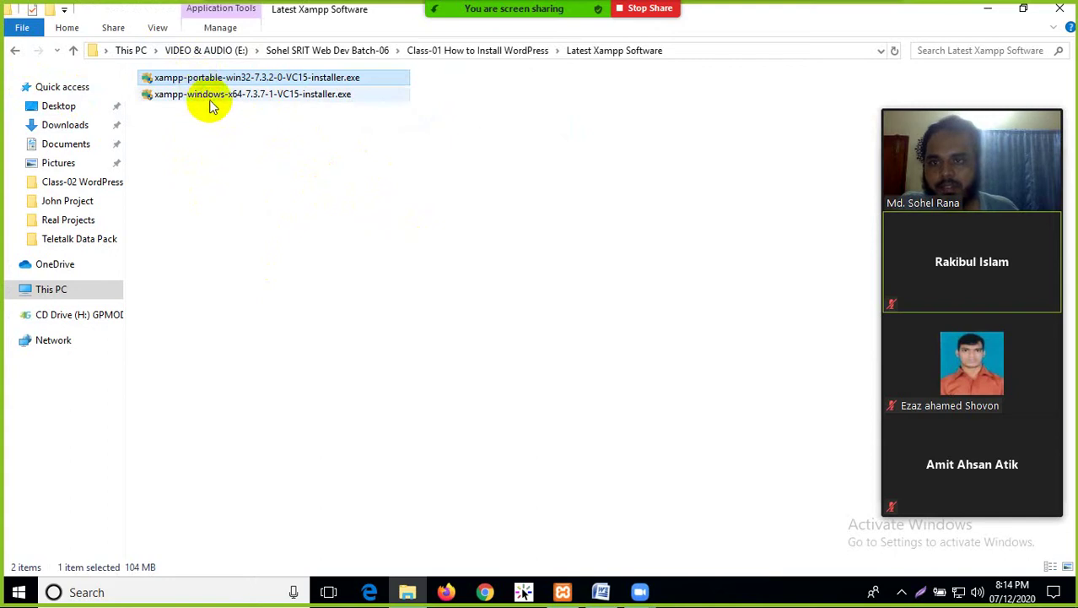
Point out the portable 32-bit and 64-bit XAMPP installers, then reopen Latest Xampp Software
{"action": "left_click", "coordinate": [194, 94]}
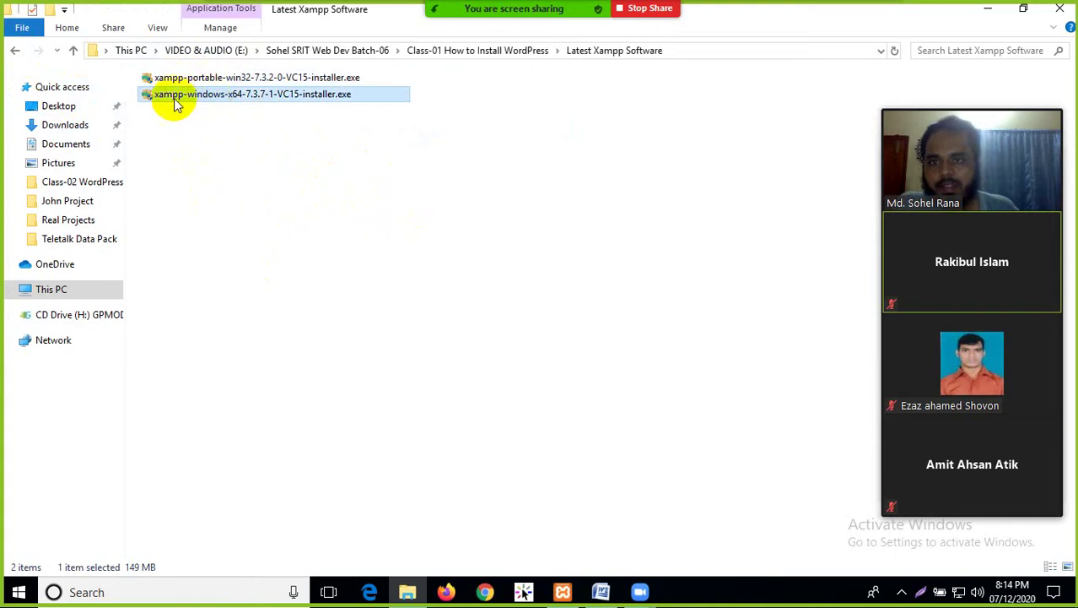
{"action": "left_click", "coordinate": [241, 77]}
{"action": "left_click", "coordinate": [241, 96]}
{"action": "left_click", "coordinate": [249, 148]}
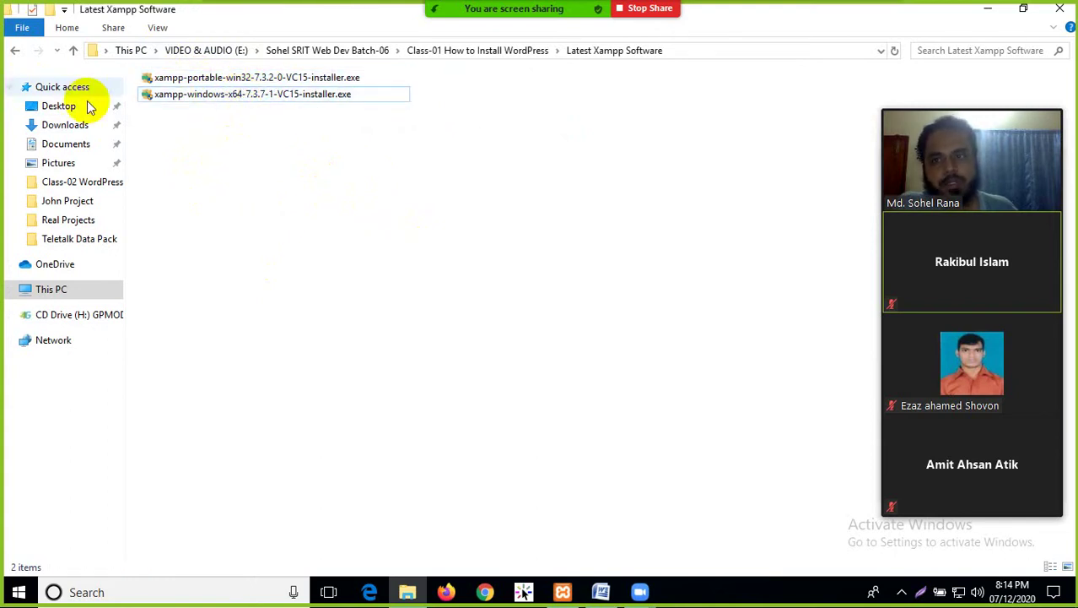
{"action": "left_click", "coordinate": [13, 51]}
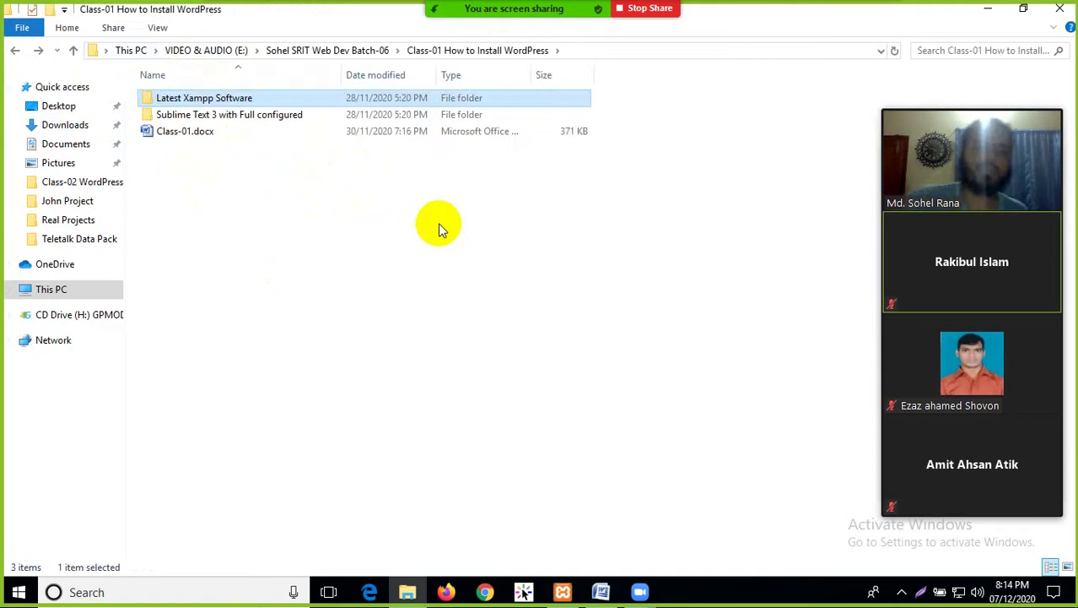
{"action": "double_click", "coordinate": [233, 98]}
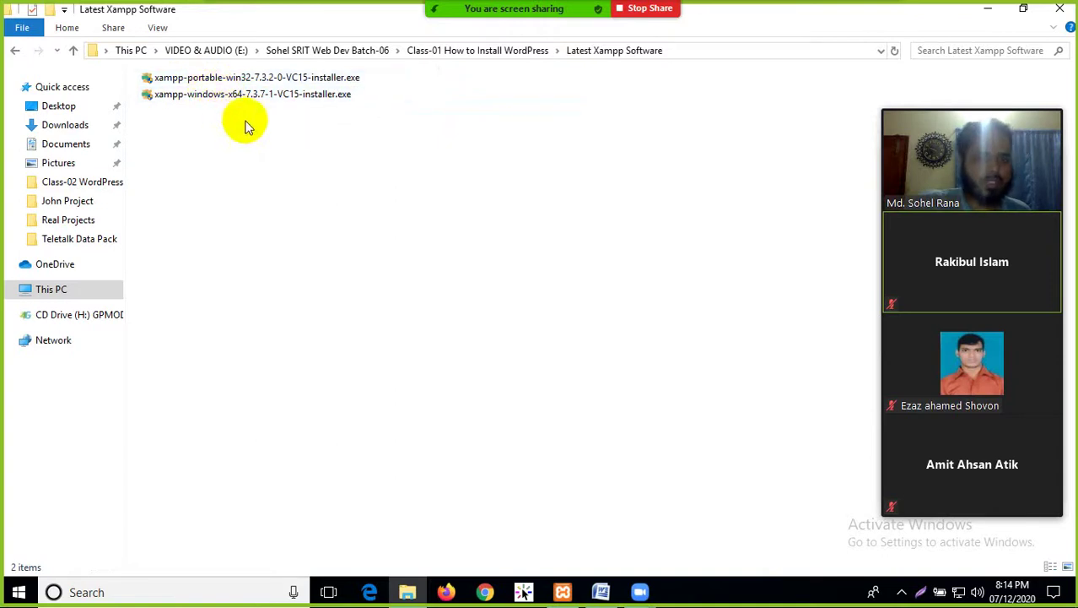
Browse into Sublime Text 3 and its Build 3176 subfolder, then return to Class-01
{"action": "left_click", "coordinate": [15, 52]}
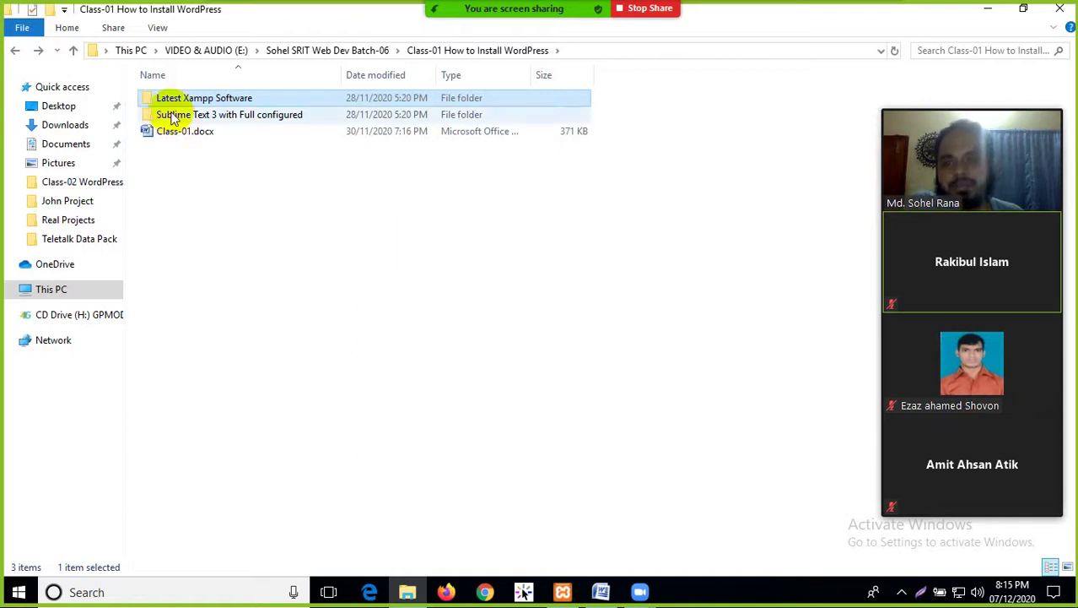
{"action": "left_click", "coordinate": [191, 164]}
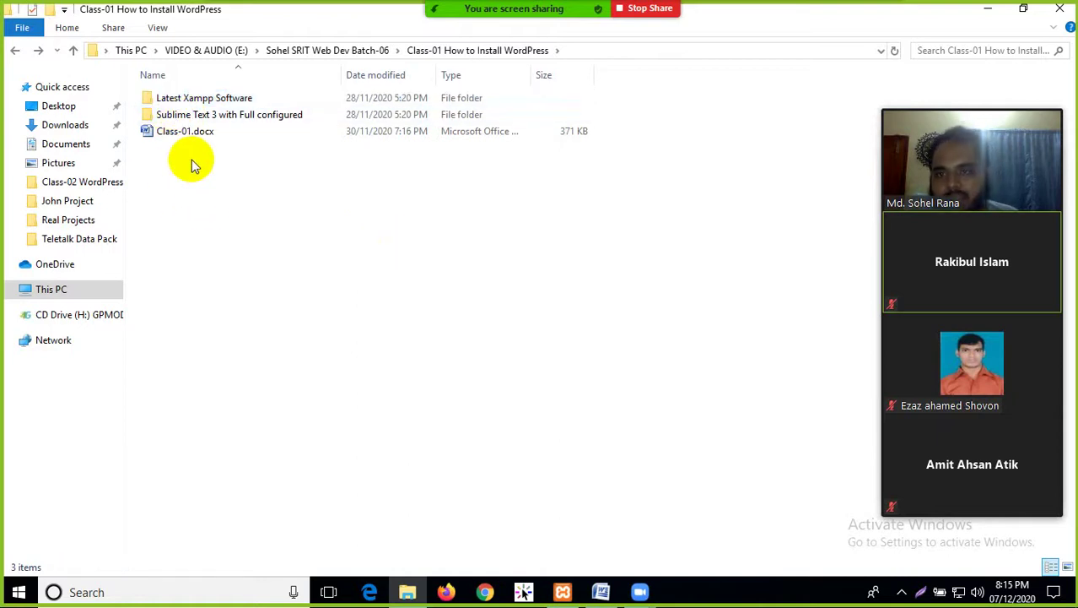
{"action": "left_click", "coordinate": [169, 120]}
{"action": "double_click", "coordinate": [169, 121]}
{"action": "double_click", "coordinate": [197, 100]}
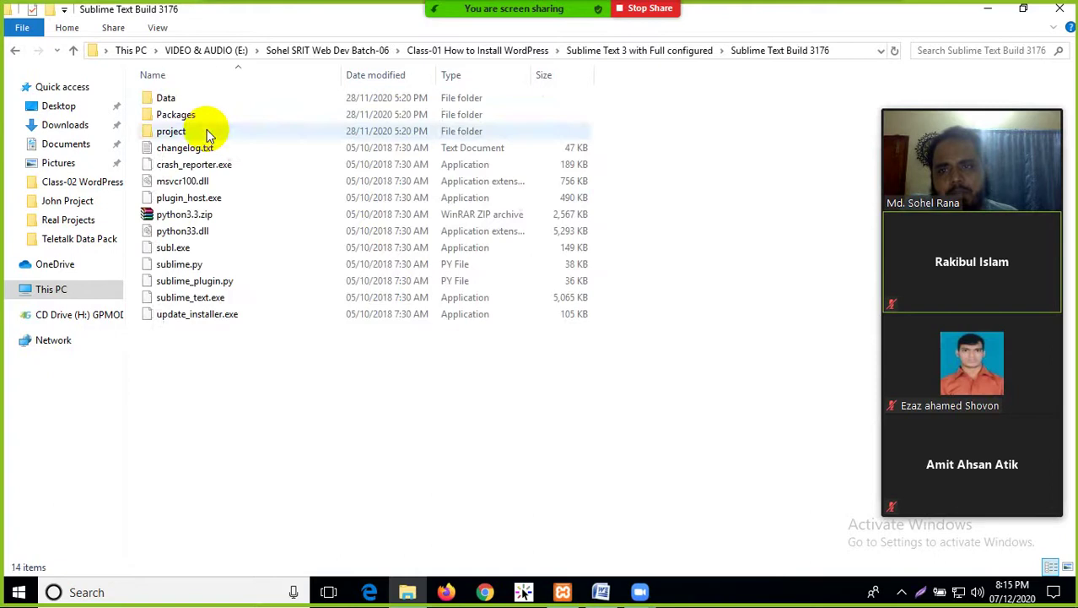
{"action": "left_click", "coordinate": [16, 52]}
{"action": "left_click", "coordinate": [16, 52]}
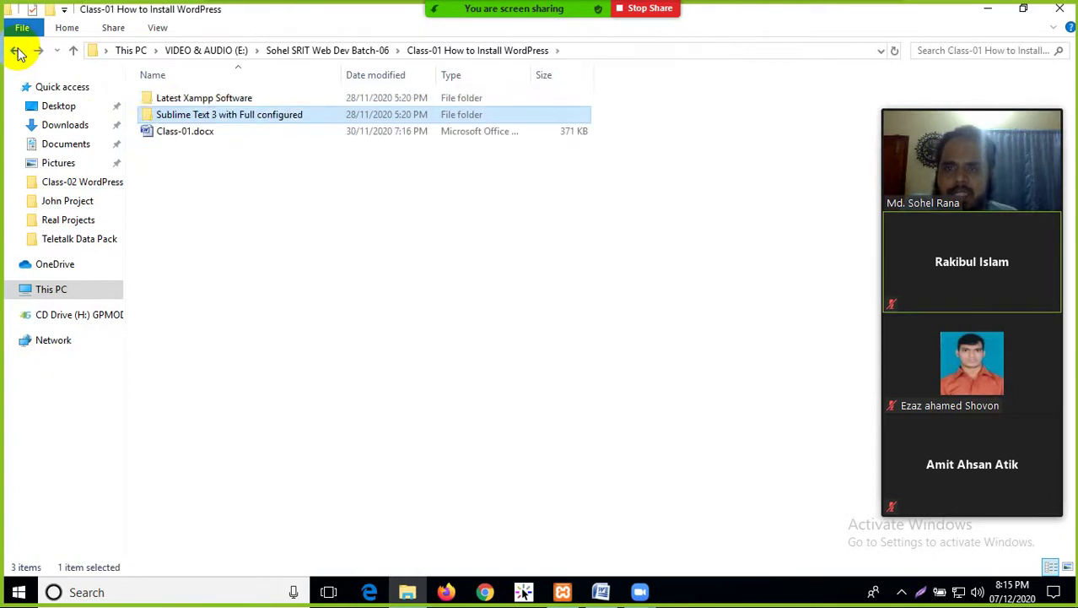
Revisit the Latest Xampp Software folder, then bring the WordPress notes in Word forward
{"action": "double_click", "coordinate": [169, 100]}
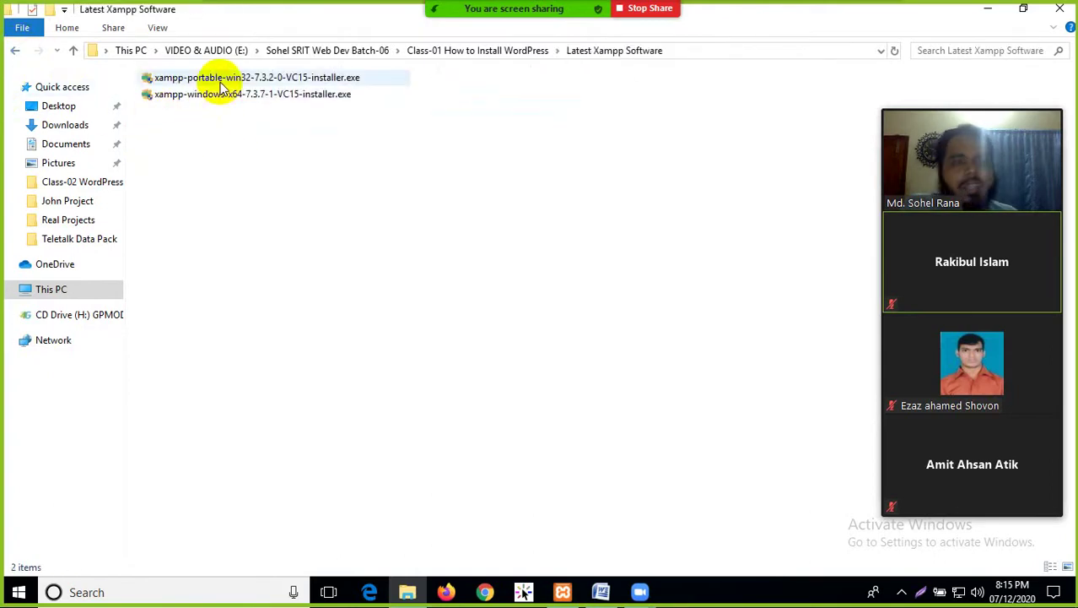
{"action": "left_click", "coordinate": [16, 52]}
{"action": "left_click", "coordinate": [600, 592]}
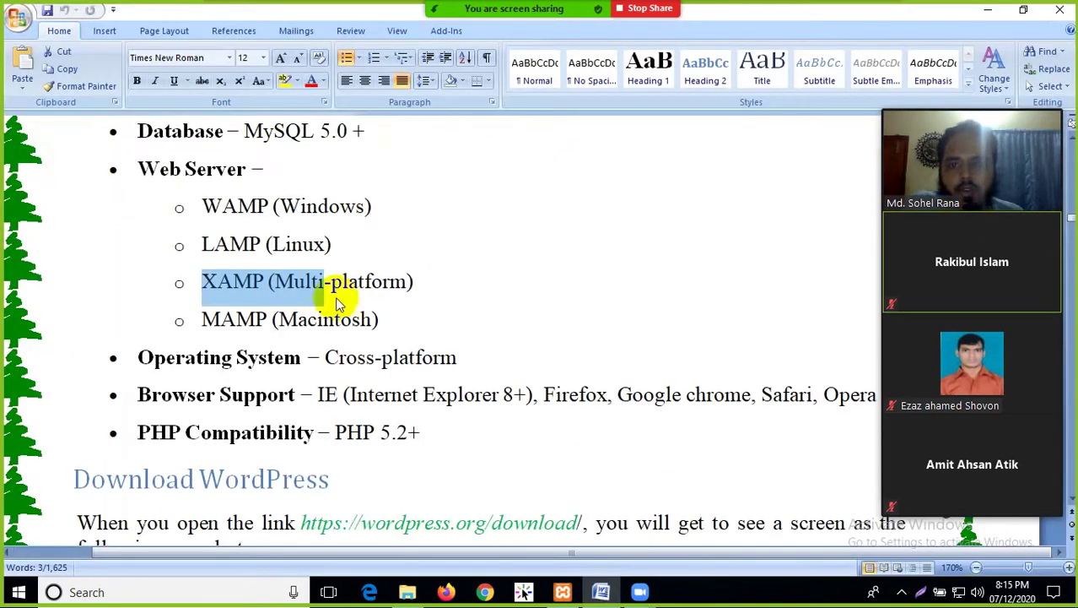
Highlight the MySQL and PHP Compatibility requirement lines in the notes
{"action": "left_click", "coordinate": [304, 247]}
{"action": "scroll", "coordinate": [312, 253], "scroll_direction": "up", "scroll_amount": 2}
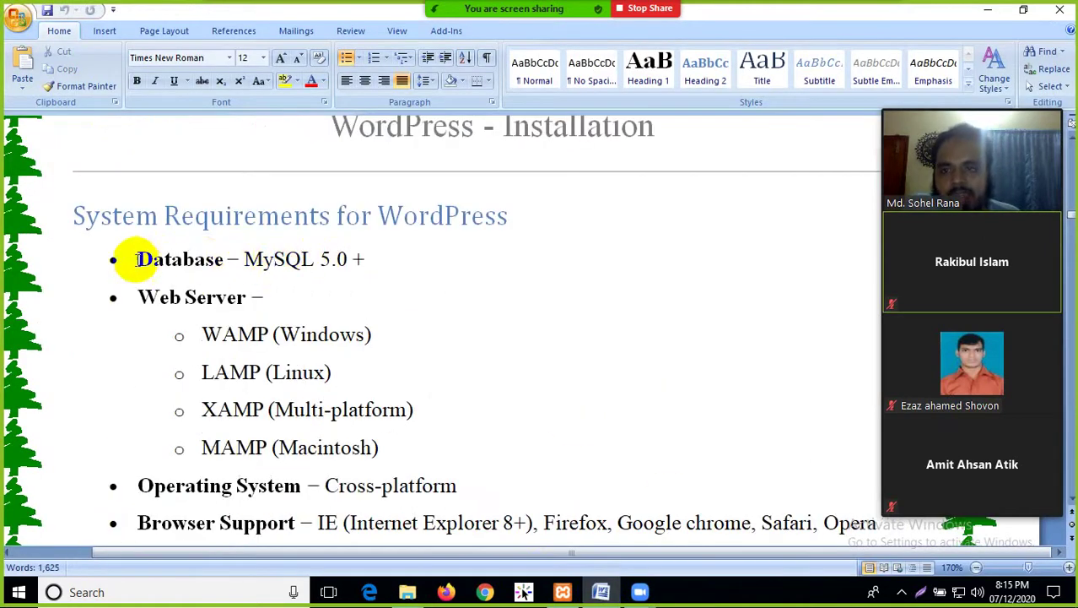
{"action": "left_click_drag", "start_coordinate": [135, 259], "coordinate": [255, 254]}
{"action": "left_click", "coordinate": [449, 375]}
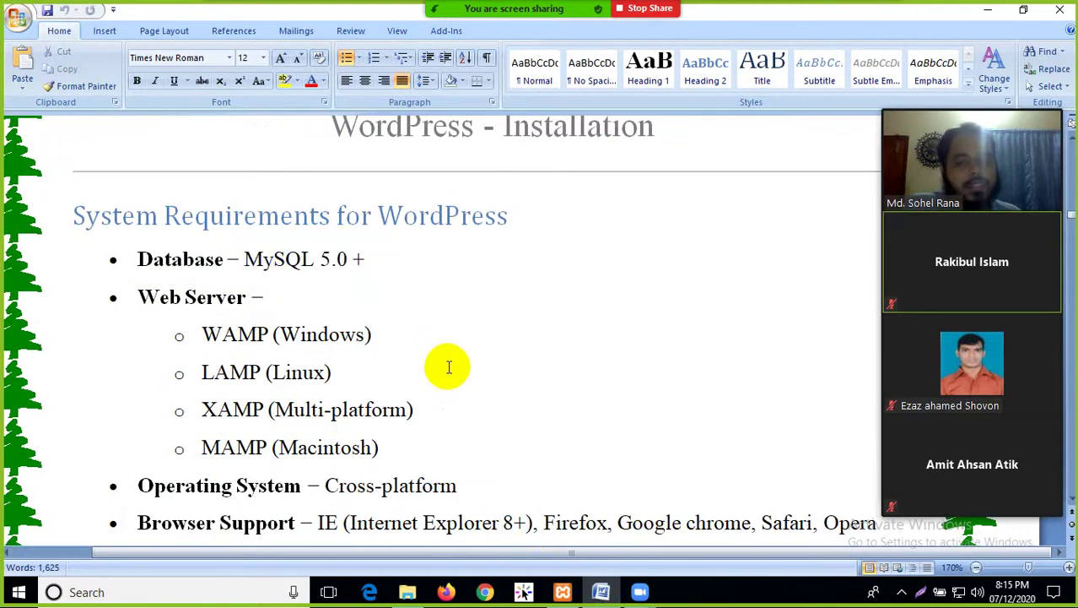
{"action": "scroll", "coordinate": [449, 367], "scroll_direction": "down", "scroll_amount": 2}
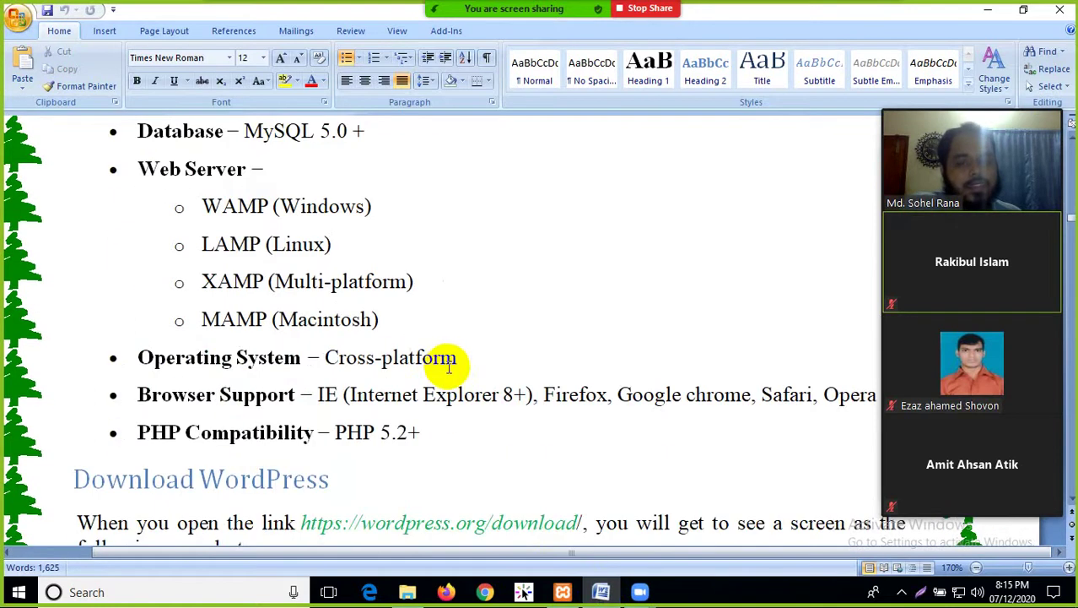
{"action": "left_click", "coordinate": [330, 434]}
{"action": "double_click", "coordinate": [355, 434]}
{"action": "left_click", "coordinate": [315, 434]}
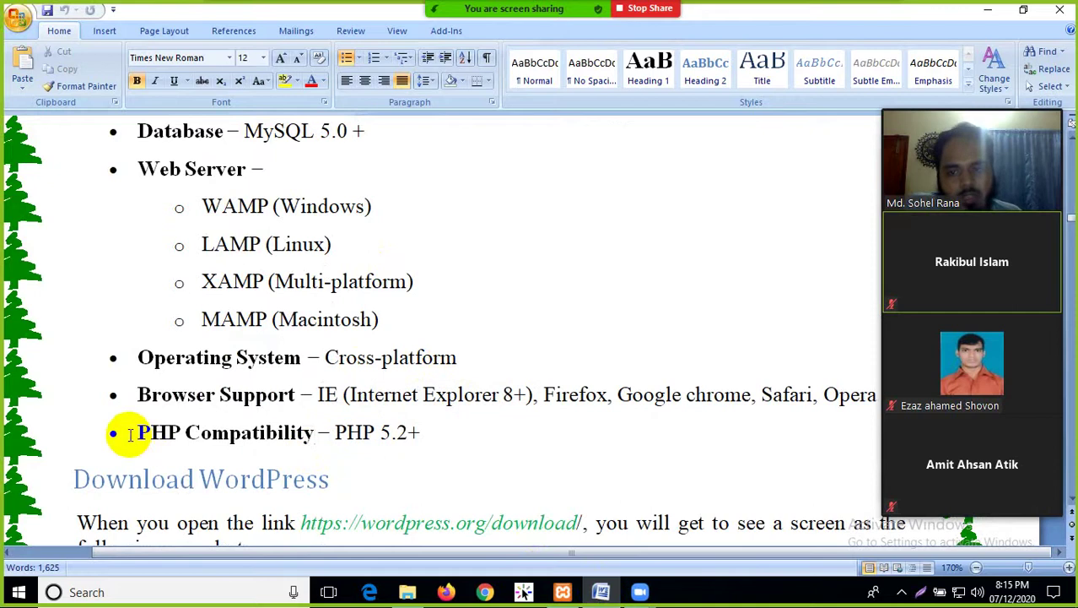
{"action": "left_click_drag", "start_coordinate": [126, 431], "coordinate": [361, 432]}
{"action": "left_click", "coordinate": [353, 432]}
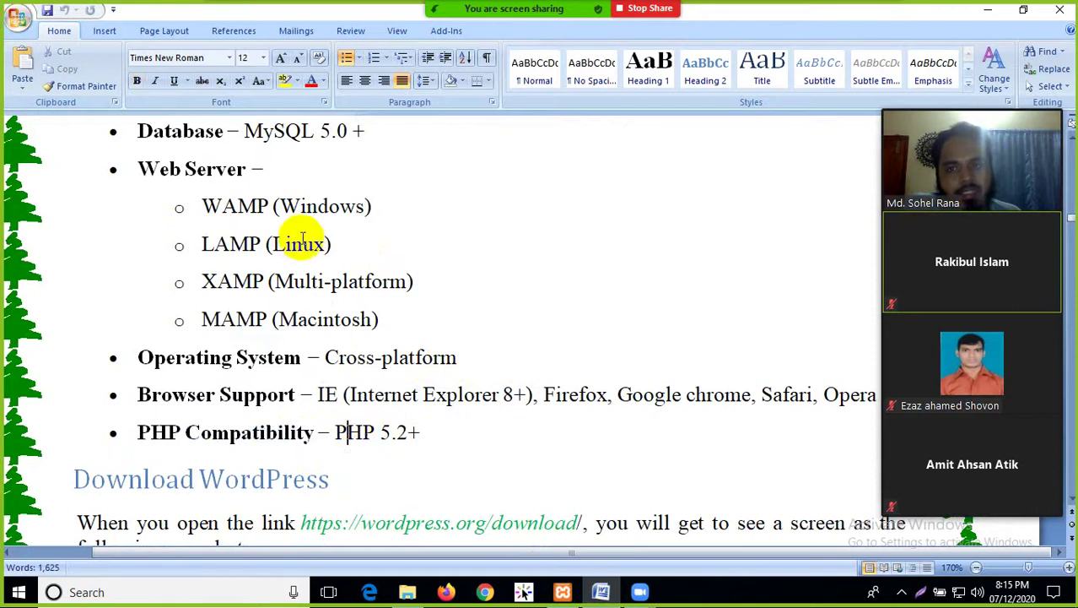
Highlight the WAMP (Windows), LAMP (Linux), XAMP and MAMP (Macintosh) server entries in turn
{"action": "scroll", "coordinate": [284, 270], "scroll_direction": "up", "scroll_amount": 1}
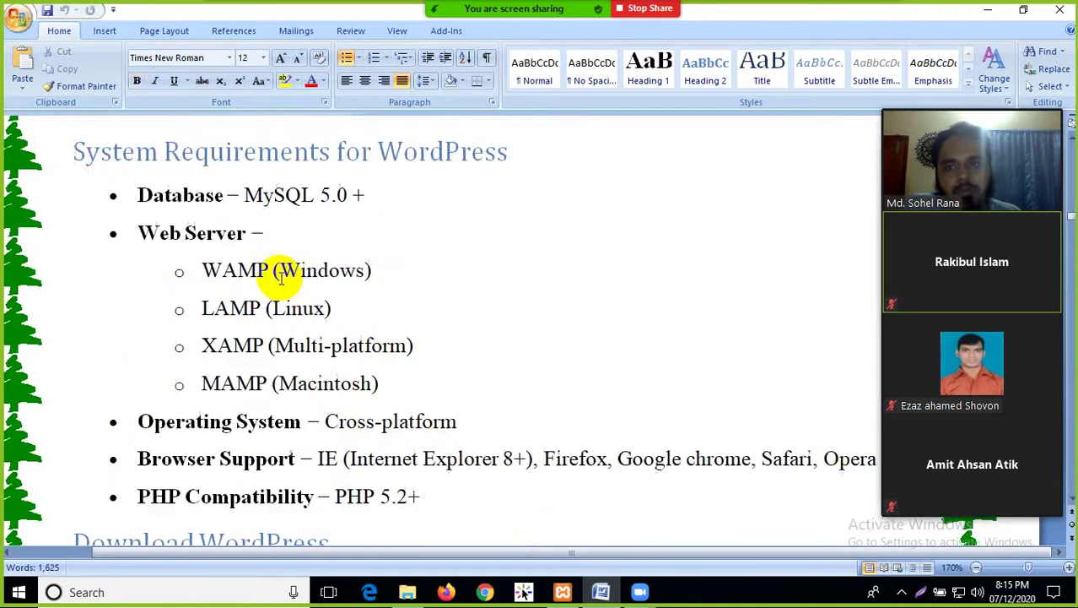
{"action": "left_click_drag", "start_coordinate": [211, 359], "coordinate": [345, 348]}
{"action": "left_click_drag", "start_coordinate": [204, 272], "coordinate": [397, 287]}
{"action": "left_click", "coordinate": [397, 287]}
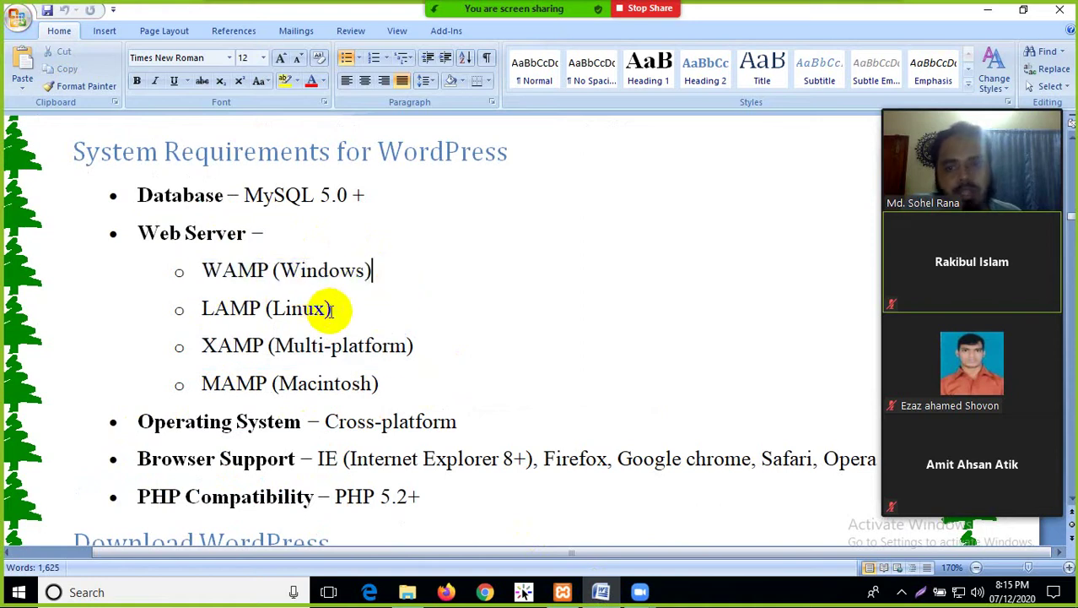
{"action": "left_click_drag", "start_coordinate": [322, 309], "coordinate": [212, 308]}
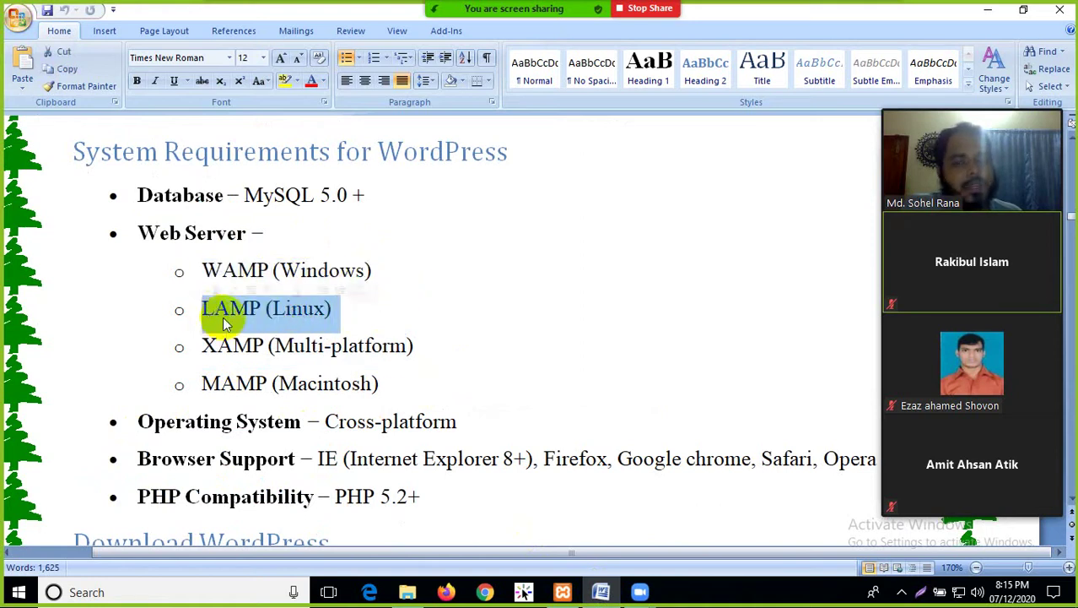
{"action": "left_click", "coordinate": [378, 319]}
{"action": "double_click", "coordinate": [216, 307]}
{"action": "left_click", "coordinate": [349, 308]}
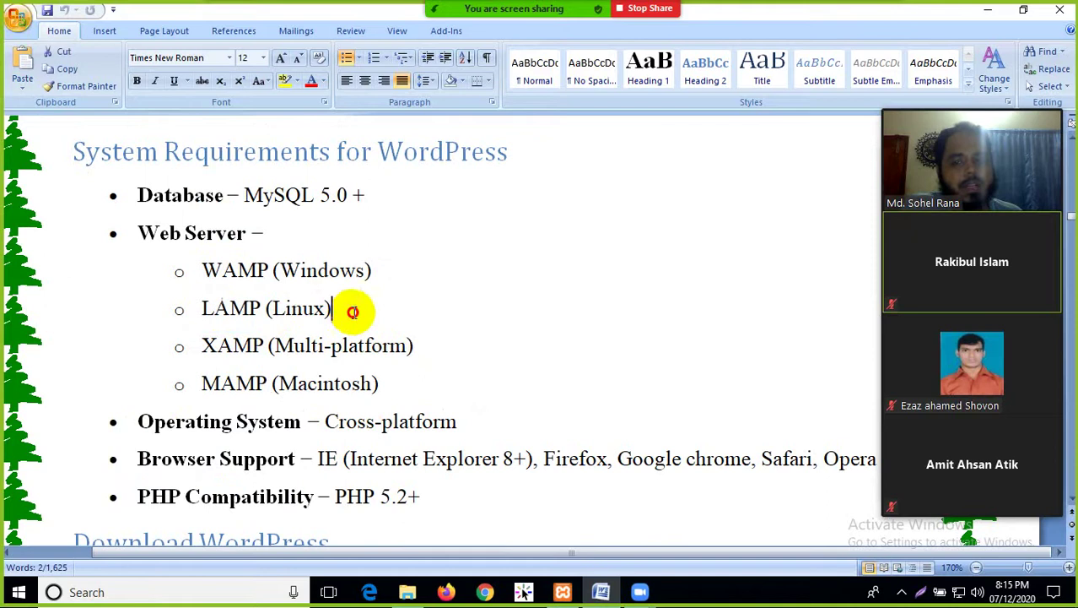
{"action": "left_click", "coordinate": [338, 271]}
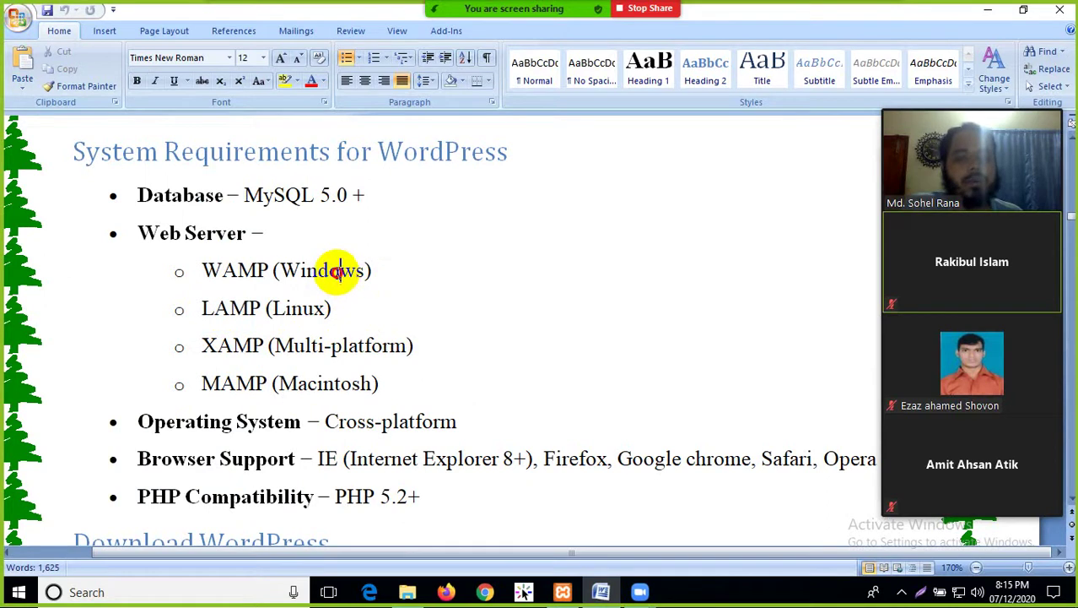
{"action": "double_click", "coordinate": [339, 272]}
{"action": "left_click", "coordinate": [286, 308]}
{"action": "left_click", "coordinate": [237, 383]}
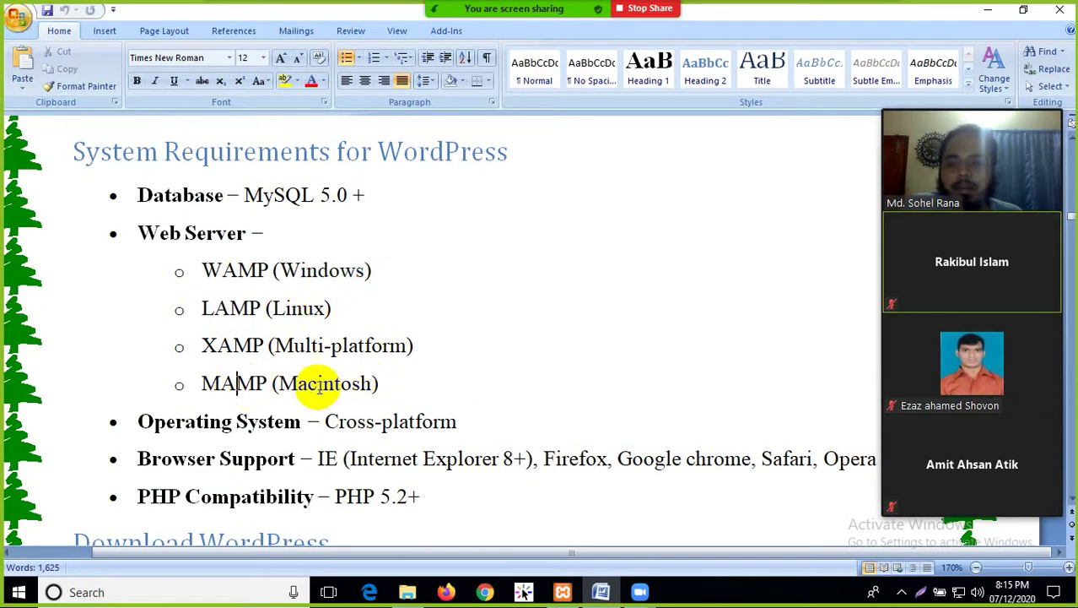
{"action": "double_click", "coordinate": [319, 383]}
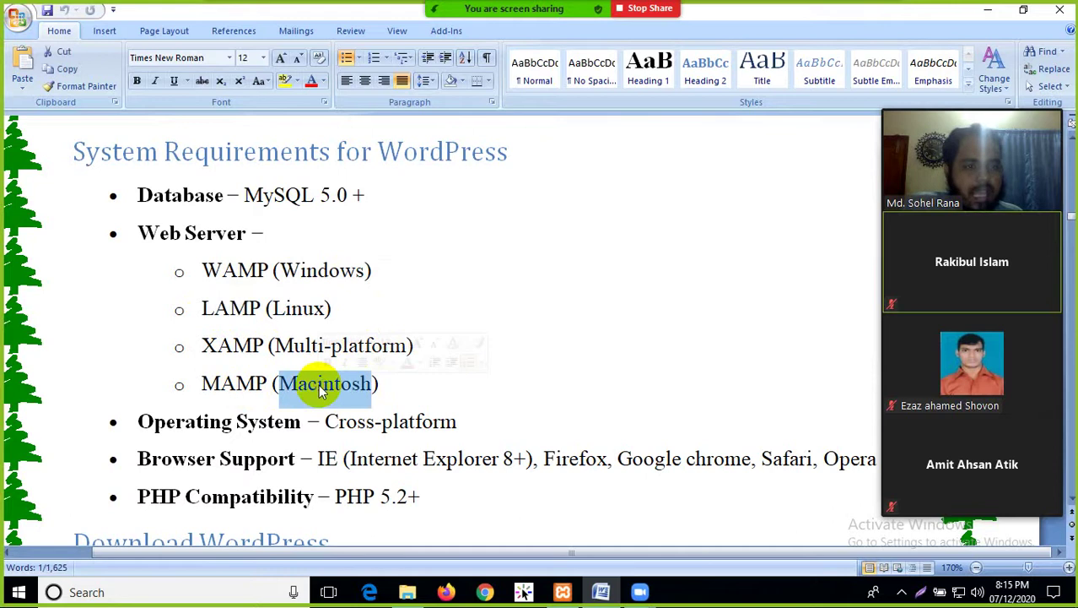
{"action": "left_click", "coordinate": [402, 380]}
{"action": "double_click", "coordinate": [239, 384]}
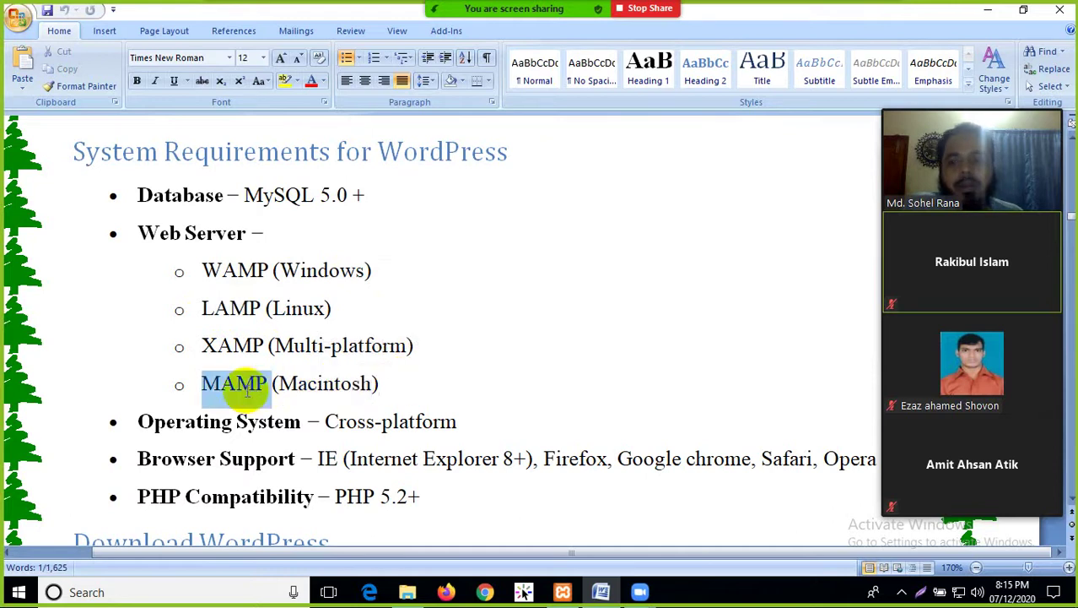
{"action": "left_click", "coordinate": [333, 388]}
Emphasize the Macintosh, LAMP, XAMP (Multi-platform) and WAMP lines again
{"action": "double_click", "coordinate": [329, 386]}
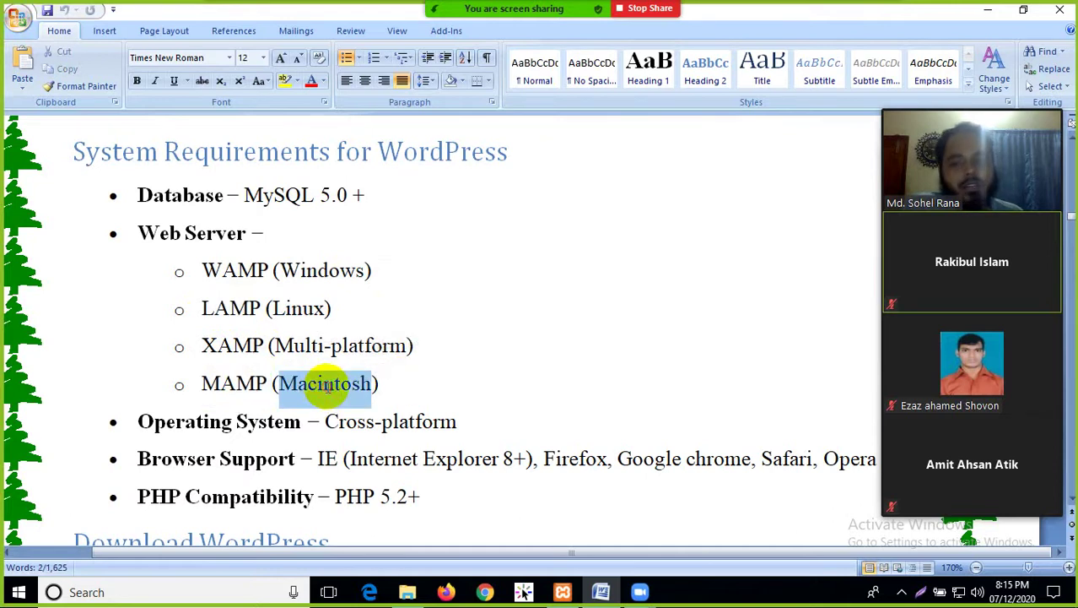
{"action": "double_click", "coordinate": [256, 309]}
{"action": "double_click", "coordinate": [232, 346]}
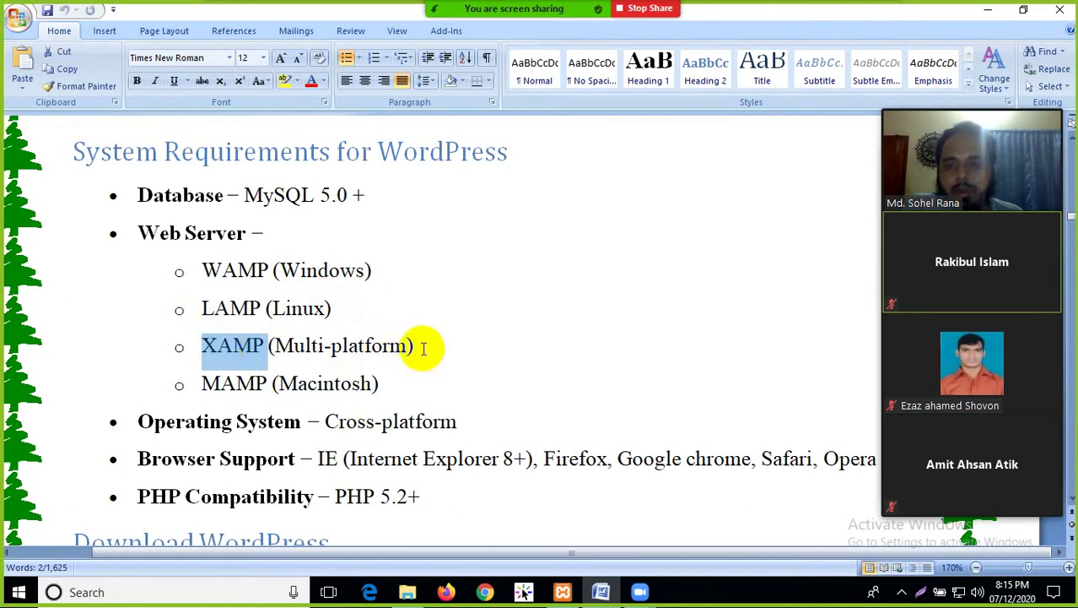
{"action": "triple_click", "coordinate": [228, 355]}
{"action": "left_click_drag", "start_coordinate": [213, 270], "coordinate": [378, 270]}
{"action": "left_click", "coordinate": [421, 290]}
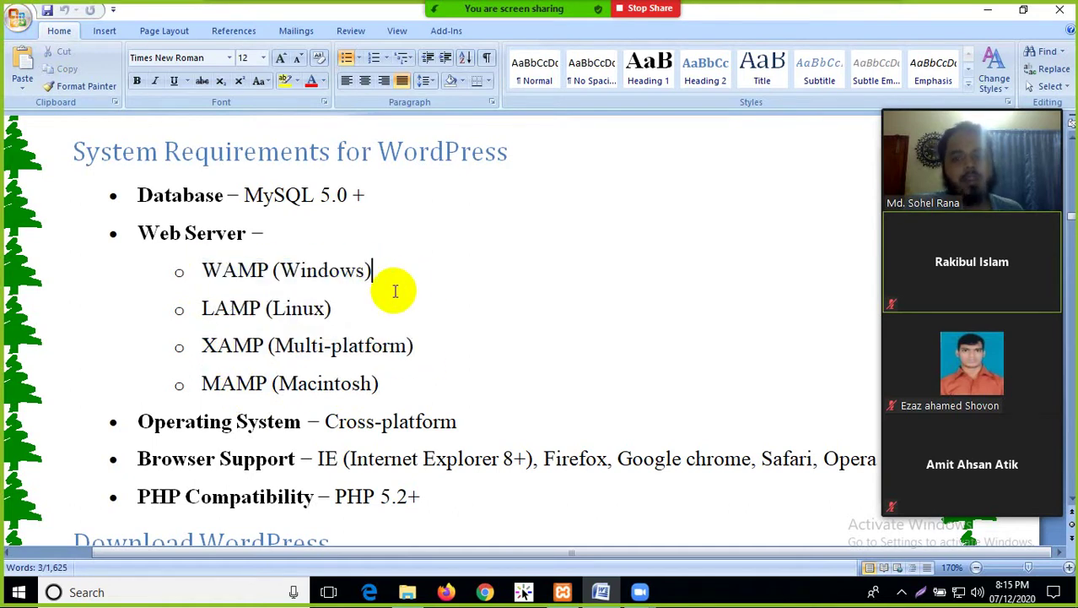
{"action": "double_click", "coordinate": [240, 346]}
{"action": "left_click", "coordinate": [276, 347]}
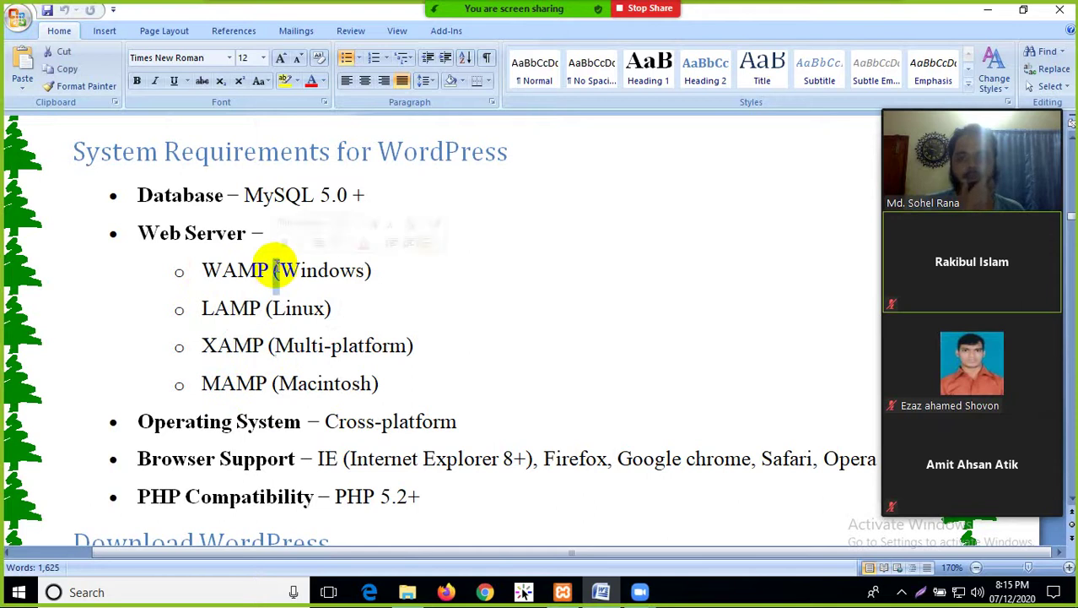
{"action": "mouse_move", "coordinate": [207, 346]}
{"action": "left_mouse_down"}
{"action": "mouse_move", "coordinate": [429, 347]}
{"action": "mouse_move", "coordinate": [211, 344]}
{"action": "left_mouse_up"}
{"action": "left_click", "coordinate": [415, 352]}
{"action": "left_click", "coordinate": [506, 319]}
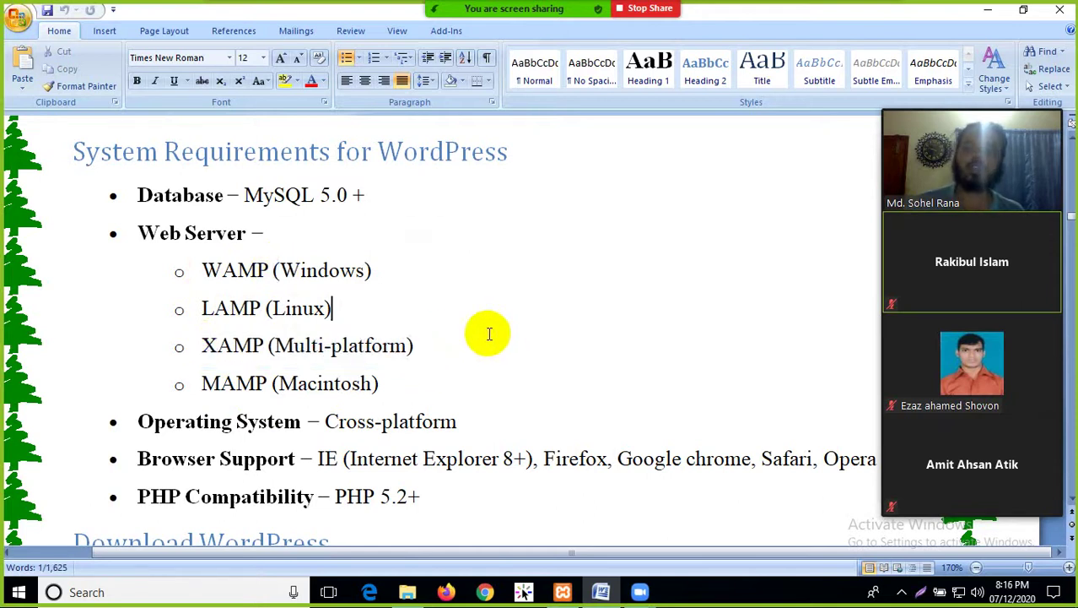
{"action": "left_click", "coordinate": [467, 338]}
Highlight the Database and PHP Compatibility lines, then minimize the Word notes
{"action": "scroll", "coordinate": [476, 344], "scroll_direction": "down", "scroll_amount": 1}
{"action": "scroll", "coordinate": [447, 318], "scroll_direction": "up", "scroll_amount": 2}
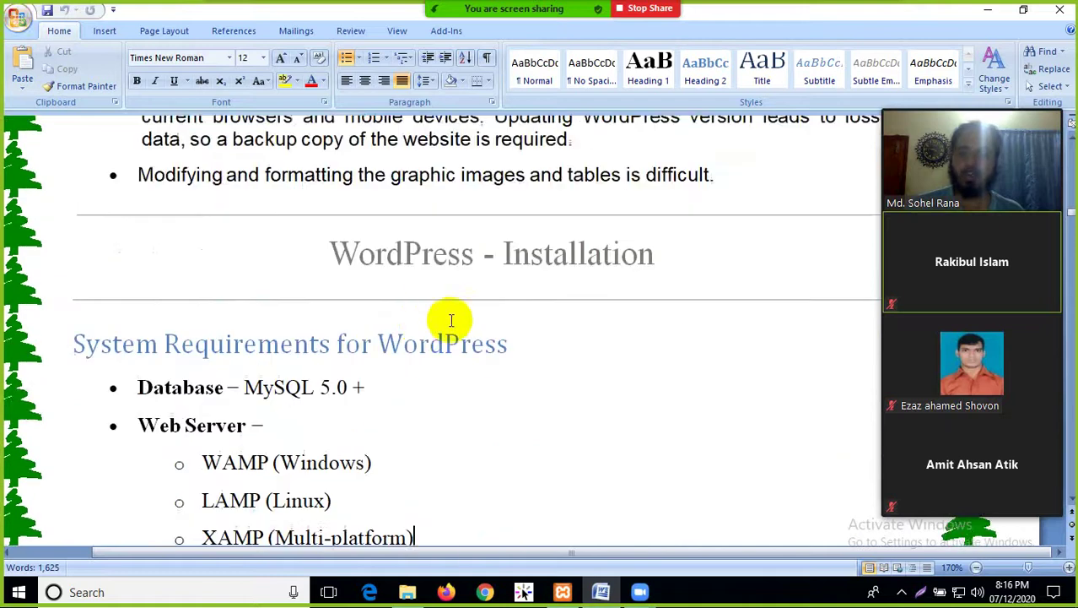
{"action": "scroll", "coordinate": [337, 304], "scroll_direction": "down", "scroll_amount": 1}
{"action": "left_click_drag", "start_coordinate": [182, 260], "coordinate": [336, 256]}
{"action": "left_click", "coordinate": [429, 291]}
{"action": "scroll", "coordinate": [420, 333], "scroll_direction": "down", "scroll_amount": 1}
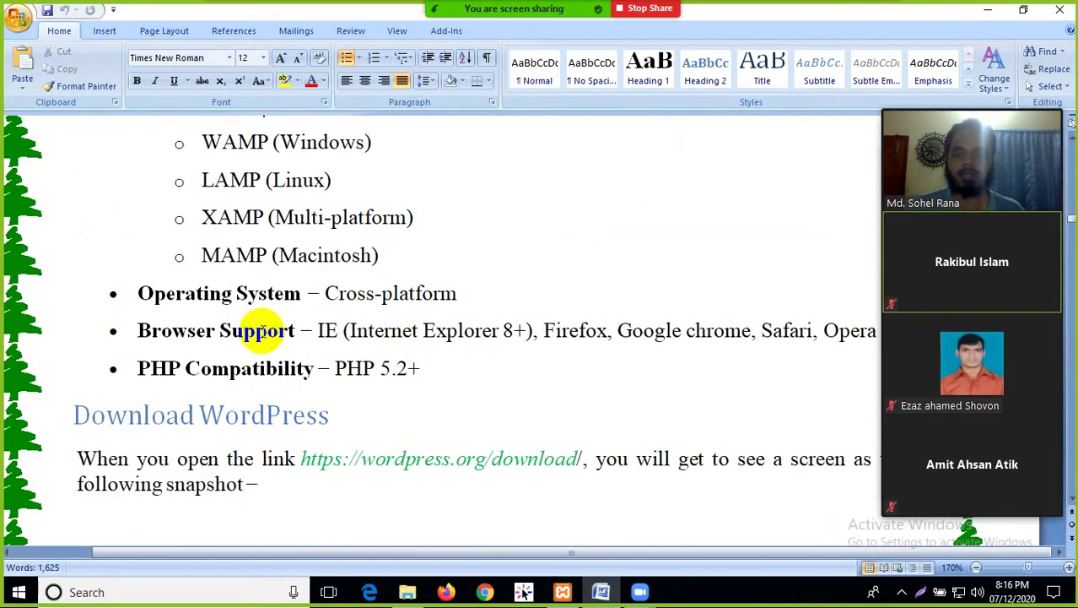
{"action": "left_click_drag", "start_coordinate": [438, 373], "coordinate": [173, 368]}
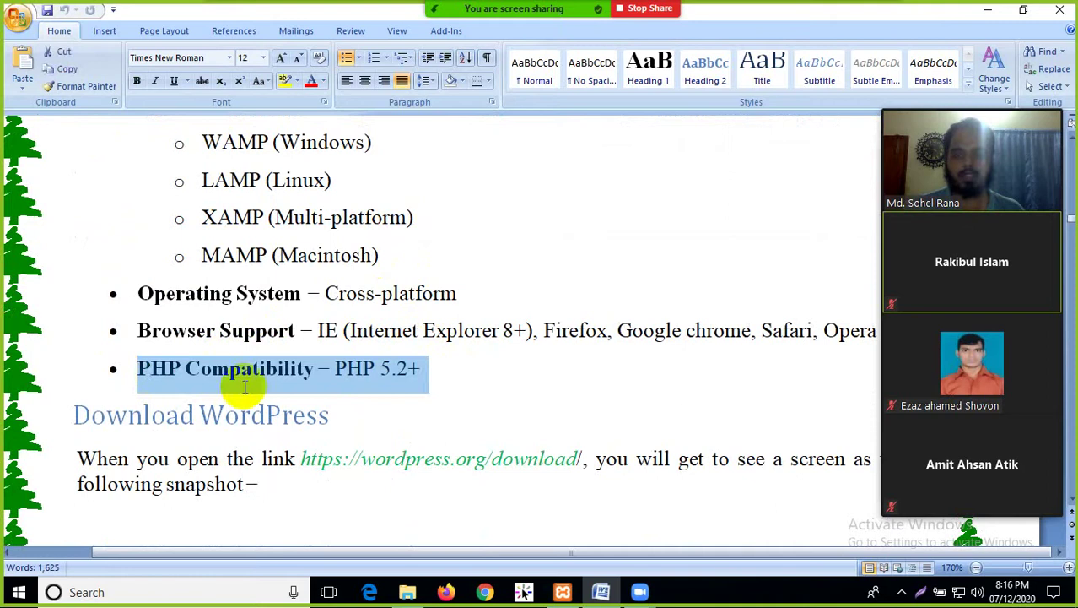
{"action": "left_click", "coordinate": [463, 405]}
{"action": "scroll", "coordinate": [464, 381], "scroll_direction": "down", "scroll_amount": 1}
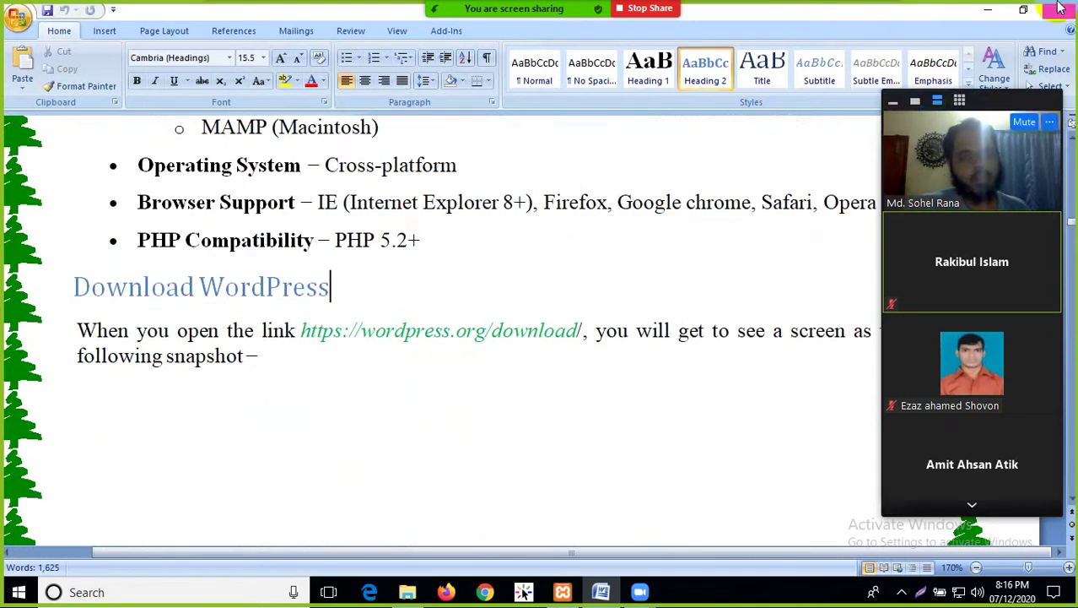
{"action": "left_click", "coordinate": [988, 9]}
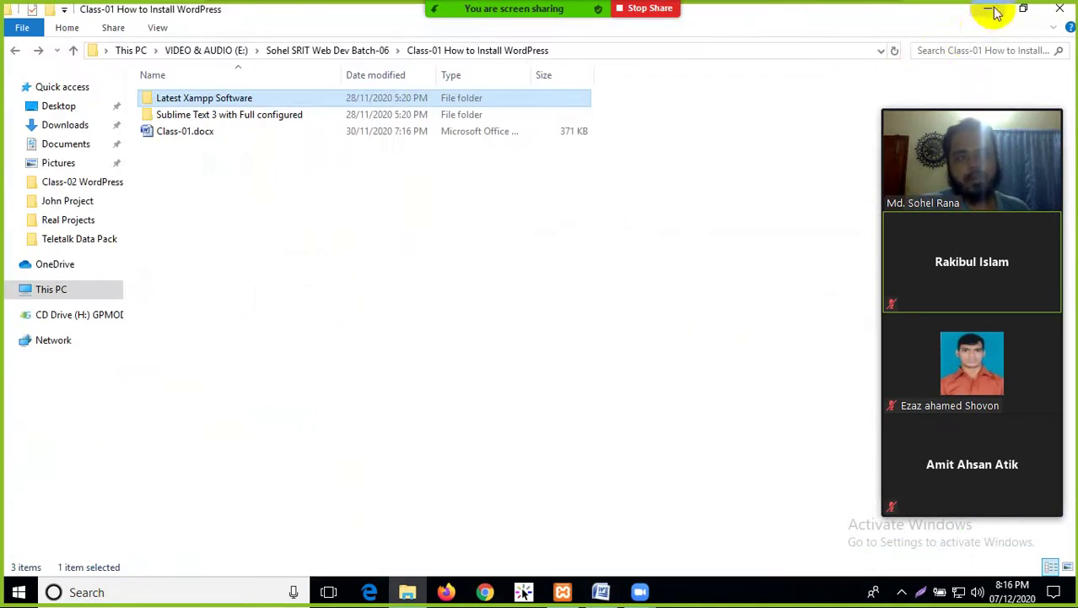
Refresh the desktop and browse from This PC through Local Disk (C:) into xampp\htdocs
{"action": "left_click", "coordinate": [988, 9]}
{"action": "right_click", "coordinate": [494, 209]}
{"action": "left_click", "coordinate": [543, 248]}
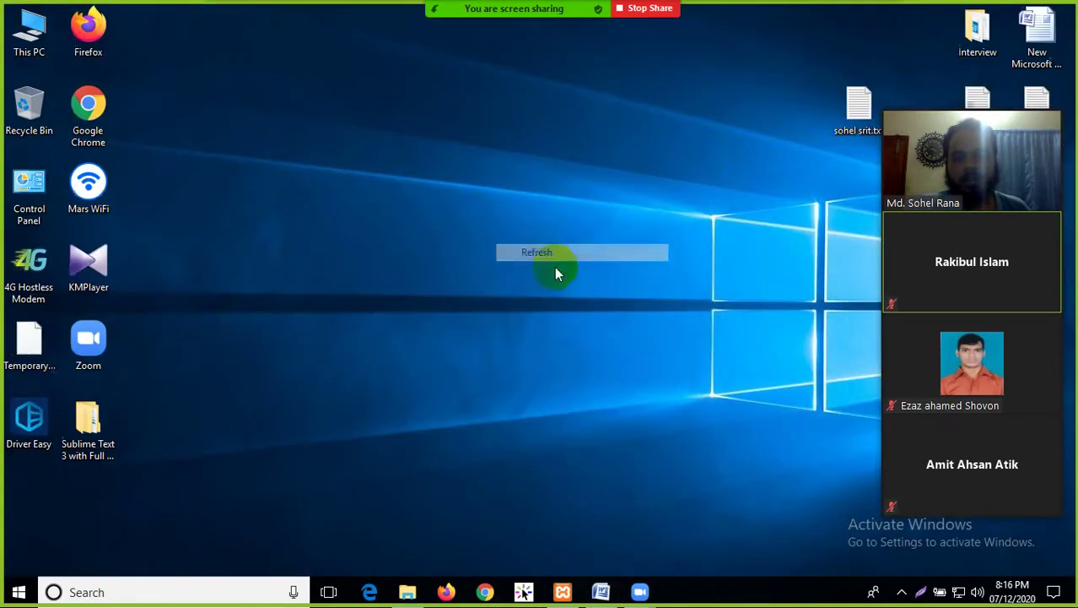
{"action": "double_click", "coordinate": [32, 33]}
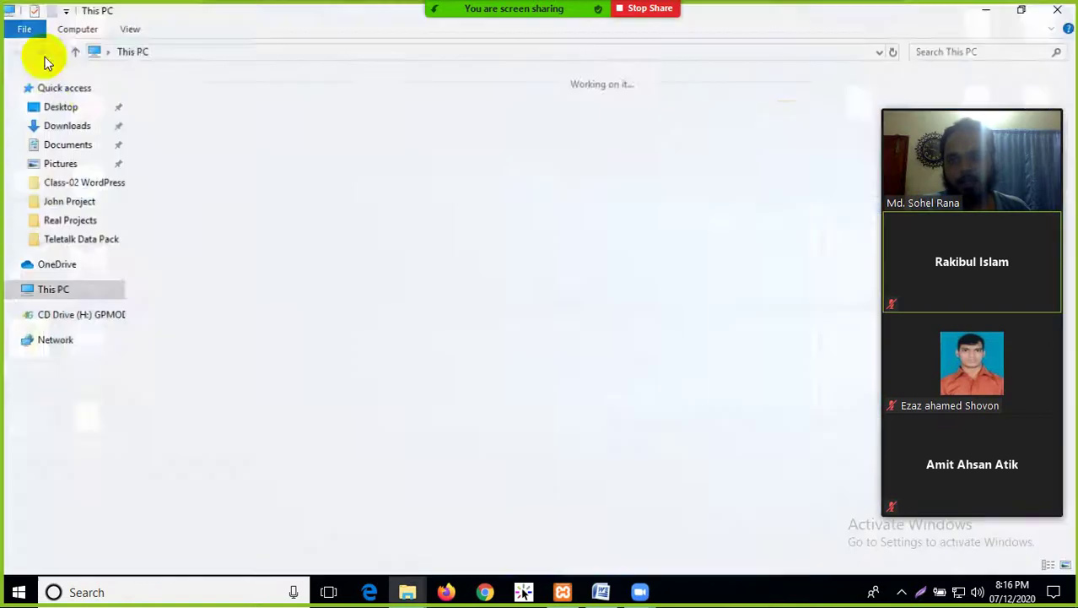
{"action": "double_click", "coordinate": [250, 223]}
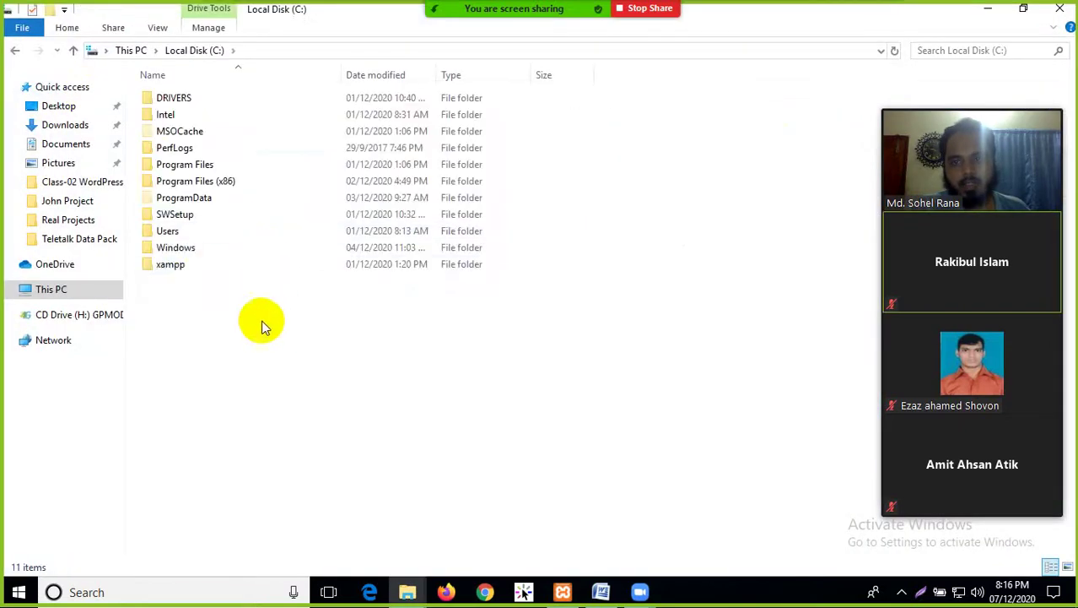
{"action": "double_click", "coordinate": [168, 268]}
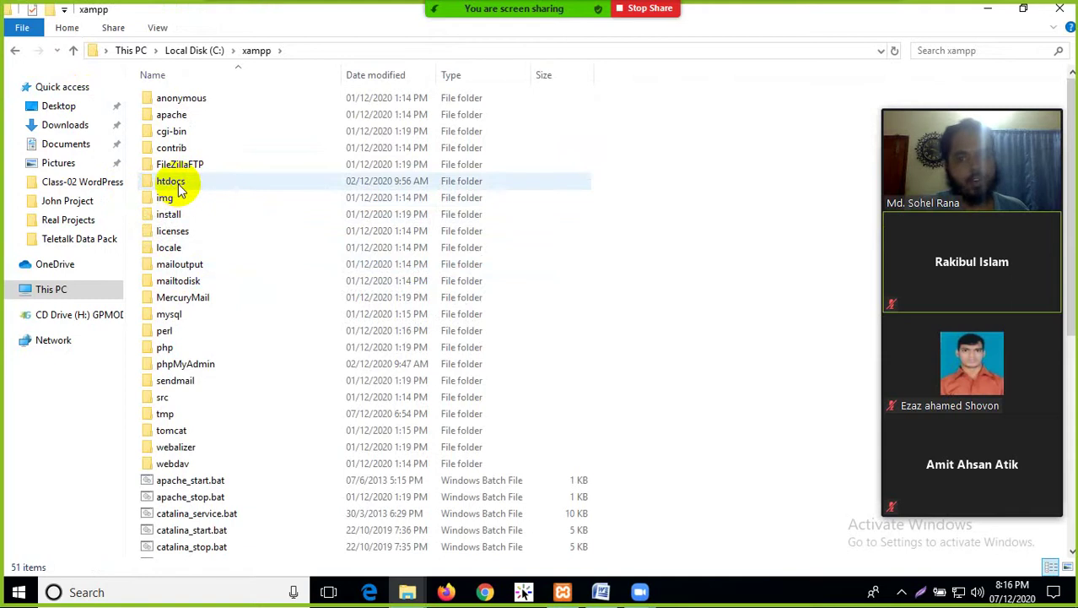
{"action": "double_click", "coordinate": [173, 182]}
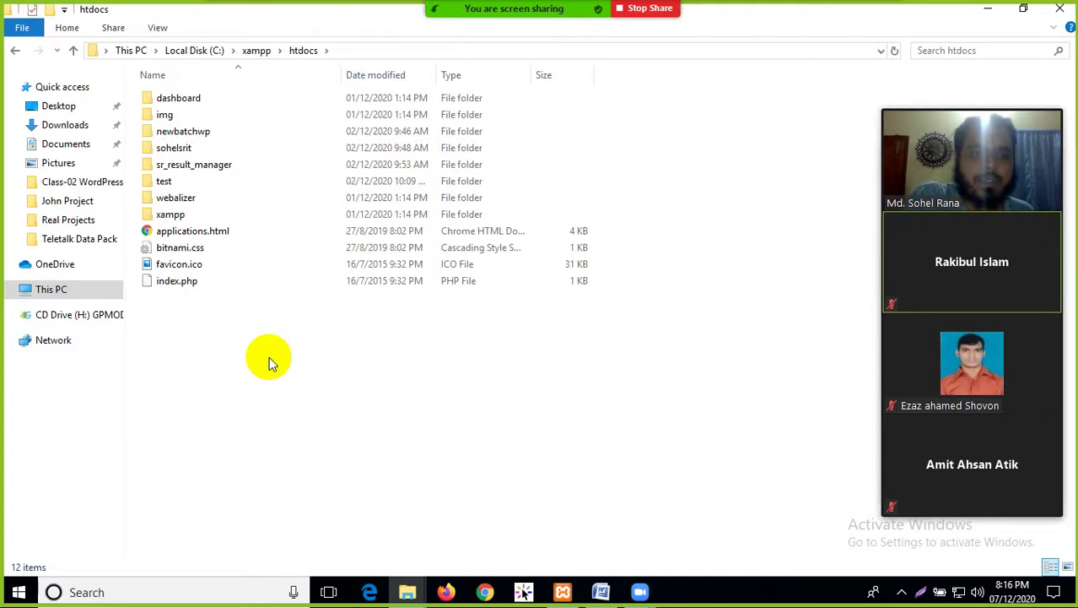
Revisit htdocs and open the newbatchwp folder, selecting its 21 WordPress files
{"action": "left_click", "coordinate": [17, 50]}
{"action": "left_click", "coordinate": [18, 50]}
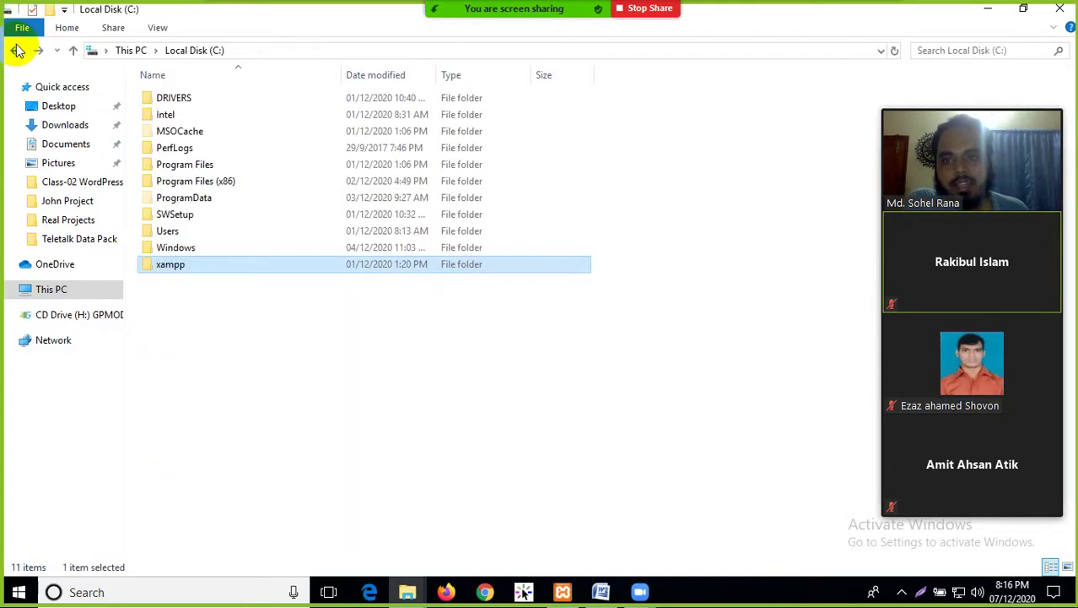
{"action": "double_click", "coordinate": [178, 269]}
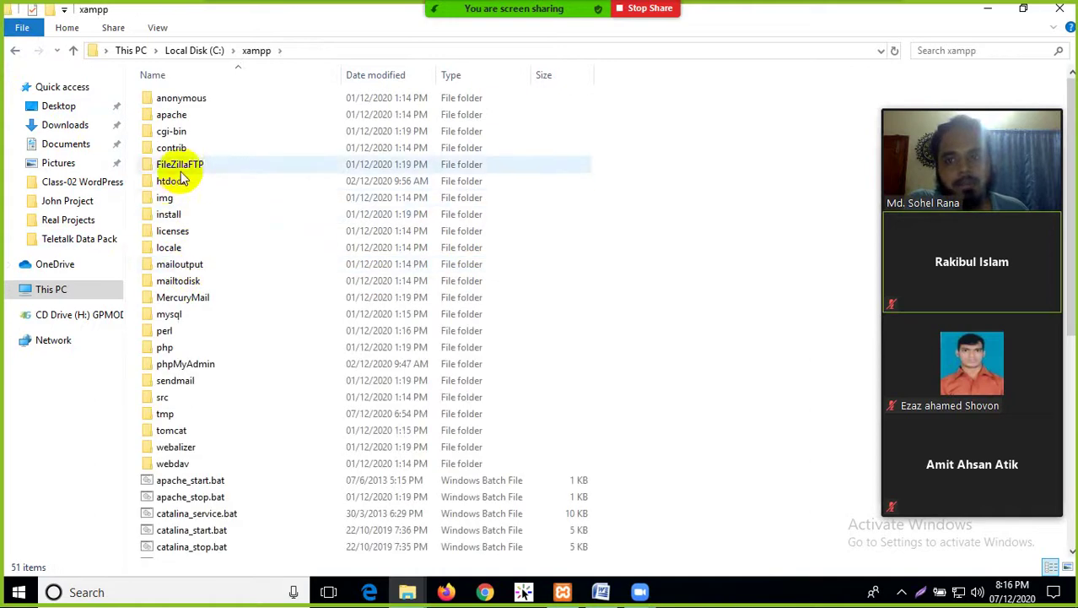
{"action": "double_click", "coordinate": [168, 182]}
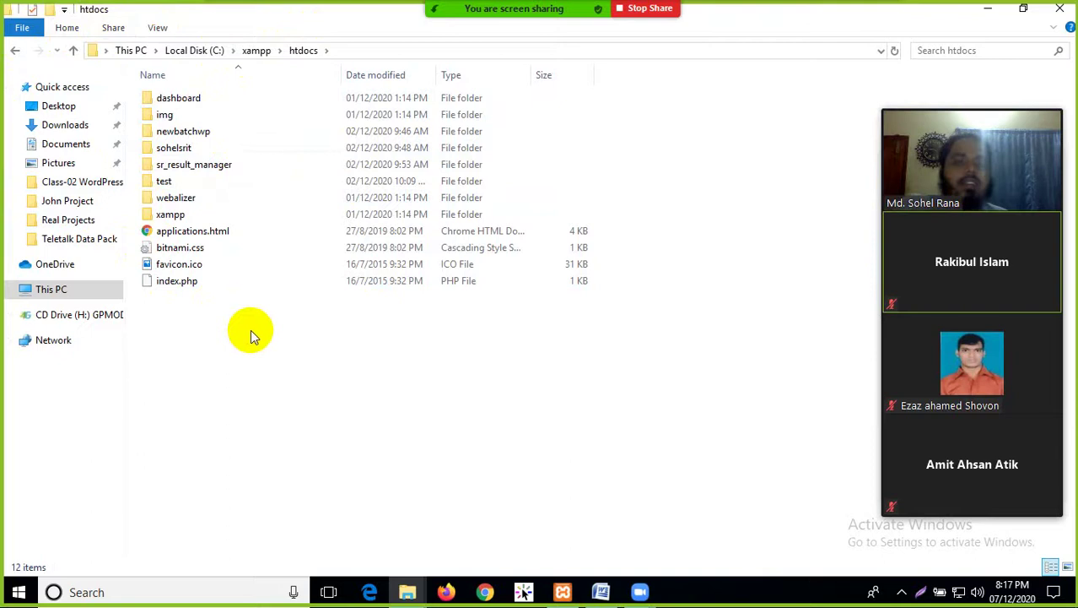
{"action": "left_click", "coordinate": [14, 52]}
{"action": "double_click", "coordinate": [173, 181]}
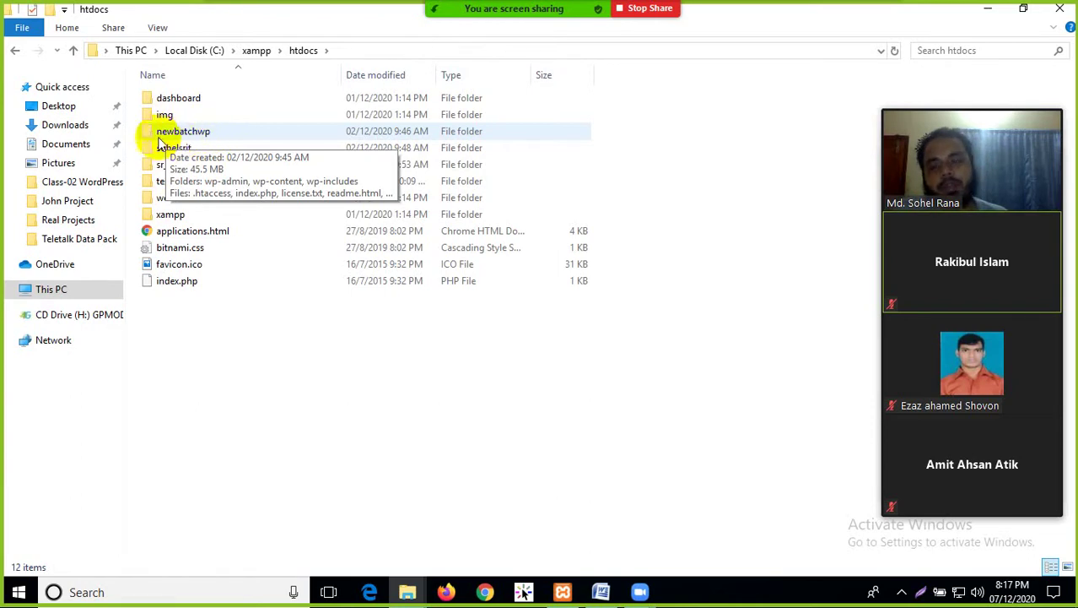
{"action": "double_click", "coordinate": [180, 135]}
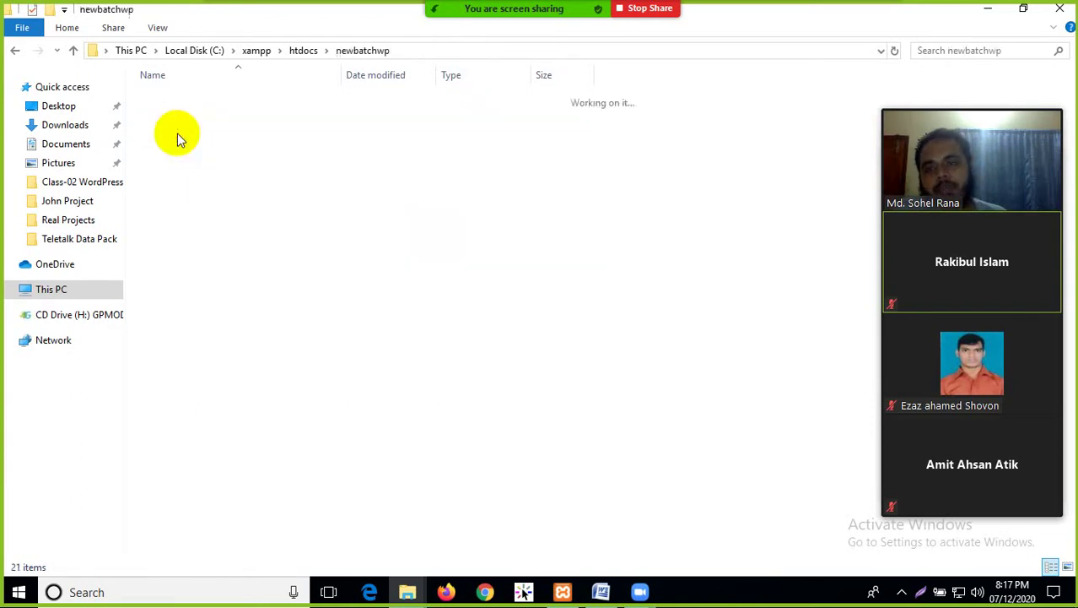
{"action": "left_click_drag", "start_coordinate": [203, 467], "coordinate": [217, 115]}
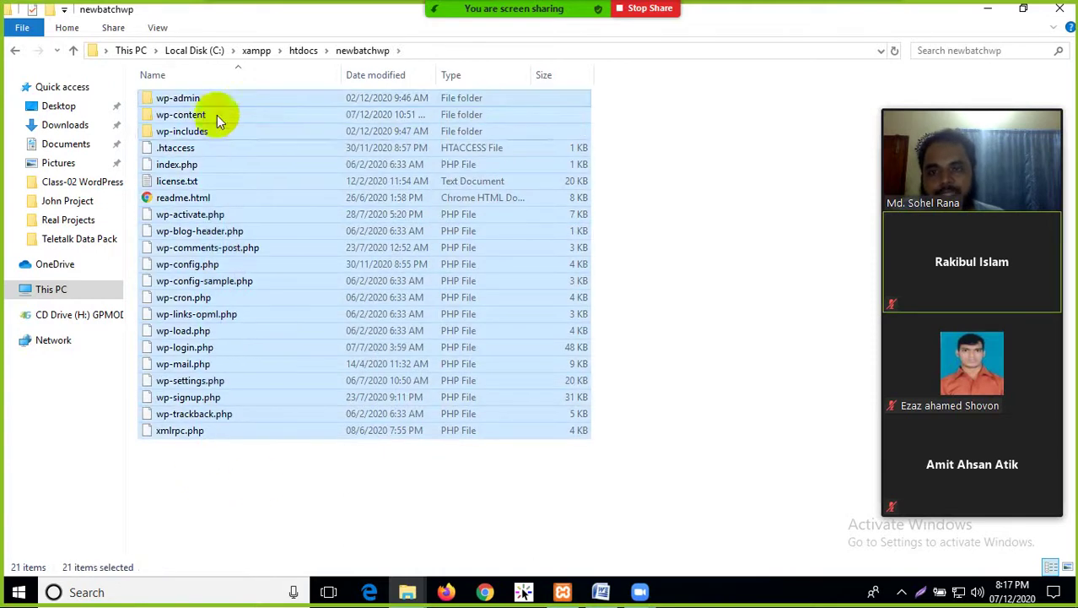
{"action": "left_click", "coordinate": [256, 479]}
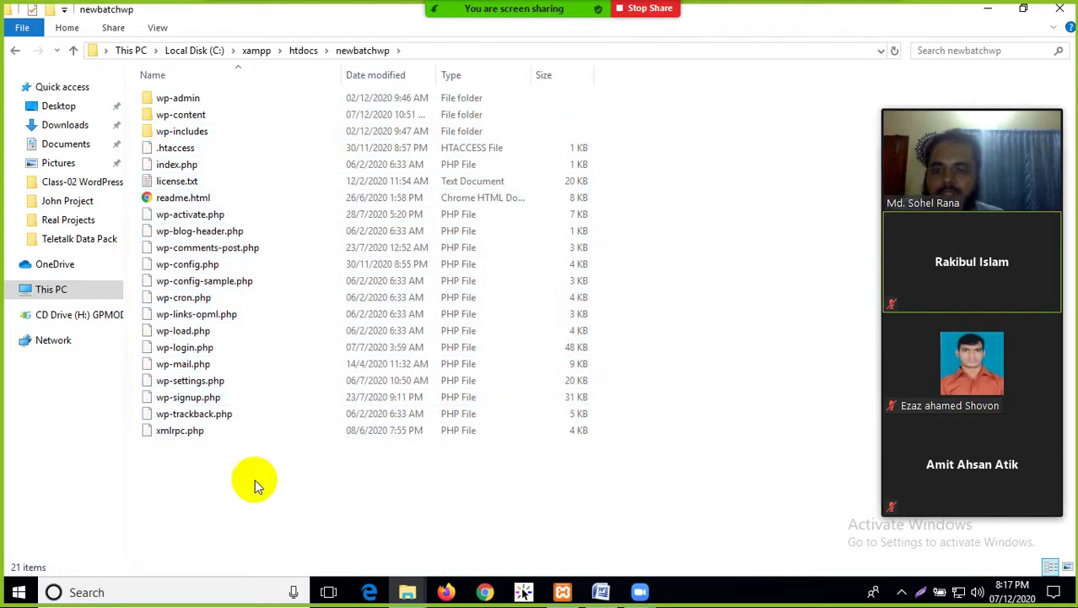
{"action": "left_click", "coordinate": [446, 591]}
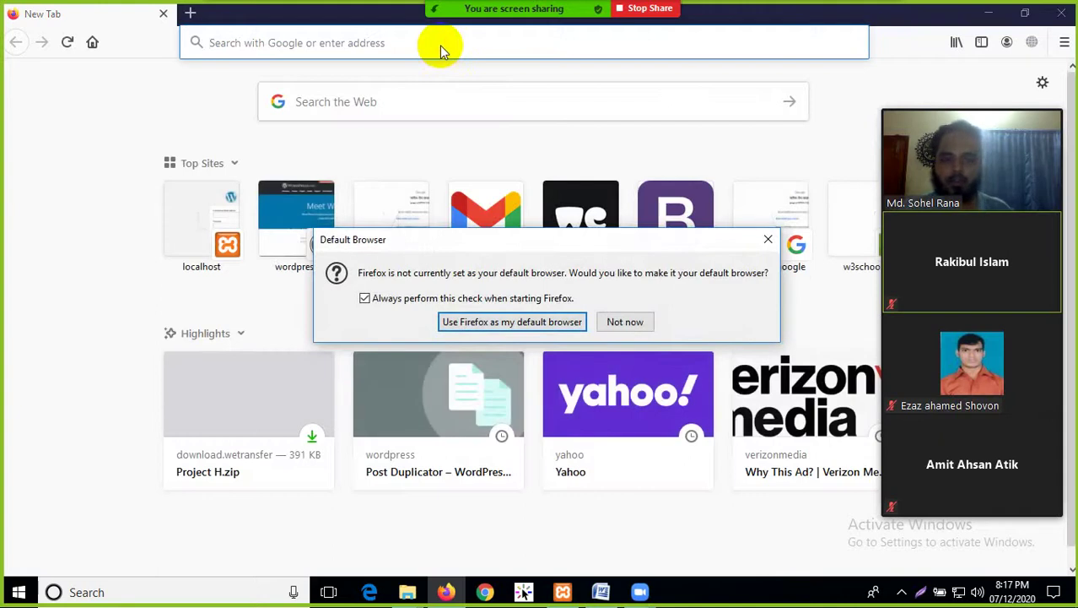
Dismiss the default-browser prompt and load the wordpress.org home page
{"action": "left_click", "coordinate": [767, 251]}
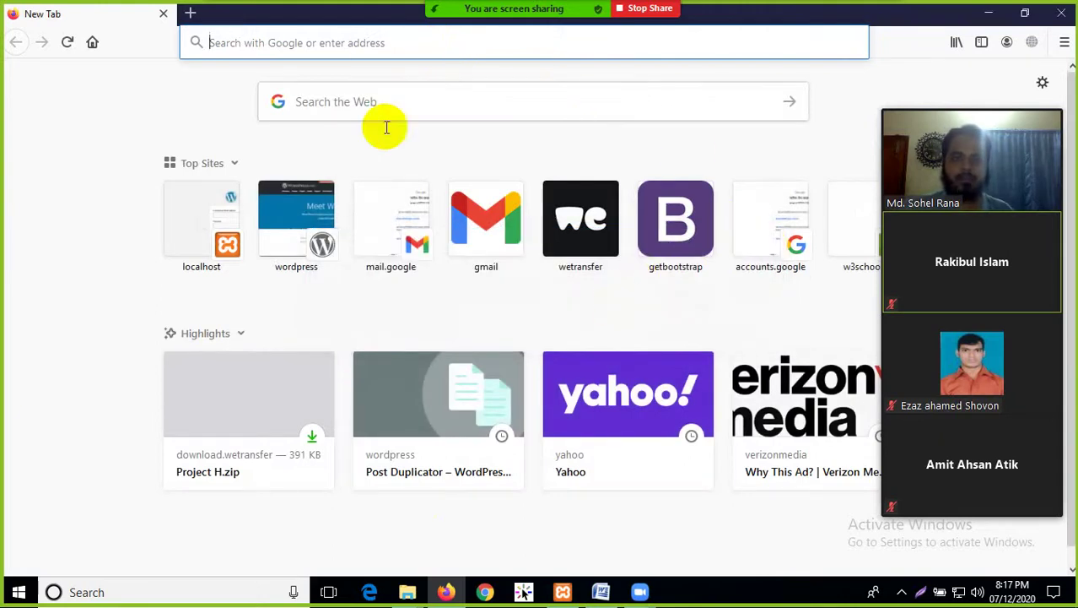
{"action": "type", "text": "wordp"}
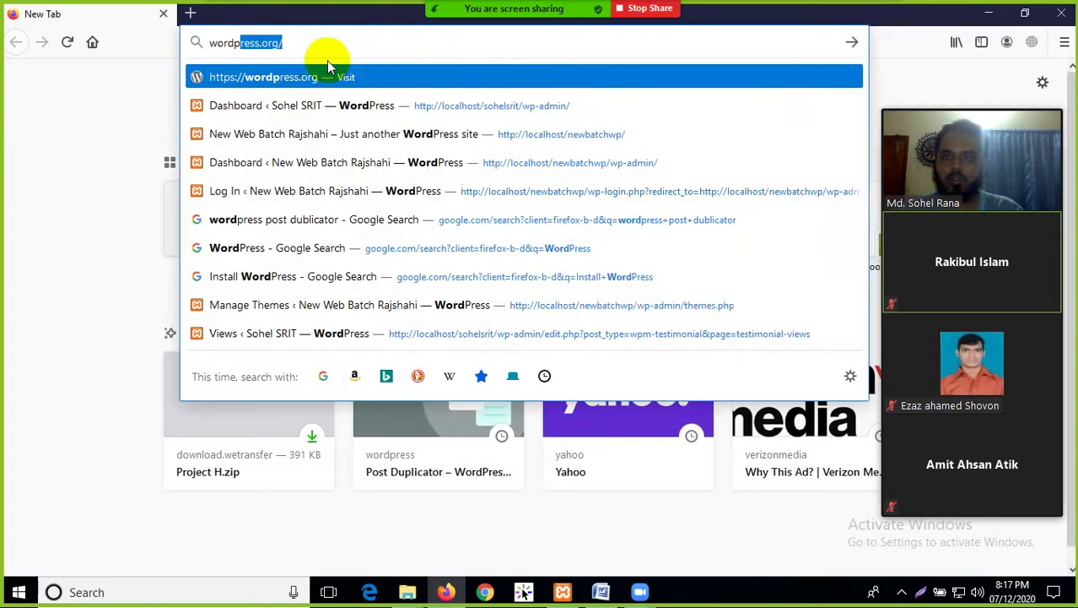
{"action": "key", "text": "Return"}
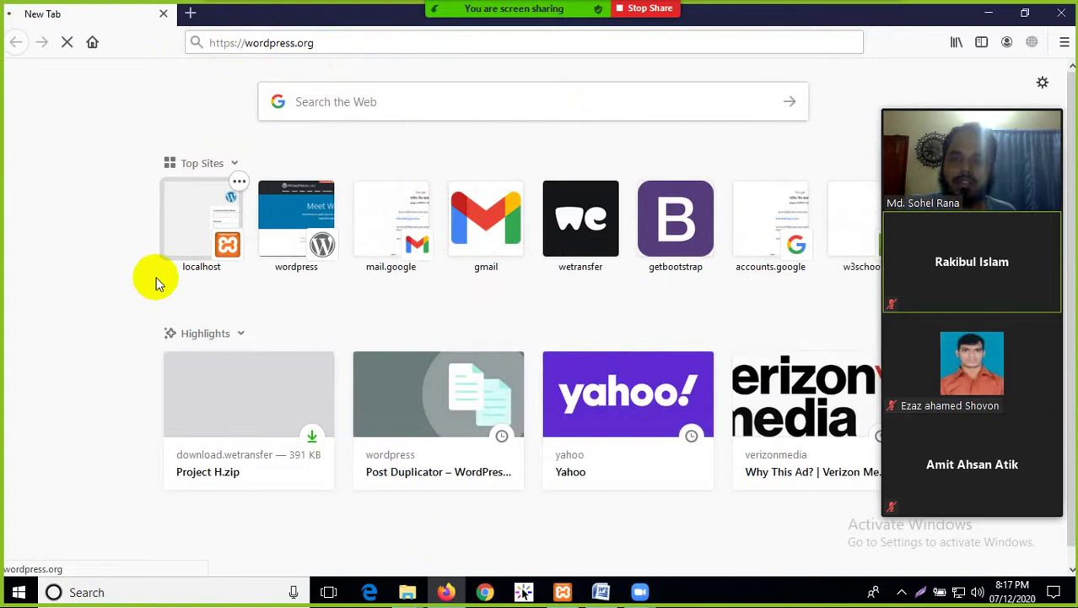
{"action": "key", "text": "Return"}
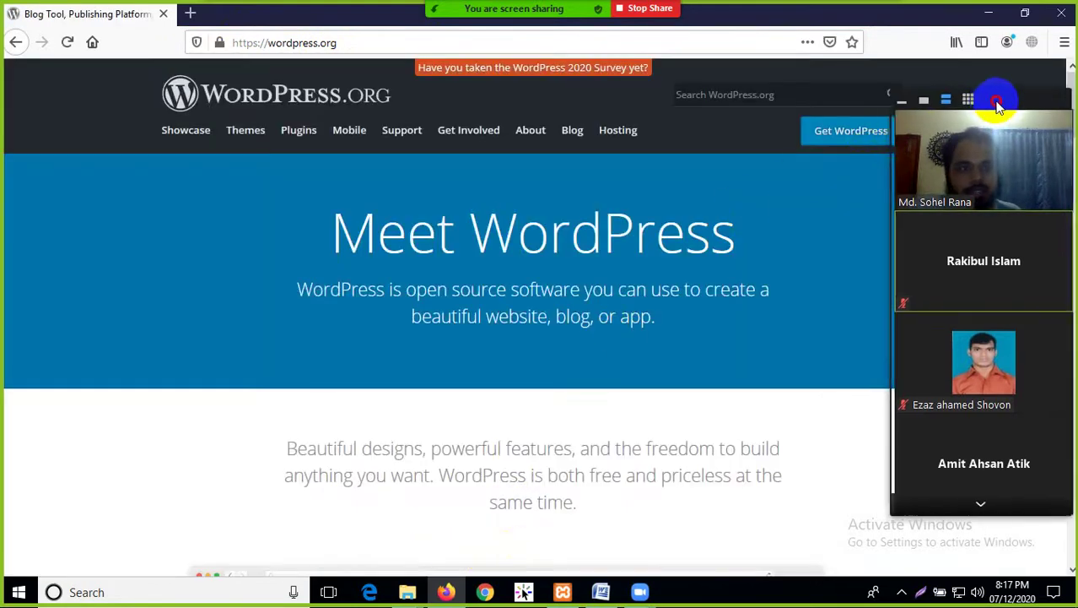
Go to the Get WordPress download page offering WordPress 5.5.3
{"action": "left_click_drag", "start_coordinate": [987, 98], "coordinate": [513, 144]}
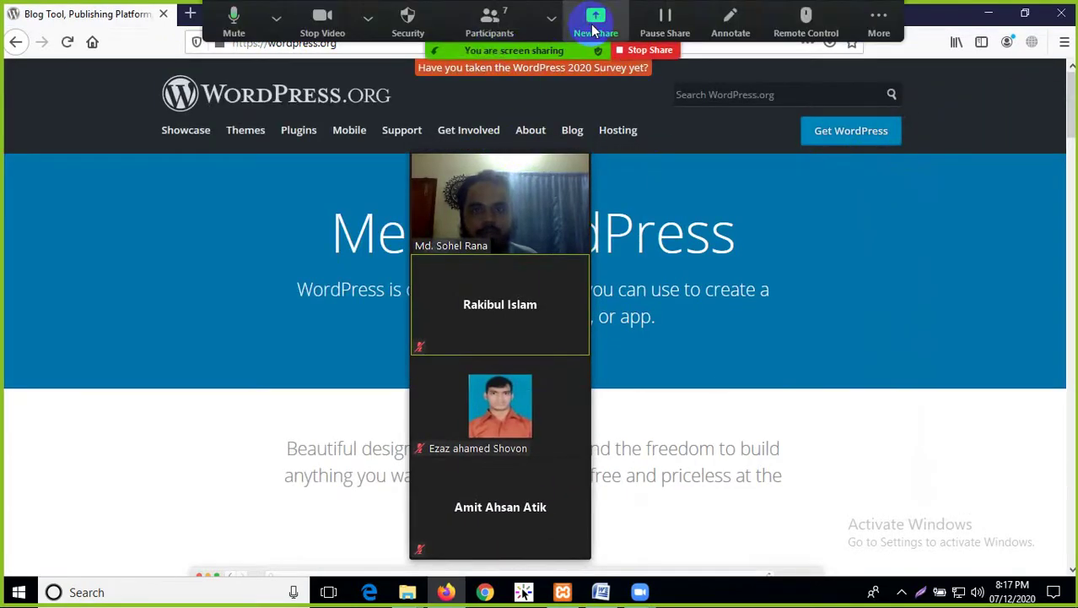
{"action": "left_click", "coordinate": [596, 13]}
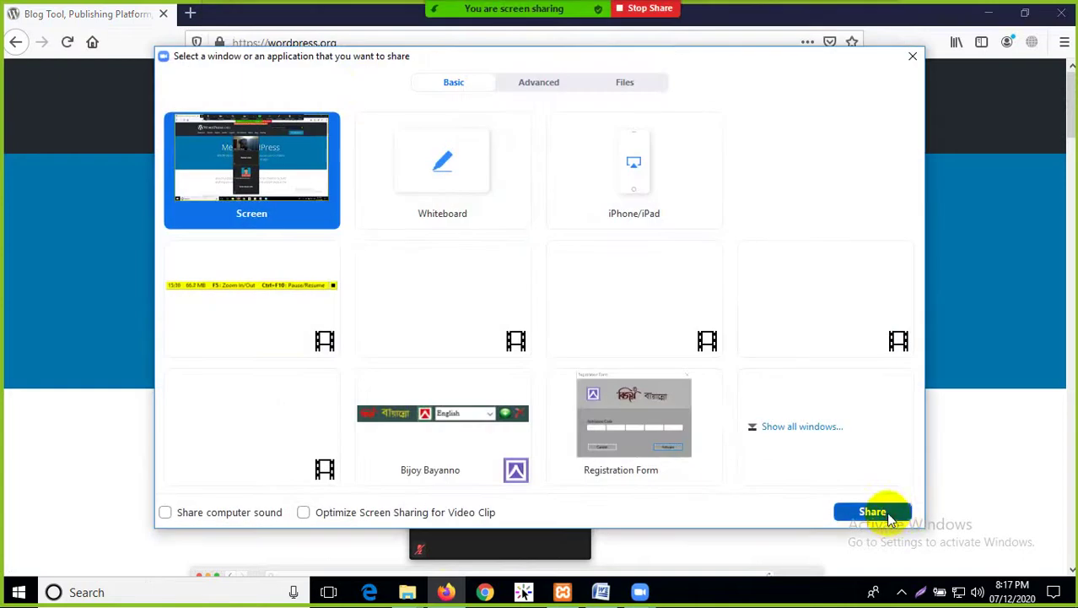
{"action": "left_click", "coordinate": [873, 512]}
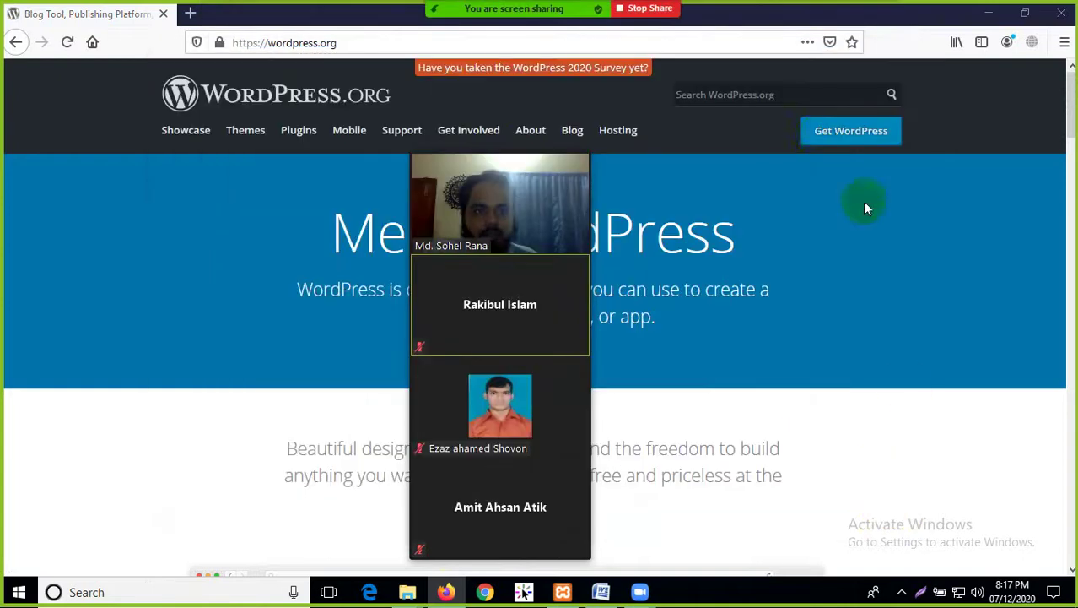
{"action": "left_click", "coordinate": [840, 142]}
{"action": "mouse_move", "coordinate": [543, 179]}
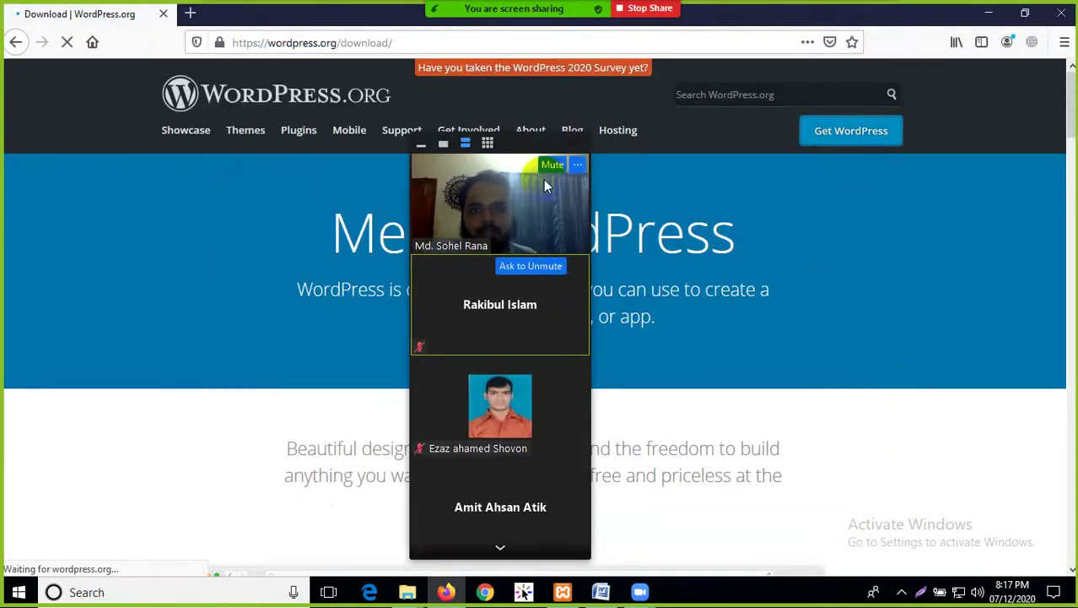
{"action": "left_click_drag", "start_coordinate": [526, 150], "coordinate": [991, 102]}
{"action": "scroll", "coordinate": [523, 380], "scroll_direction": "down", "scroll_amount": 3}
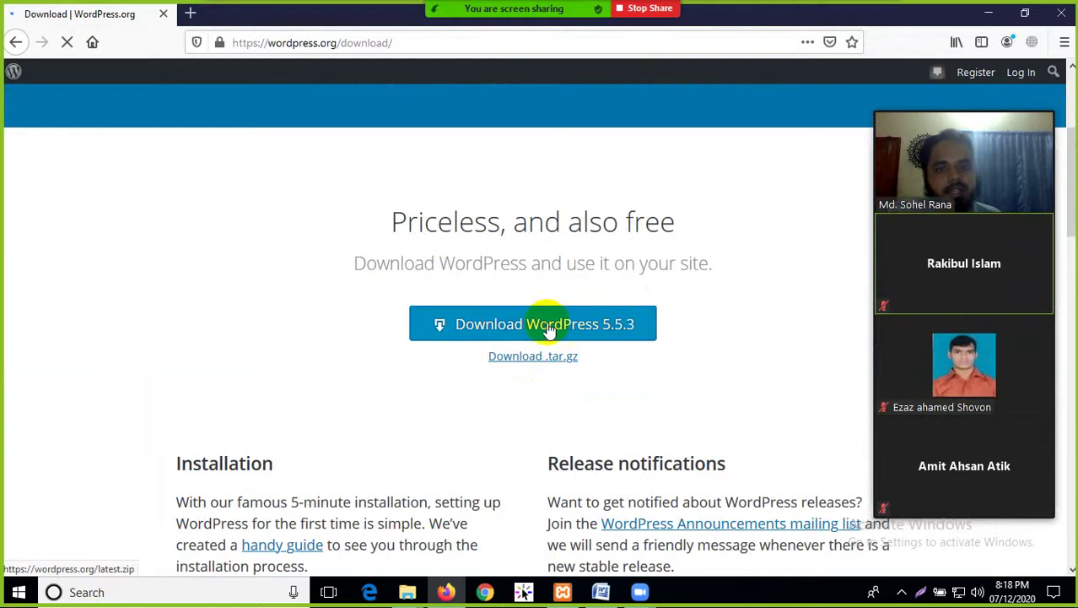
{"action": "scroll", "coordinate": [456, 397], "scroll_direction": "up", "scroll_amount": 3}
{"action": "left_click_drag", "start_coordinate": [1018, 129], "coordinate": [722, 123]}
Switch to the newbatchwp folder and select its WordPress files for review
{"action": "mouse_move", "coordinate": [405, 591]}
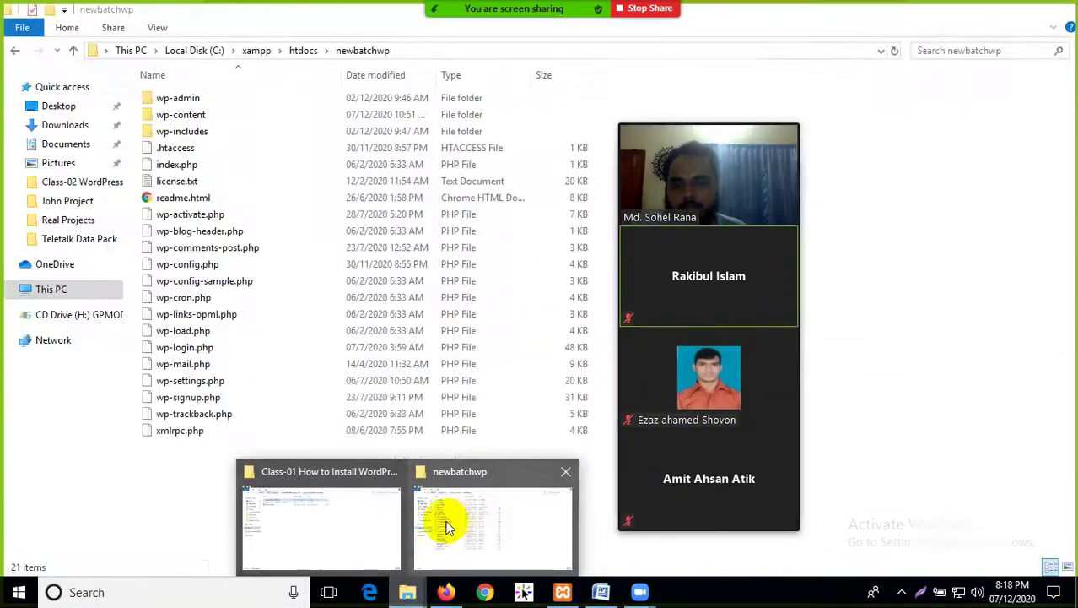
{"action": "left_click", "coordinate": [447, 527]}
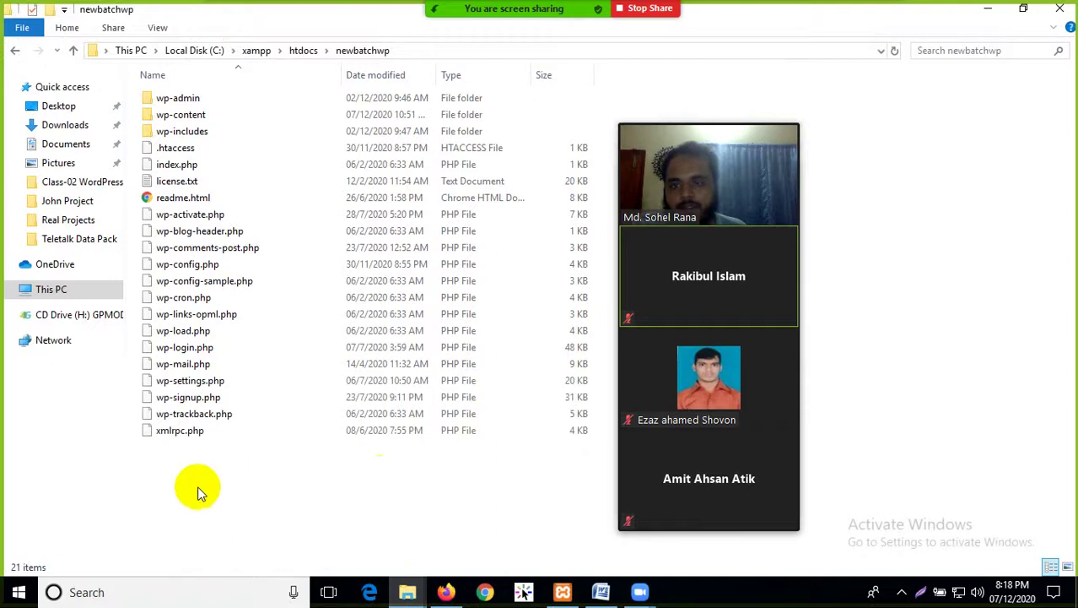
{"action": "left_click_drag", "start_coordinate": [191, 471], "coordinate": [138, 112]}
{"action": "left_click", "coordinate": [254, 516]}
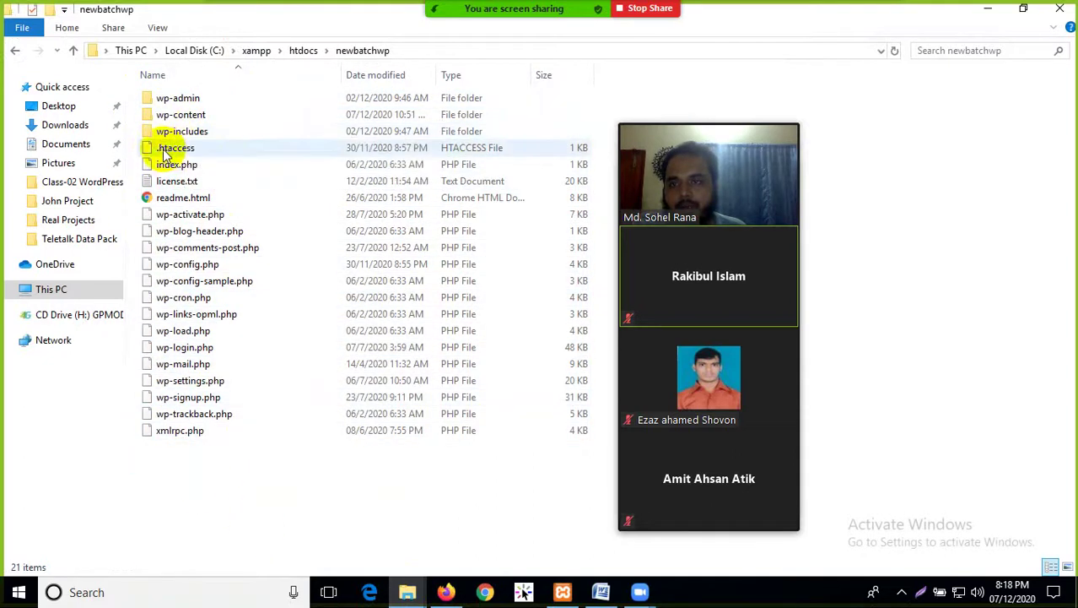
{"action": "left_click_drag", "start_coordinate": [182, 498], "coordinate": [226, 86]}
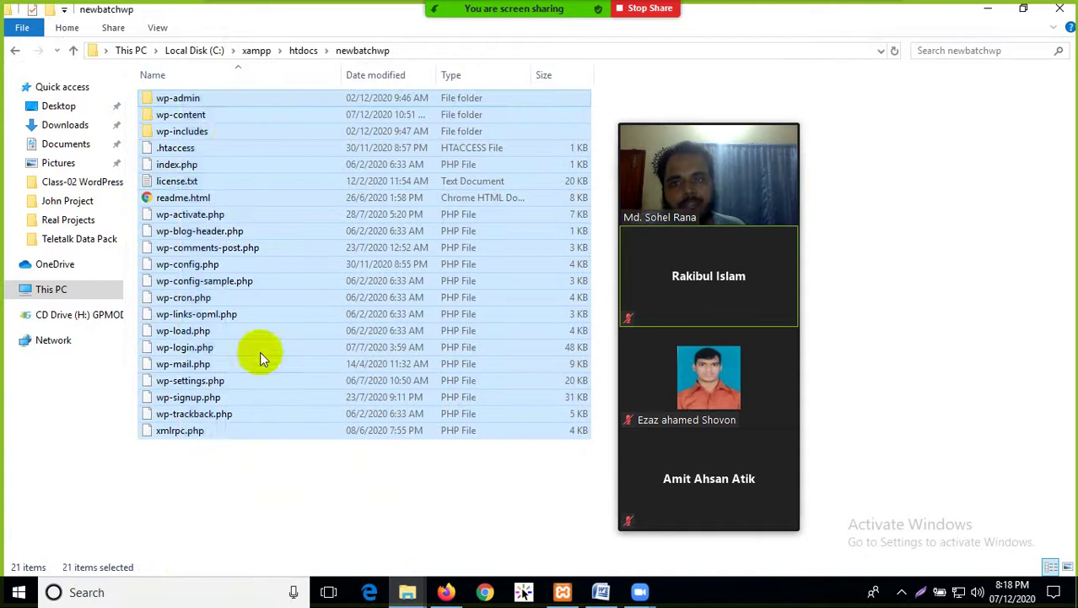
{"action": "left_click", "coordinate": [282, 493]}
Reopen newbatchwp from htdocs, then close File Explorer and Firefox
{"action": "left_click", "coordinate": [18, 51]}
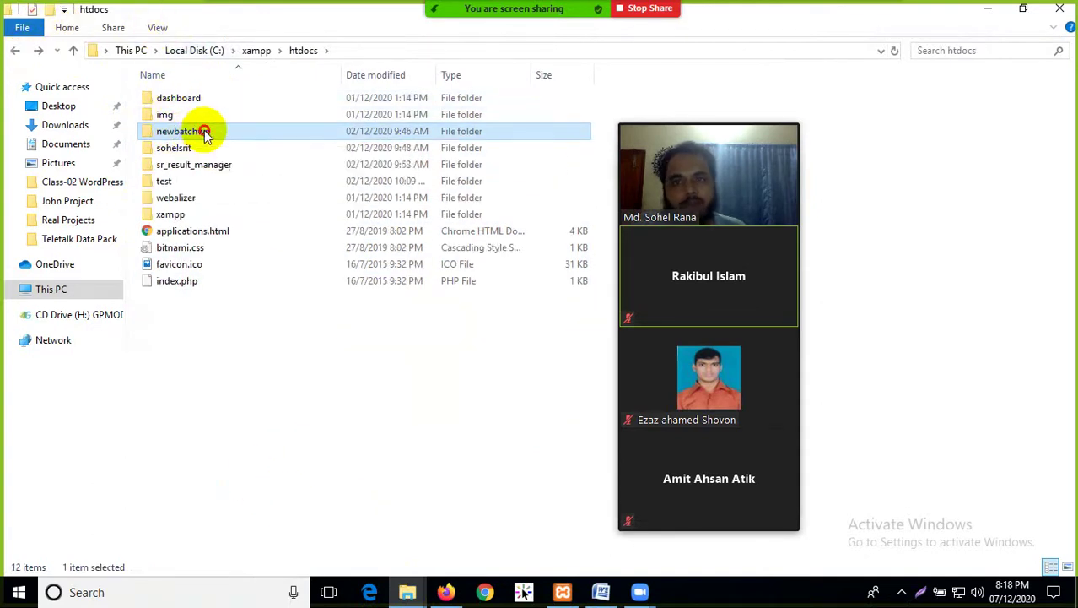
{"action": "double_click", "coordinate": [192, 132]}
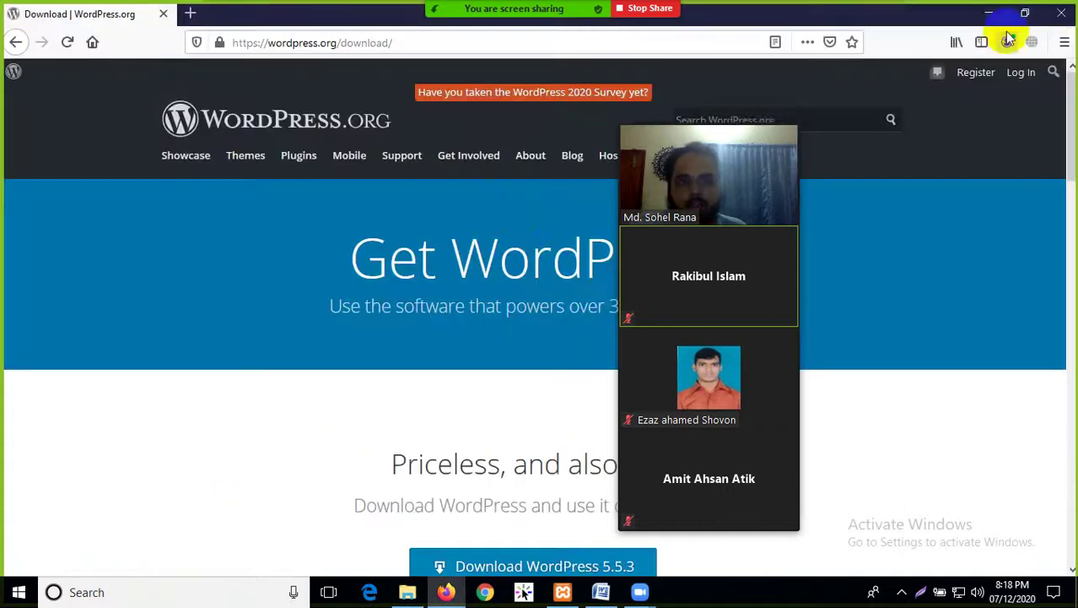
{"action": "left_click", "coordinate": [1060, 9]}
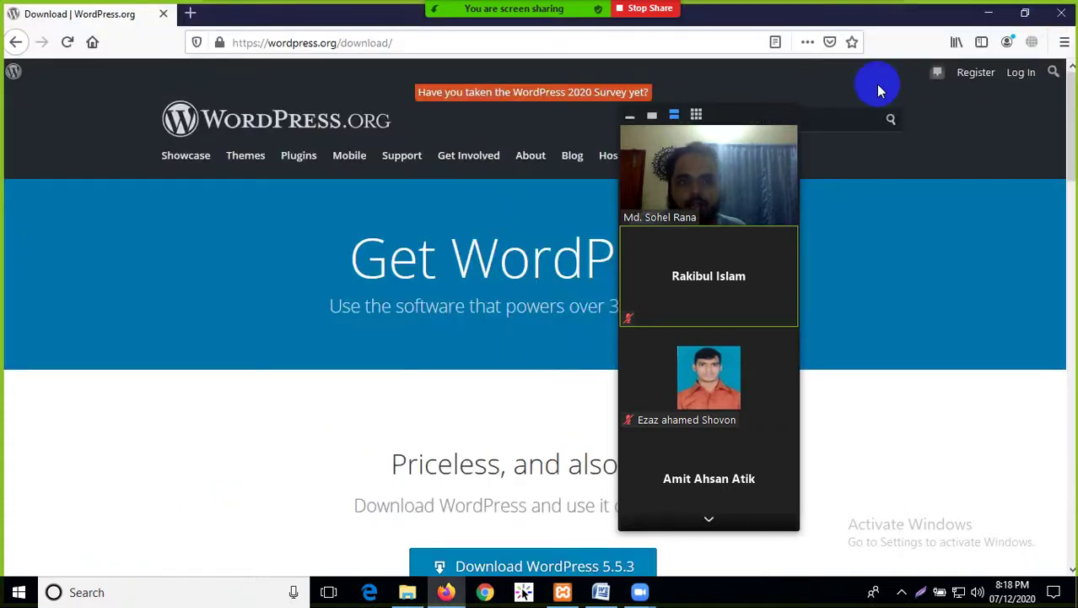
{"action": "left_click", "coordinate": [1060, 13]}
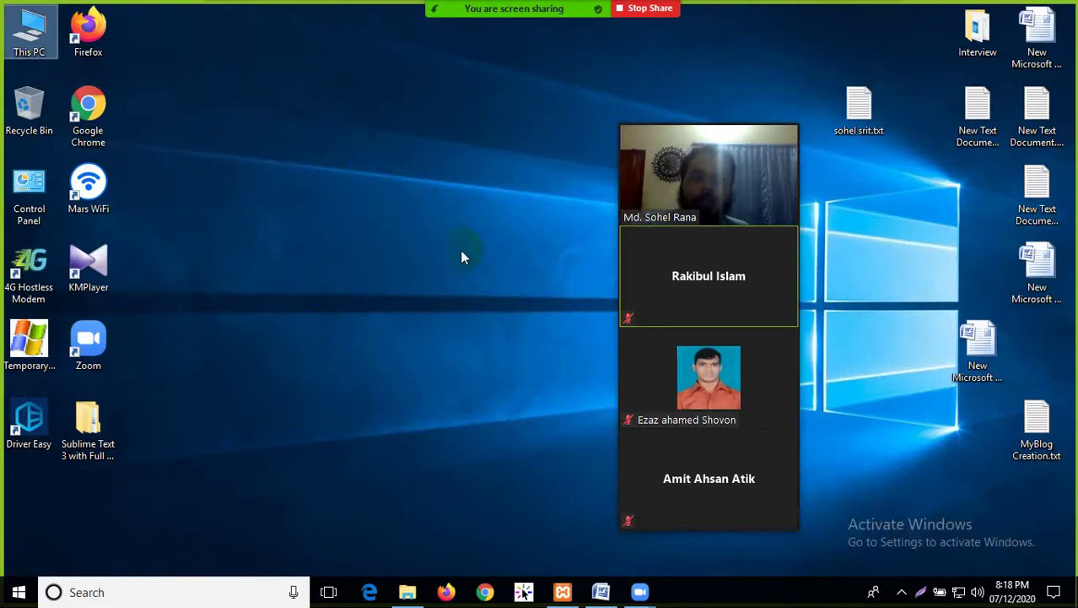
{"action": "left_click", "coordinate": [18, 593]}
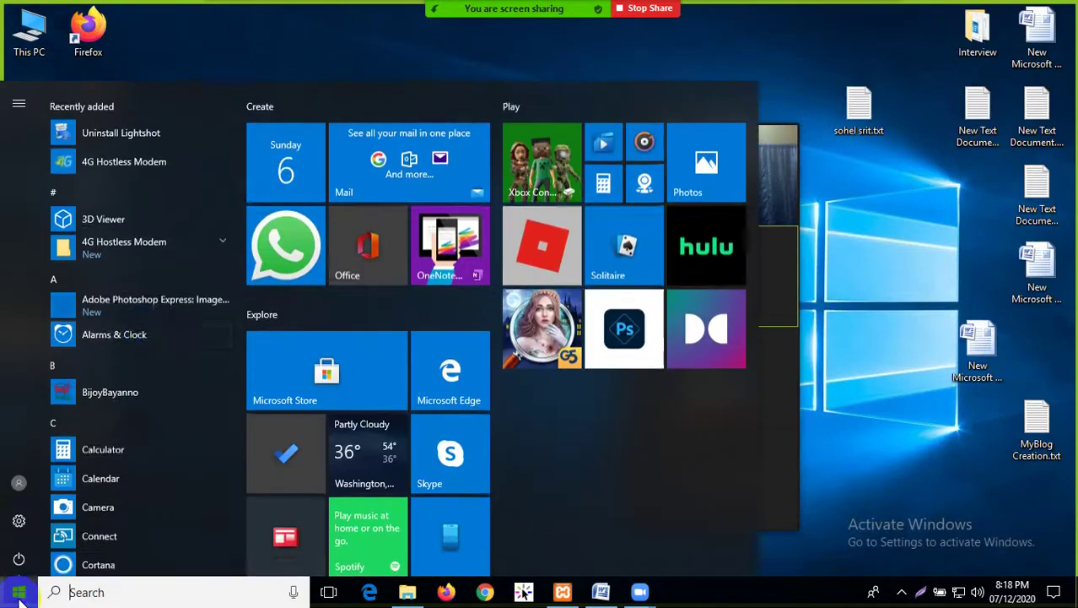
{"action": "scroll", "coordinate": [127, 220], "scroll_direction": "down", "scroll_amount": 5}
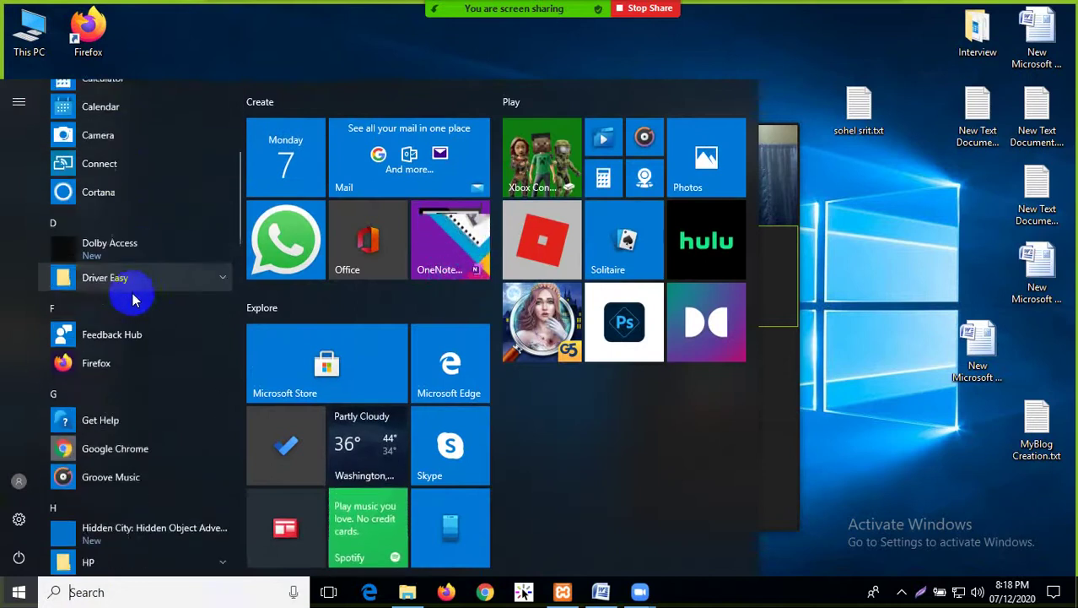
{"action": "scroll", "coordinate": [132, 342], "scroll_direction": "down", "scroll_amount": 6}
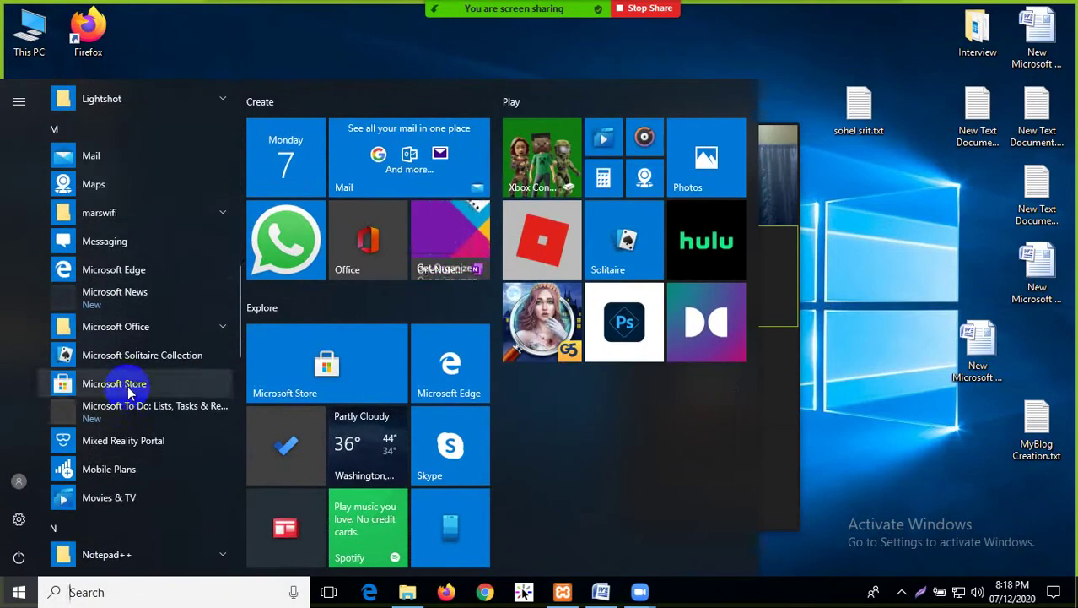
{"action": "scroll", "coordinate": [127, 439], "scroll_direction": "down", "scroll_amount": 4}
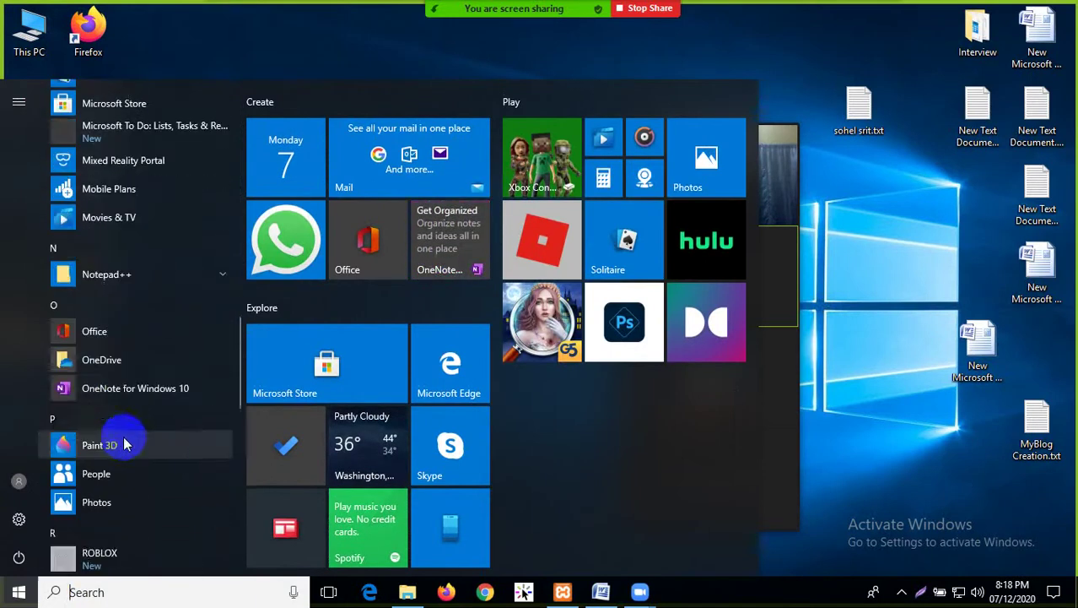
{"action": "scroll", "coordinate": [124, 445], "scroll_direction": "down", "scroll_amount": 8}
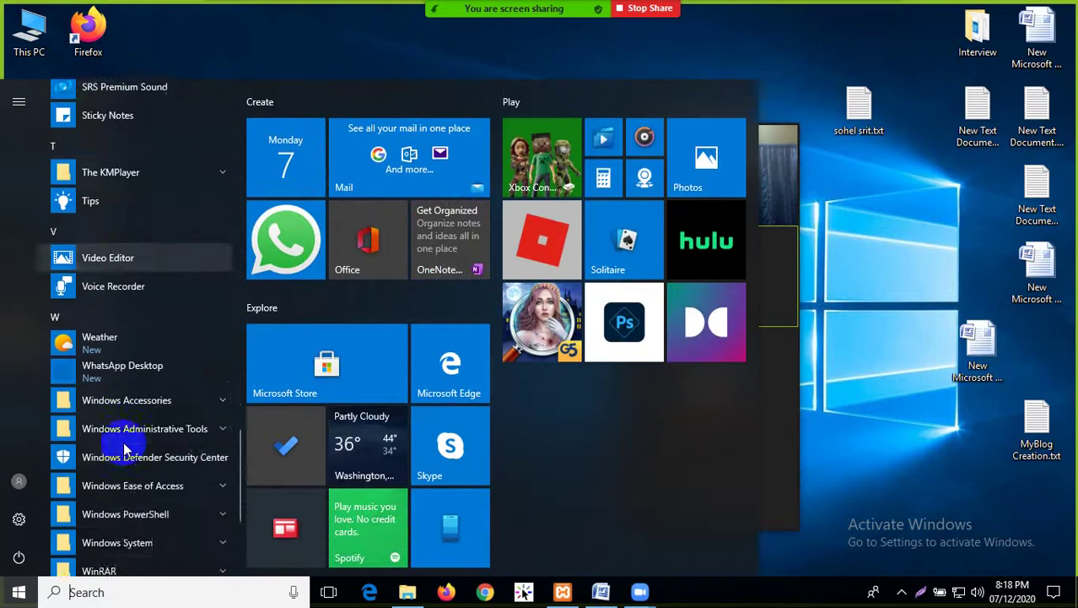
{"action": "scroll", "coordinate": [124, 448], "scroll_direction": "down", "scroll_amount": 5}
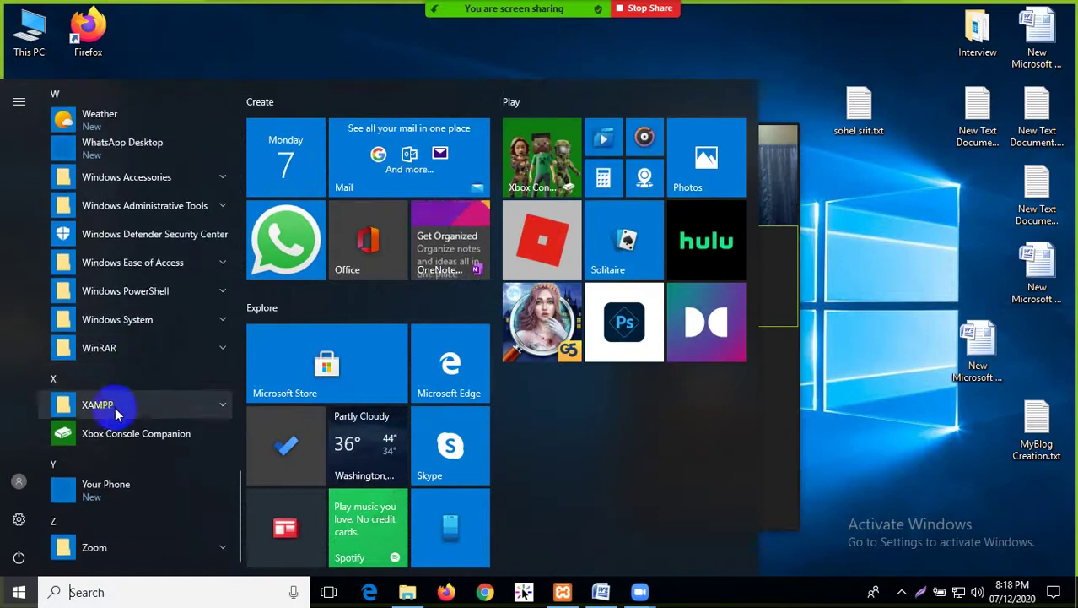
{"action": "left_click", "coordinate": [152, 407]}
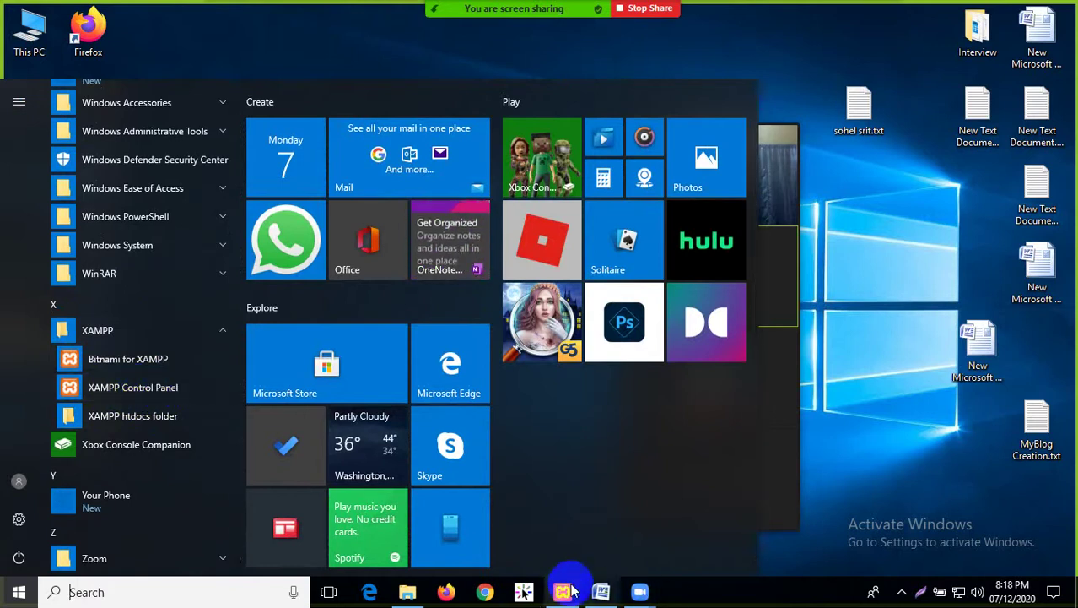
{"action": "mouse_move", "coordinate": [567, 593]}
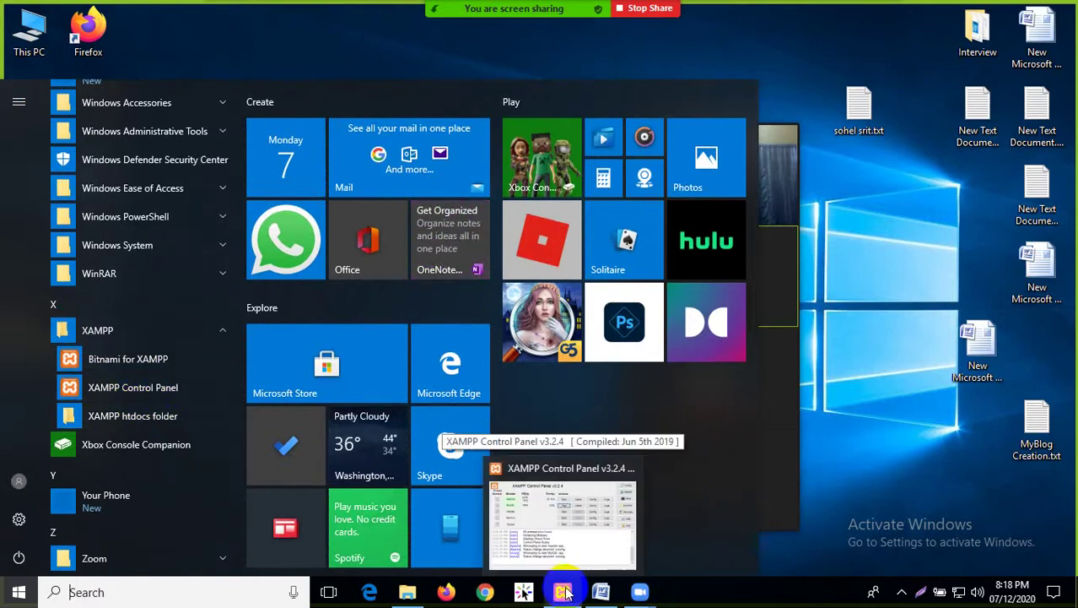
{"action": "right_click", "coordinate": [161, 396]}
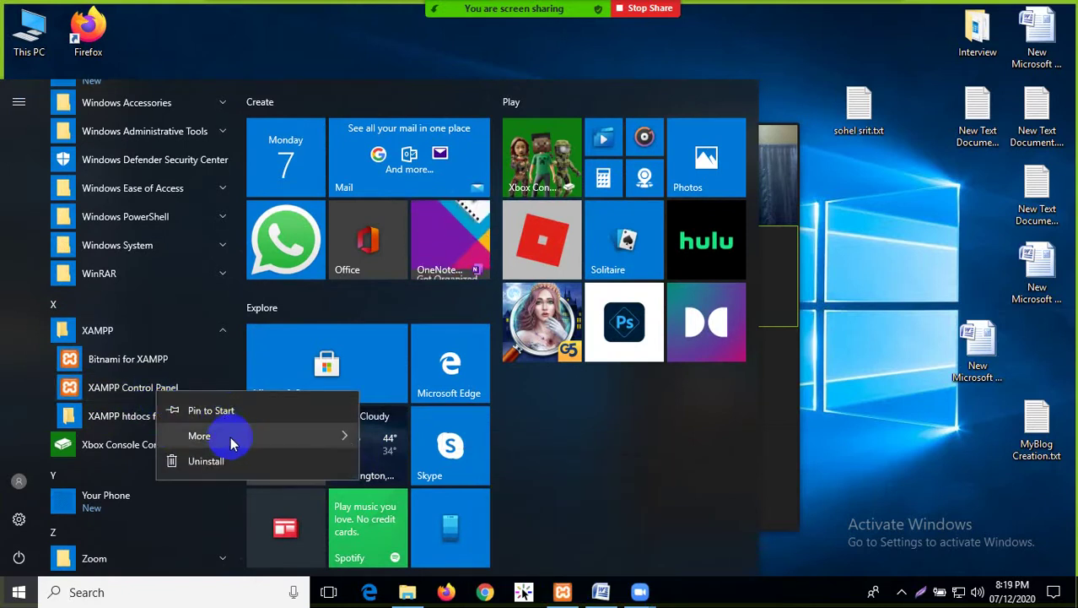
{"action": "mouse_move", "coordinate": [234, 443]}
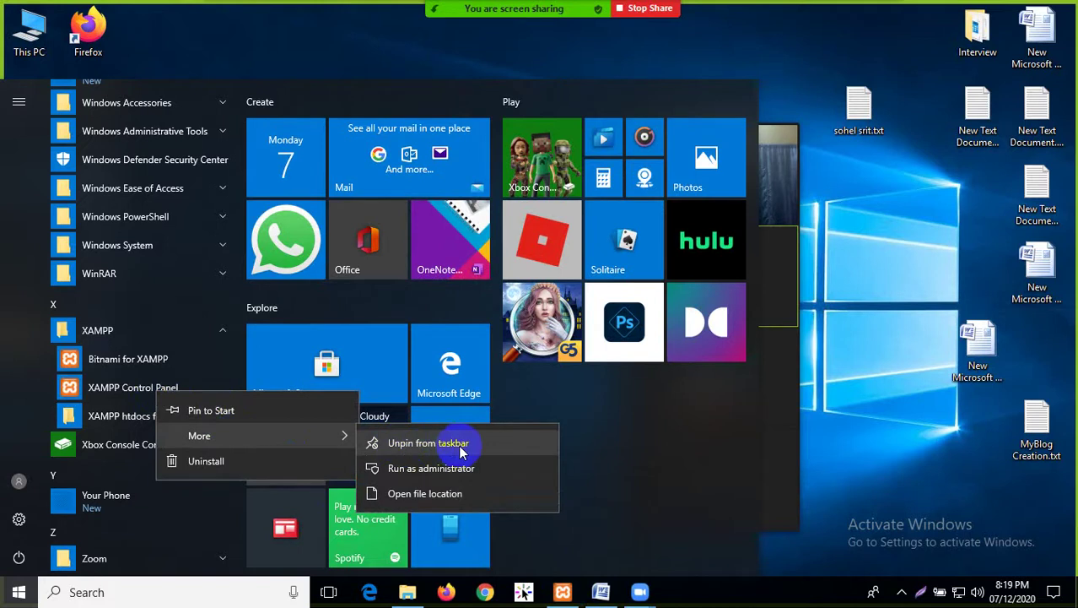
{"action": "left_click", "coordinate": [855, 453]}
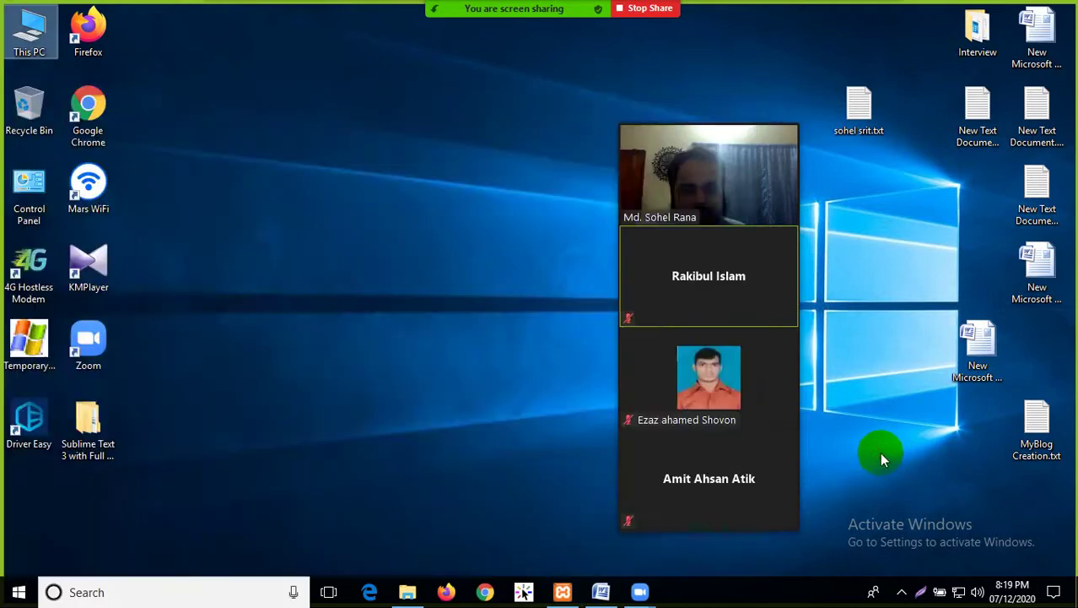
Stop and restart Apache and MySQL in XAMPP Control Panel, then put the panel away
{"action": "left_click", "coordinate": [564, 594]}
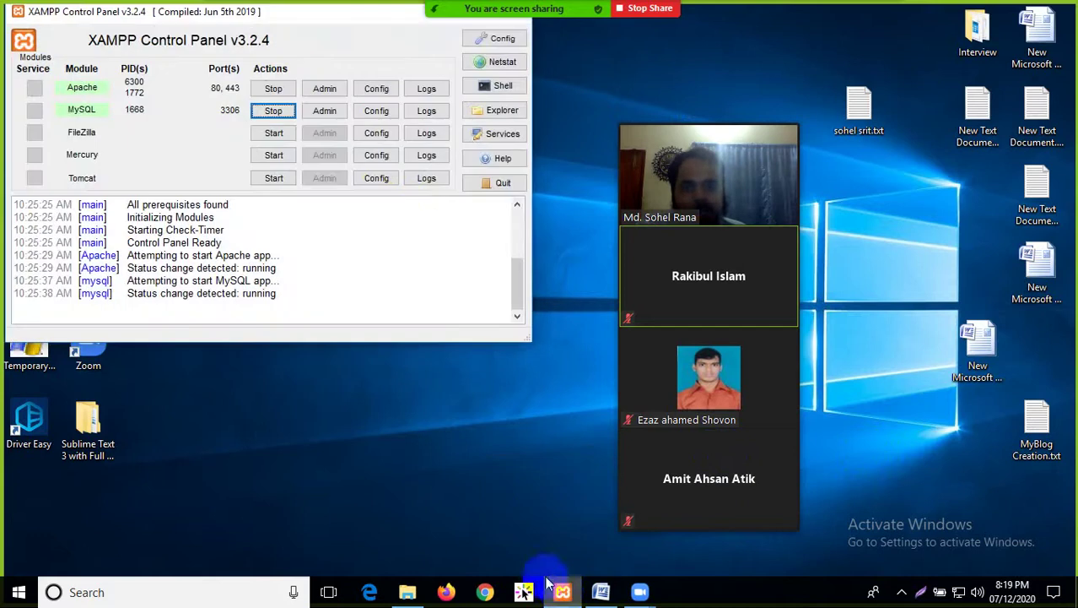
{"action": "left_click", "coordinate": [272, 89]}
{"action": "left_click", "coordinate": [272, 111]}
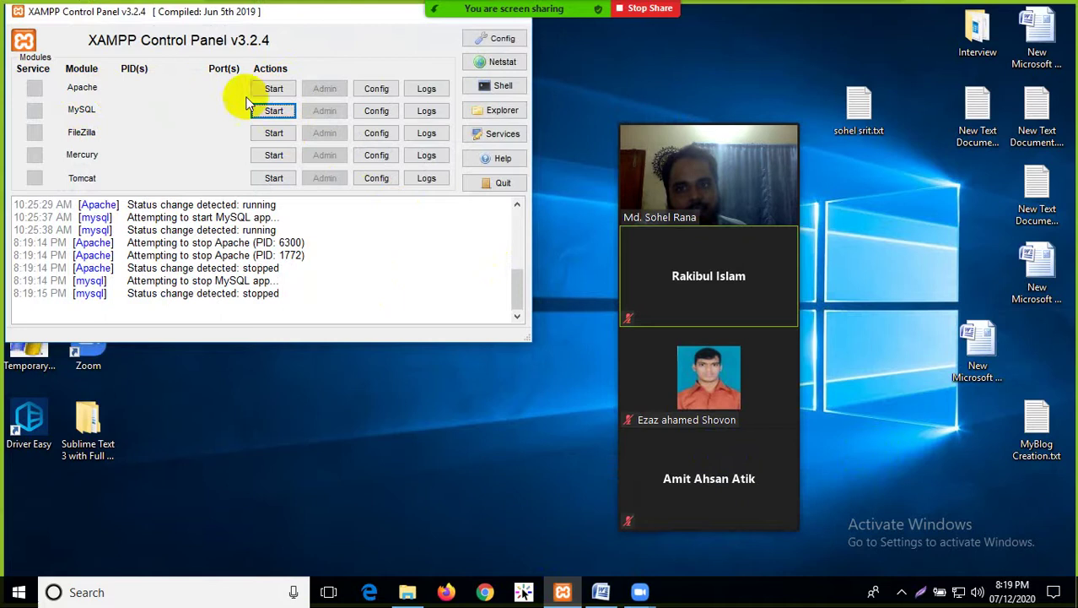
{"action": "left_click", "coordinate": [273, 89]}
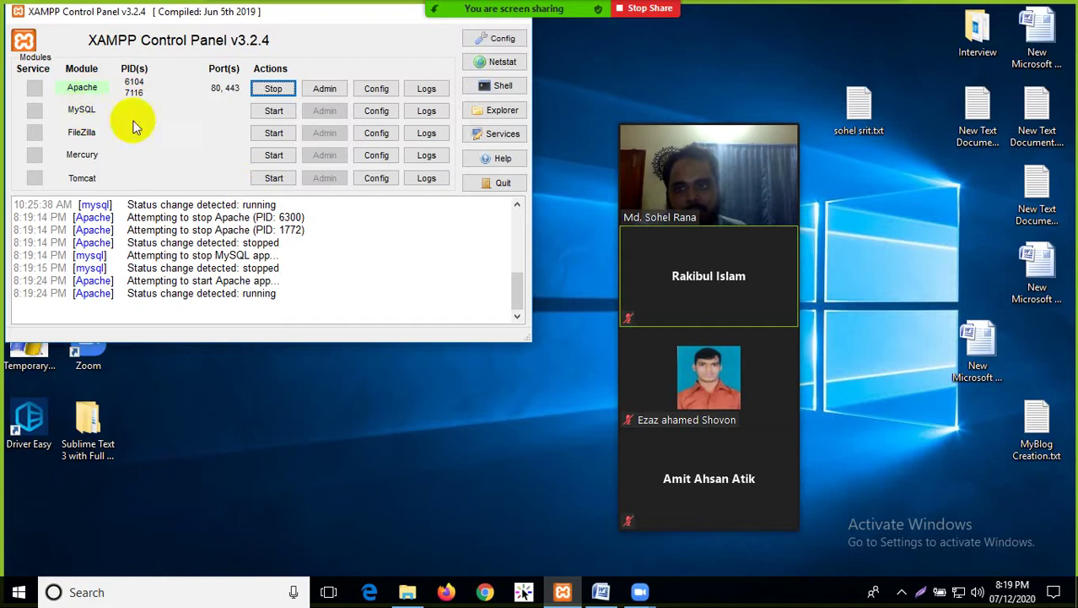
{"action": "left_click", "coordinate": [274, 110]}
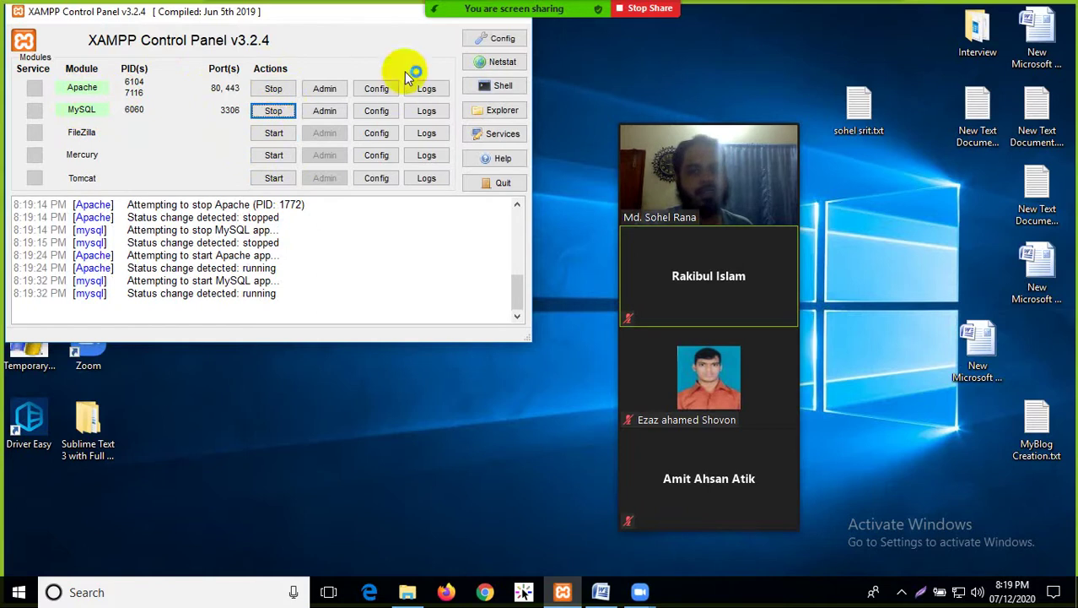
{"action": "left_click_drag", "start_coordinate": [361, 10], "coordinate": [372, 68]}
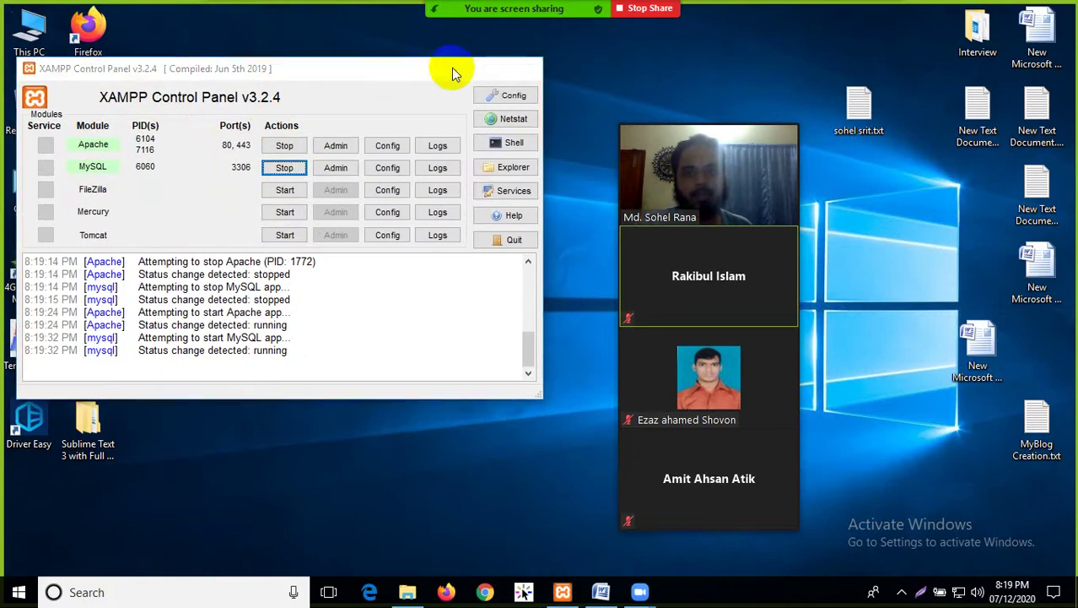
{"action": "left_click", "coordinate": [531, 68]}
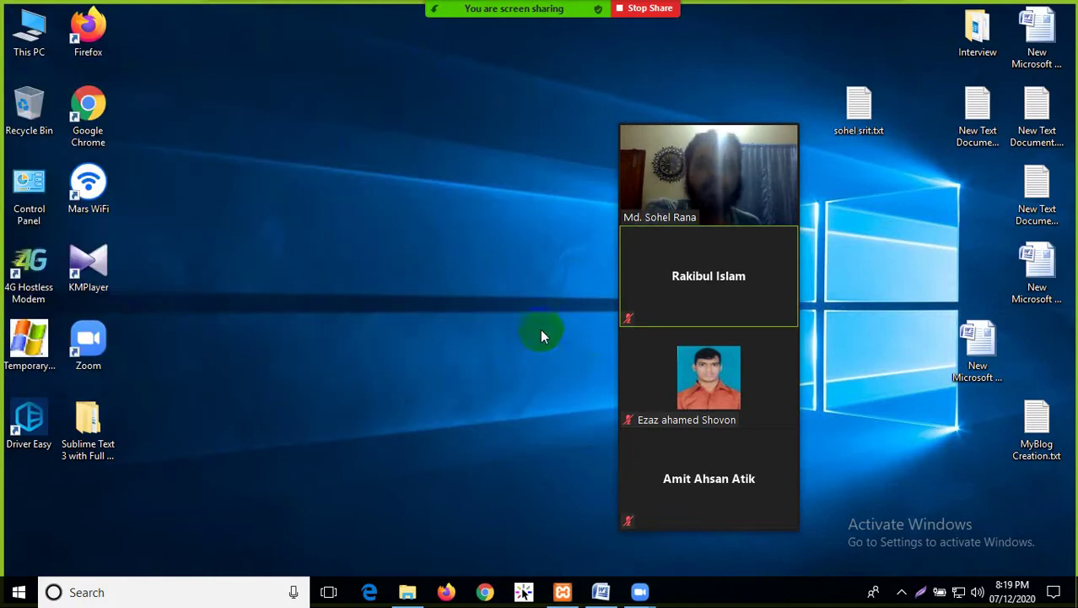
Launch Firefox, dismiss the default-browser prompt, and load localhost/phpmyadmin/
{"action": "left_click", "coordinate": [445, 594]}
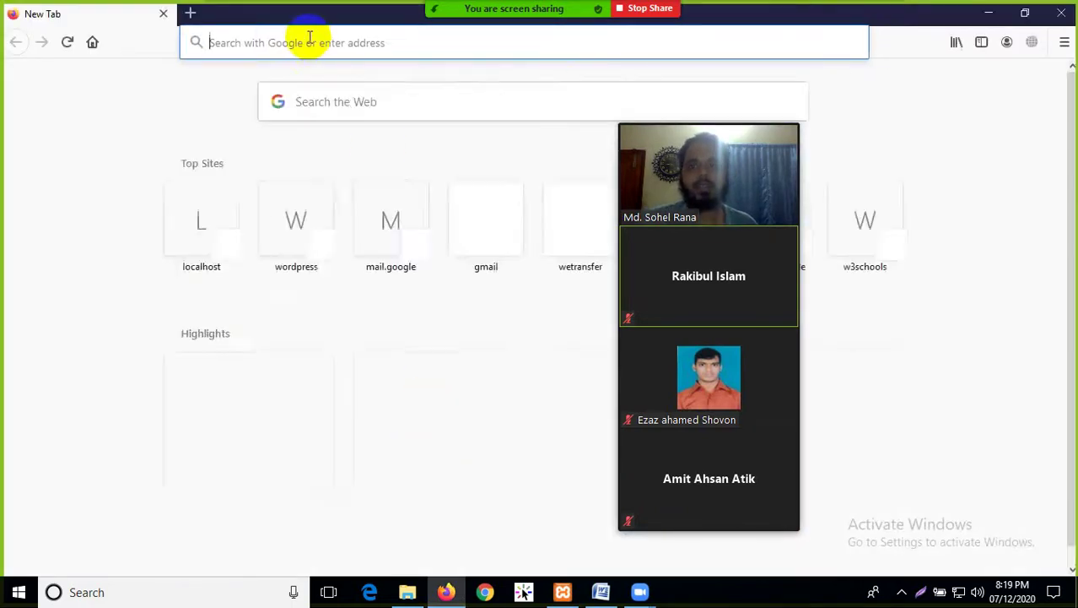
{"action": "left_click", "coordinate": [309, 41]}
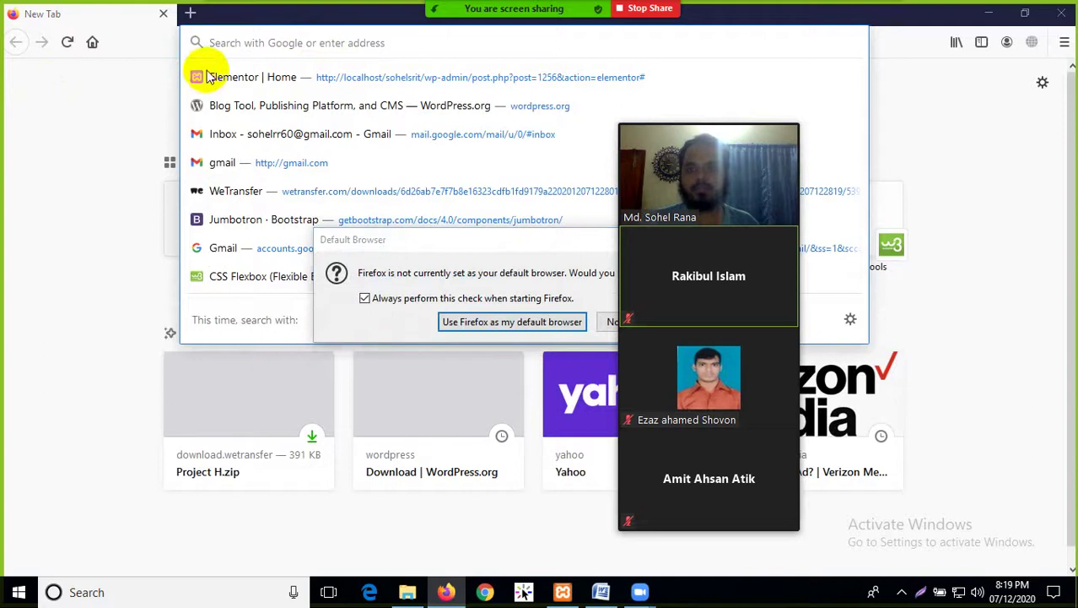
{"action": "left_click", "coordinate": [609, 323]}
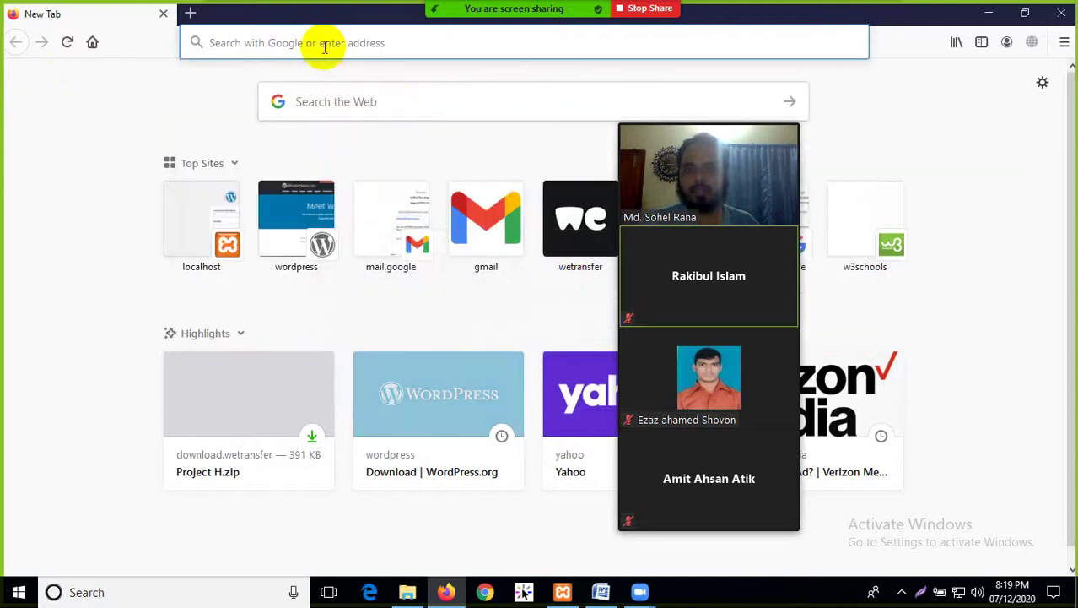
{"action": "type", "text": "localhost/"}
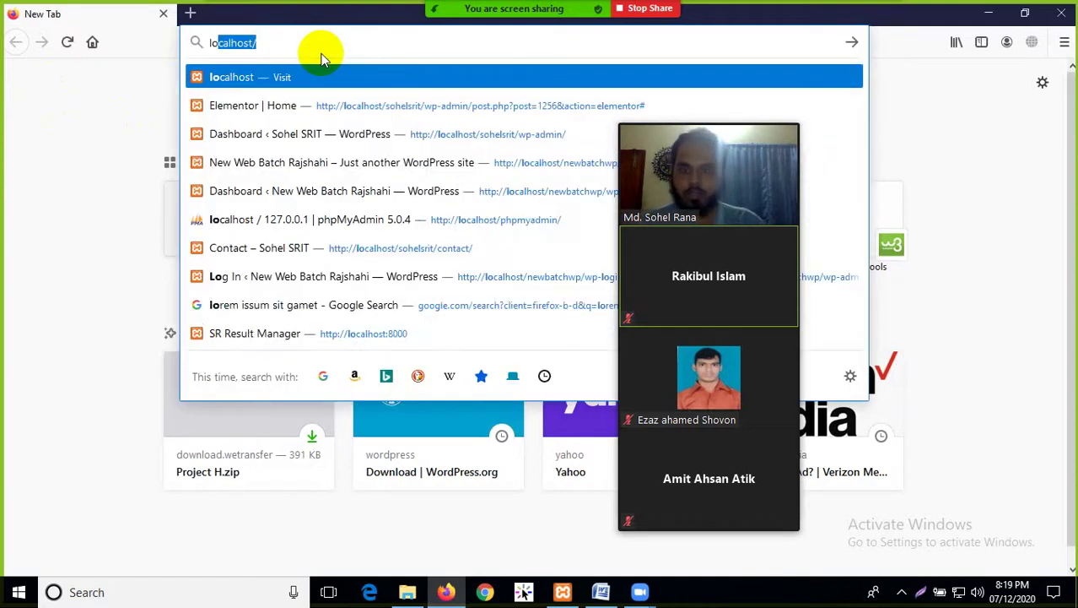
{"action": "key", "text": "Right"}
{"action": "type", "text": "wp"}
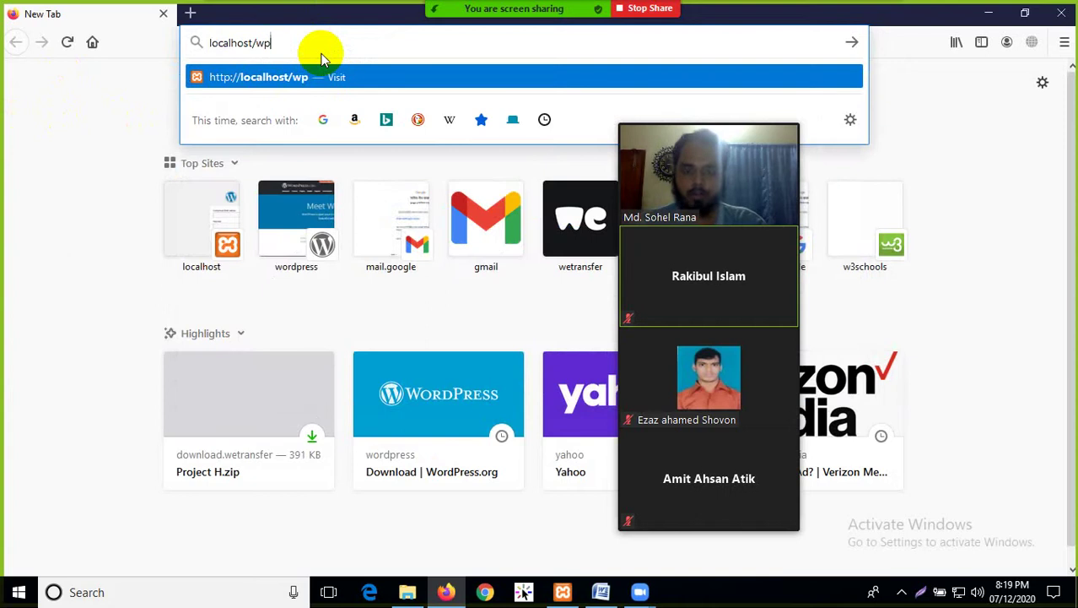
{"action": "key", "text": "BackSpace"}
{"action": "key", "text": "BackSpace"}
{"action": "type", "text": "phpmyadmin/"}
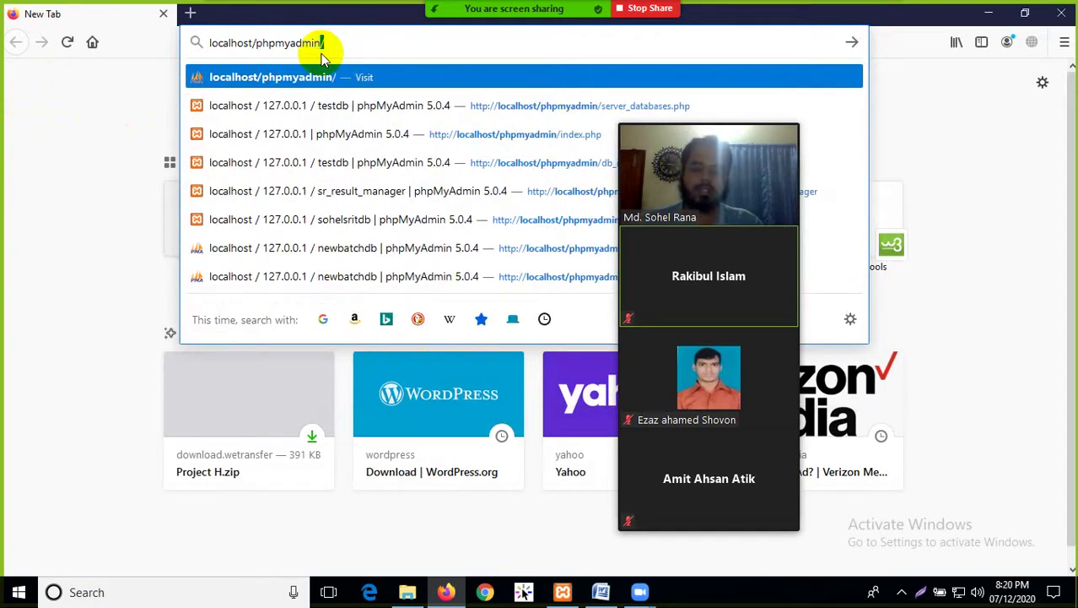
{"action": "key", "text": "Return"}
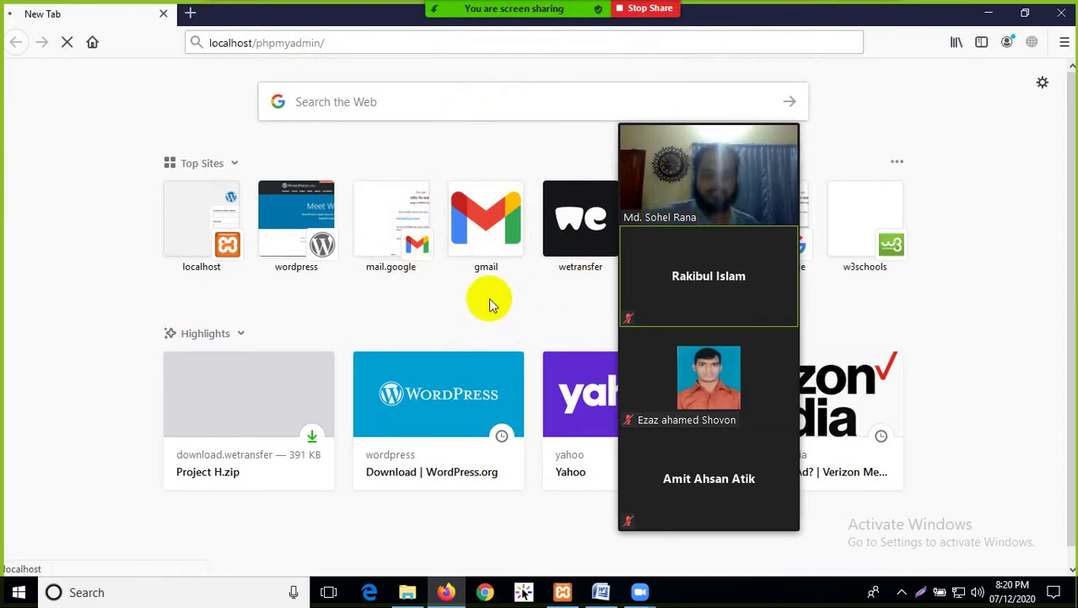
List the server's databases, including newbatchdb, sr_result_manager and testdb
{"action": "mouse_move", "coordinate": [645, 180]}
{"action": "left_click_drag", "start_coordinate": [726, 118], "coordinate": [940, 110]}
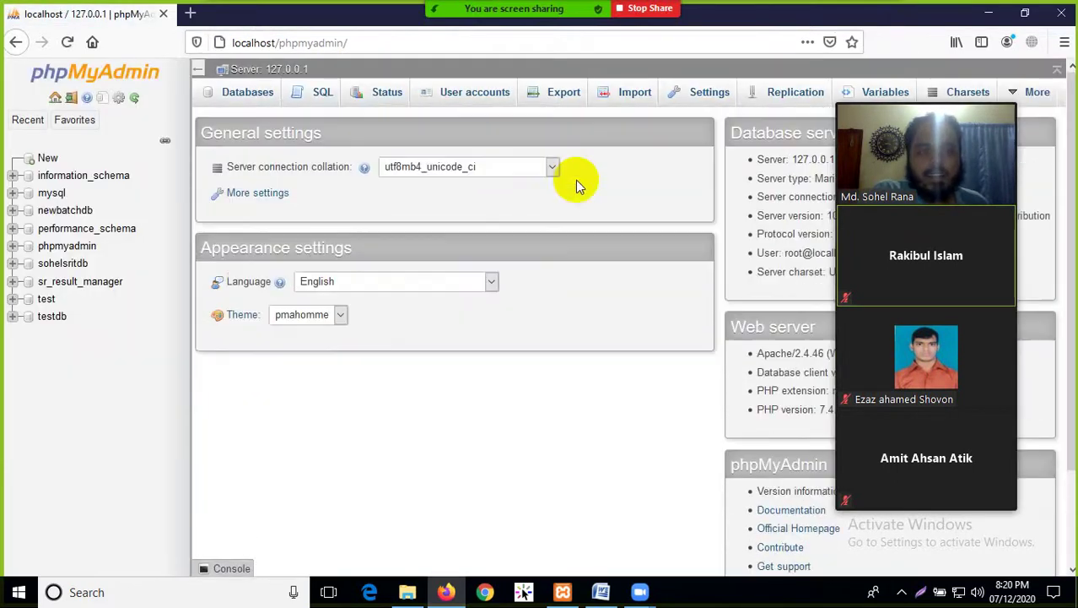
{"action": "left_click_drag", "start_coordinate": [975, 92], "coordinate": [970, 117]}
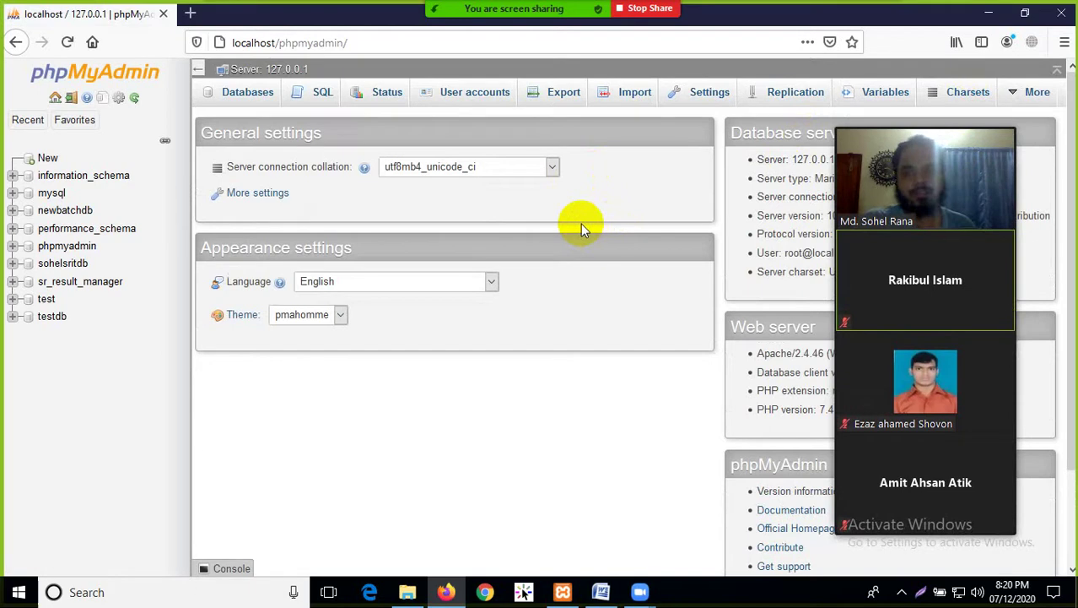
{"action": "left_click", "coordinate": [239, 100]}
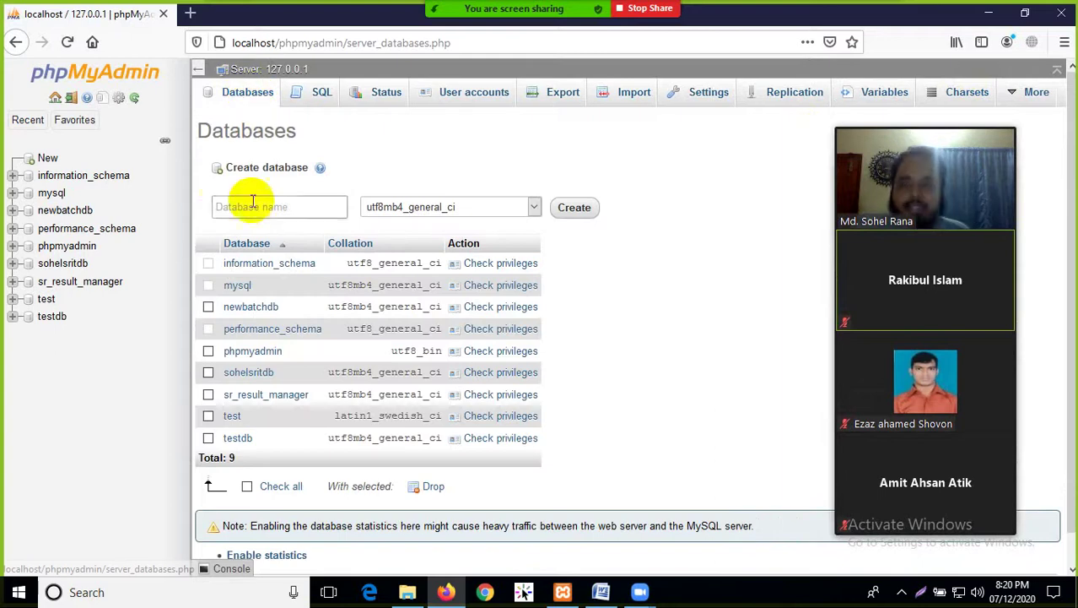
Type test text into the new database name field, then clear it
{"action": "left_click", "coordinate": [253, 207]}
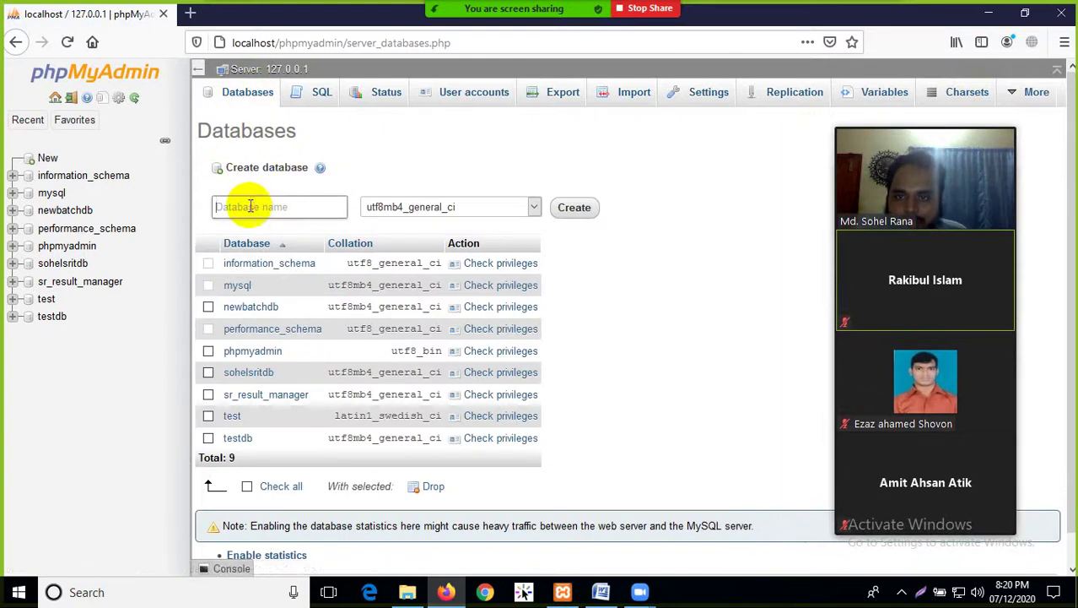
{"action": "left_click", "coordinate": [256, 208]}
{"action": "type", "text": "dfsfdsdfsfds"}
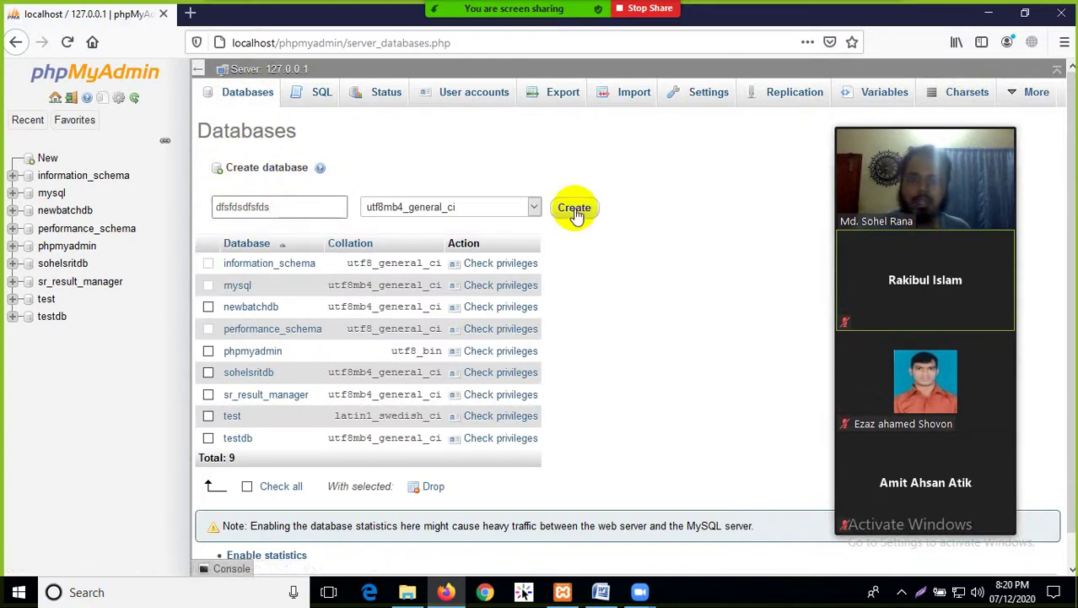
{"action": "double_click", "coordinate": [254, 206]}
{"action": "key", "text": "BackSpace"}
{"action": "left_click", "coordinate": [671, 223]}
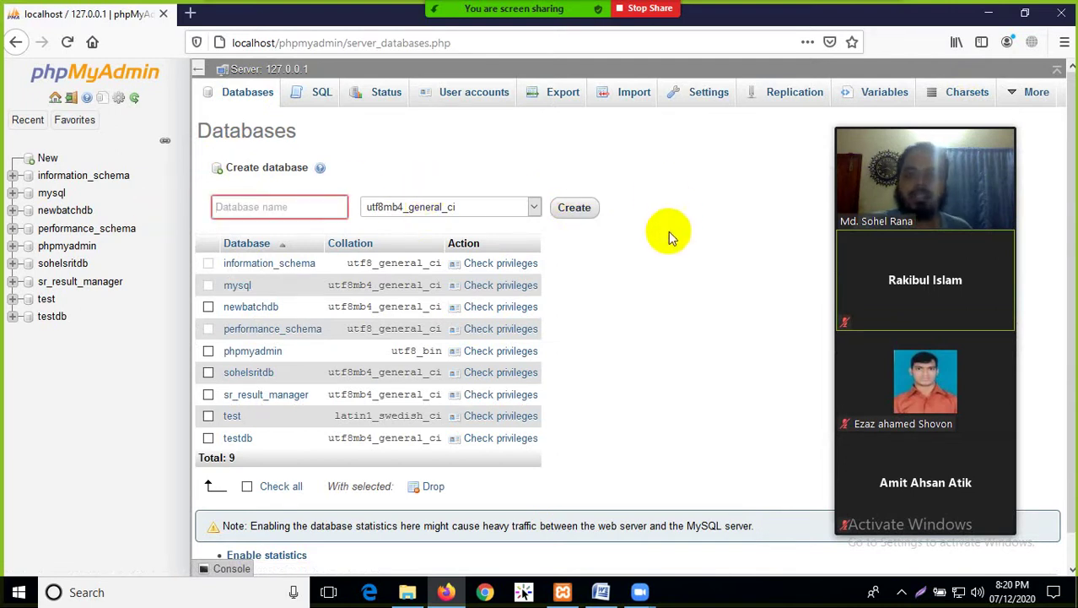
Open newbatchdb to see its 12 WordPress tables and highlight the database name
{"action": "left_click", "coordinate": [66, 211]}
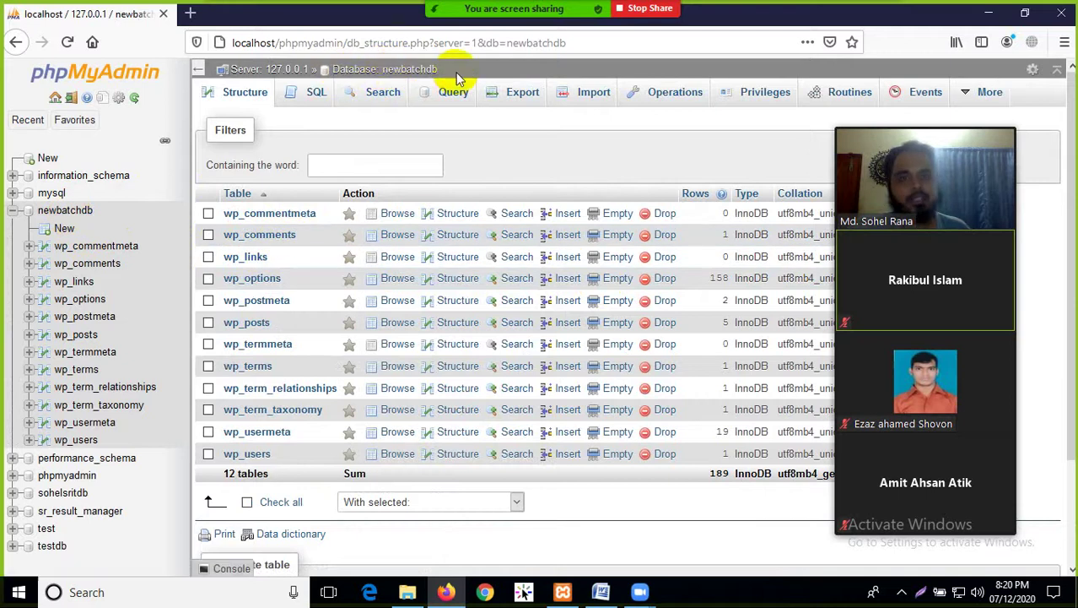
{"action": "left_click_drag", "start_coordinate": [454, 75], "coordinate": [398, 72]}
{"action": "left_click", "coordinate": [578, 133]}
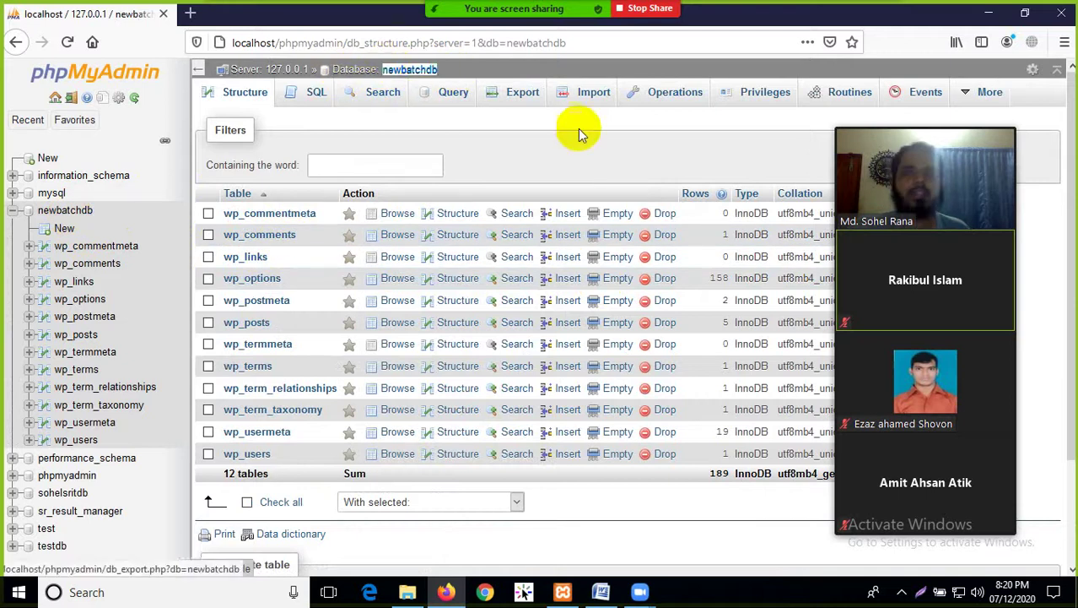
{"action": "left_click_drag", "start_coordinate": [448, 69], "coordinate": [407, 71]}
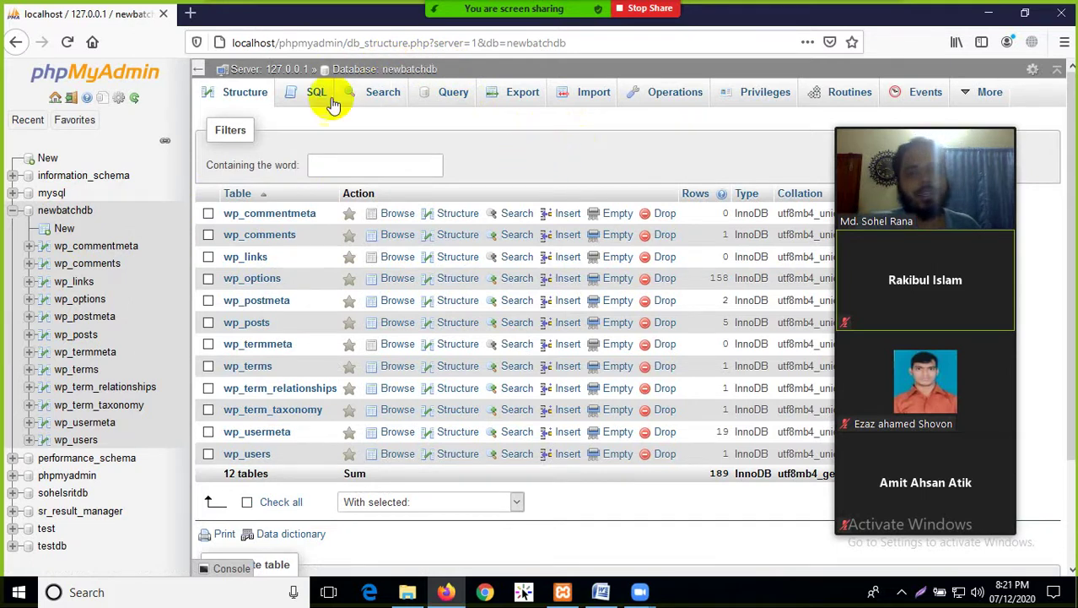
Open a new Firefox tab, start typing localhost, then bring File Explorer forward
{"action": "left_click", "coordinate": [190, 13]}
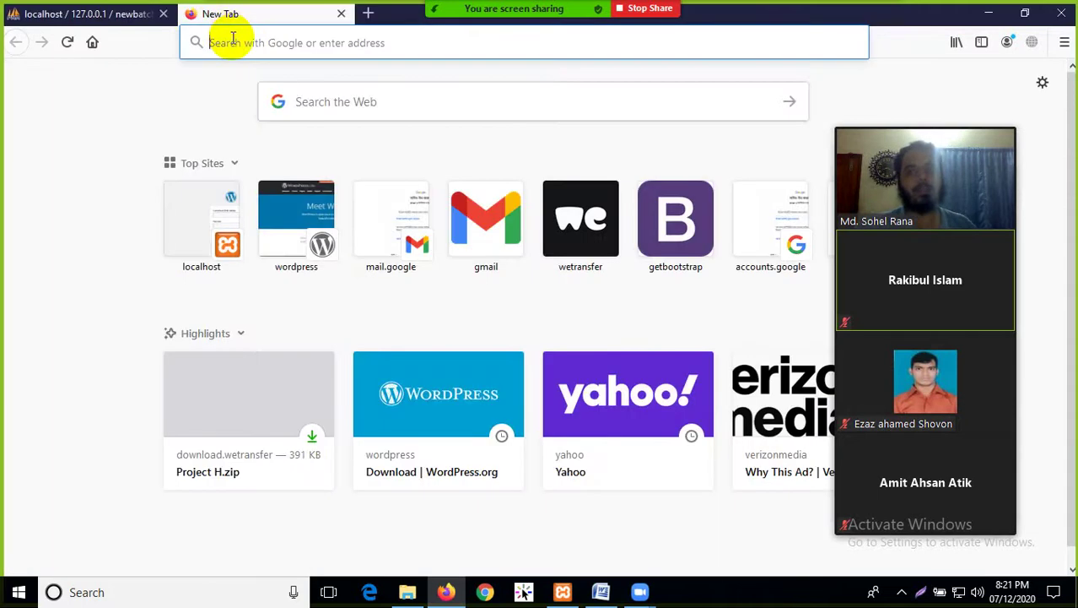
{"action": "type", "text": "localhost/"}
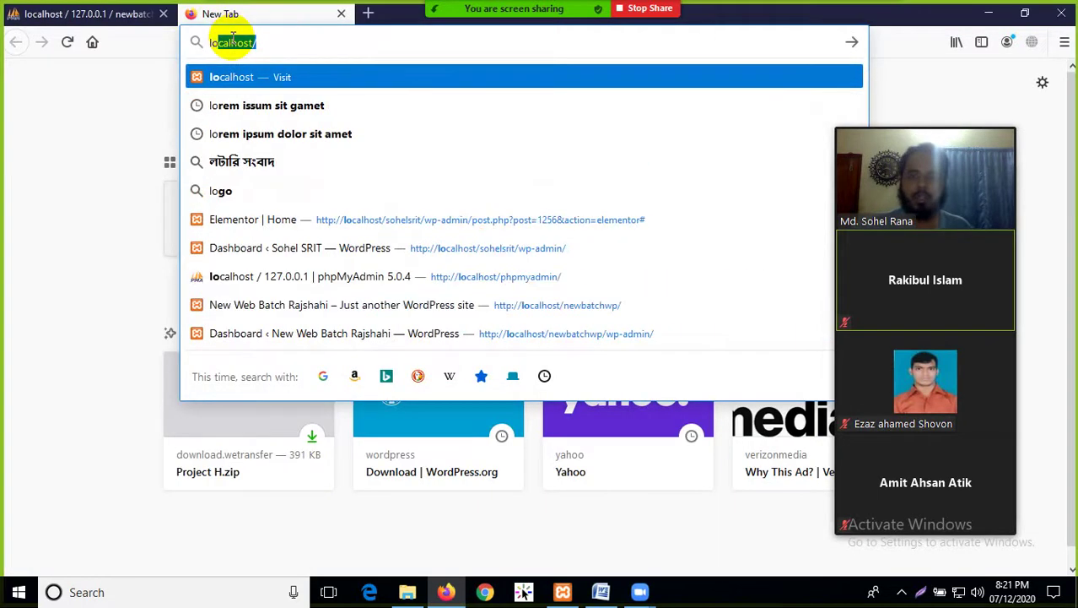
{"action": "left_click", "coordinate": [118, 13]}
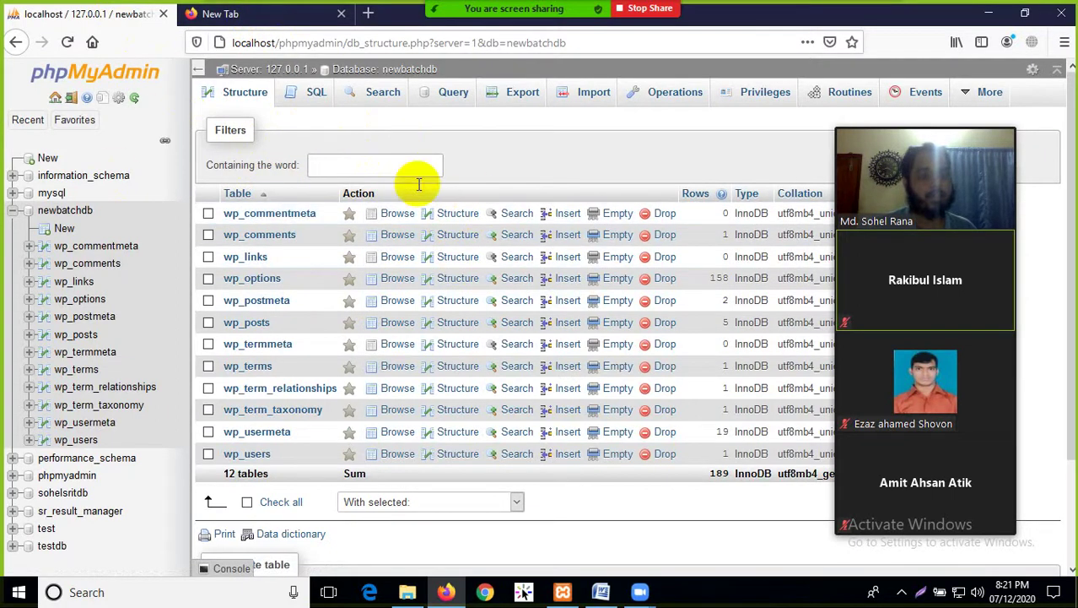
{"action": "left_click", "coordinate": [257, 15]}
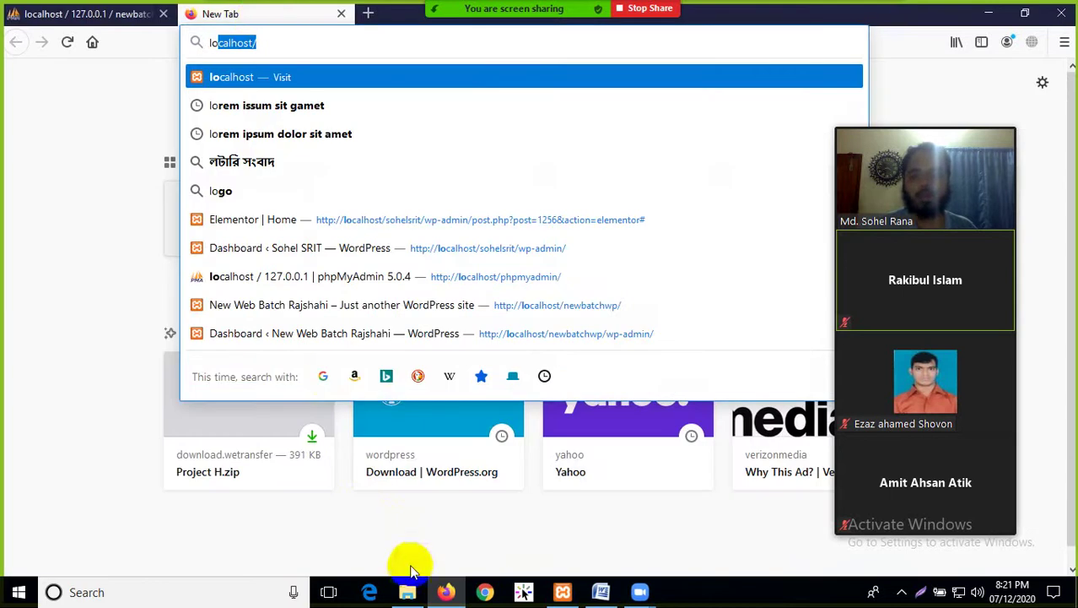
{"action": "left_click", "coordinate": [405, 592]}
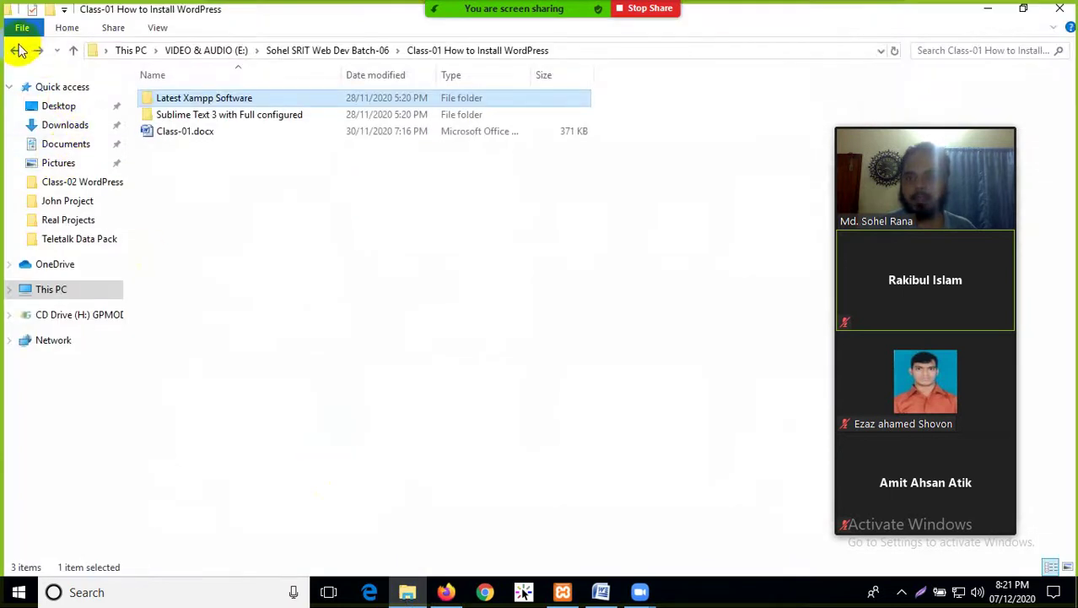
Browse This PC > Local Disk (C:) > xampp > htdocs > newbatchwp and select all its files
{"action": "left_click", "coordinate": [18, 51]}
{"action": "left_click", "coordinate": [68, 287]}
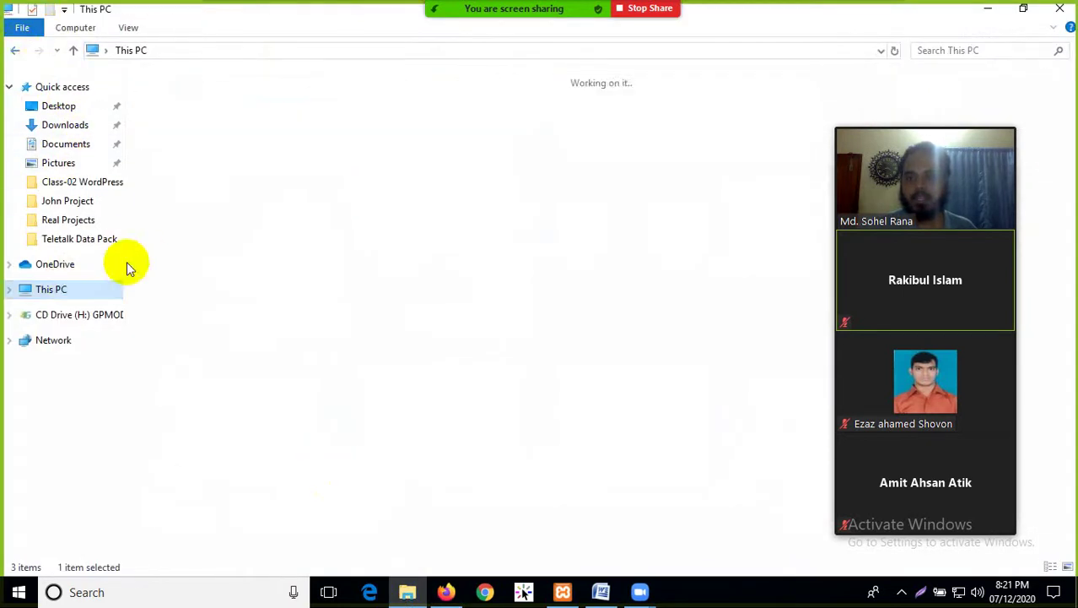
{"action": "left_click", "coordinate": [253, 239]}
{"action": "double_click", "coordinate": [253, 239]}
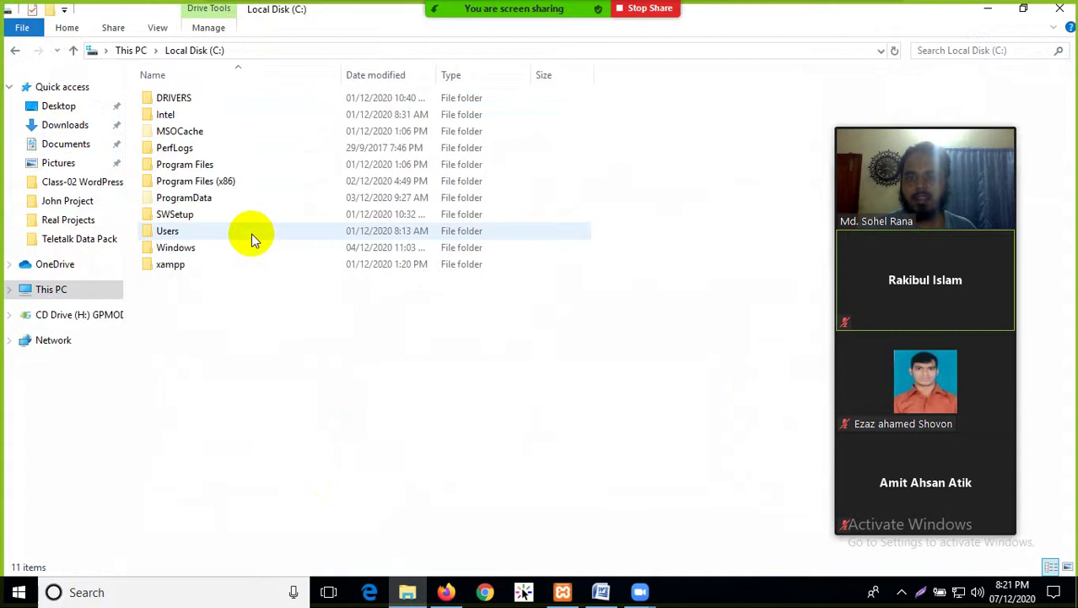
{"action": "double_click", "coordinate": [184, 263]}
{"action": "double_click", "coordinate": [171, 181]}
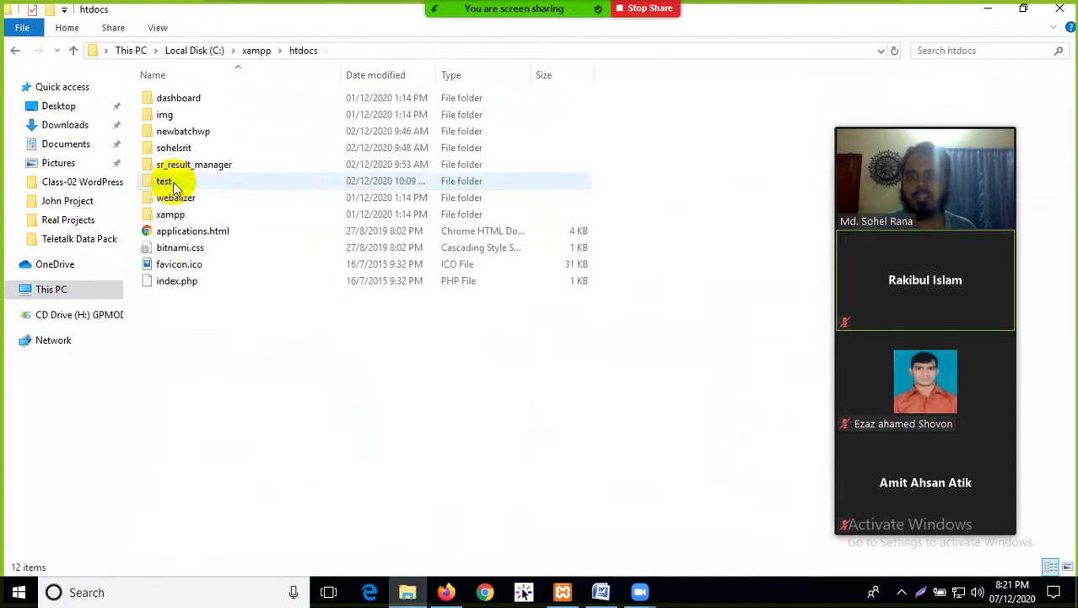
{"action": "double_click", "coordinate": [194, 137]}
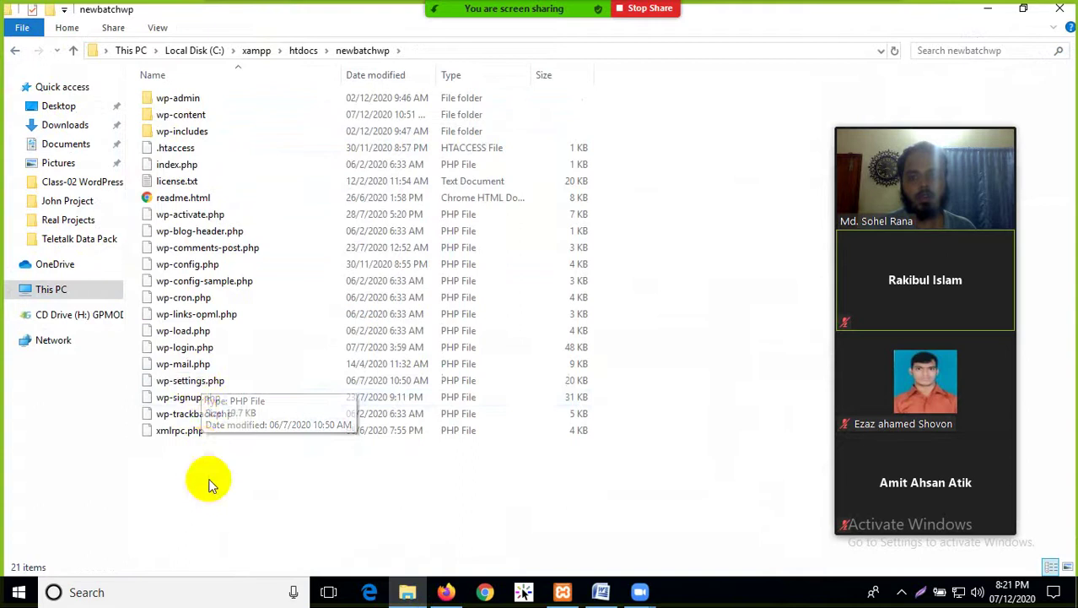
{"action": "left_click_drag", "start_coordinate": [209, 477], "coordinate": [211, 93]}
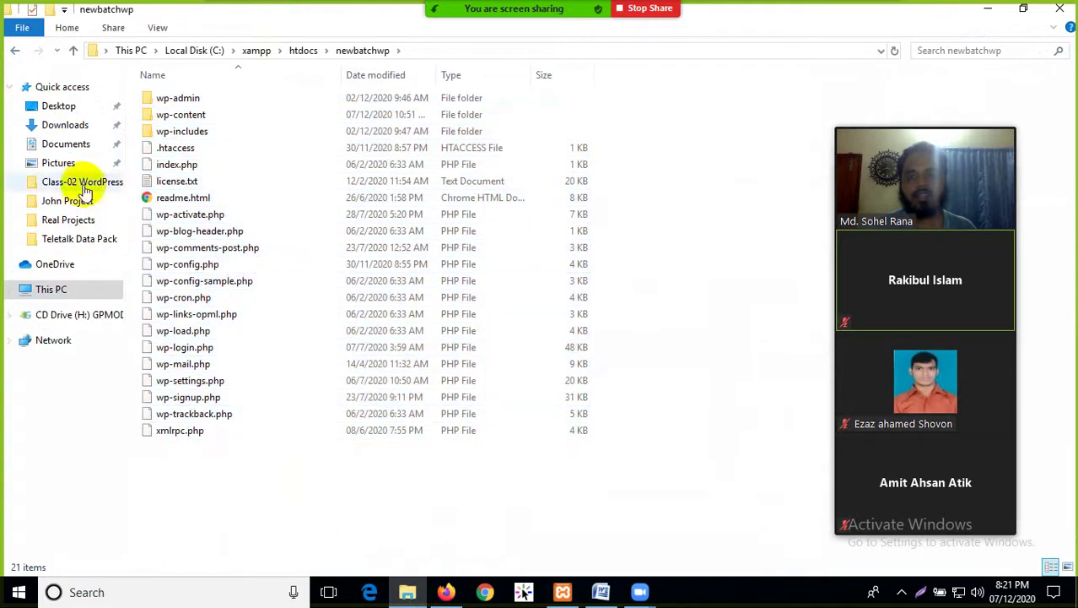
Go back to htdocs and return to the phpMyAdmin tab in Firefox
{"action": "left_click", "coordinate": [15, 50]}
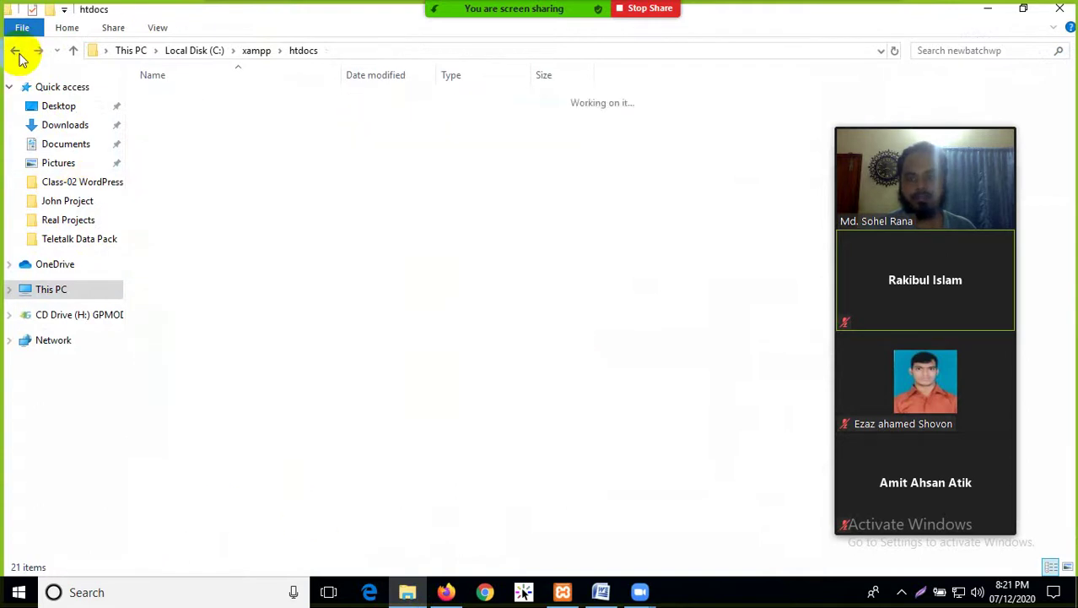
{"action": "left_click", "coordinate": [445, 592]}
{"action": "left_click", "coordinate": [128, 18]}
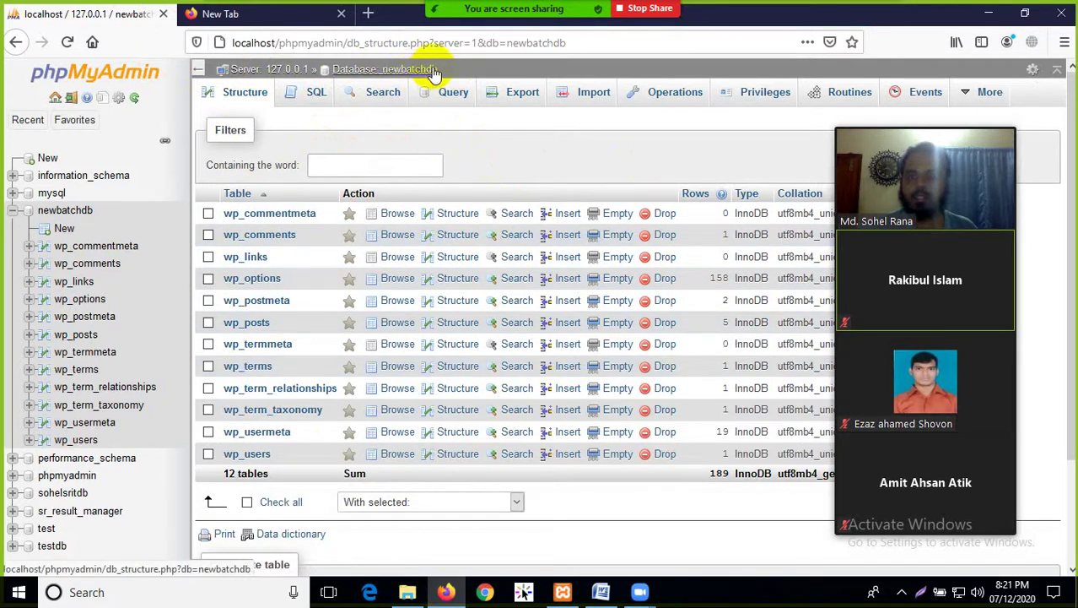
Start a localhost address ('lo') in the new tab, comparing it with the phpMyAdmin tab
{"action": "left_click", "coordinate": [245, 13]}
{"action": "type", "text": "localhost/"}
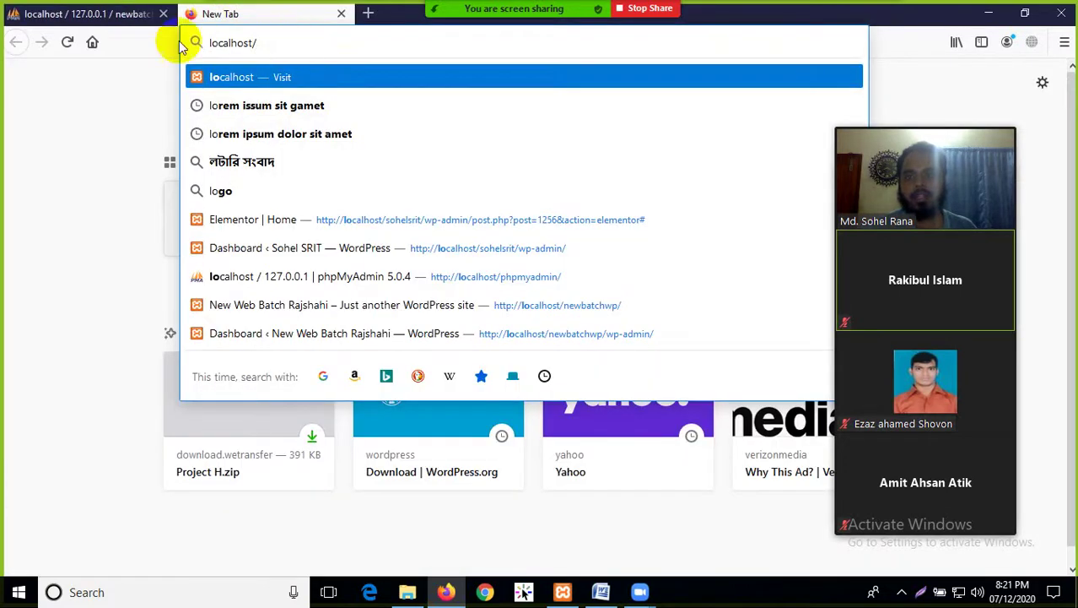
{"action": "left_click", "coordinate": [172, 15]}
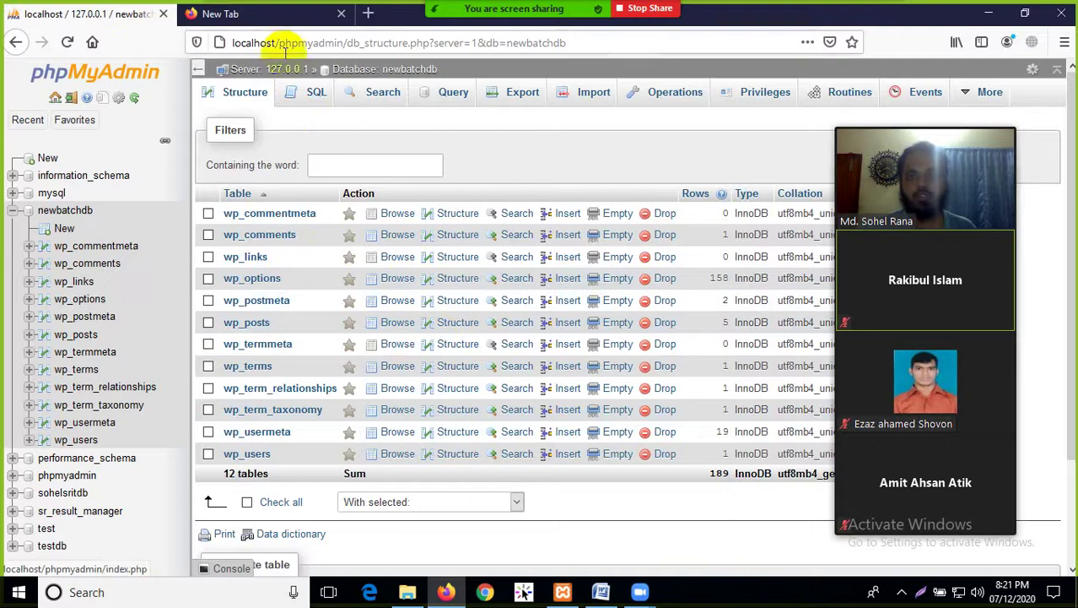
{"action": "left_click", "coordinate": [232, 14]}
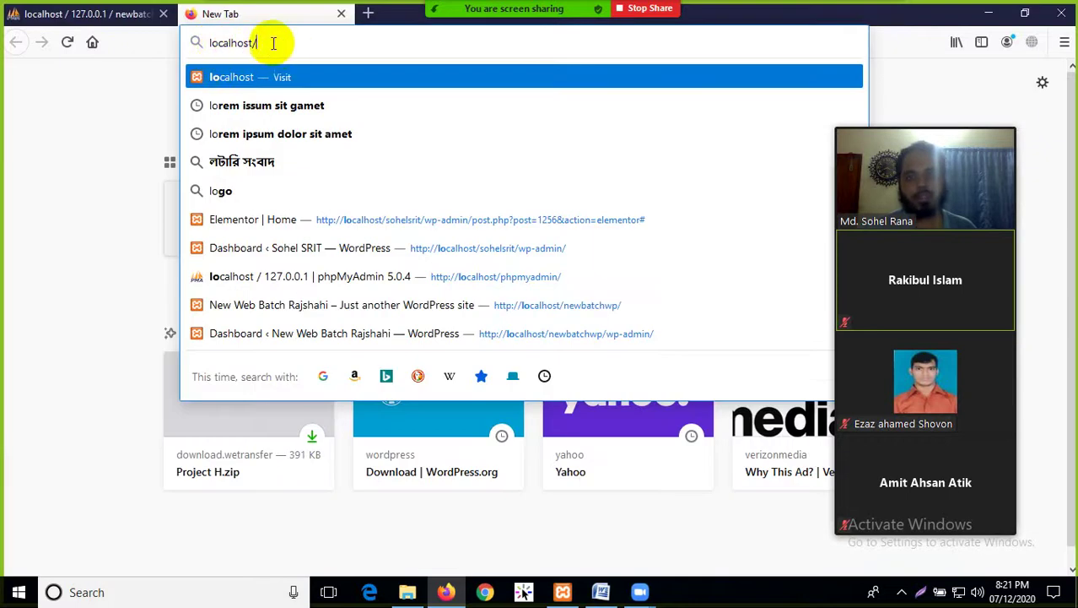
Revisit the newbatchwp folder's files in File Explorer and return to htdocs
{"action": "left_click", "coordinate": [407, 591]}
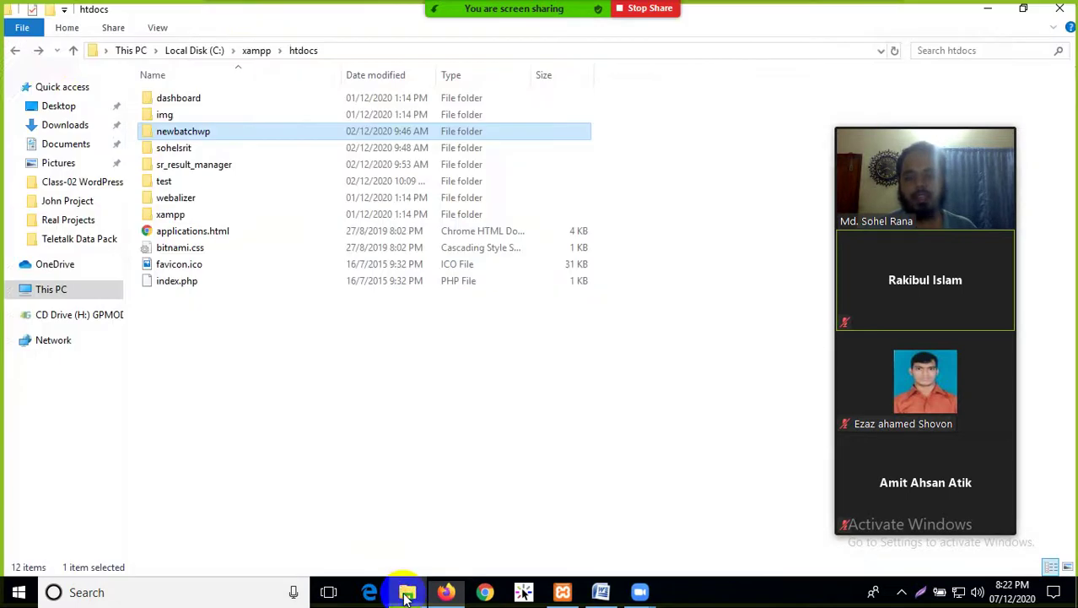
{"action": "left_click", "coordinate": [14, 50]}
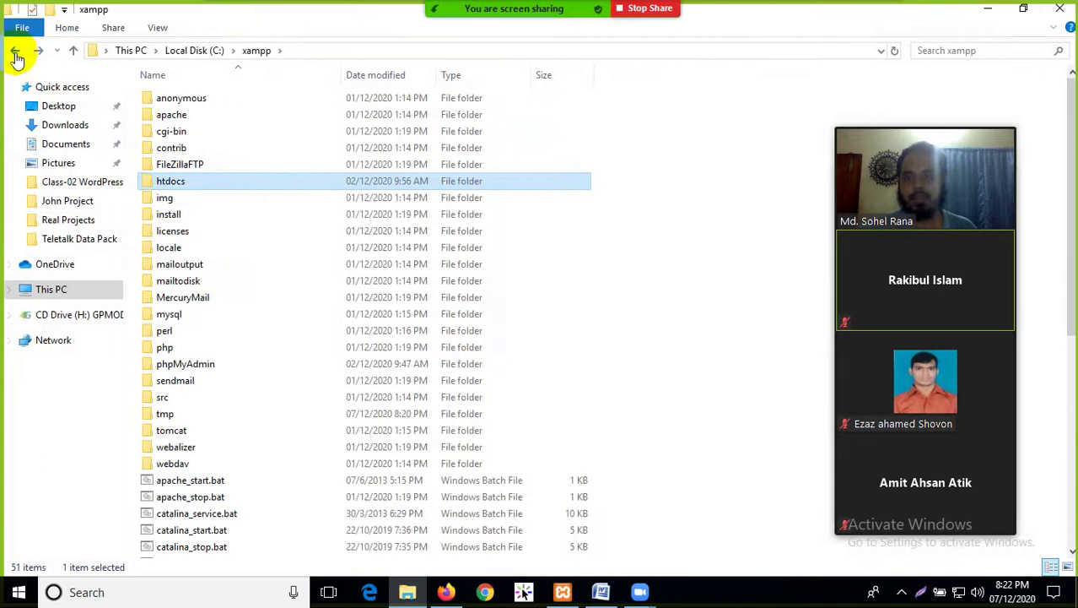
{"action": "double_click", "coordinate": [169, 184]}
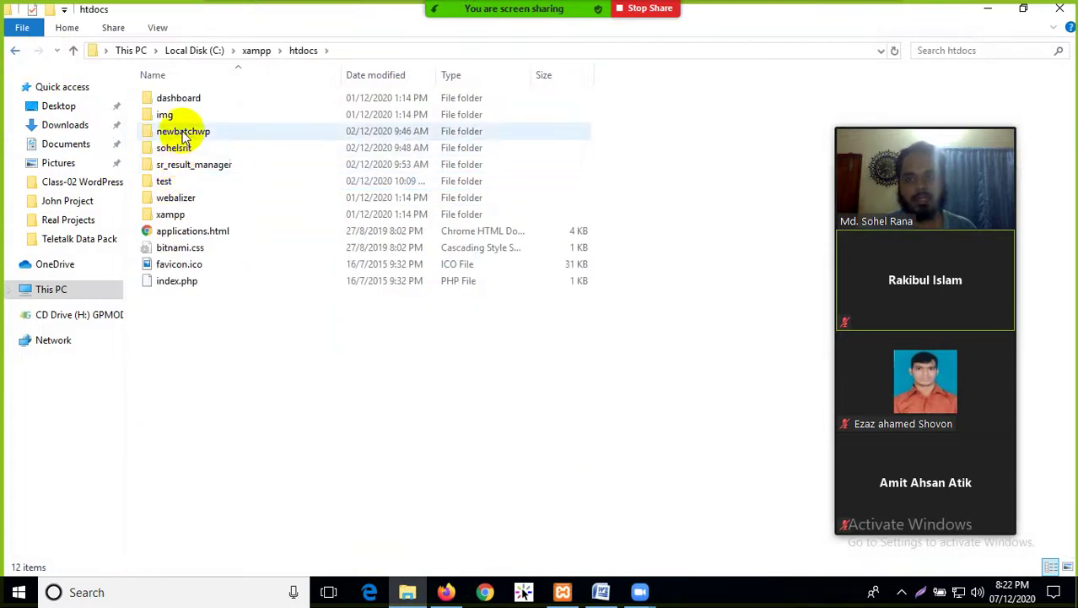
{"action": "double_click", "coordinate": [212, 132]}
{"action": "left_click_drag", "start_coordinate": [228, 460], "coordinate": [188, 76]}
{"action": "left_click", "coordinate": [250, 498]}
{"action": "left_click", "coordinate": [14, 50]}
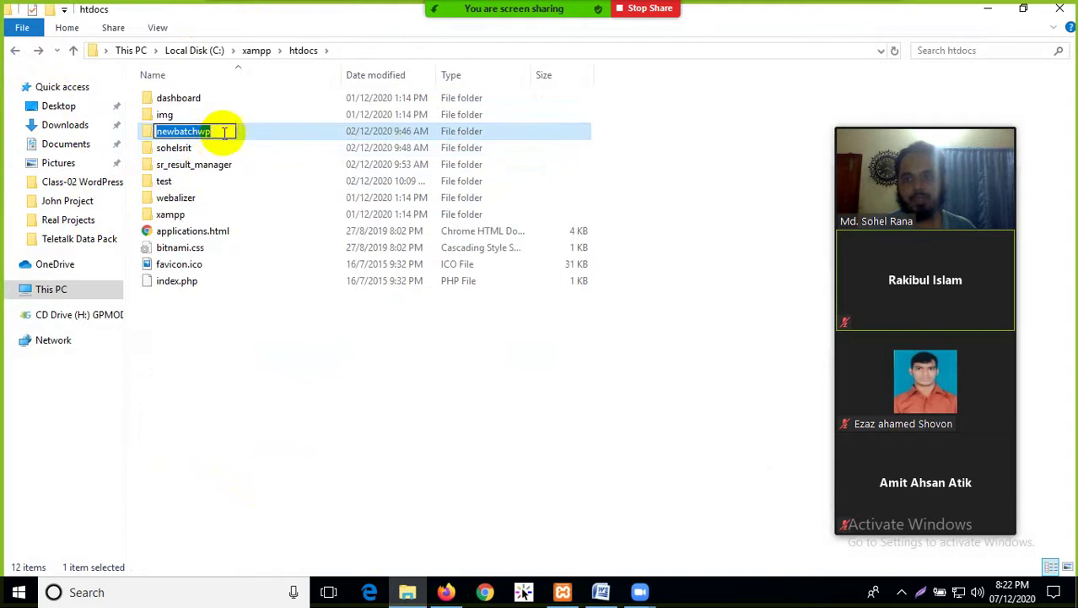
Copy the newbatchwp folder name without renaming the folder
{"action": "left_click", "coordinate": [157, 132]}
{"action": "right_click", "coordinate": [180, 133]}
{"action": "left_click", "coordinate": [212, 181]}
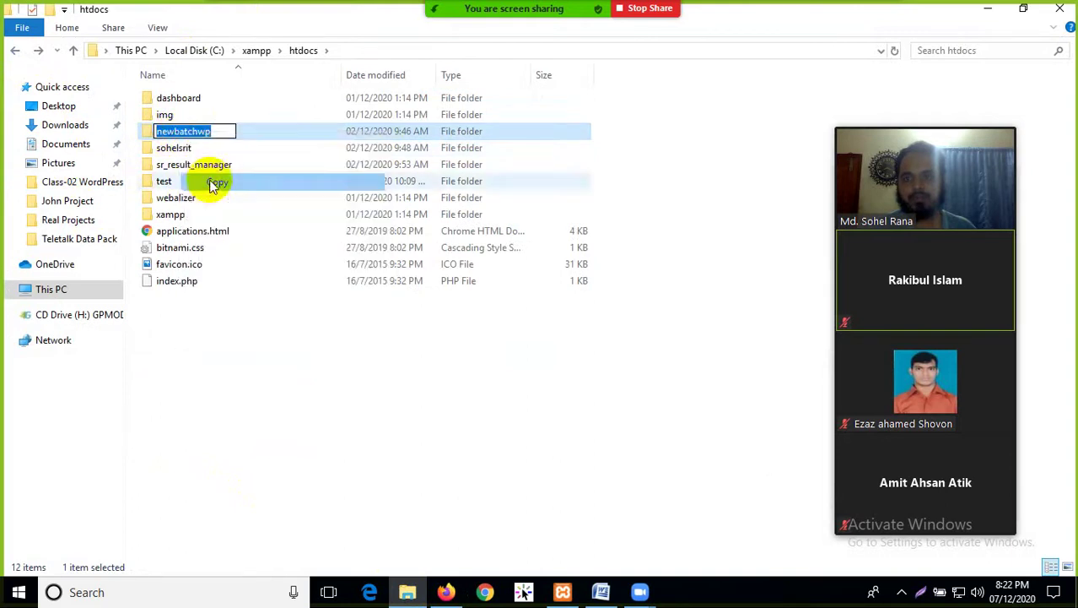
{"action": "left_click", "coordinate": [255, 358]}
{"action": "left_click", "coordinate": [446, 591]}
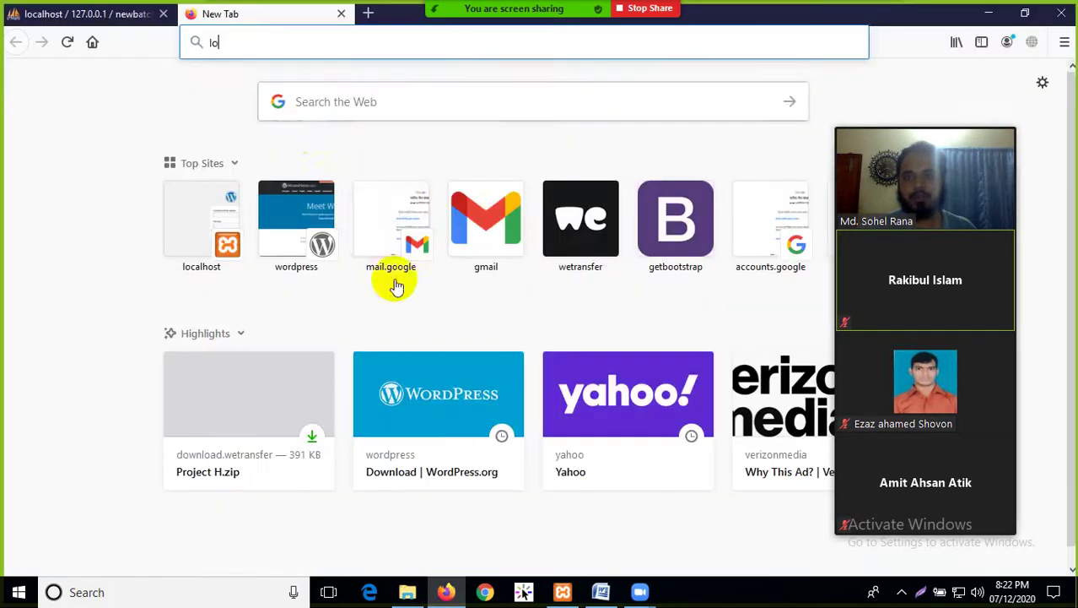
Enter localhost/newbatchwp in the new tab's address bar, then bring up the Word tutorial
{"action": "left_click", "coordinate": [251, 42]}
{"action": "type", "text": "lo"}
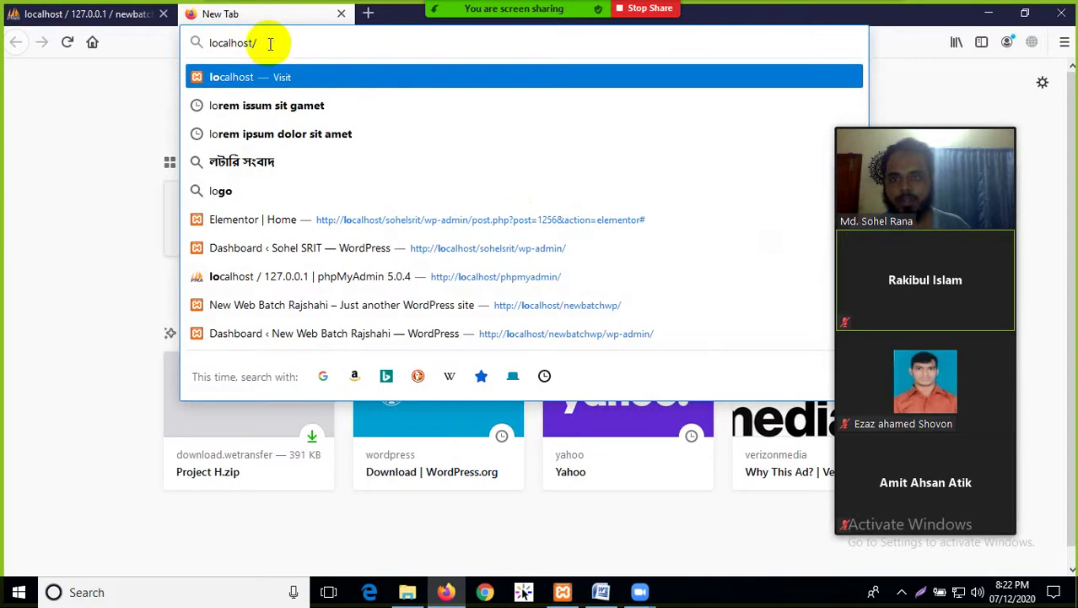
{"action": "right_click", "coordinate": [282, 47]}
{"action": "left_click", "coordinate": [305, 108]}
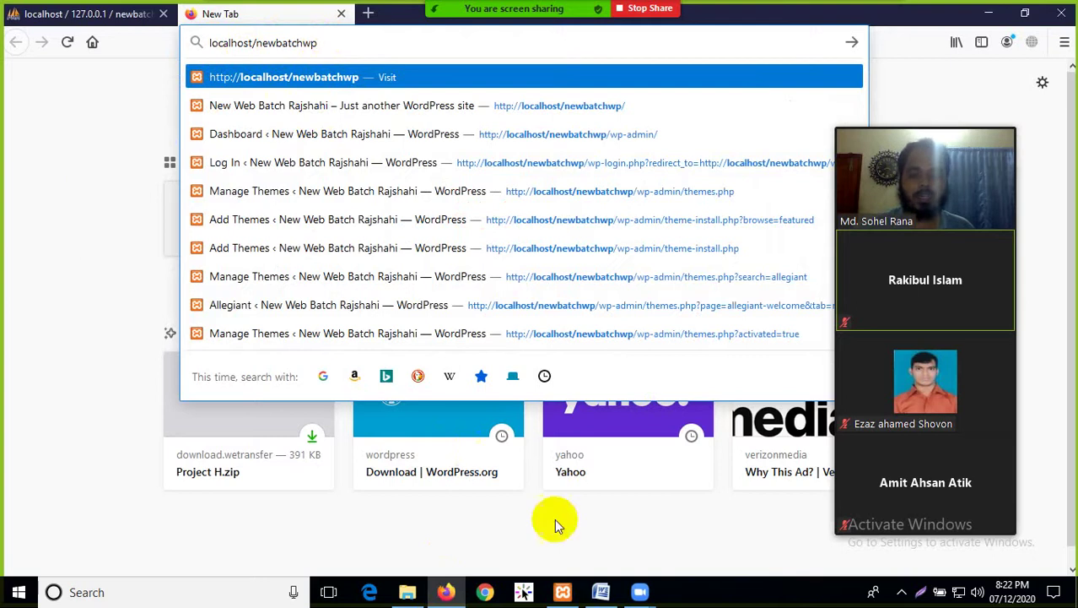
{"action": "left_click", "coordinate": [602, 591]}
{"action": "scroll", "coordinate": [474, 373], "scroll_direction": "down", "scroll_amount": 10}
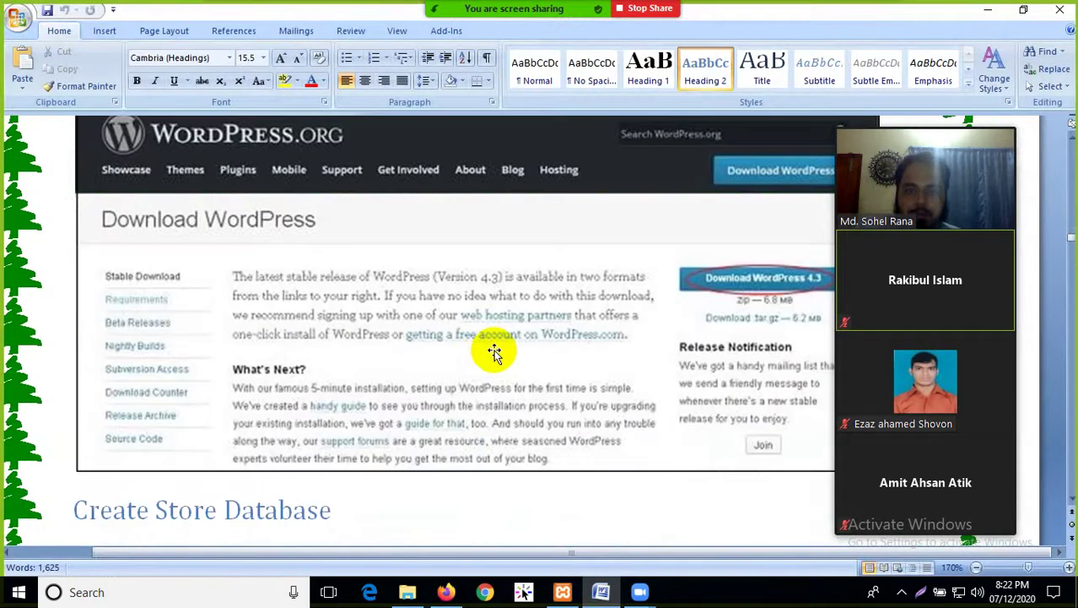
Scroll the Word tutorial past the language selection and Continue screenshot
{"action": "left_click", "coordinate": [886, 194]}
{"action": "left_click", "coordinate": [847, 123]}
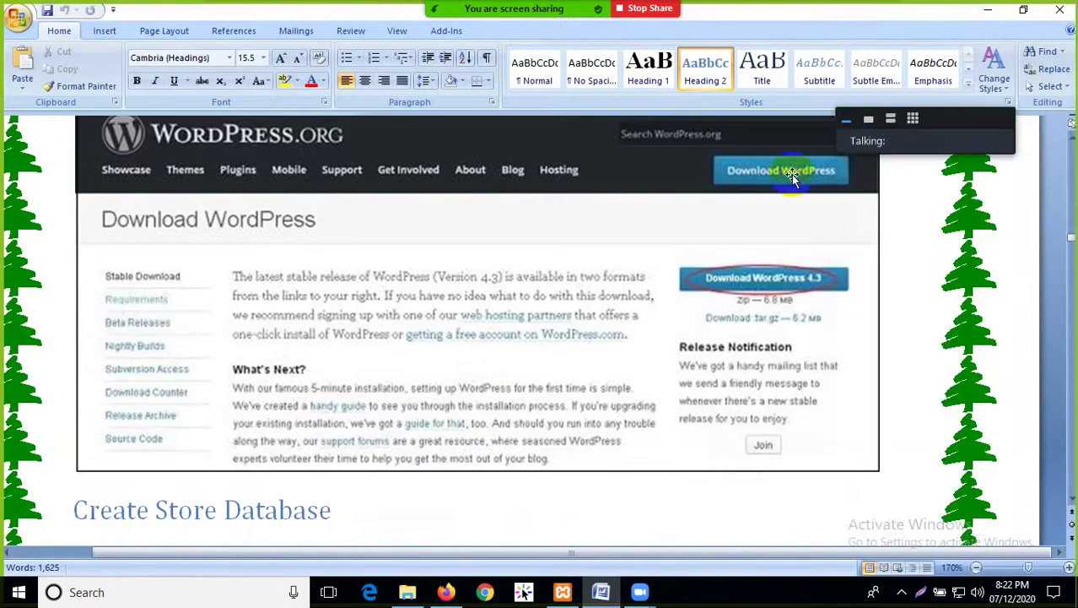
{"action": "scroll", "coordinate": [638, 301], "scroll_direction": "down", "scroll_amount": 8}
{"action": "scroll", "coordinate": [455, 372], "scroll_direction": "down", "scroll_amount": 10}
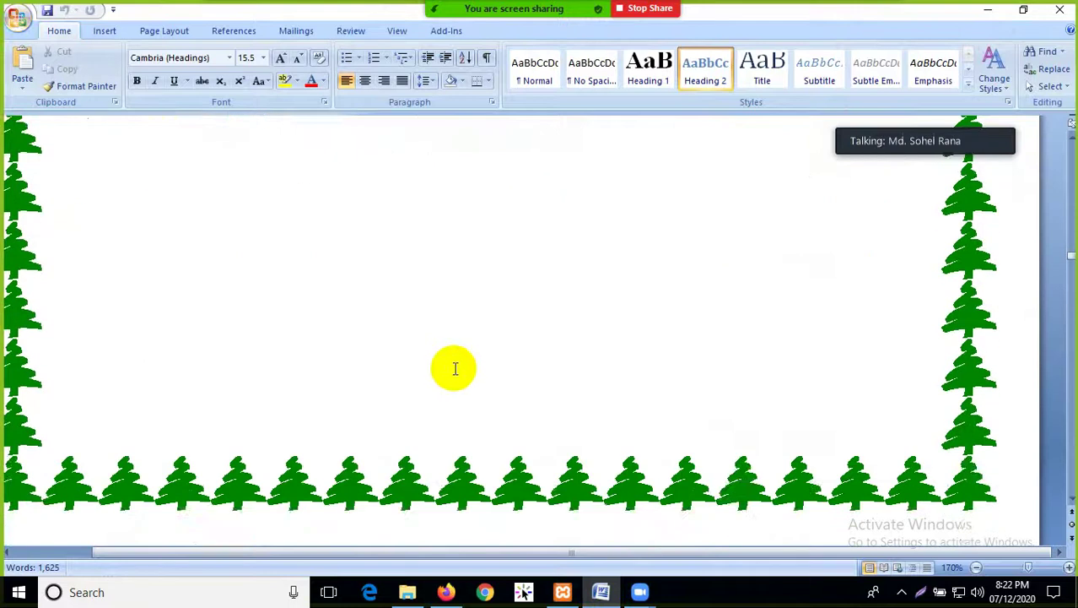
{"action": "scroll", "coordinate": [464, 365], "scroll_direction": "down", "scroll_amount": 5}
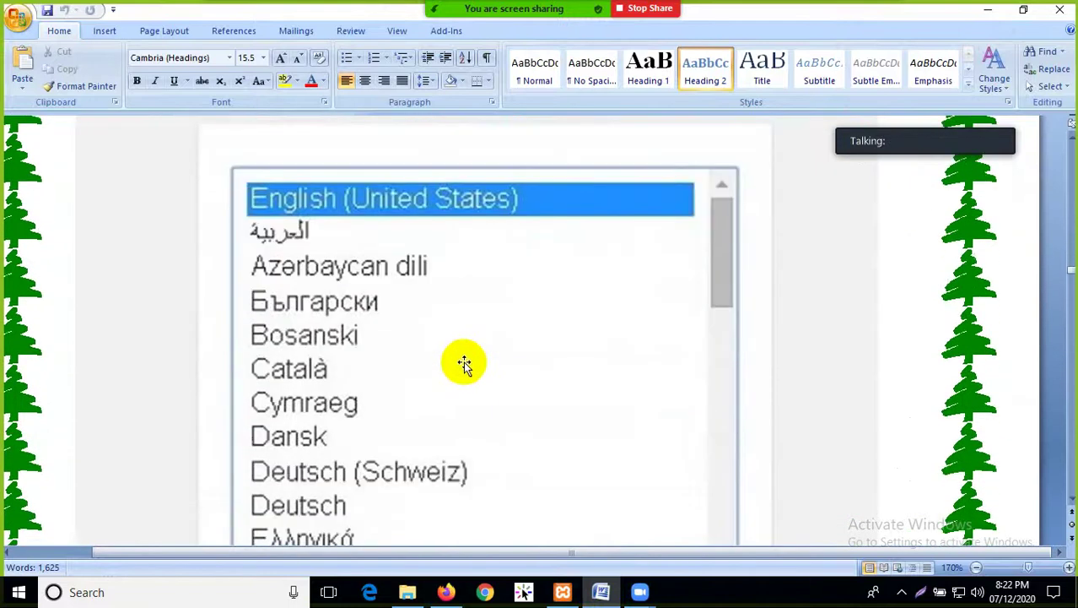
{"action": "scroll", "coordinate": [451, 313], "scroll_direction": "up", "scroll_amount": 5}
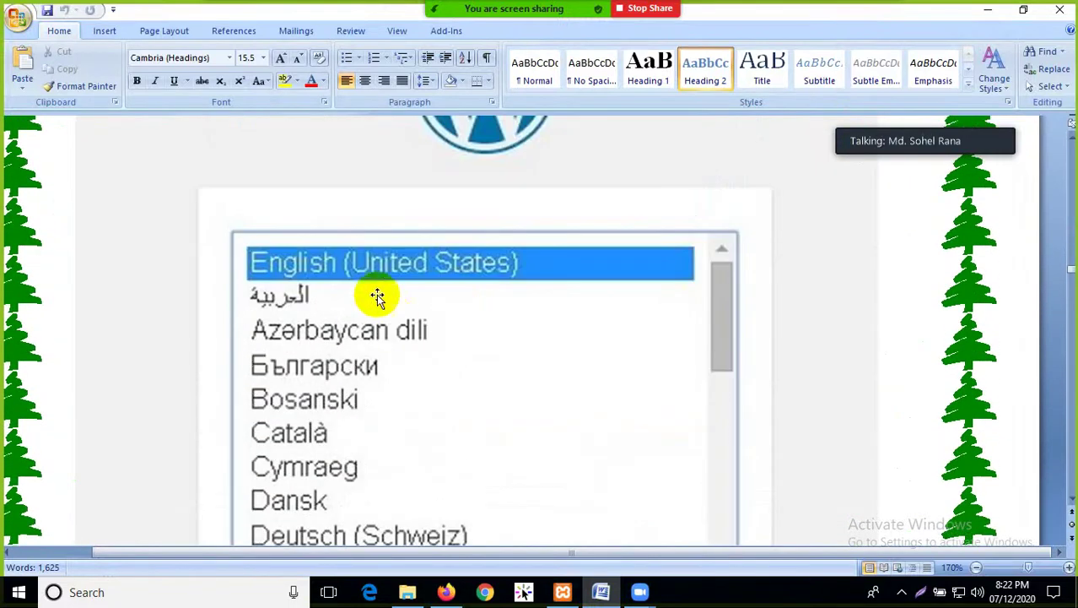
{"action": "scroll", "coordinate": [346, 270], "scroll_direction": "down", "scroll_amount": 2}
{"action": "scroll", "coordinate": [329, 271], "scroll_direction": "down", "scroll_amount": 8}
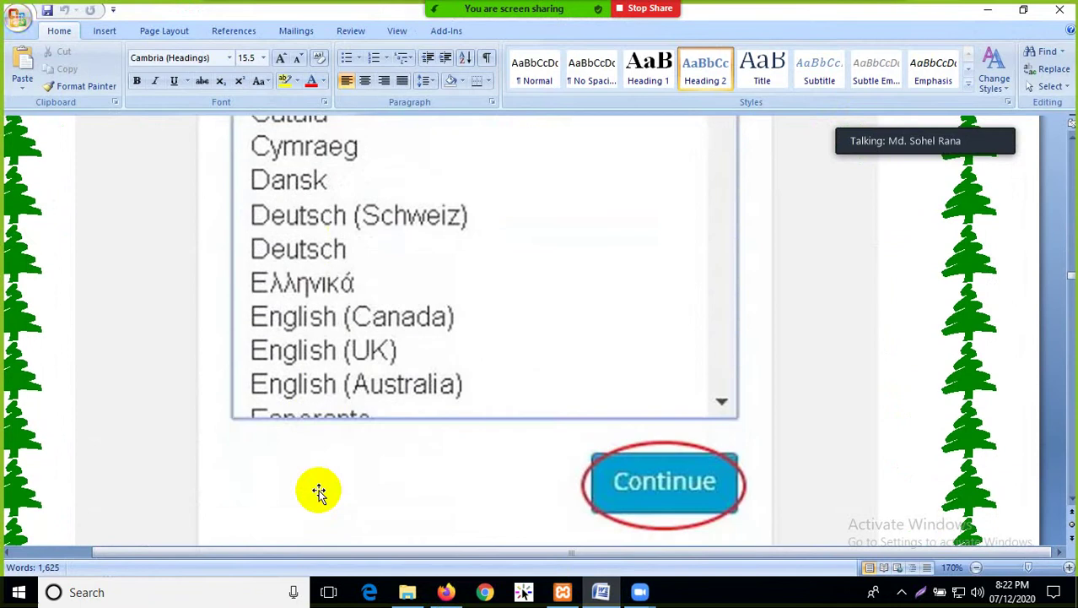
{"action": "scroll", "coordinate": [319, 493], "scroll_direction": "up", "scroll_amount": 10}
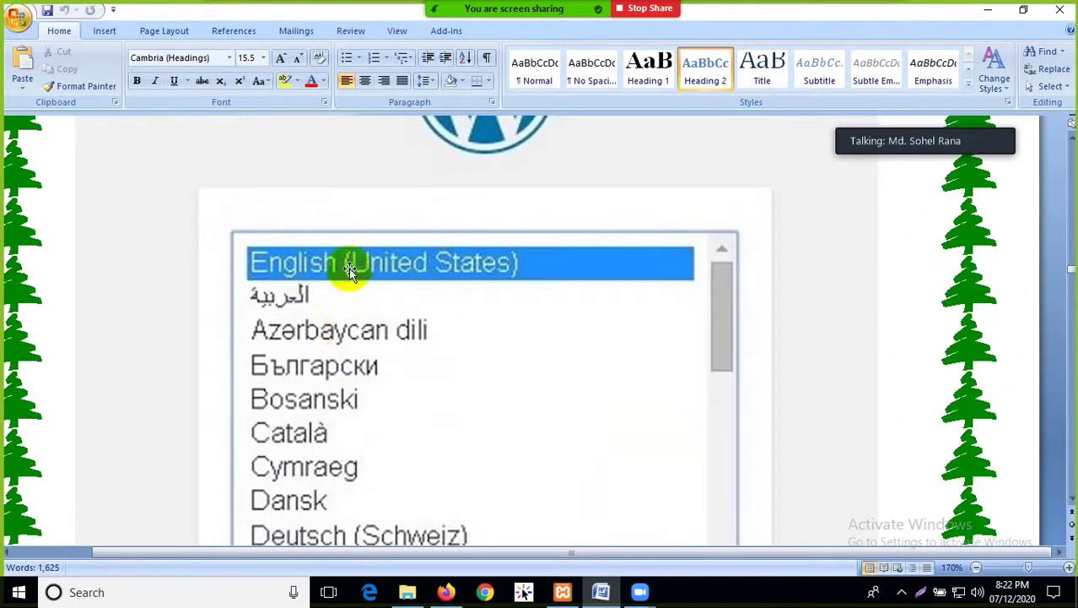
{"action": "scroll", "coordinate": [349, 268], "scroll_direction": "down", "scroll_amount": 8}
{"action": "scroll", "coordinate": [349, 277], "scroll_direction": "up", "scroll_amount": 8}
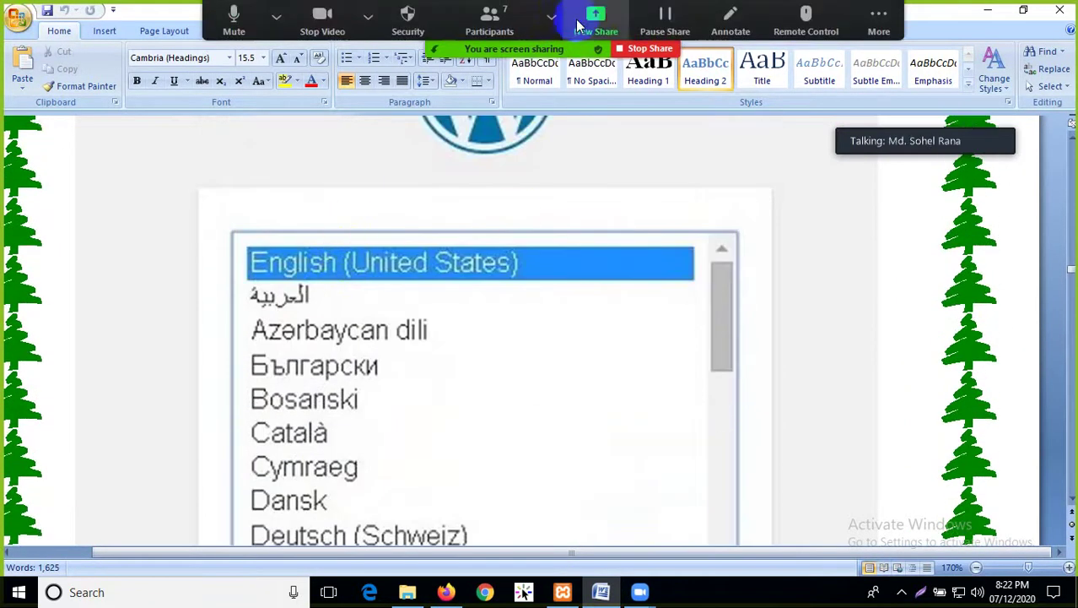
Continue down to Step 3's list of database details WordPress needs
{"action": "left_click", "coordinate": [581, 28]}
{"action": "left_click", "coordinate": [861, 512]}
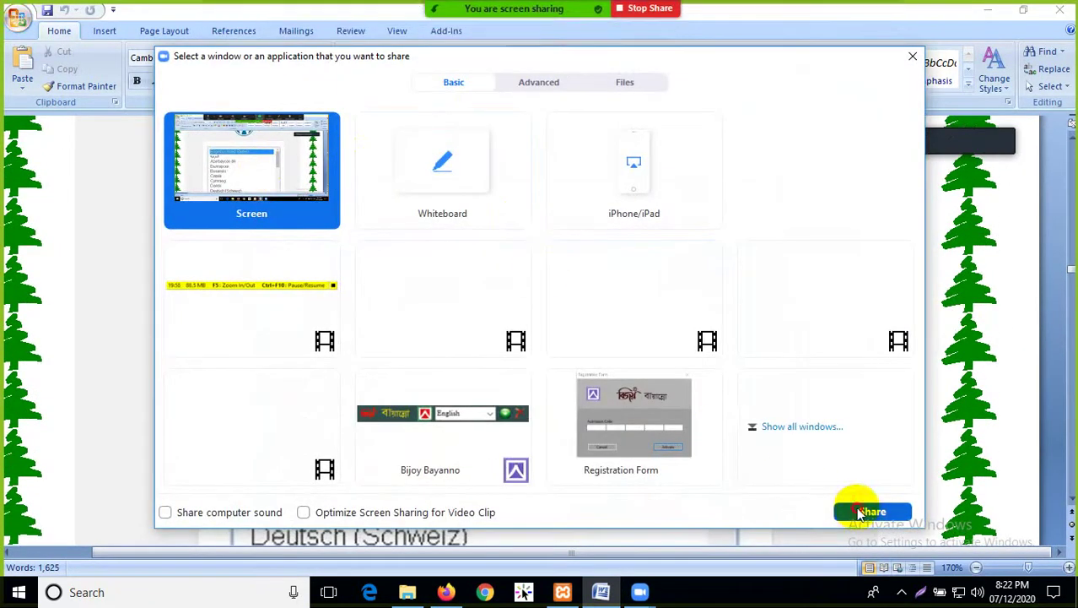
{"action": "scroll", "coordinate": [457, 293], "scroll_direction": "down", "scroll_amount": 5}
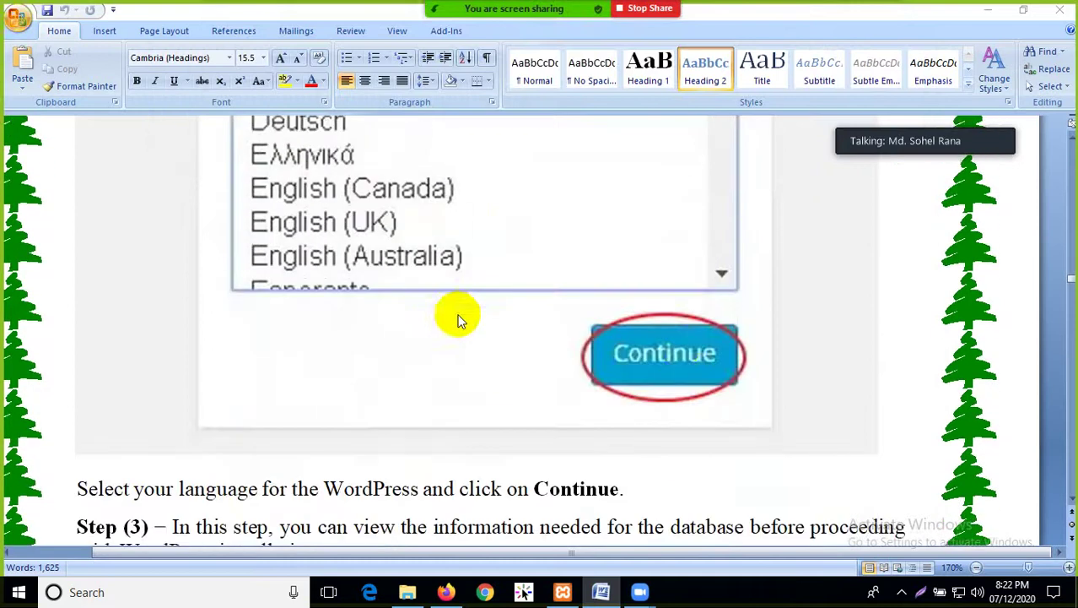
{"action": "scroll", "coordinate": [660, 348], "scroll_direction": "down", "scroll_amount": 10}
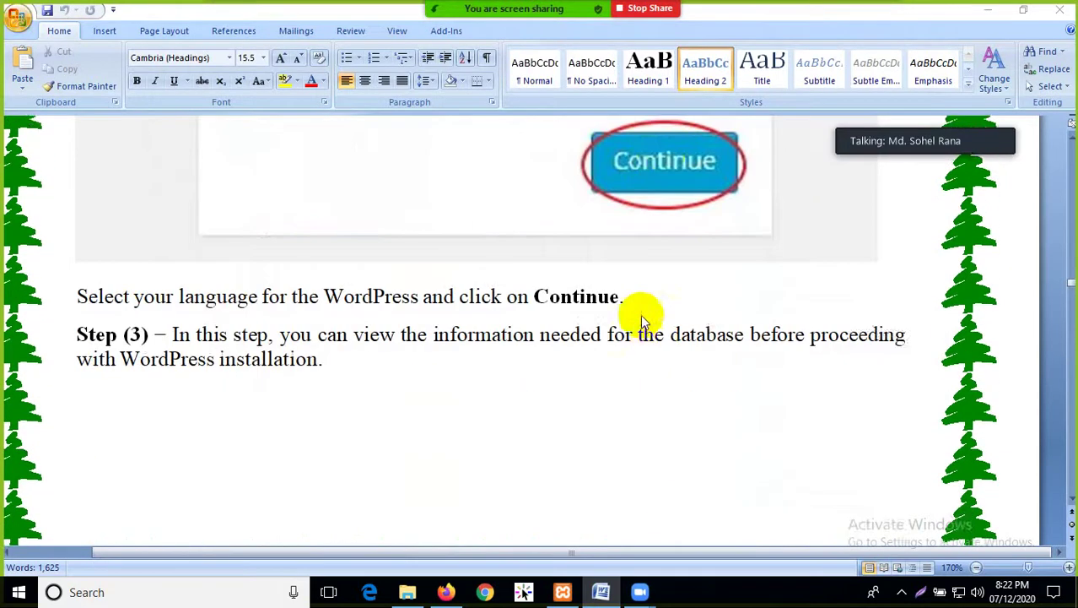
{"action": "scroll", "coordinate": [532, 319], "scroll_direction": "down", "scroll_amount": 3}
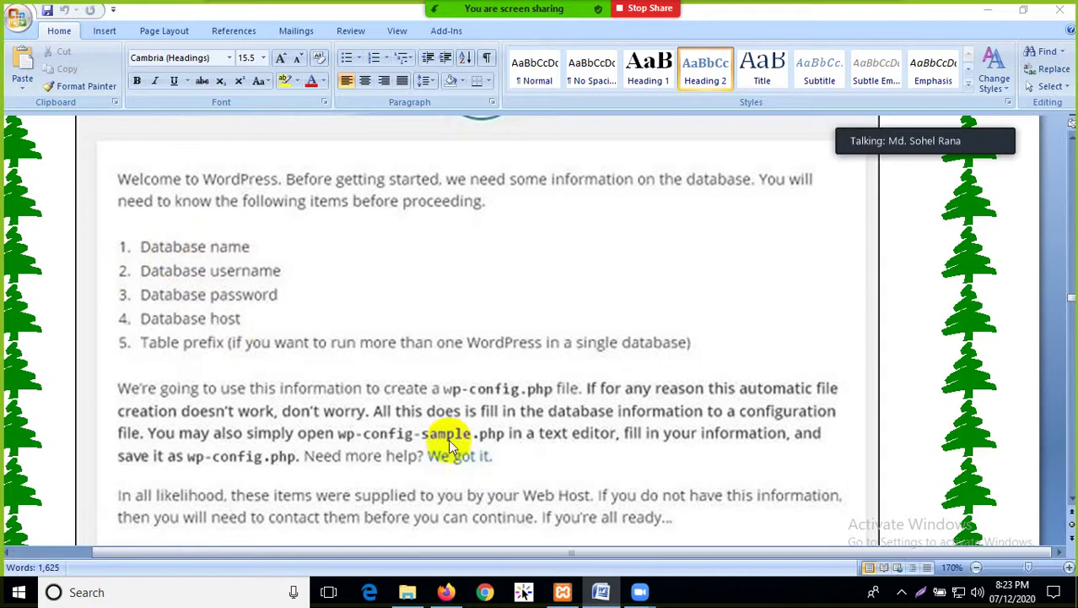
Check the newbatchdb structure in phpMyAdmin, then return to the Word tutorial
{"action": "left_click", "coordinate": [447, 590]}
{"action": "left_click", "coordinate": [113, 15]}
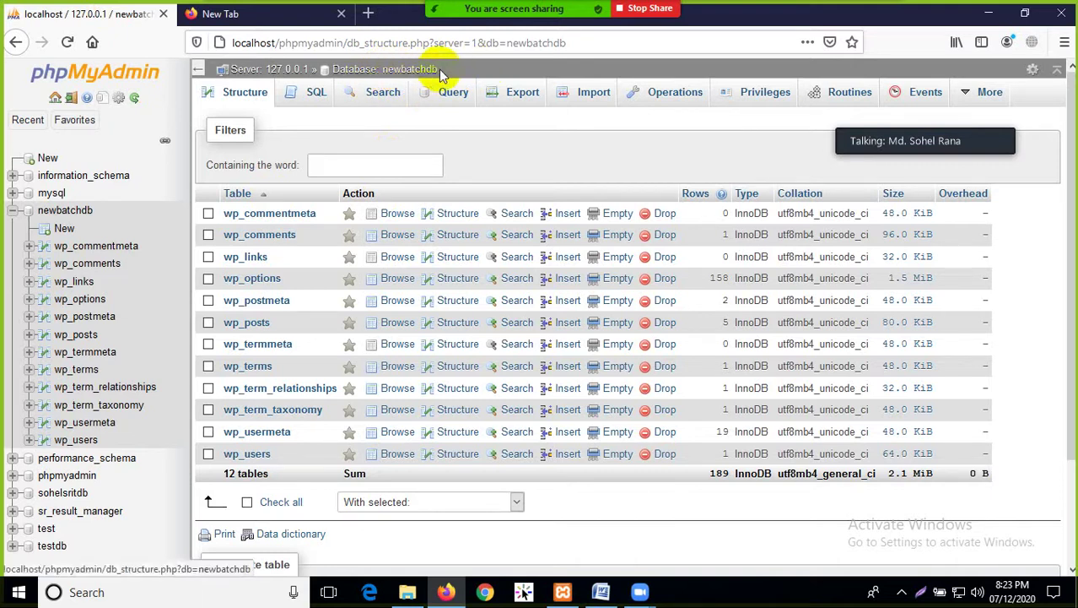
{"action": "left_click", "coordinate": [601, 592]}
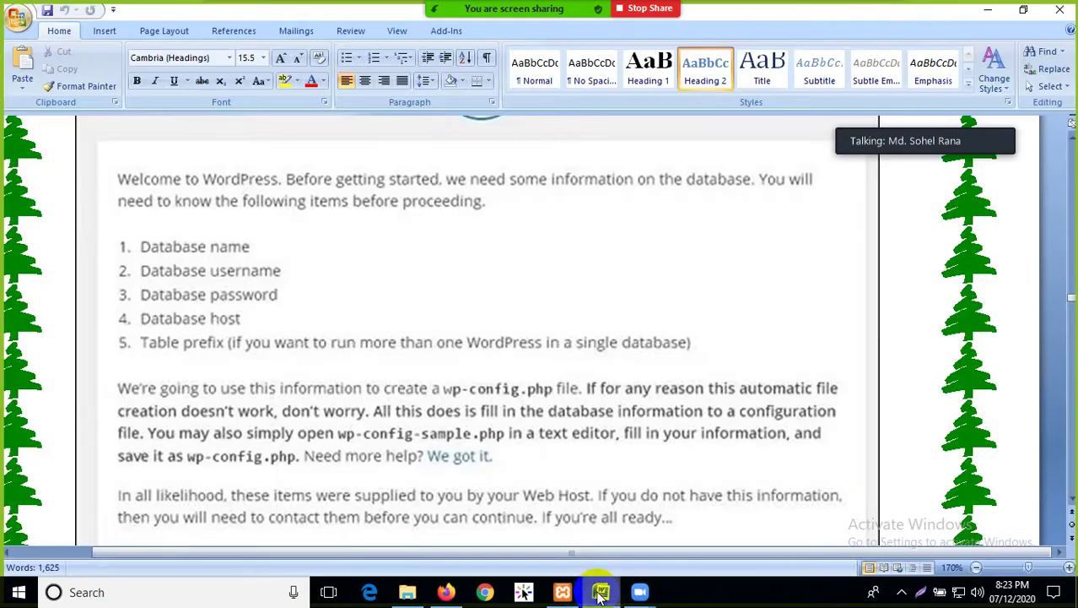
Read through the database connection form explanation to Step 5's Run the install screenshot
{"action": "scroll", "coordinate": [454, 494], "scroll_direction": "down", "scroll_amount": 15}
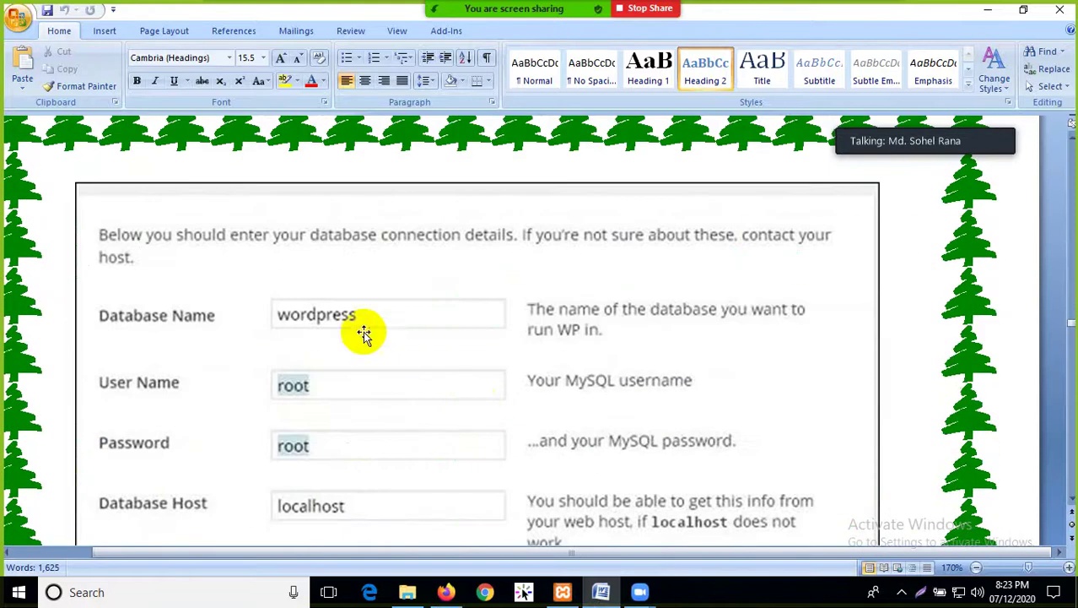
{"action": "scroll", "coordinate": [338, 330], "scroll_direction": "down", "scroll_amount": 1}
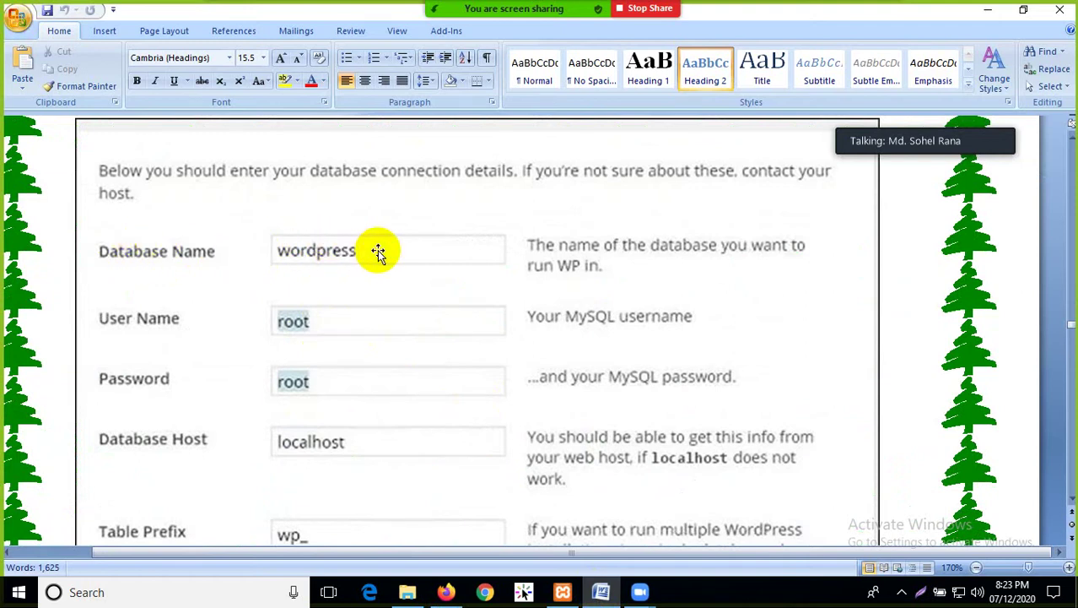
{"action": "scroll", "coordinate": [354, 300], "scroll_direction": "down", "scroll_amount": 3}
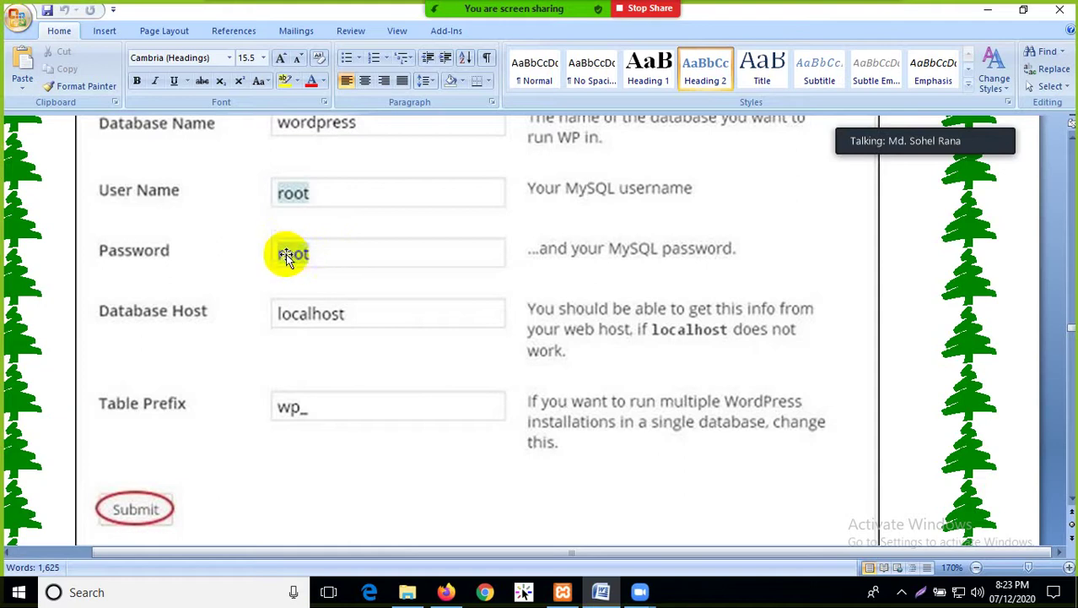
{"action": "scroll", "coordinate": [330, 258], "scroll_direction": "down", "scroll_amount": 1}
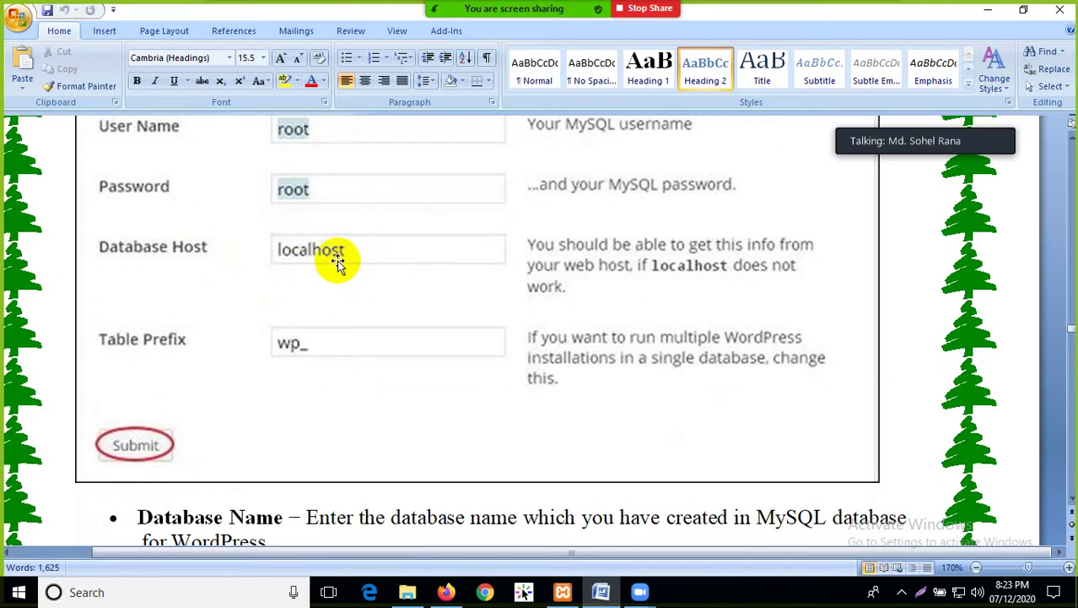
{"action": "scroll", "coordinate": [338, 263], "scroll_direction": "down", "scroll_amount": 2}
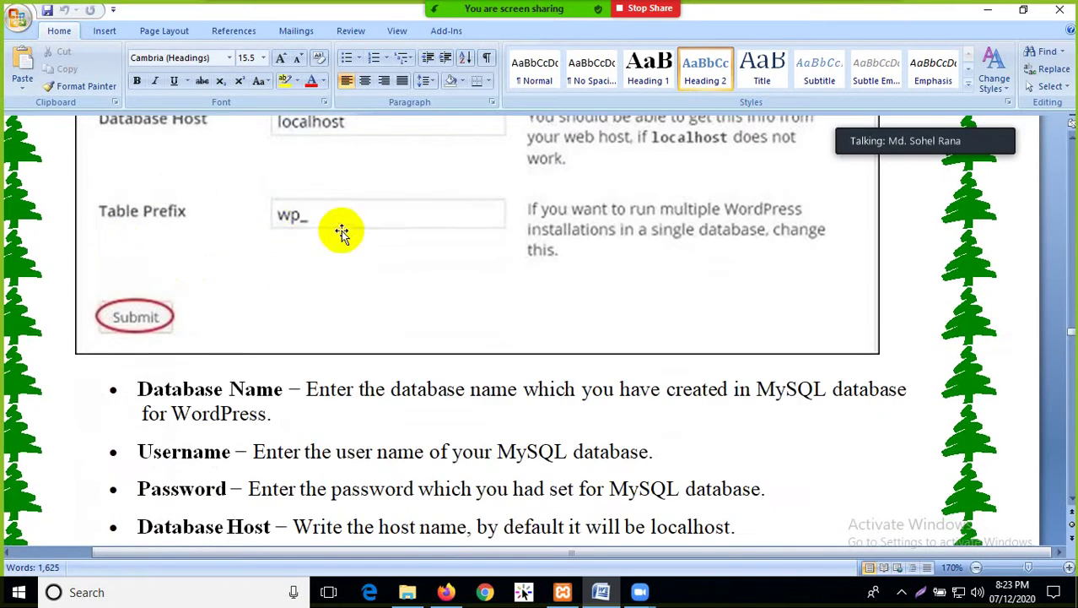
{"action": "scroll", "coordinate": [293, 217], "scroll_direction": "down", "scroll_amount": 4}
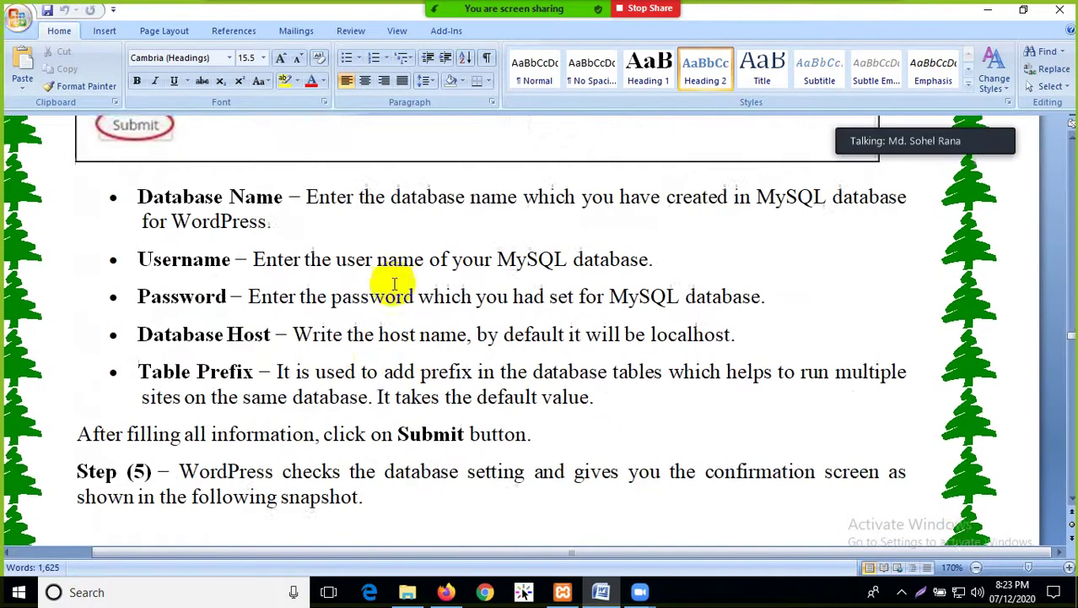
{"action": "scroll", "coordinate": [272, 156], "scroll_direction": "down", "scroll_amount": 1}
{"action": "scroll", "coordinate": [361, 169], "scroll_direction": "up", "scroll_amount": 2}
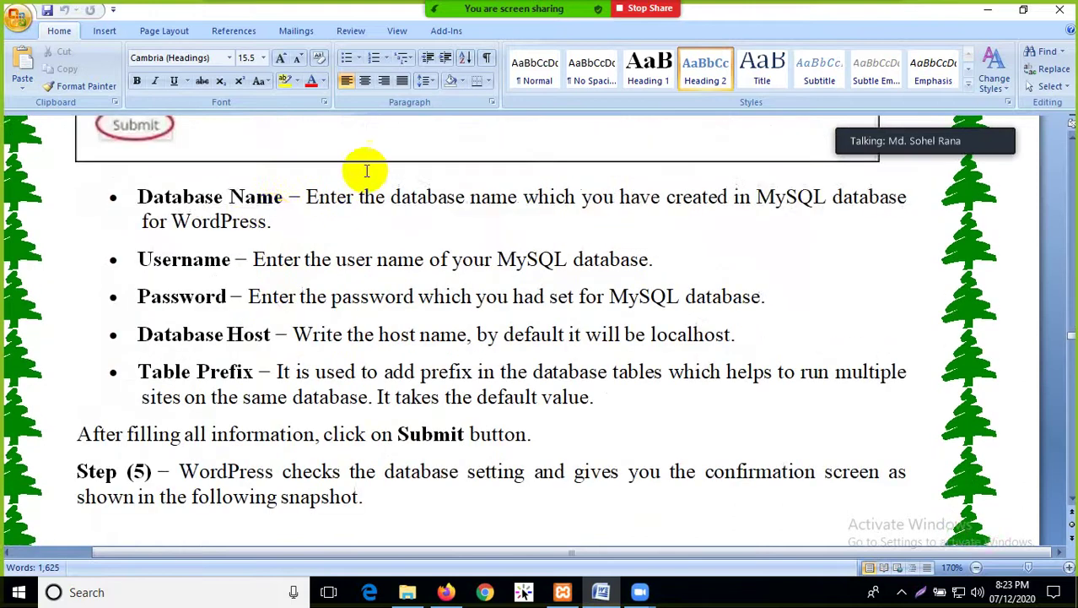
{"action": "scroll", "coordinate": [380, 240], "scroll_direction": "down", "scroll_amount": 1}
{"action": "scroll", "coordinate": [391, 245], "scroll_direction": "up", "scroll_amount": 4}
{"action": "scroll", "coordinate": [391, 244], "scroll_direction": "up", "scroll_amount": 2}
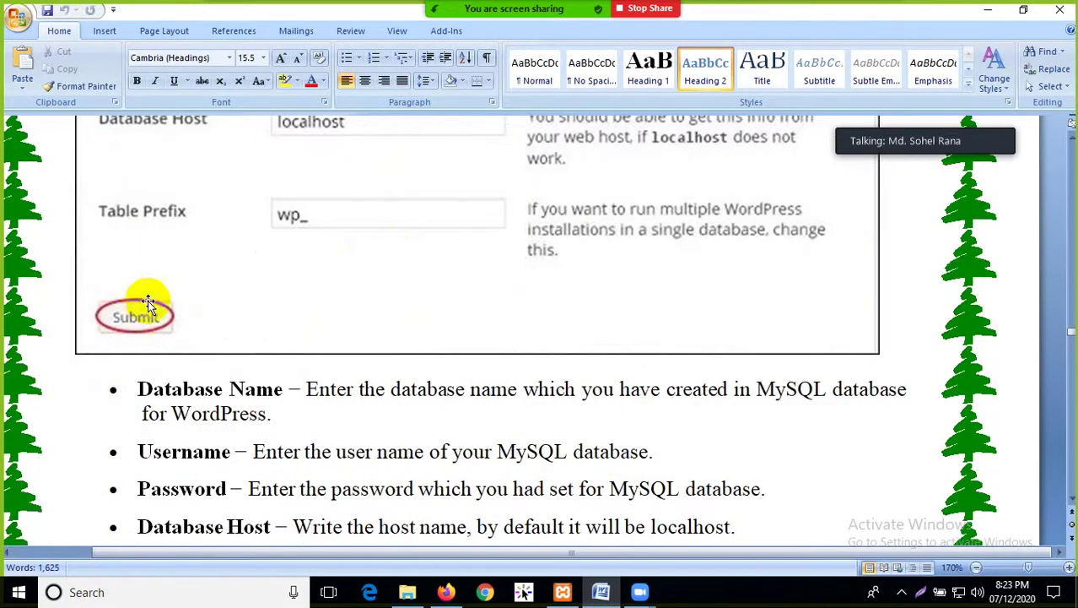
{"action": "scroll", "coordinate": [325, 320], "scroll_direction": "down", "scroll_amount": 12}
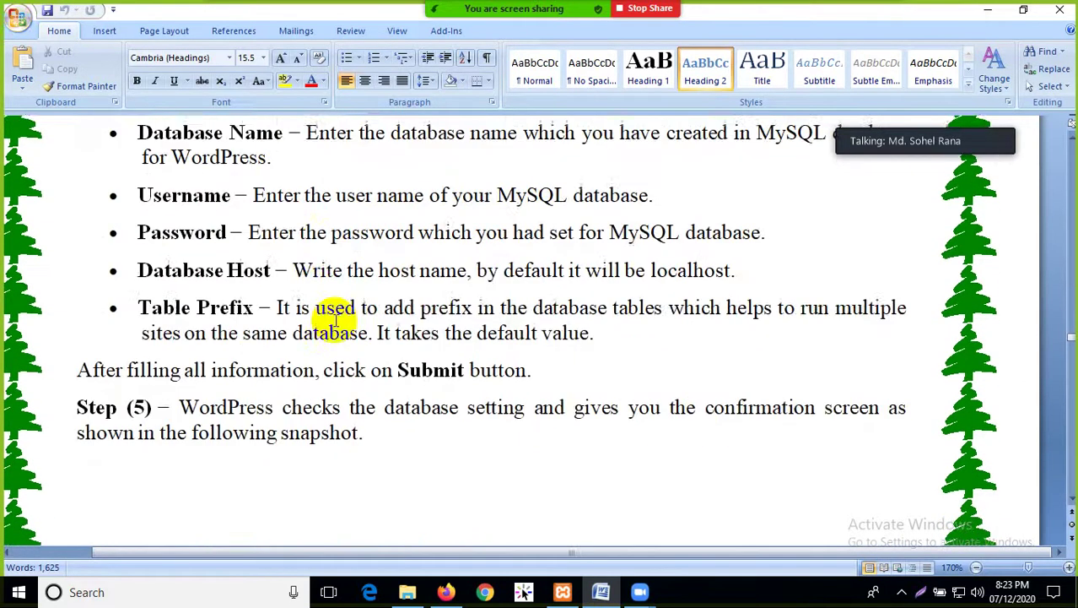
{"action": "scroll", "coordinate": [335, 316], "scroll_direction": "down", "scroll_amount": 5}
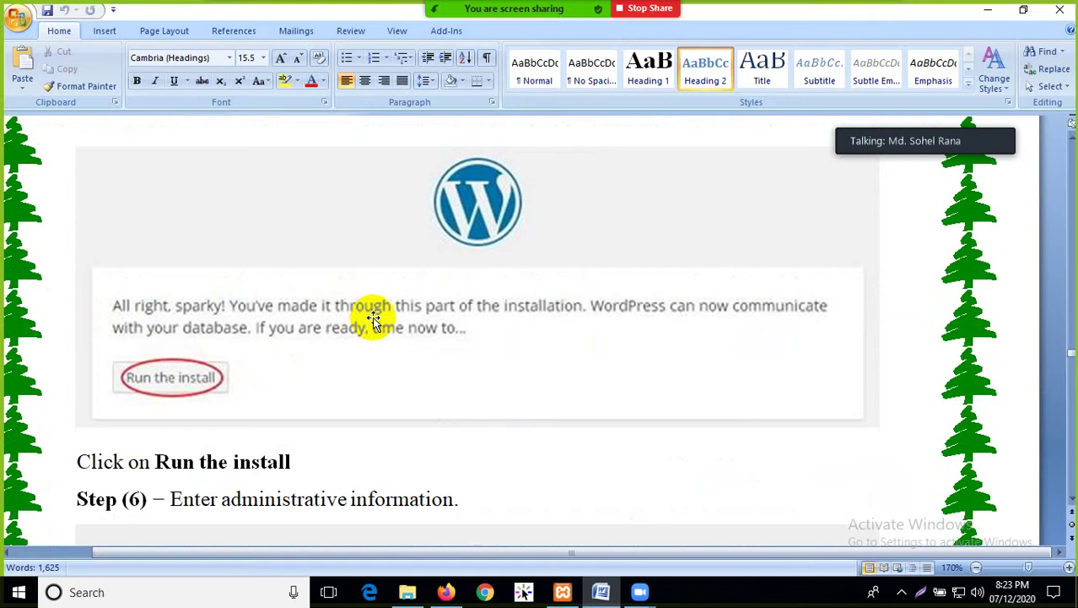
{"action": "scroll", "coordinate": [374, 319], "scroll_direction": "up", "scroll_amount": 15}
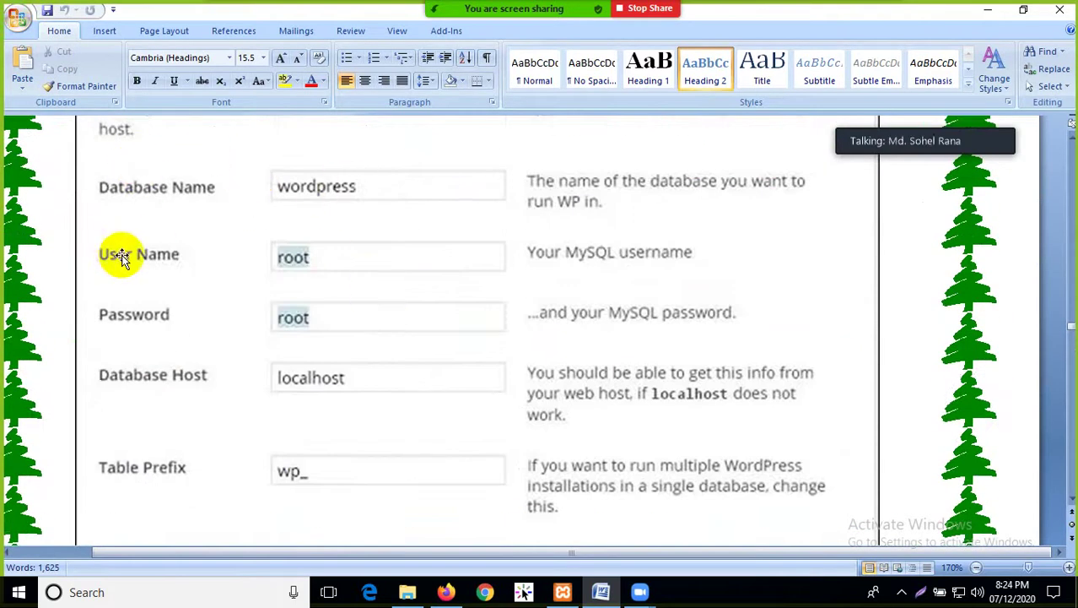
{"action": "scroll", "coordinate": [240, 338], "scroll_direction": "down", "scroll_amount": 3}
{"action": "scroll", "coordinate": [302, 330], "scroll_direction": "down", "scroll_amount": 4}
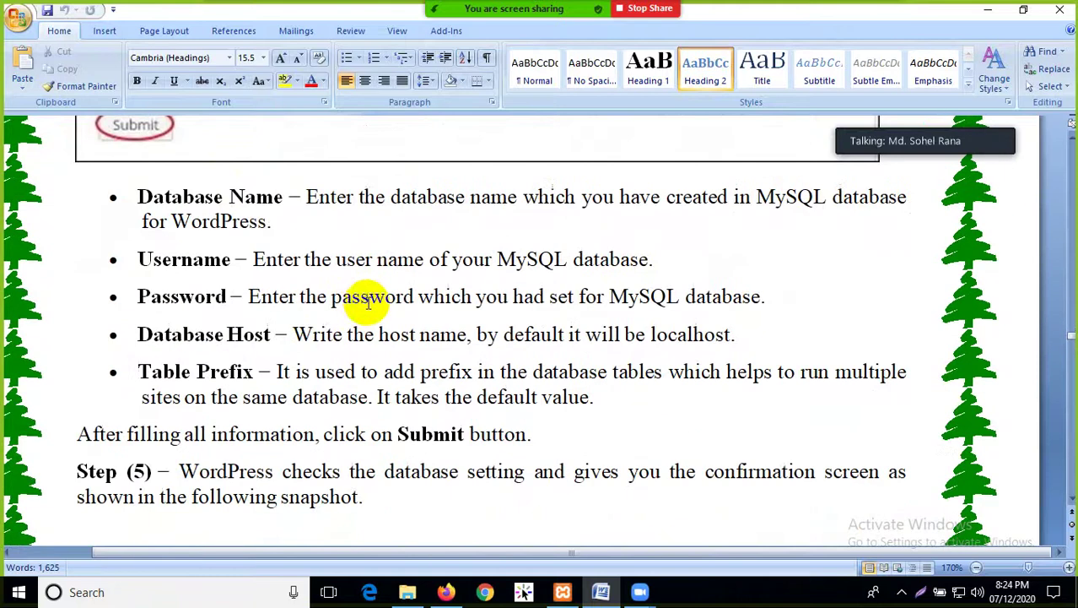
{"action": "scroll", "coordinate": [108, 251], "scroll_direction": "up", "scroll_amount": 2}
{"action": "scroll", "coordinate": [238, 327], "scroll_direction": "down", "scroll_amount": 4}
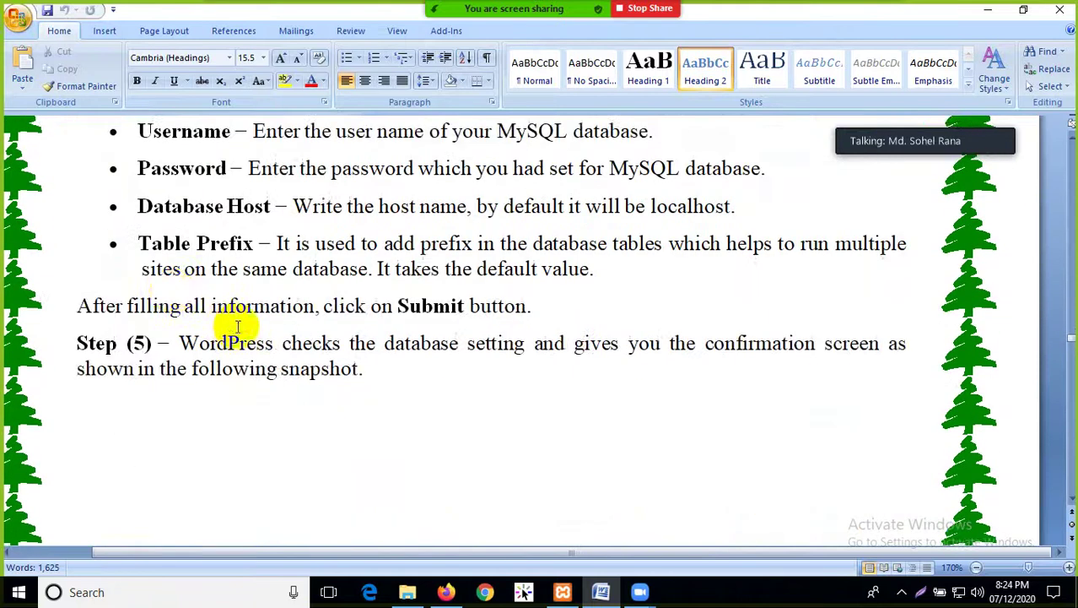
{"action": "scroll", "coordinate": [244, 337], "scroll_direction": "down", "scroll_amount": 10}
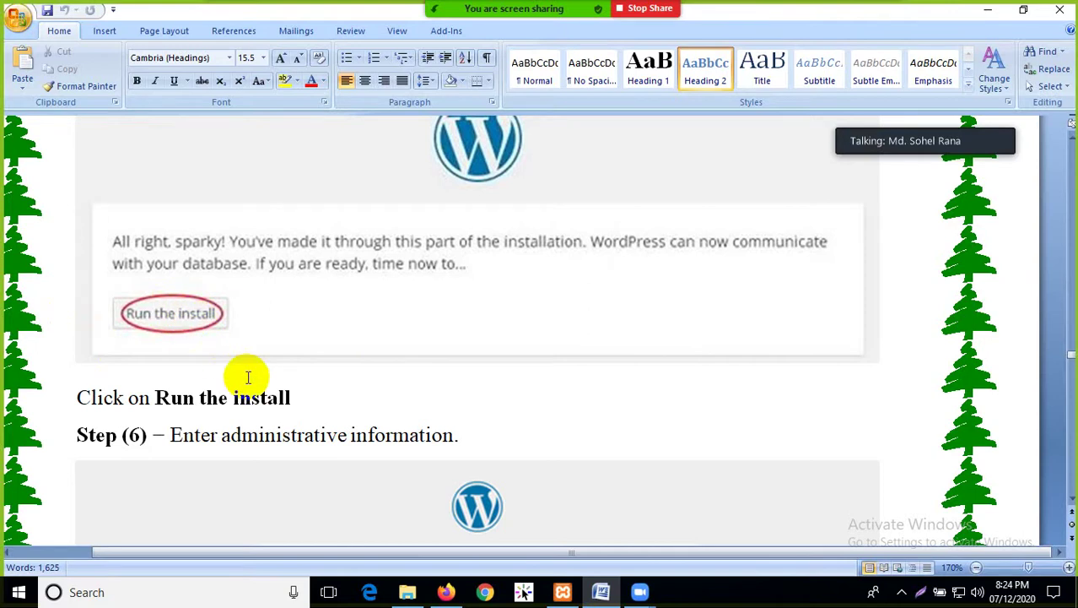
Scroll to Step 6's administrative form and its Site Title, Username and Password descriptions
{"action": "scroll", "coordinate": [248, 377], "scroll_direction": "down", "scroll_amount": 3}
{"action": "scroll", "coordinate": [246, 379], "scroll_direction": "down", "scroll_amount": 3}
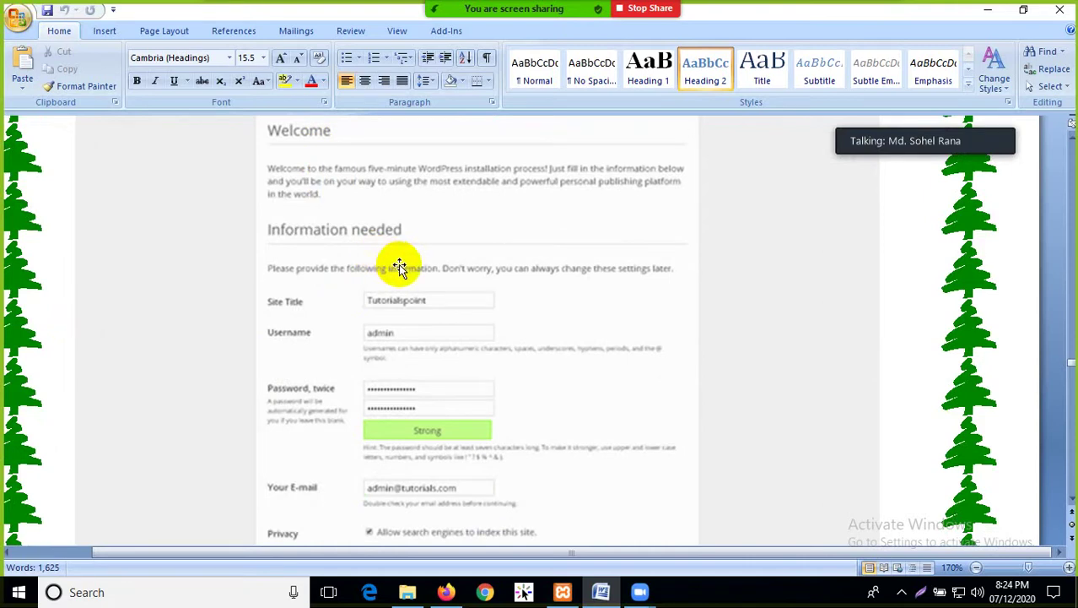
{"action": "scroll", "coordinate": [400, 267], "scroll_direction": "down", "scroll_amount": 1}
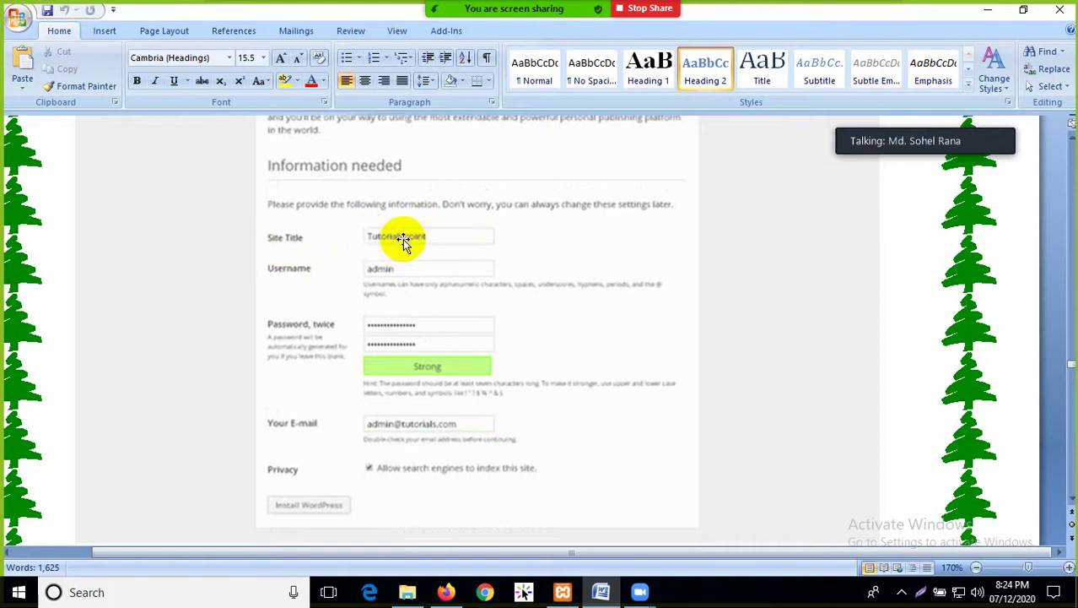
{"action": "scroll", "coordinate": [400, 244], "scroll_direction": "down", "scroll_amount": 1}
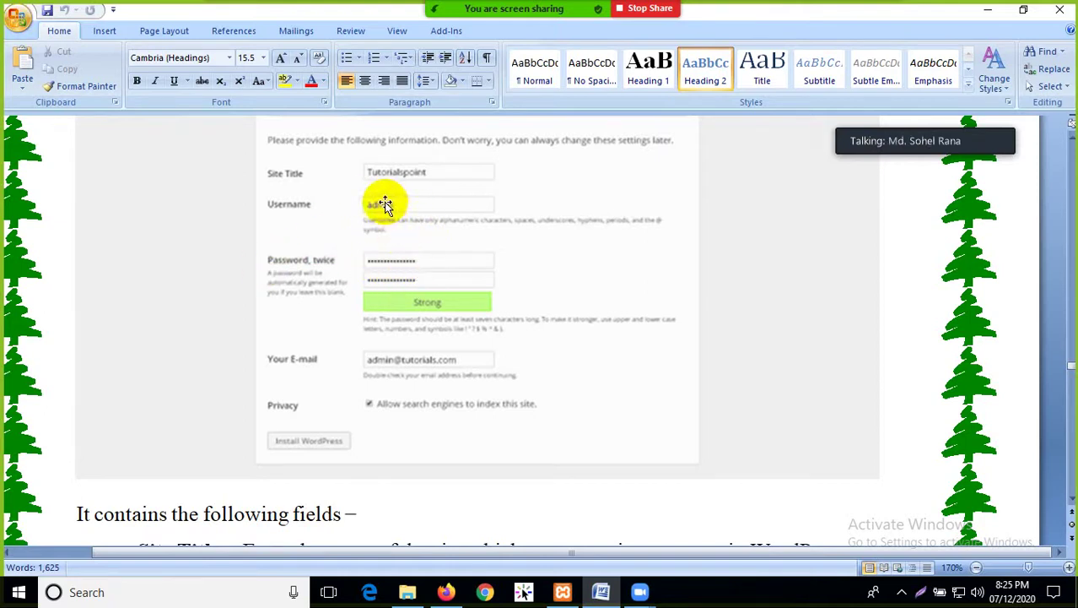
{"action": "scroll", "coordinate": [385, 211], "scroll_direction": "down", "scroll_amount": 2}
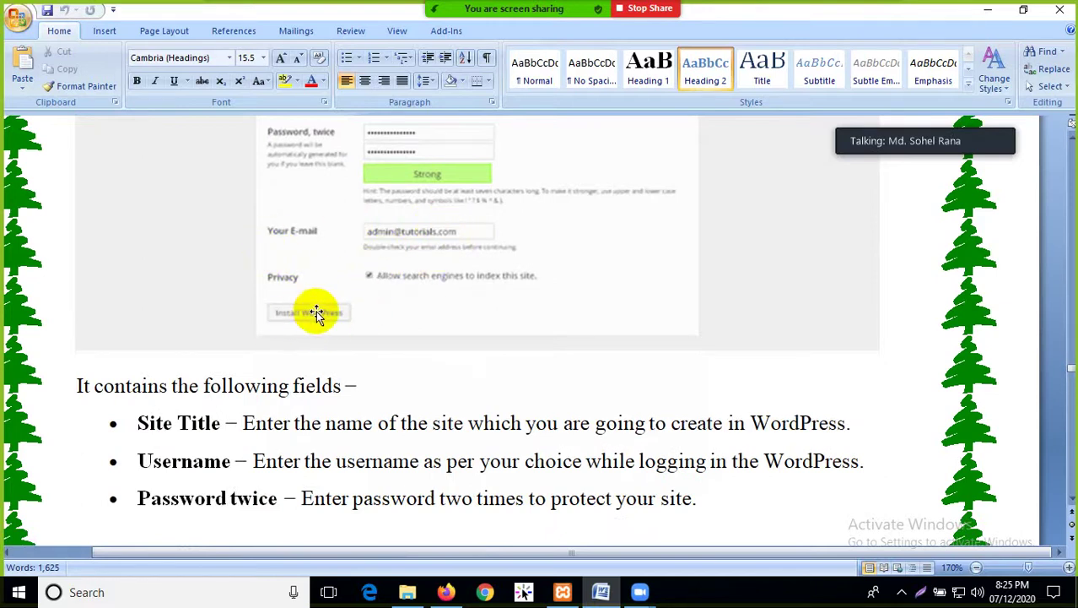
Scroll from the Log In step to the Dashboard screenshot labelling Welcome, At a Glance, Quick Draft, Activity
{"action": "scroll", "coordinate": [372, 338], "scroll_direction": "down", "scroll_amount": 10}
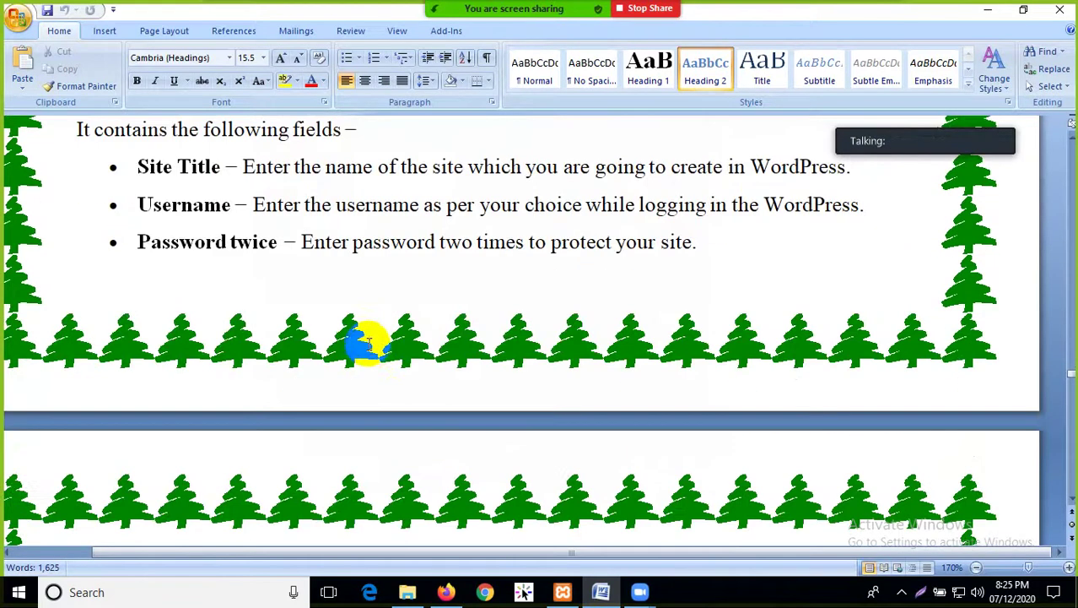
{"action": "scroll", "coordinate": [362, 331], "scroll_direction": "down", "scroll_amount": 3}
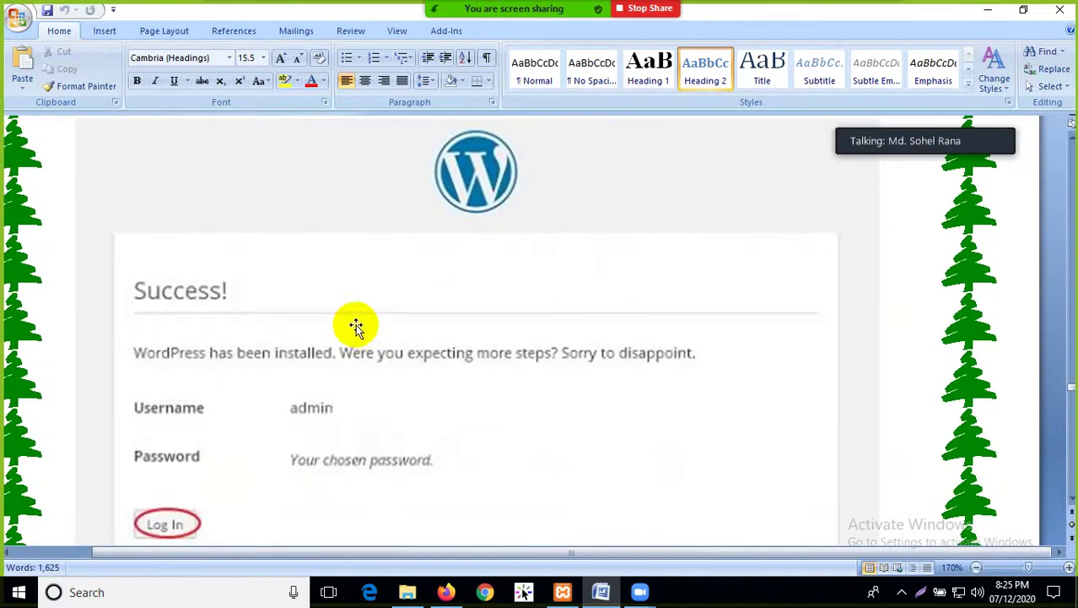
{"action": "scroll", "coordinate": [278, 317], "scroll_direction": "down", "scroll_amount": 2}
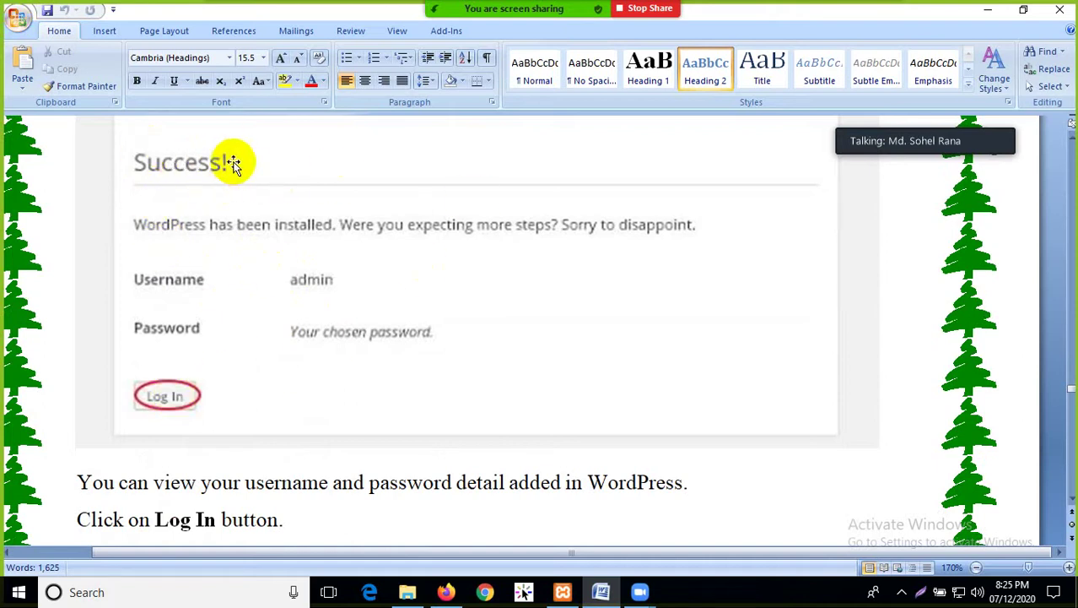
{"action": "scroll", "coordinate": [287, 380], "scroll_direction": "down", "scroll_amount": 10}
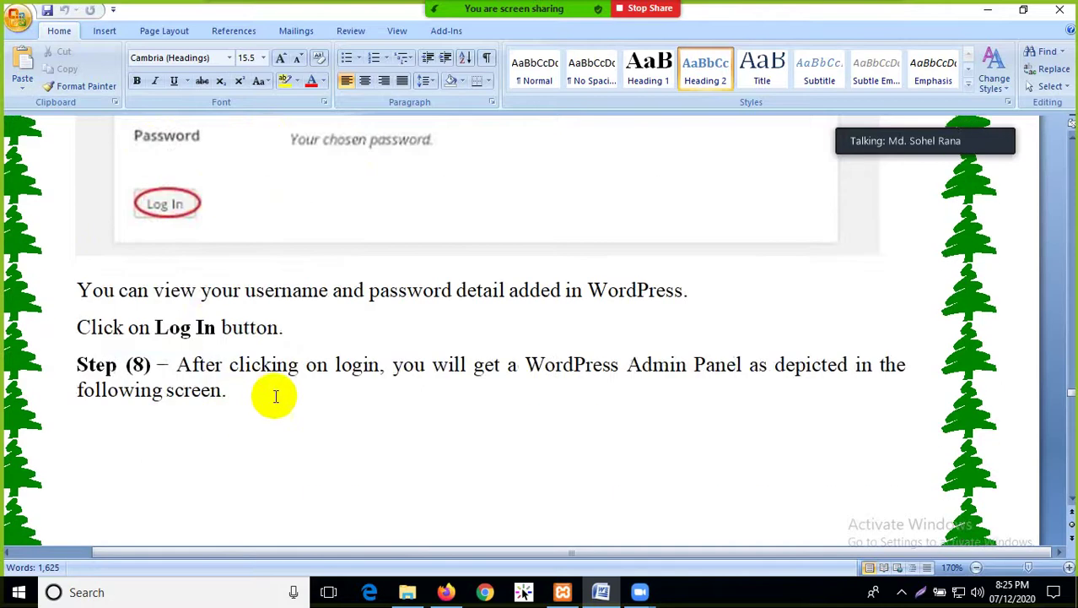
{"action": "scroll", "coordinate": [308, 369], "scroll_direction": "down", "scroll_amount": 8}
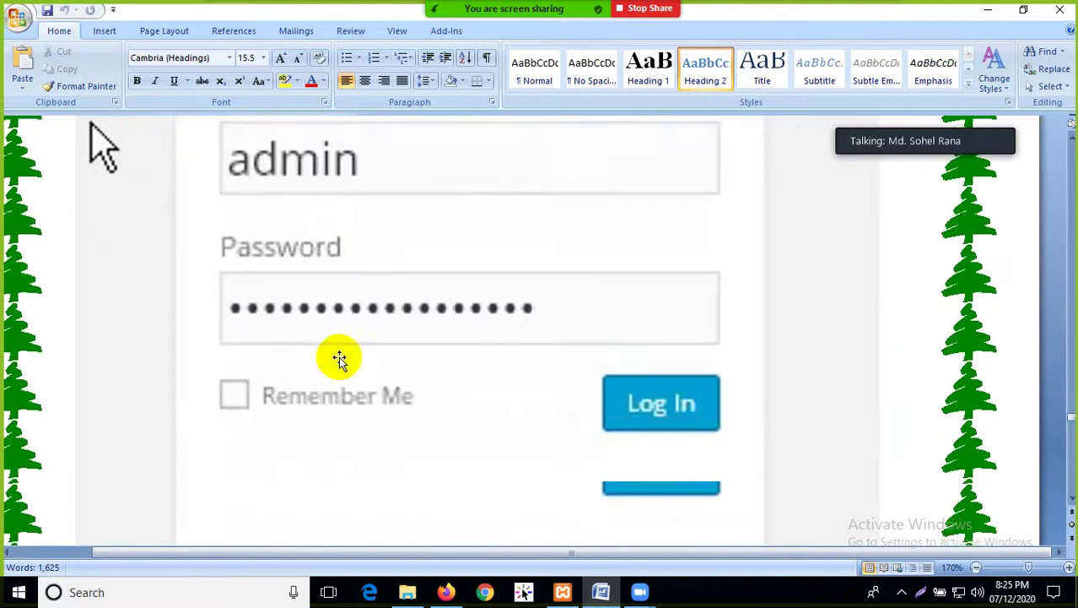
{"action": "scroll", "coordinate": [336, 356], "scroll_direction": "up", "scroll_amount": 3}
{"action": "scroll", "coordinate": [302, 289], "scroll_direction": "down", "scroll_amount": 1}
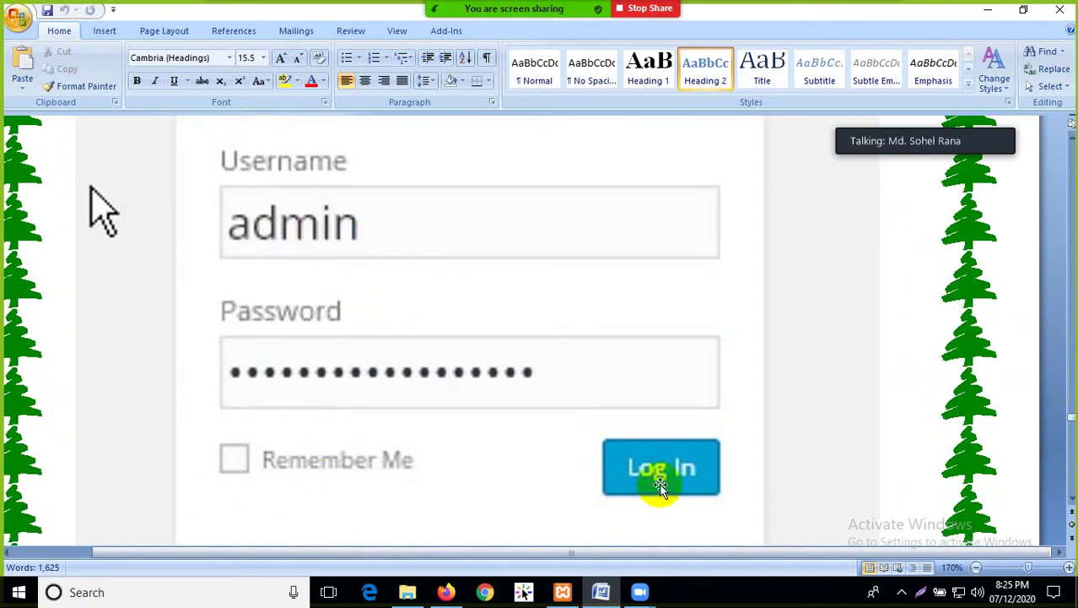
{"action": "scroll", "coordinate": [530, 441], "scroll_direction": "down", "scroll_amount": 10}
{"action": "scroll", "coordinate": [509, 427], "scroll_direction": "down", "scroll_amount": 10}
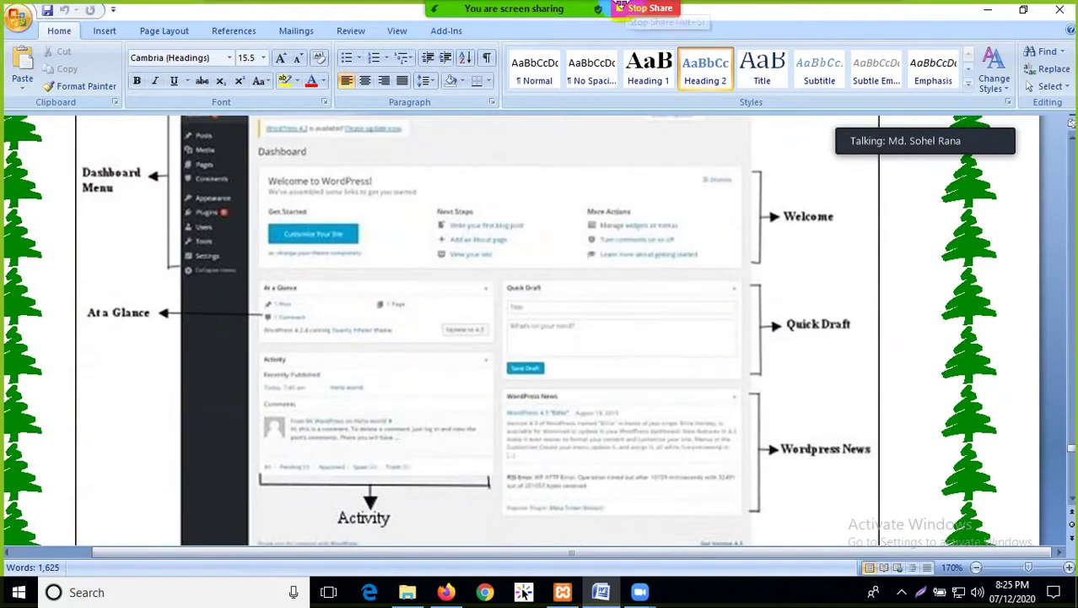
{"action": "mouse_move", "coordinate": [515, 31]}
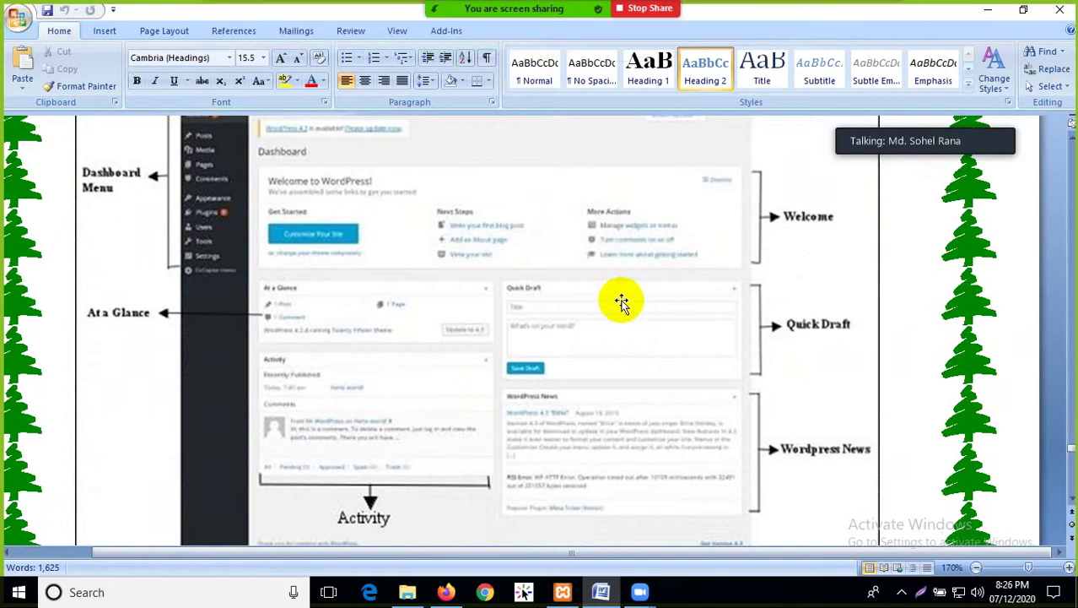
{"action": "mouse_move", "coordinate": [490, 15]}
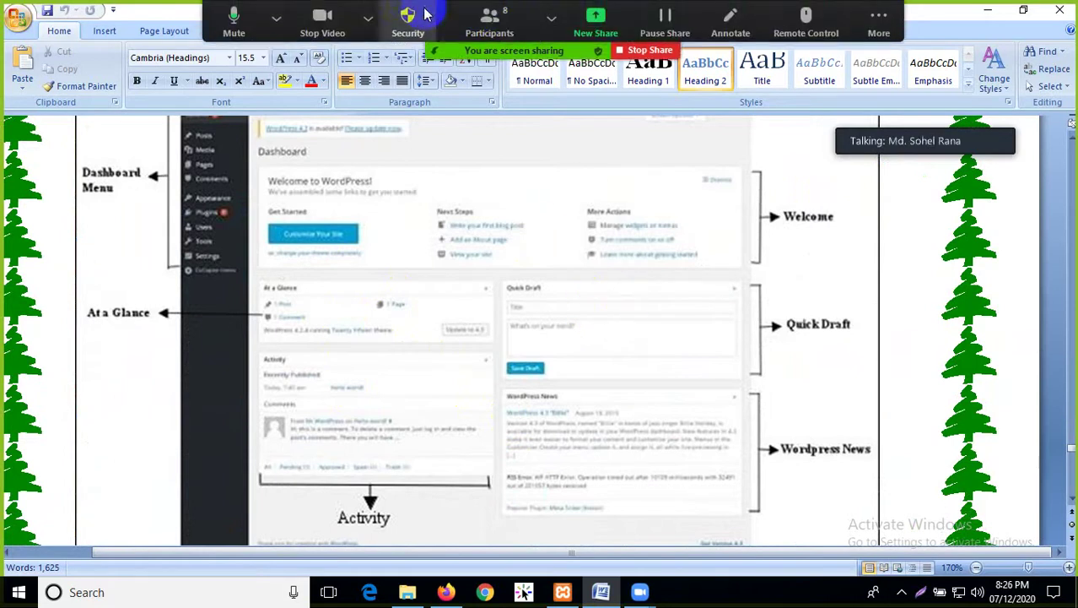
{"action": "left_click", "coordinate": [368, 17]}
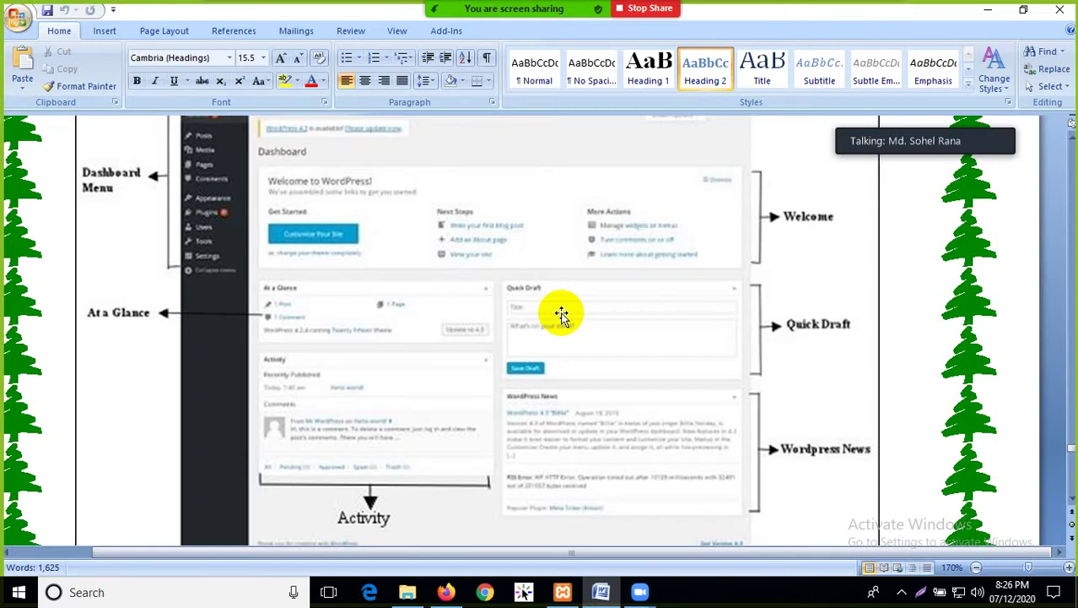
Read down through the Dashboard section of the Word tutorial
{"action": "scroll", "coordinate": [546, 385], "scroll_direction": "down", "scroll_amount": 3}
{"action": "scroll", "coordinate": [546, 385], "scroll_direction": "down", "scroll_amount": 3}
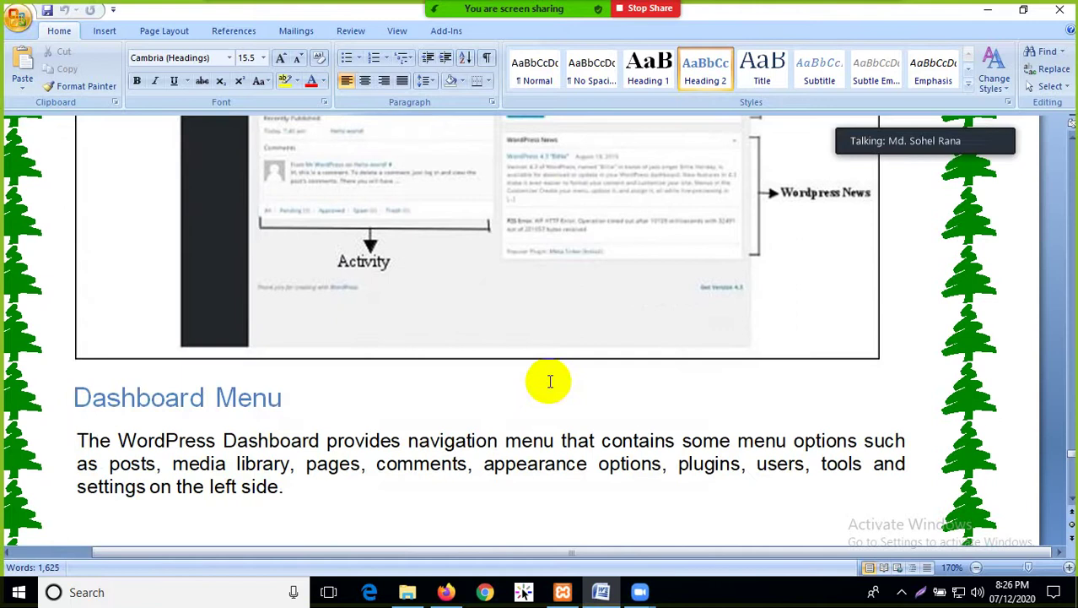
{"action": "scroll", "coordinate": [549, 378], "scroll_direction": "down", "scroll_amount": 3}
{"action": "scroll", "coordinate": [452, 245], "scroll_direction": "up", "scroll_amount": 6}
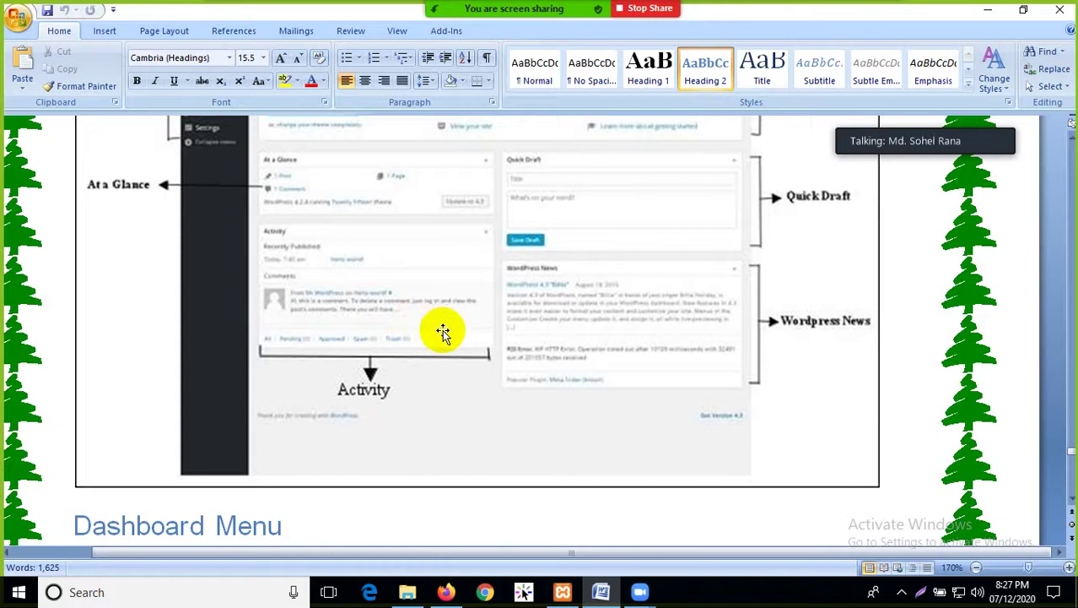
{"action": "scroll", "coordinate": [528, 338], "scroll_direction": "down", "scroll_amount": 1}
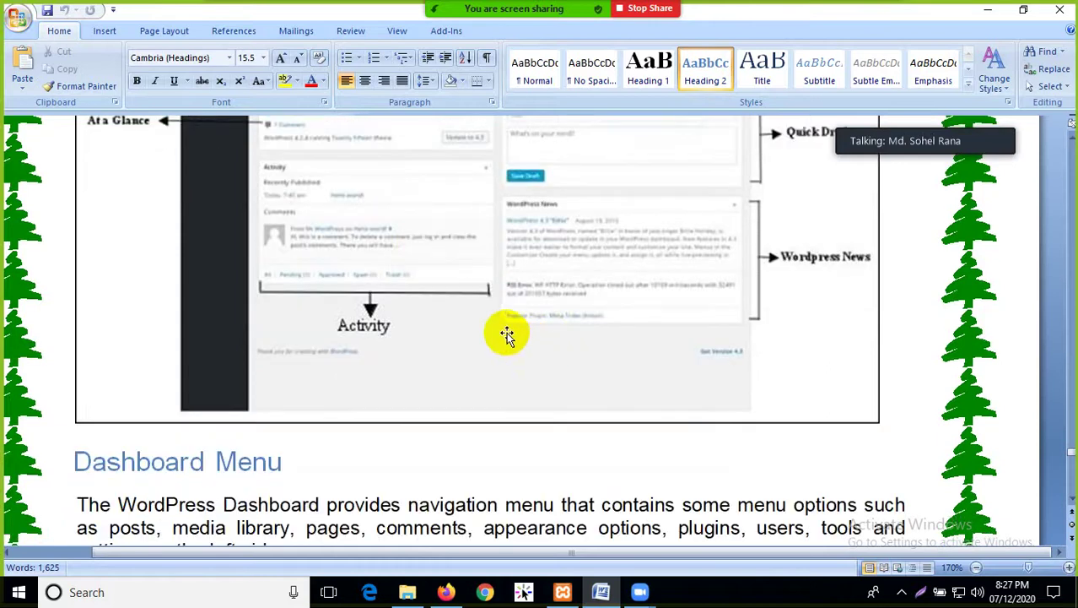
{"action": "scroll", "coordinate": [540, 249], "scroll_direction": "up", "scroll_amount": 2}
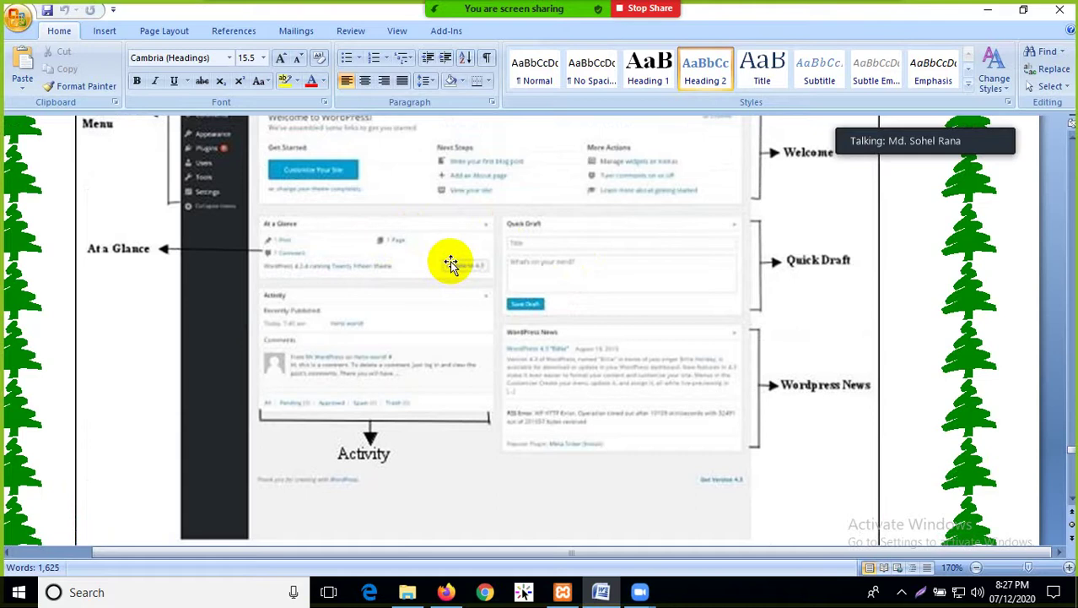
{"action": "scroll", "coordinate": [452, 264], "scroll_direction": "up", "scroll_amount": 2}
{"action": "scroll", "coordinate": [452, 253], "scroll_direction": "down", "scroll_amount": 2}
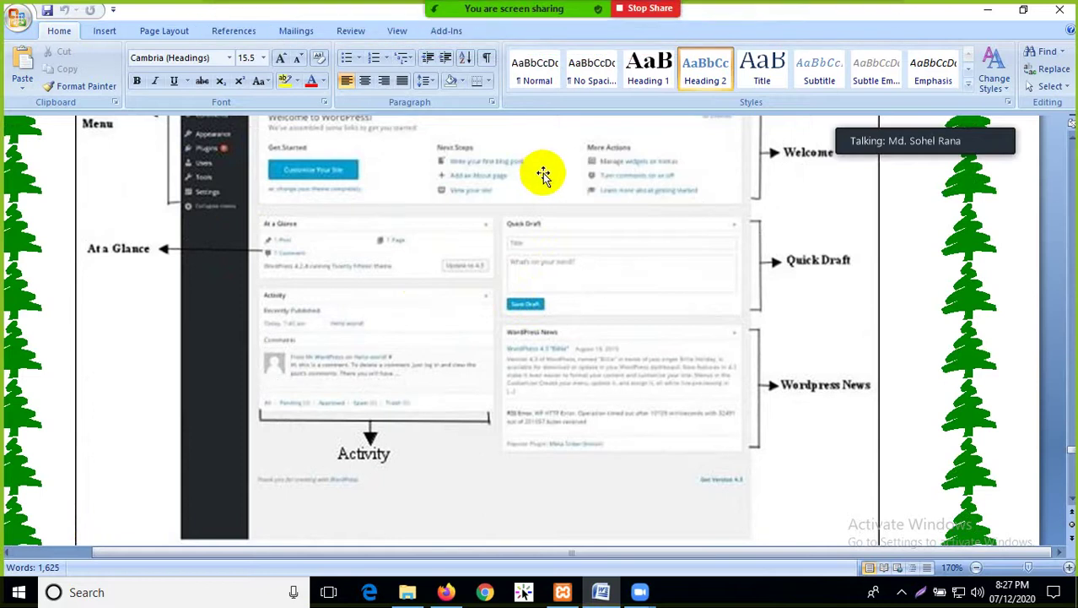
{"action": "left_click", "coordinate": [369, 17]}
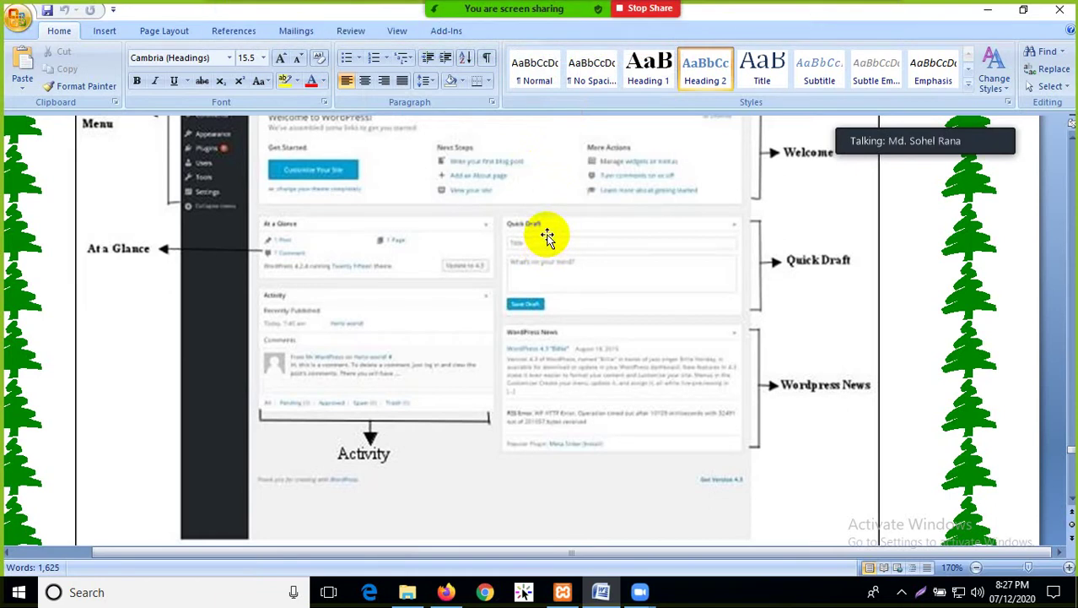
{"action": "mouse_move", "coordinate": [516, 15]}
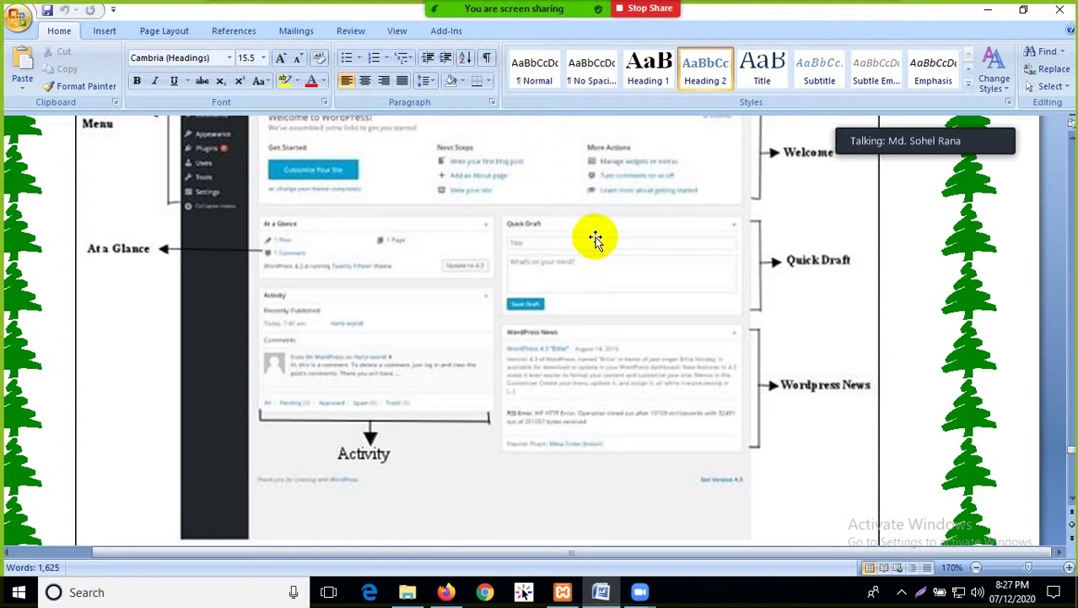
Select and deselect the Dashboard Menu heading, then scroll to the Screen Options and Welcome explanations
{"action": "scroll", "coordinate": [551, 259], "scroll_direction": "down", "scroll_amount": 3}
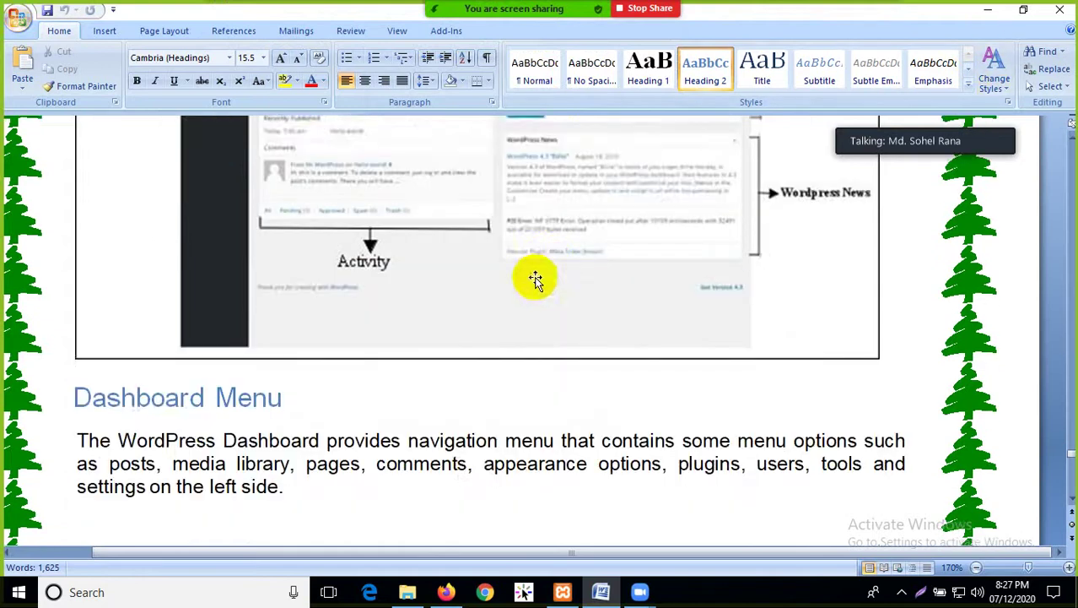
{"action": "scroll", "coordinate": [506, 287], "scroll_direction": "down", "scroll_amount": 3}
{"action": "scroll", "coordinate": [262, 274], "scroll_direction": "down", "scroll_amount": 3}
{"action": "scroll", "coordinate": [251, 282], "scroll_direction": "down", "scroll_amount": 3}
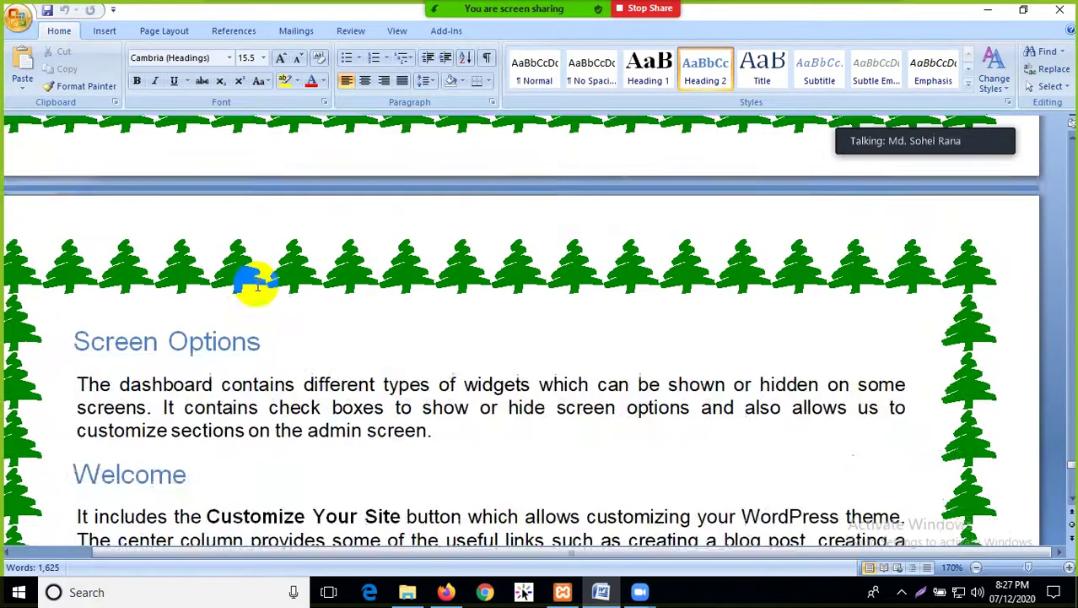
{"action": "scroll", "coordinate": [253, 284], "scroll_direction": "up", "scroll_amount": 6}
{"action": "left_click_drag", "start_coordinate": [68, 207], "coordinate": [308, 223]}
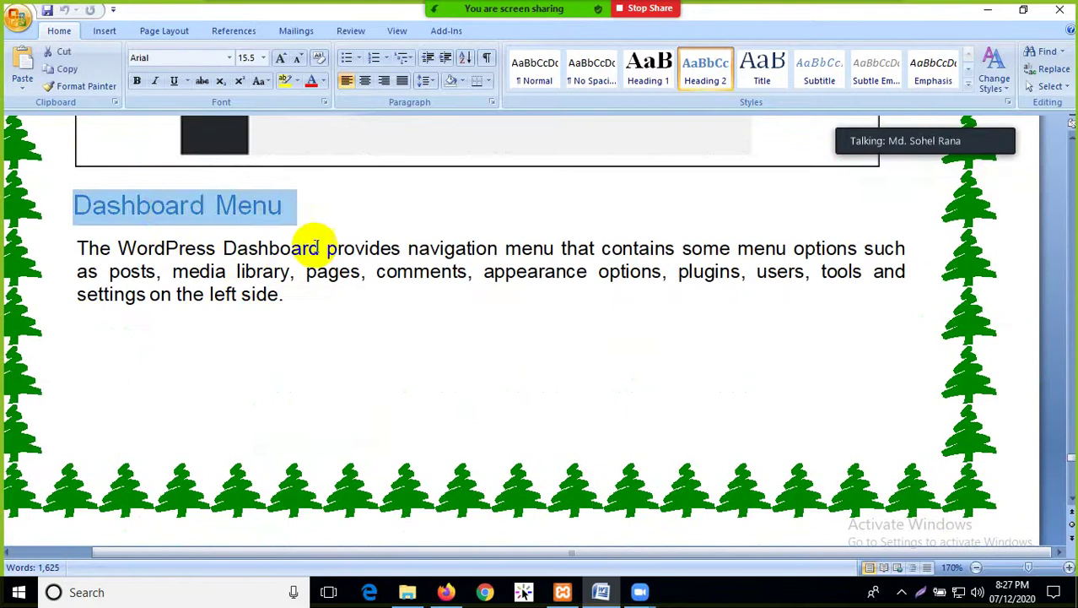
{"action": "left_click", "coordinate": [317, 295]}
{"action": "scroll", "coordinate": [330, 328], "scroll_direction": "down", "scroll_amount": 6}
{"action": "scroll", "coordinate": [334, 332], "scroll_direction": "down", "scroll_amount": 2}
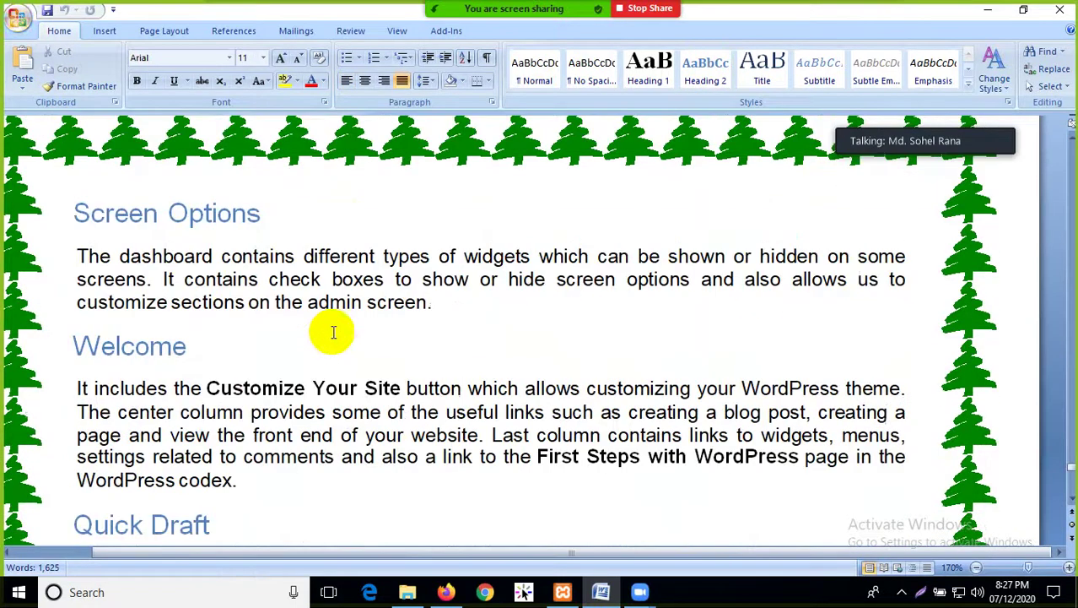
Minimize Word, discard the new tab's address and close Firefox's tabs
{"action": "left_click", "coordinate": [984, 15]}
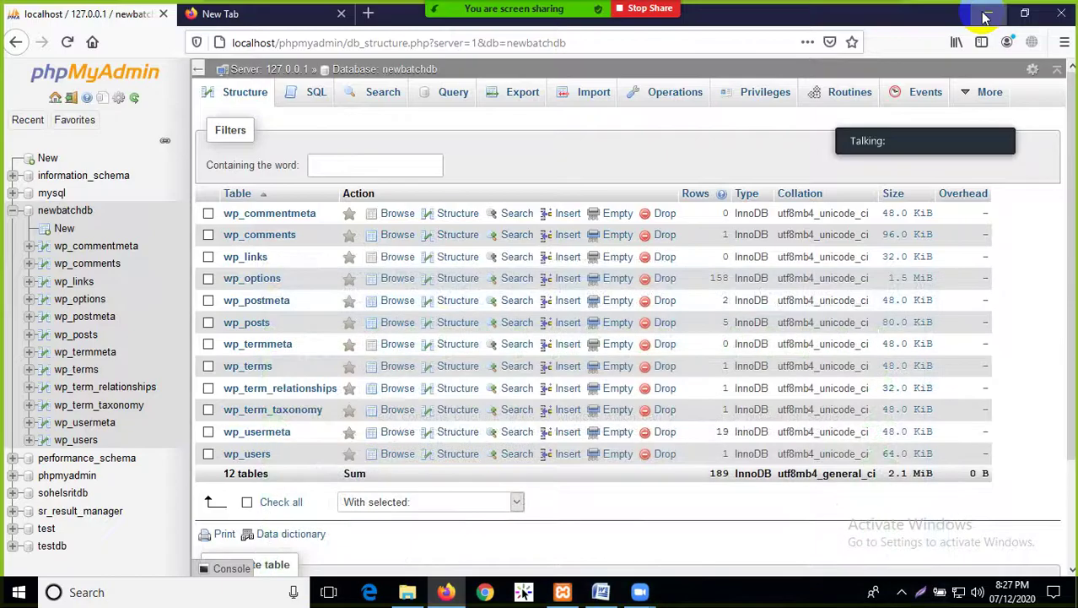
{"action": "left_click", "coordinate": [173, 17]}
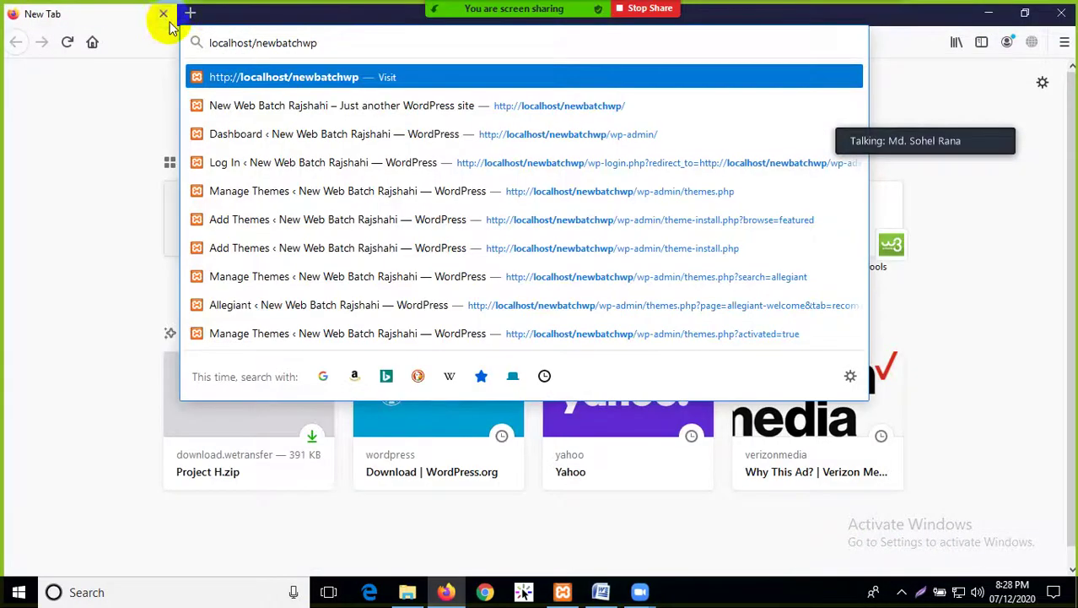
{"action": "key", "text": "Escape"}
{"action": "key", "text": "Escape"}
{"action": "left_click", "coordinate": [166, 15]}
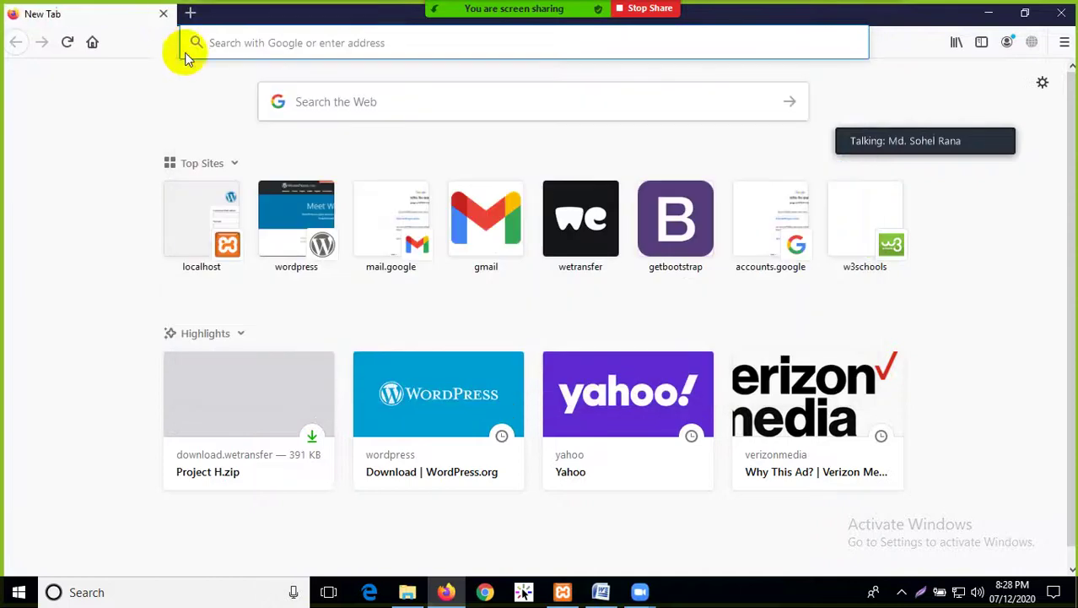
{"action": "left_click", "coordinate": [164, 15]}
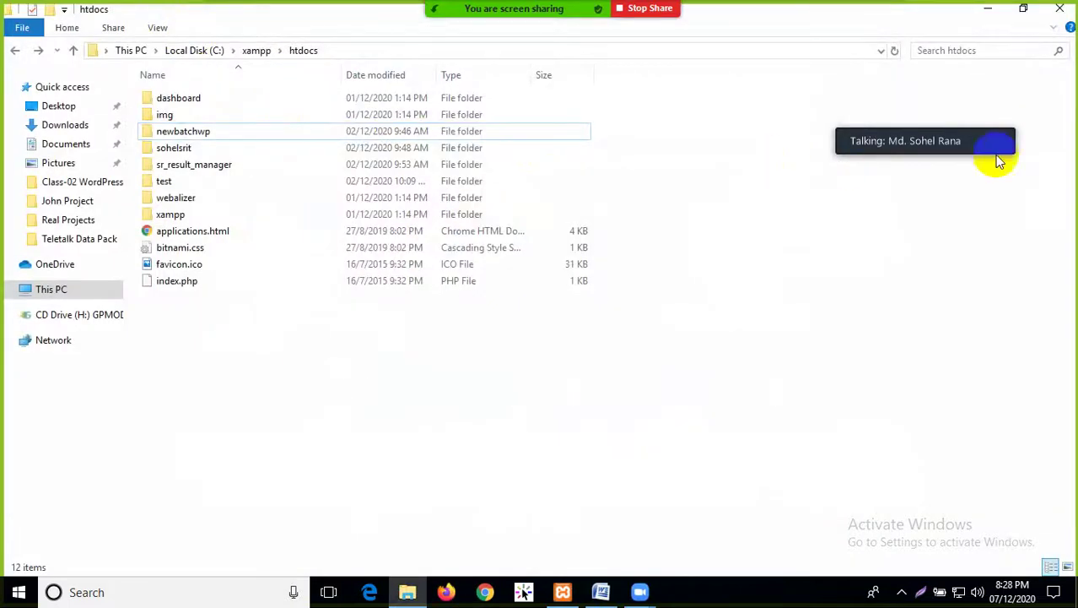
Close the htdocs folder window and refresh the desktop three times
{"action": "left_click", "coordinate": [1060, 8]}
{"action": "right_click", "coordinate": [384, 179]}
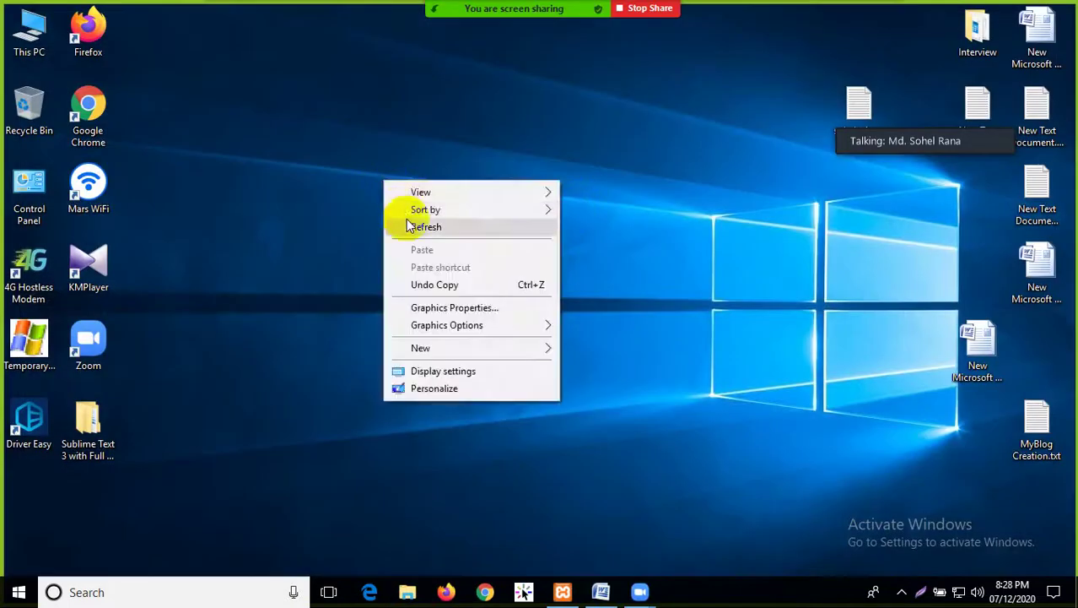
{"action": "left_click", "coordinate": [401, 226]}
{"action": "right_click", "coordinate": [363, 137]}
{"action": "left_click", "coordinate": [395, 184]}
{"action": "right_click", "coordinate": [329, 111]}
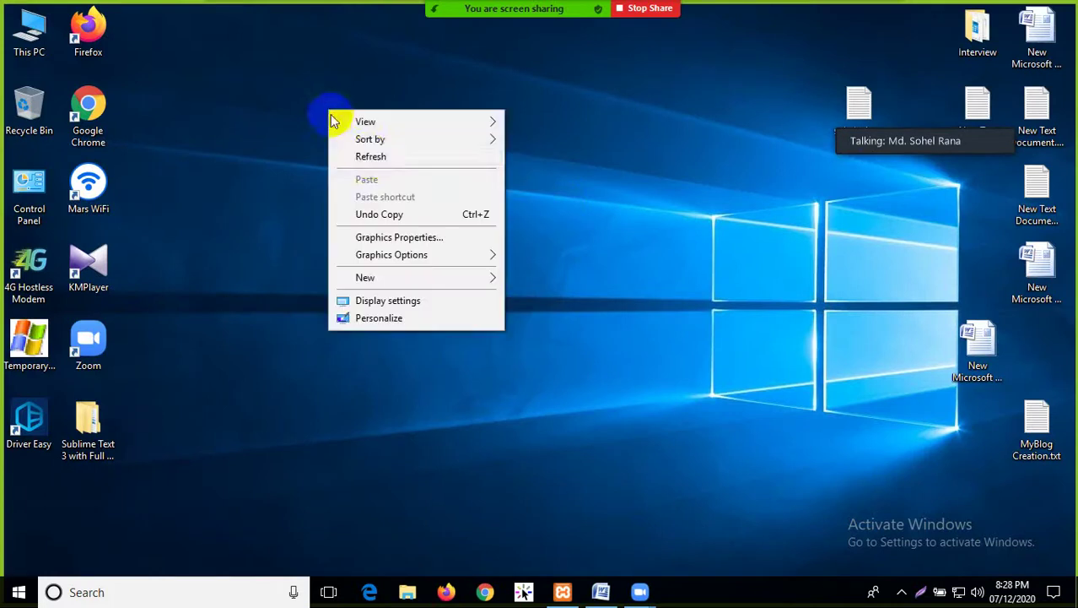
{"action": "left_click", "coordinate": [371, 157]}
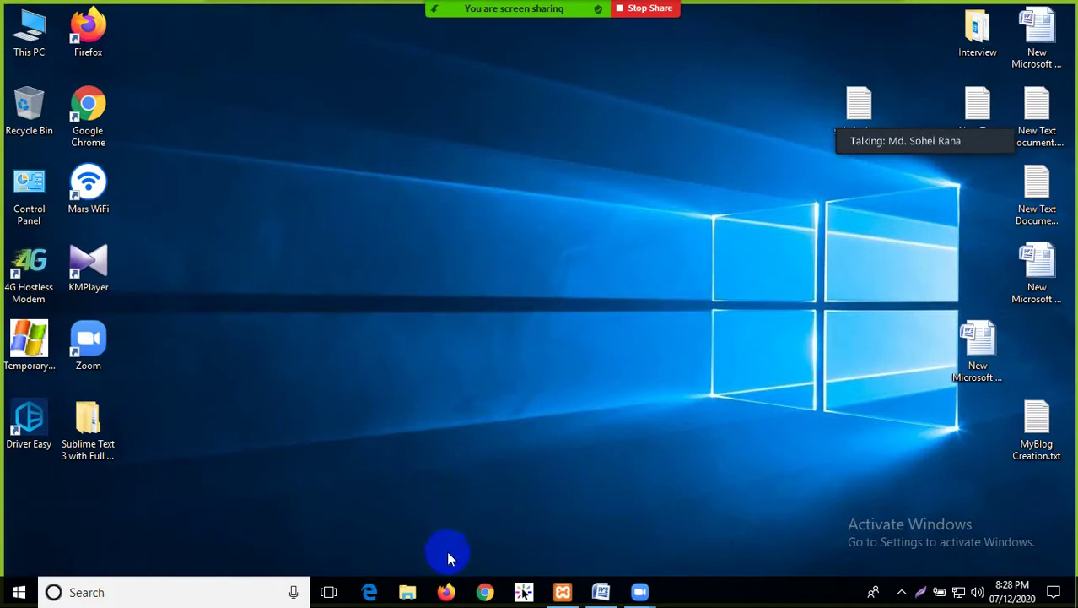
Relaunch Firefox, dismiss the default browser prompt, and enter localhost/ in the address bar
{"action": "left_click", "coordinate": [447, 590]}
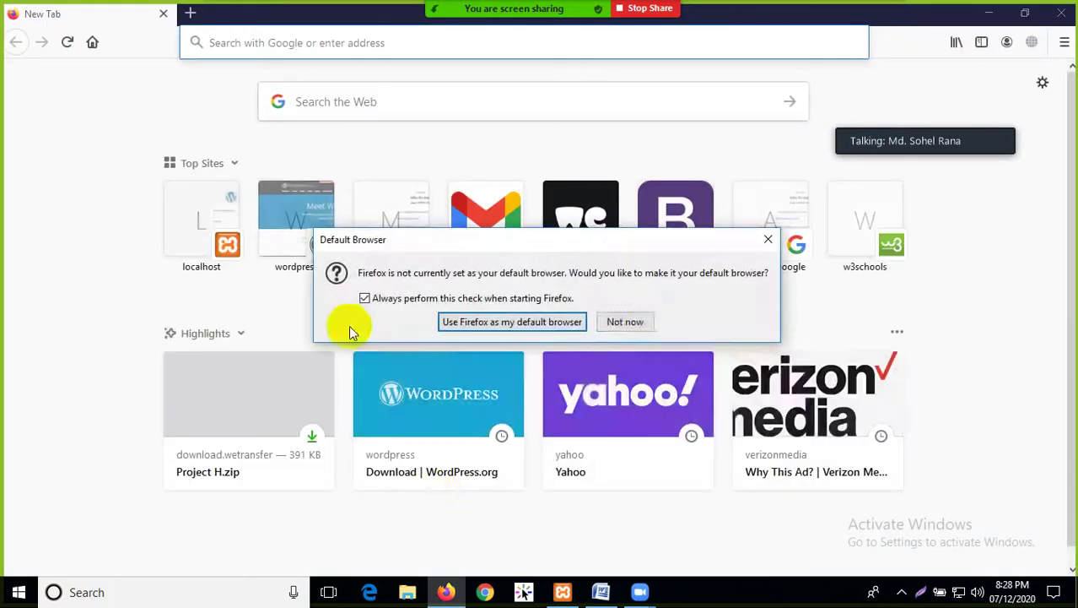
{"action": "left_click", "coordinate": [620, 320]}
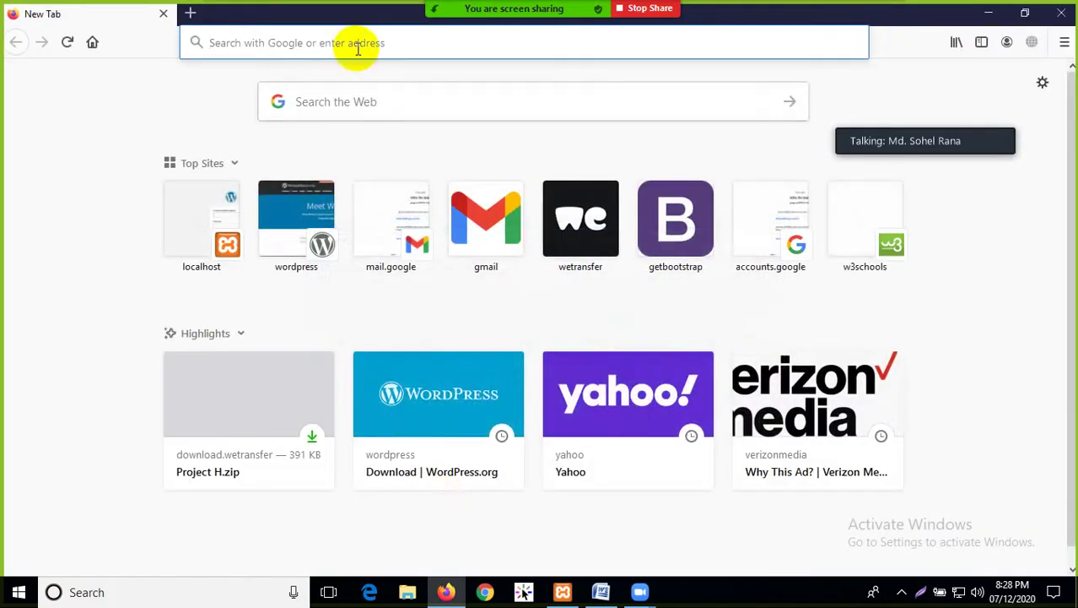
{"action": "type", "text": "face"}
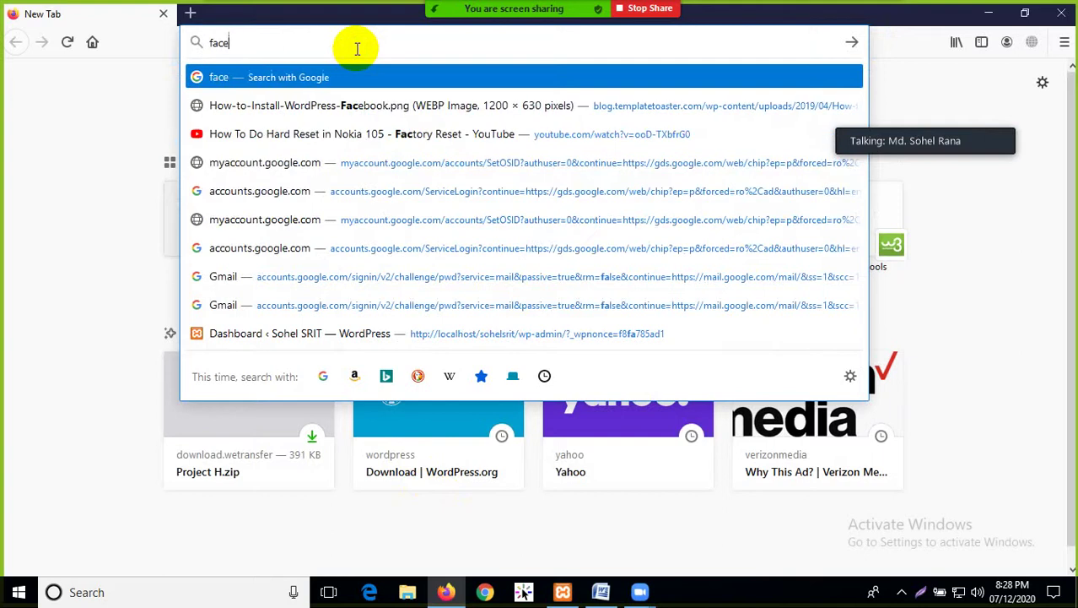
{"action": "type", "text": "book.com"}
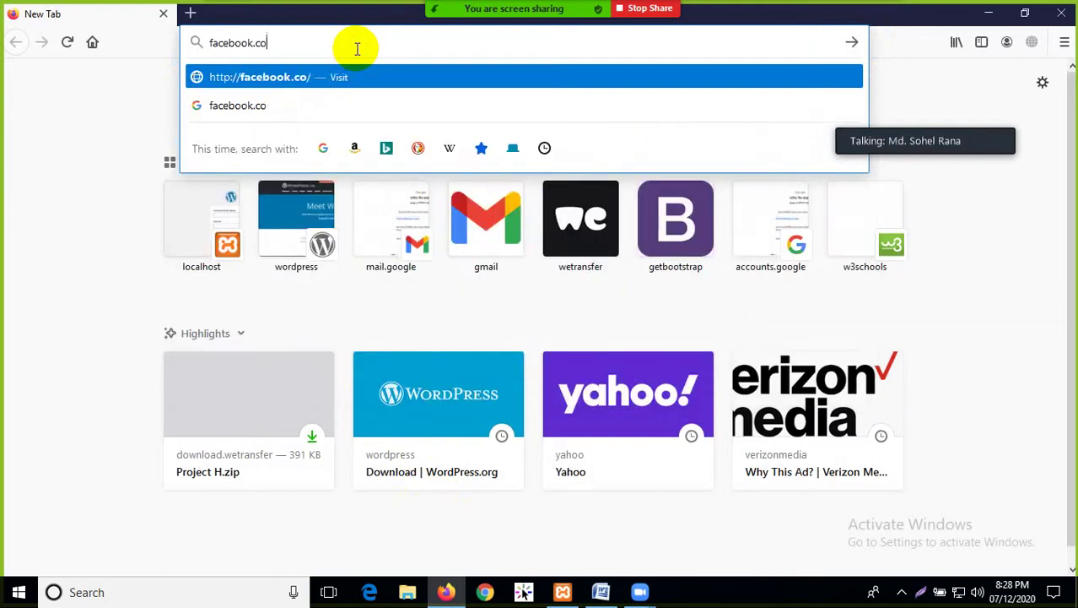
{"action": "key", "text": "BackSpace"}
{"action": "key", "text": "BackSpace"}
{"action": "key", "text": "BackSpace"}
{"action": "key", "text": "BackSpace"}
{"action": "key", "text": "BackSpace"}
{"action": "key", "text": "BackSpace"}
{"action": "key", "text": "BackSpace"}
{"action": "key", "text": "BackSpace"}
{"action": "key", "text": "BackSpace"}
{"action": "key", "text": "BackSpace"}
{"action": "key", "text": "BackSpace"}
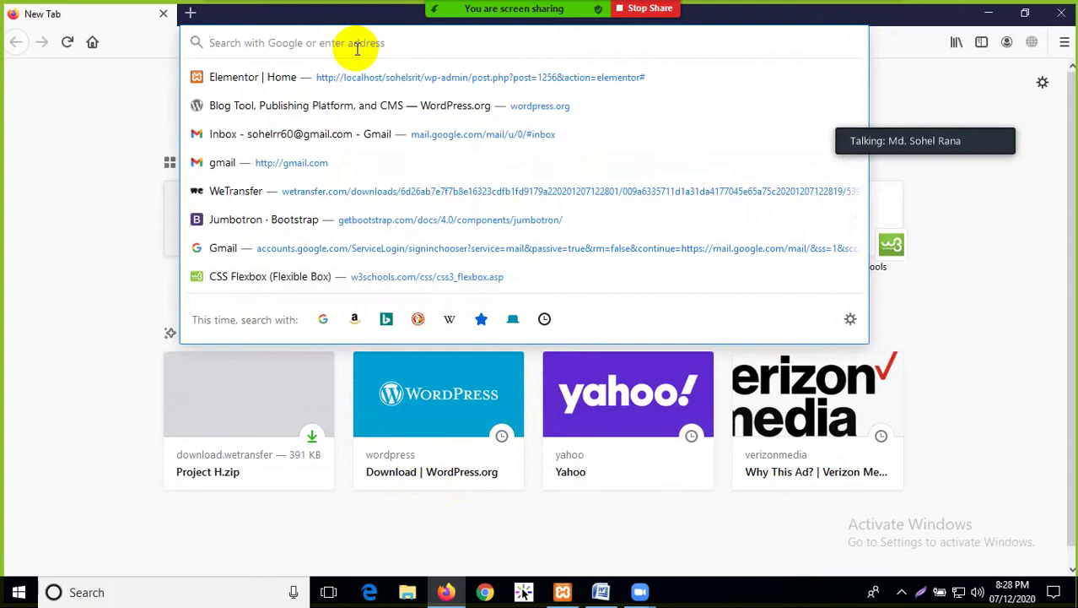
{"action": "type", "text": "loc"}
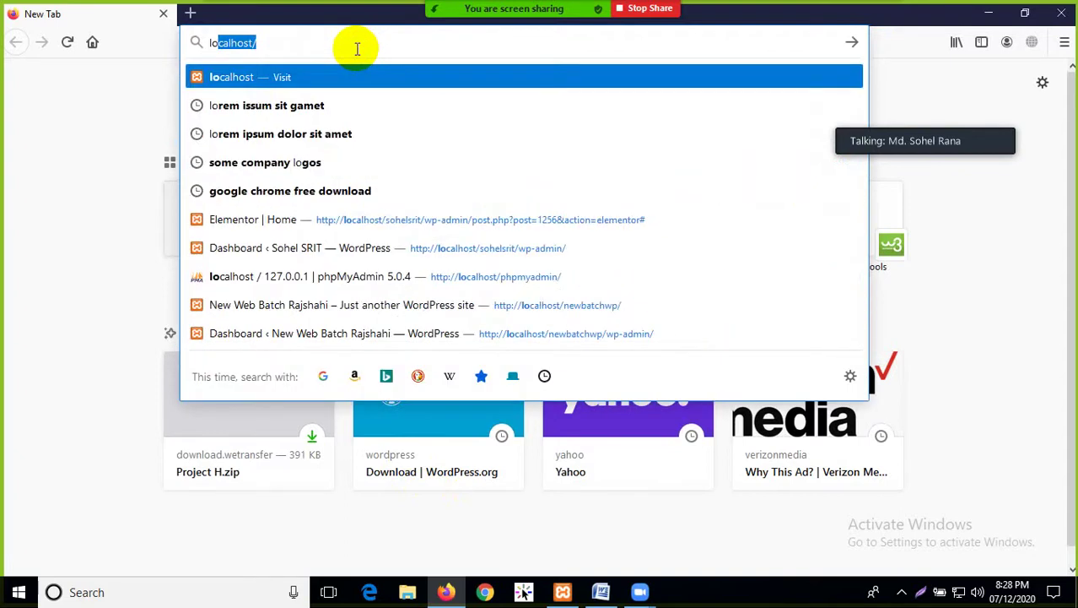
{"action": "type", "text": "alhost"}
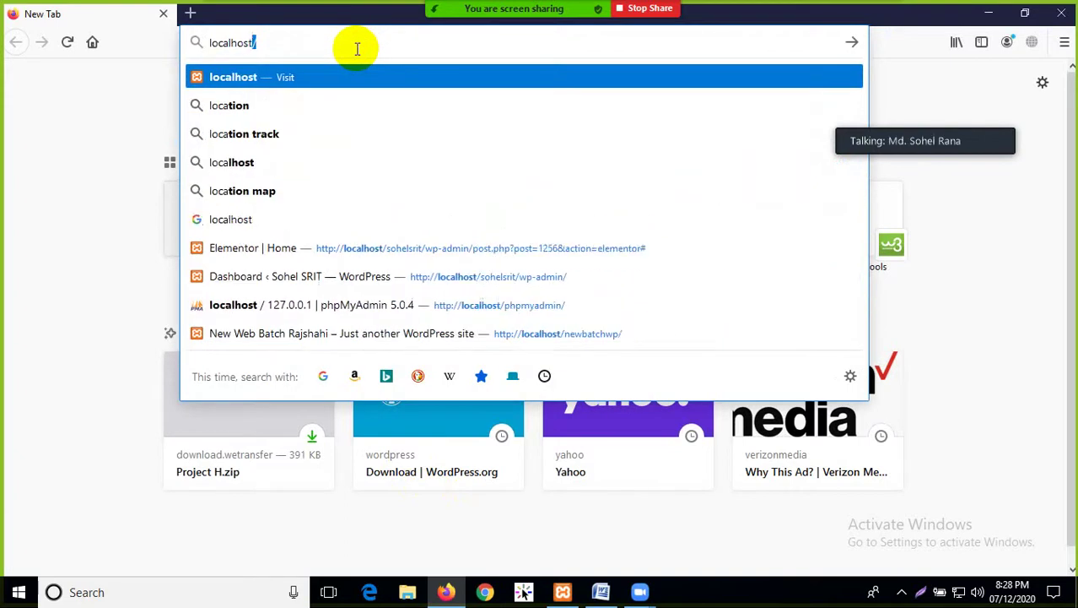
{"action": "type", "text": "/"}
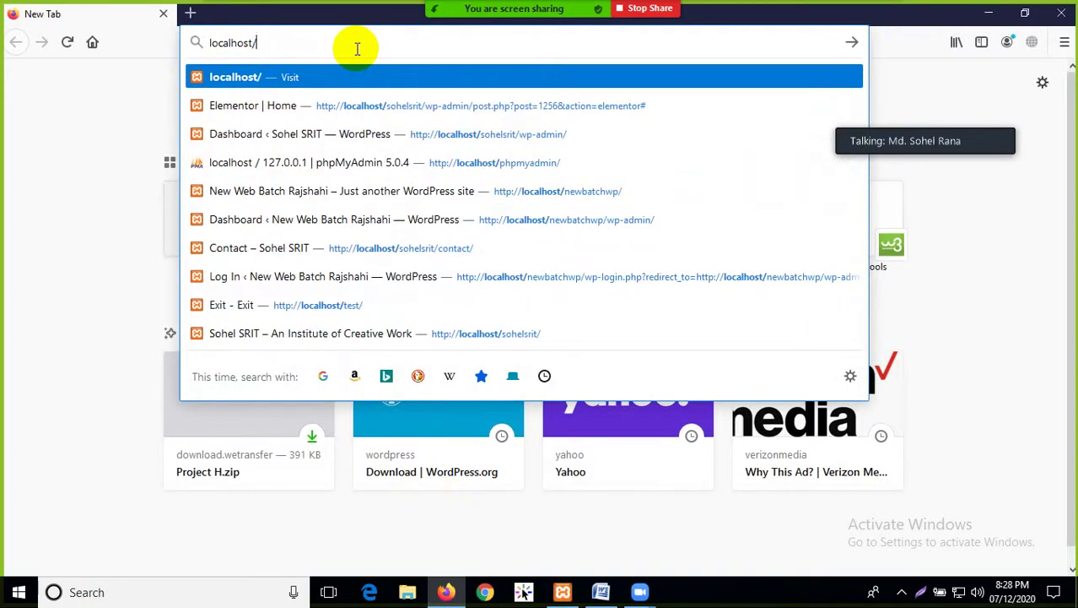
Browse from This PC to the C:\xampp\htdocs folder in File Explorer
{"action": "left_click", "coordinate": [989, 14]}
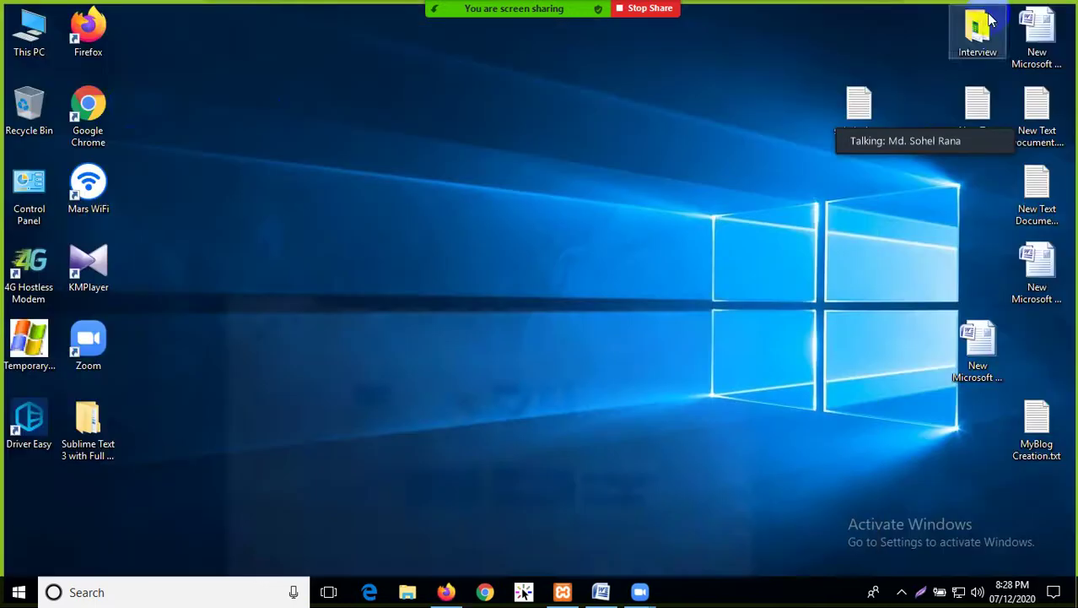
{"action": "double_click", "coordinate": [29, 29]}
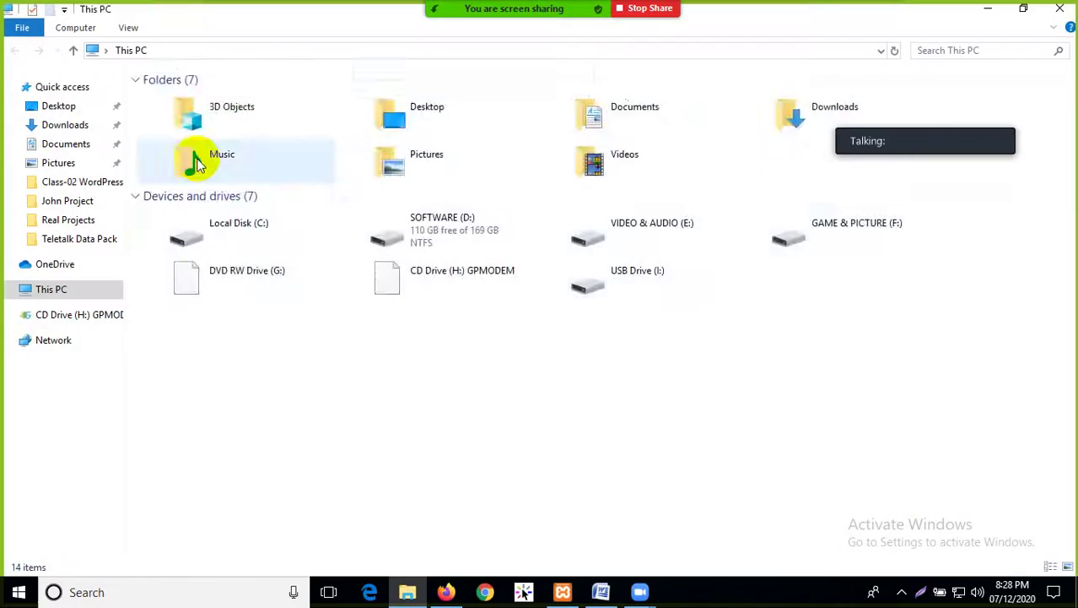
{"action": "double_click", "coordinate": [263, 226]}
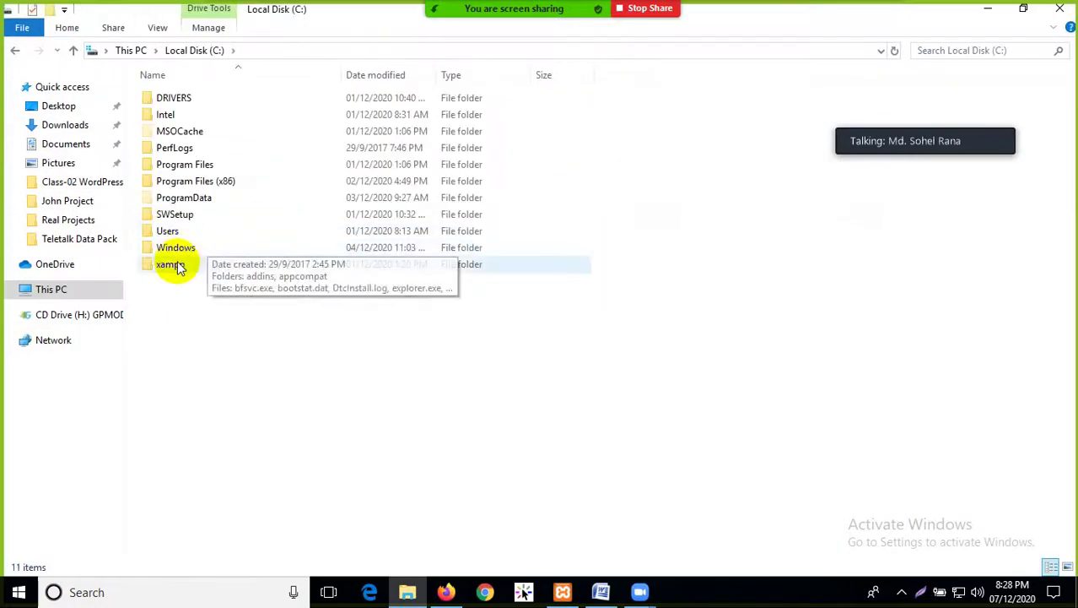
{"action": "double_click", "coordinate": [177, 267]}
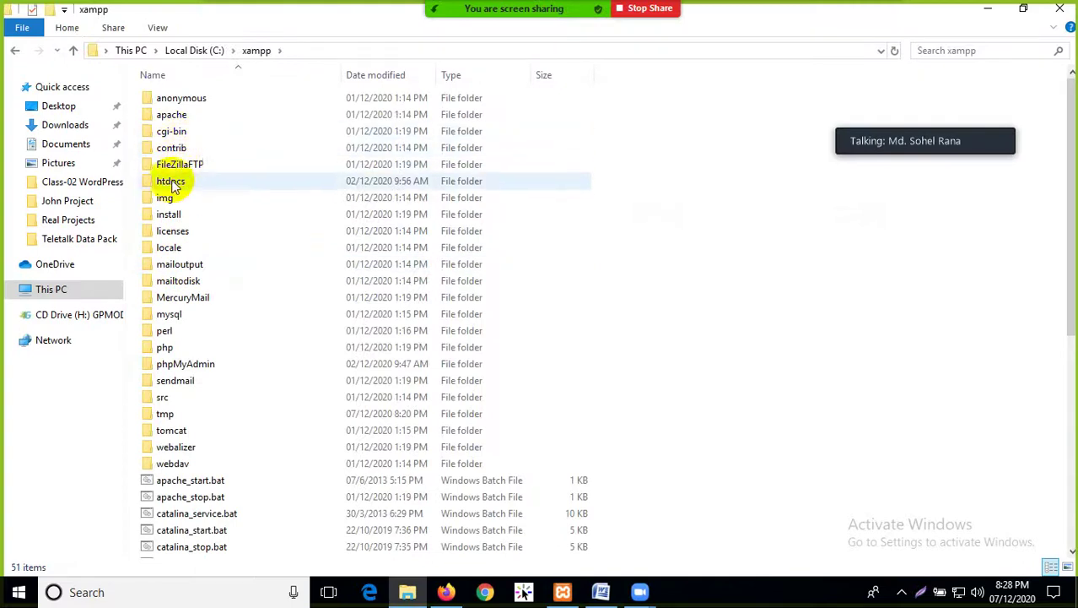
{"action": "double_click", "coordinate": [177, 181]}
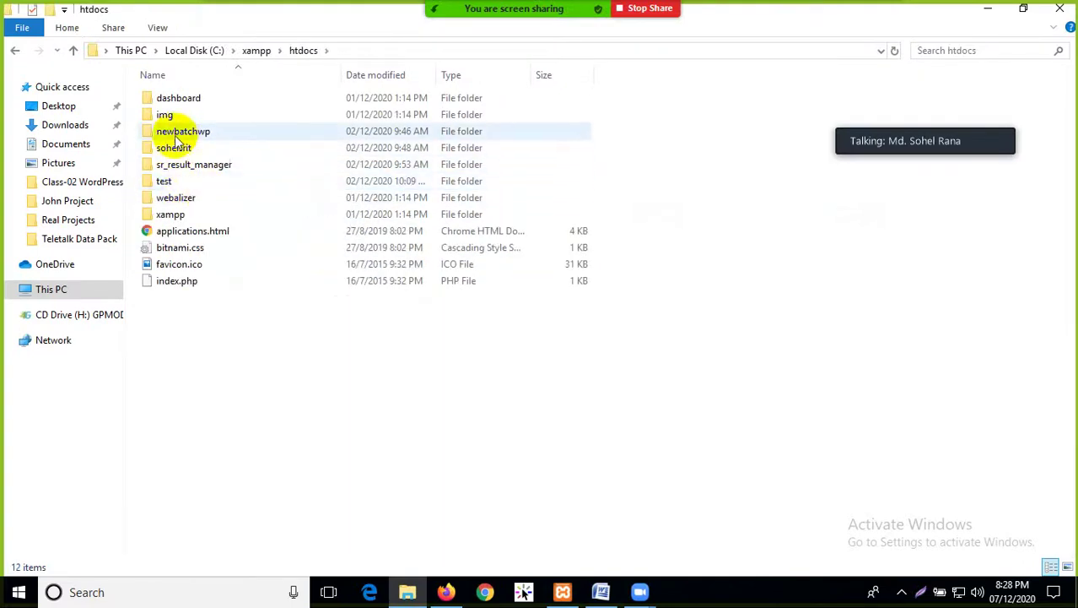
{"action": "double_click", "coordinate": [179, 135]}
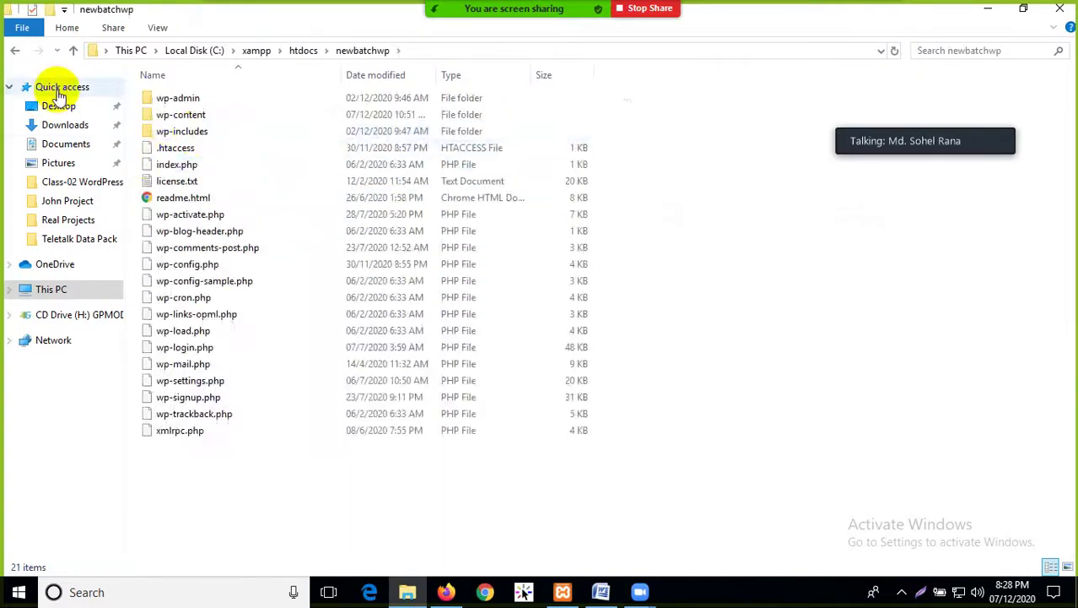
{"action": "left_click", "coordinate": [15, 52]}
Copy the newbatchwp folder's name without renaming it, and return to Firefox
{"action": "left_click", "coordinate": [209, 135]}
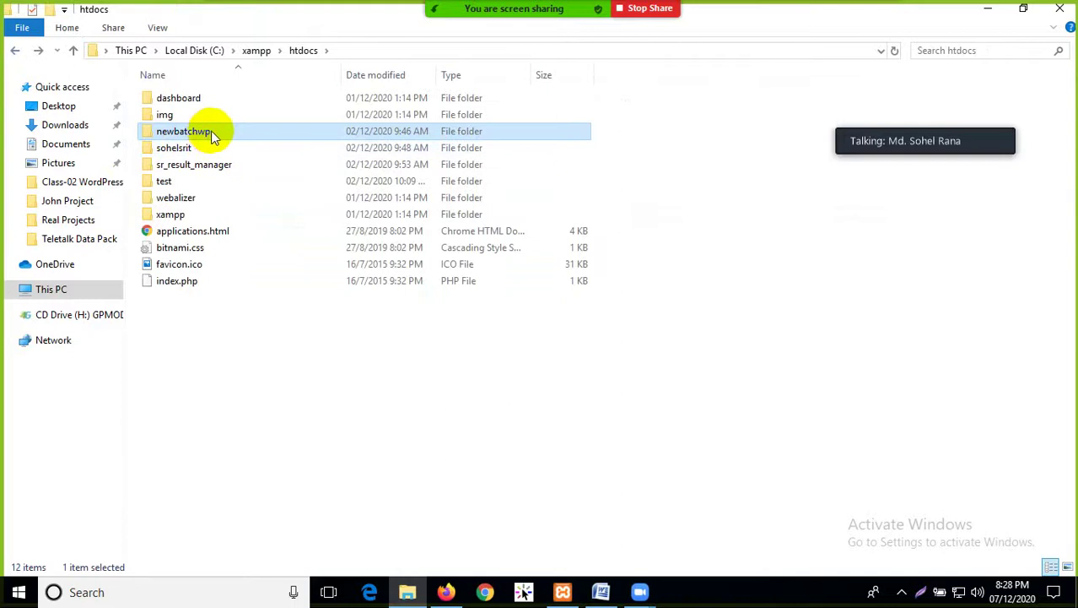
{"action": "left_click", "coordinate": [211, 135]}
{"action": "right_click", "coordinate": [190, 128]}
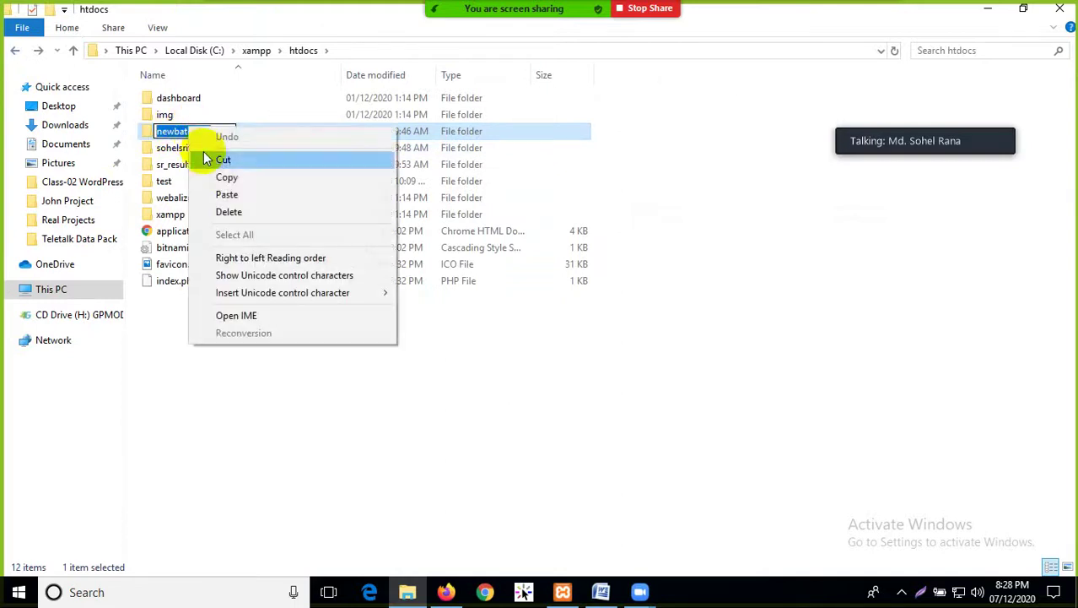
{"action": "left_click", "coordinate": [227, 177]}
{"action": "left_click", "coordinate": [281, 390]}
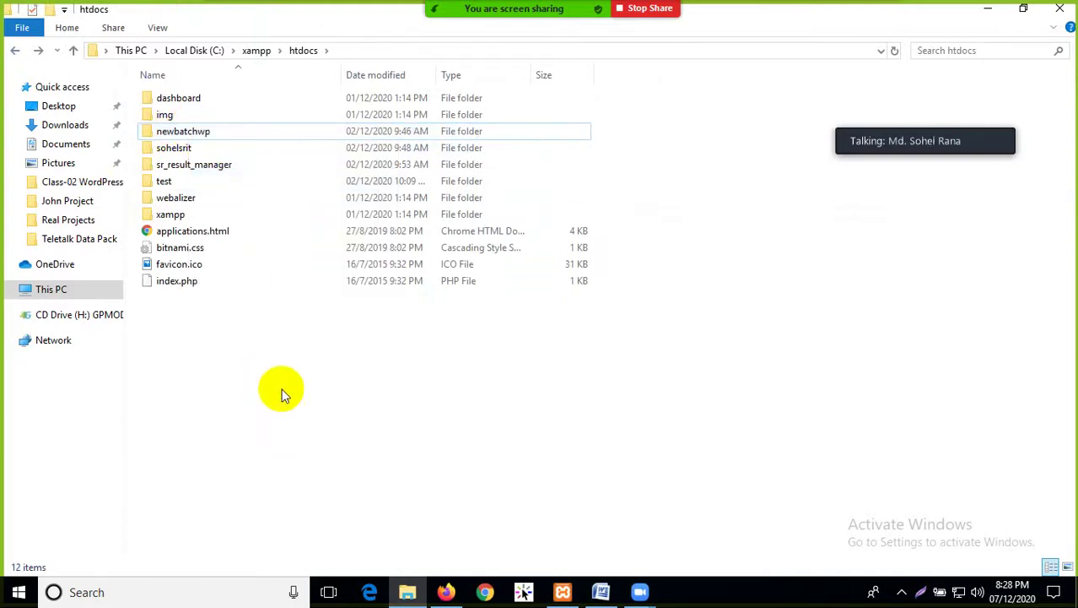
{"action": "left_click", "coordinate": [447, 592]}
Paste newbatchwp after localhost/ to load the local site, then bring up XAMPP Control Panel
{"action": "right_click", "coordinate": [297, 44]}
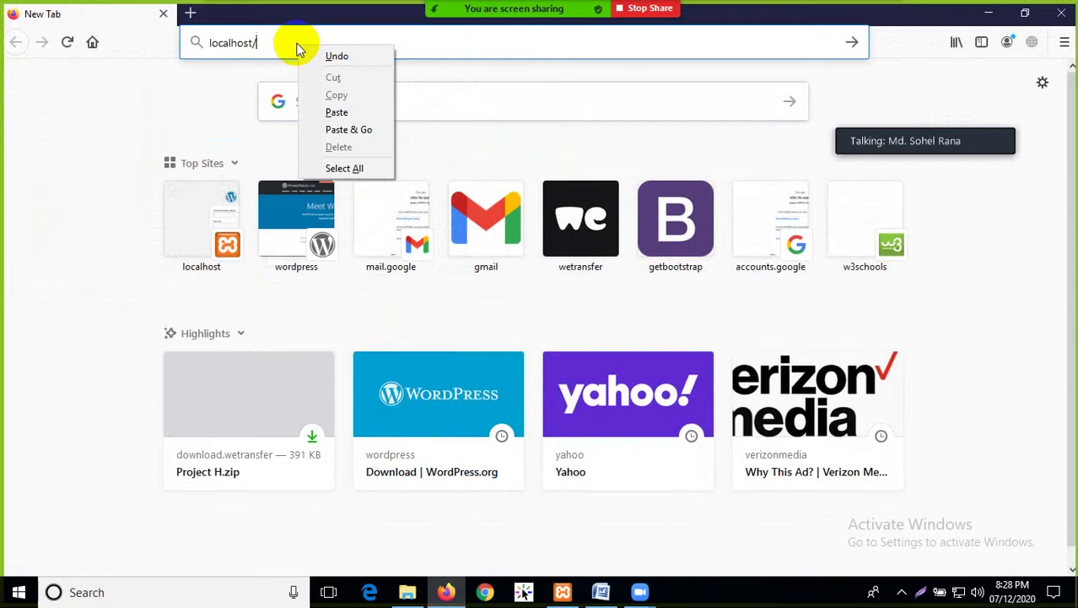
{"action": "left_click", "coordinate": [336, 113]}
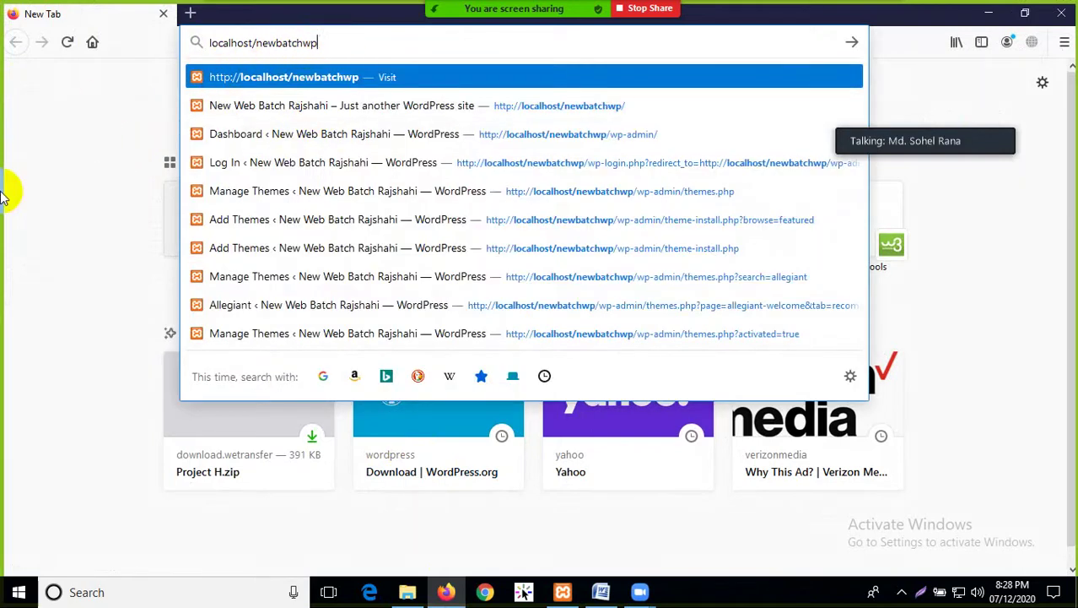
{"action": "key", "text": "Return"}
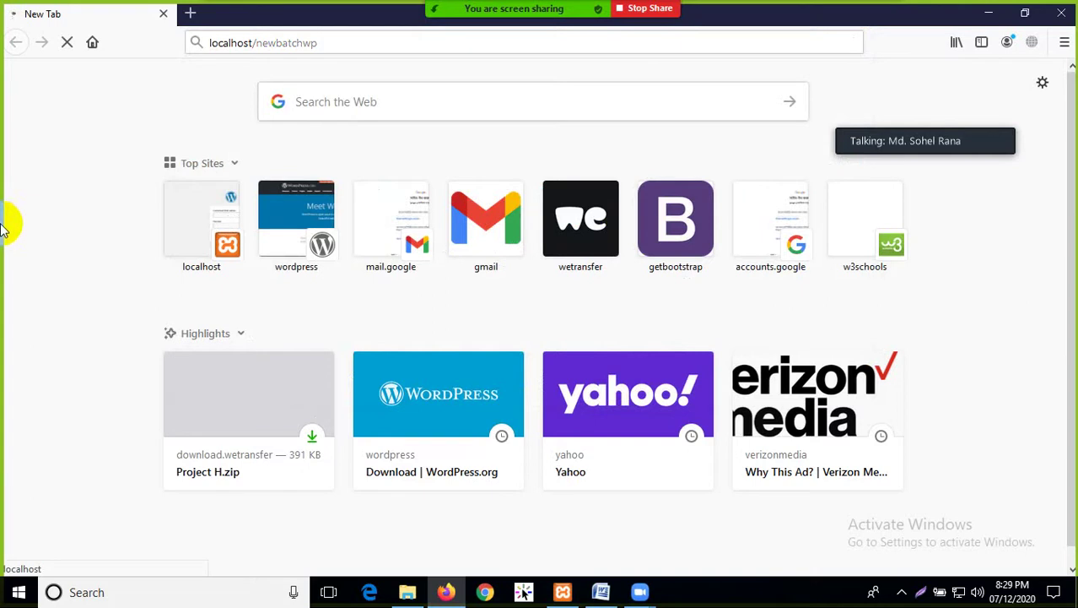
{"action": "left_click", "coordinate": [562, 592]}
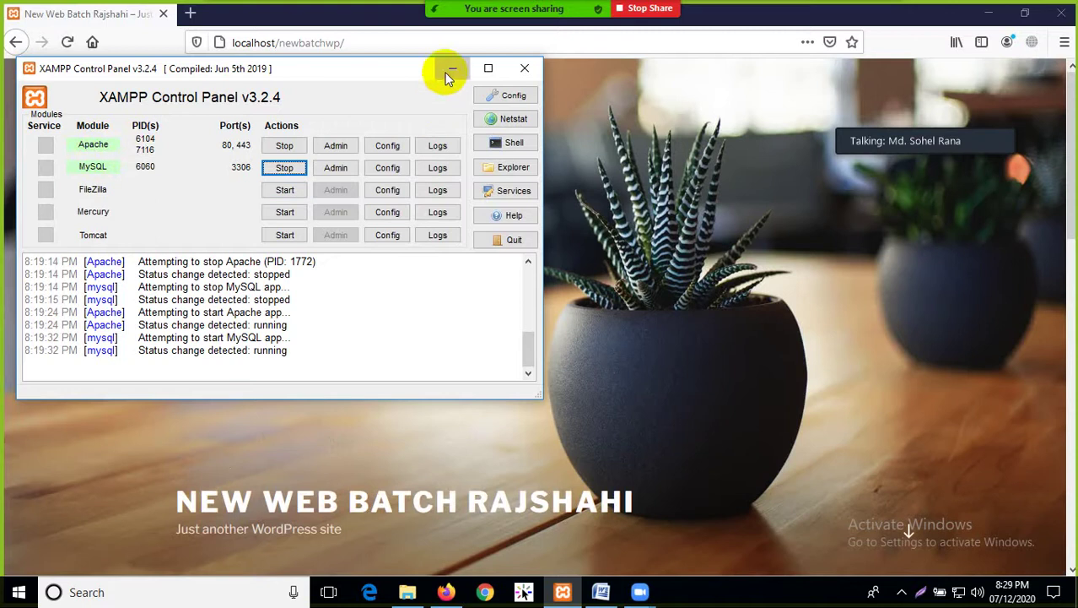
Minimize XAMPP and scroll through the newbatchwp home page
{"action": "left_click", "coordinate": [451, 71]}
{"action": "scroll", "coordinate": [424, 315], "scroll_direction": "down", "scroll_amount": 10}
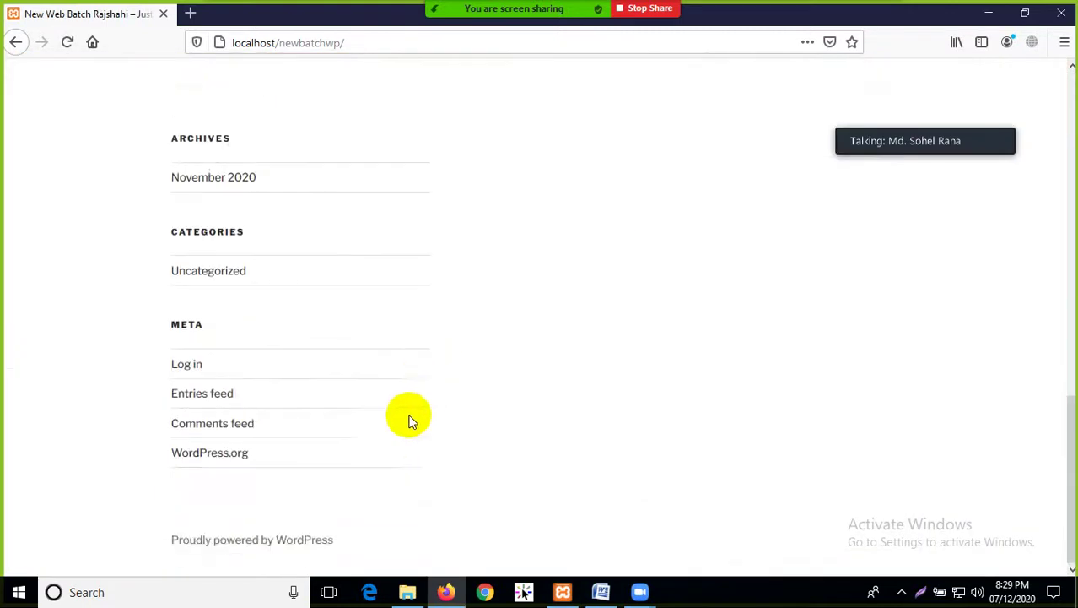
{"action": "scroll", "coordinate": [407, 434], "scroll_direction": "up", "scroll_amount": 10}
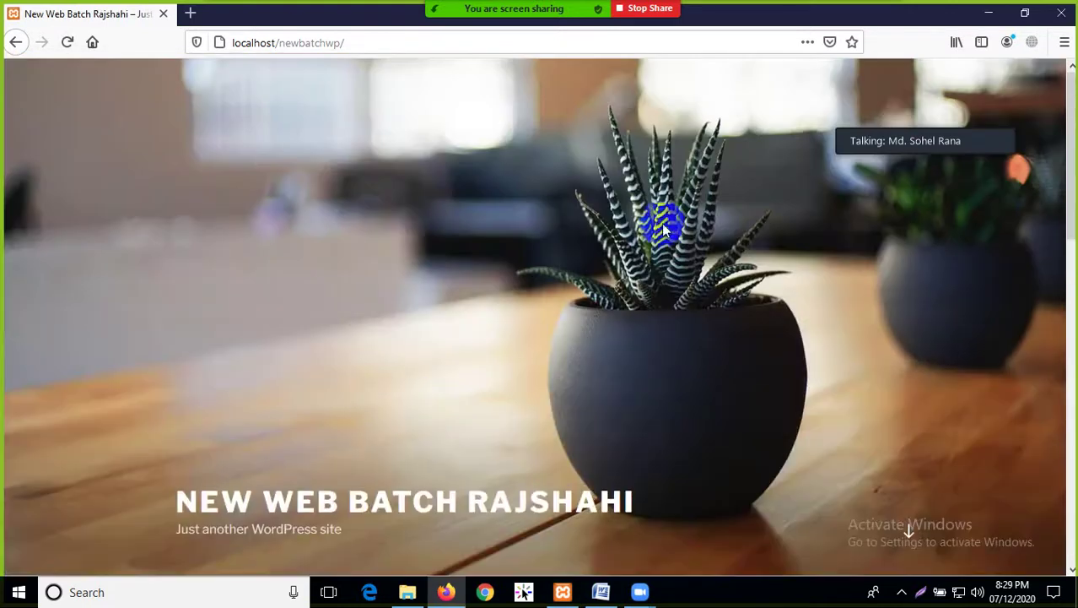
{"action": "scroll", "coordinate": [522, 380], "scroll_direction": "down", "scroll_amount": 4}
{"action": "scroll", "coordinate": [507, 388], "scroll_direction": "up", "scroll_amount": 4}
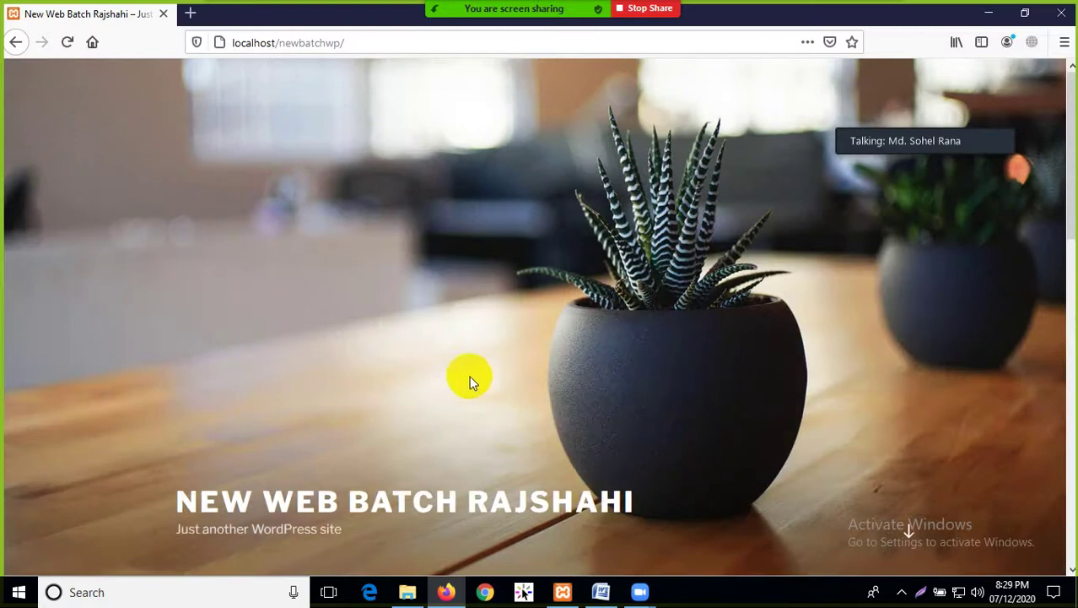
{"action": "scroll", "coordinate": [466, 383], "scroll_direction": "down", "scroll_amount": 4}
{"action": "scroll", "coordinate": [467, 396], "scroll_direction": "up", "scroll_amount": 4}
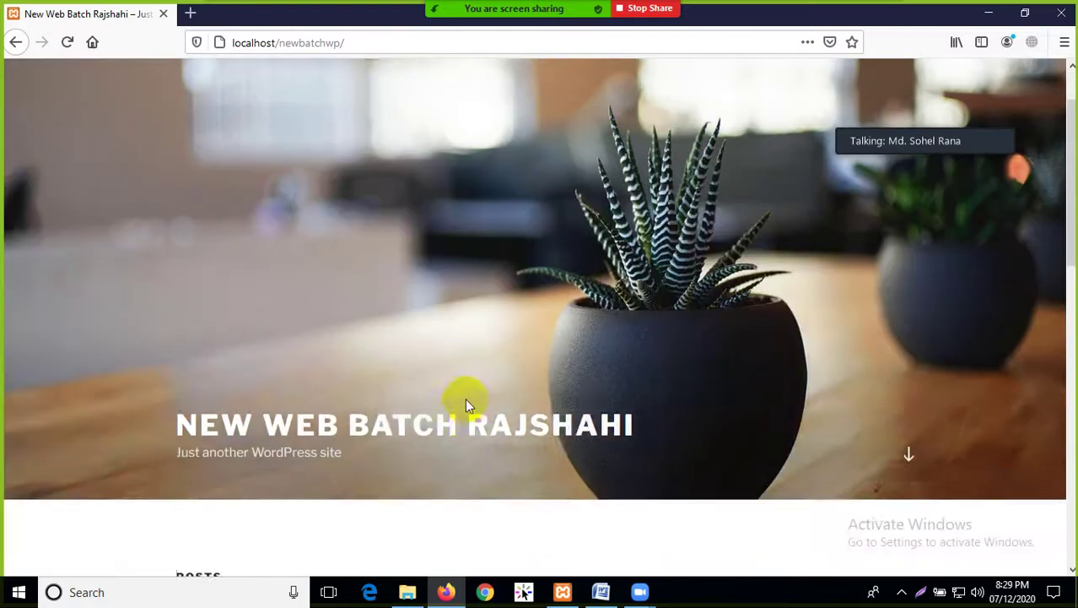
Try appending wp-admin to the address, then remove it and reload the plain site
{"action": "left_click", "coordinate": [377, 42]}
{"action": "left_click", "coordinate": [424, 42]}
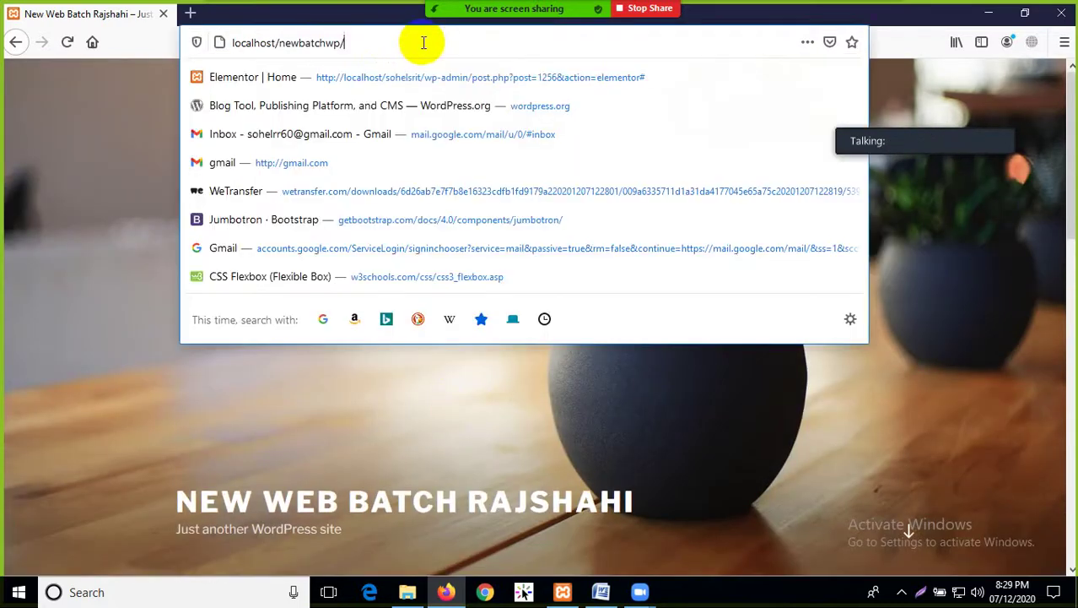
{"action": "type", "text": "wp"}
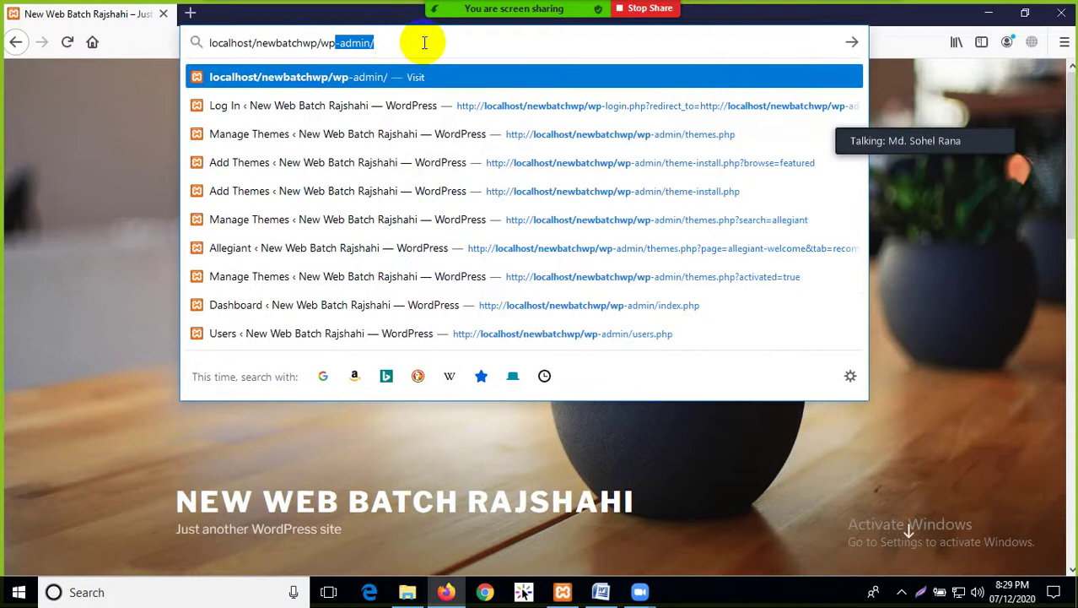
{"action": "type", "text": "-a"}
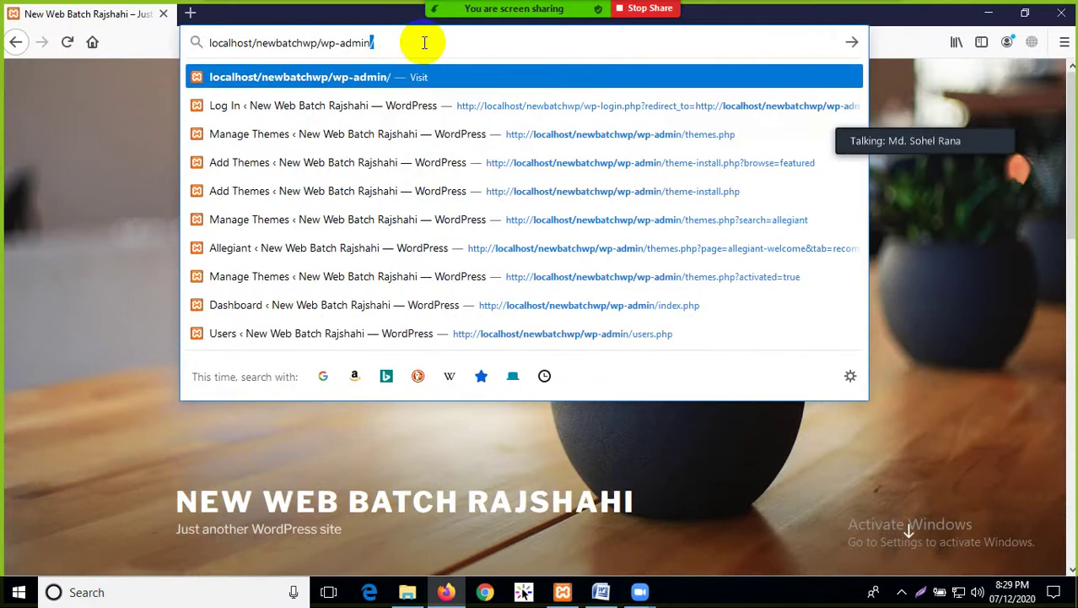
{"action": "type", "text": "dmin"}
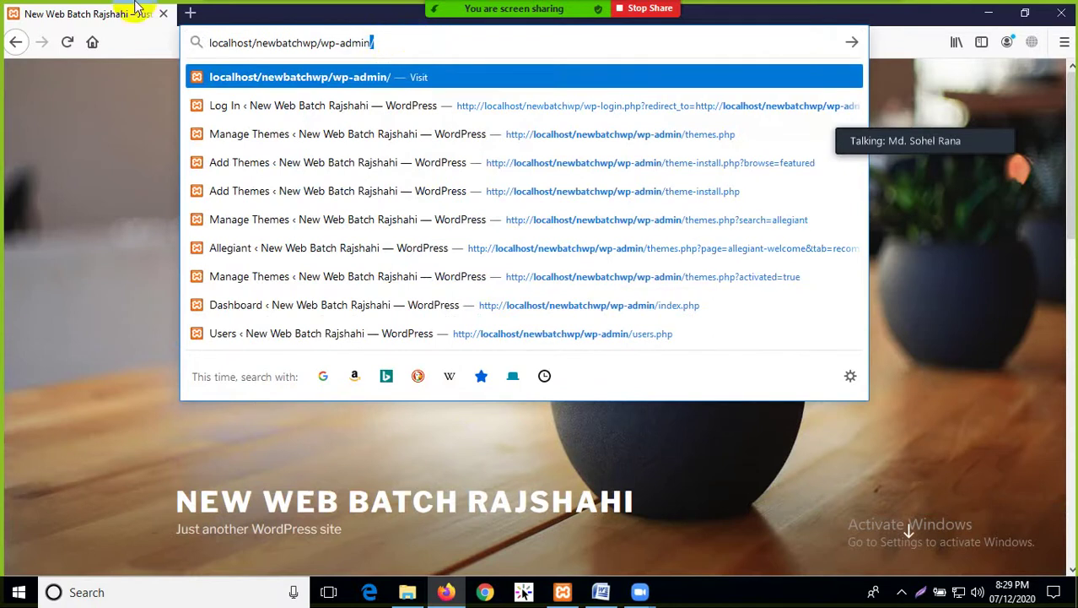
{"action": "left_click_drag", "start_coordinate": [319, 42], "coordinate": [385, 44]}
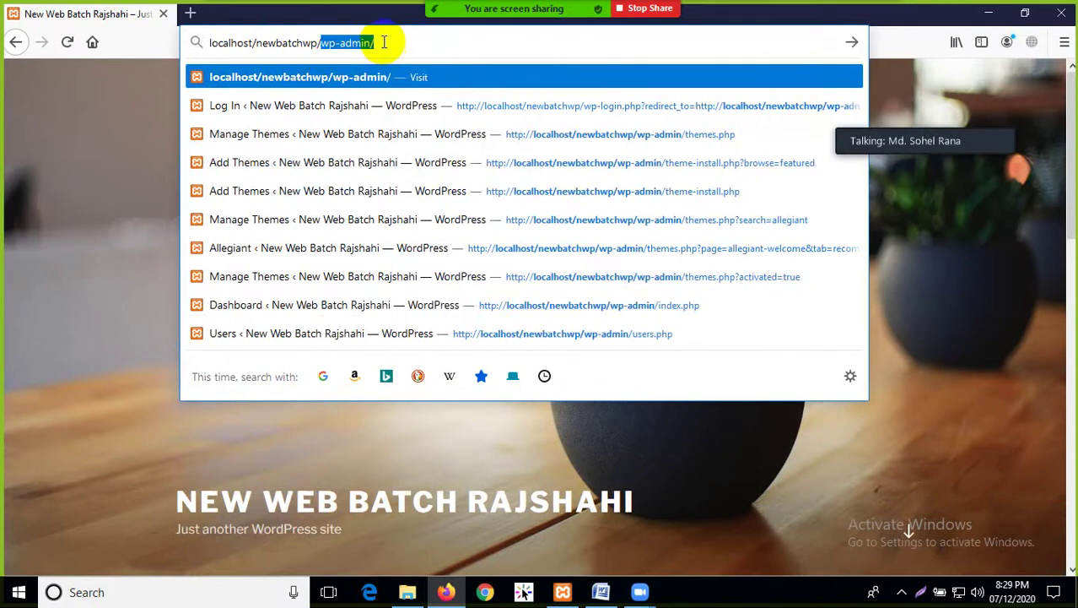
{"action": "key", "text": "BackSpace"}
{"action": "key", "text": "Return"}
Go to localhost/newbatchwp/wp-admin/ to reach the WordPress login page
{"action": "scroll", "coordinate": [857, 372], "scroll_direction": "down", "scroll_amount": 10}
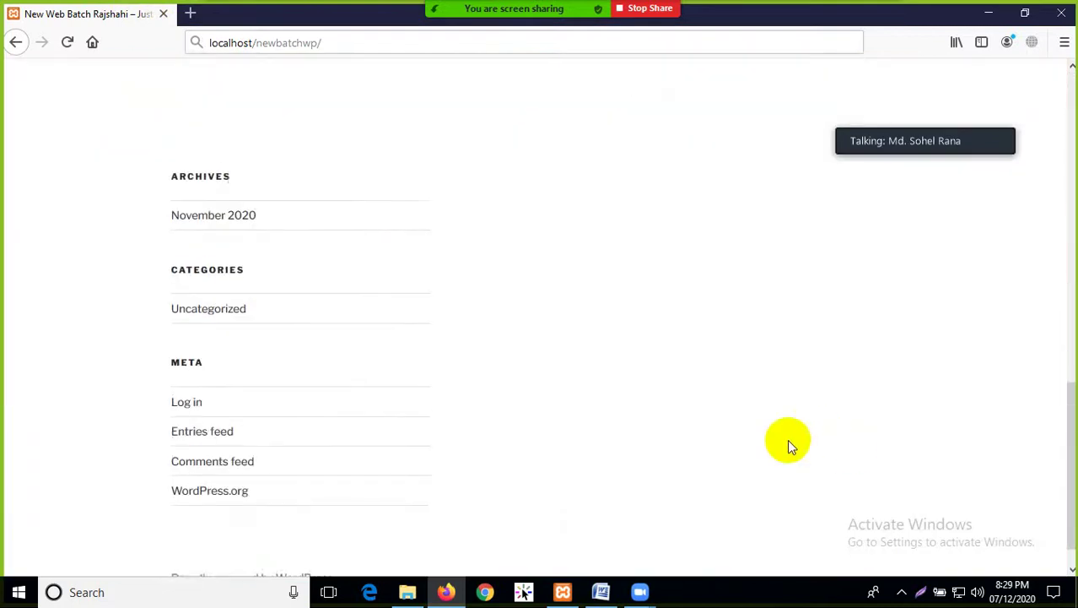
{"action": "scroll", "coordinate": [726, 446], "scroll_direction": "up", "scroll_amount": 15}
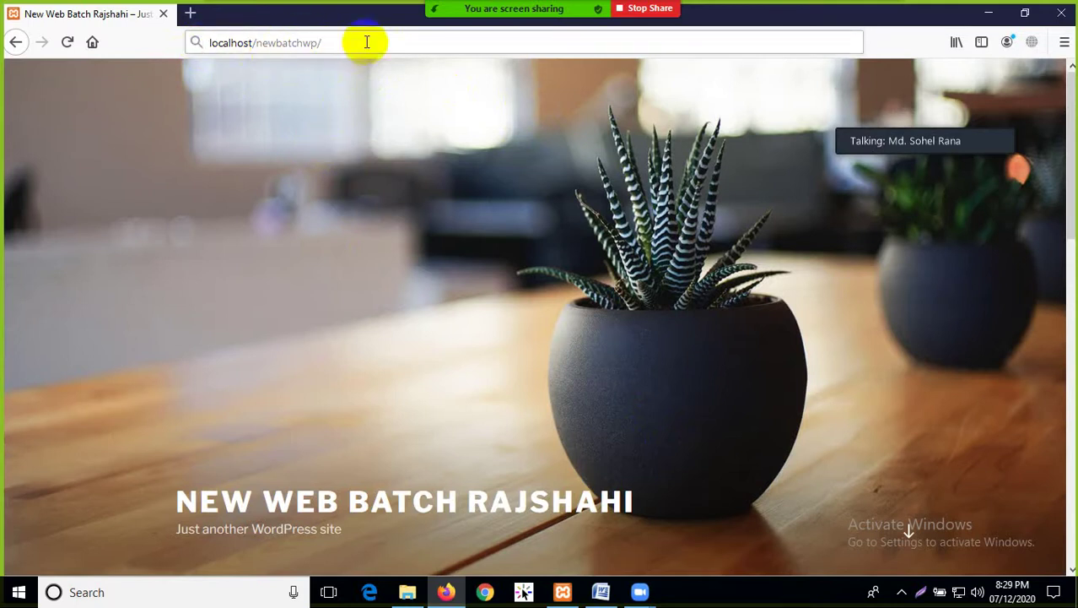
{"action": "left_click", "coordinate": [367, 41]}
{"action": "left_click", "coordinate": [405, 38]}
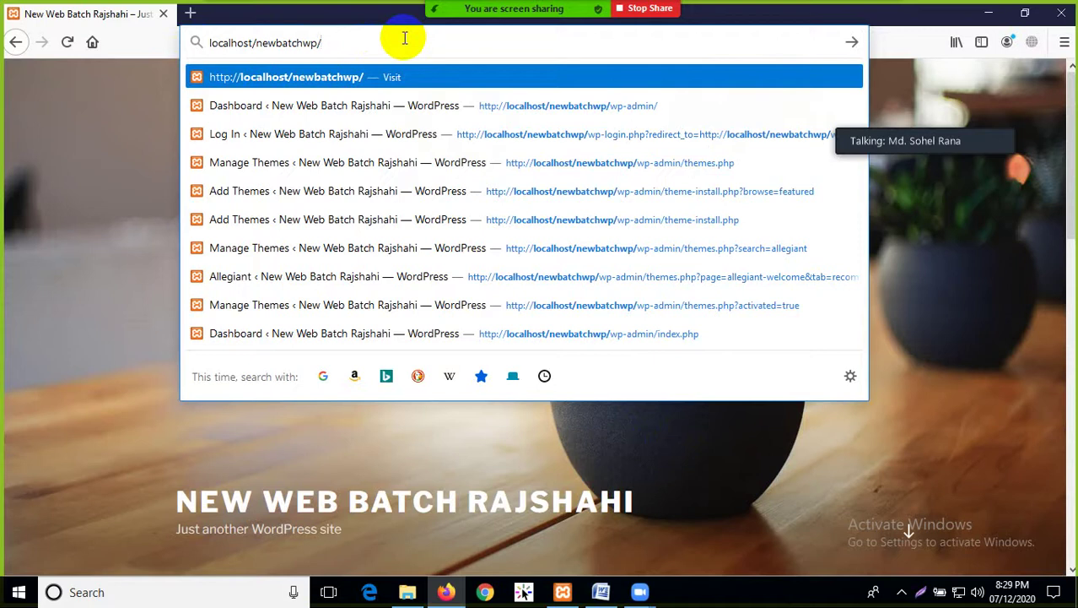
{"action": "type", "text": "wp-adm"}
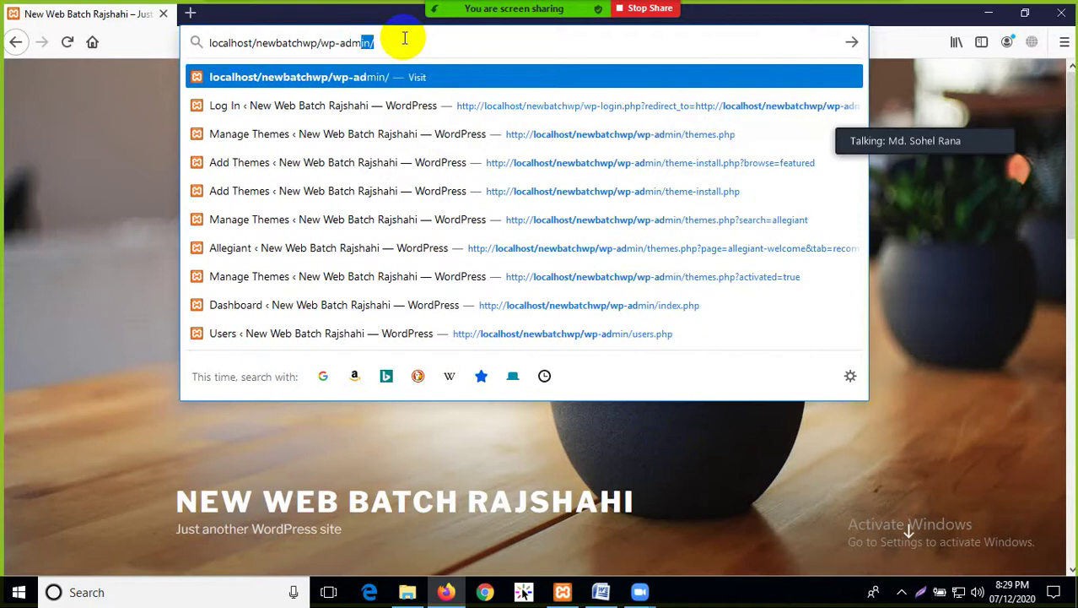
{"action": "type", "text": "in/"}
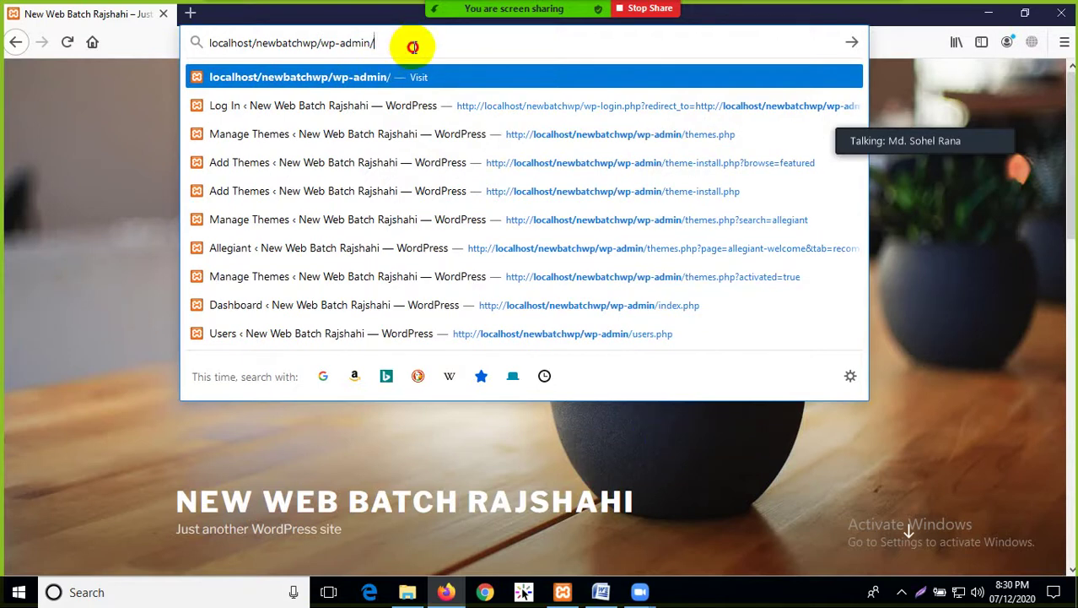
{"action": "key", "text": "Return"}
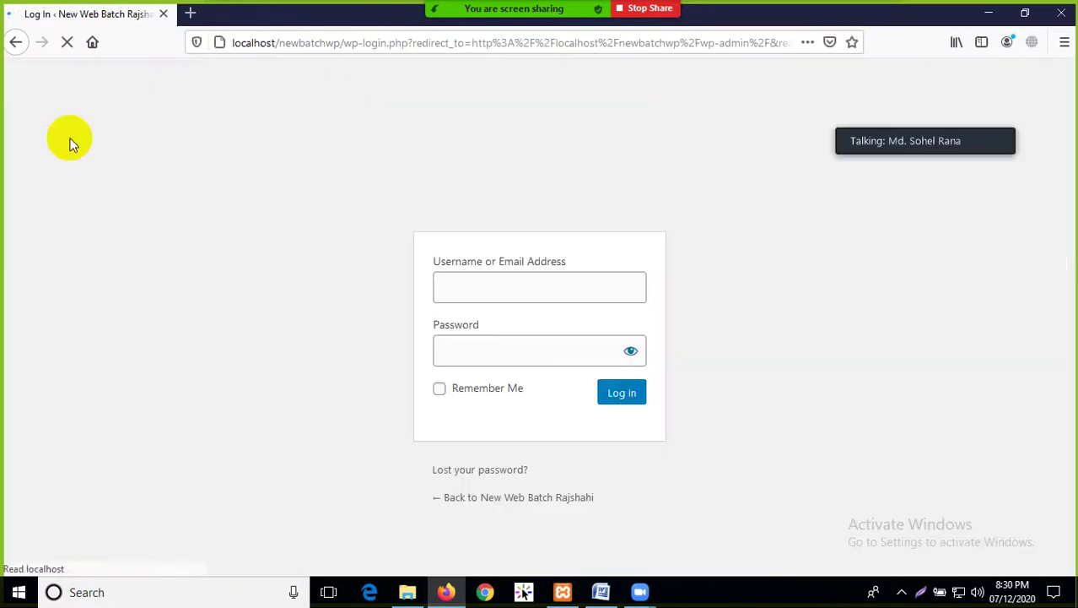
Log in with username admin and the account password to reach the Dashboard
{"action": "left_click", "coordinate": [242, 167]}
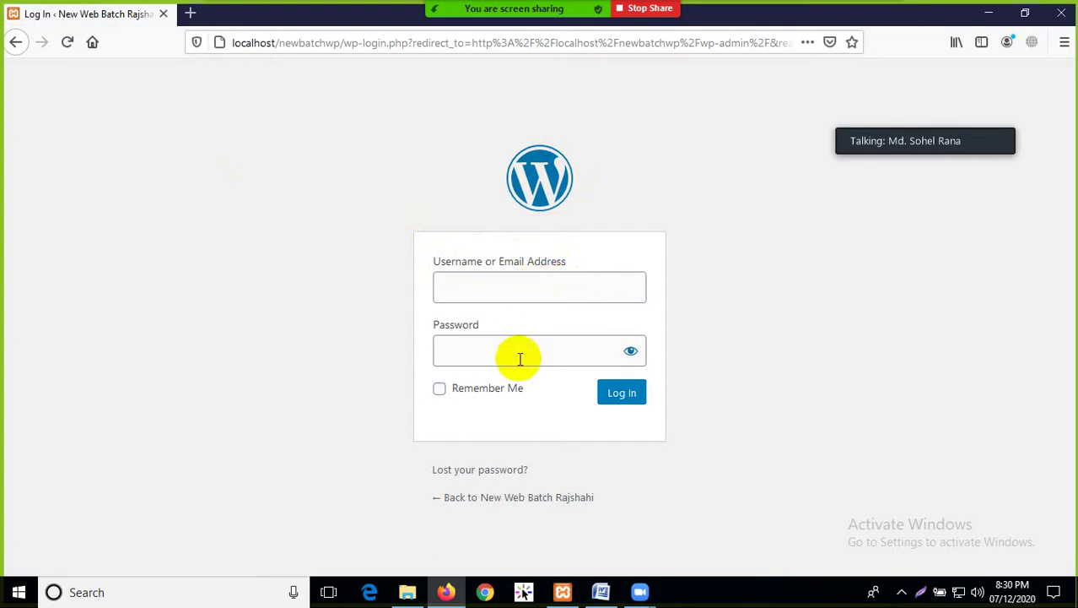
{"action": "left_click", "coordinate": [517, 293]}
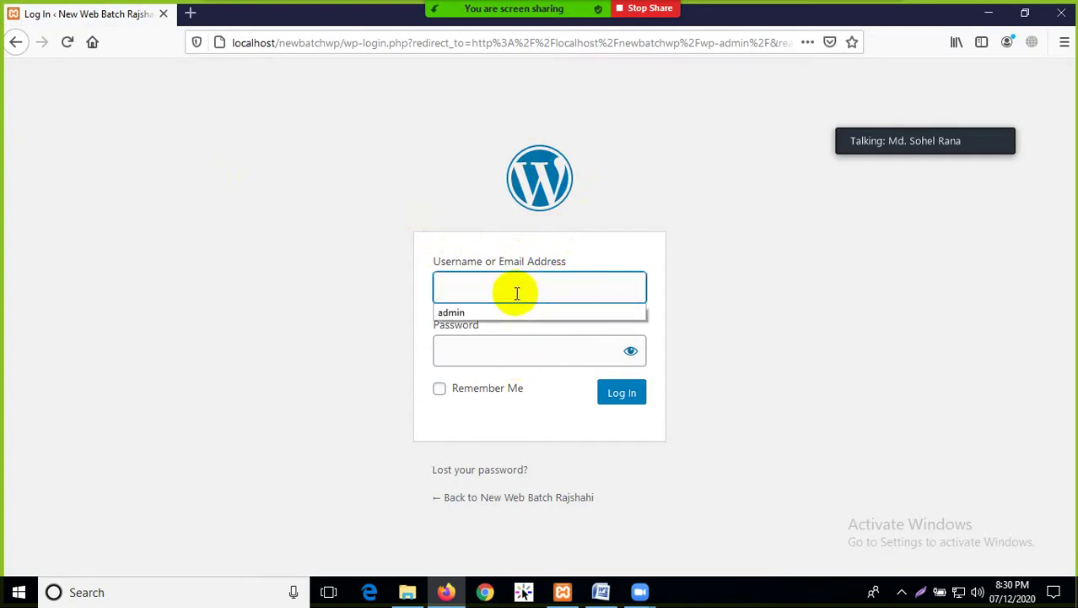
{"action": "left_click", "coordinate": [328, 229]}
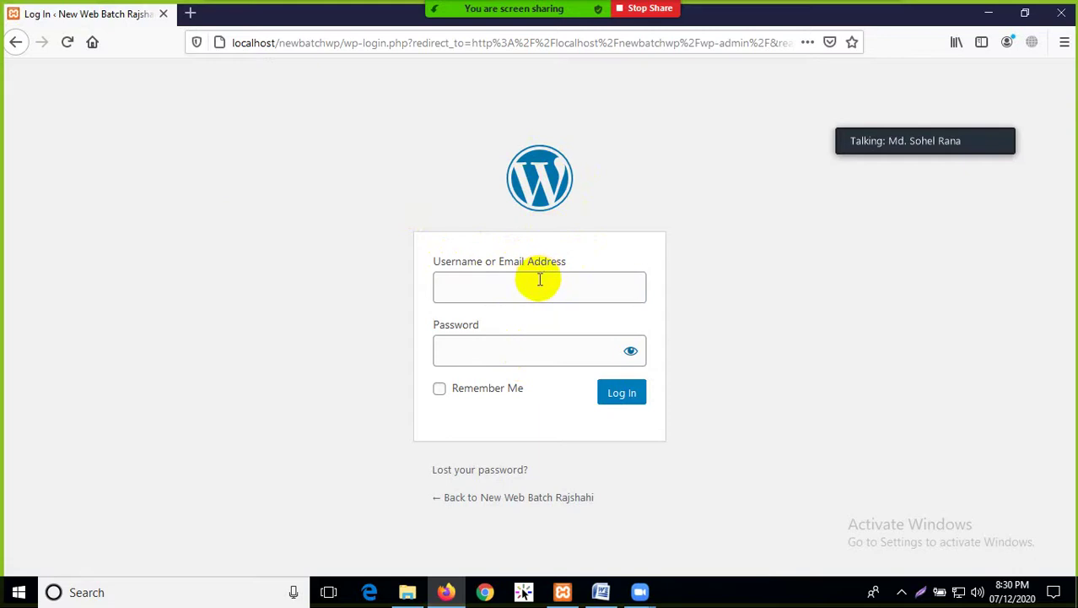
{"action": "left_click", "coordinate": [507, 289]}
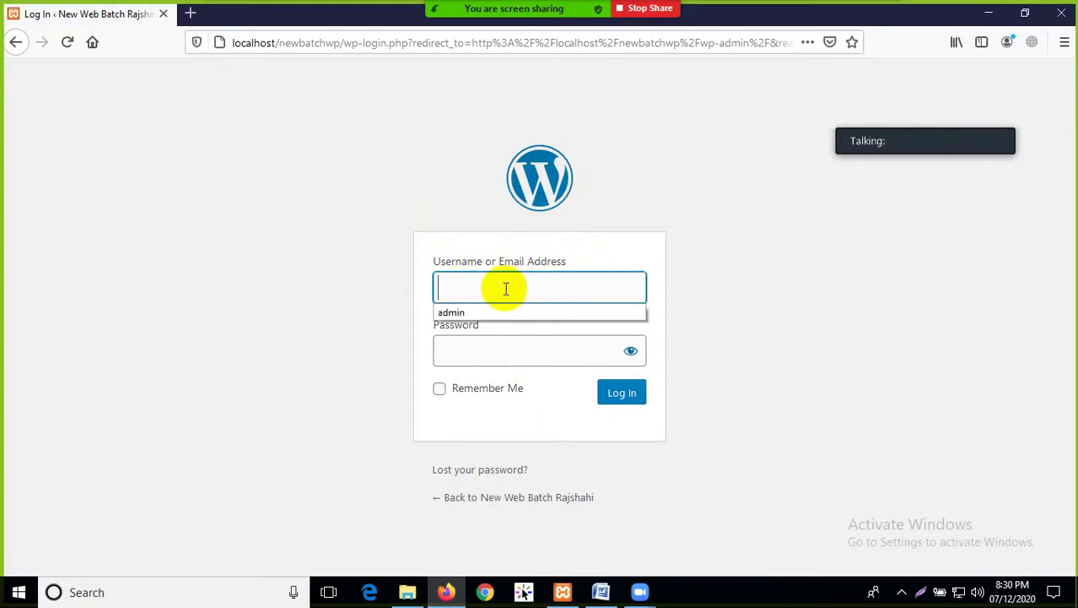
{"action": "left_click", "coordinate": [358, 281]}
{"action": "left_click", "coordinate": [499, 284]}
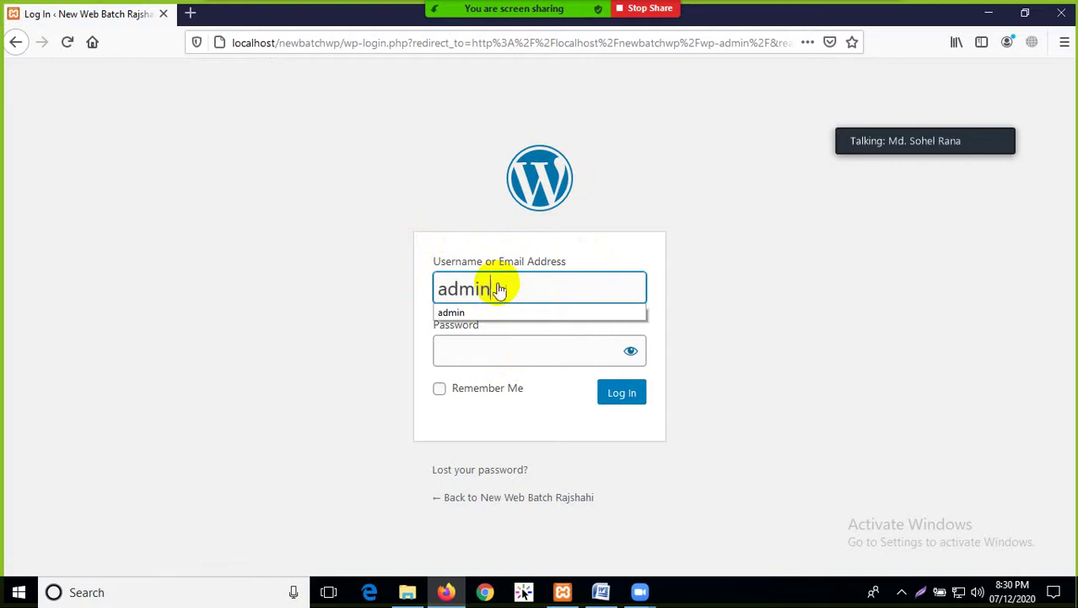
{"action": "type", "text": "admin"}
{"action": "left_click", "coordinate": [327, 294]}
{"action": "left_click", "coordinate": [466, 342]}
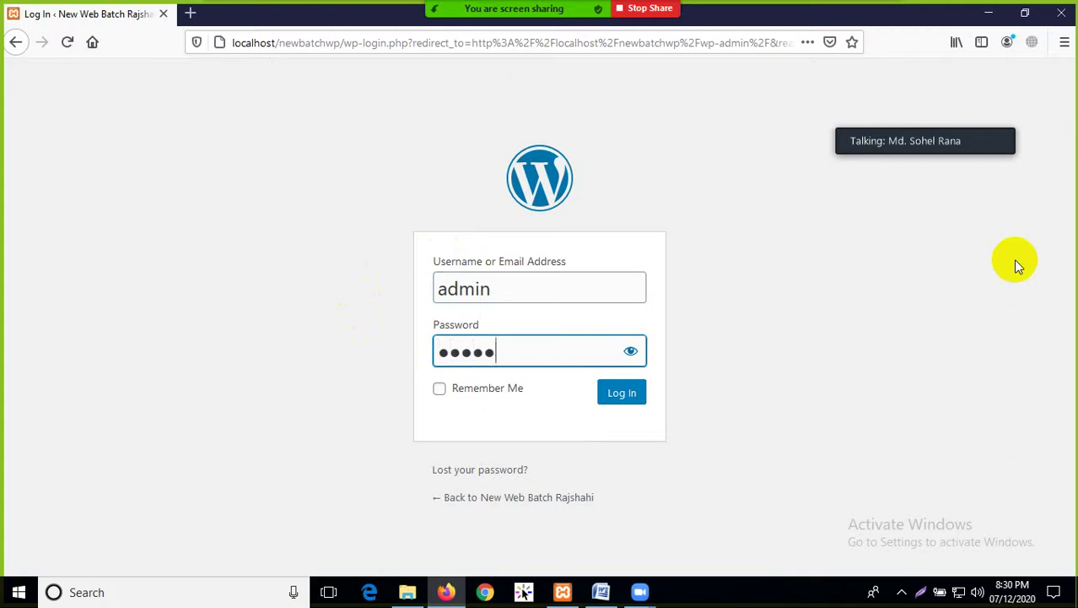
{"action": "left_click", "coordinate": [621, 393]}
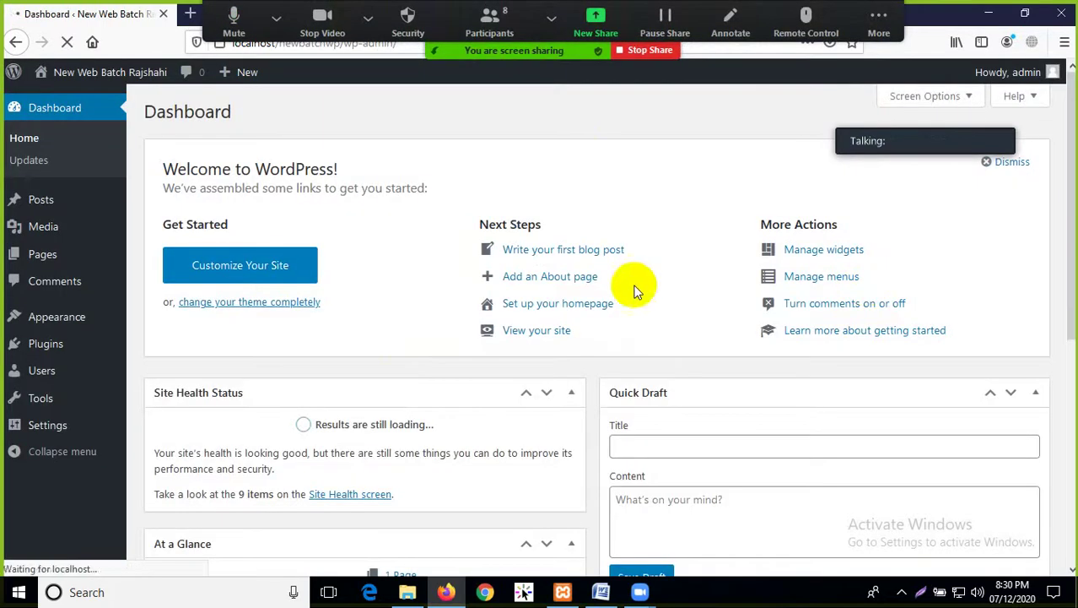
Open the site's front page in a second tab beside the Dashboard
{"action": "scroll", "coordinate": [479, 364], "scroll_direction": "down", "scroll_amount": 3}
{"action": "scroll", "coordinate": [480, 372], "scroll_direction": "down", "scroll_amount": 3}
{"action": "scroll", "coordinate": [477, 374], "scroll_direction": "up", "scroll_amount": 6}
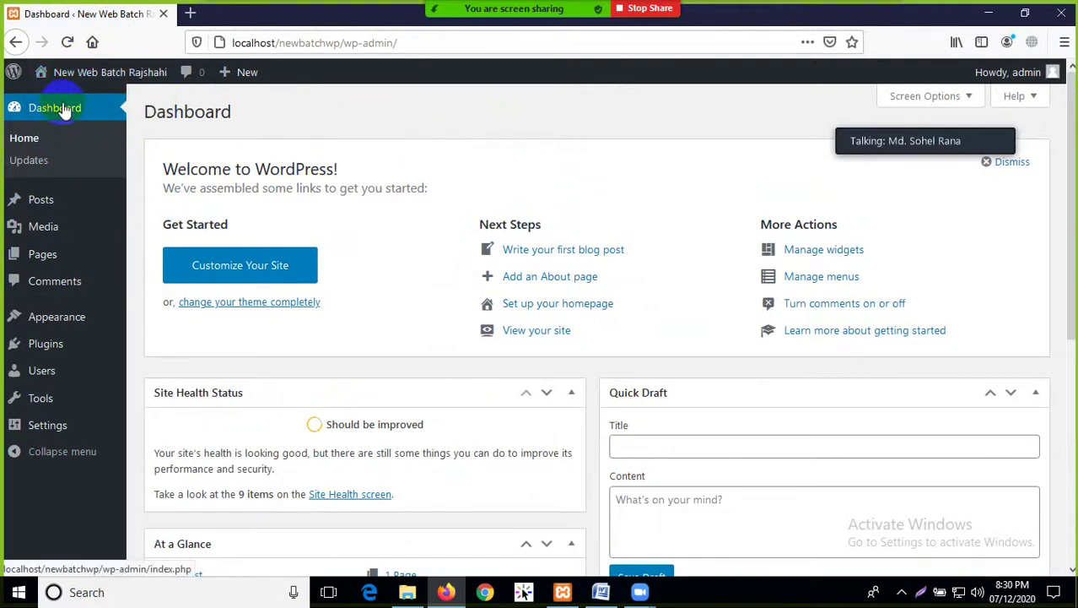
{"action": "mouse_move", "coordinate": [59, 80]}
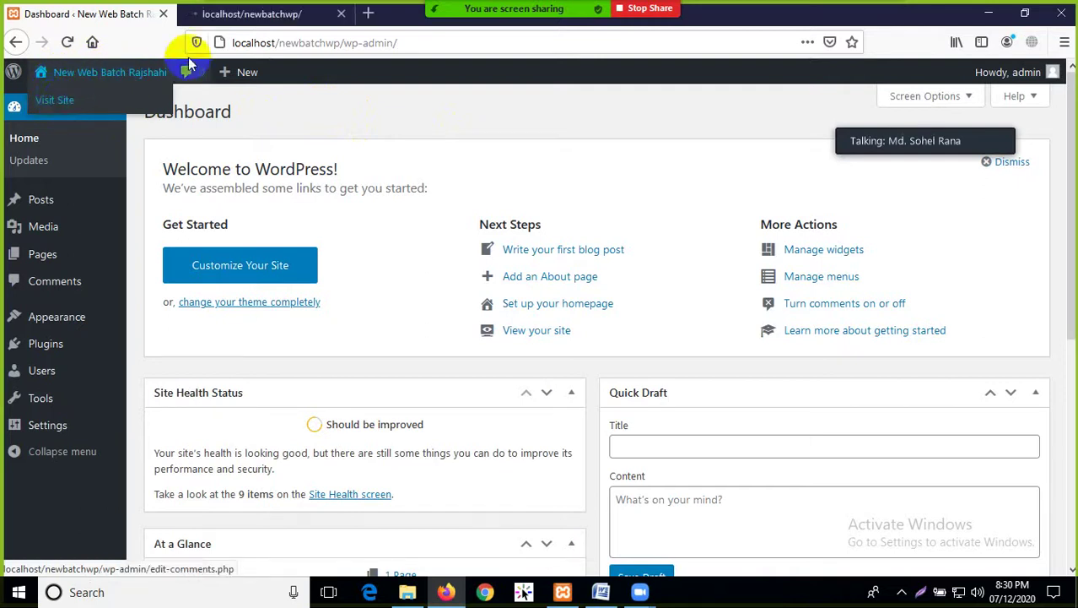
{"action": "left_click", "coordinate": [253, 13]}
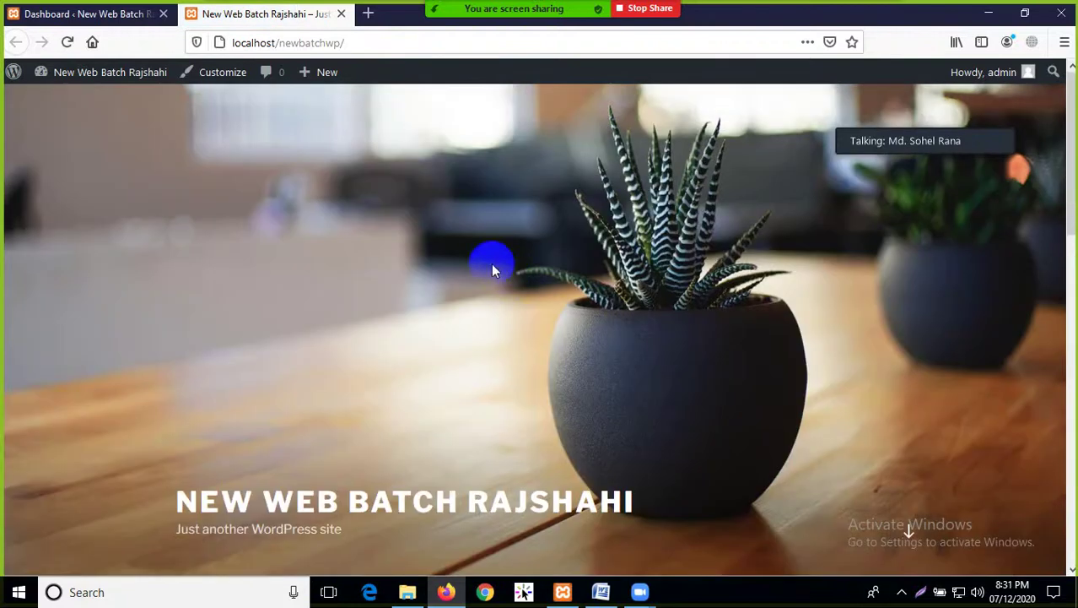
{"action": "left_click", "coordinate": [66, 10]}
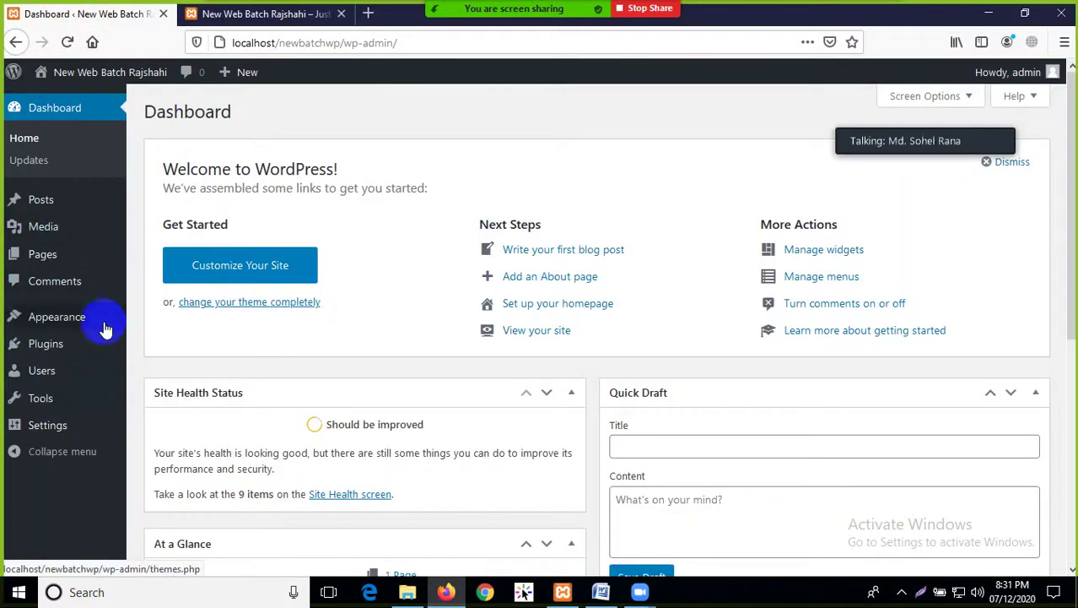
{"action": "left_click", "coordinate": [286, 13]}
Check the current title New Web Batch Rajshahi on the front page, then return to the Dashboard
{"action": "scroll", "coordinate": [516, 309], "scroll_direction": "down", "scroll_amount": 2}
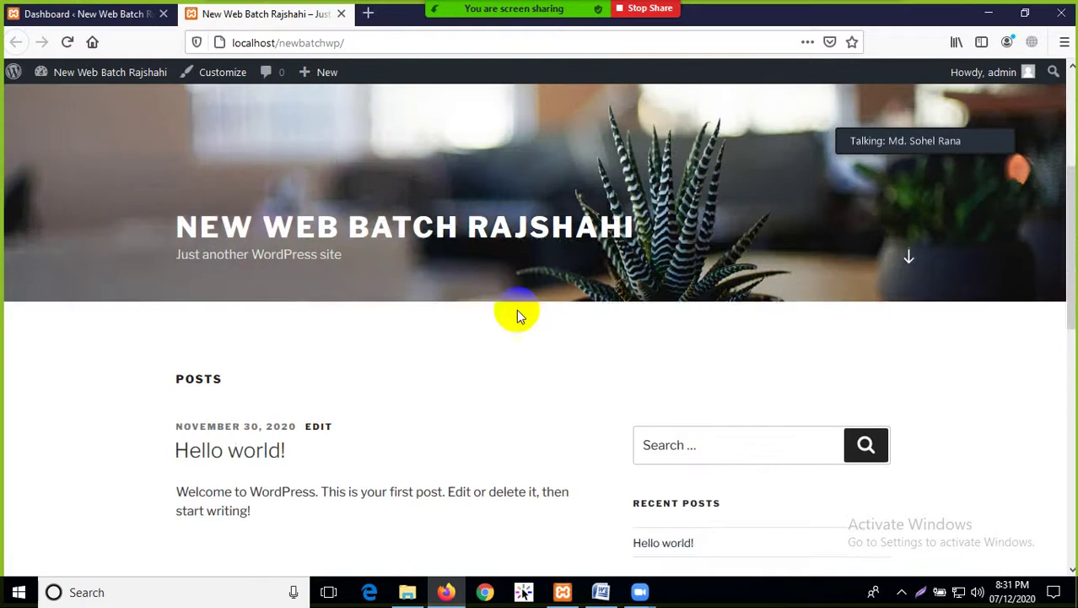
{"action": "scroll", "coordinate": [515, 309], "scroll_direction": "up", "scroll_amount": 3}
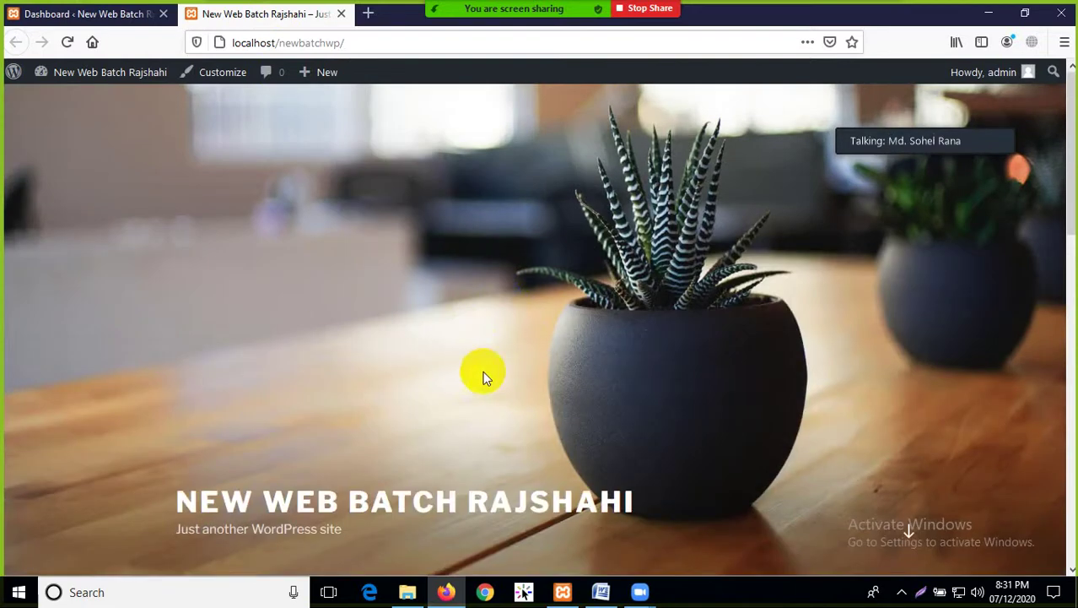
{"action": "scroll", "coordinate": [483, 371], "scroll_direction": "down", "scroll_amount": 2}
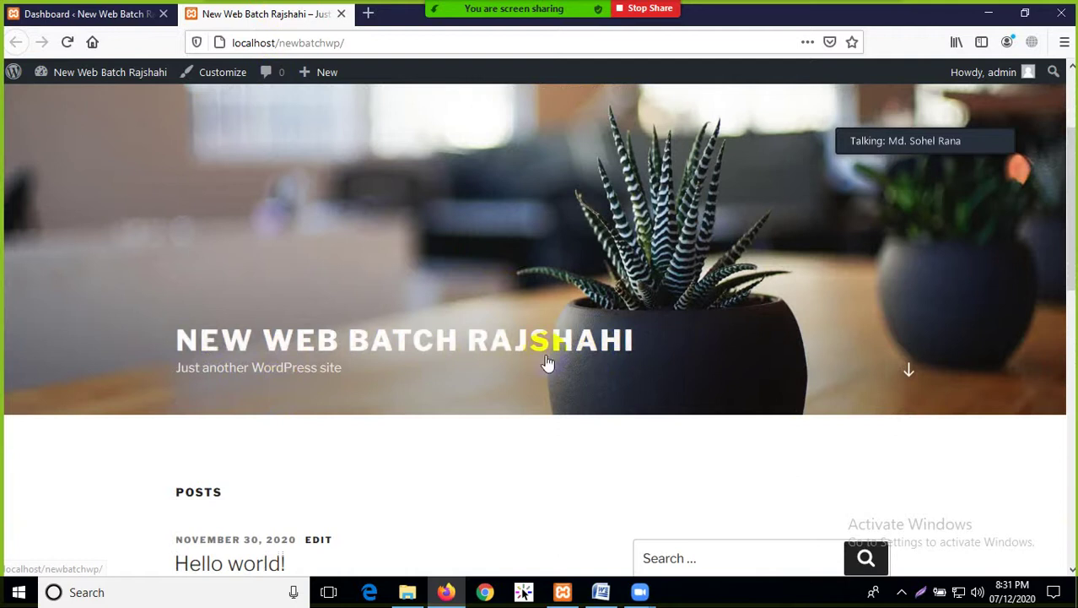
{"action": "left_click", "coordinate": [91, 13]}
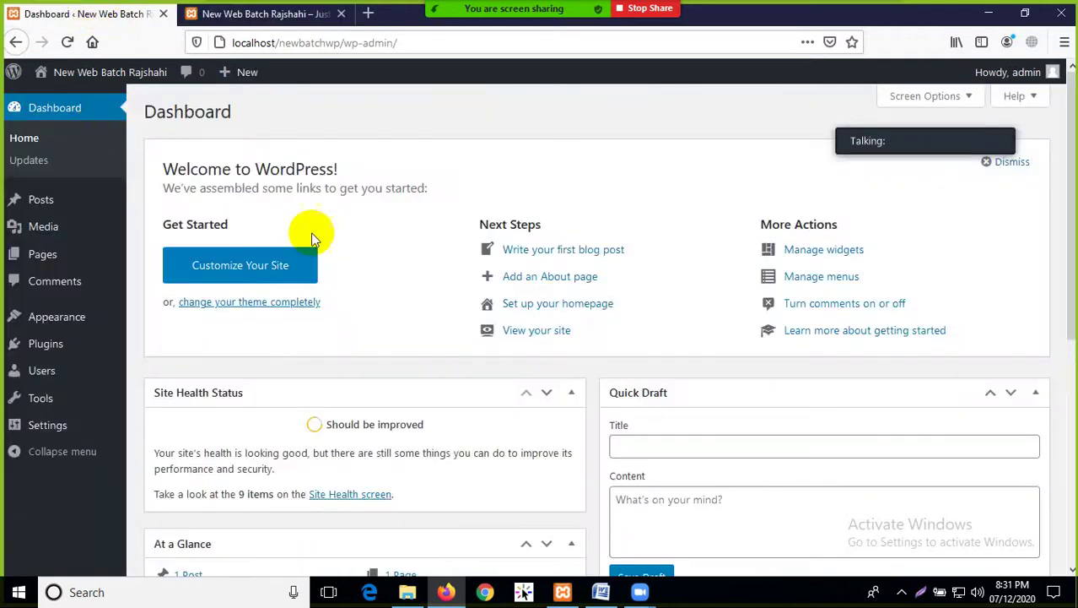
{"action": "left_click", "coordinate": [246, 14]}
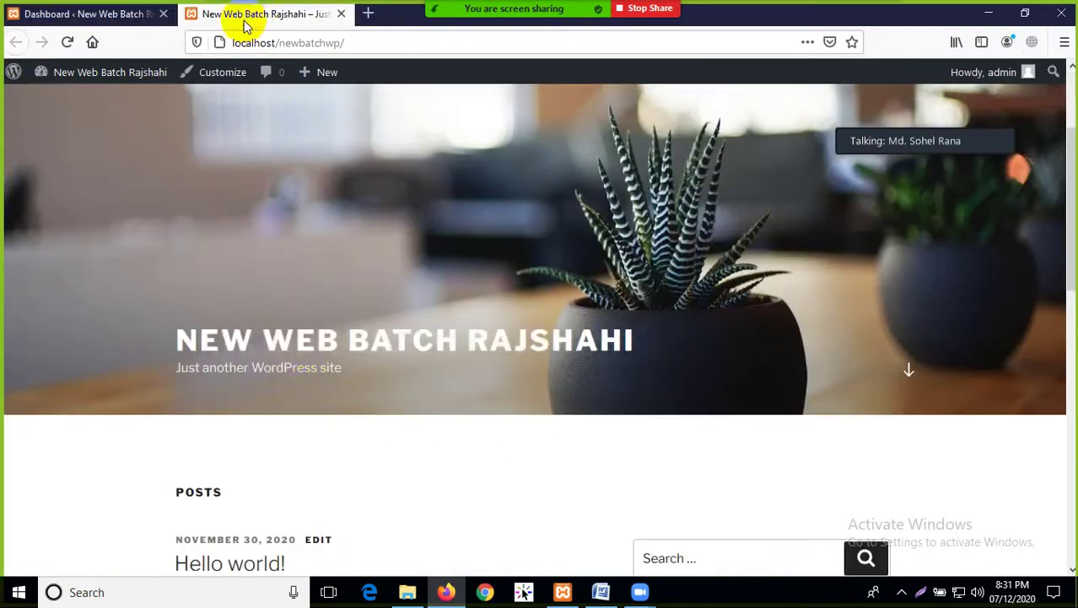
{"action": "left_click", "coordinate": [112, 15]}
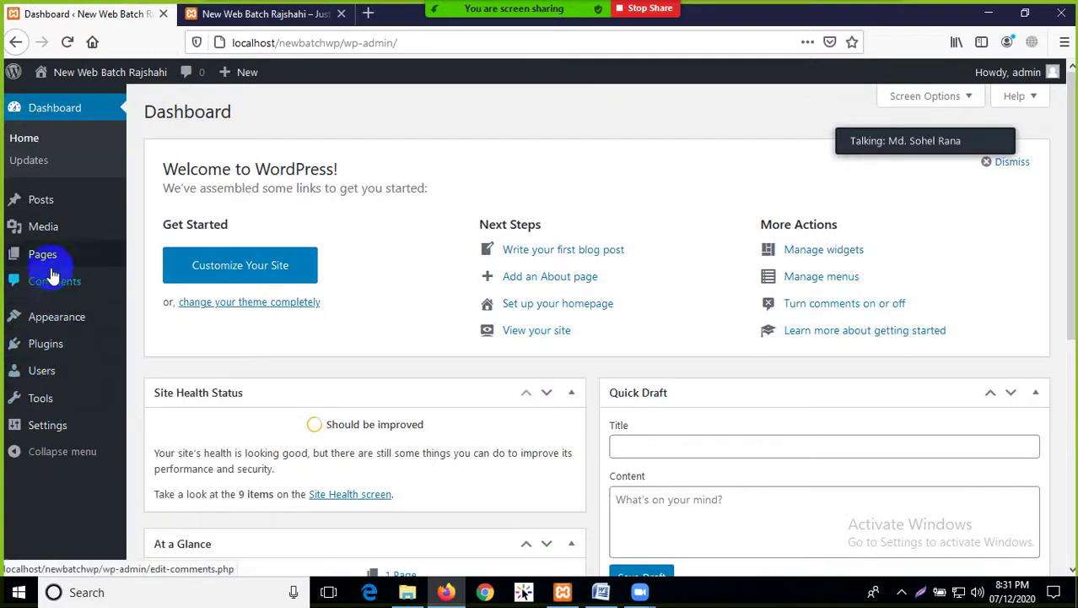
{"action": "scroll", "coordinate": [55, 338], "scroll_direction": "down", "scroll_amount": 1}
{"action": "mouse_move", "coordinate": [52, 426]}
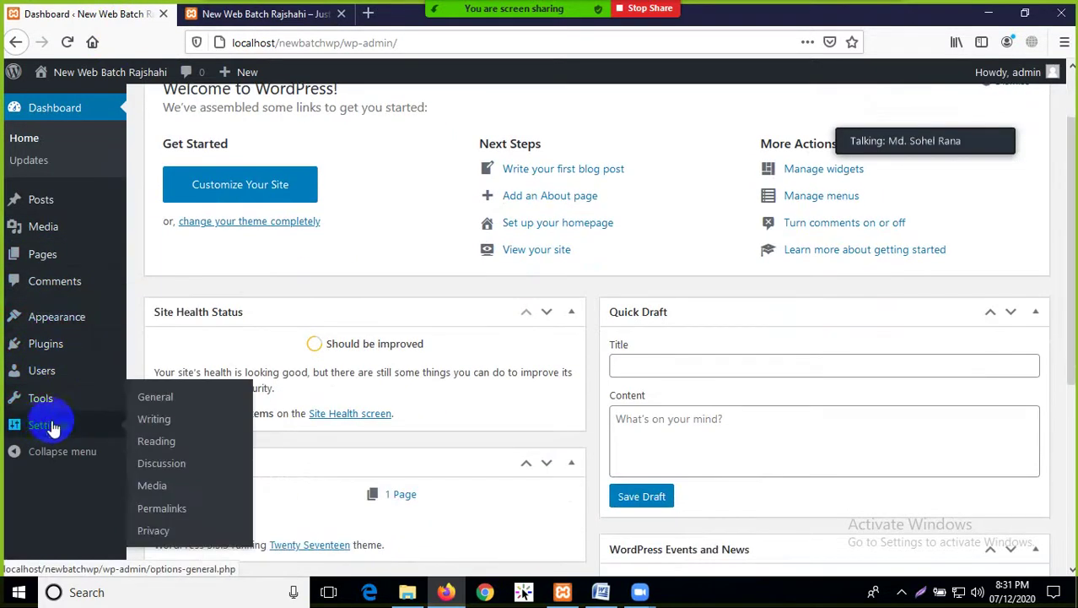
In General Settings, replace the Site Title with 'We are WordPress Developer Group Rajshahi'
{"action": "left_click", "coordinate": [156, 399]}
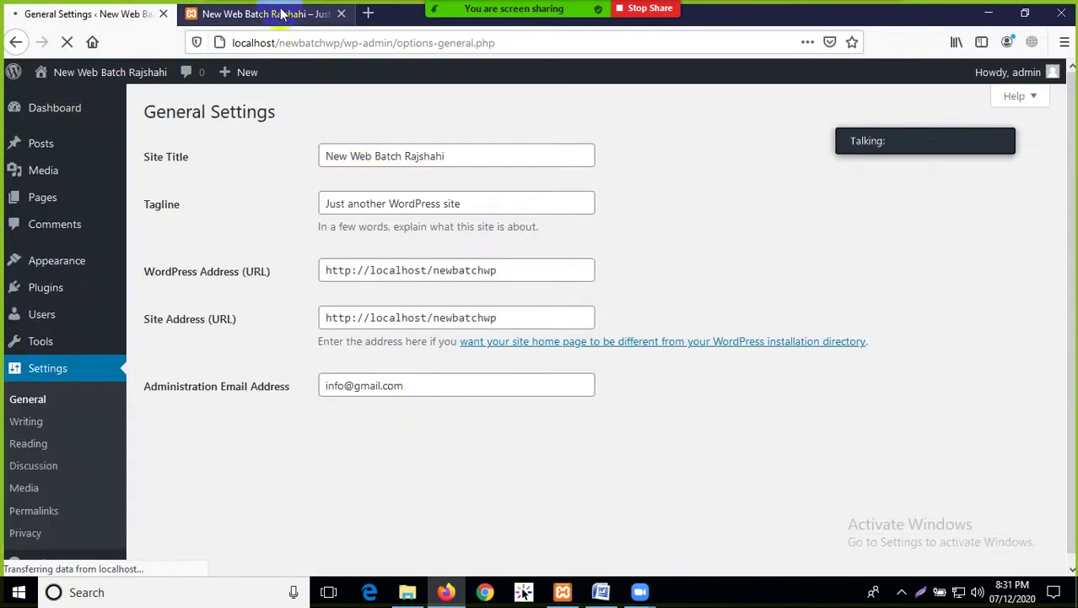
{"action": "left_click", "coordinate": [282, 14]}
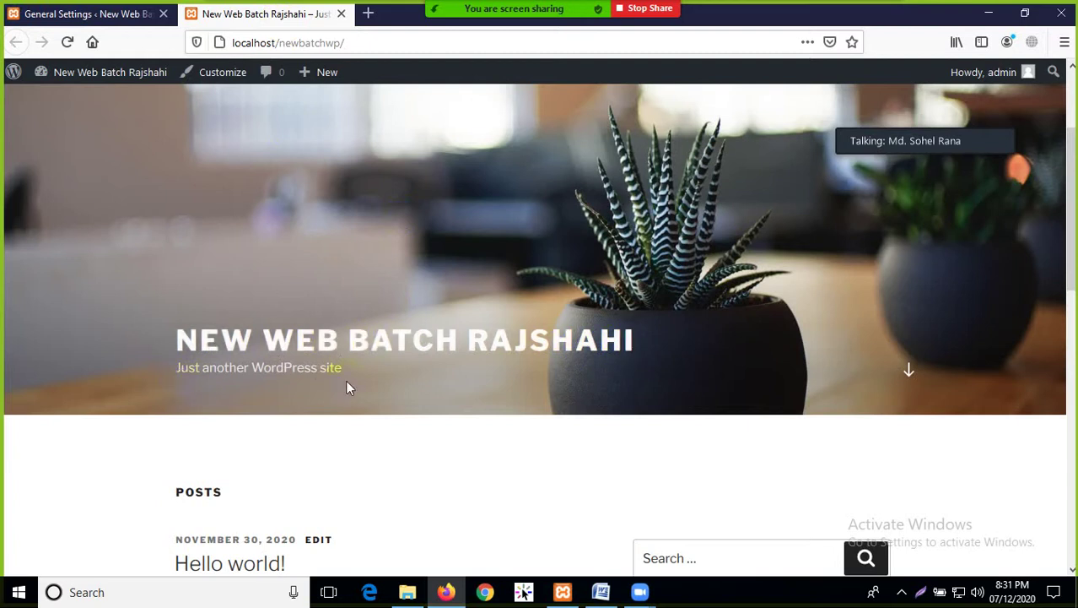
{"action": "left_click", "coordinate": [99, 14]}
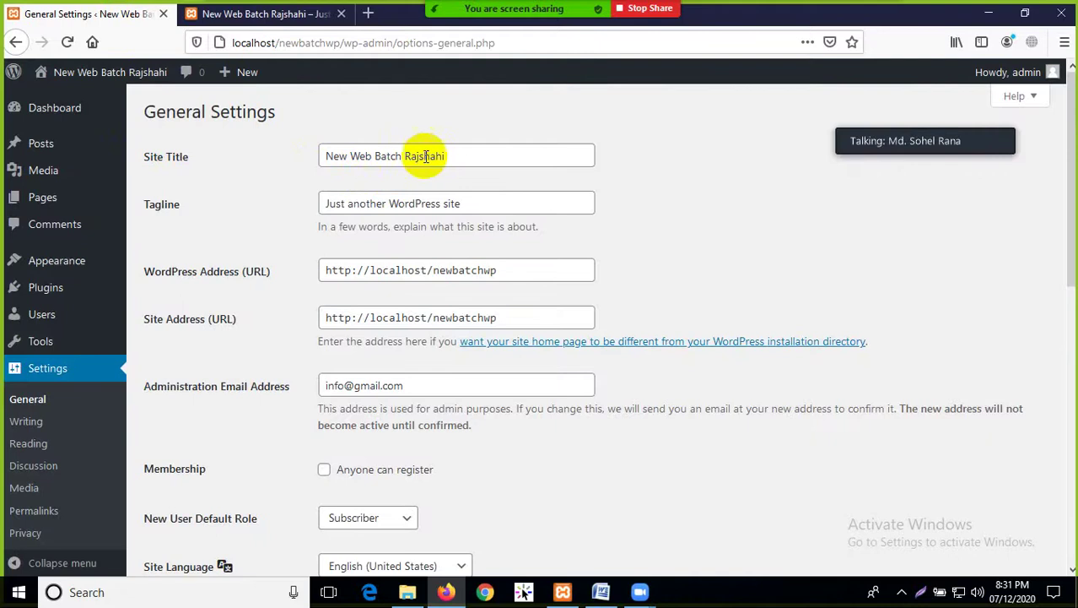
{"action": "left_click_drag", "start_coordinate": [465, 157], "coordinate": [314, 156]}
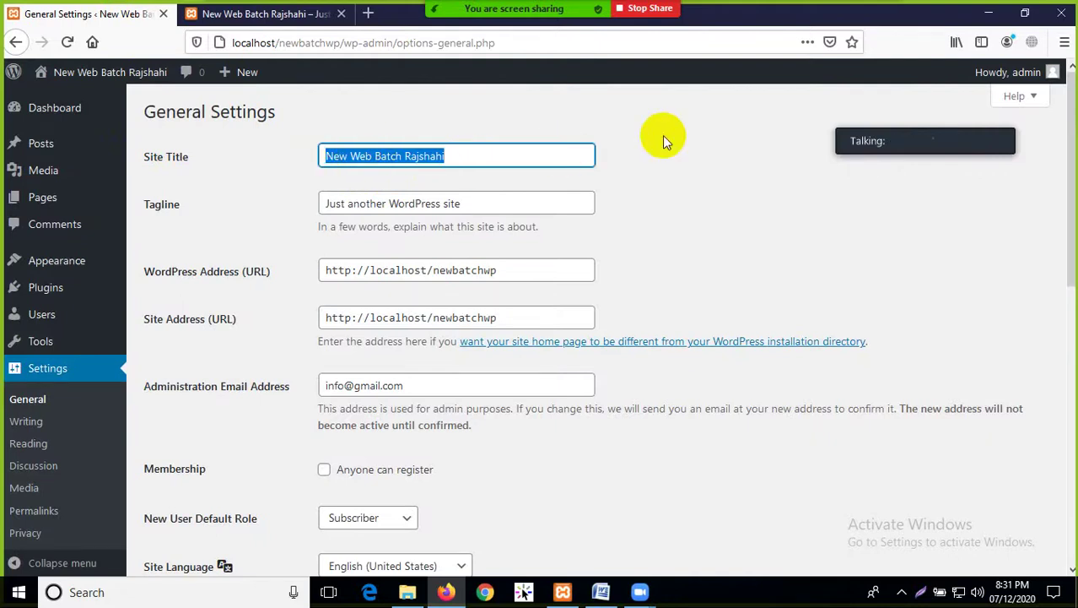
{"action": "type", "text": "WE"}
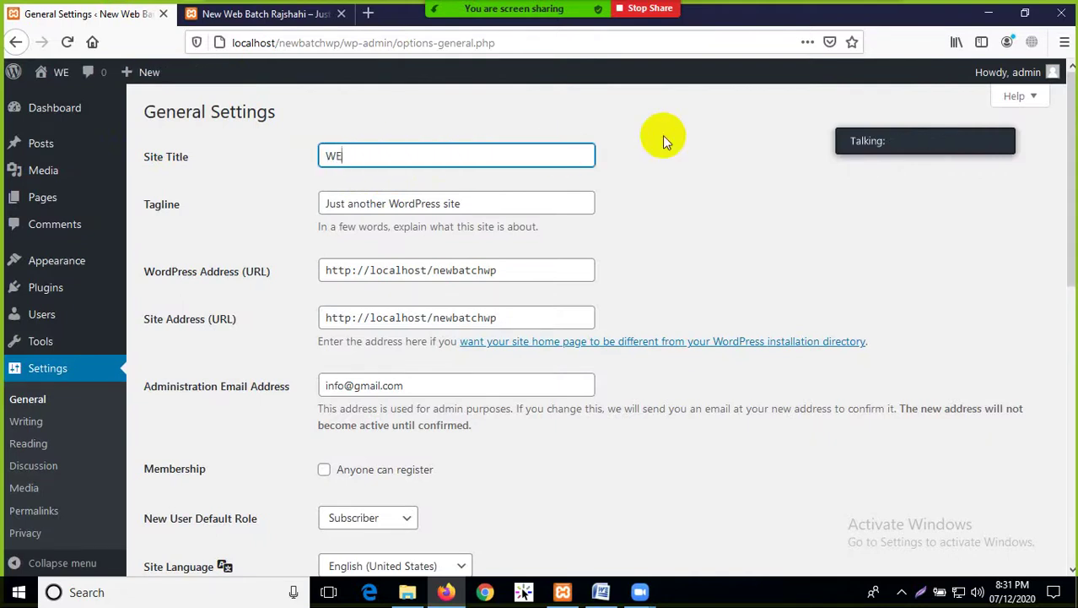
{"action": "key", "text": "BackSpace"}
{"action": "type", "text": "e are "}
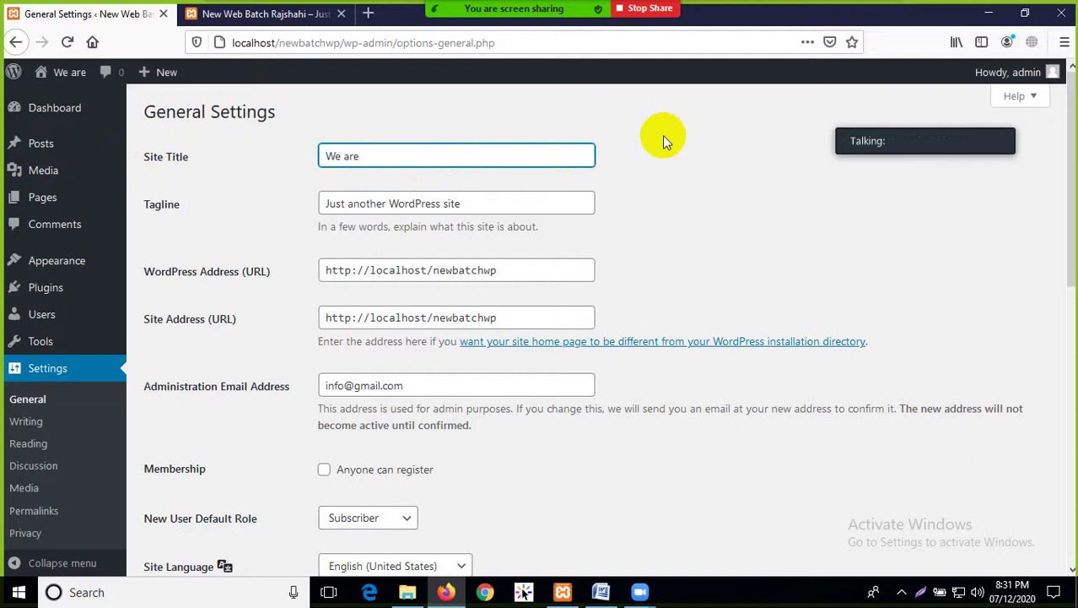
{"action": "type", "text": "WordPre"}
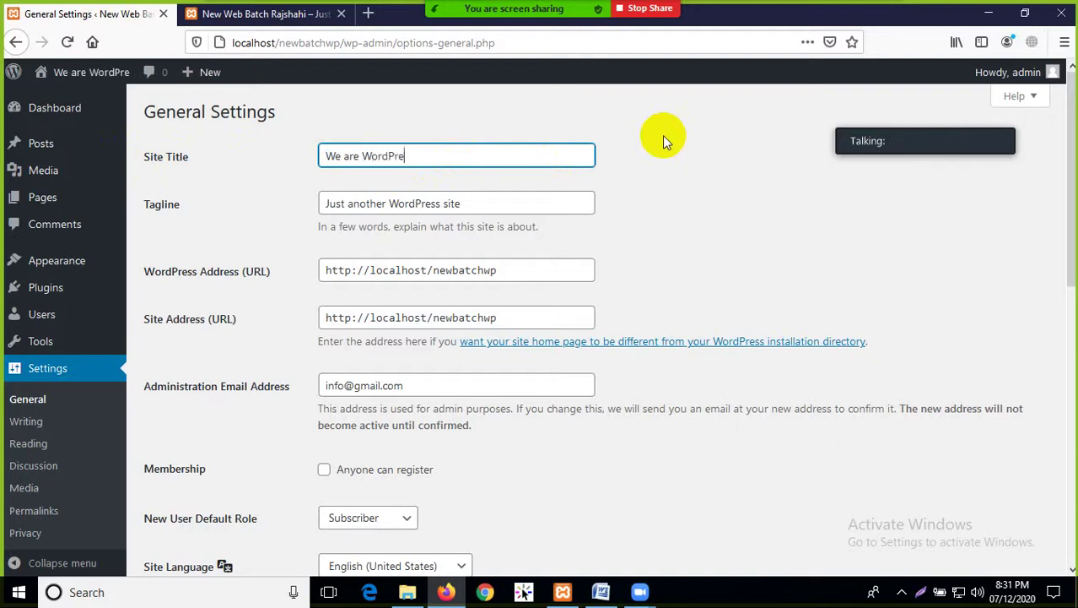
{"action": "type", "text": "ss De"}
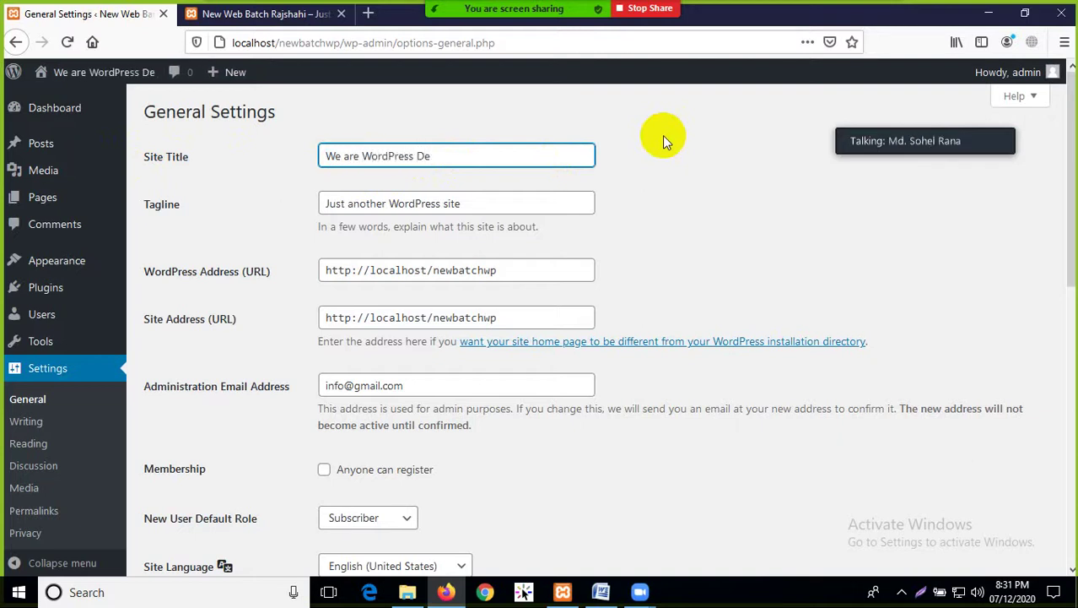
{"action": "type", "text": "veloper"}
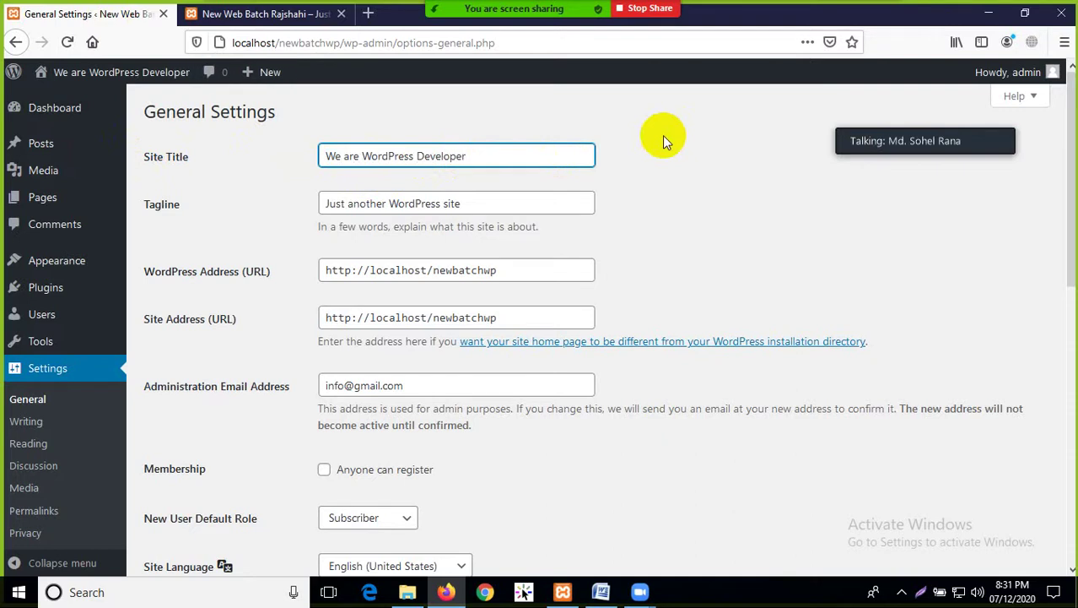
{"action": "type", "text": " Group "}
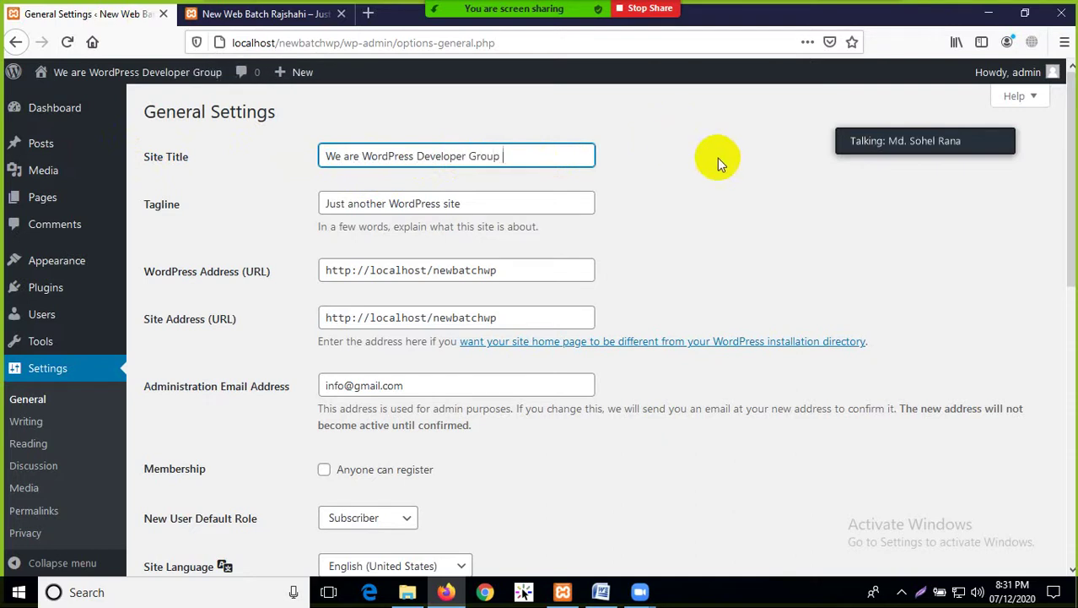
{"action": "type", "text": "Rajshahi"}
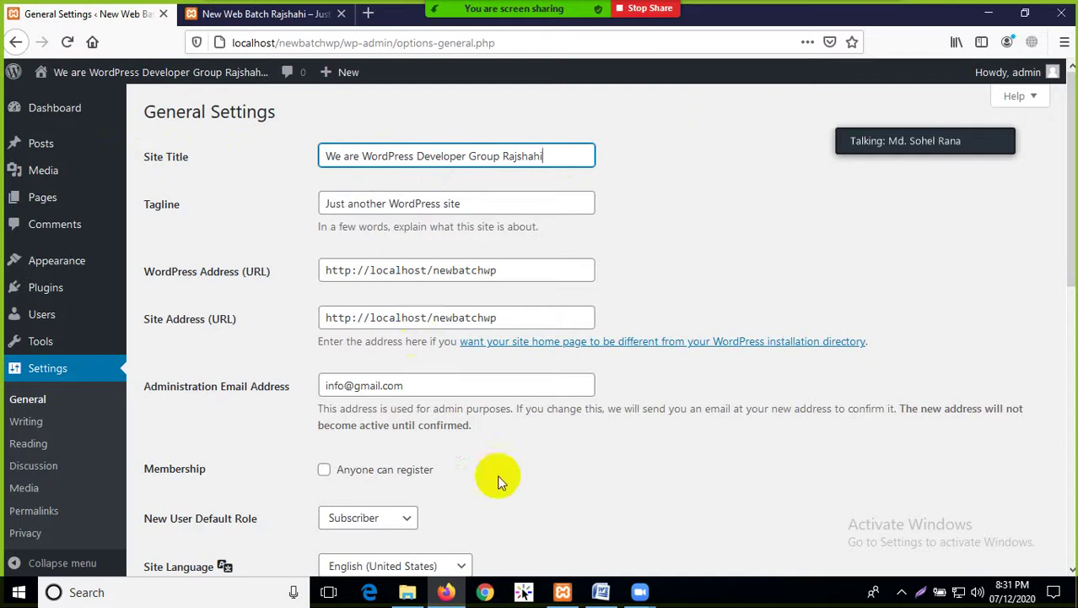
Save the change and reload the front page to show the new title
{"action": "scroll", "coordinate": [485, 481], "scroll_direction": "down", "scroll_amount": 7}
{"action": "left_click", "coordinate": [177, 495]}
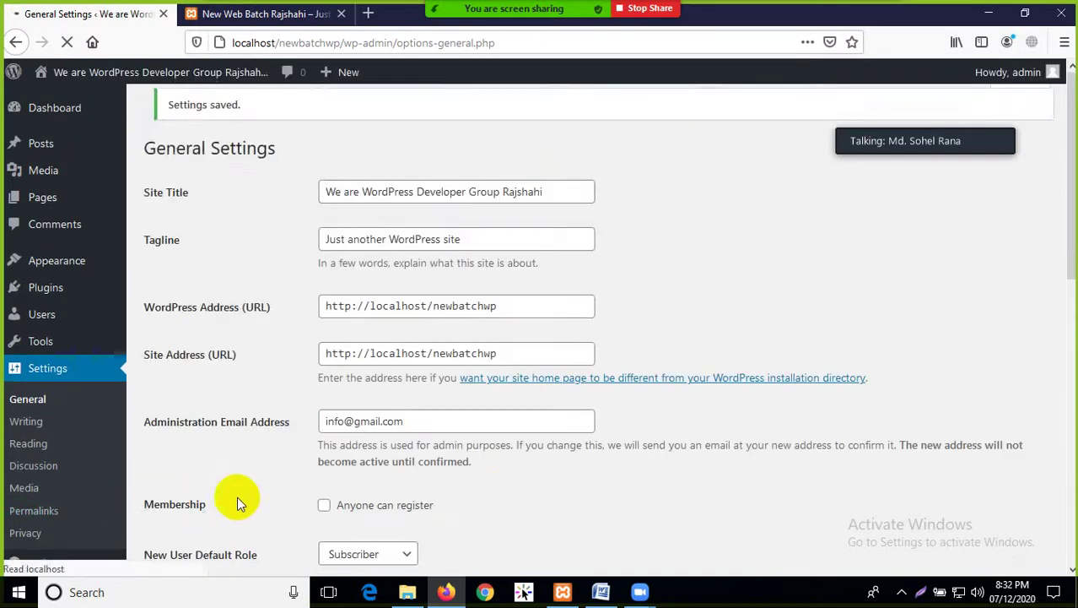
{"action": "left_click", "coordinate": [236, 13]}
{"action": "left_click", "coordinate": [67, 42]}
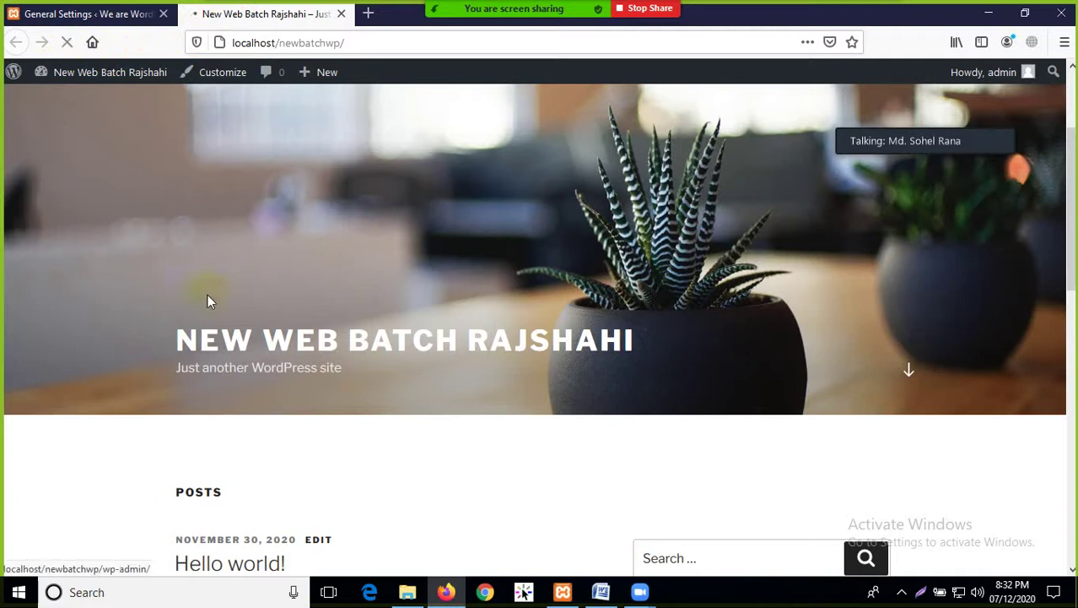
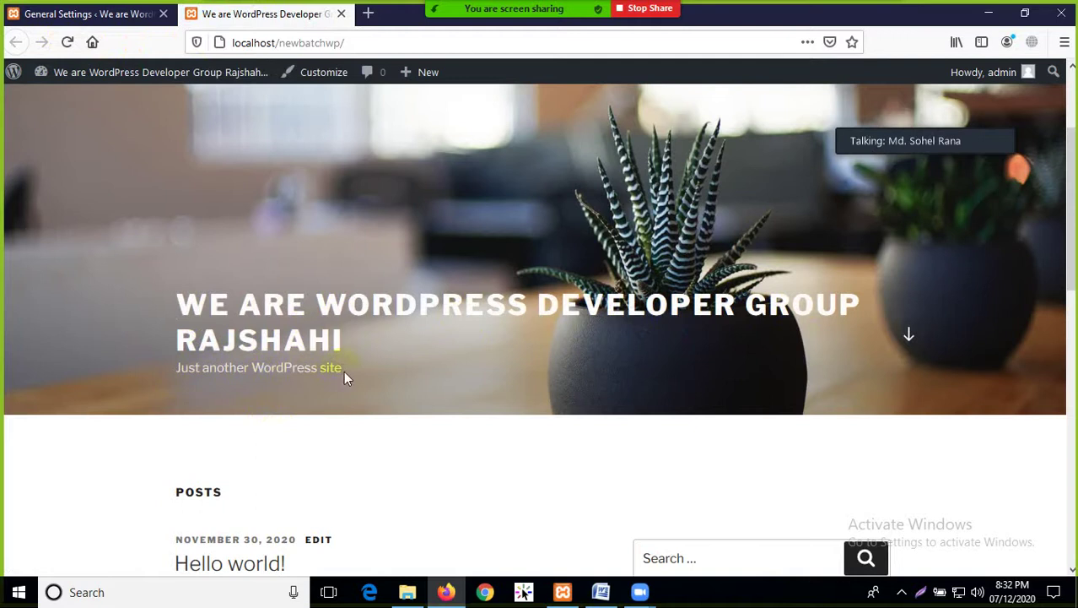
In General Settings, replace the Tagline with 'A Software firm for creating WordPress Website'
{"action": "left_click", "coordinate": [118, 14]}
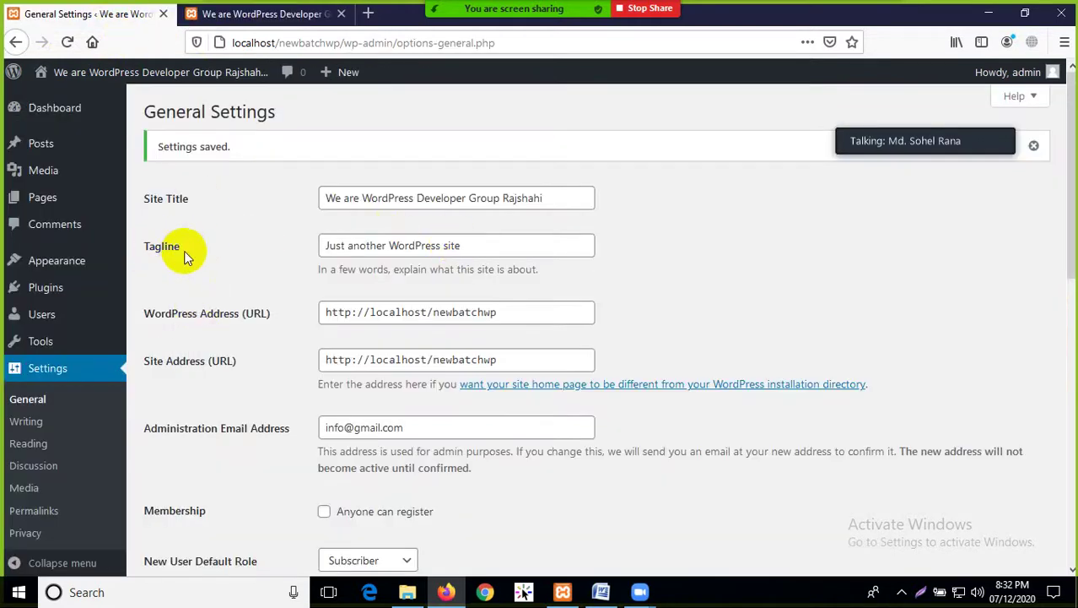
{"action": "left_click", "coordinate": [479, 248]}
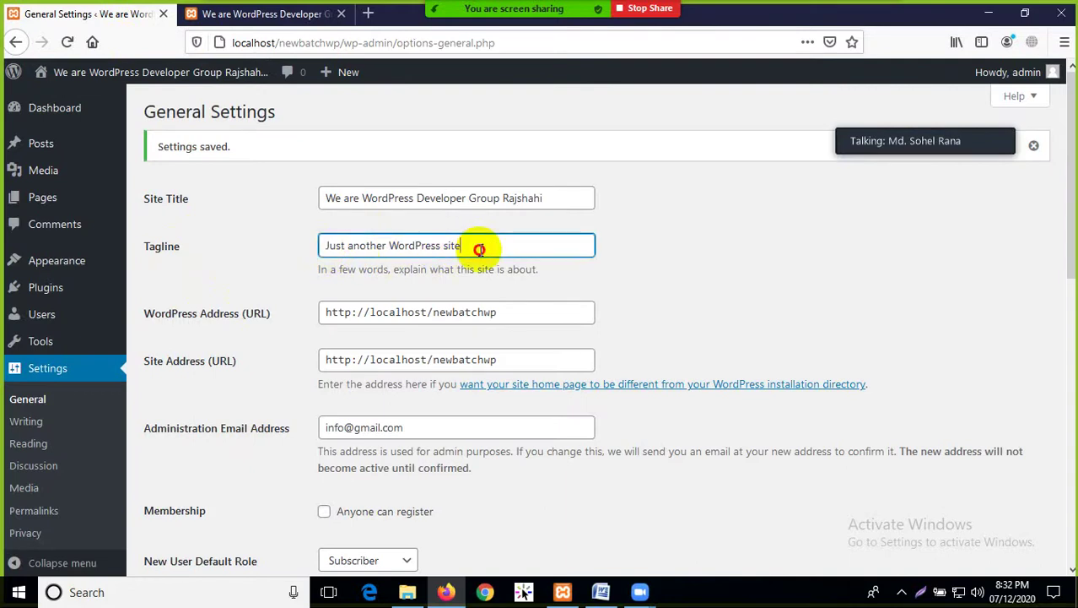
{"action": "left_click_drag", "start_coordinate": [479, 248], "coordinate": [325, 245]}
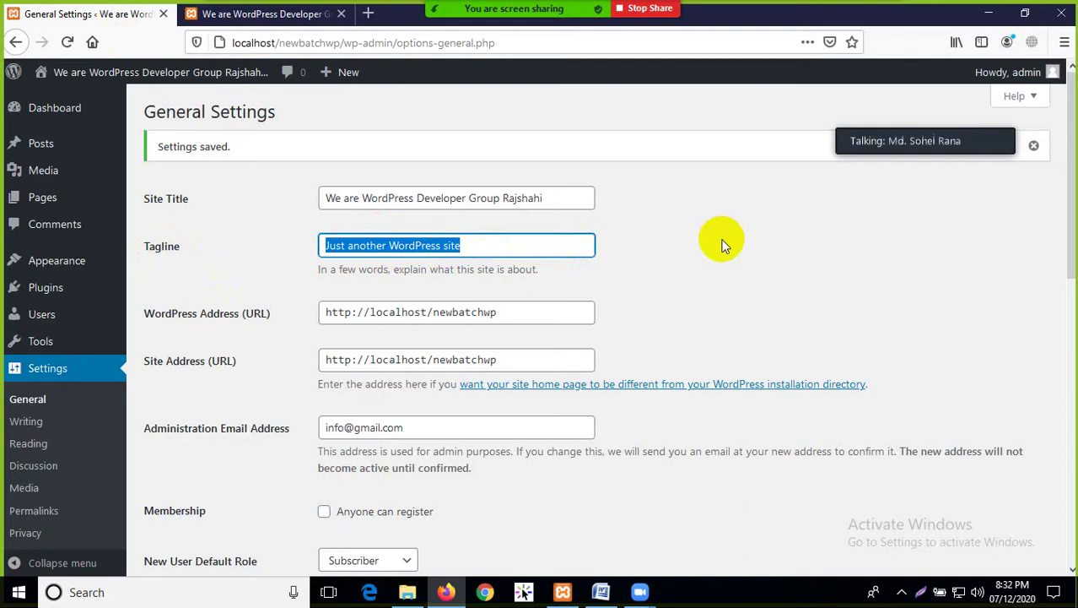
{"action": "type", "text": "An"}
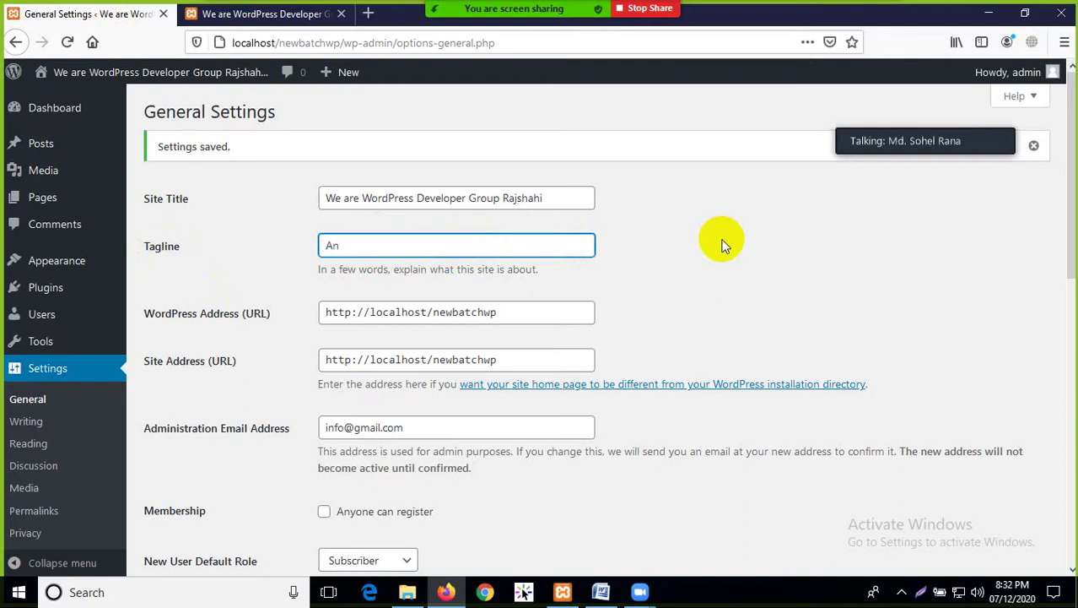
{"action": "type", "text": " Soft"}
{"action": "type", "text": "f"}
{"action": "key", "text": "BackSpace"}
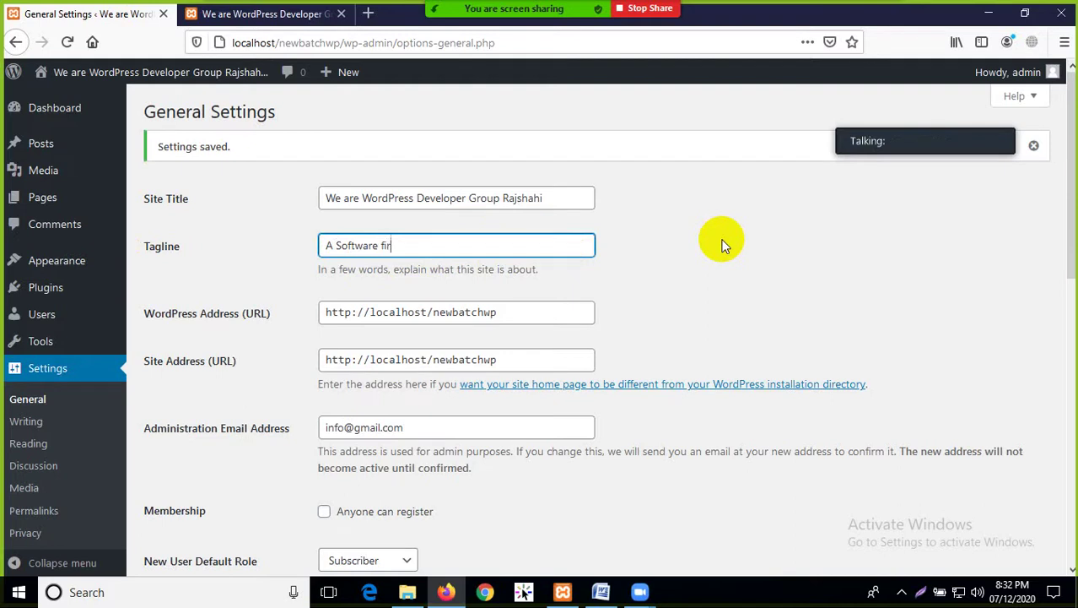
{"action": "type", "text": "creating W"}
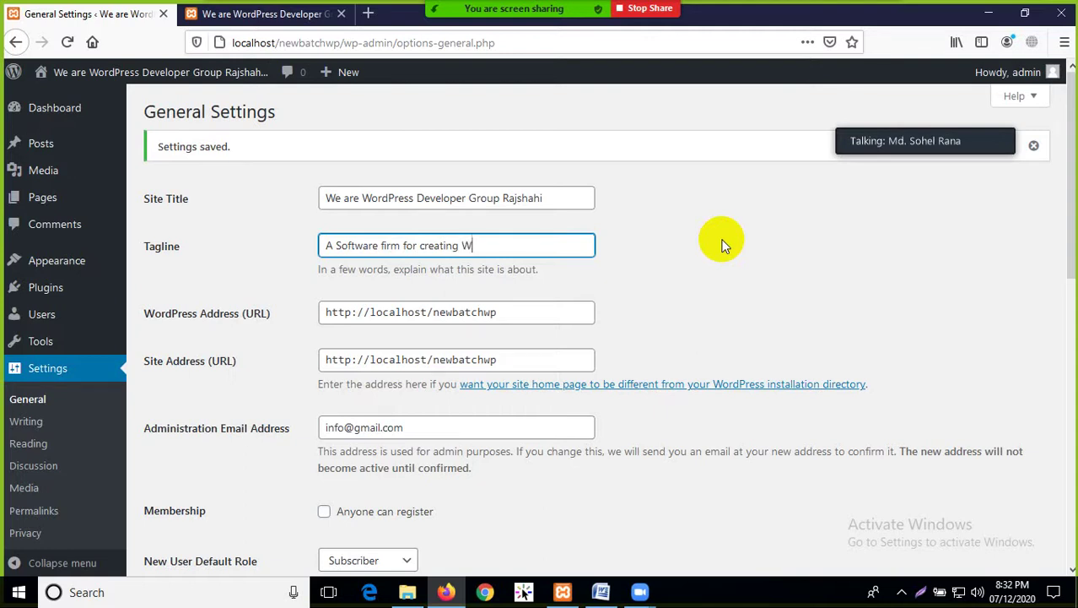
{"action": "type", "text": "ordPress"}
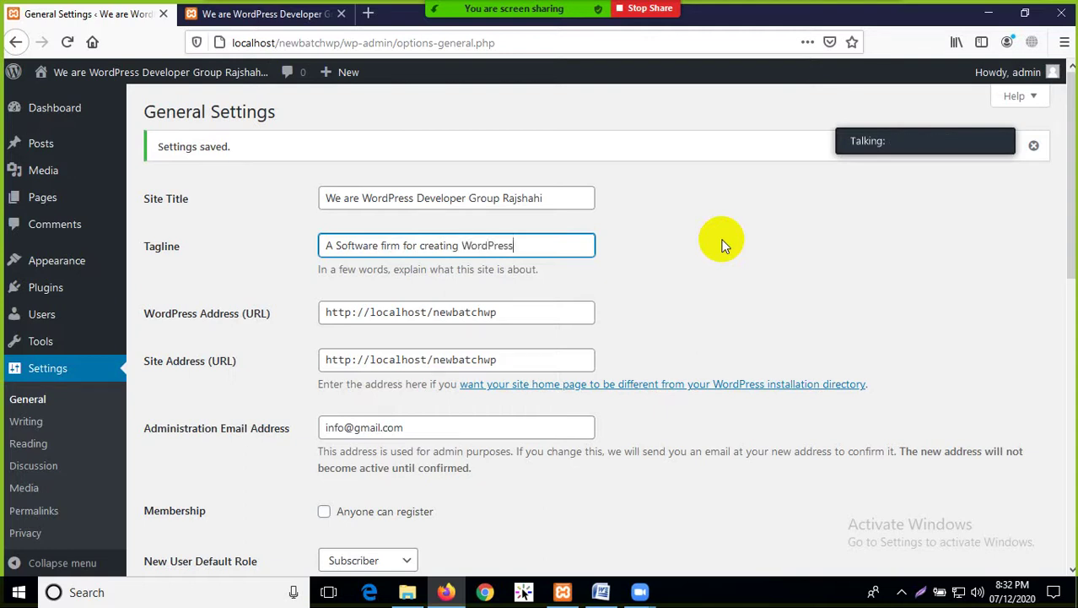
{"action": "type", "text": " w"}
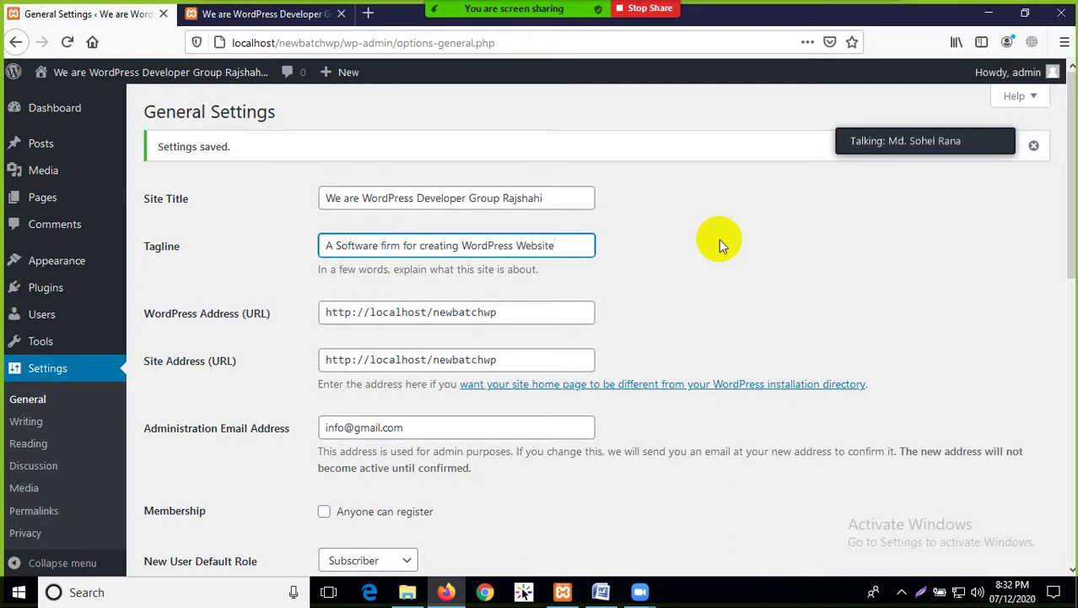
Save the general settings and go to the site front page
{"action": "scroll", "coordinate": [482, 393], "scroll_direction": "down", "scroll_amount": 10}
{"action": "scroll", "coordinate": [179, 519], "scroll_direction": "down", "scroll_amount": 1}
{"action": "left_click", "coordinate": [171, 498]}
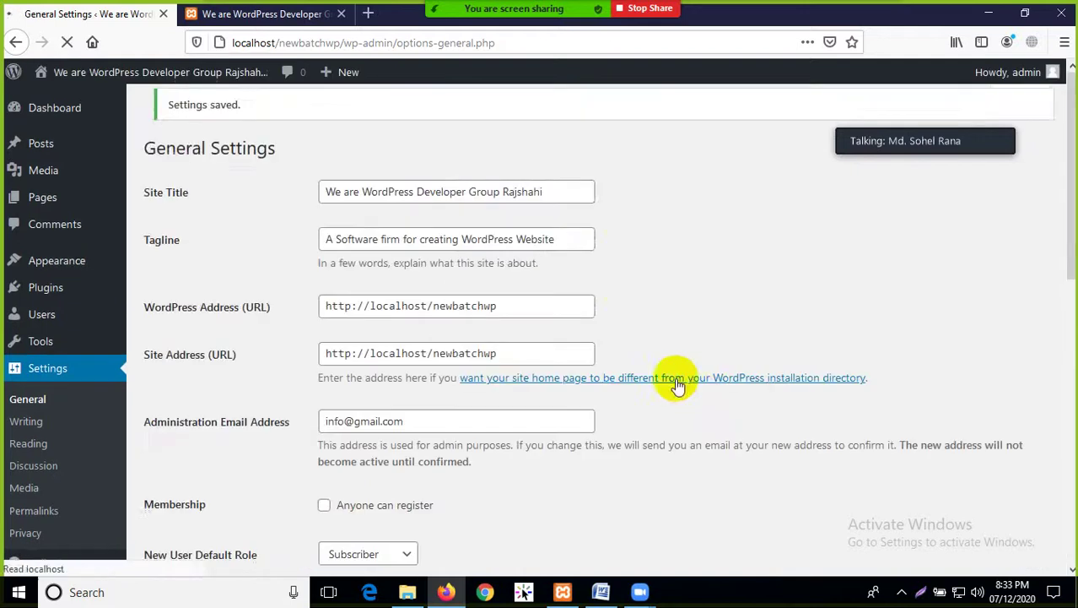
{"action": "left_click", "coordinate": [266, 14]}
Reload the front page and highlight the new tagline text
{"action": "left_click", "coordinate": [67, 43]}
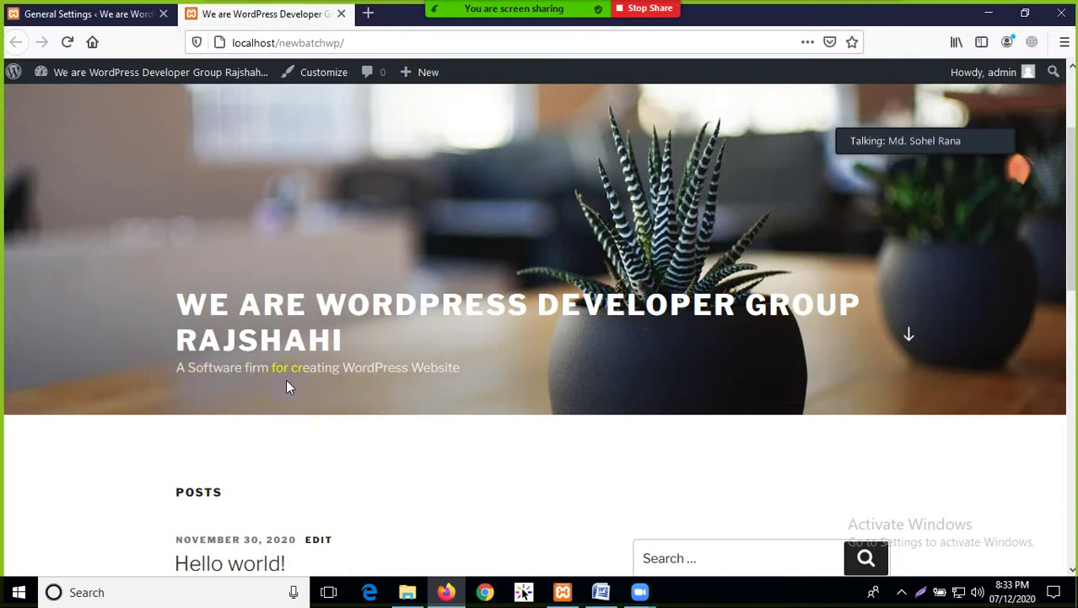
{"action": "left_click_drag", "start_coordinate": [481, 376], "coordinate": [156, 390]}
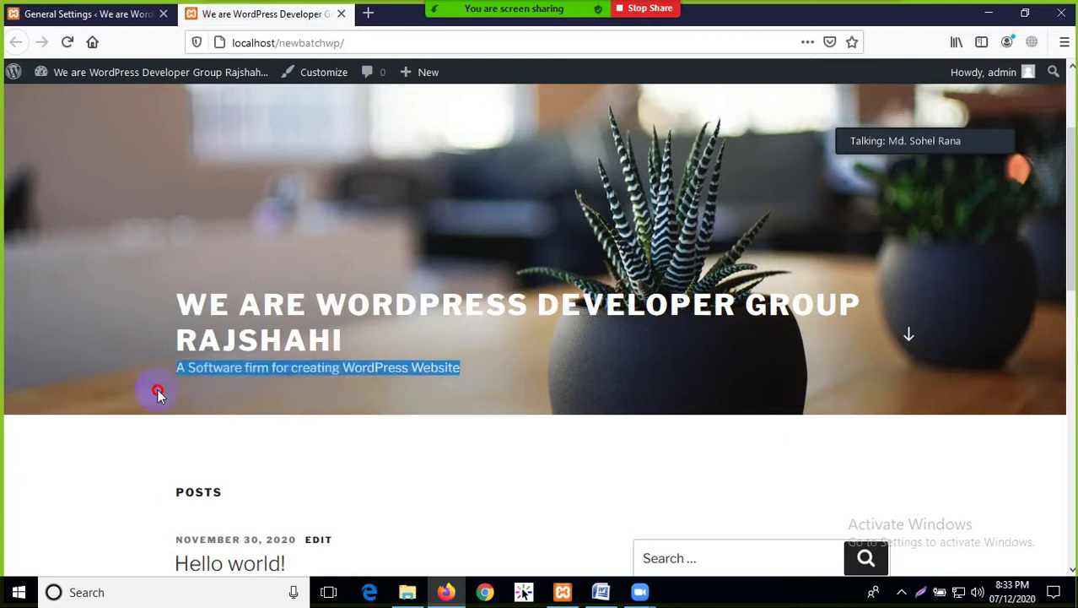
{"action": "left_click", "coordinate": [213, 429]}
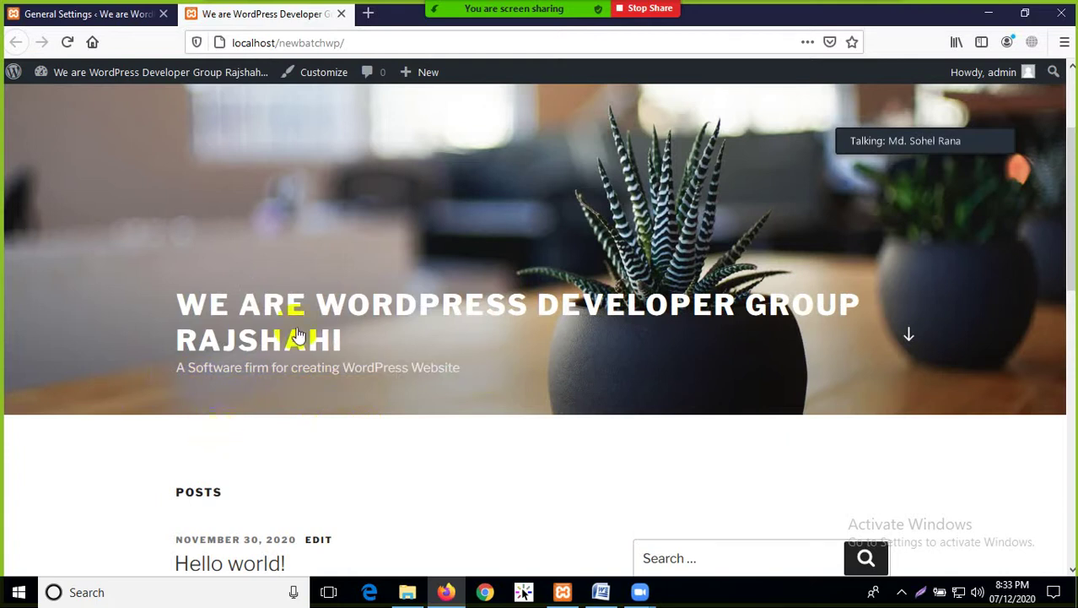
{"action": "scroll", "coordinate": [311, 308], "scroll_direction": "up", "scroll_amount": 3}
{"action": "scroll", "coordinate": [356, 356], "scroll_direction": "down", "scroll_amount": 5}
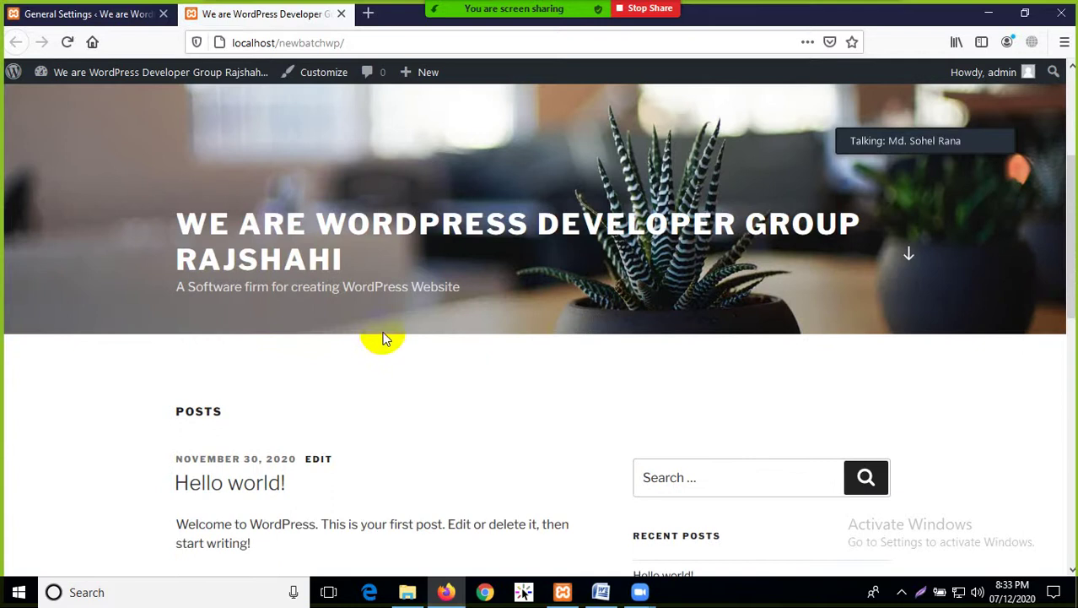
Highlight the site title, tagline and POSTS heading to check the updated header
{"action": "left_click_drag", "start_coordinate": [433, 289], "coordinate": [117, 314]}
{"action": "left_click", "coordinate": [143, 224]}
{"action": "left_click", "coordinate": [99, 350]}
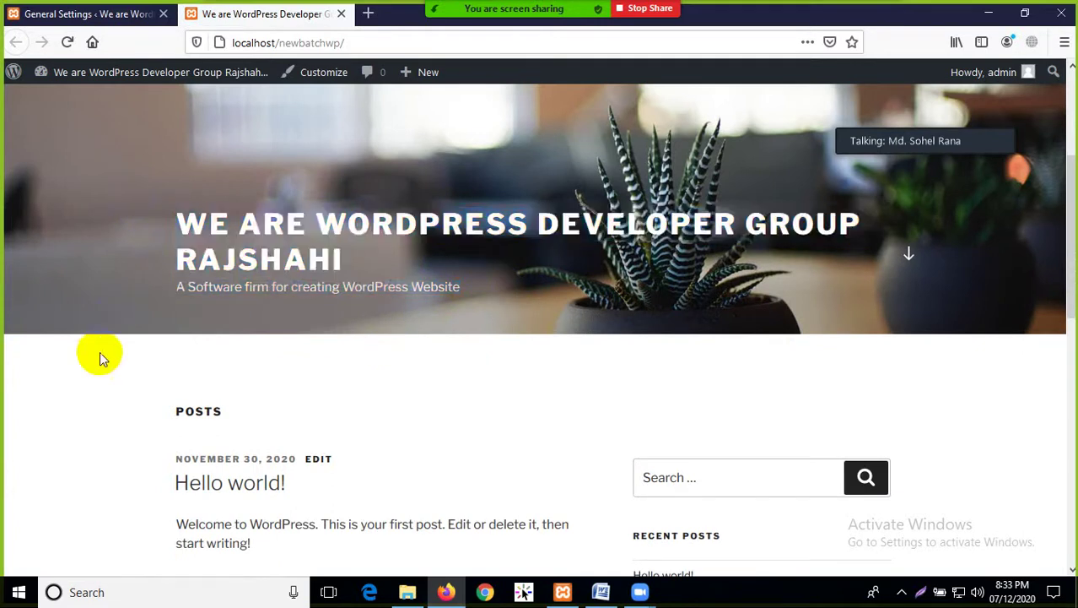
{"action": "scroll", "coordinate": [99, 350], "scroll_direction": "down", "scroll_amount": 4}
{"action": "scroll", "coordinate": [272, 299], "scroll_direction": "up", "scroll_amount": 3}
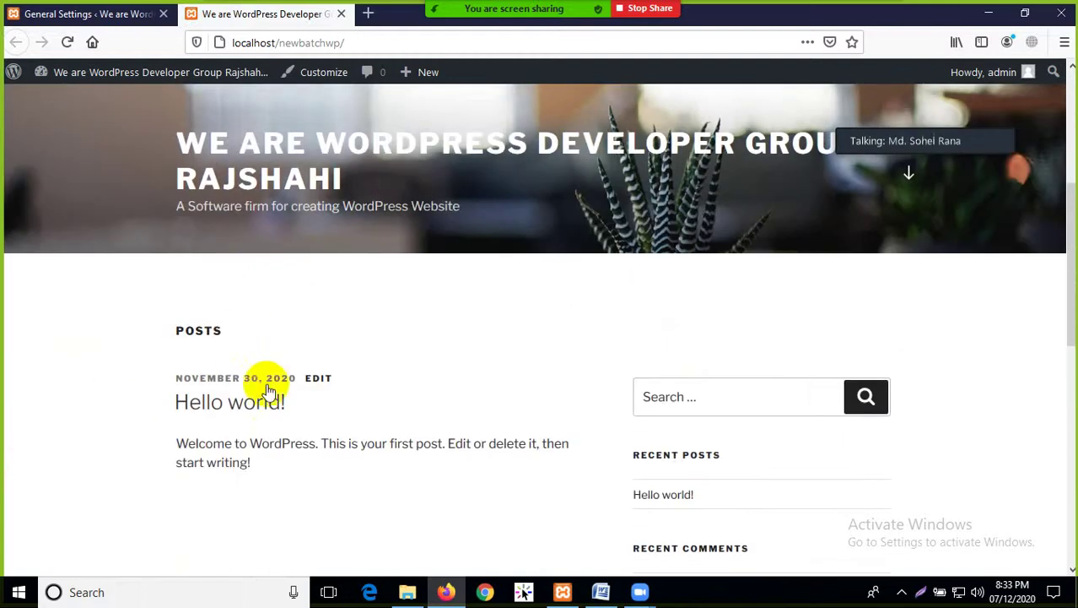
{"action": "left_click_drag", "start_coordinate": [229, 350], "coordinate": [127, 320]}
{"action": "left_click", "coordinate": [138, 396]}
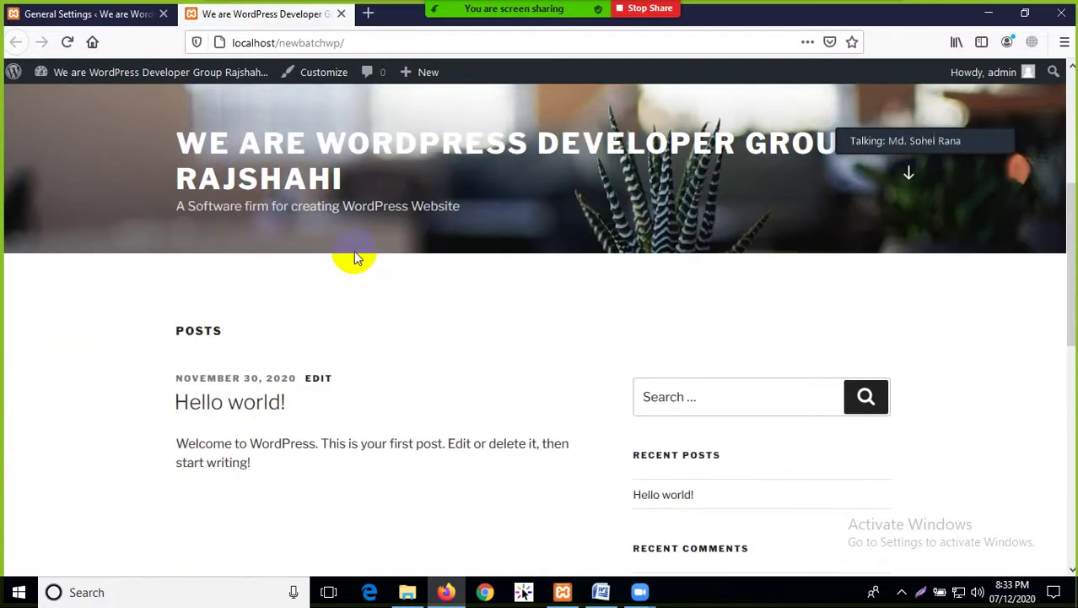
{"action": "scroll", "coordinate": [313, 463], "scroll_direction": "down", "scroll_amount": 3}
{"action": "scroll", "coordinate": [314, 457], "scroll_direction": "up", "scroll_amount": 2}
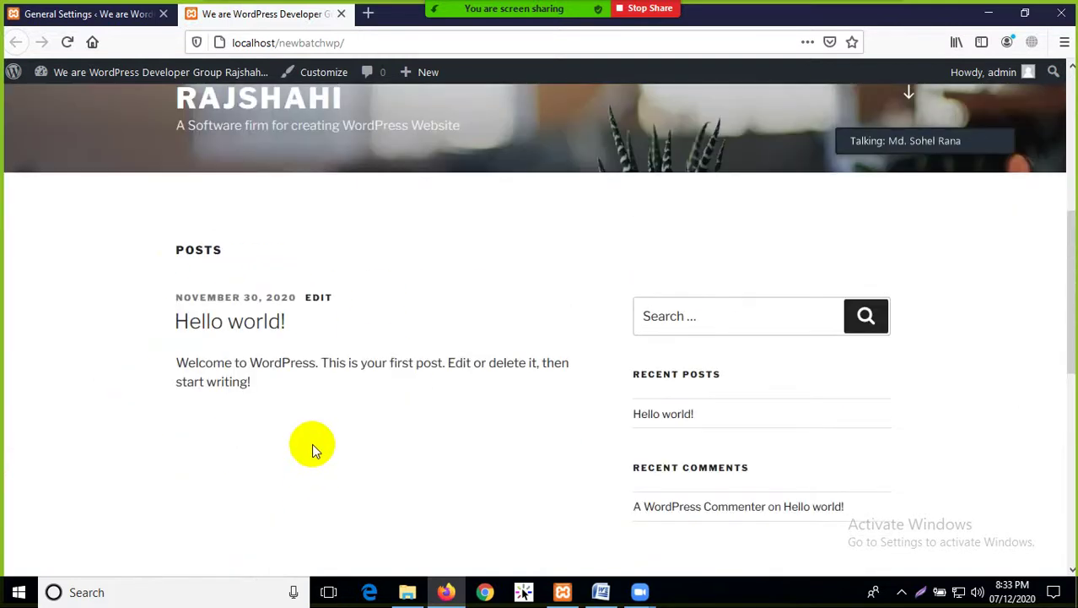
From the admin area, open Posts > Add New to start a blank post
{"action": "left_click", "coordinate": [110, 15]}
{"action": "mouse_move", "coordinate": [40, 256]}
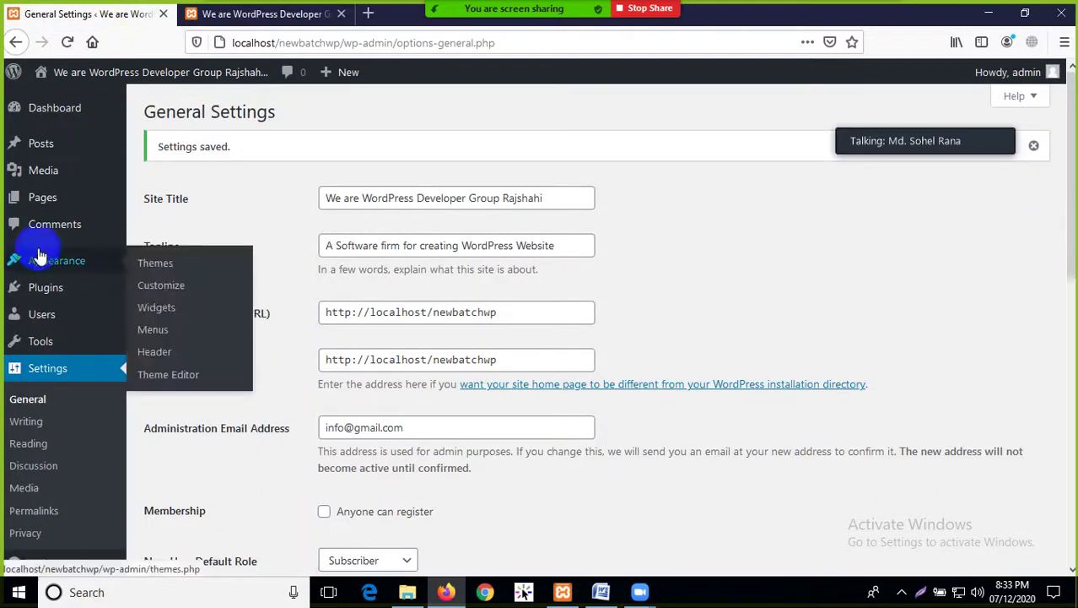
{"action": "mouse_move", "coordinate": [42, 145]}
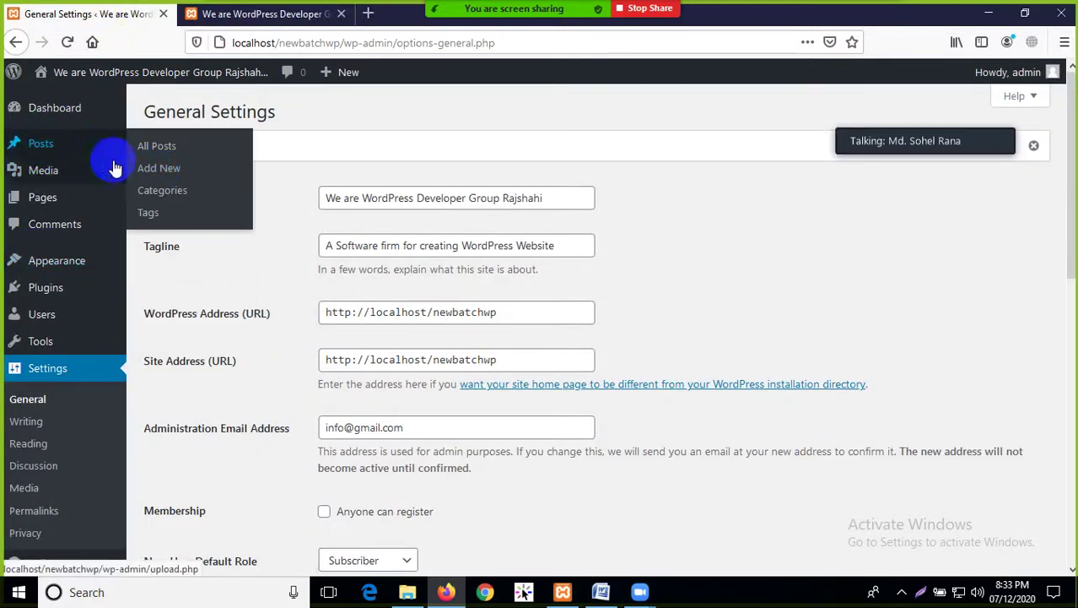
{"action": "left_click", "coordinate": [152, 188]}
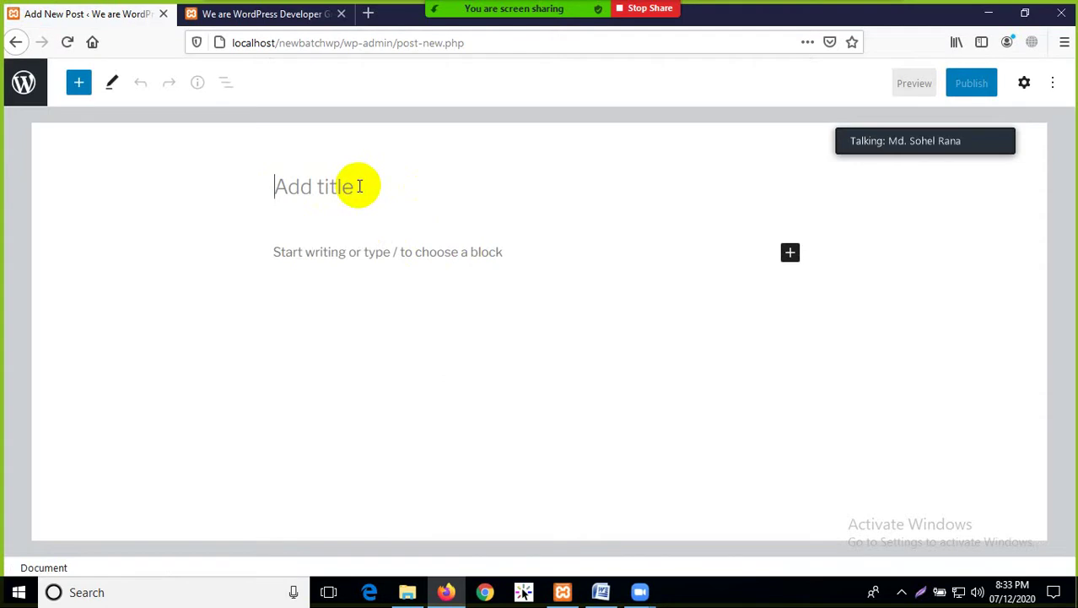
Title the new post 'Rajshahi Famous for Mango'
{"action": "type", "text": "Man"}
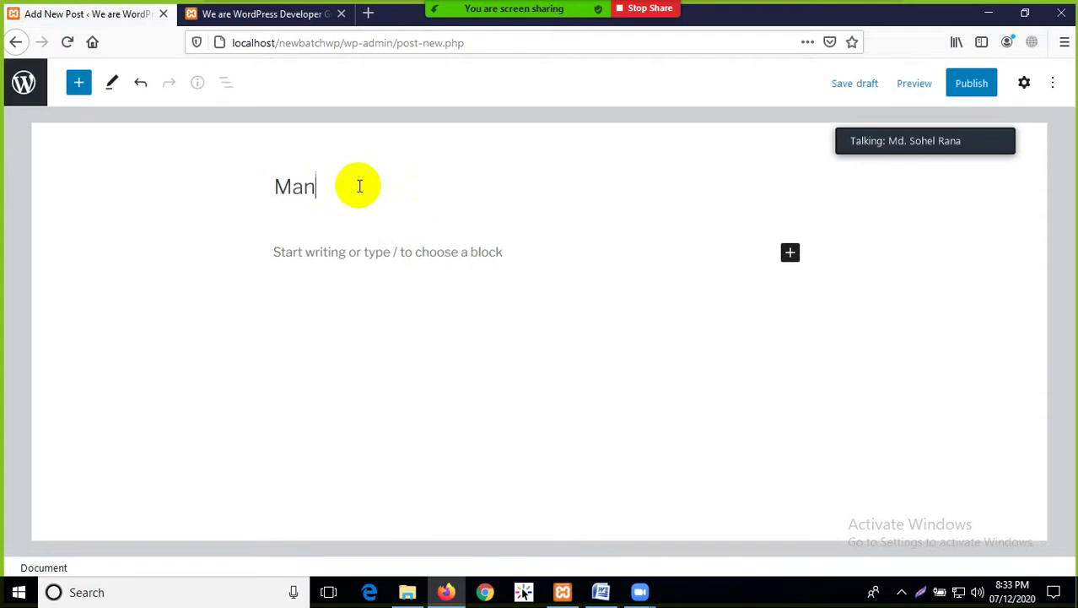
{"action": "key", "text": "BackSpace"}
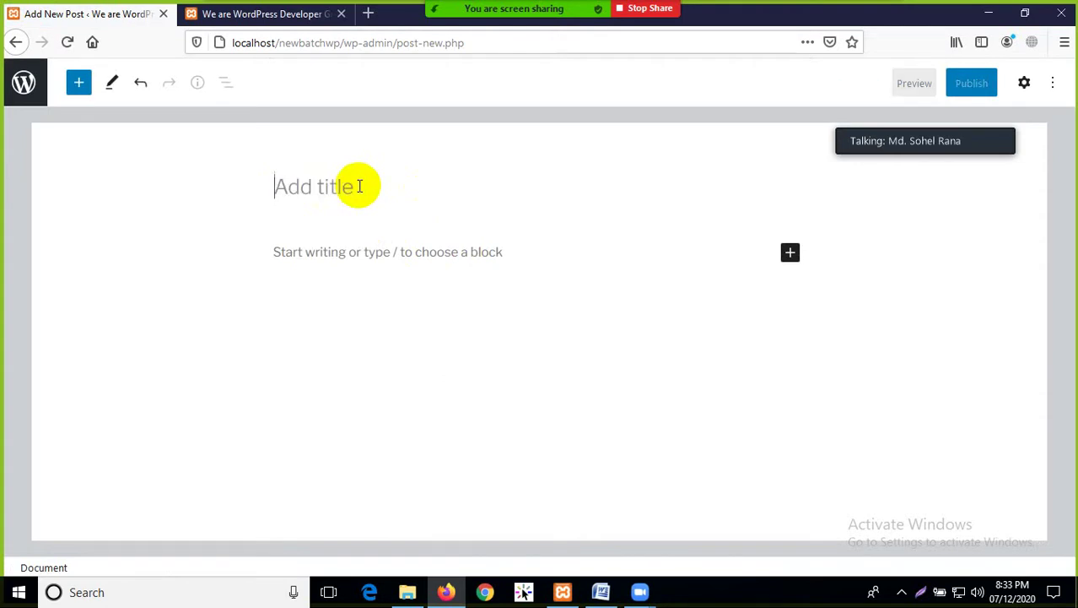
{"action": "type", "text": "Rajsha"}
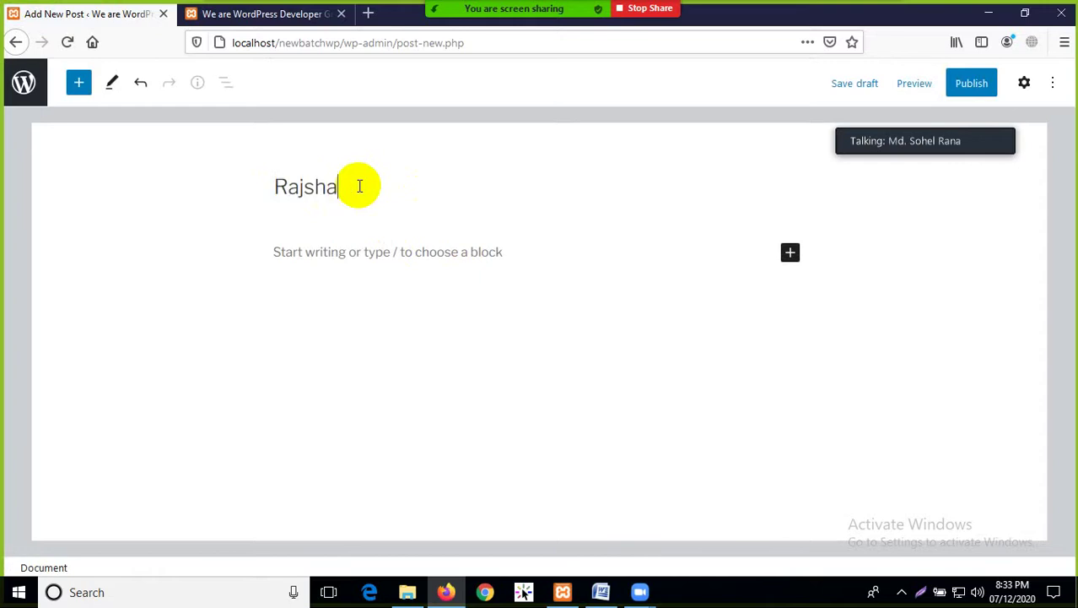
{"action": "type", "text": "hi Famous"}
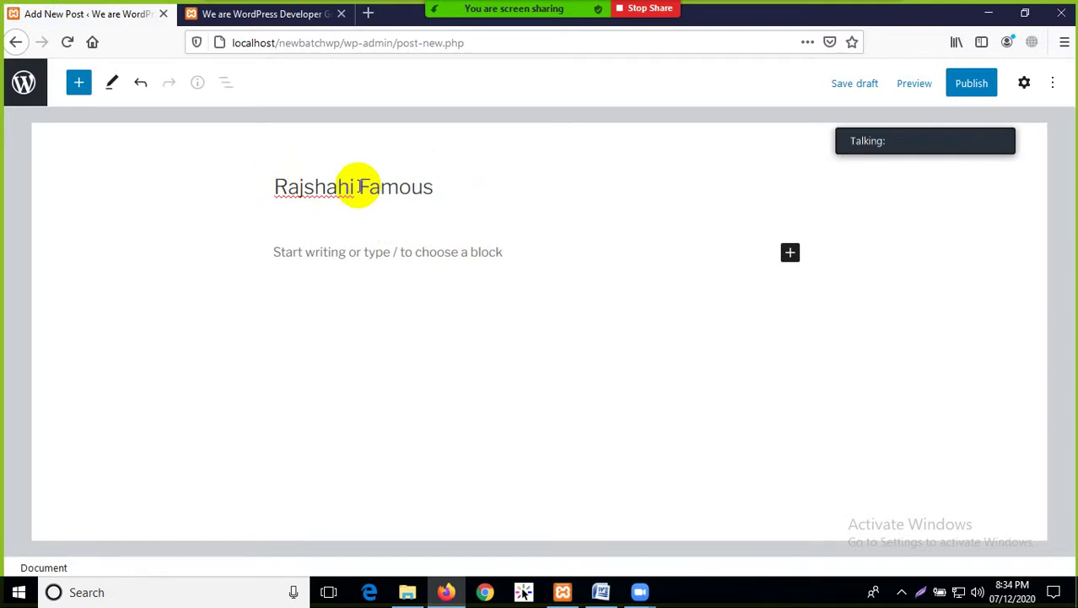
{"action": "type", "text": "for Mango"}
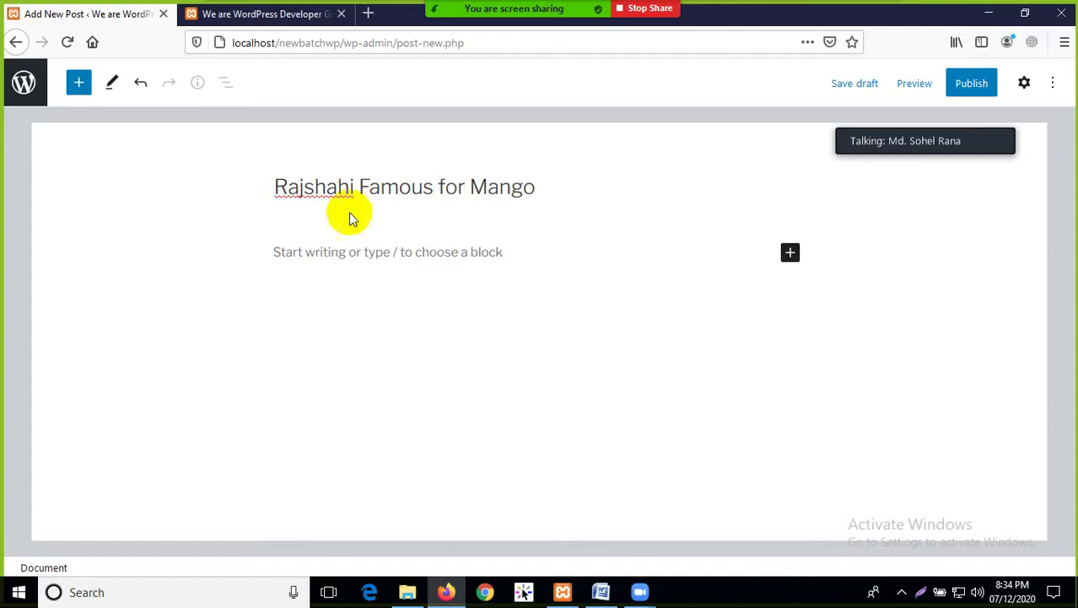
{"action": "left_click", "coordinate": [319, 252]}
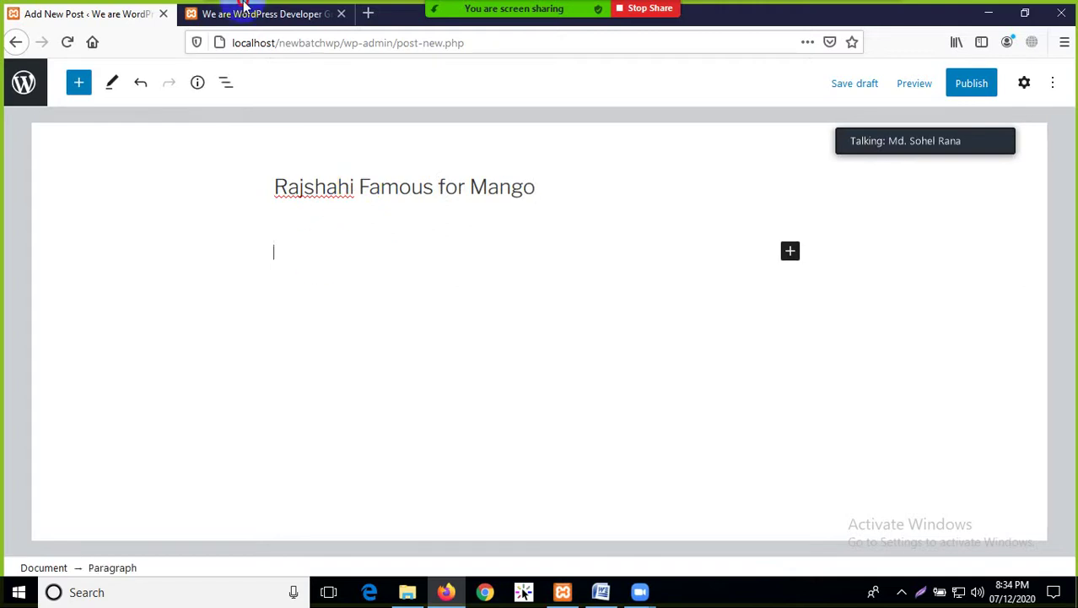
Copy the 'Welcome to WordPress' paragraph from the Hello world! post on the front page
{"action": "left_click", "coordinate": [284, 14]}
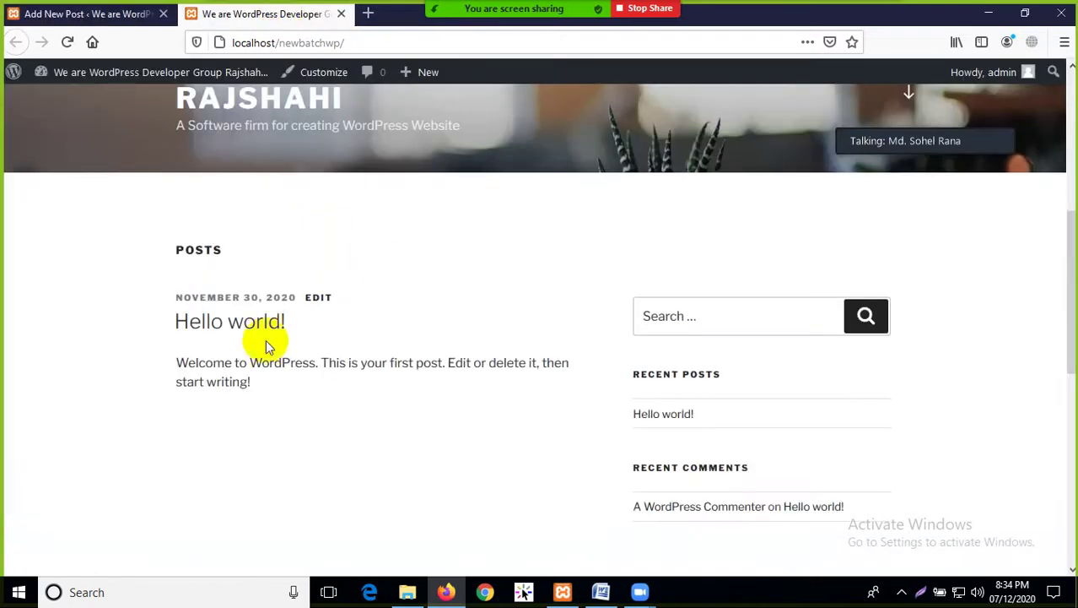
{"action": "left_click_drag", "start_coordinate": [252, 387], "coordinate": [177, 363]}
{"action": "right_click", "coordinate": [205, 361]}
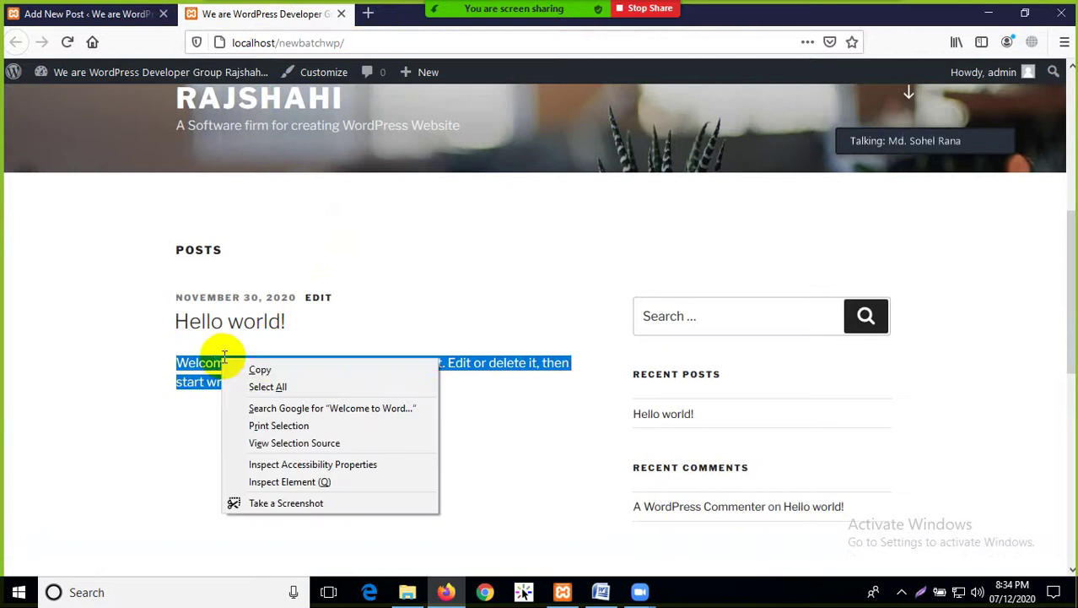
{"action": "left_click", "coordinate": [255, 369]}
Paste the welcome sentence repeatedly into the post body
{"action": "left_click", "coordinate": [125, 15]}
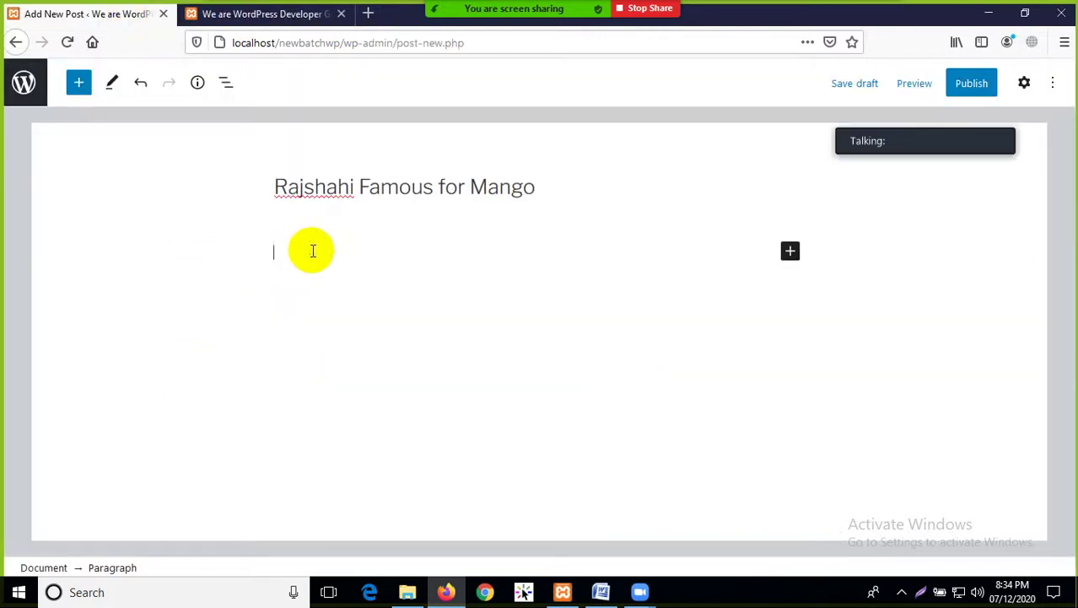
{"action": "right_click", "coordinate": [276, 254]}
{"action": "left_click", "coordinate": [315, 325]}
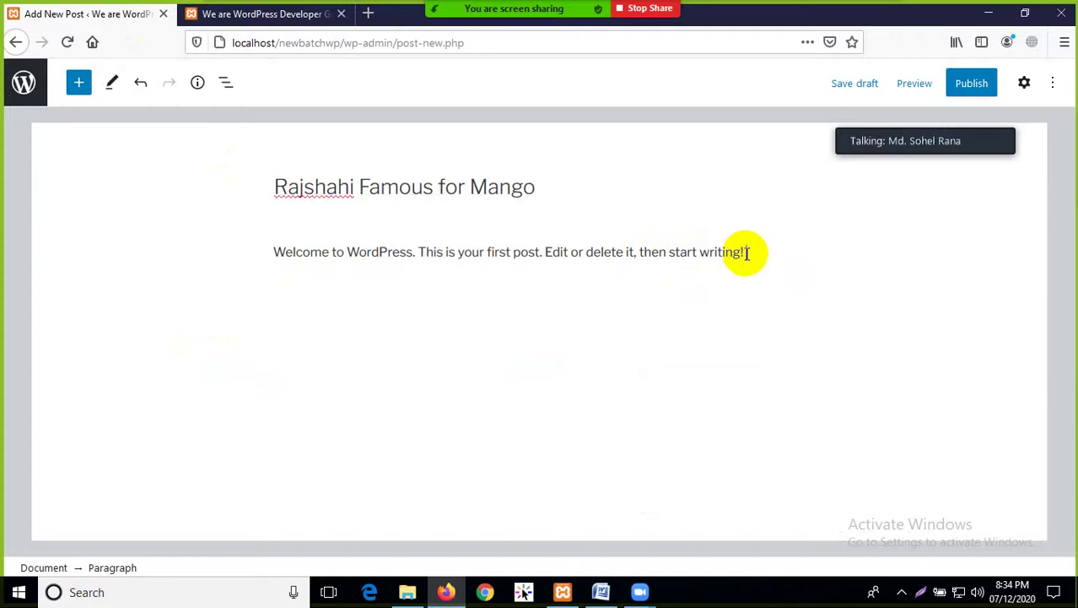
{"action": "key", "text": "ctrl+v"}
{"action": "key", "text": "ctrl+v"}
{"action": "key", "text": "ctrl+v"}
{"action": "key", "text": "ctrl+v"}
{"action": "key", "text": "ctrl+v"}
{"action": "key", "text": "ctrl+v"}
{"action": "key", "text": "ctrl+v"}
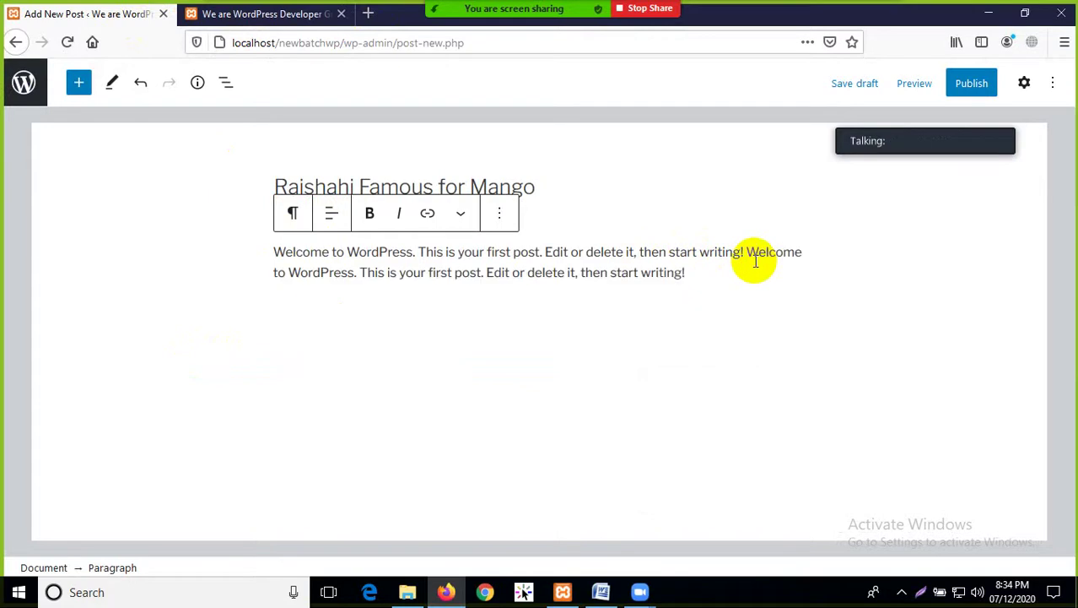
{"action": "key", "text": "ctrl+v"}
{"action": "key", "text": "ctrl+v"}
{"action": "key", "text": "ctrl+v"}
{"action": "key", "text": "ctrl+v"}
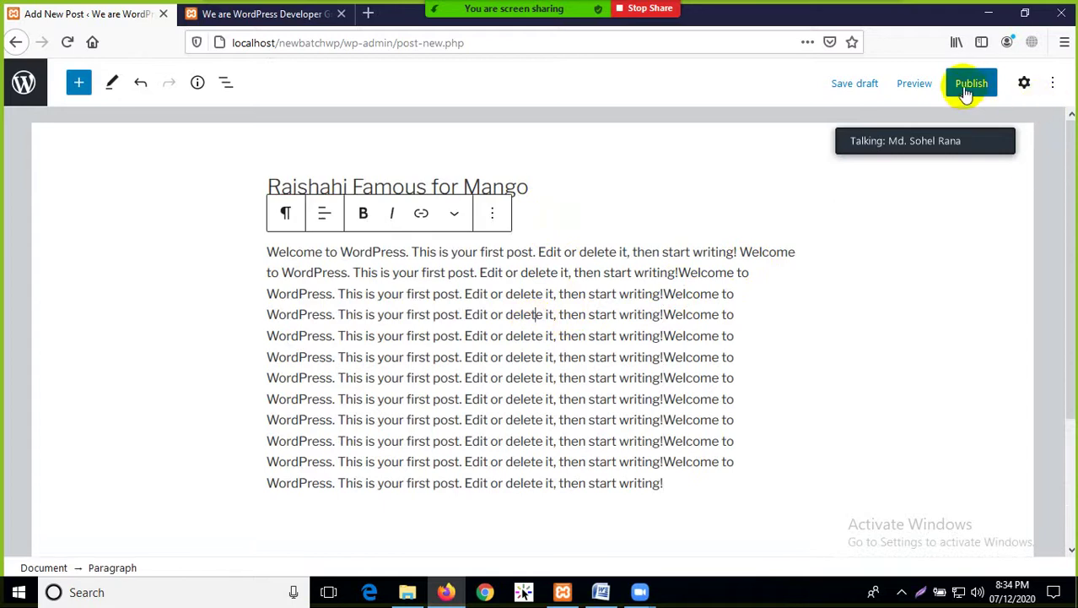
{"action": "scroll", "coordinate": [624, 300], "scroll_direction": "down", "scroll_amount": 3}
{"action": "scroll", "coordinate": [672, 309], "scroll_direction": "up", "scroll_amount": 1}
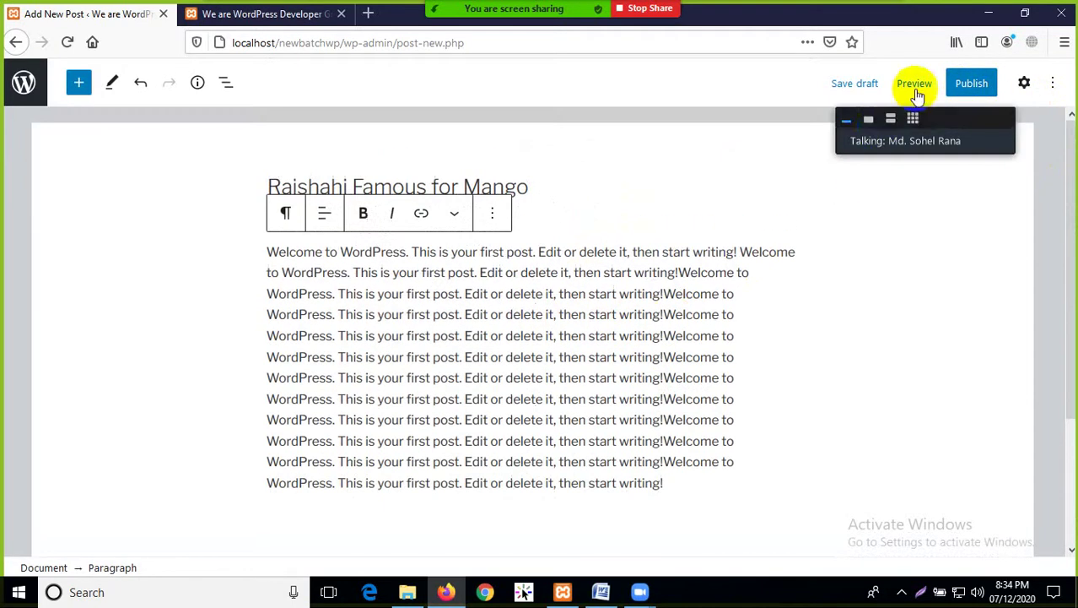
Publish 'Rajshahi Famous for Mango' through the pre-publish panel
{"action": "left_click", "coordinate": [973, 84]}
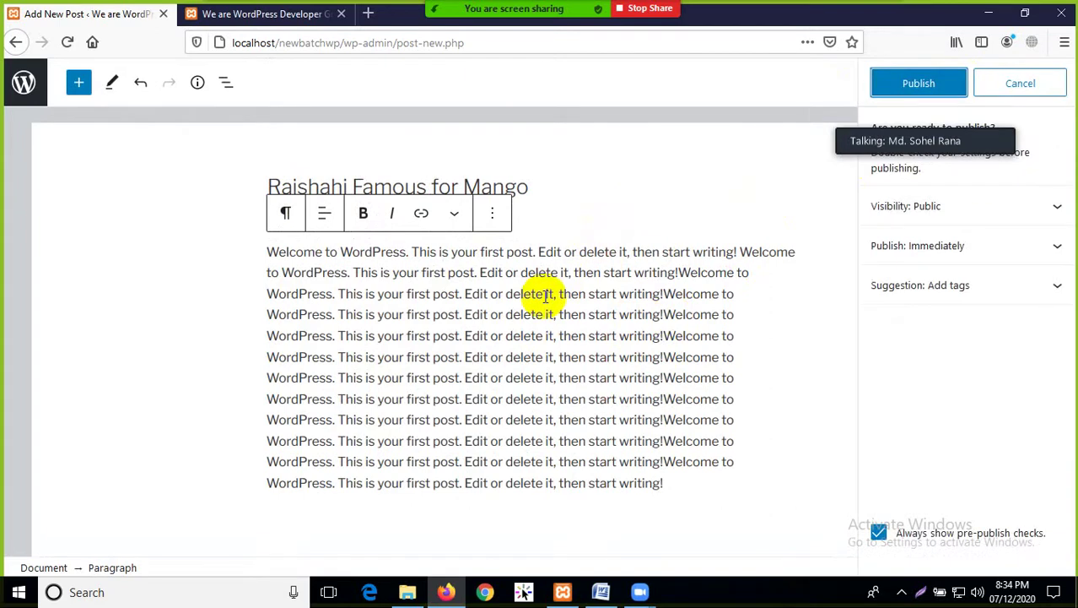
{"action": "left_click_drag", "start_coordinate": [946, 144], "coordinate": [722, 102]}
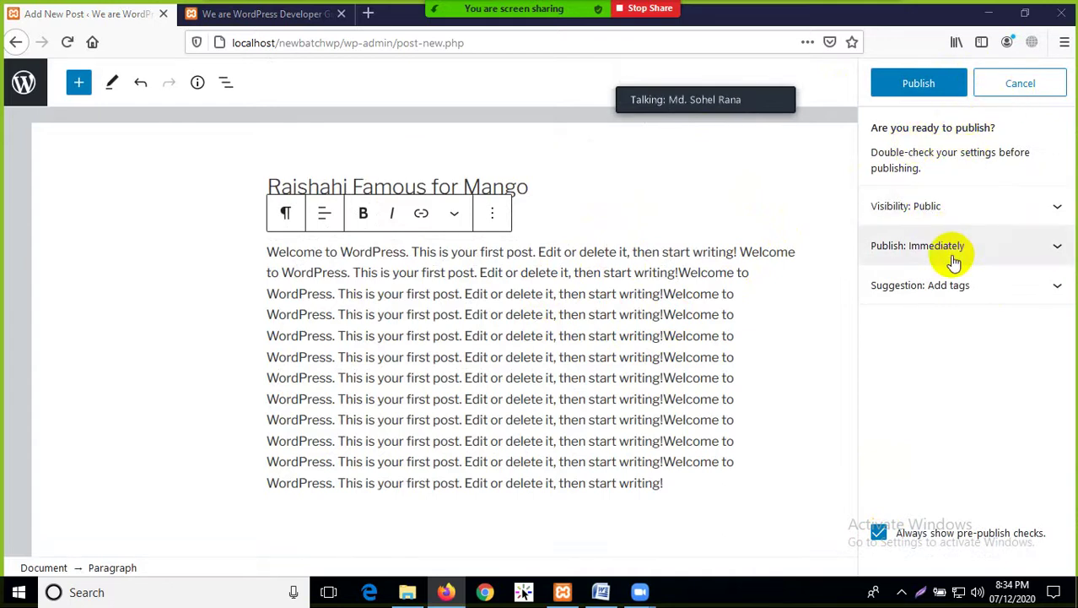
{"action": "left_click", "coordinate": [918, 81]}
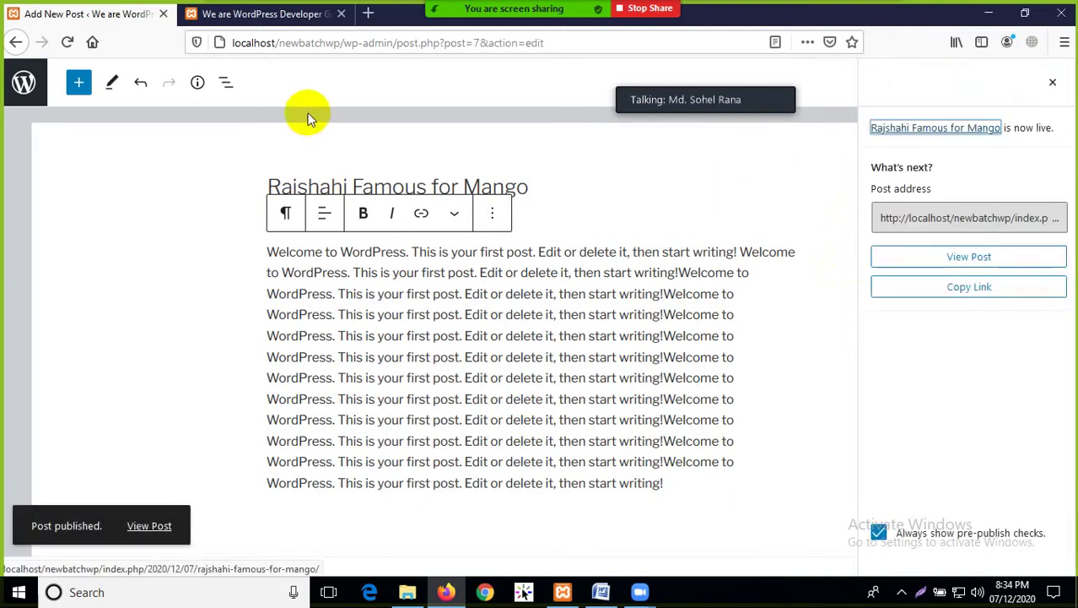
Reload the homepage and highlight the new mango post's text
{"action": "left_click", "coordinate": [221, 17]}
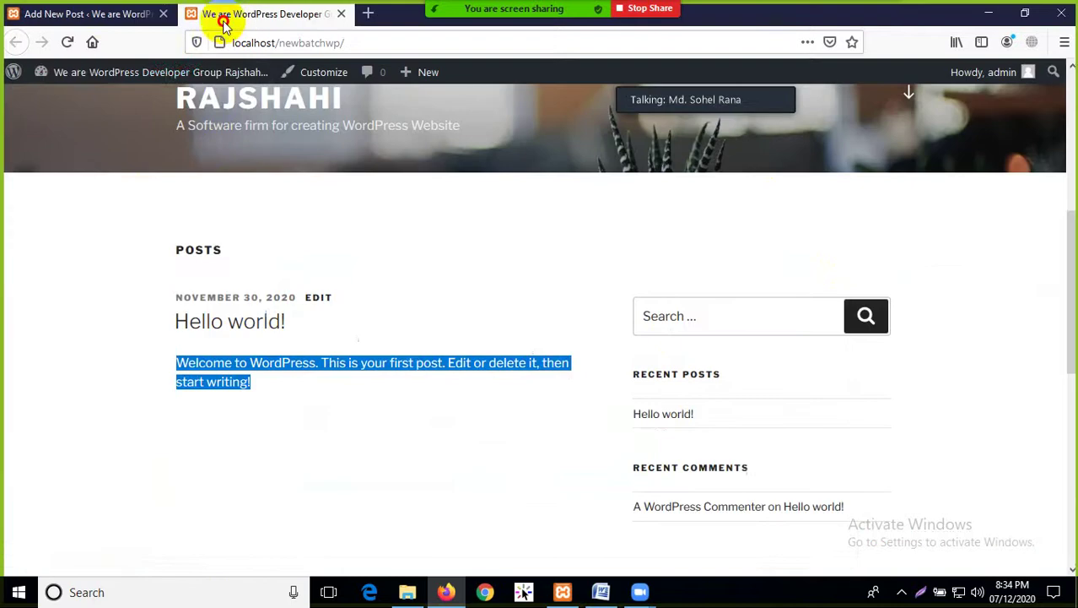
{"action": "left_click", "coordinate": [68, 42]}
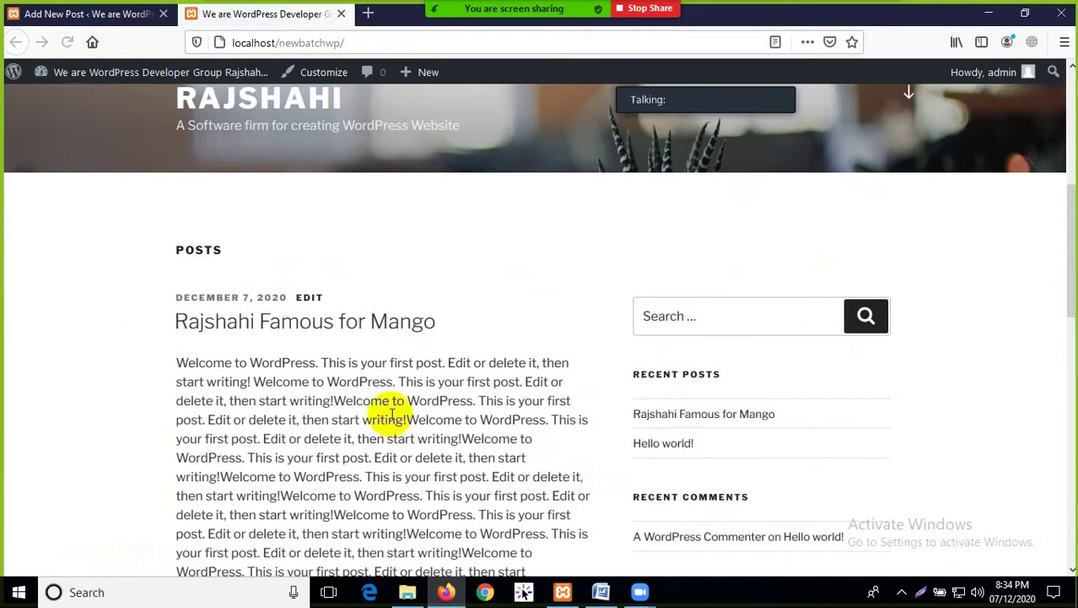
{"action": "scroll", "coordinate": [393, 384], "scroll_direction": "down", "scroll_amount": 3}
{"action": "scroll", "coordinate": [393, 378], "scroll_direction": "up", "scroll_amount": 3}
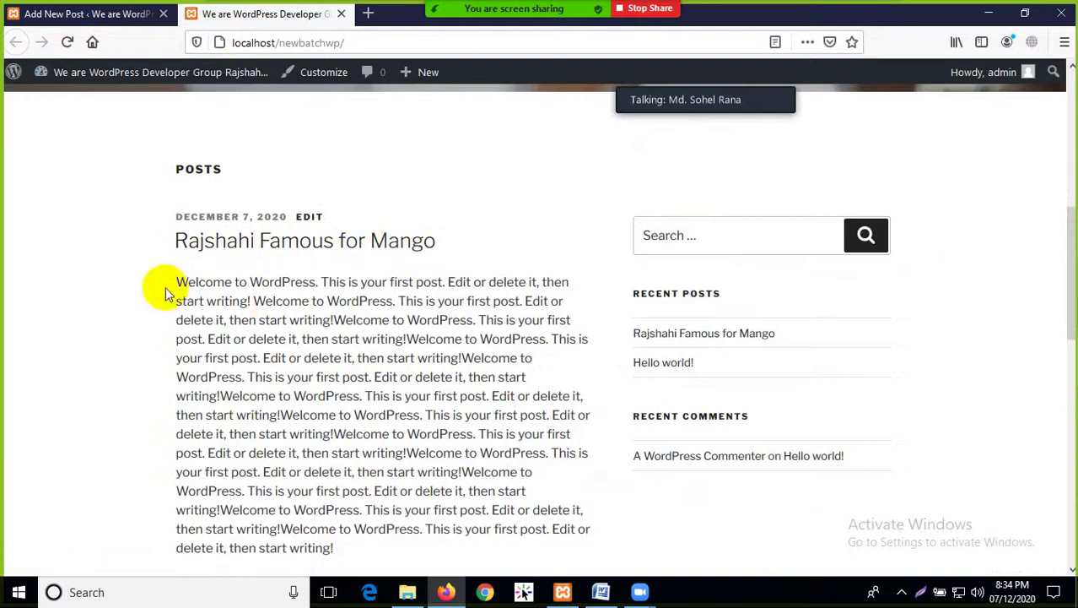
{"action": "left_click_drag", "start_coordinate": [169, 291], "coordinate": [513, 528]}
{"action": "left_click", "coordinate": [494, 498]}
Scroll through the mango post on the homepage, then return to its editor
{"action": "scroll", "coordinate": [380, 402], "scroll_direction": "down", "scroll_amount": 3}
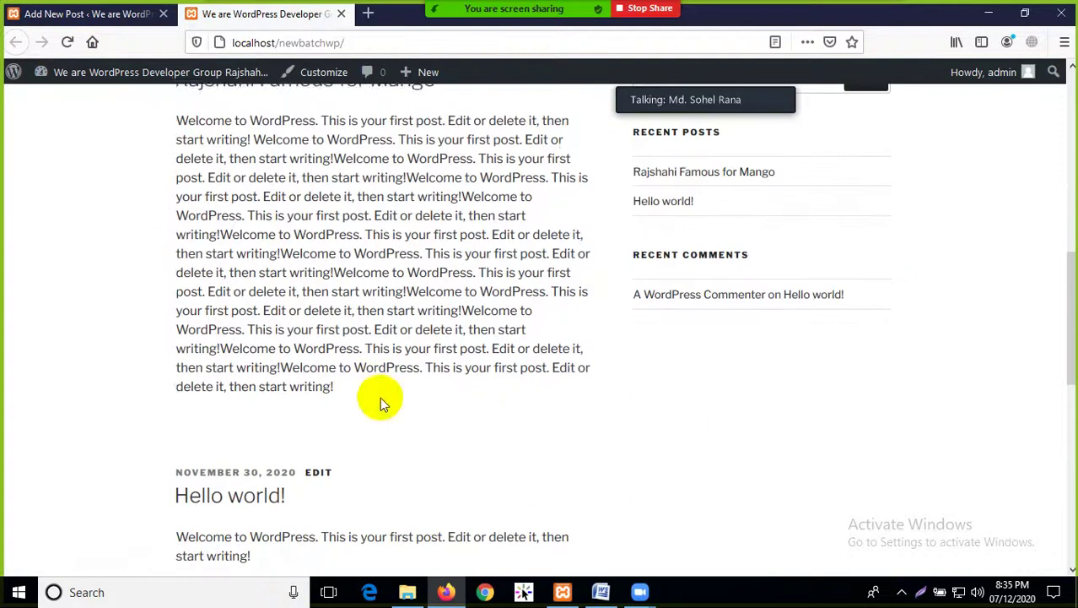
{"action": "left_click_drag", "start_coordinate": [381, 402], "coordinate": [194, 85]}
{"action": "left_click", "coordinate": [404, 397]}
{"action": "scroll", "coordinate": [407, 396], "scroll_direction": "up", "scroll_amount": 3}
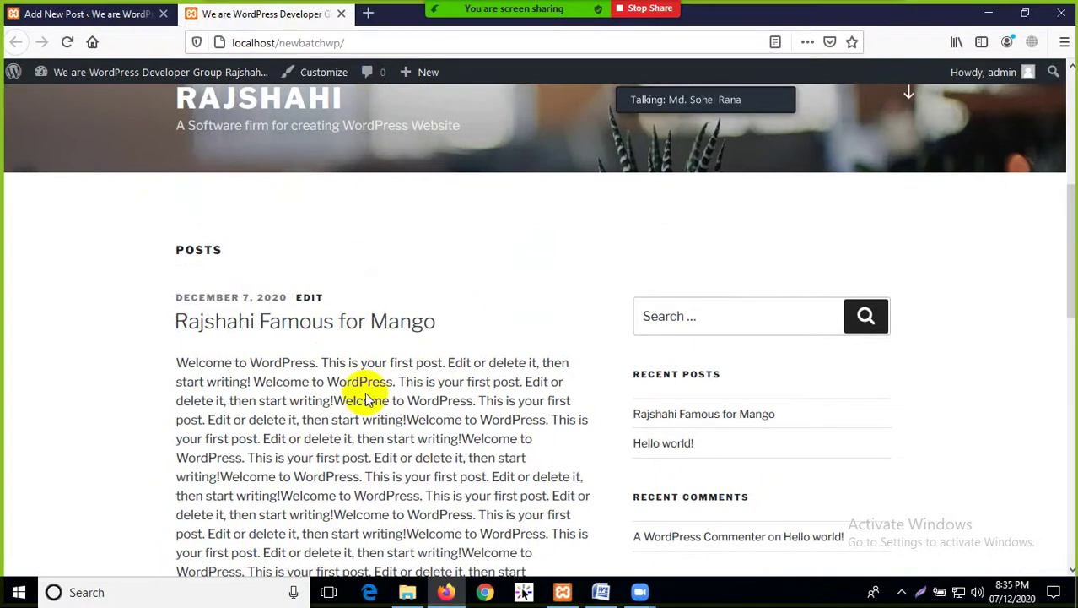
{"action": "left_click", "coordinate": [116, 8]}
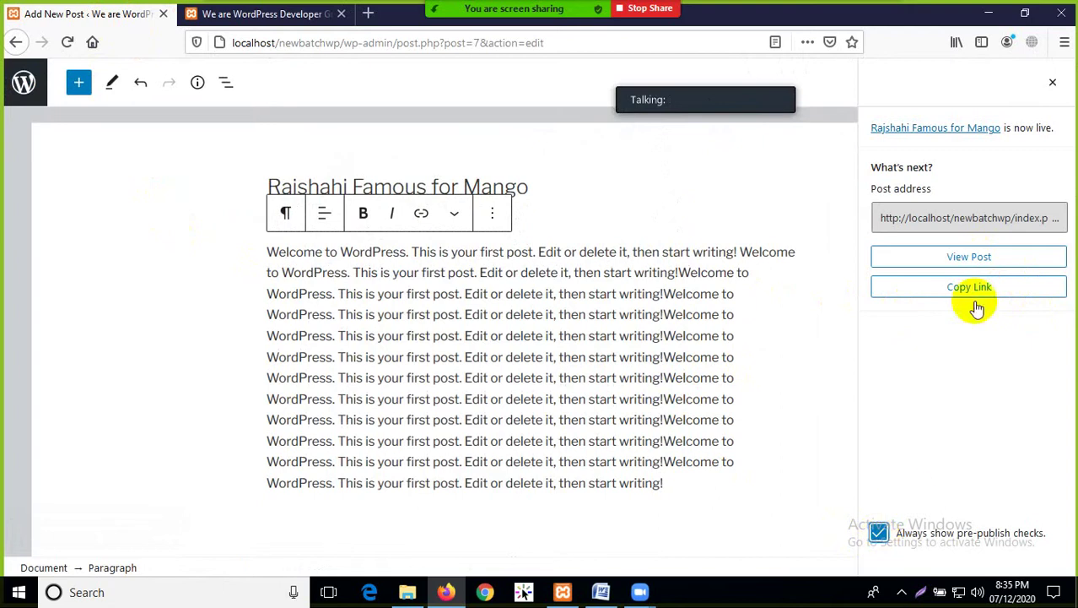
Close the post-published sidebar and switch the mango post back to draft
{"action": "left_click", "coordinate": [1052, 82]}
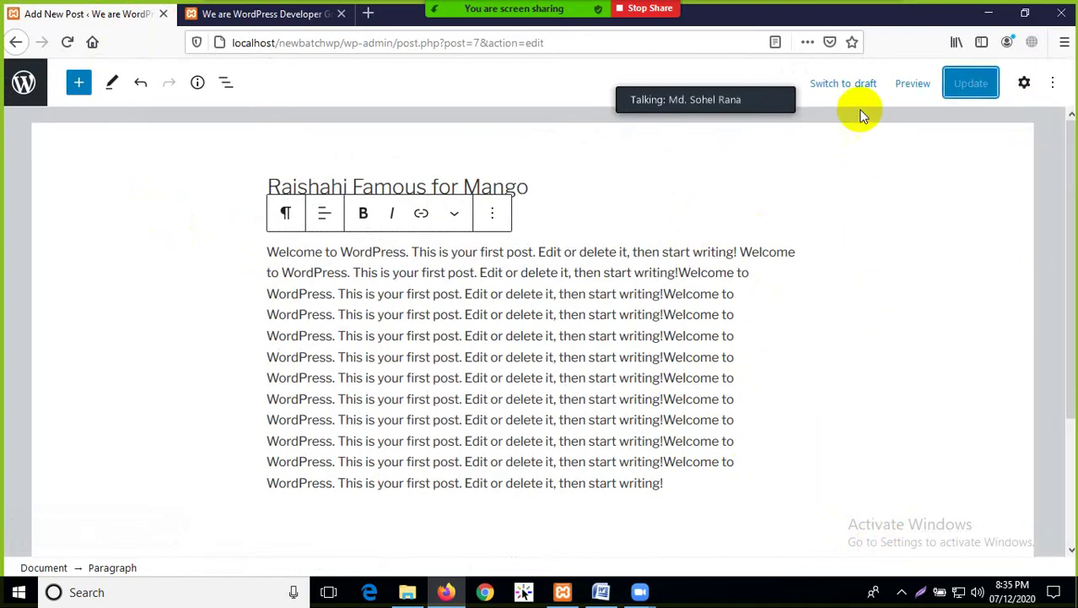
{"action": "left_click", "coordinate": [835, 84]}
{"action": "left_click", "coordinate": [537, 280]}
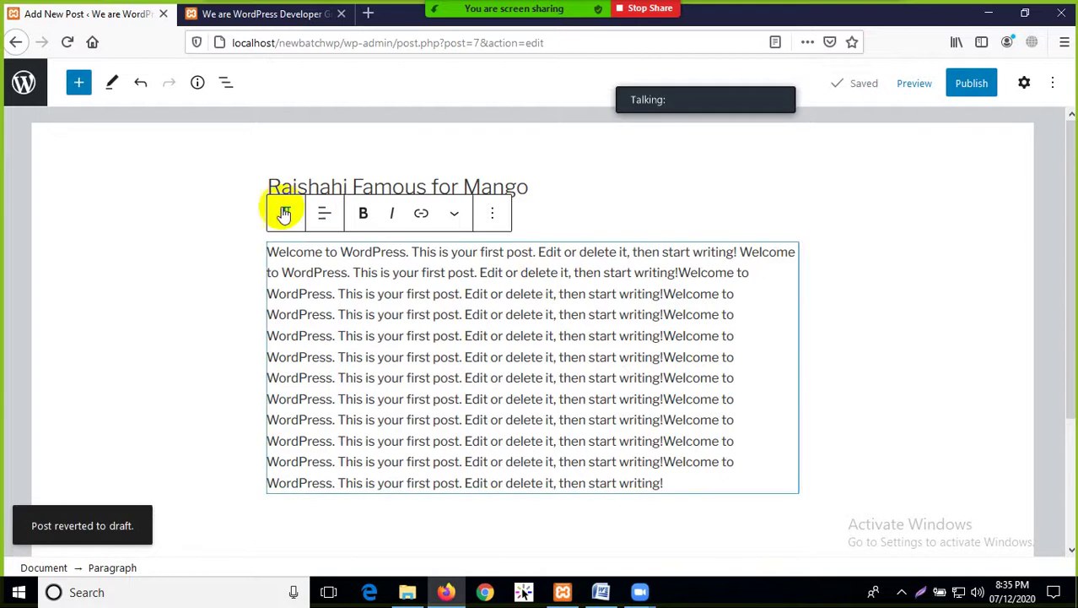
Review the paragraph block's options, then go back and return to the homepage
{"action": "left_click", "coordinate": [488, 217]}
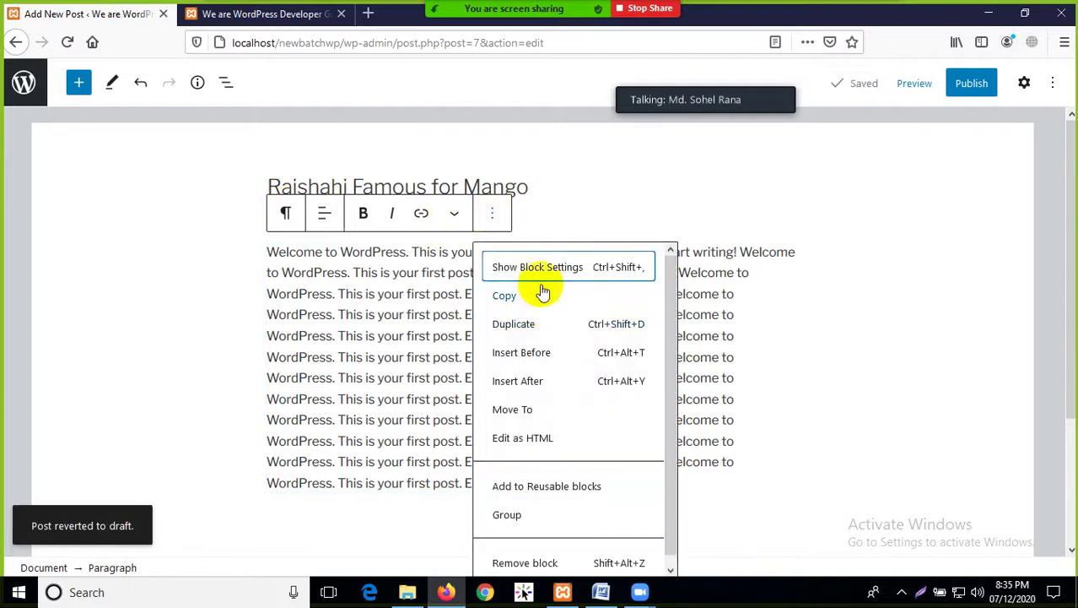
{"action": "scroll", "coordinate": [544, 329], "scroll_direction": "down", "scroll_amount": 1}
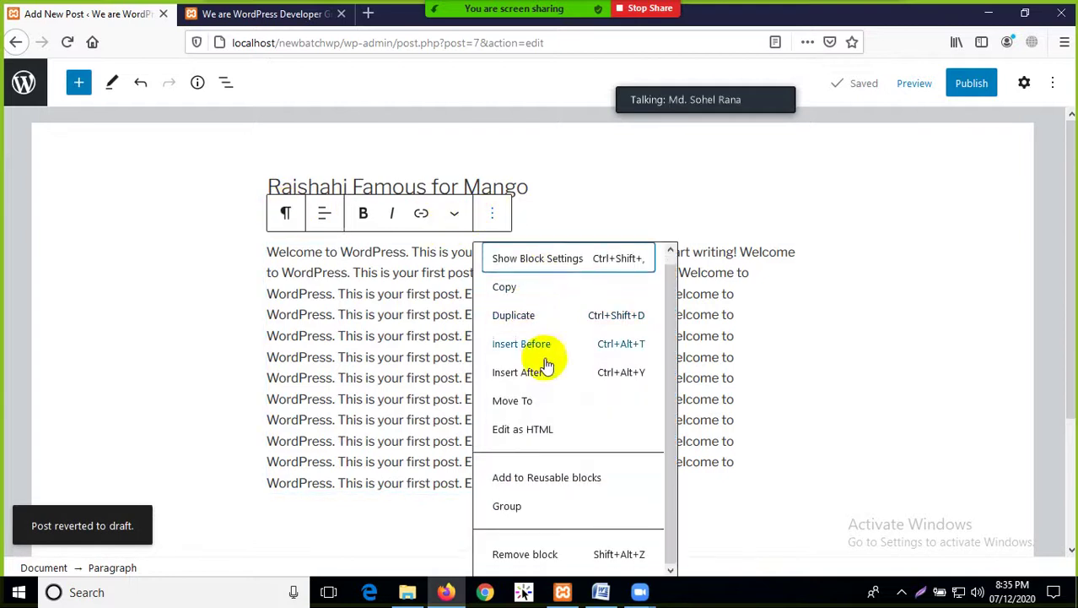
{"action": "left_click", "coordinate": [860, 335]}
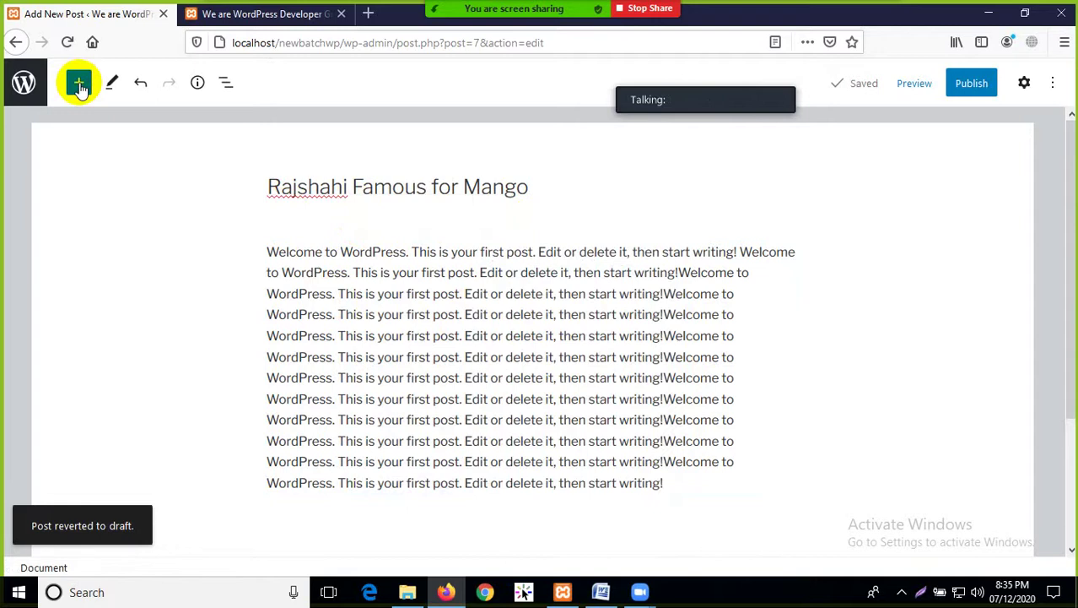
{"action": "left_click", "coordinate": [416, 253]}
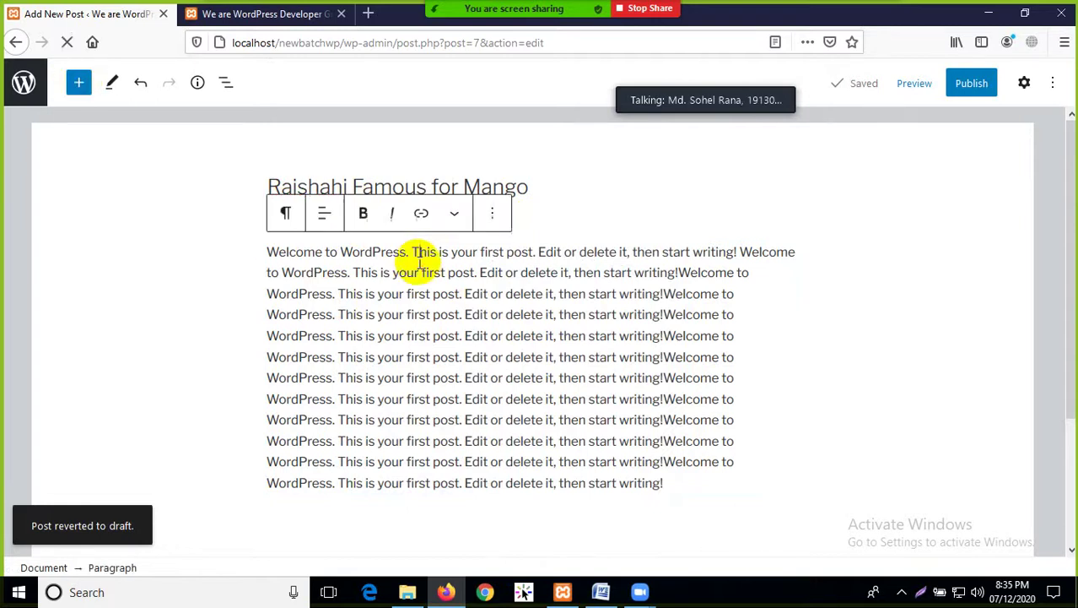
{"action": "left_click", "coordinate": [14, 43]}
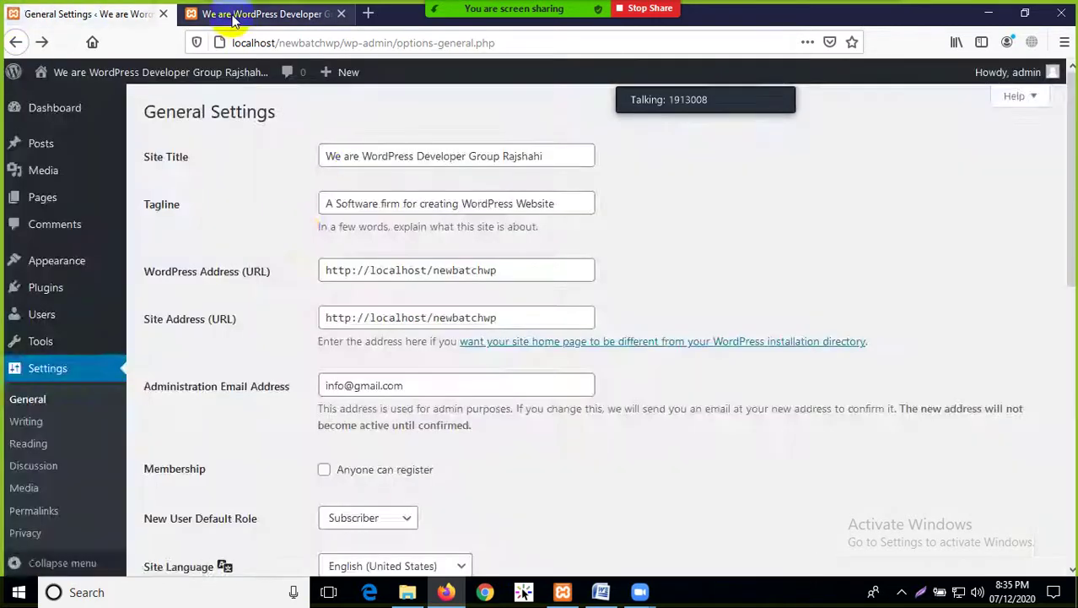
{"action": "left_click", "coordinate": [234, 15]}
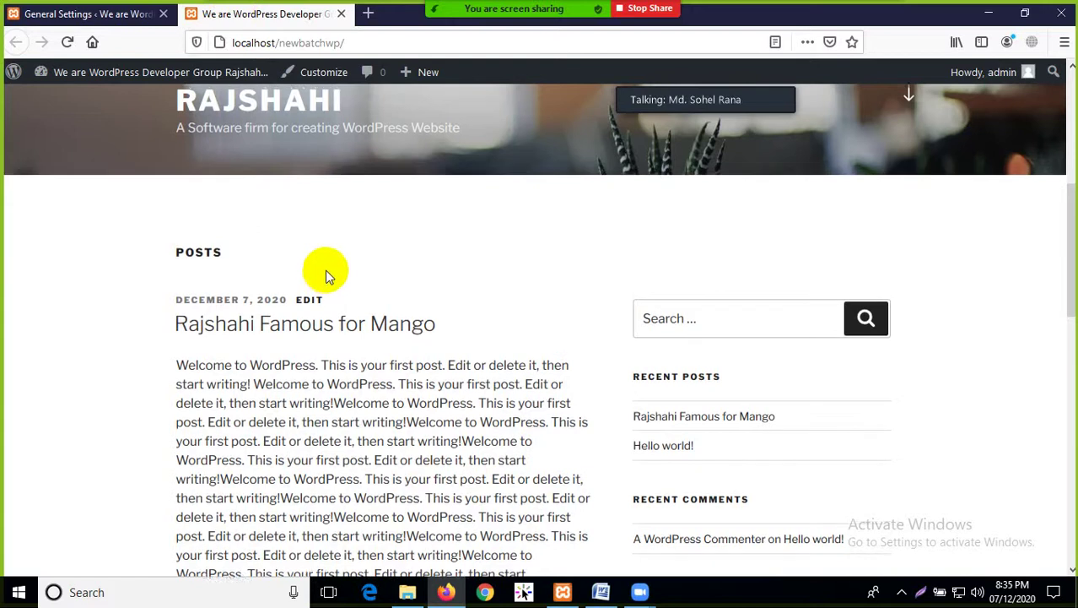
Scroll the homepage and highlight the site title and tagline above the mango post
{"action": "scroll", "coordinate": [325, 270], "scroll_direction": "up", "scroll_amount": 5}
{"action": "scroll", "coordinate": [330, 228], "scroll_direction": "down", "scroll_amount": 4}
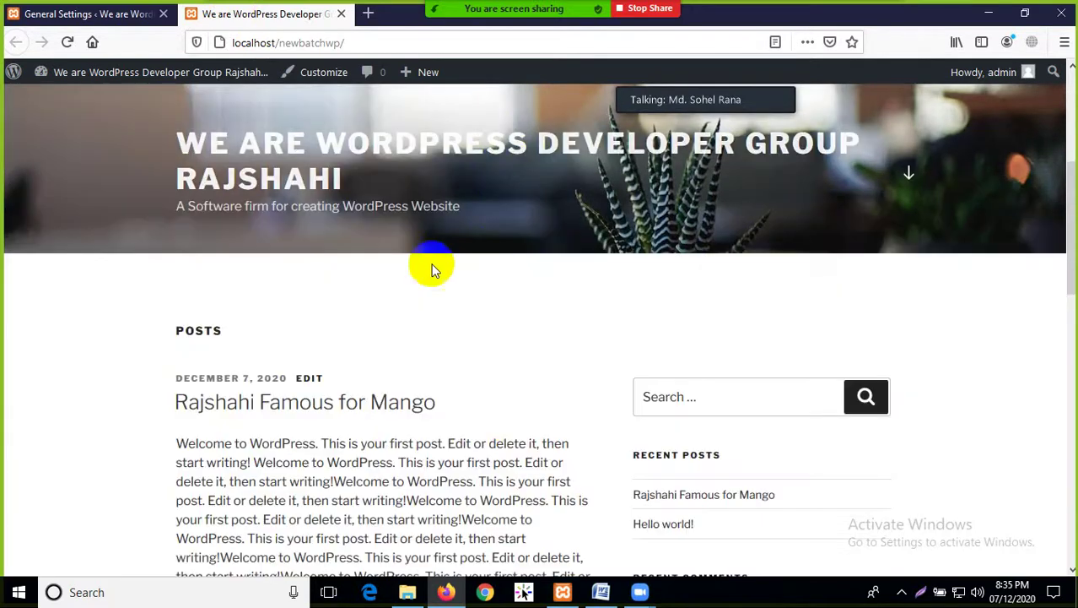
{"action": "scroll", "coordinate": [462, 309], "scroll_direction": "up", "scroll_amount": 4}
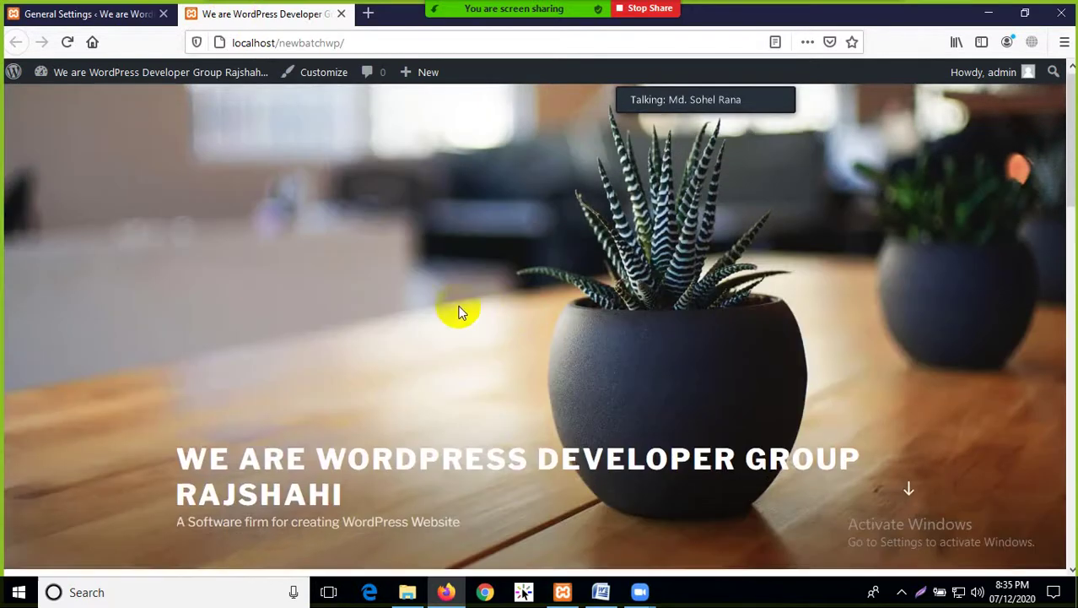
{"action": "scroll", "coordinate": [517, 211], "scroll_direction": "down", "scroll_amount": 3}
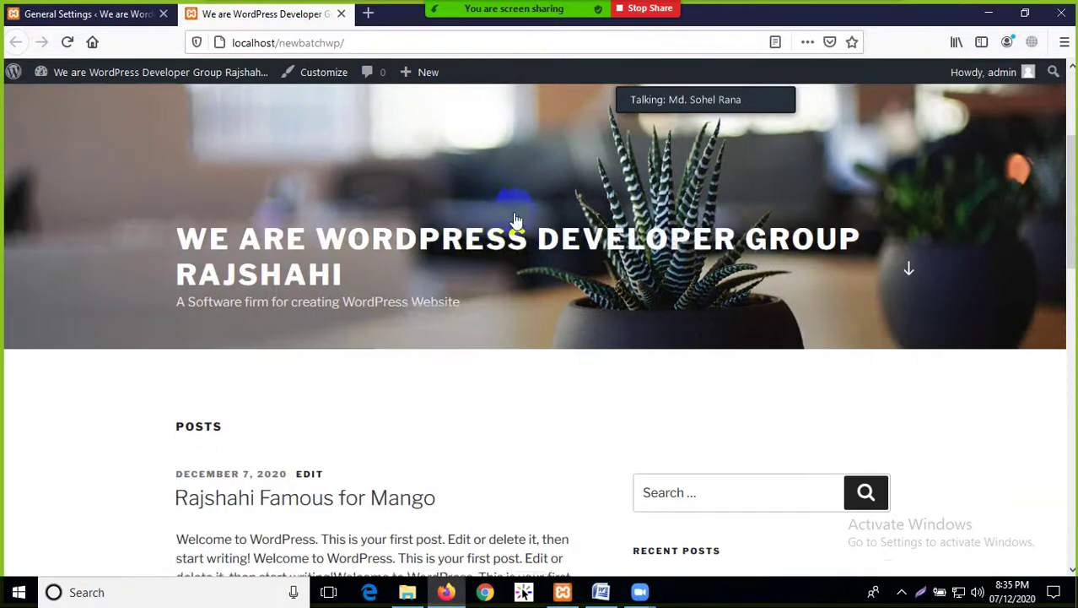
{"action": "left_click_drag", "start_coordinate": [475, 288], "coordinate": [173, 224]}
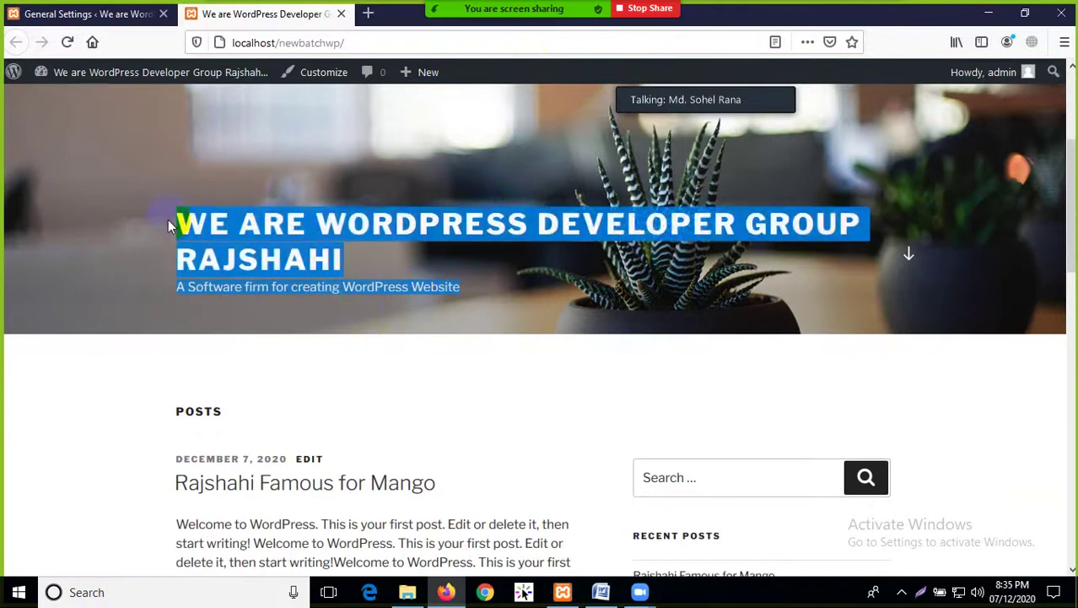
{"action": "left_click", "coordinate": [70, 426]}
{"action": "scroll", "coordinate": [175, 443], "scroll_direction": "up", "scroll_amount": 3}
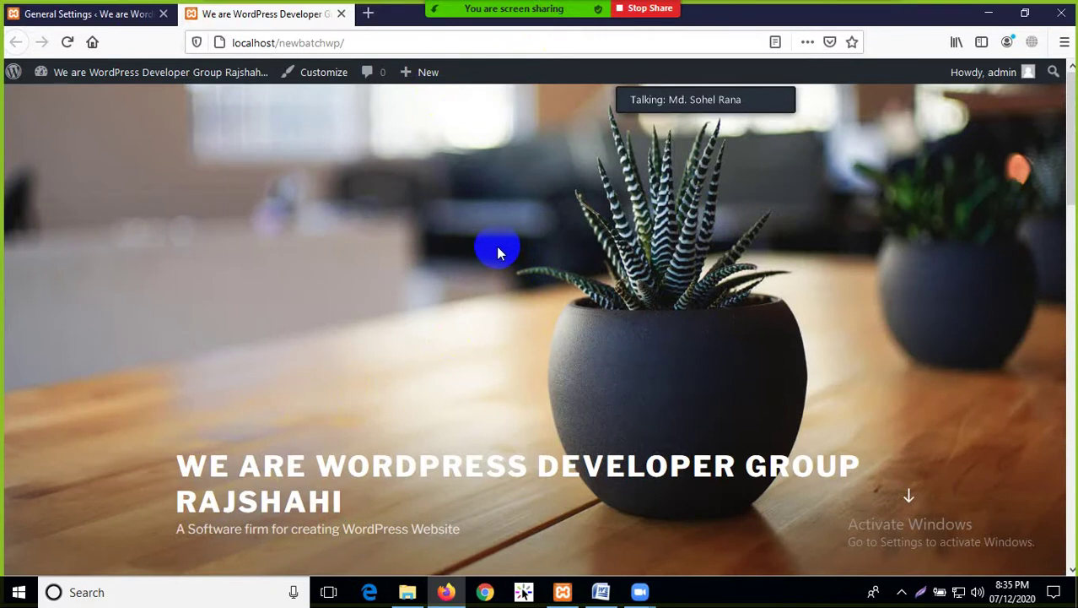
{"action": "scroll", "coordinate": [493, 256], "scroll_direction": "down", "scroll_amount": 6}
{"action": "scroll", "coordinate": [489, 279], "scroll_direction": "up", "scroll_amount": 6}
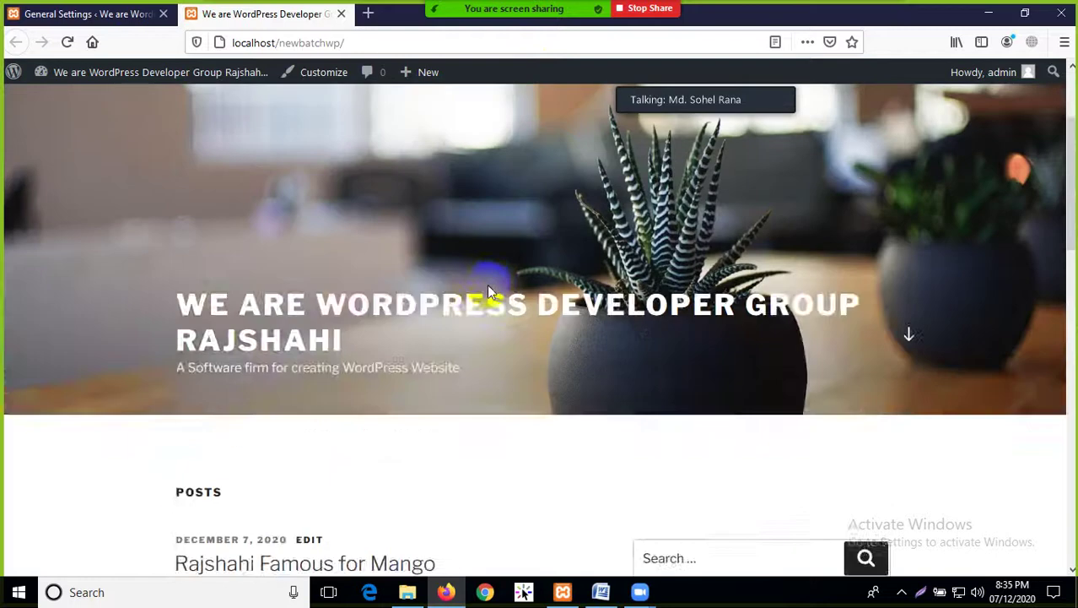
Go from General Settings to Appearance > Themes
{"action": "left_click", "coordinate": [89, 13]}
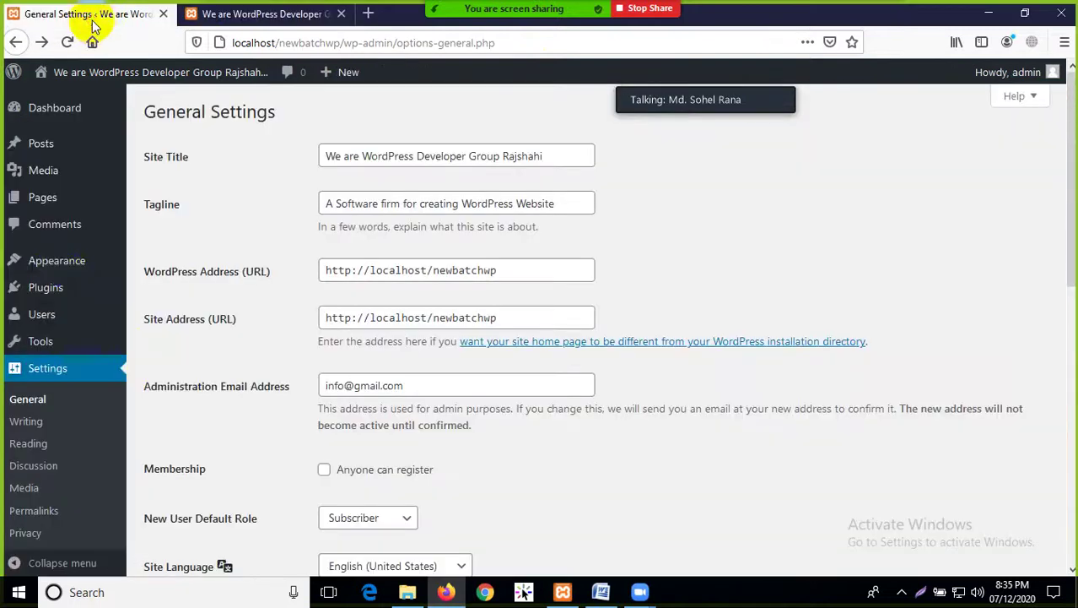
{"action": "mouse_move", "coordinate": [60, 263]}
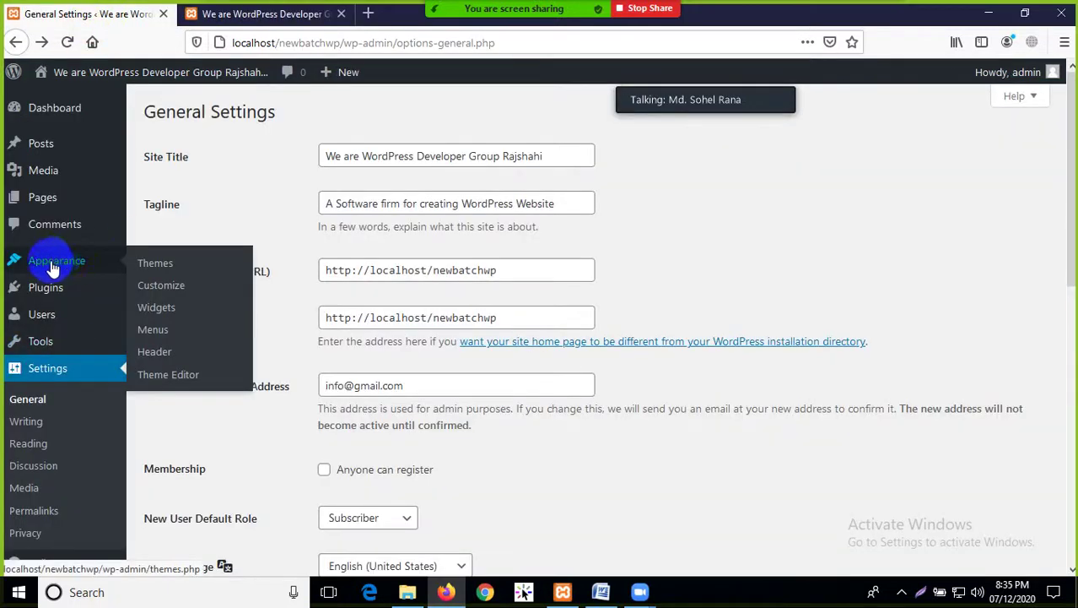
{"action": "left_click", "coordinate": [153, 267]}
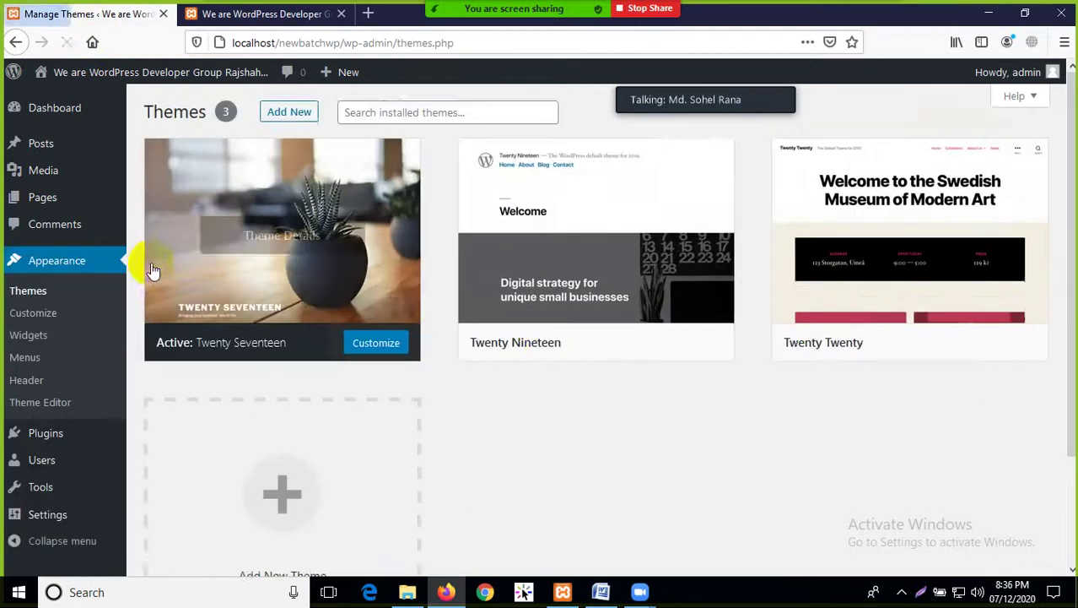
Scroll through the featured themes on the Add Themes page
{"action": "scroll", "coordinate": [641, 392], "scroll_direction": "down", "scroll_amount": 1}
{"action": "scroll", "coordinate": [613, 411], "scroll_direction": "up", "scroll_amount": 1}
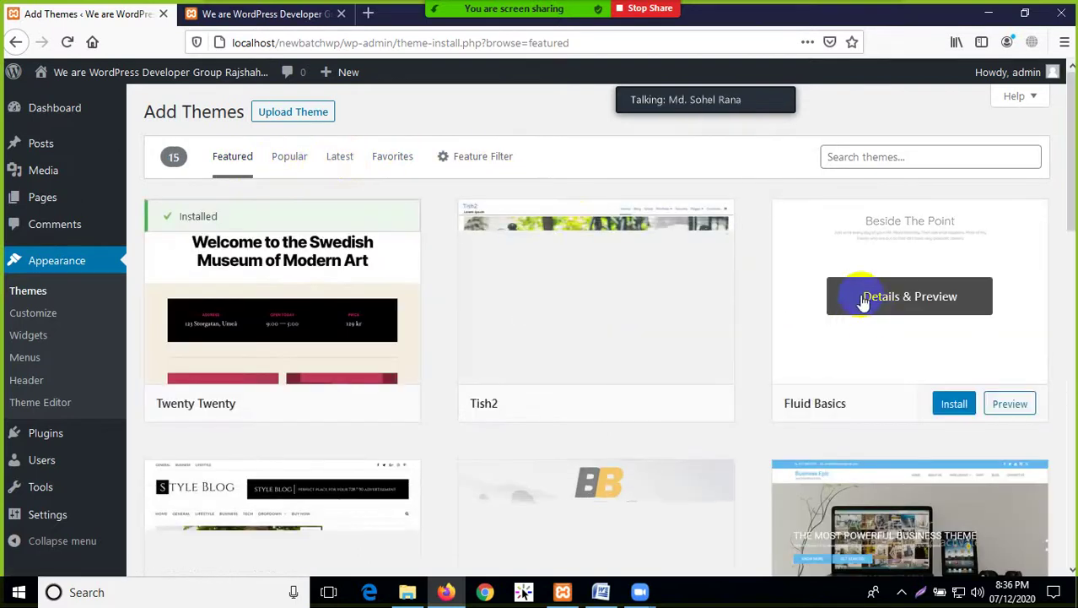
{"action": "mouse_move", "coordinate": [475, 414]}
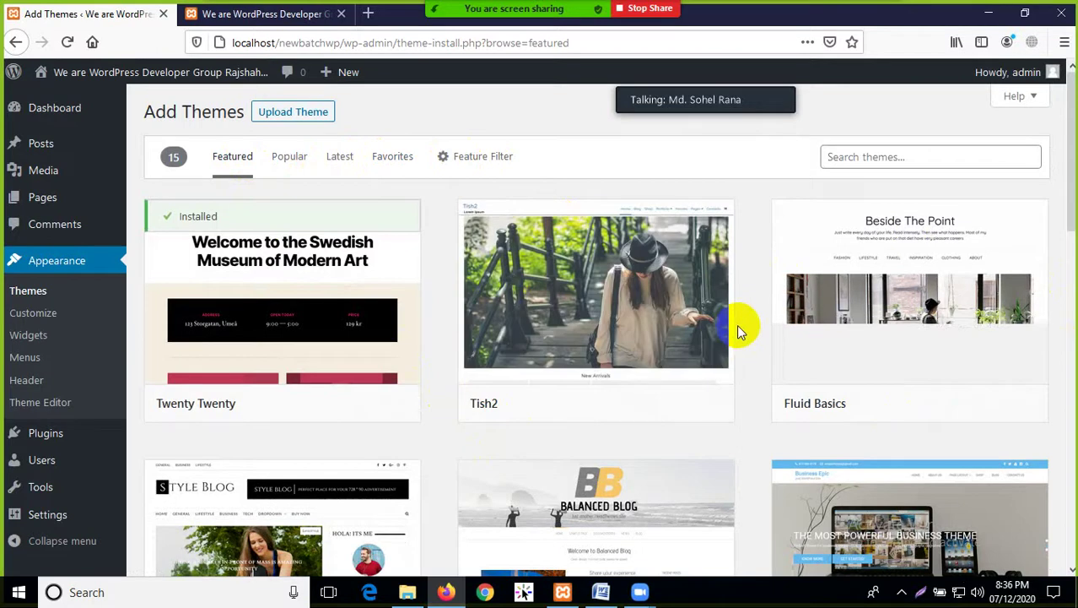
{"action": "mouse_move", "coordinate": [830, 326]}
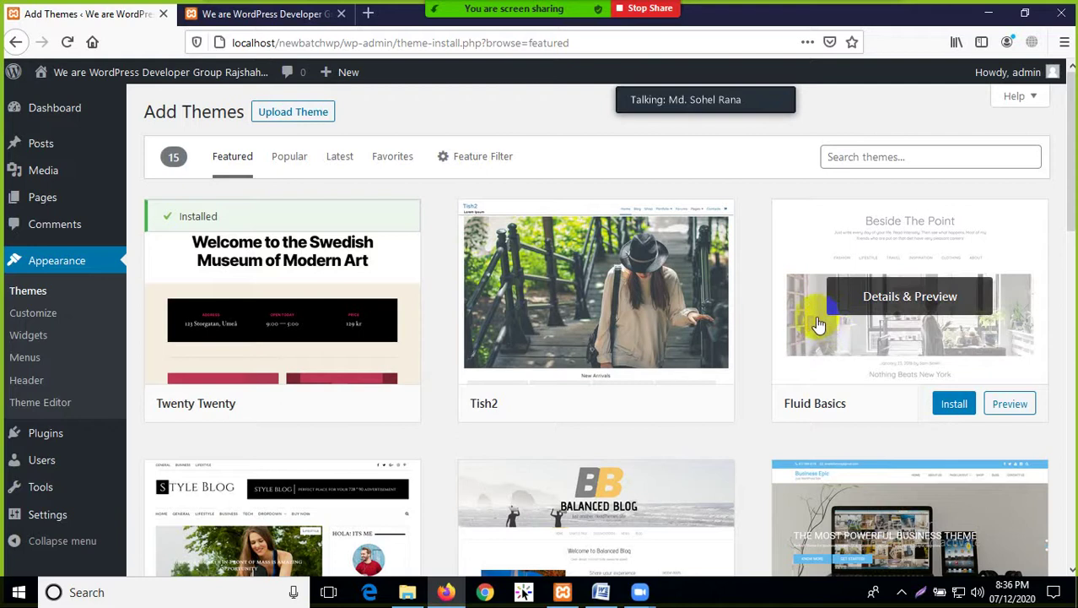
{"action": "mouse_move", "coordinate": [542, 284]}
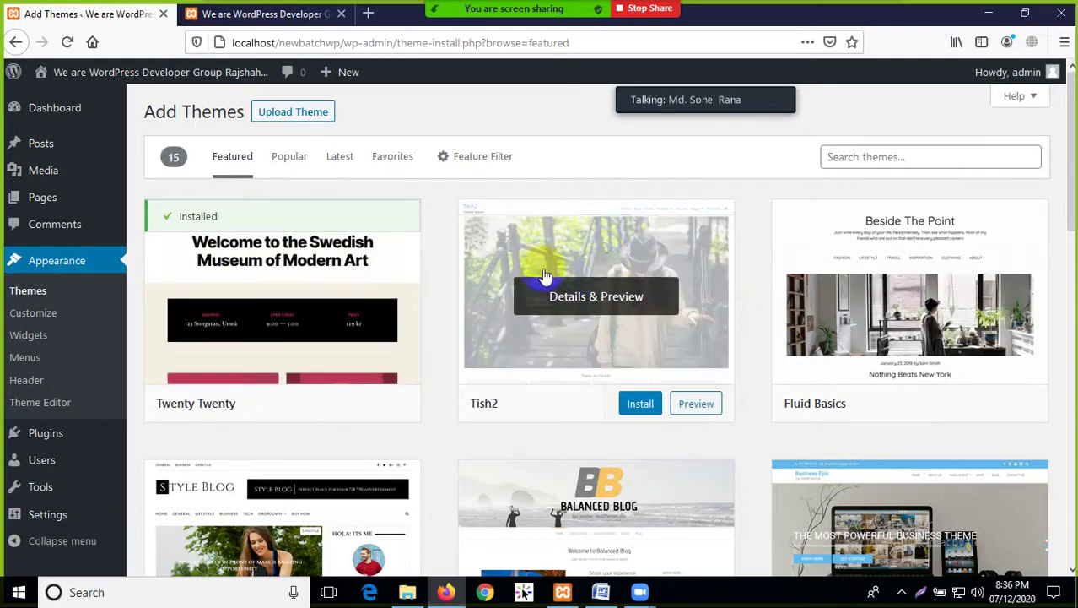
{"action": "mouse_move", "coordinate": [490, 17]}
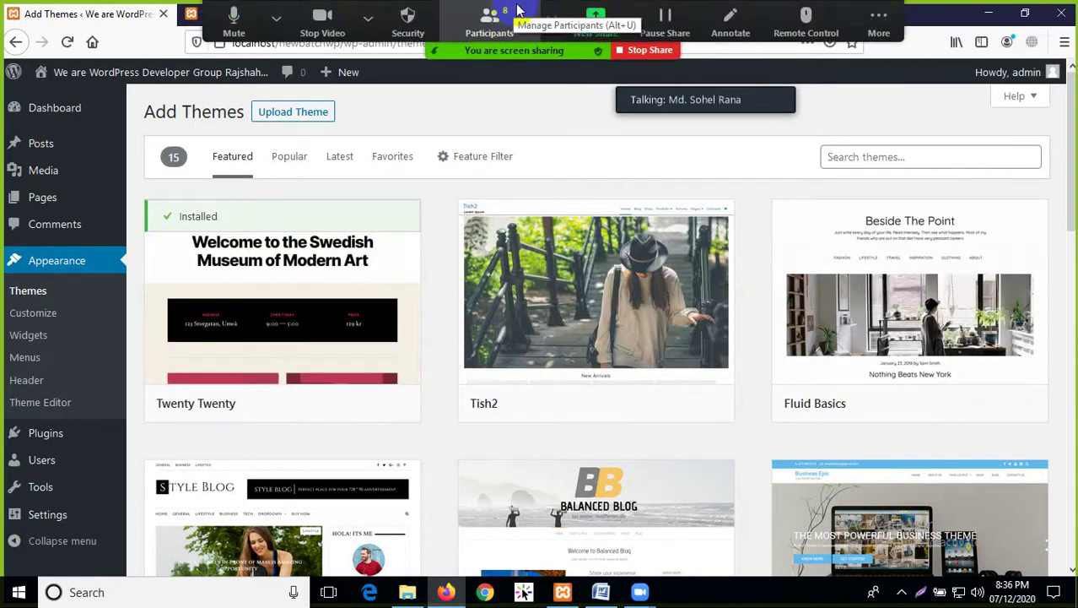
{"action": "left_click", "coordinate": [879, 17]}
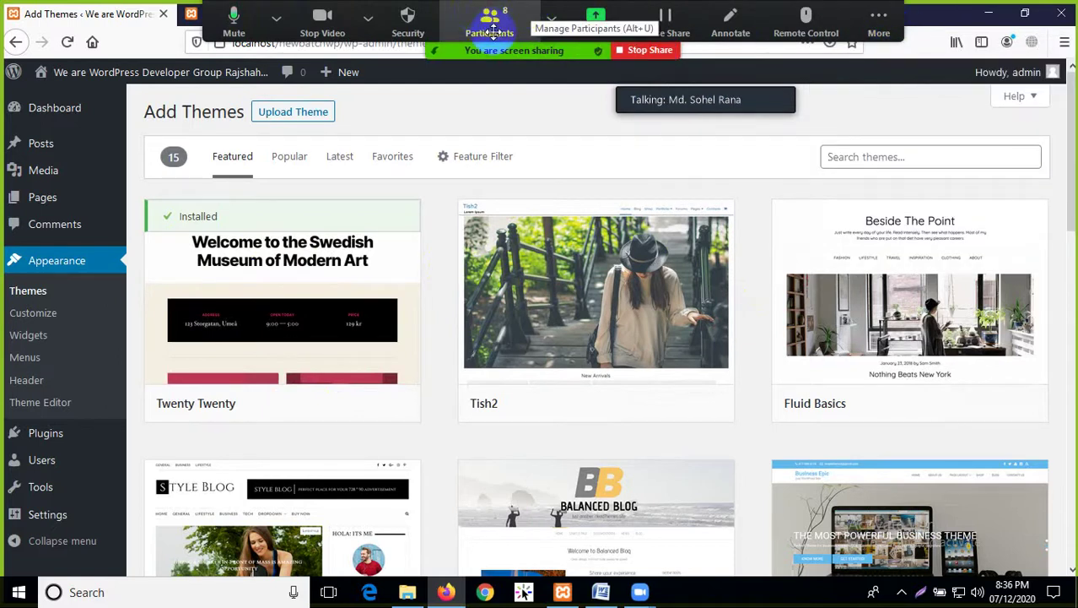
{"action": "mouse_move", "coordinate": [652, 302]}
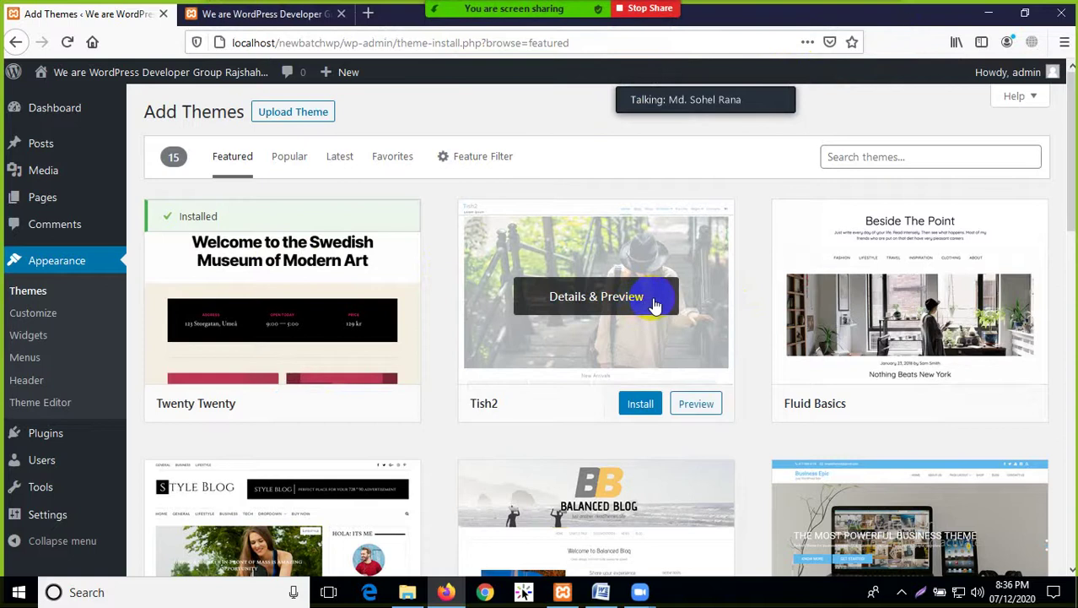
{"action": "scroll", "coordinate": [675, 321], "scroll_direction": "down", "scroll_amount": 2}
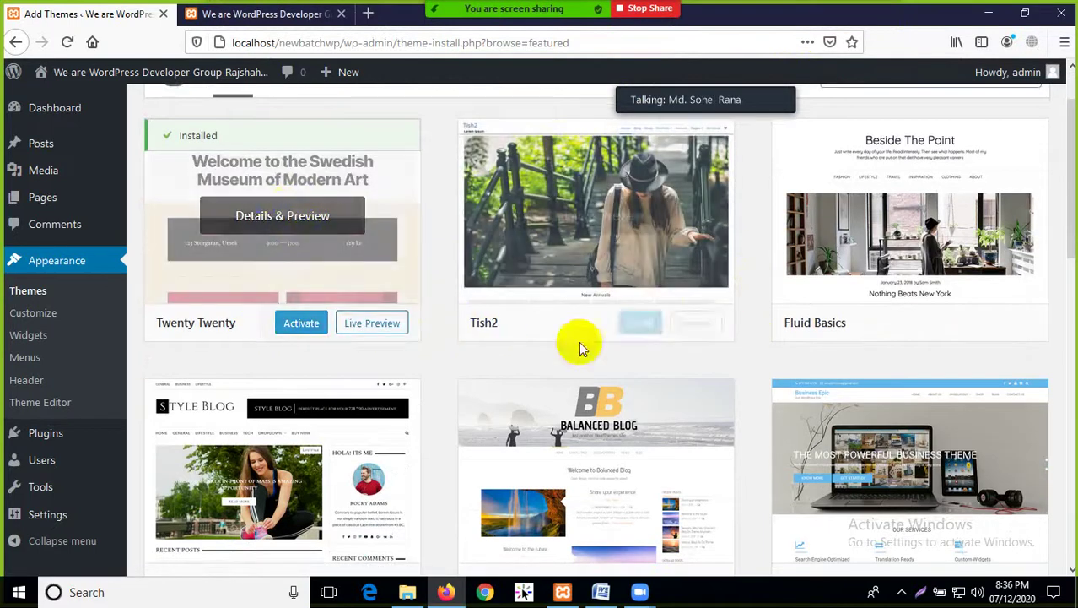
{"action": "mouse_move", "coordinate": [664, 319]}
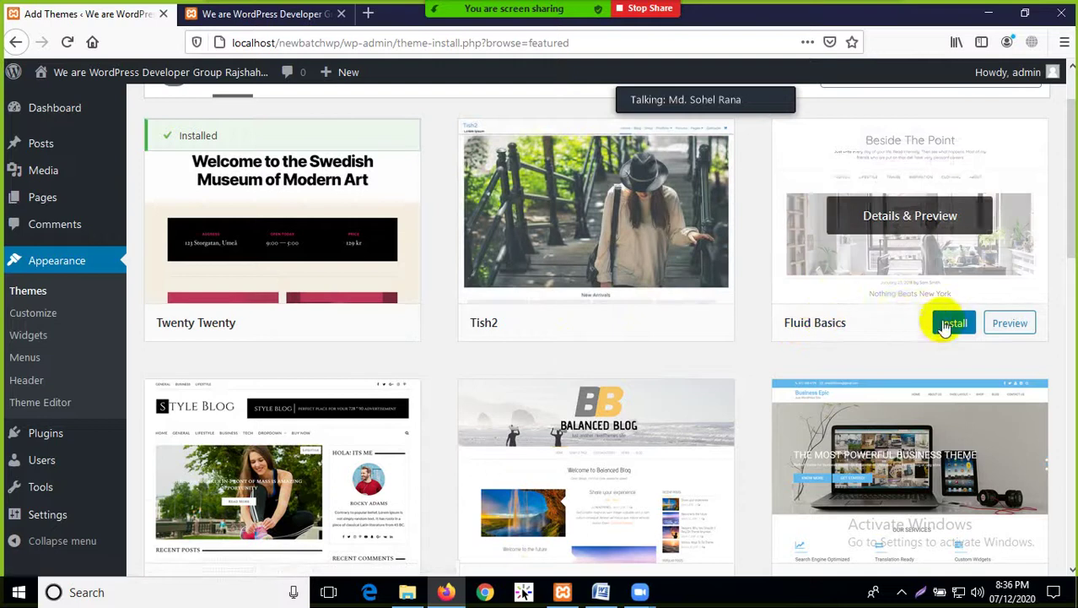
{"action": "scroll", "coordinate": [939, 321], "scroll_direction": "down", "scroll_amount": 5}
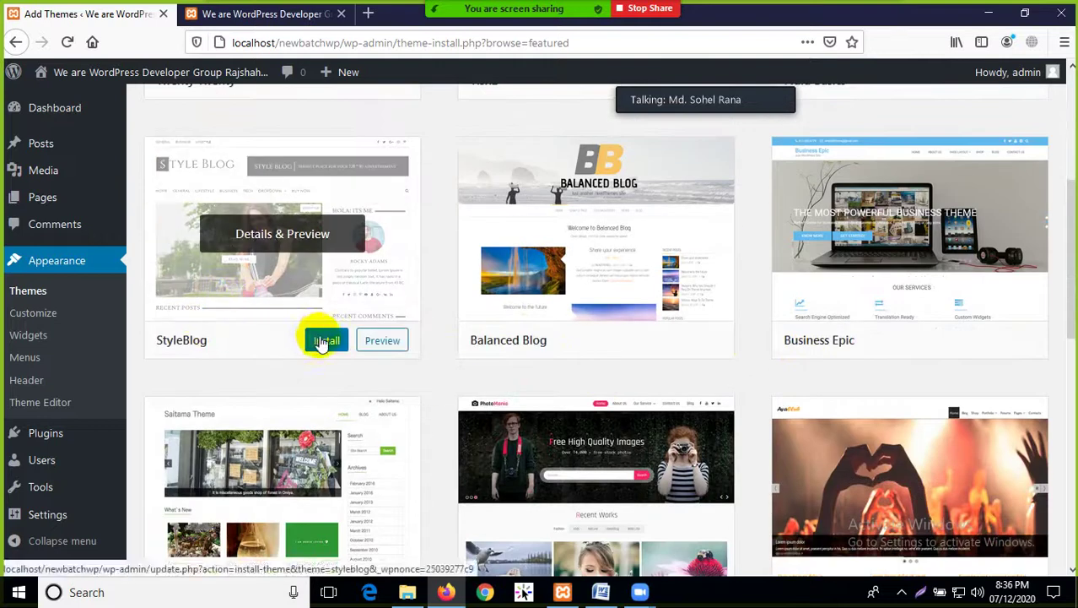
{"action": "mouse_move", "coordinate": [548, 319]}
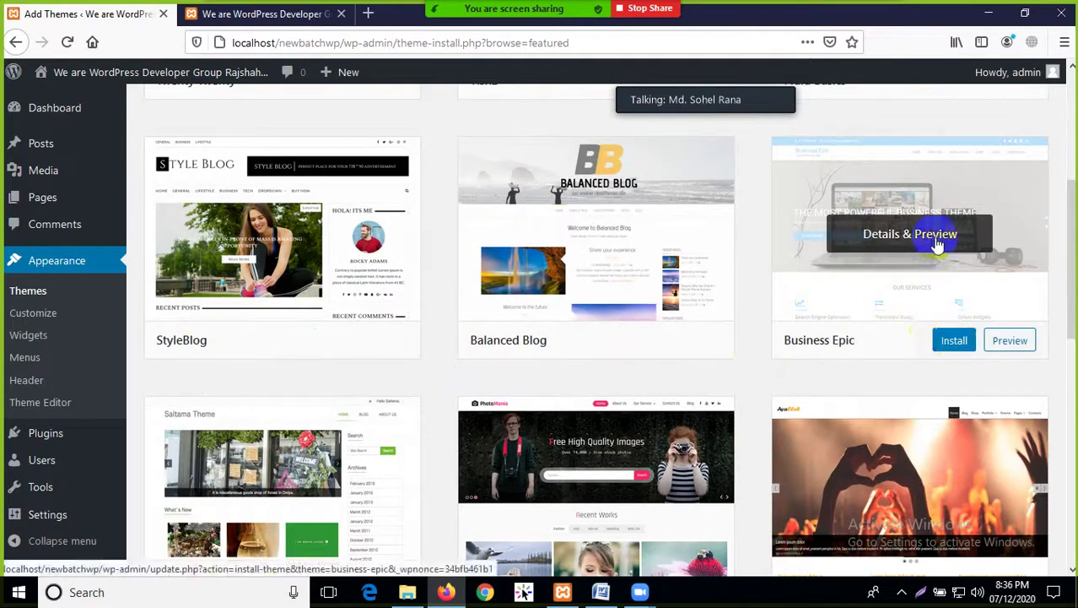
{"action": "scroll", "coordinate": [934, 240], "scroll_direction": "down", "scroll_amount": 6}
{"action": "scroll", "coordinate": [664, 265], "scroll_direction": "up", "scroll_amount": 2}
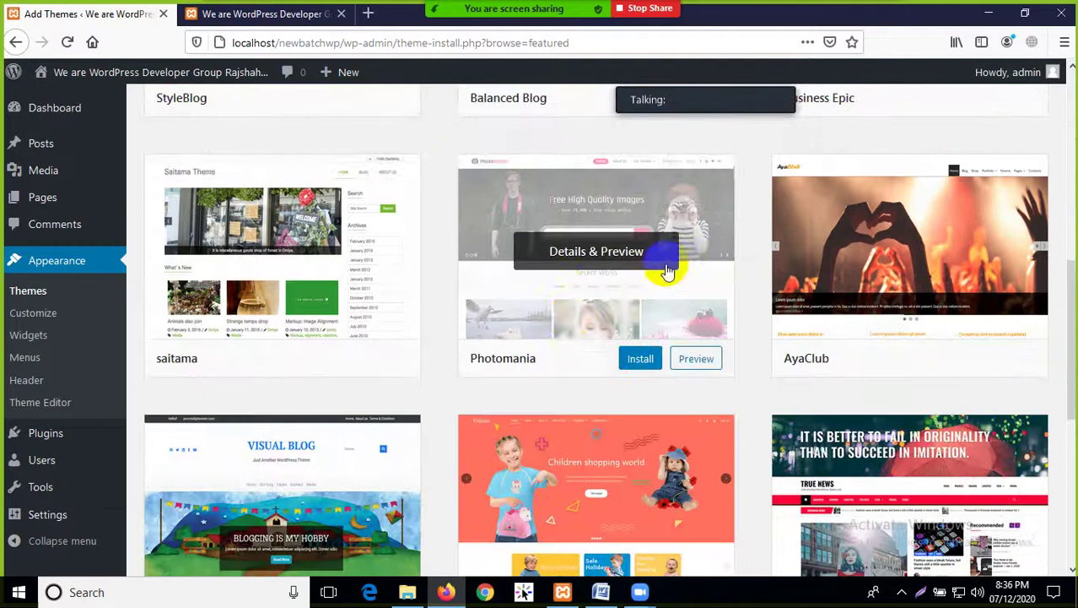
{"action": "scroll", "coordinate": [422, 383], "scroll_direction": "down", "scroll_amount": 3}
{"action": "mouse_move", "coordinate": [620, 364]}
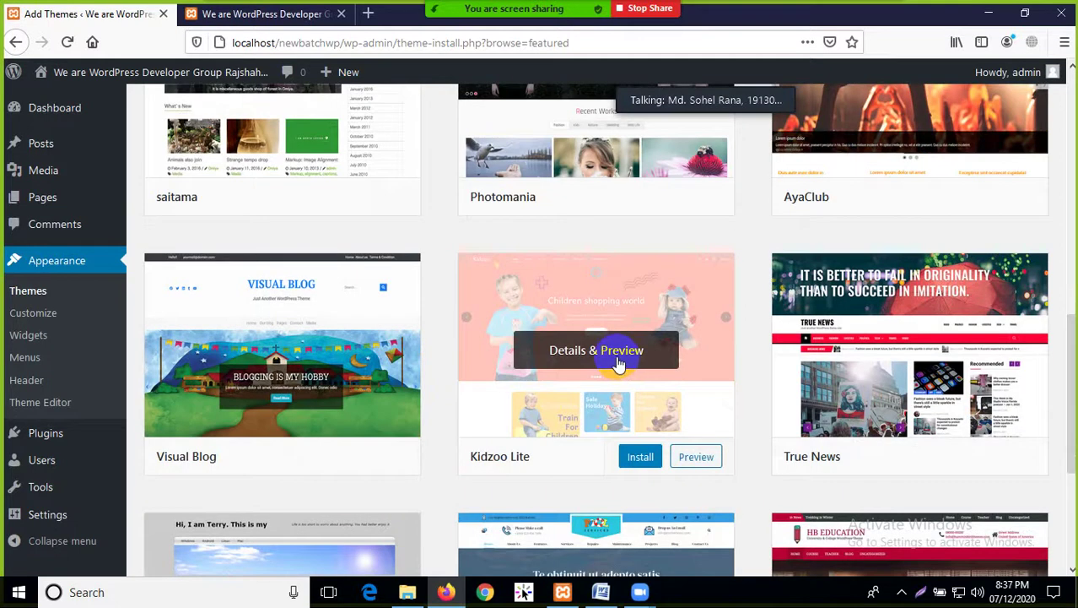
{"action": "scroll", "coordinate": [618, 363], "scroll_direction": "up", "scroll_amount": 3}
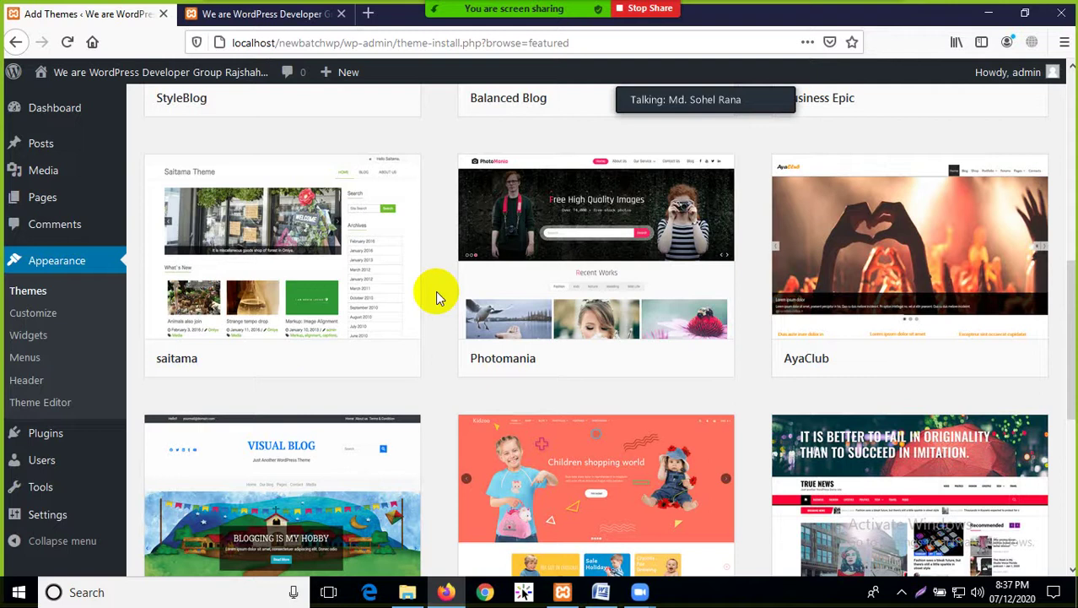
{"action": "scroll", "coordinate": [30, 296], "scroll_direction": "down", "scroll_amount": 2}
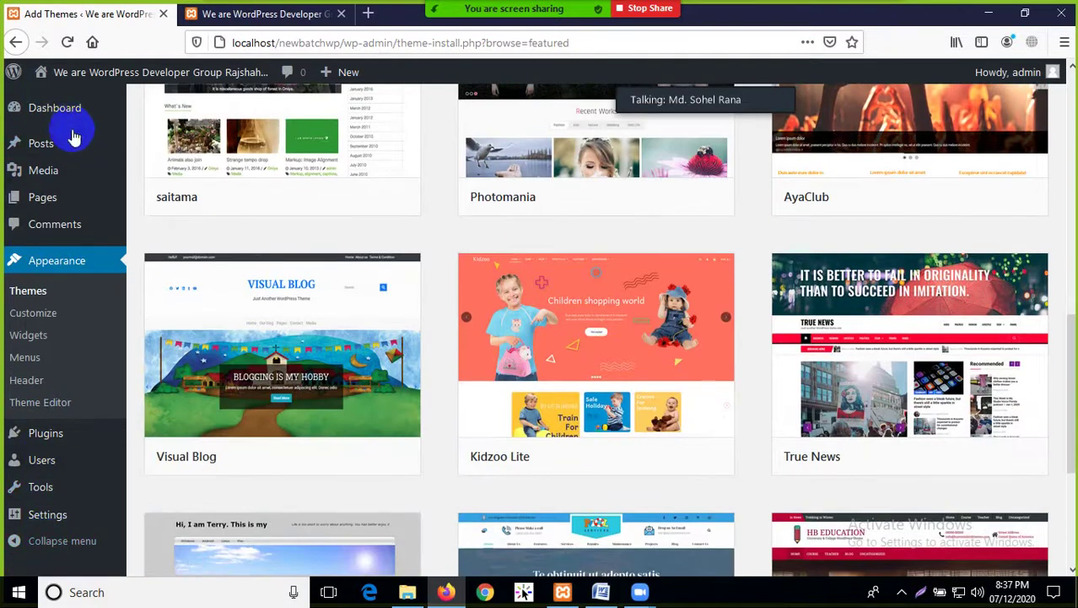
Finish browsing the featured themes and switch to the front page showing the plant header and site title
{"action": "scroll", "coordinate": [440, 266], "scroll_direction": "up", "scroll_amount": 2}
{"action": "scroll", "coordinate": [440, 266], "scroll_direction": "up", "scroll_amount": 3}
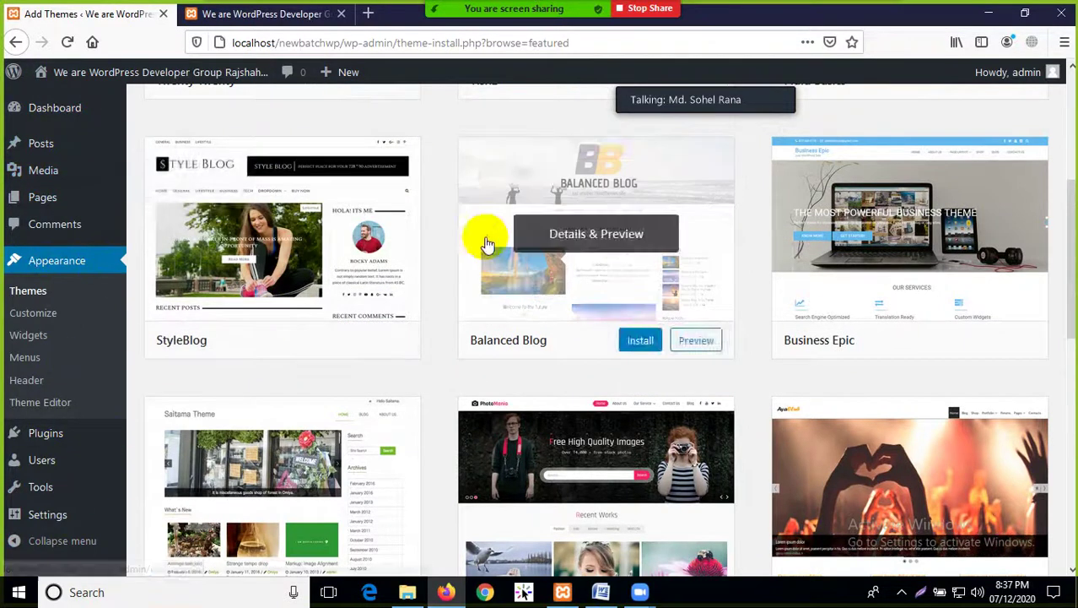
{"action": "scroll", "coordinate": [482, 236], "scroll_direction": "down", "scroll_amount": 2}
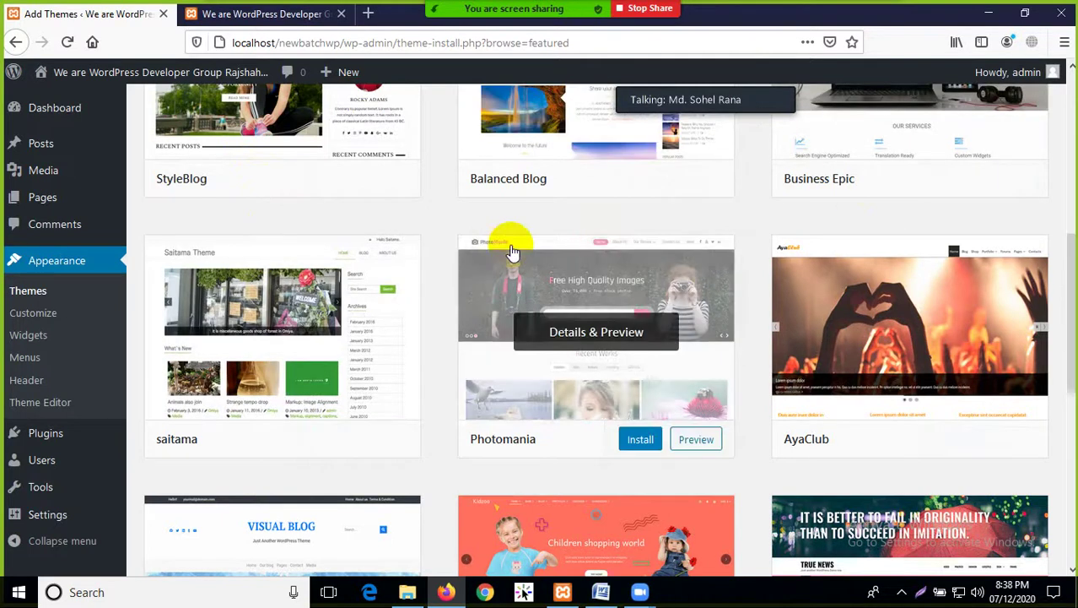
{"action": "scroll", "coordinate": [511, 249], "scroll_direction": "up", "scroll_amount": 2}
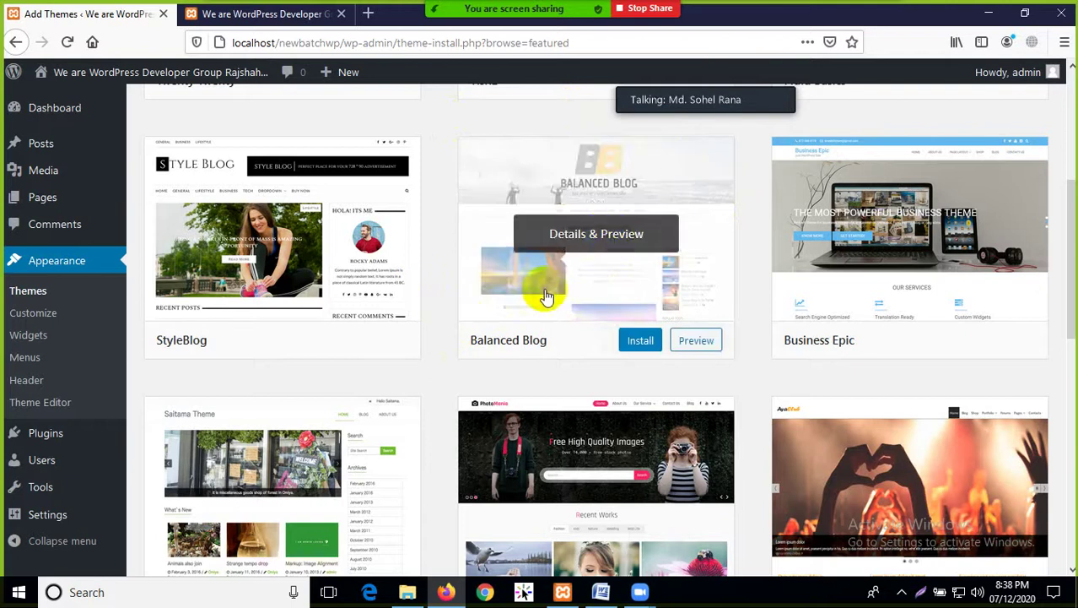
{"action": "scroll", "coordinate": [355, 236], "scroll_direction": "down", "scroll_amount": 3}
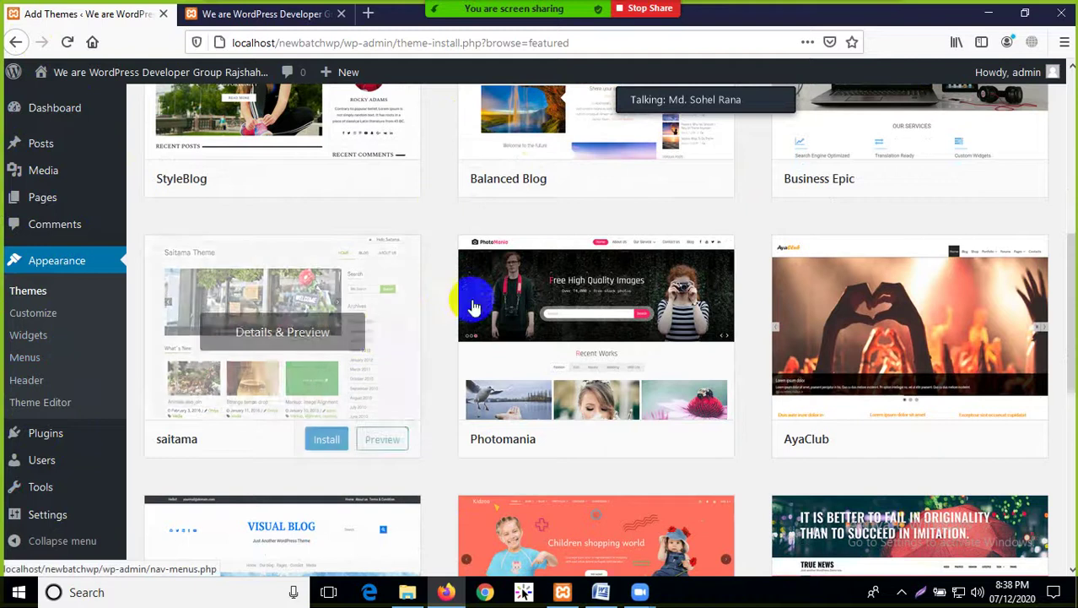
{"action": "scroll", "coordinate": [909, 262], "scroll_direction": "up", "scroll_amount": 3}
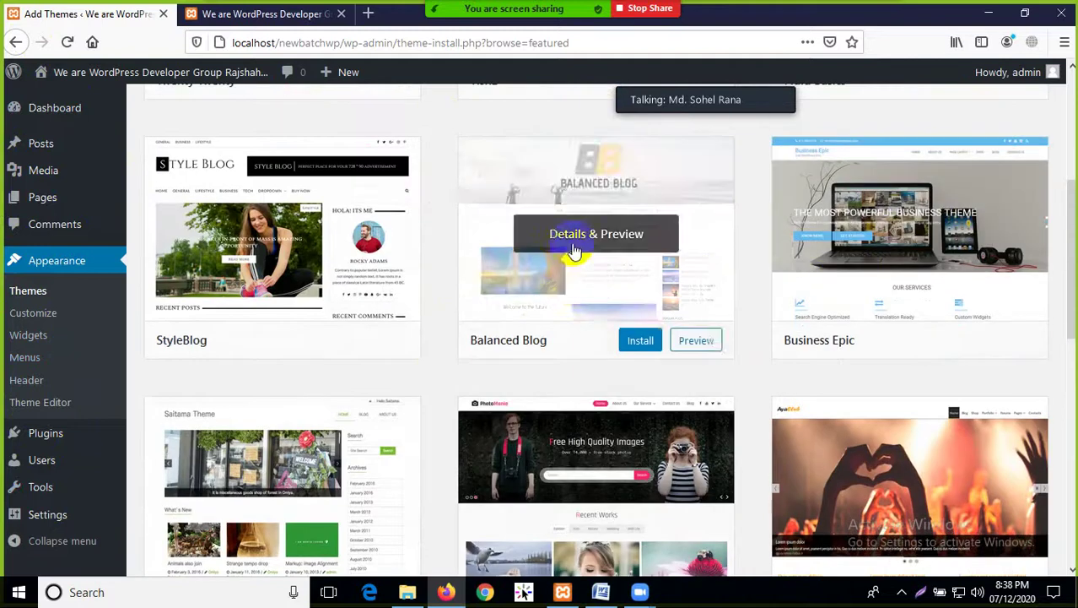
{"action": "mouse_move", "coordinate": [180, 228]}
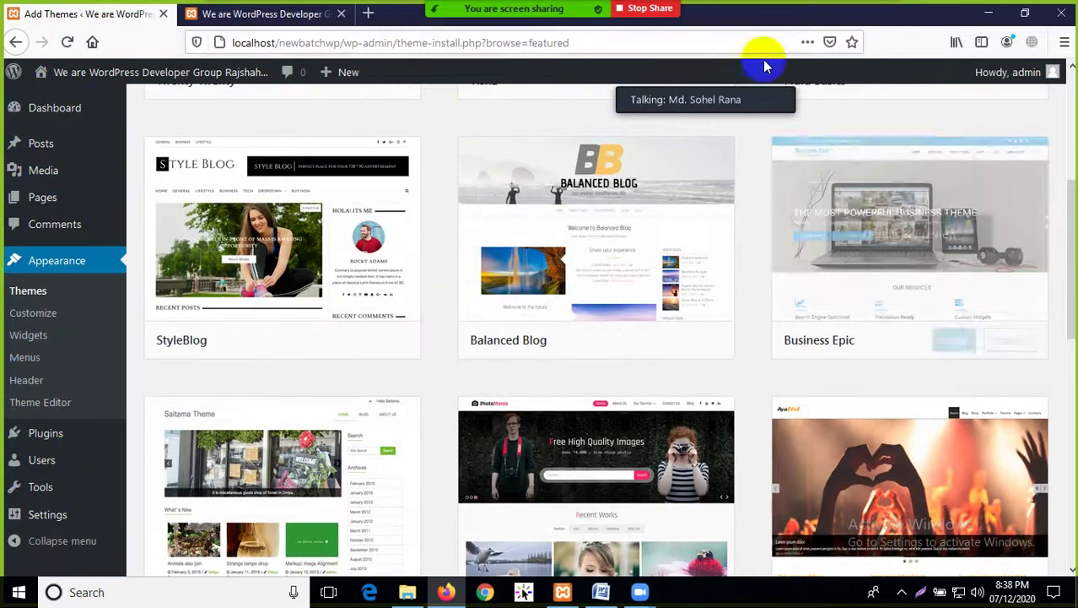
{"action": "left_click", "coordinate": [878, 23]}
{"action": "left_click", "coordinate": [554, 236]}
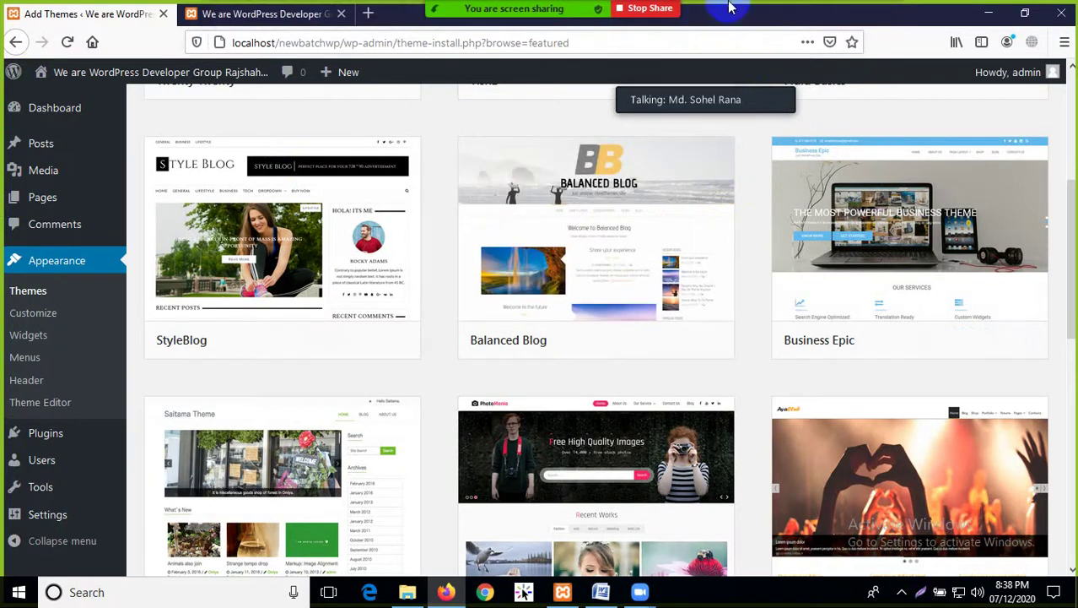
{"action": "mouse_move", "coordinate": [506, 199]}
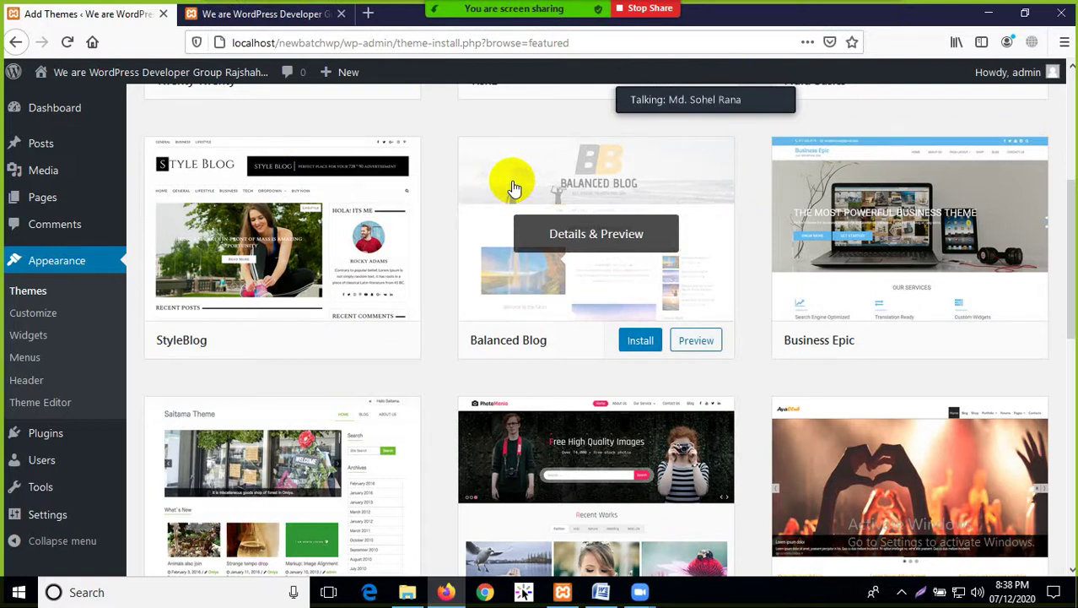
{"action": "scroll", "coordinate": [469, 320], "scroll_direction": "down", "scroll_amount": 3}
Scroll the front page twice between visits to Add Themes, ending on the featured themes list
{"action": "left_click", "coordinate": [253, 14]}
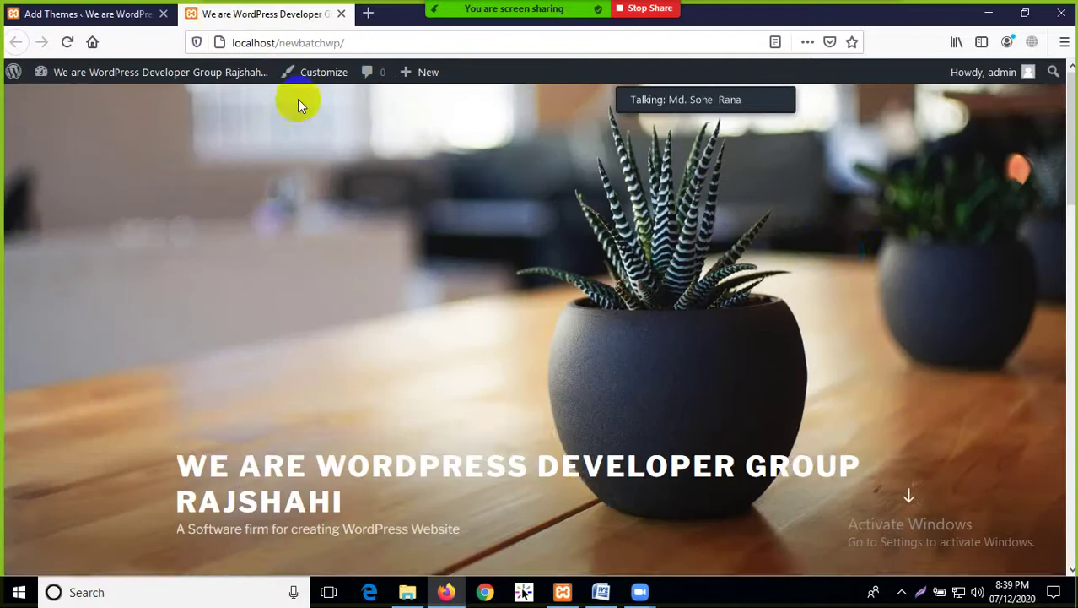
{"action": "scroll", "coordinate": [795, 245], "scroll_direction": "down", "scroll_amount": 15}
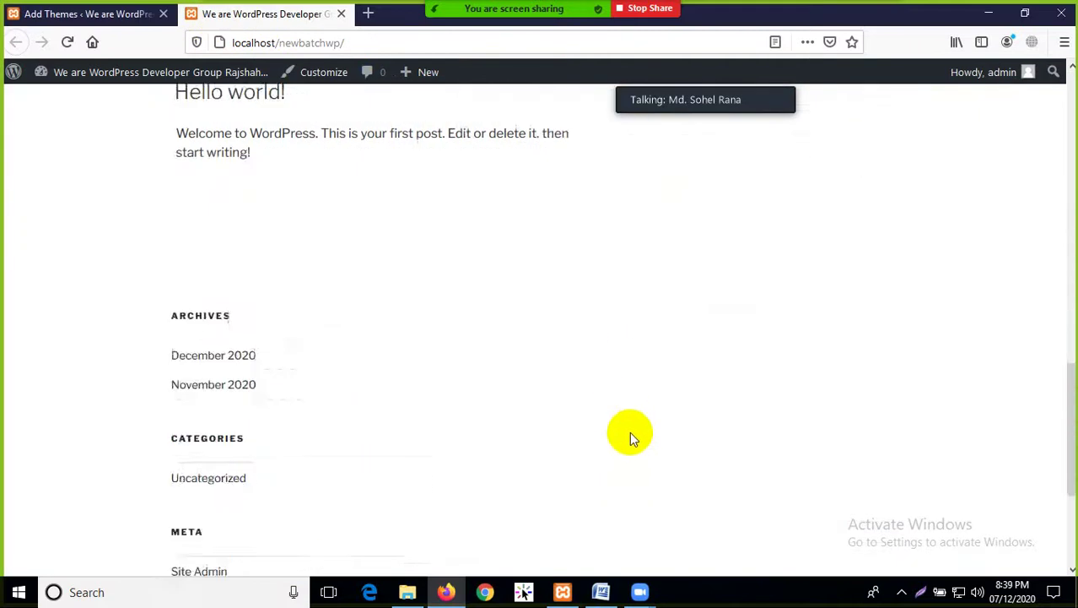
{"action": "scroll", "coordinate": [632, 433], "scroll_direction": "up", "scroll_amount": 4}
{"action": "scroll", "coordinate": [632, 432], "scroll_direction": "up", "scroll_amount": 10}
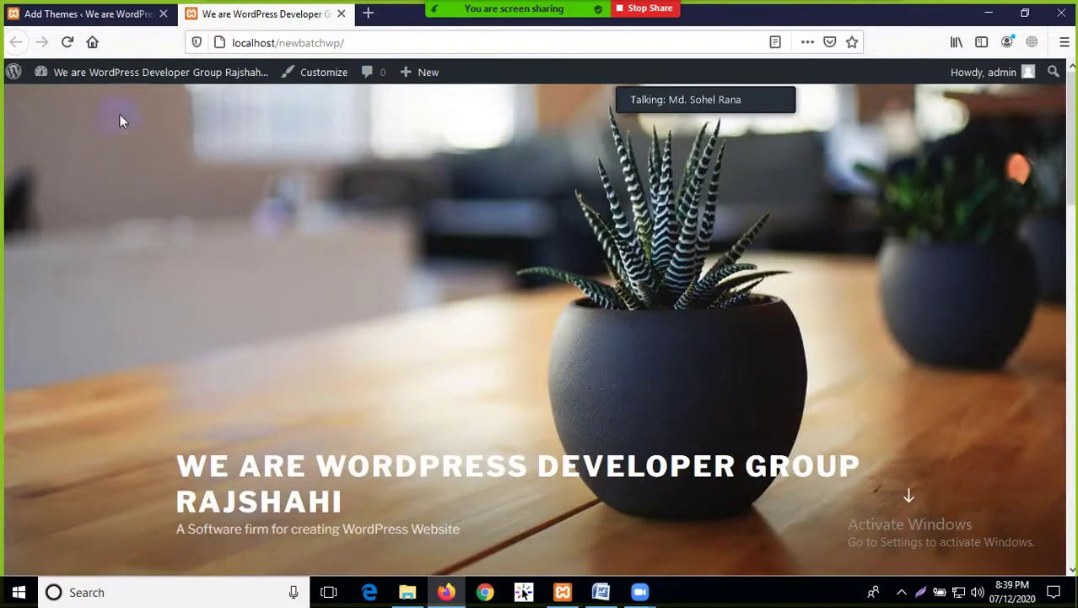
{"action": "left_click", "coordinate": [110, 15]}
{"action": "scroll", "coordinate": [621, 319], "scroll_direction": "up", "scroll_amount": 6}
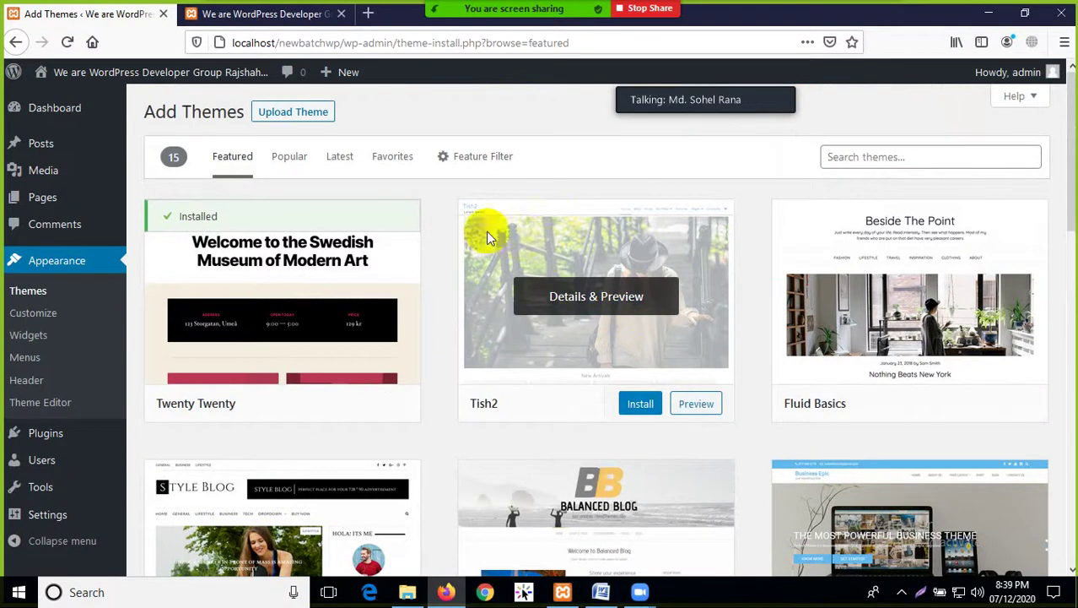
{"action": "left_click", "coordinate": [287, 14]}
{"action": "scroll", "coordinate": [638, 333], "scroll_direction": "down", "scroll_amount": 5}
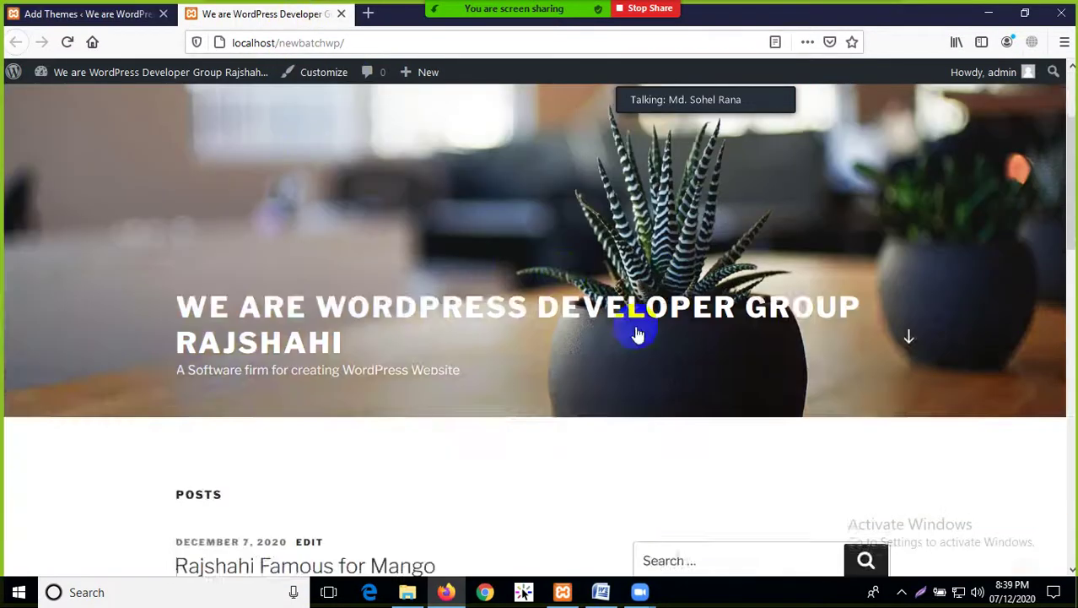
{"action": "scroll", "coordinate": [643, 350], "scroll_direction": "down", "scroll_amount": 2}
{"action": "scroll", "coordinate": [652, 358], "scroll_direction": "up", "scroll_amount": 8}
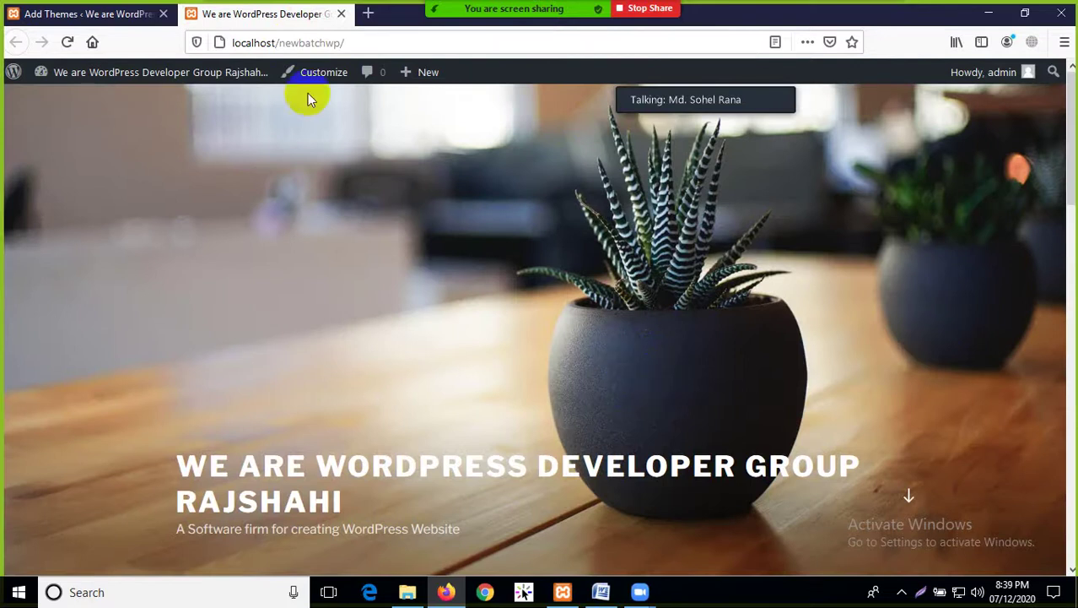
{"action": "left_click", "coordinate": [89, 14]}
{"action": "scroll", "coordinate": [676, 391], "scroll_direction": "down", "scroll_amount": 3}
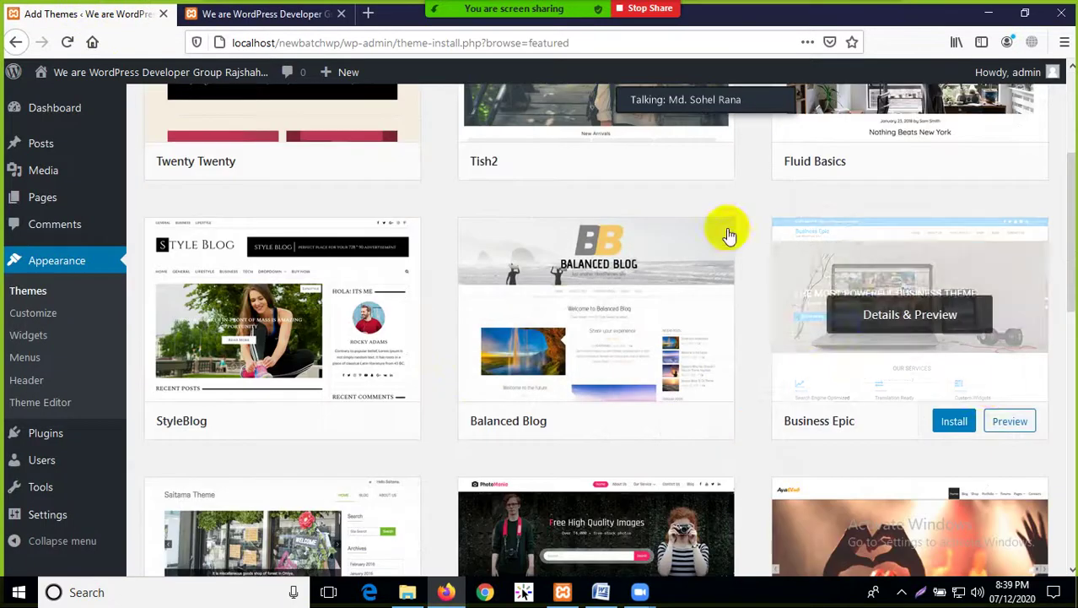
Open a new blank Firefox tab, then minimize the browser to reveal the htdocs folder
{"action": "scroll", "coordinate": [590, 384], "scroll_direction": "down", "scroll_amount": 3}
{"action": "scroll", "coordinate": [397, 415], "scroll_direction": "down", "scroll_amount": 3}
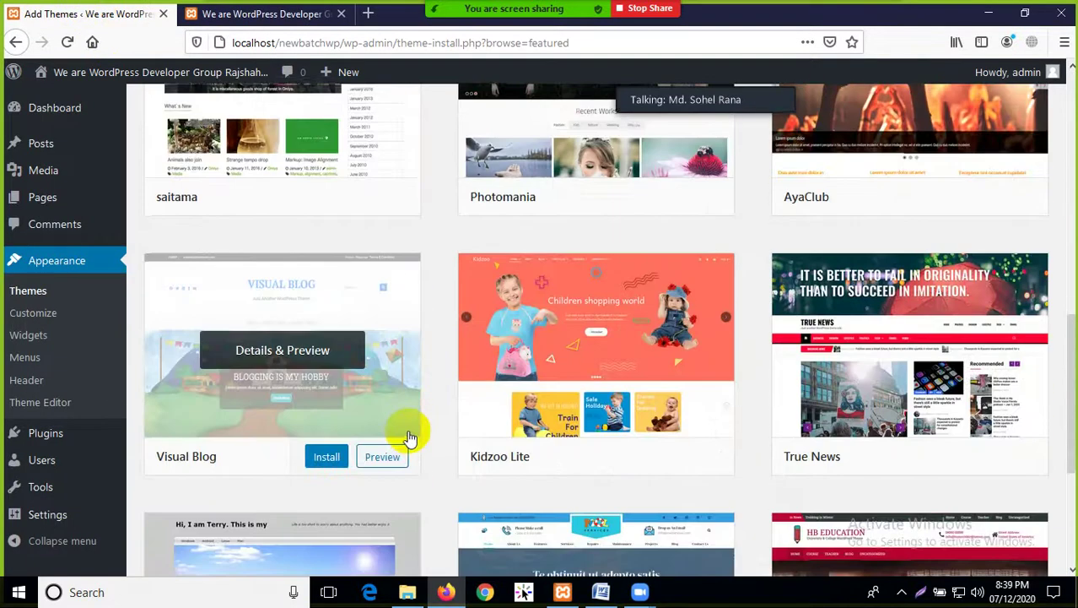
{"action": "scroll", "coordinate": [410, 434], "scroll_direction": "up", "scroll_amount": 10}
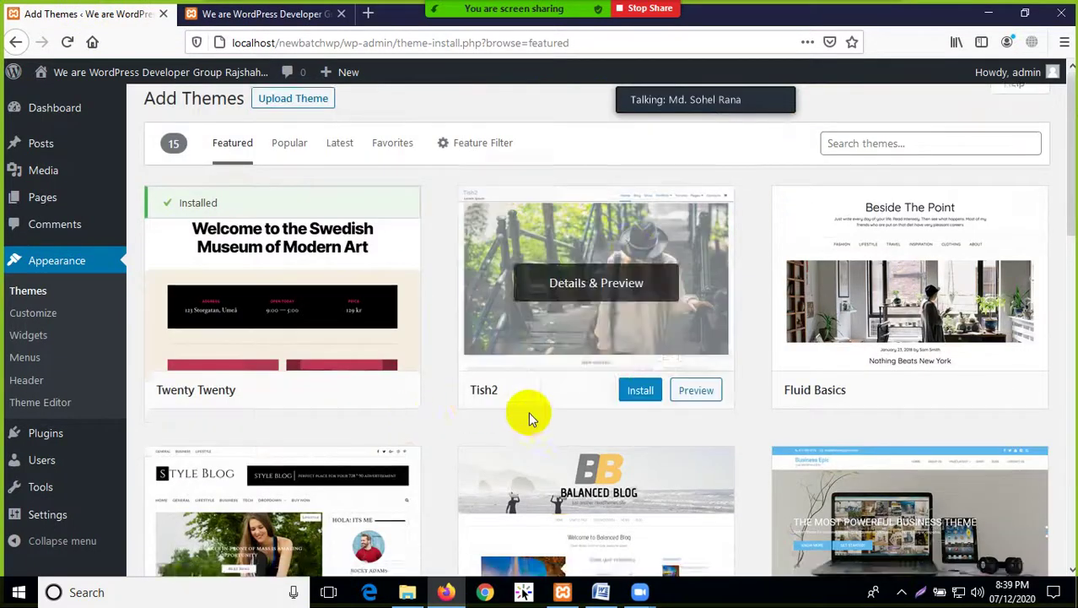
{"action": "scroll", "coordinate": [530, 414], "scroll_direction": "down", "scroll_amount": 3}
{"action": "scroll", "coordinate": [591, 253], "scroll_direction": "up", "scroll_amount": 3}
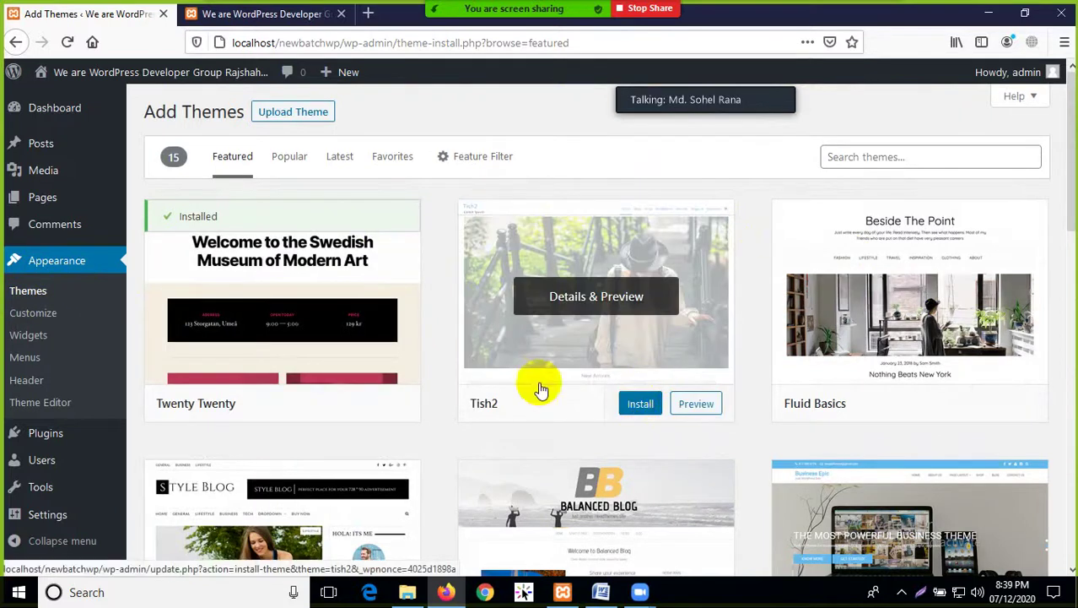
{"action": "left_click", "coordinate": [368, 15]}
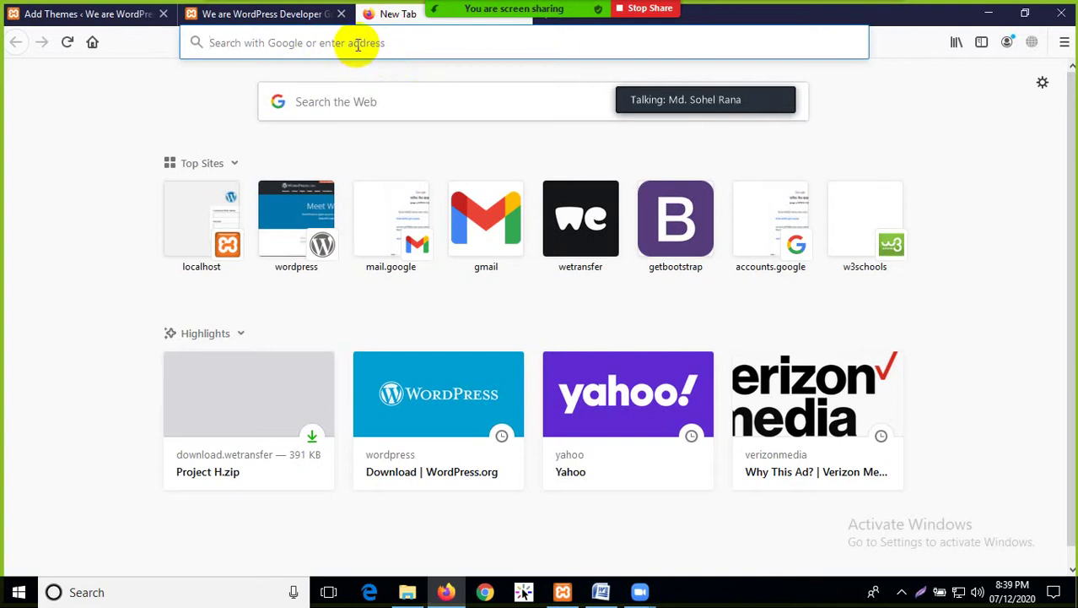
{"action": "left_click", "coordinate": [986, 13]}
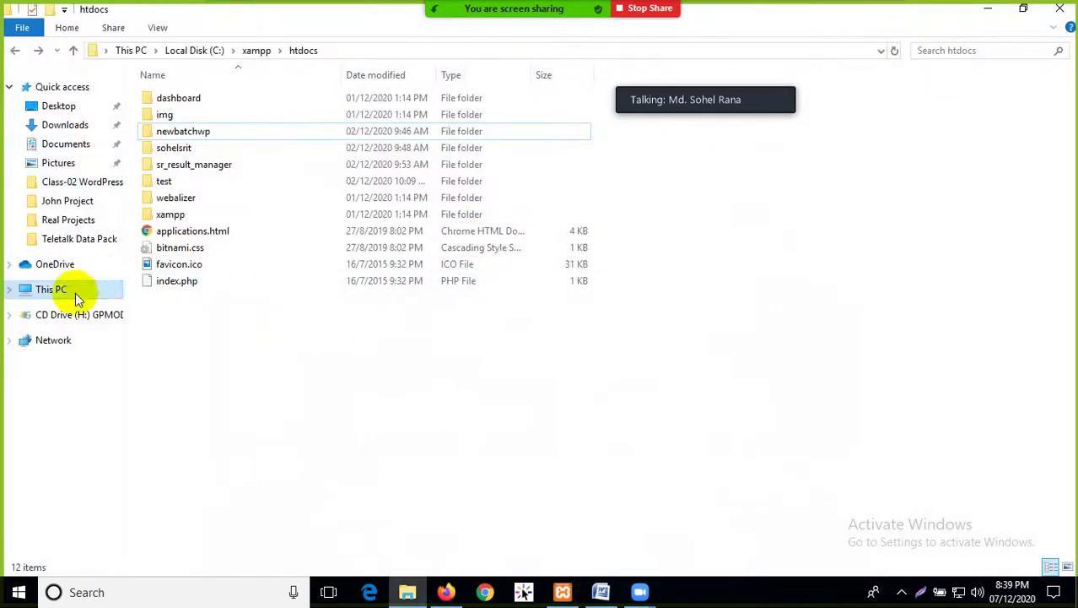
Browse to E: > Web Dev Batch-06 > Class-02 WordPress Dashboard Introduction folder
{"action": "left_click", "coordinate": [73, 291]}
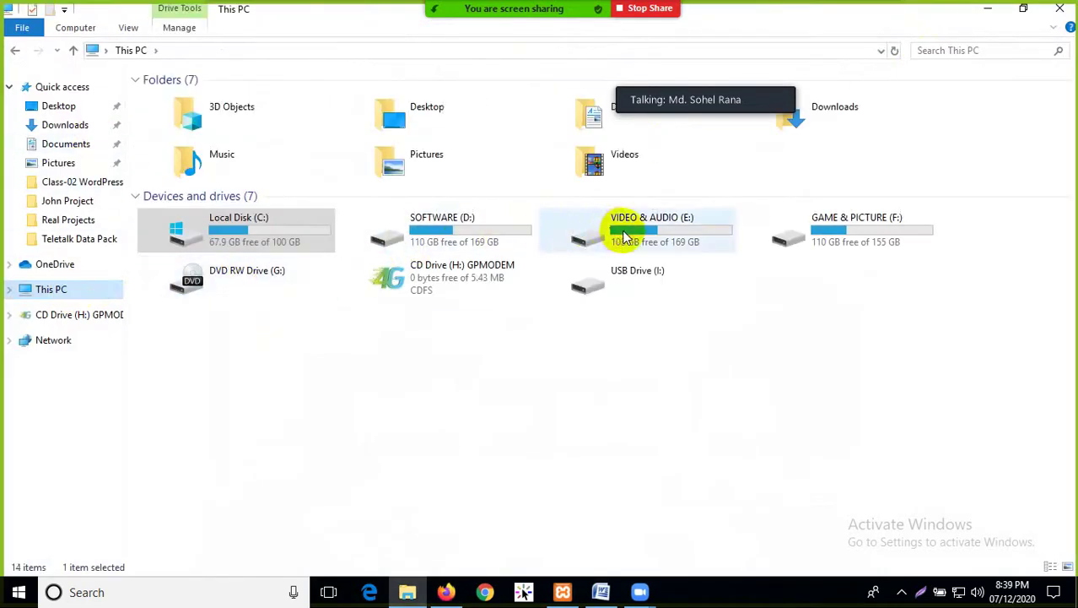
{"action": "double_click", "coordinate": [582, 228]}
{"action": "double_click", "coordinate": [190, 243]}
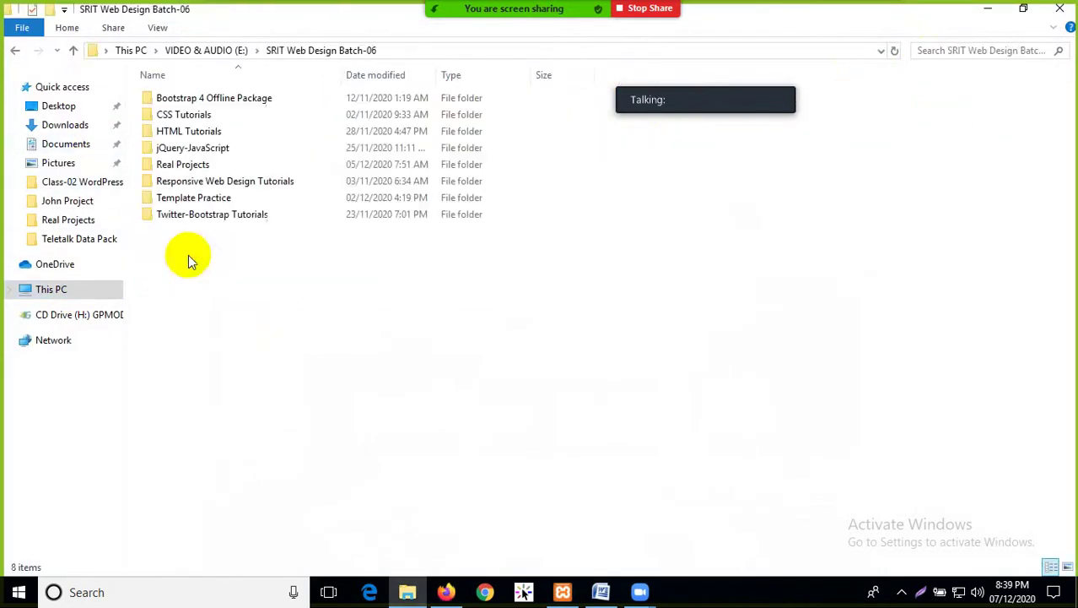
{"action": "left_click", "coordinate": [15, 52]}
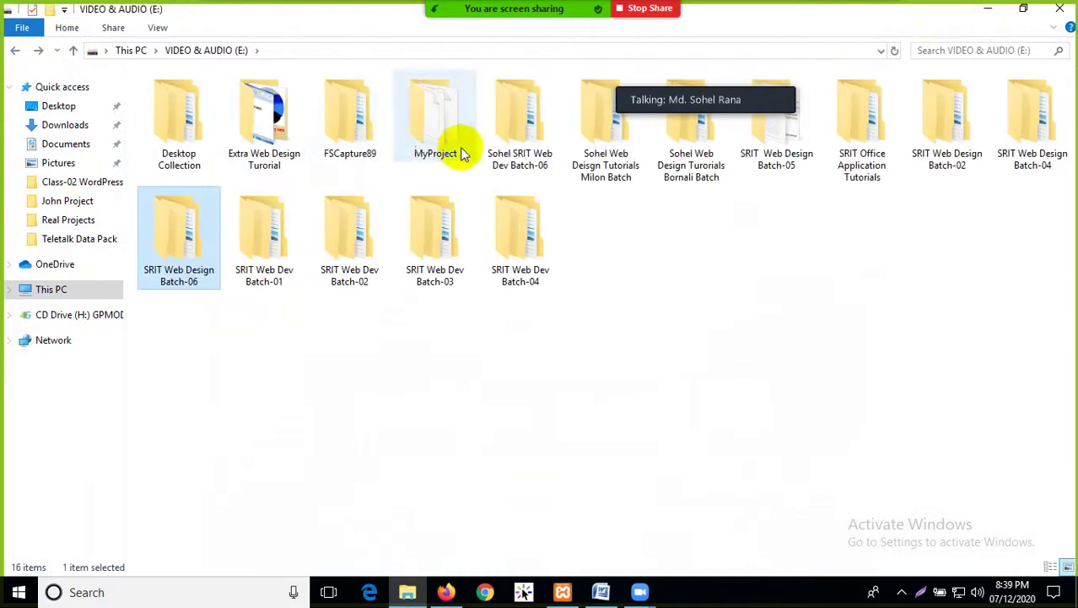
{"action": "left_click", "coordinate": [528, 162]}
{"action": "double_click", "coordinate": [527, 162]}
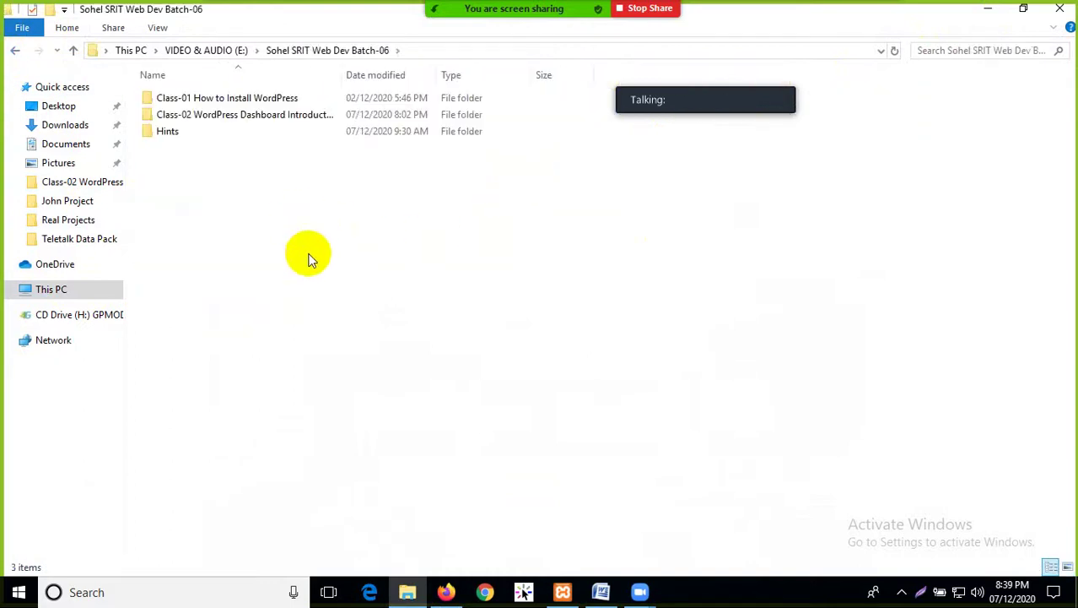
{"action": "double_click", "coordinate": [209, 118]}
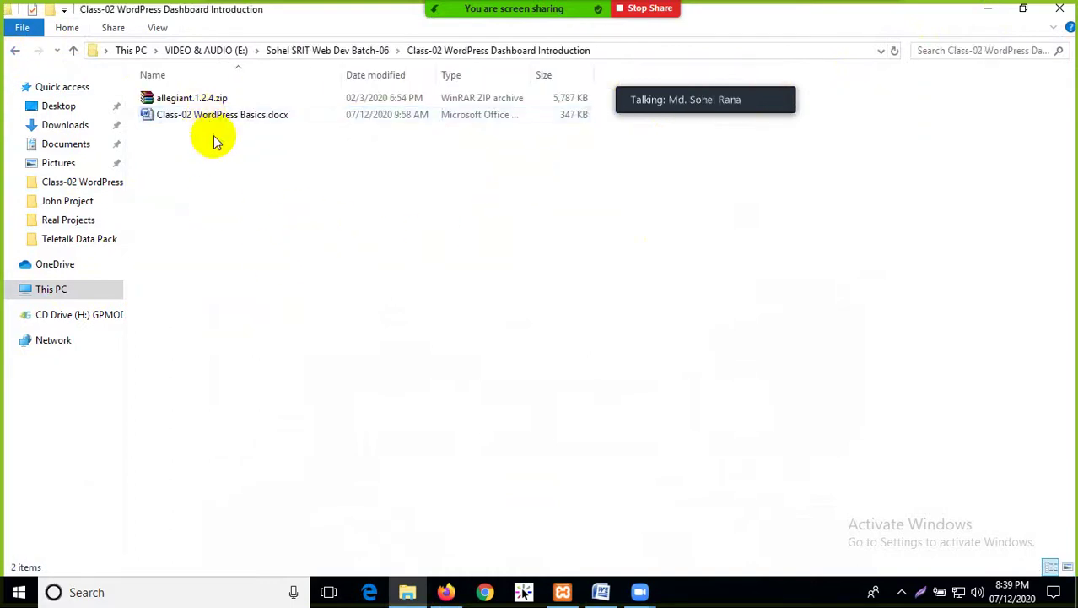
Copy the word 'allegiant' from the allegiant.1.2.4.zip file name without renaming it, then return to Firefox
{"action": "left_click", "coordinate": [179, 103]}
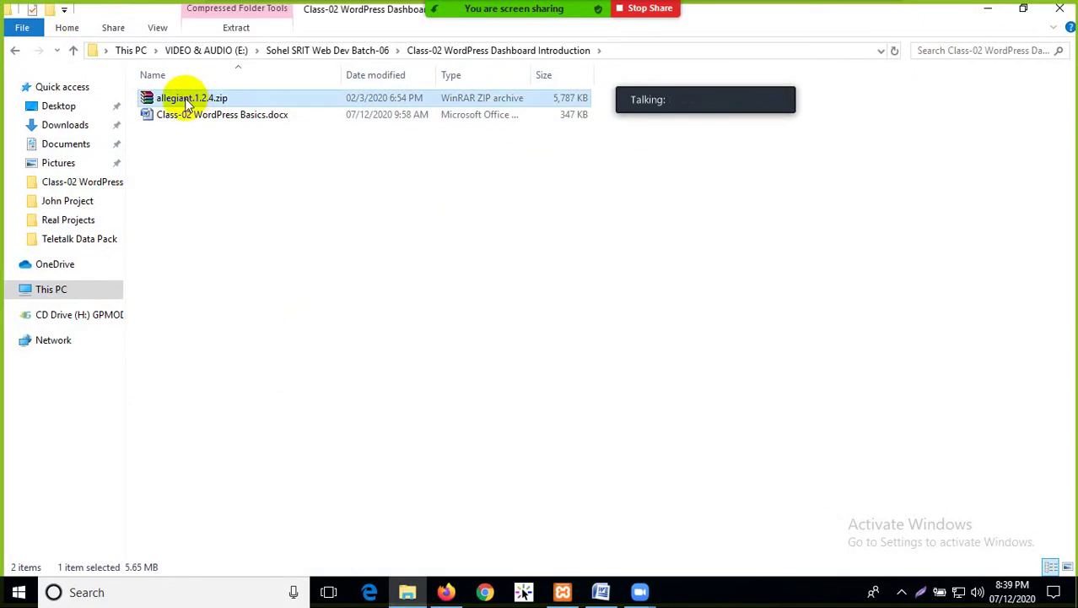
{"action": "left_click", "coordinate": [187, 99]}
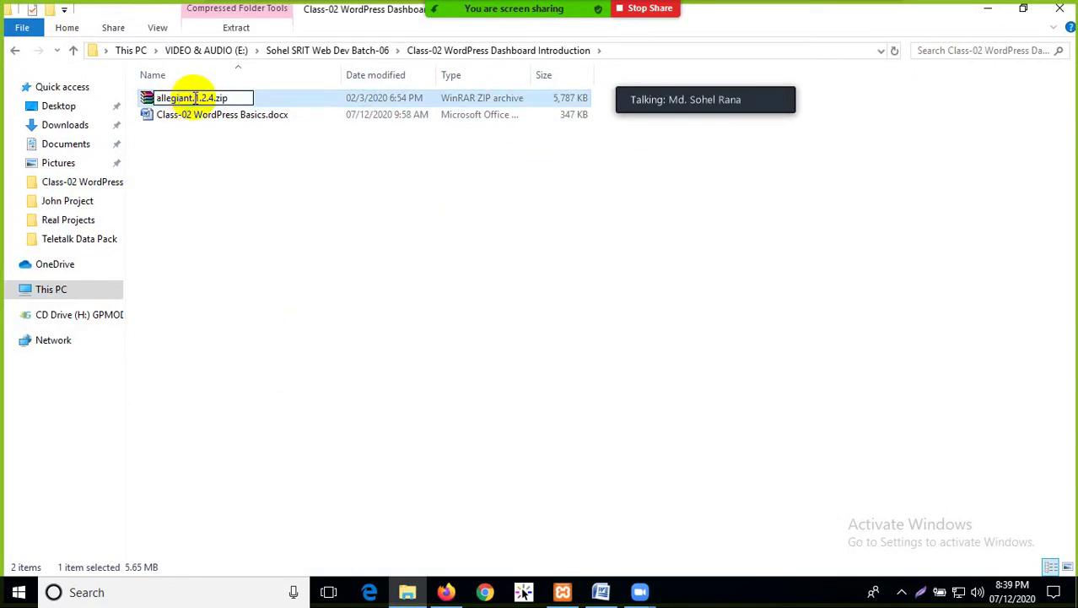
{"action": "left_click_drag", "start_coordinate": [193, 97], "coordinate": [160, 96]}
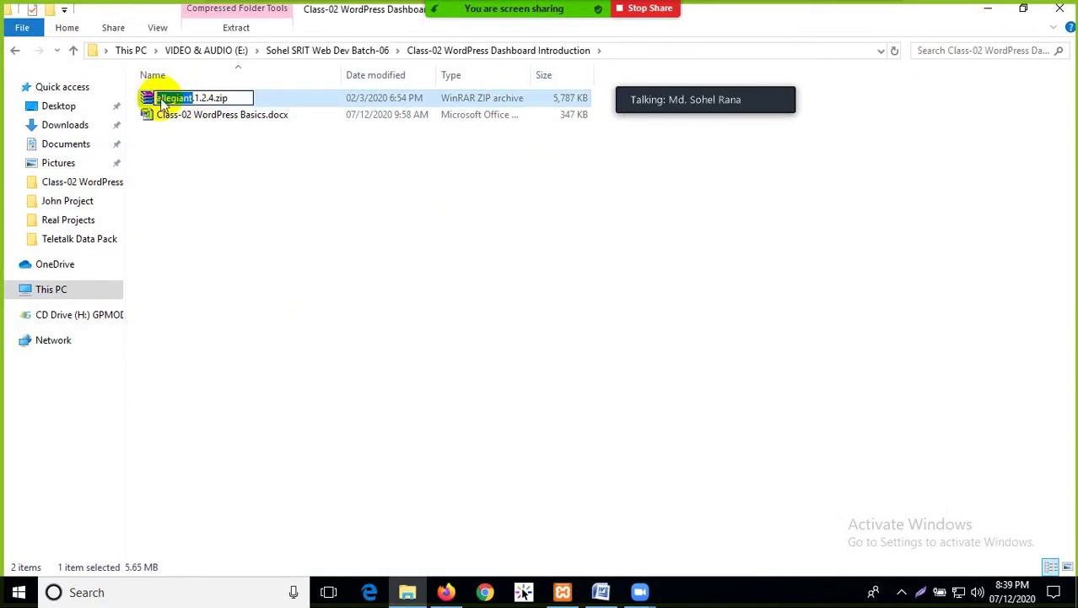
{"action": "right_click", "coordinate": [164, 100]}
{"action": "left_click", "coordinate": [194, 147]}
{"action": "left_click", "coordinate": [192, 149]}
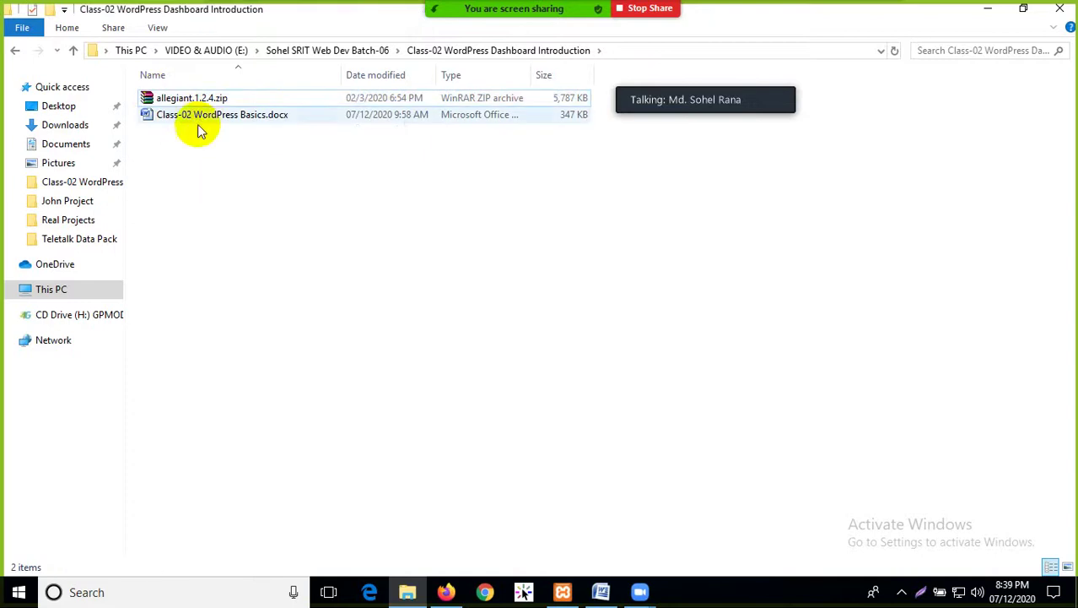
{"action": "left_click", "coordinate": [198, 99]}
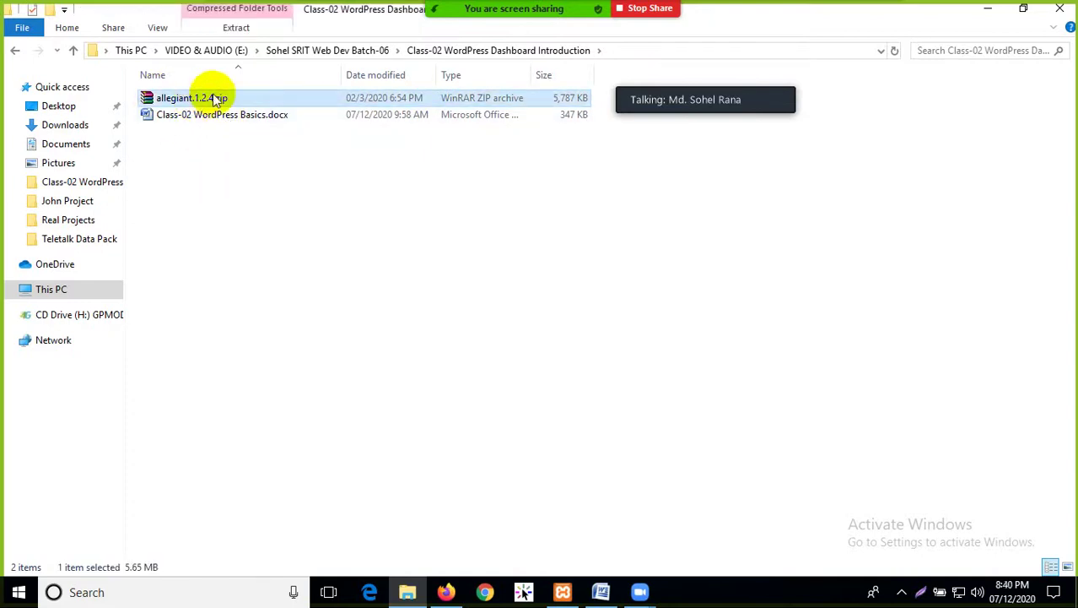
{"action": "left_click", "coordinate": [445, 591]}
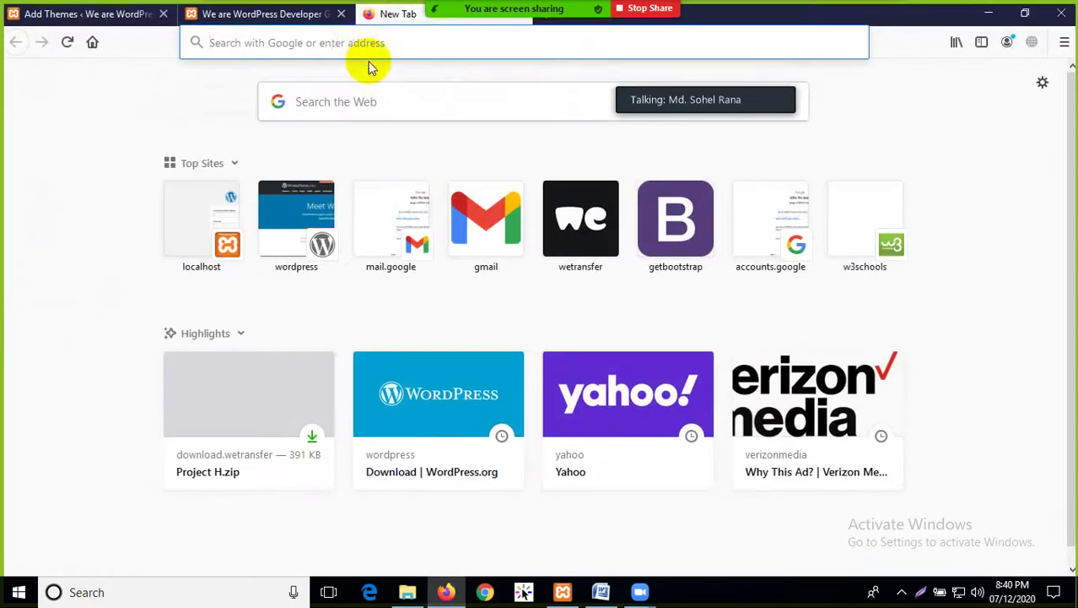
Search Google for 'allegiant wordpress theme' and open the WordPress.org Allegiant result
{"action": "right_click", "coordinate": [367, 61]}
{"action": "left_click", "coordinate": [400, 127]}
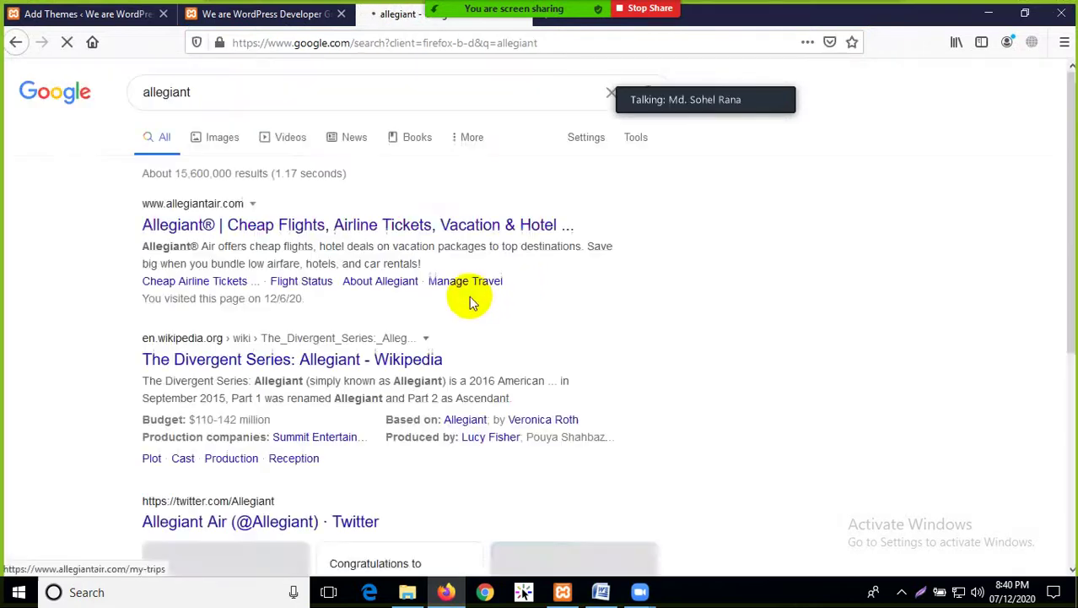
{"action": "left_click", "coordinate": [278, 97]}
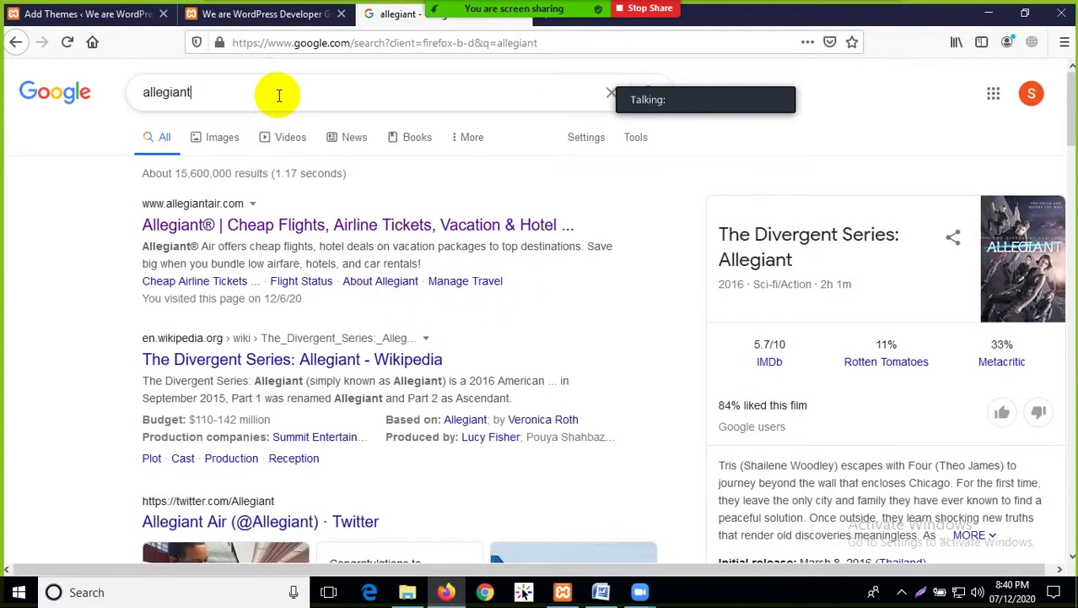
{"action": "type", "text": "wo"}
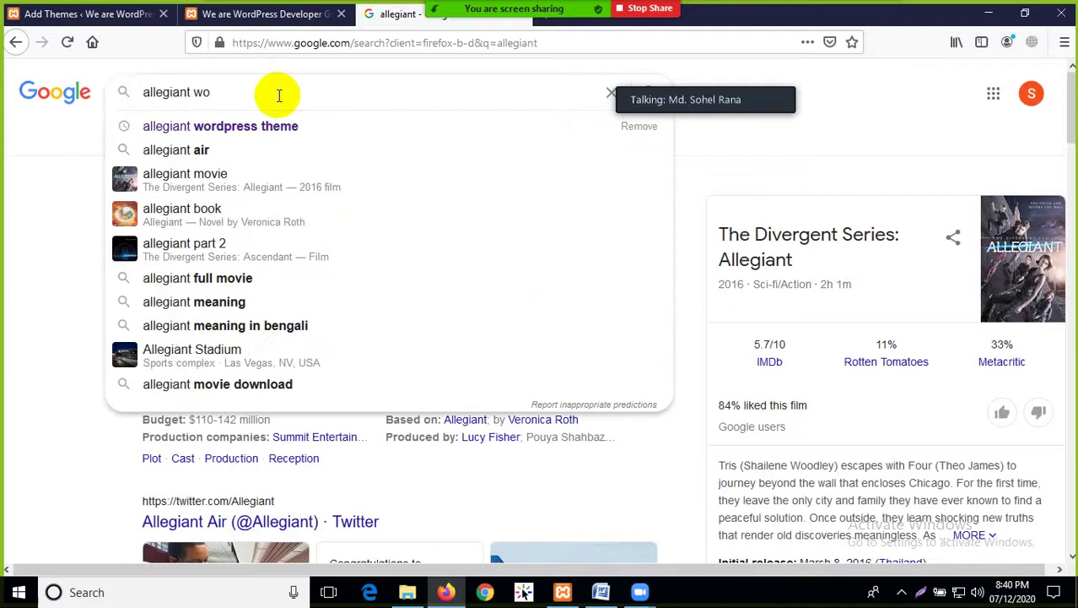
{"action": "type", "text": "rdpress"}
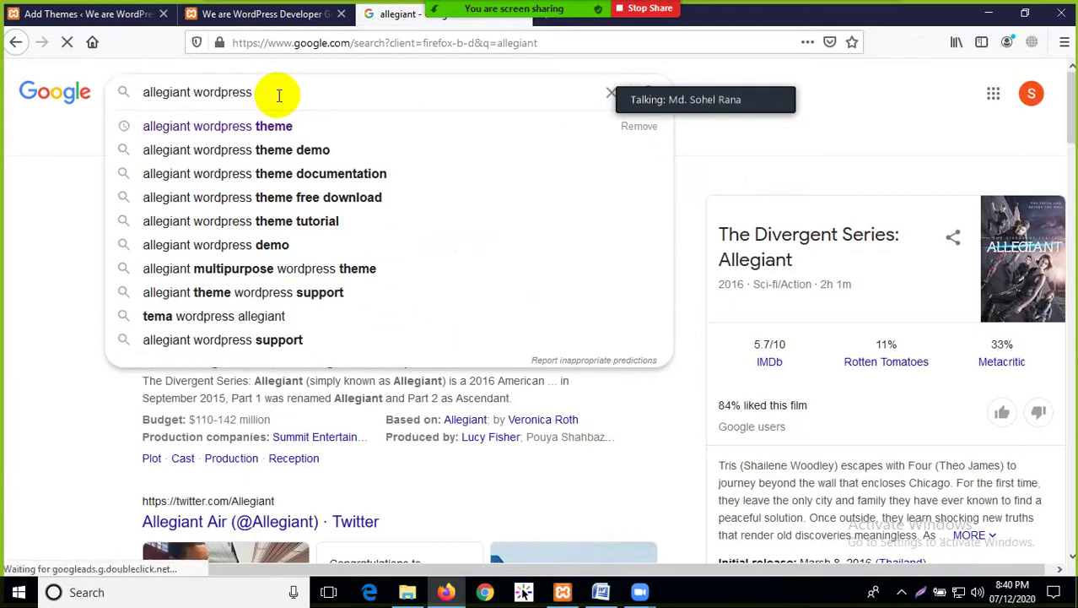
{"action": "left_click", "coordinate": [277, 126]}
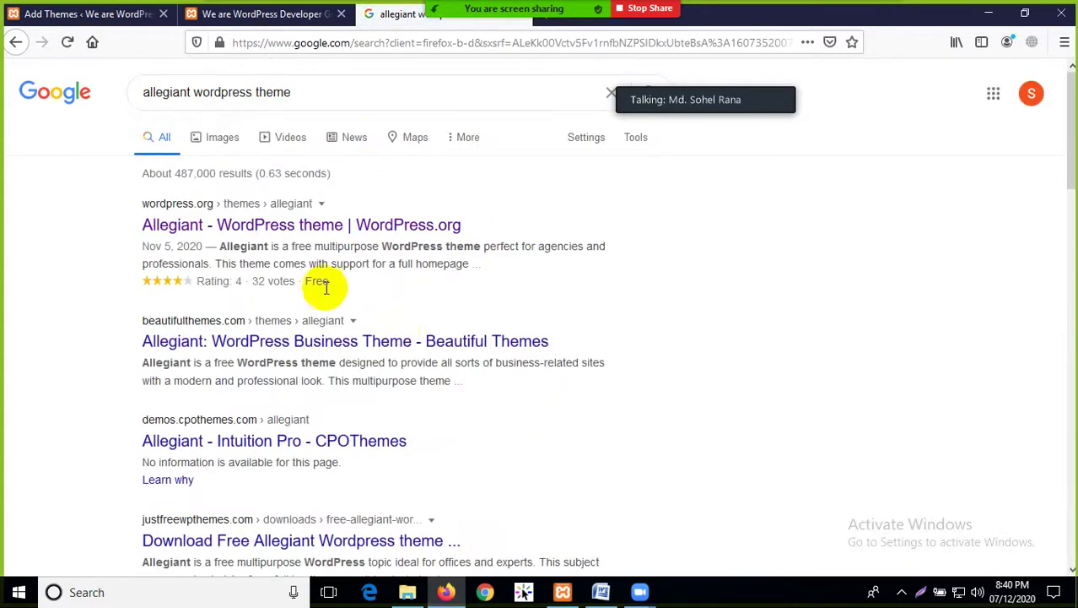
{"action": "left_click", "coordinate": [266, 230]}
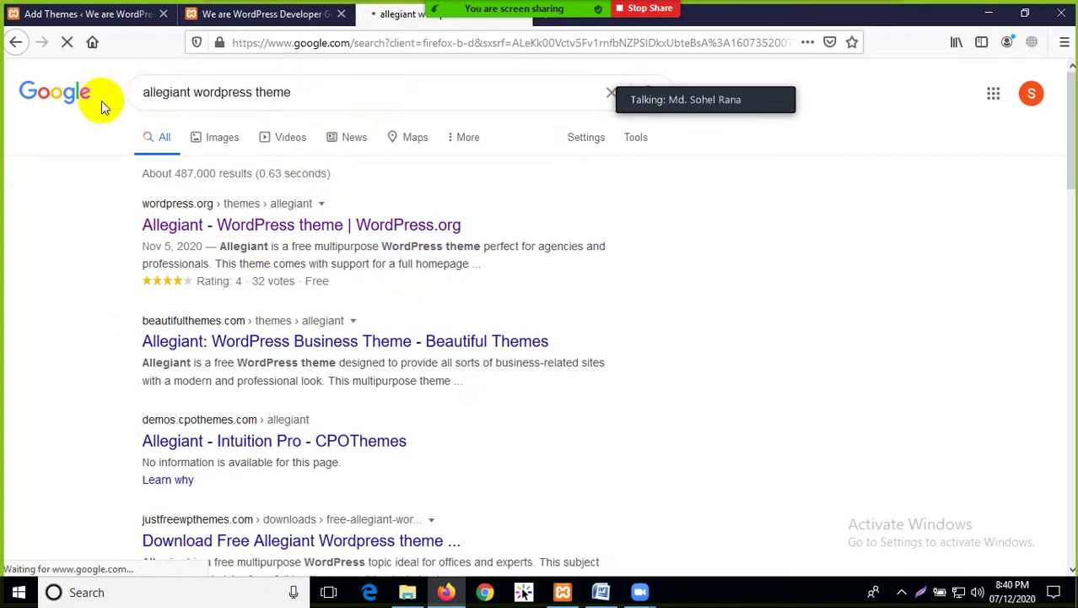
Back on the Add Themes tab, scroll through the featured theme grid and select the Search themes box
{"action": "left_click", "coordinate": [268, 14]}
{"action": "left_click", "coordinate": [83, 15]}
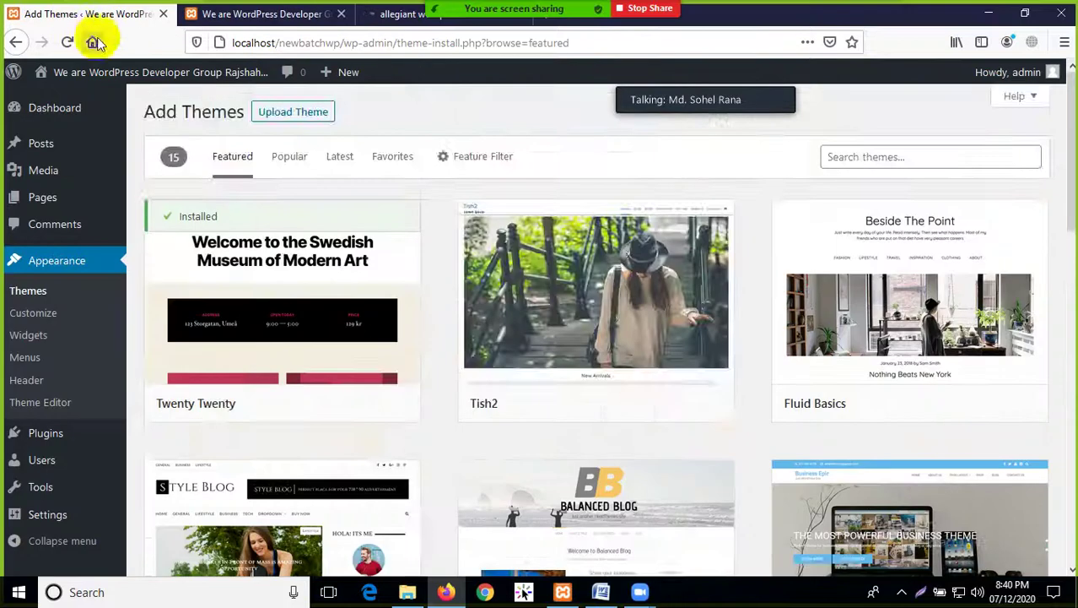
{"action": "scroll", "coordinate": [649, 265], "scroll_direction": "down", "scroll_amount": 6}
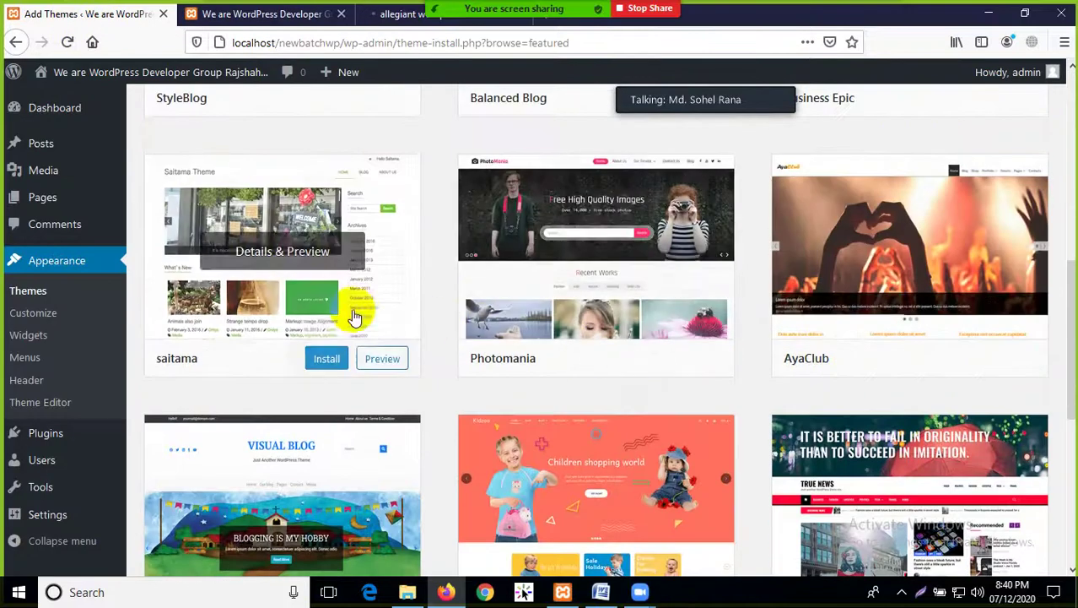
{"action": "scroll", "coordinate": [301, 292], "scroll_direction": "up", "scroll_amount": 4}
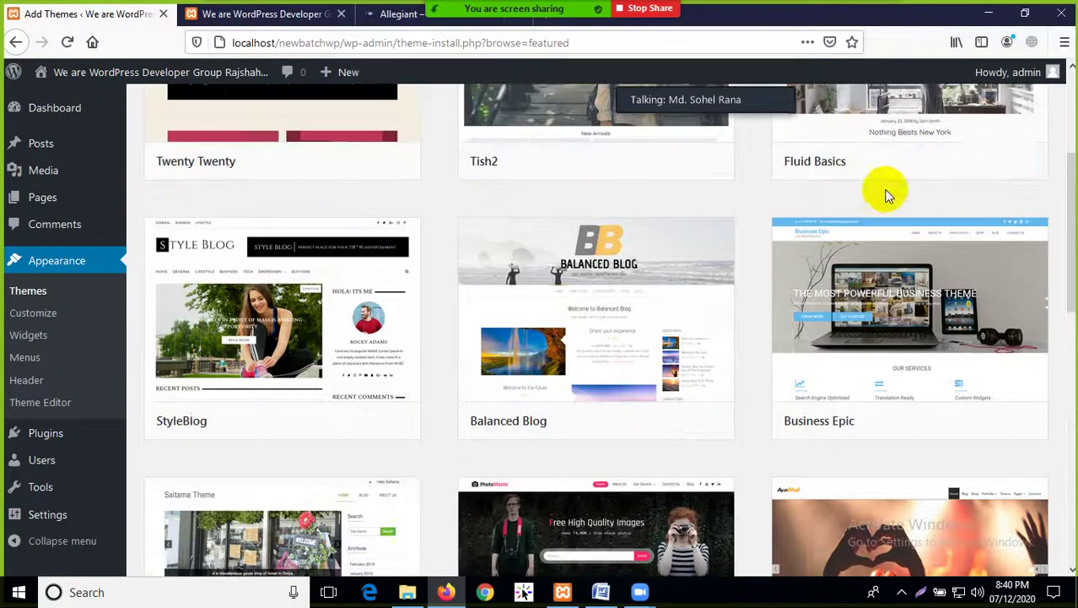
{"action": "scroll", "coordinate": [859, 133], "scroll_direction": "up", "scroll_amount": 3}
{"action": "left_click", "coordinate": [884, 158]}
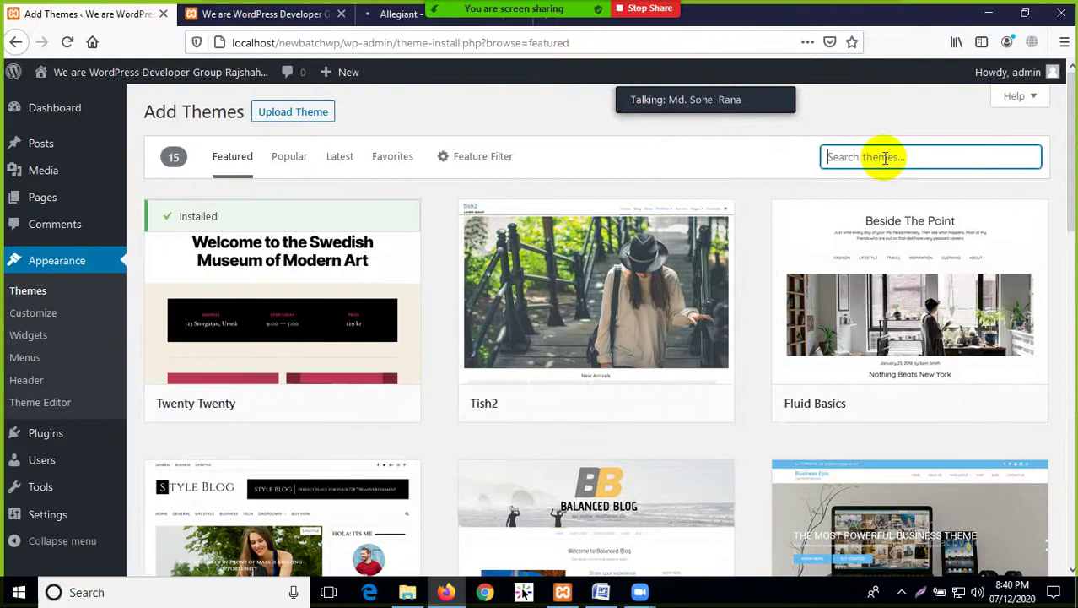
{"action": "scroll", "coordinate": [606, 291], "scroll_direction": "down", "scroll_amount": 3}
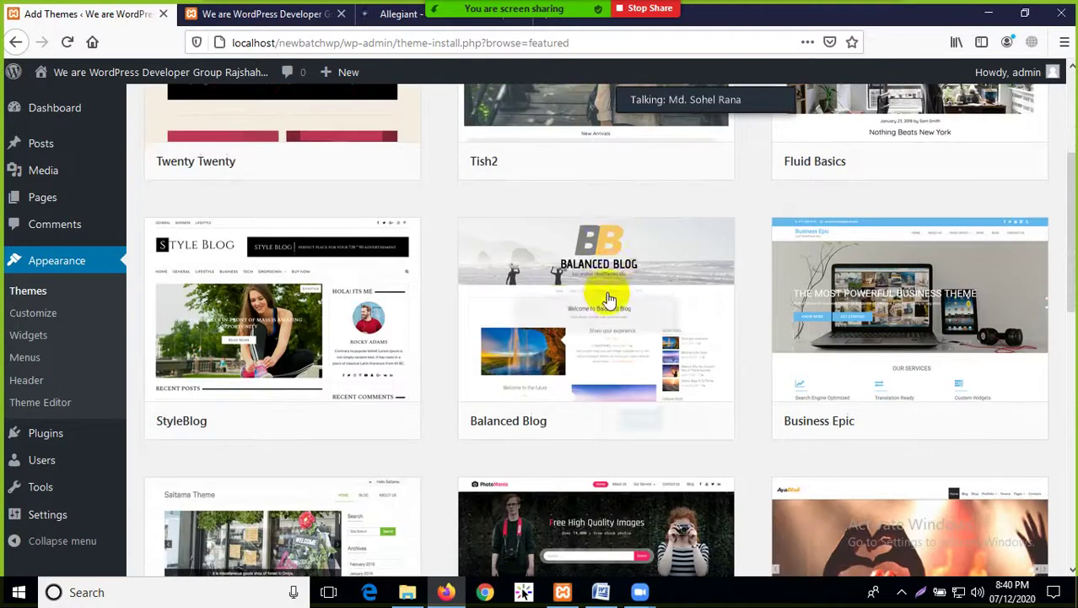
{"action": "scroll", "coordinate": [605, 291], "scroll_direction": "up", "scroll_amount": 3}
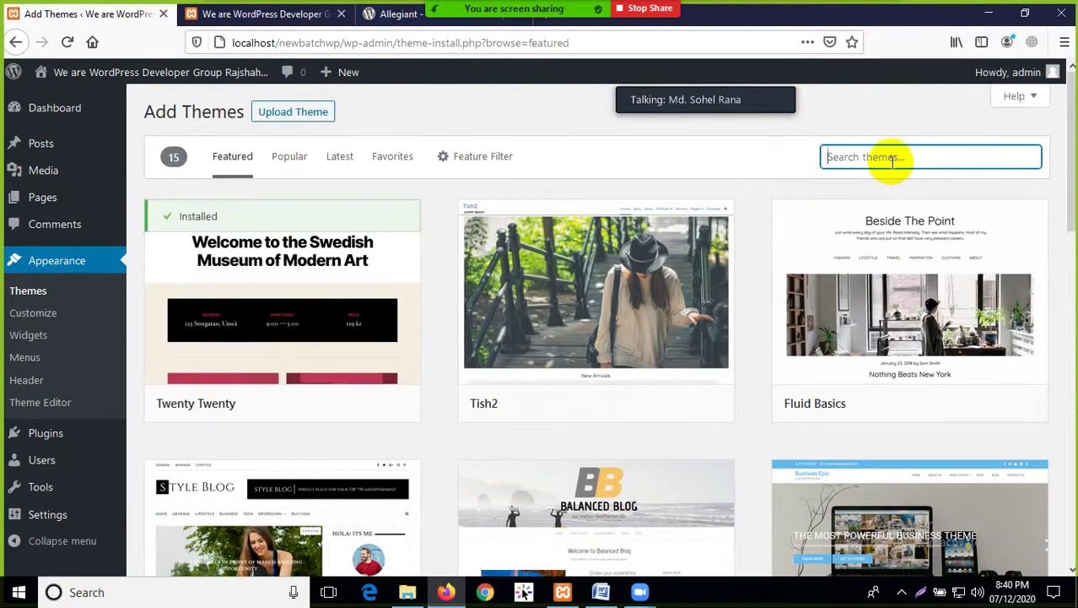
{"action": "scroll", "coordinate": [487, 375], "scroll_direction": "down", "scroll_amount": 3}
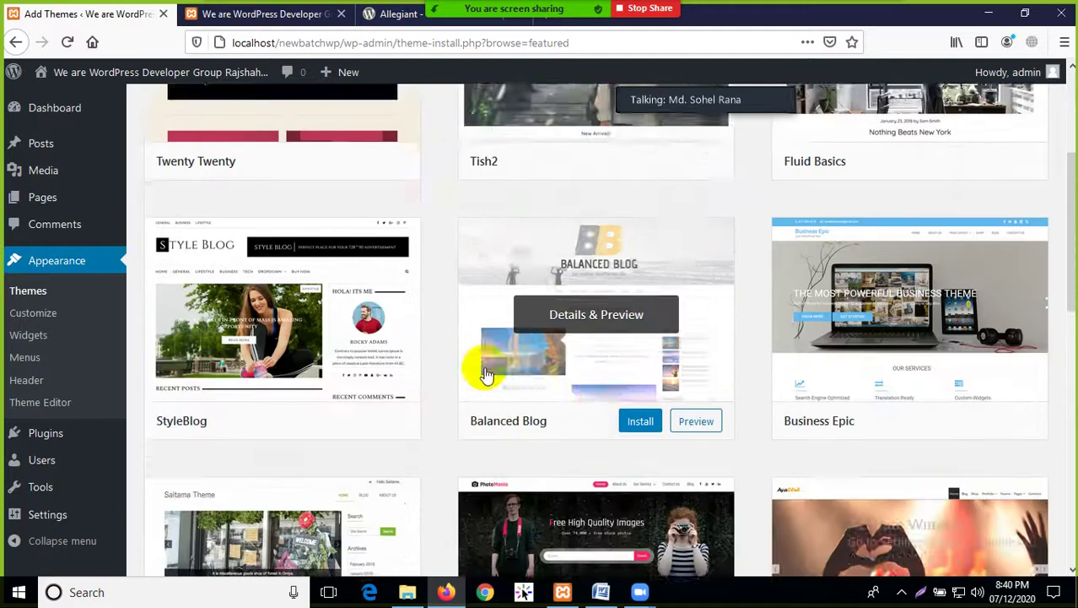
{"action": "scroll", "coordinate": [486, 375], "scroll_direction": "down", "scroll_amount": 4}
{"action": "scroll", "coordinate": [646, 452], "scroll_direction": "down", "scroll_amount": 3}
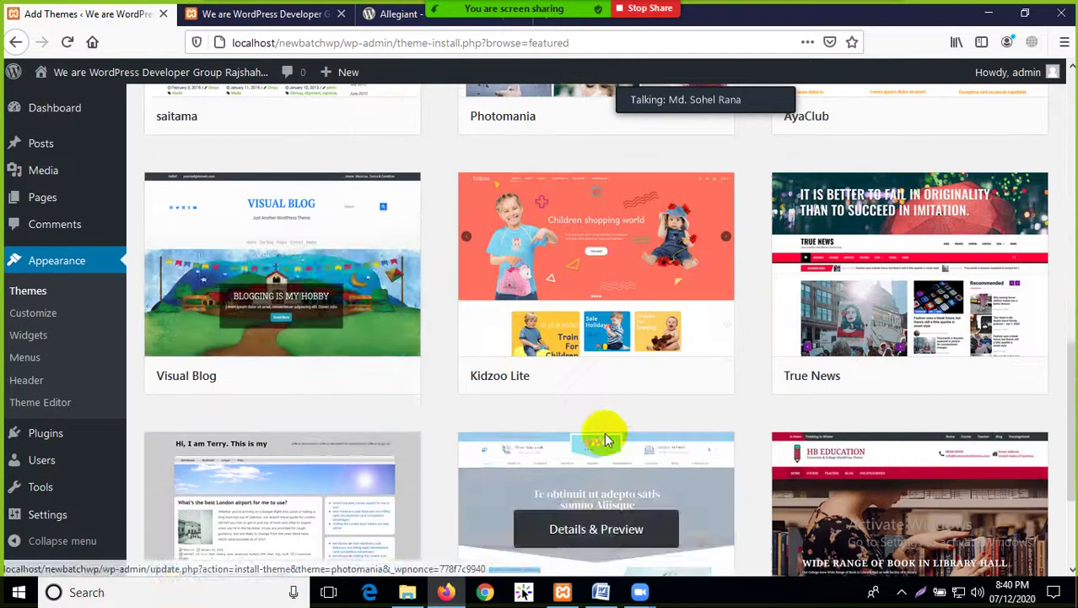
Look over the Allegiant theme page on WordPress.org, highlighting its title
{"action": "scroll", "coordinate": [361, 398], "scroll_direction": "down", "scroll_amount": 2}
{"action": "left_click", "coordinate": [398, 13]}
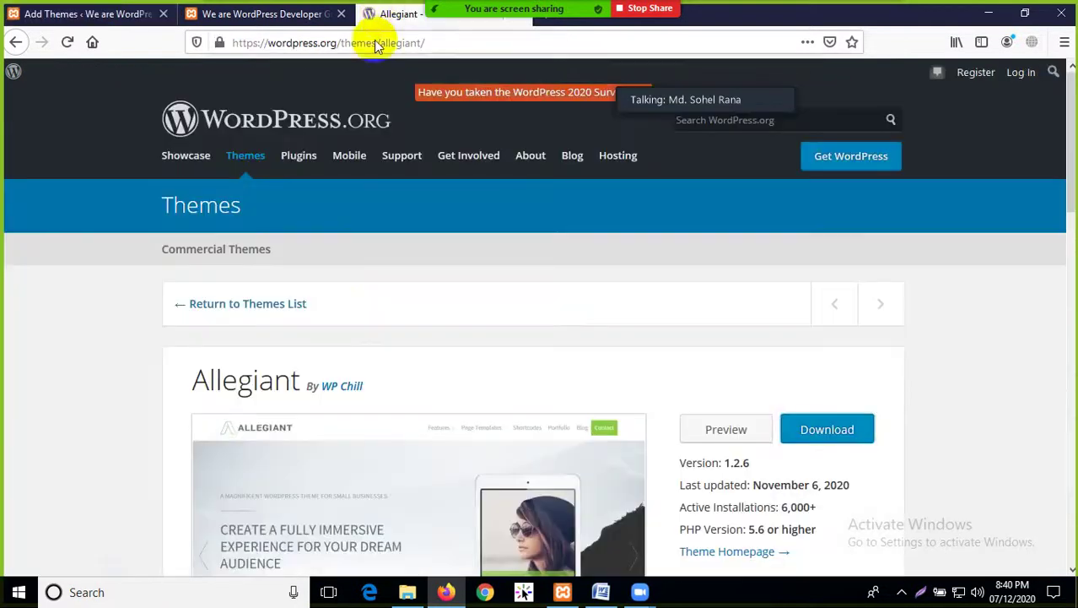
{"action": "scroll", "coordinate": [378, 289], "scroll_direction": "down", "scroll_amount": 2}
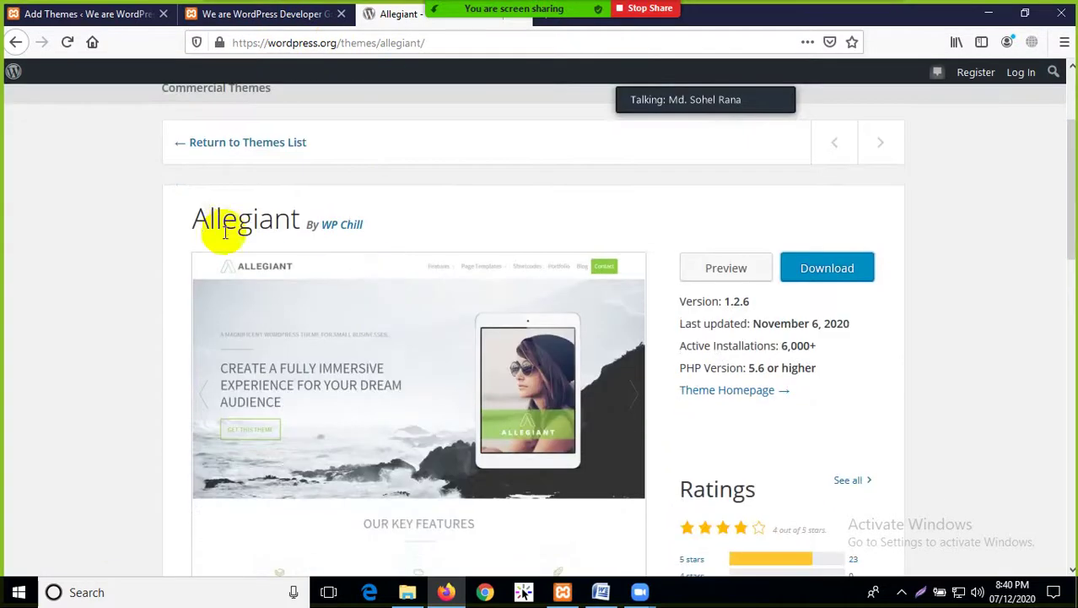
{"action": "left_click_drag", "start_coordinate": [200, 223], "coordinate": [318, 216]}
{"action": "left_click", "coordinate": [472, 221]}
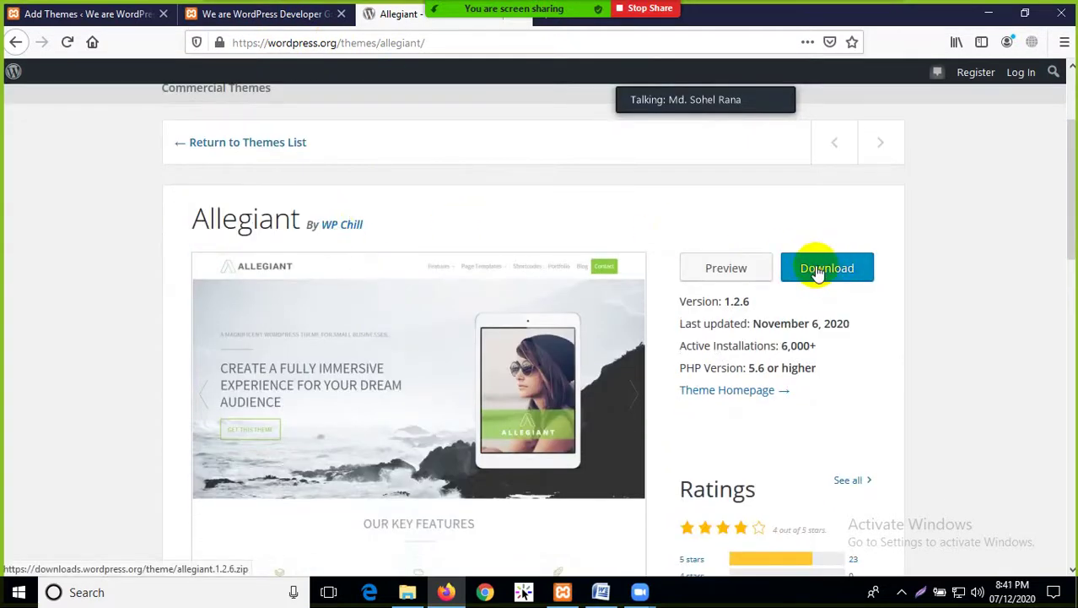
Check the downloaded theme zip in File Explorer, then return to the Add Themes page
{"action": "left_click", "coordinate": [407, 591]}
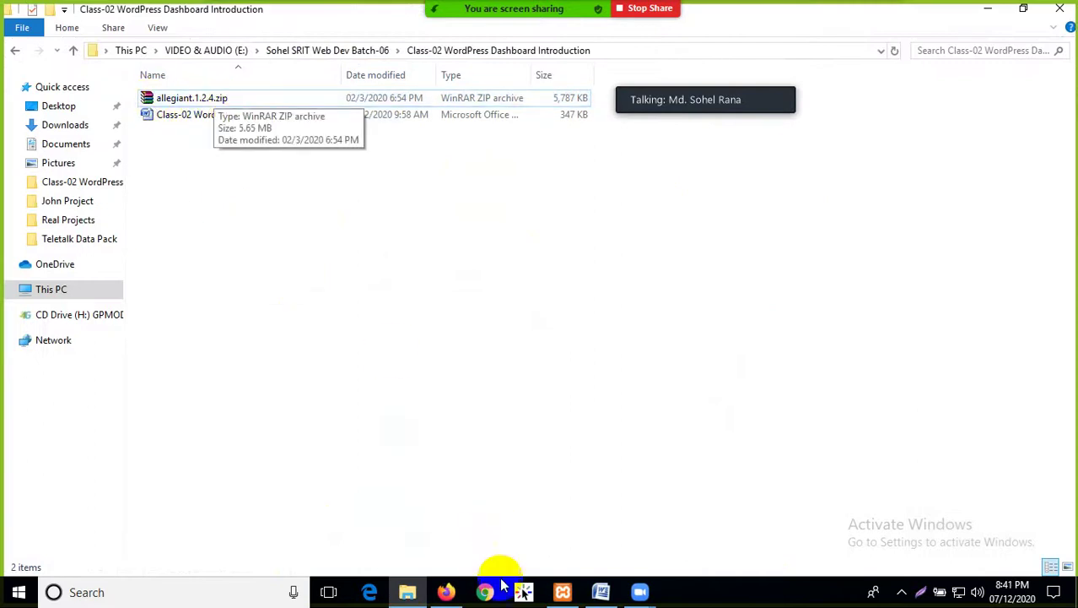
{"action": "left_click", "coordinate": [447, 590]}
{"action": "left_click", "coordinate": [127, 23]}
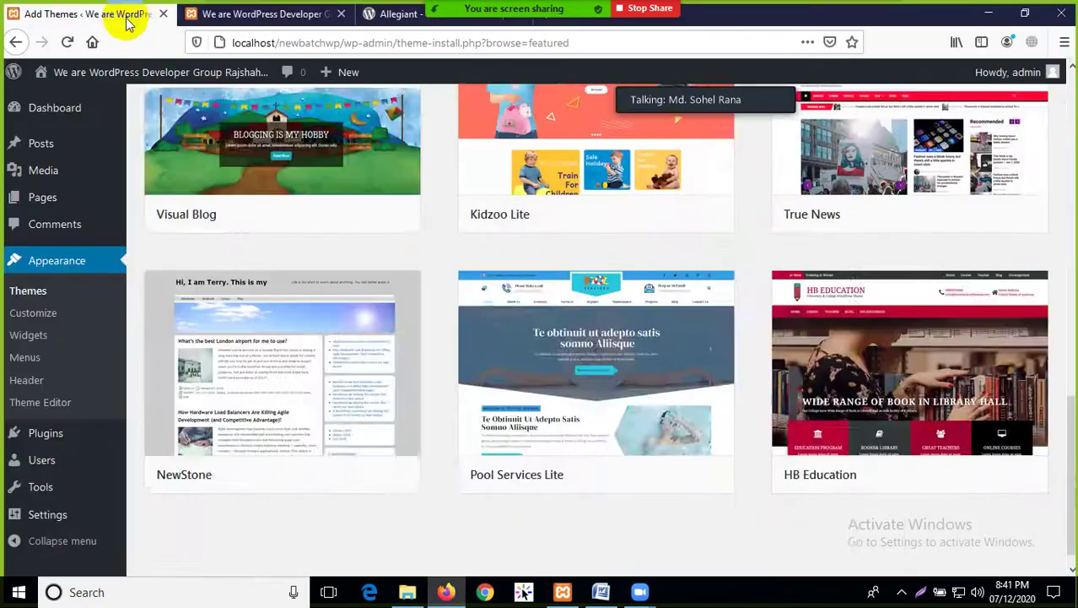
{"action": "scroll", "coordinate": [329, 240], "scroll_direction": "down", "scroll_amount": 5}
{"action": "scroll", "coordinate": [337, 249], "scroll_direction": "up", "scroll_amount": 1}
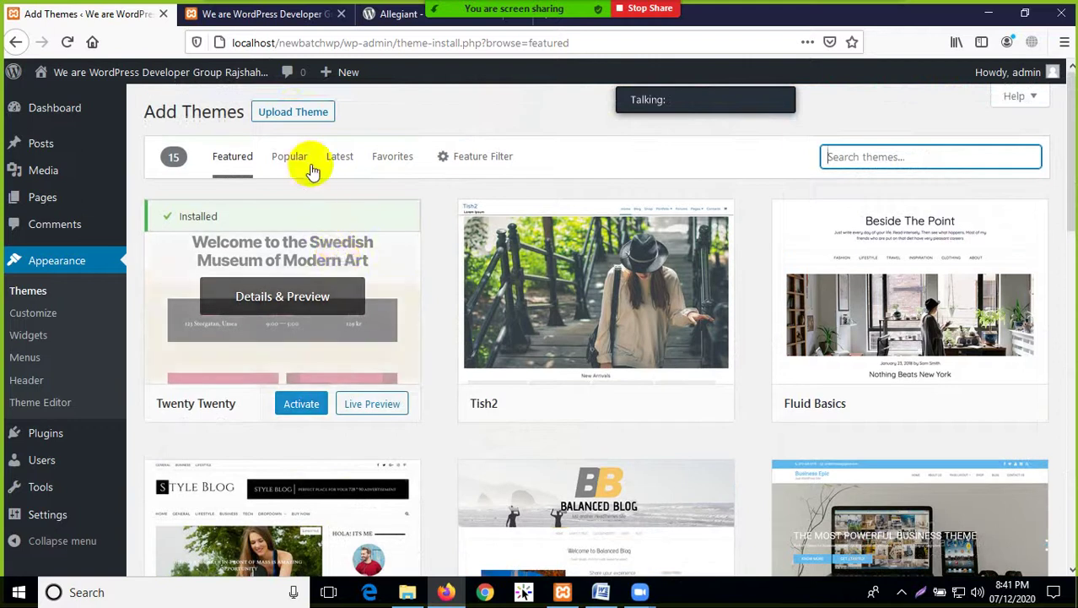
Start a theme upload with allegiant.1.2.4.zip, cancel it, and go back to Themes
{"action": "left_click", "coordinate": [292, 112]}
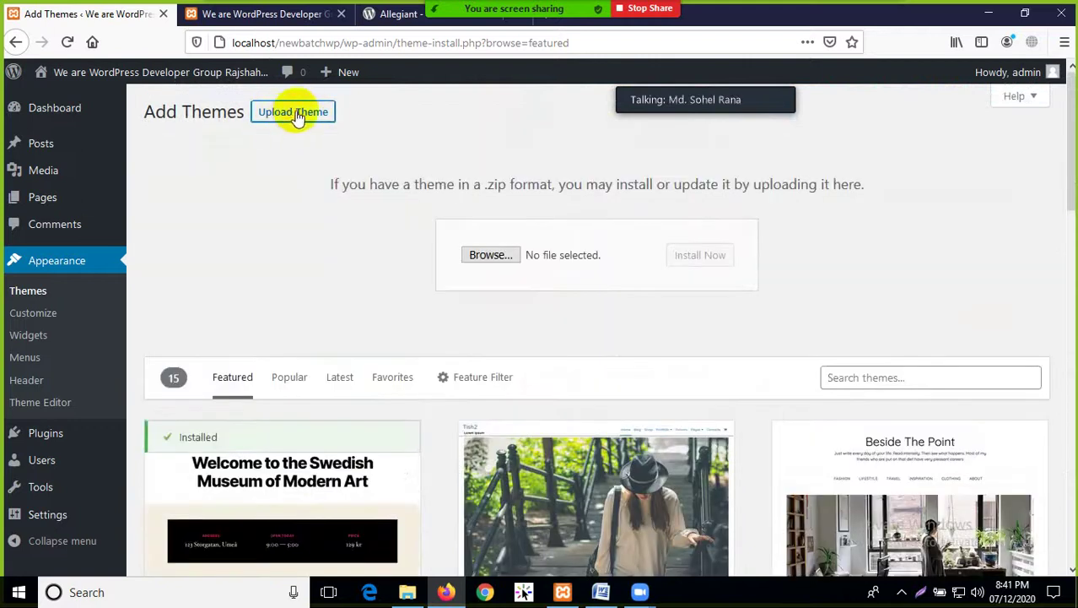
{"action": "left_click", "coordinate": [495, 256]}
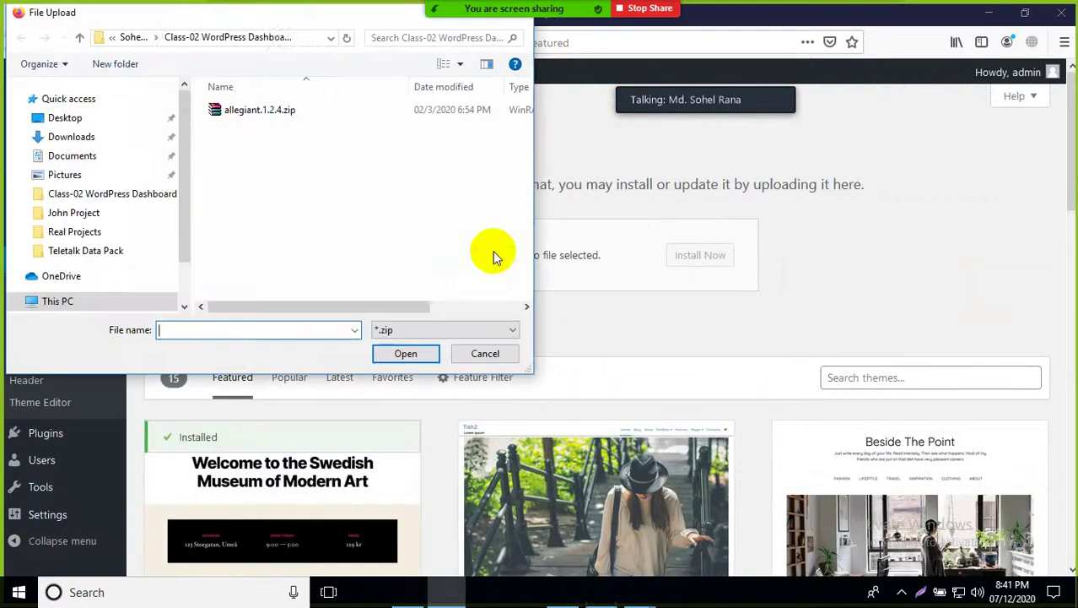
{"action": "left_click", "coordinate": [267, 112]}
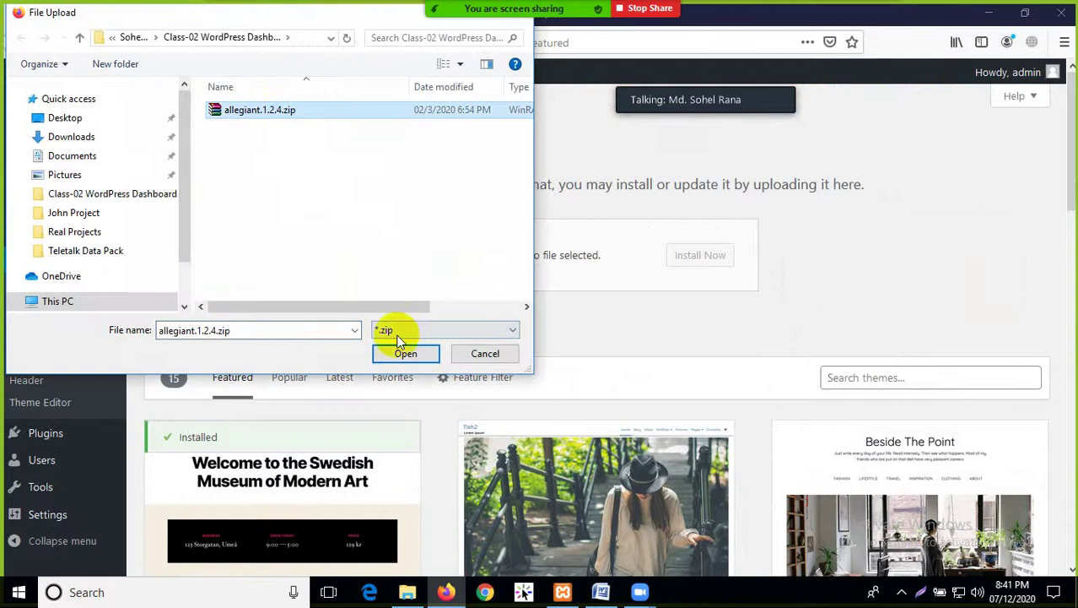
{"action": "left_click_drag", "start_coordinate": [485, 21], "coordinate": [481, 85]}
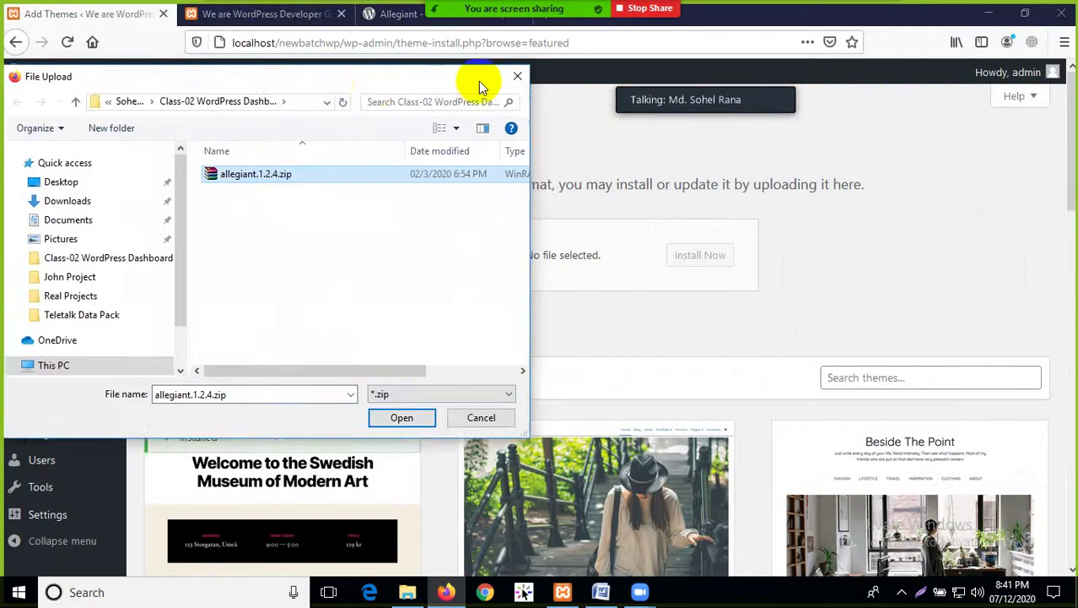
{"action": "left_click", "coordinate": [510, 79]}
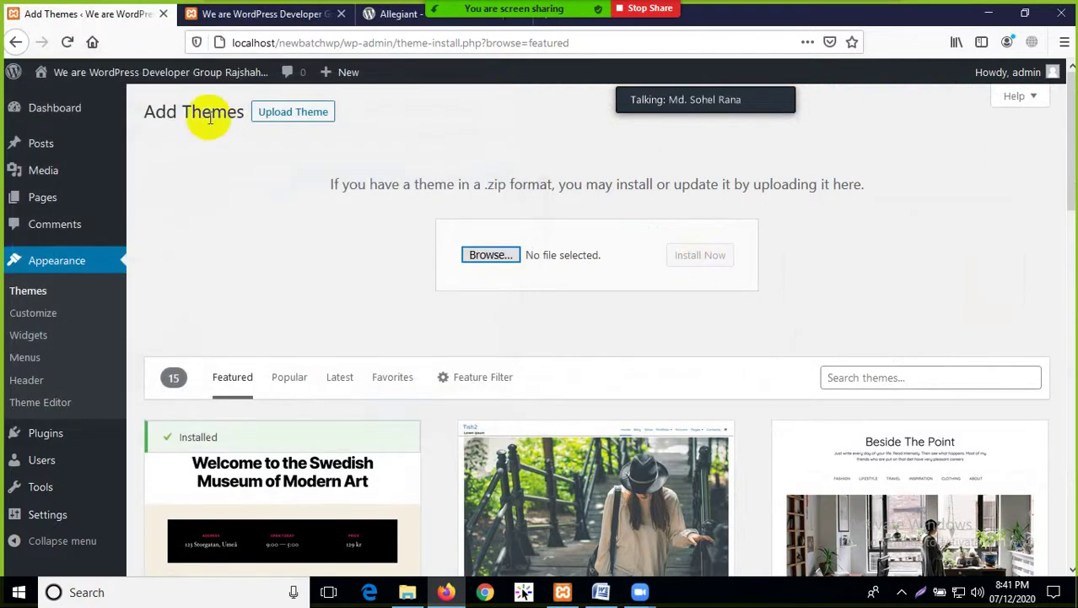
{"action": "scroll", "coordinate": [639, 351], "scroll_direction": "down", "scroll_amount": 5}
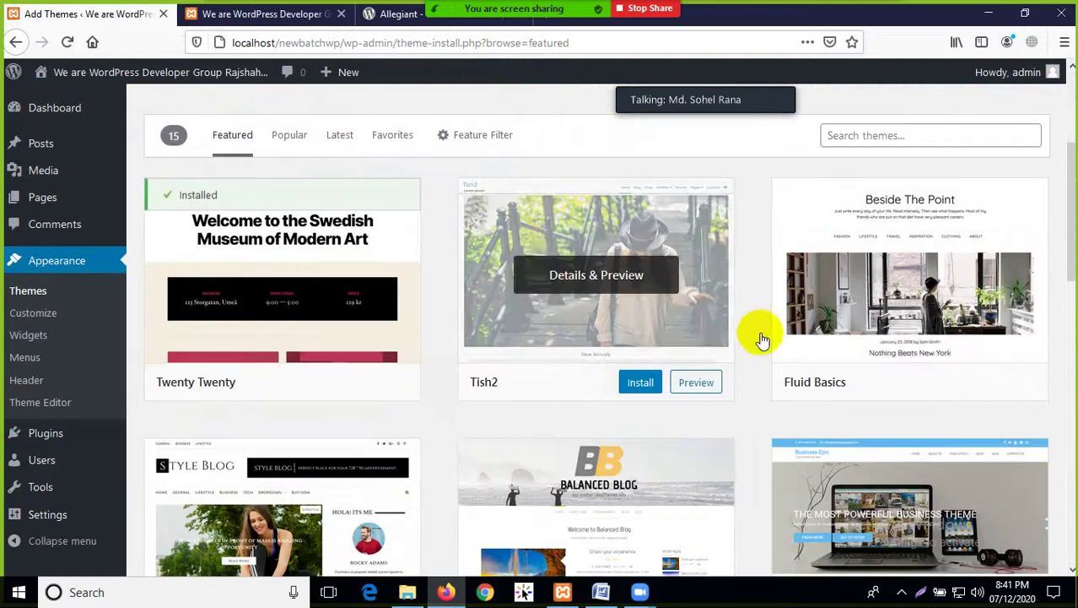
{"action": "scroll", "coordinate": [571, 244], "scroll_direction": "up", "scroll_amount": 5}
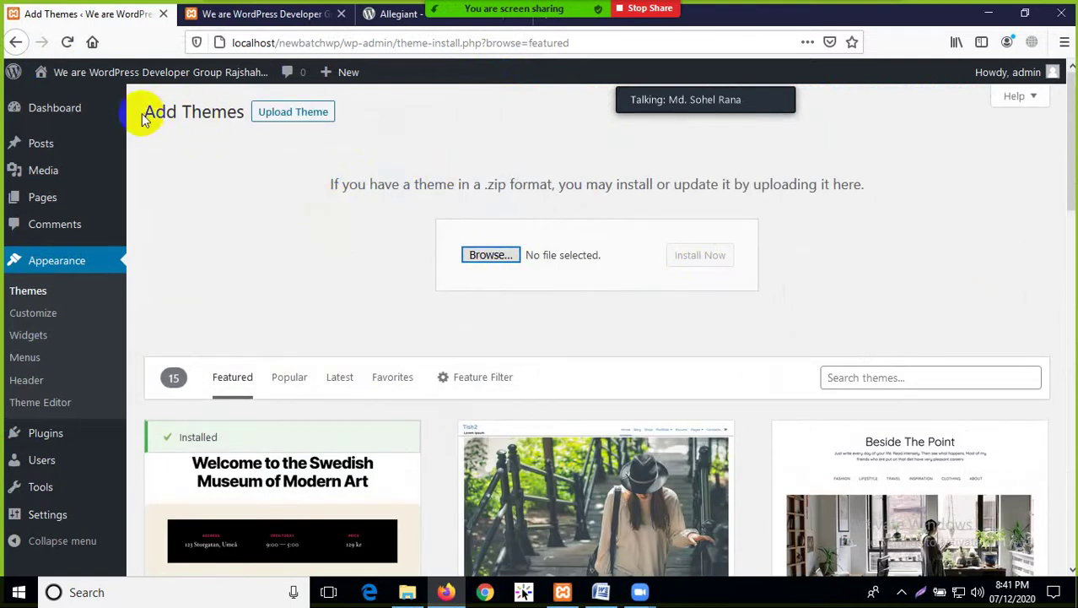
{"action": "left_click", "coordinate": [16, 42]}
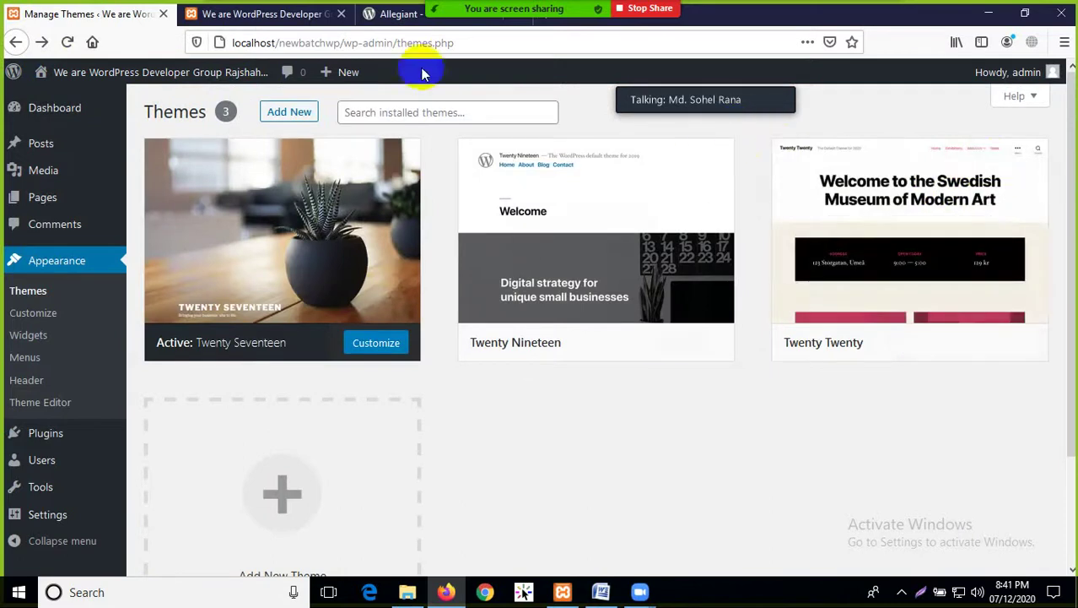
Search the theme directory for 'allegiant', dismissing the Zoom time-limit popup and reloading
{"action": "left_click", "coordinate": [289, 111]}
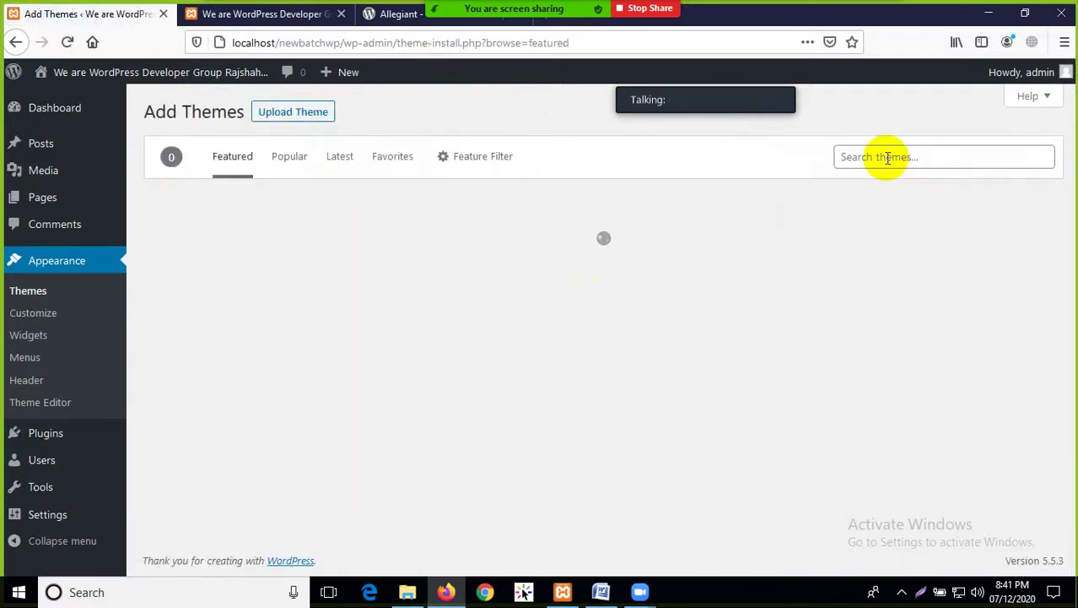
{"action": "right_click", "coordinate": [867, 158]}
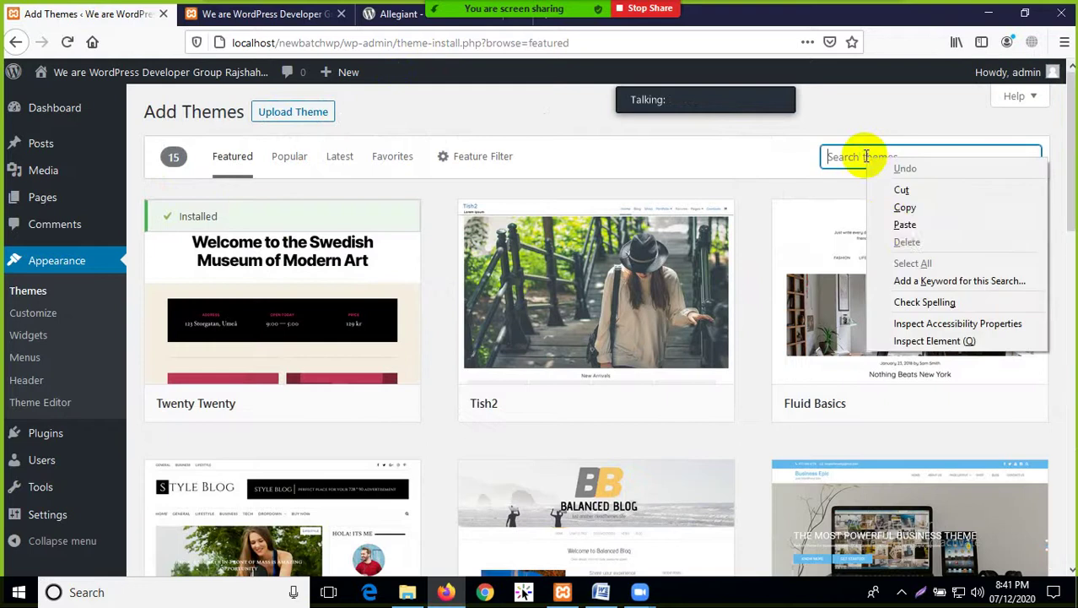
{"action": "left_click", "coordinate": [906, 226]}
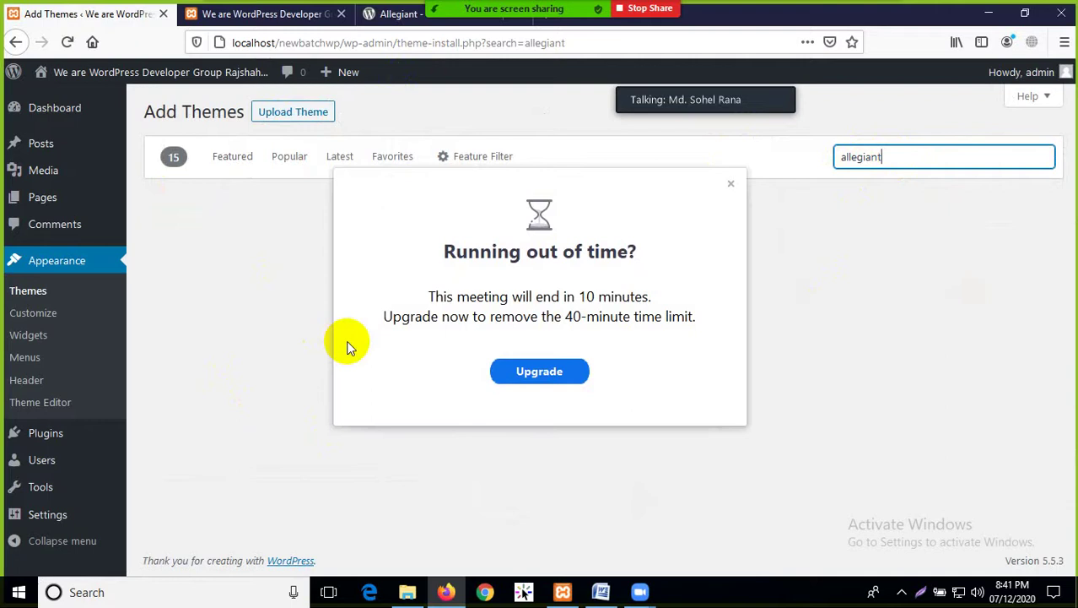
{"action": "left_click", "coordinate": [731, 183]}
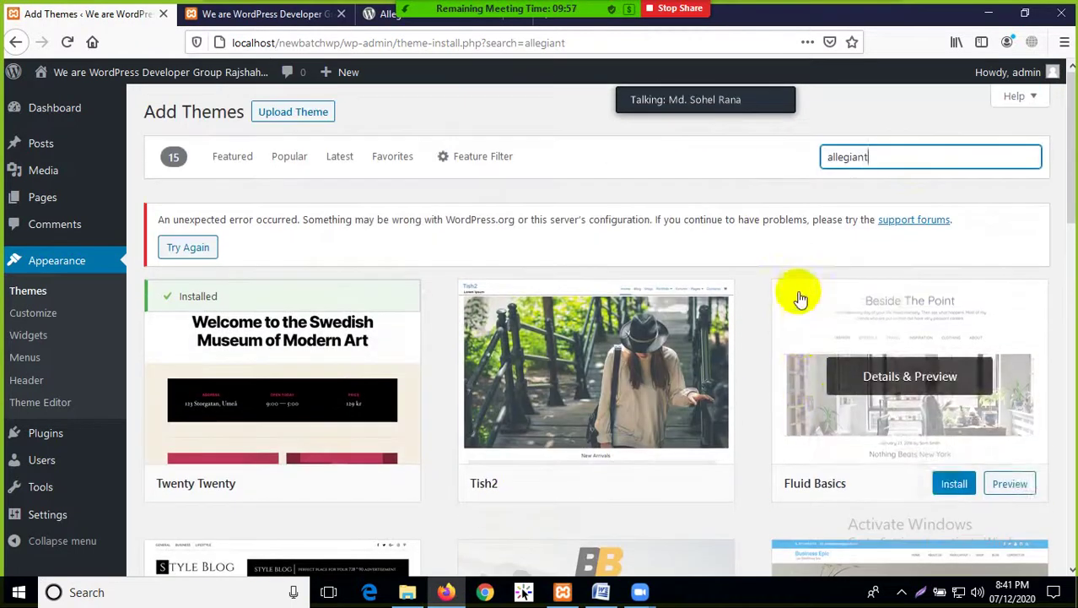
{"action": "left_click", "coordinate": [867, 155]}
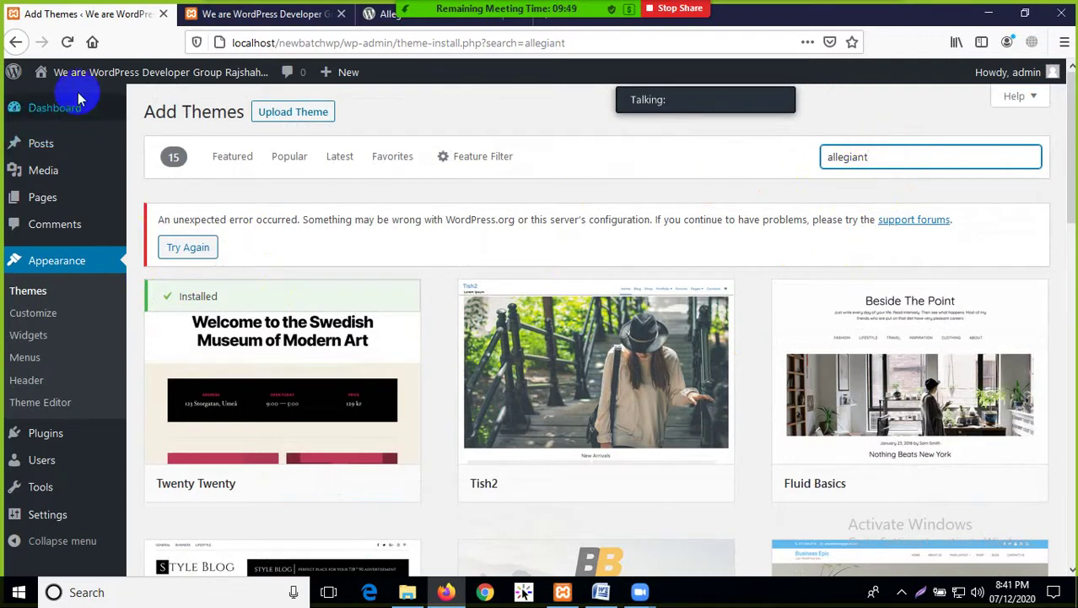
{"action": "left_click", "coordinate": [68, 43]}
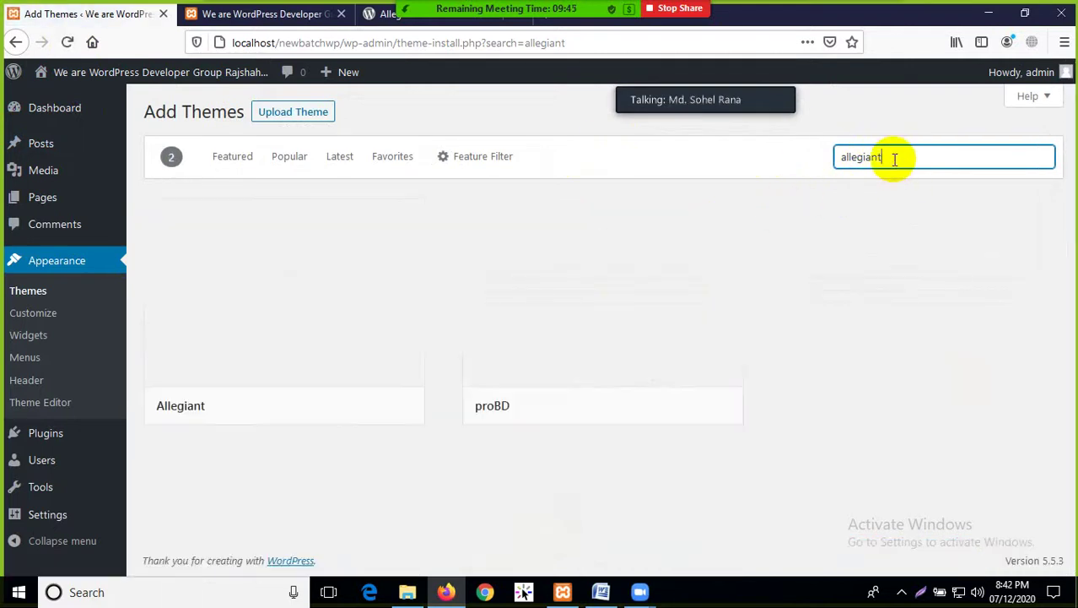
Install the Allegiant theme from its search result card
{"action": "mouse_move", "coordinate": [337, 359]}
{"action": "left_click", "coordinate": [343, 317]}
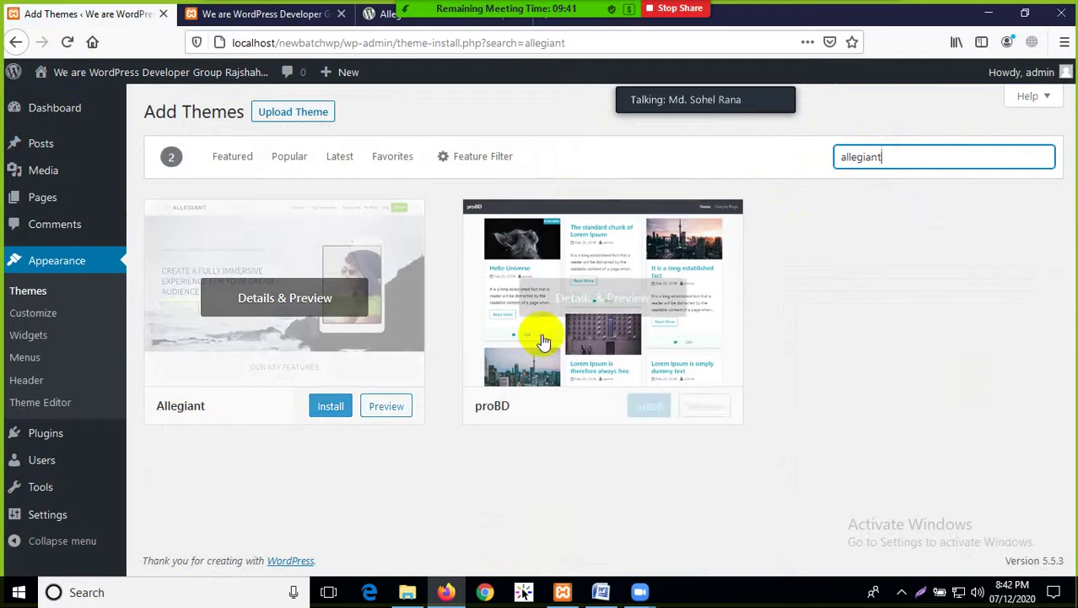
{"action": "mouse_move", "coordinate": [176, 414]}
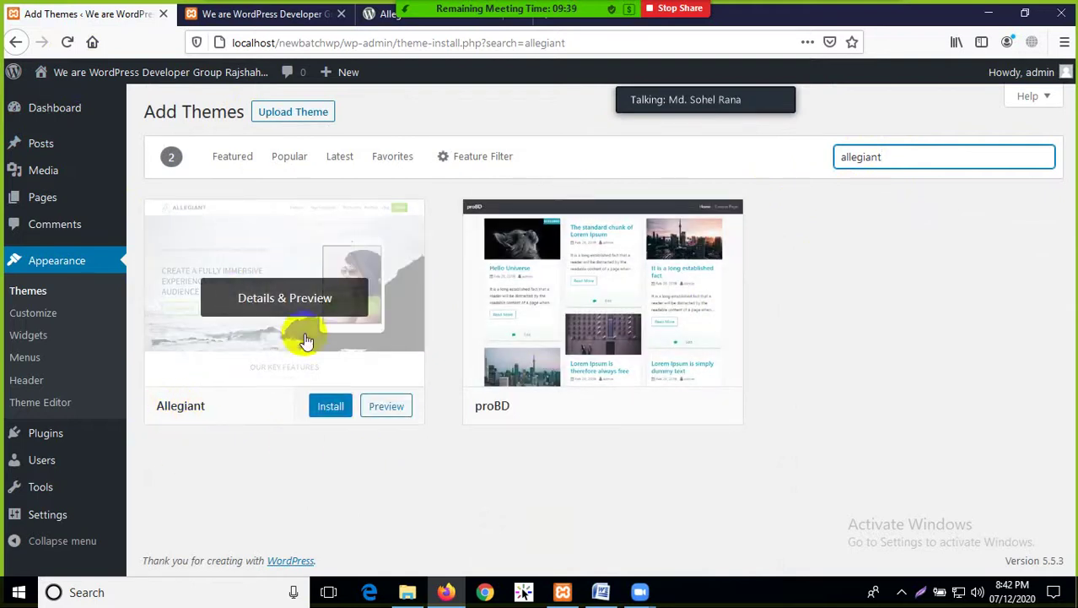
{"action": "left_click", "coordinate": [320, 406]}
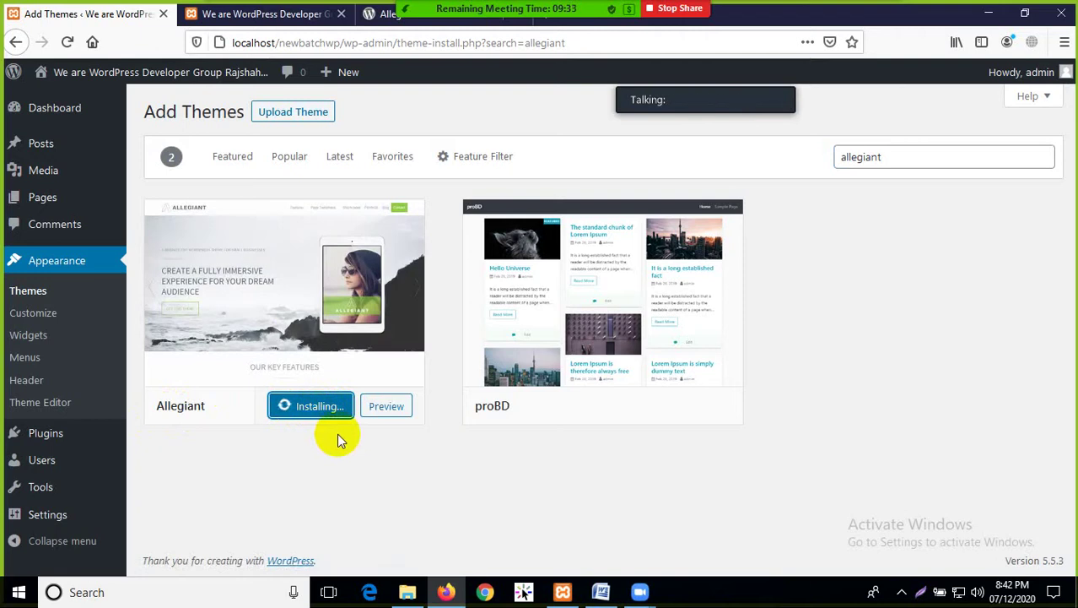
{"action": "left_click", "coordinate": [384, 14]}
Replace the address with 'allegiant demo' and run the Google search
{"action": "scroll", "coordinate": [498, 190], "scroll_direction": "up", "scroll_amount": 3}
{"action": "scroll", "coordinate": [494, 355], "scroll_direction": "down", "scroll_amount": 2}
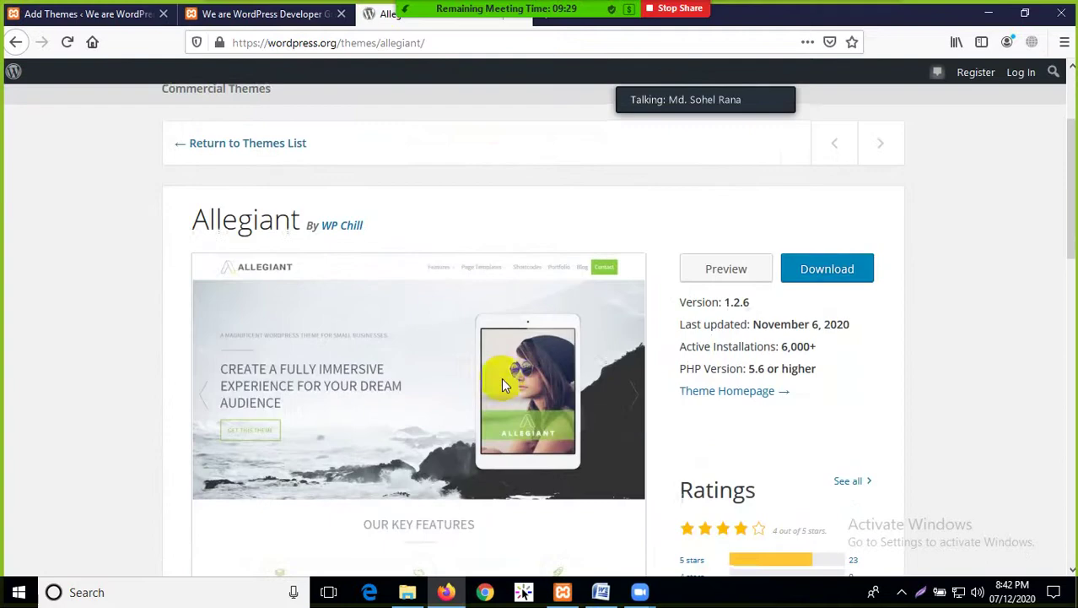
{"action": "scroll", "coordinate": [546, 354], "scroll_direction": "up", "scroll_amount": 2}
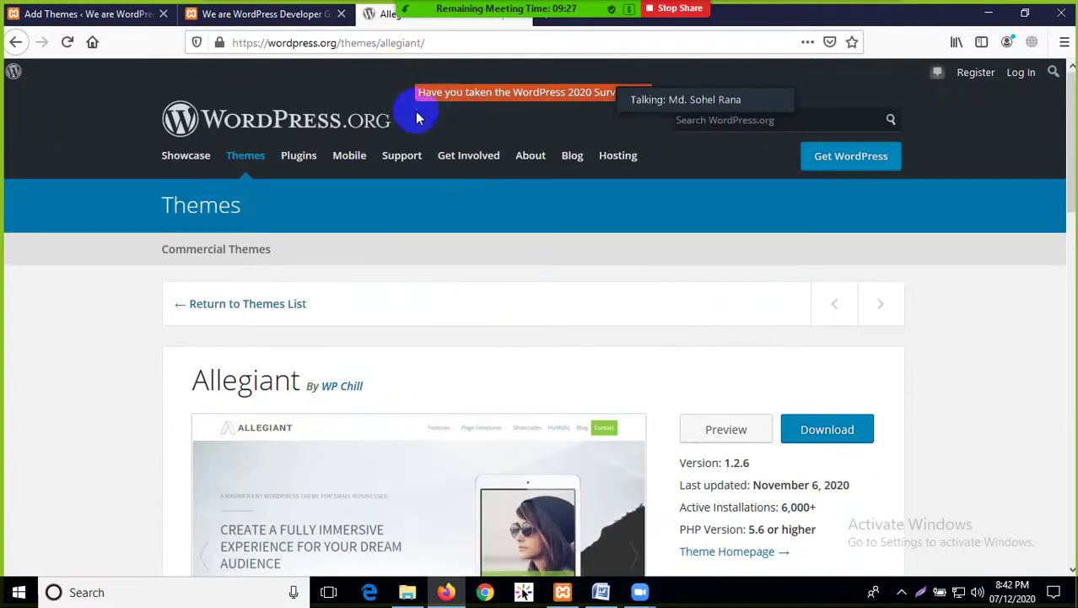
{"action": "left_click_drag", "start_coordinate": [424, 43], "coordinate": [229, 47]}
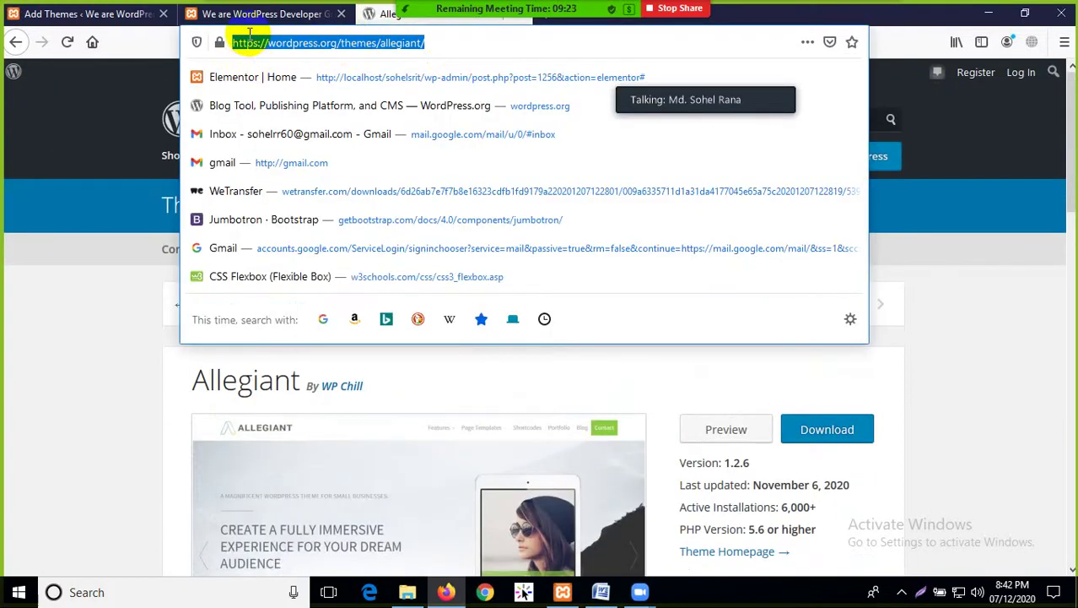
{"action": "right_click", "coordinate": [257, 41]}
{"action": "left_click", "coordinate": [285, 102]}
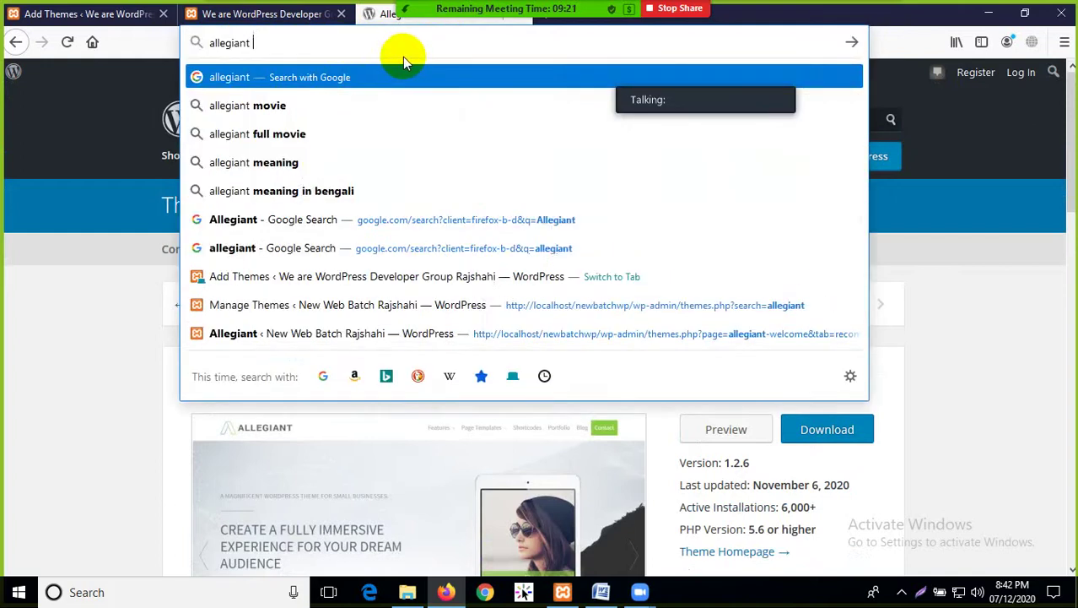
{"action": "type", "text": "demo"}
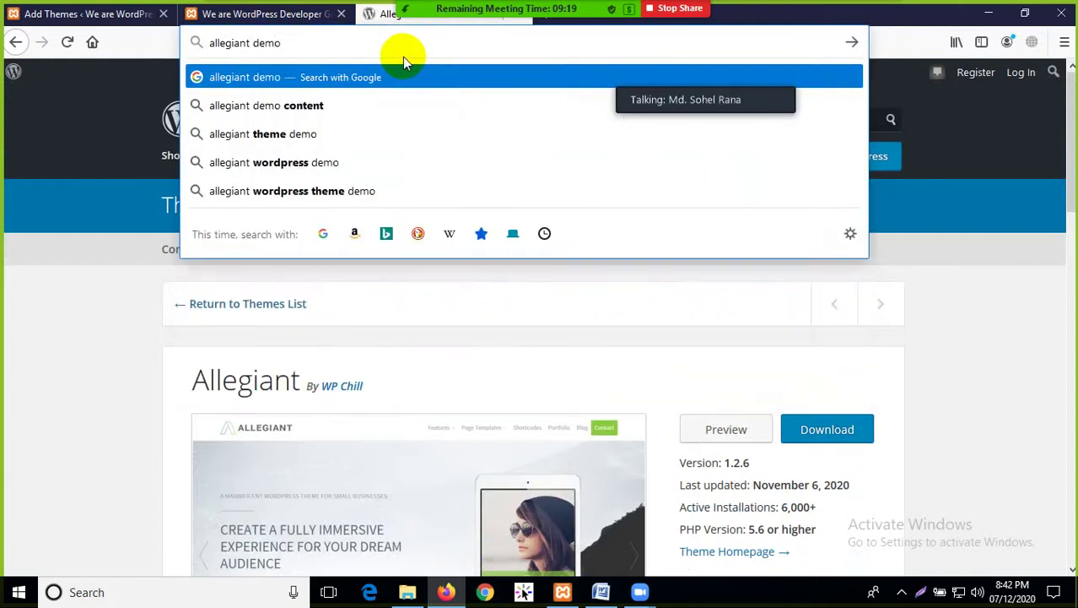
{"action": "key", "text": "Return"}
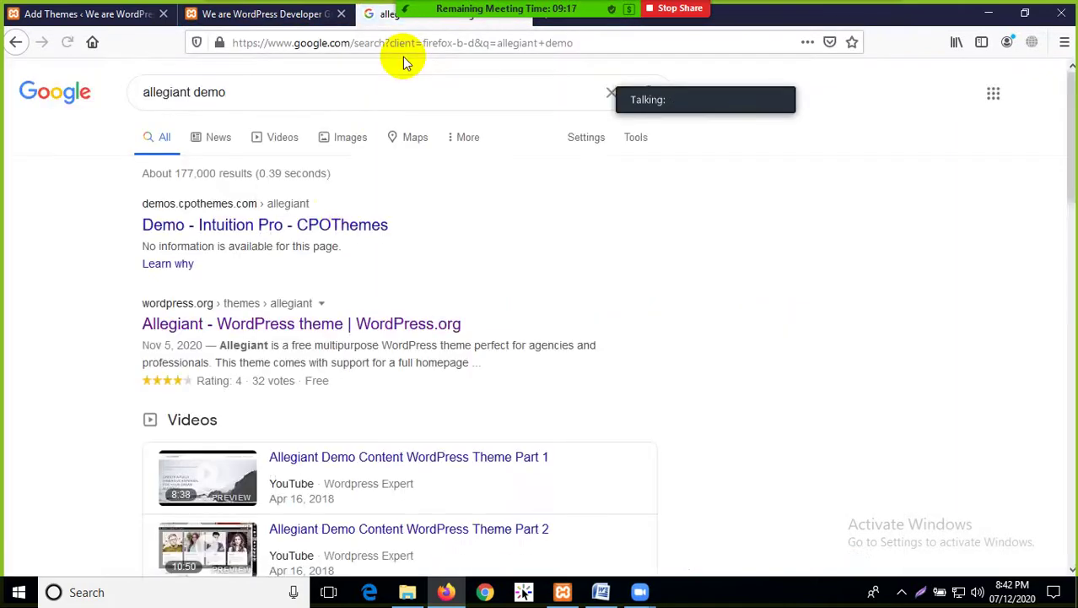
Open the Allegiant demo site from the search results and browse its home page
{"action": "left_click", "coordinate": [274, 232]}
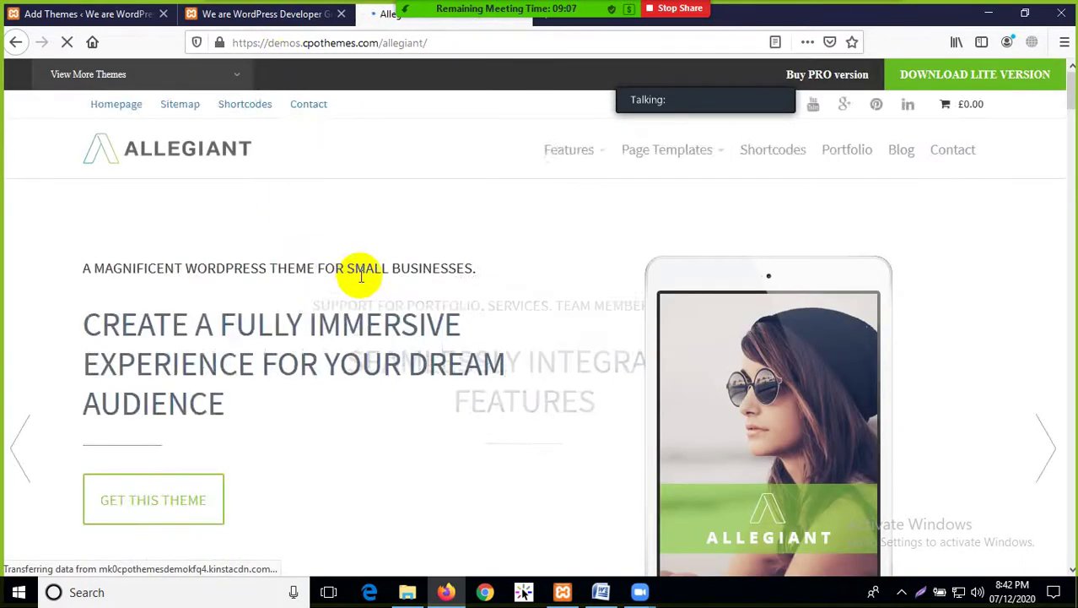
{"action": "scroll", "coordinate": [498, 333], "scroll_direction": "down", "scroll_amount": 6}
{"action": "scroll", "coordinate": [503, 339], "scroll_direction": "down", "scroll_amount": 10}
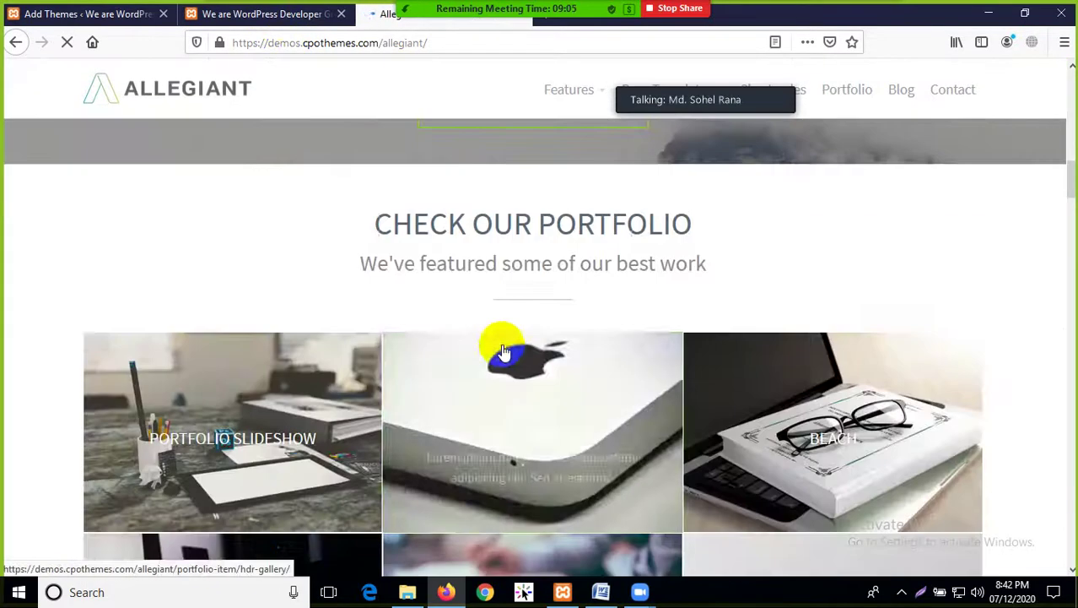
{"action": "scroll", "coordinate": [550, 321], "scroll_direction": "down", "scroll_amount": 15}
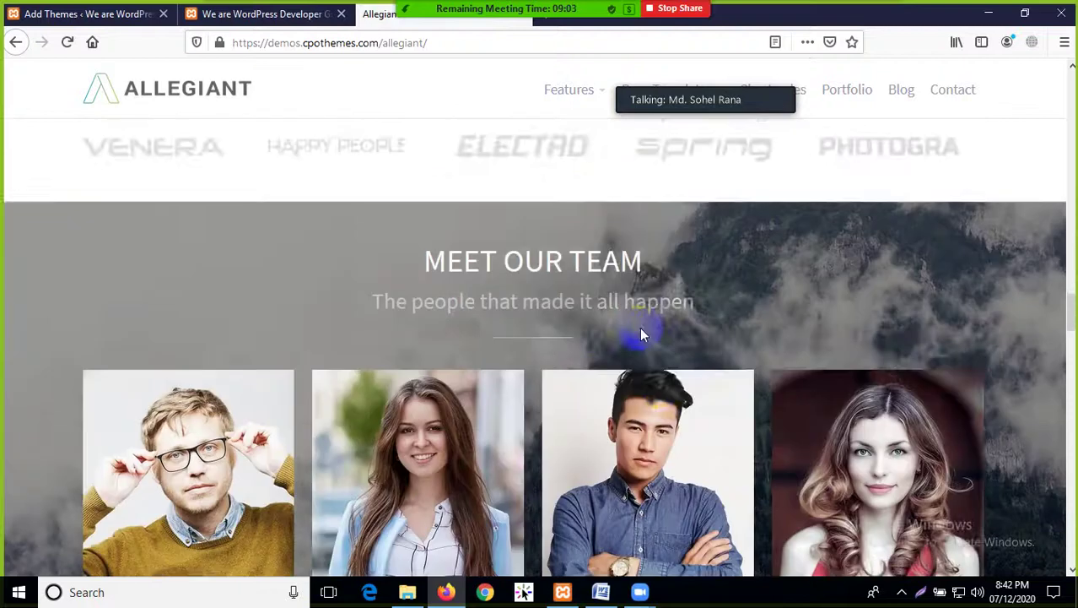
{"action": "scroll", "coordinate": [625, 368], "scroll_direction": "down", "scroll_amount": 15}
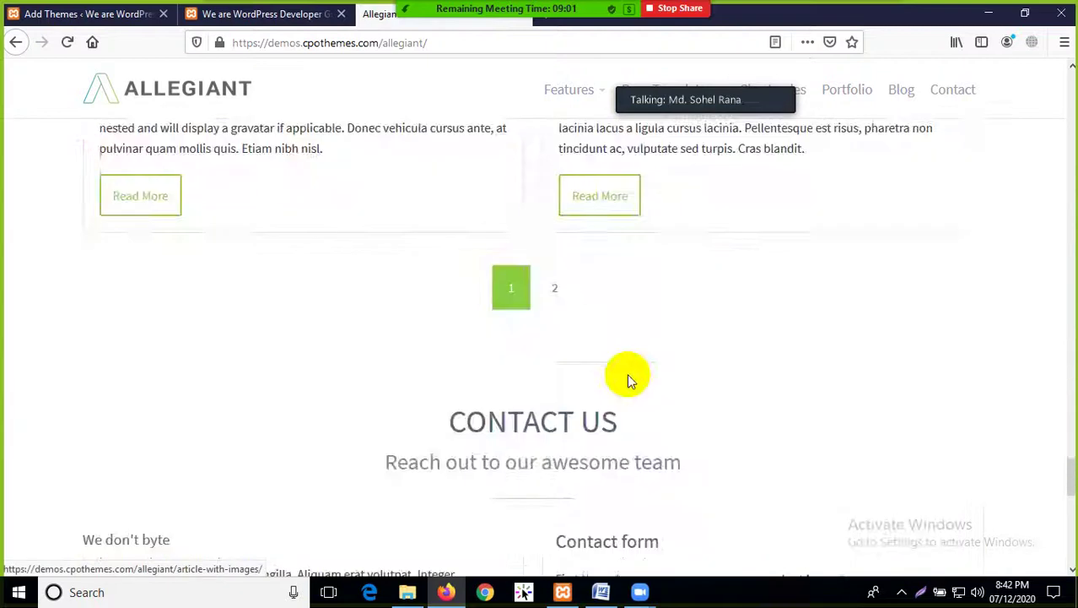
{"action": "scroll", "coordinate": [641, 388], "scroll_direction": "up", "scroll_amount": 10}
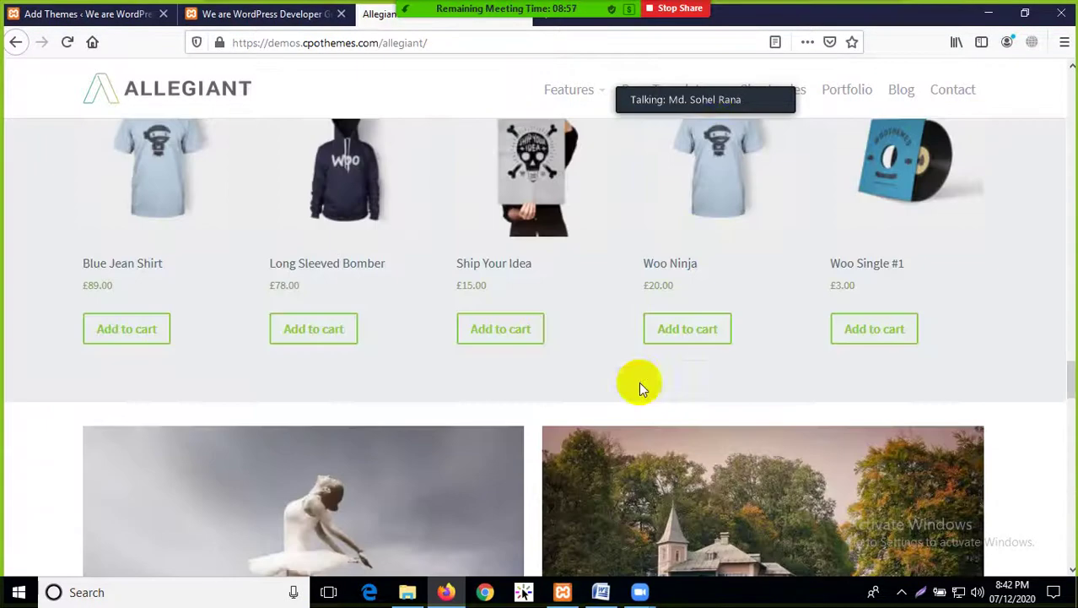
{"action": "mouse_move", "coordinate": [720, 85]}
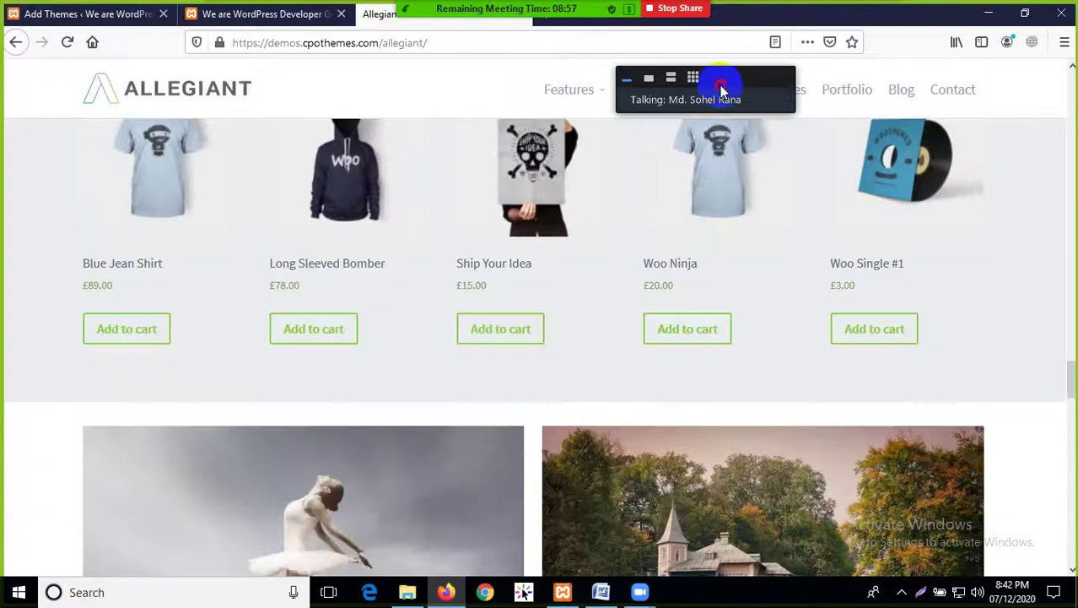
{"action": "left_click_drag", "start_coordinate": [720, 85], "coordinate": [80, 397]}
{"action": "scroll", "coordinate": [168, 373], "scroll_direction": "up", "scroll_amount": 2}
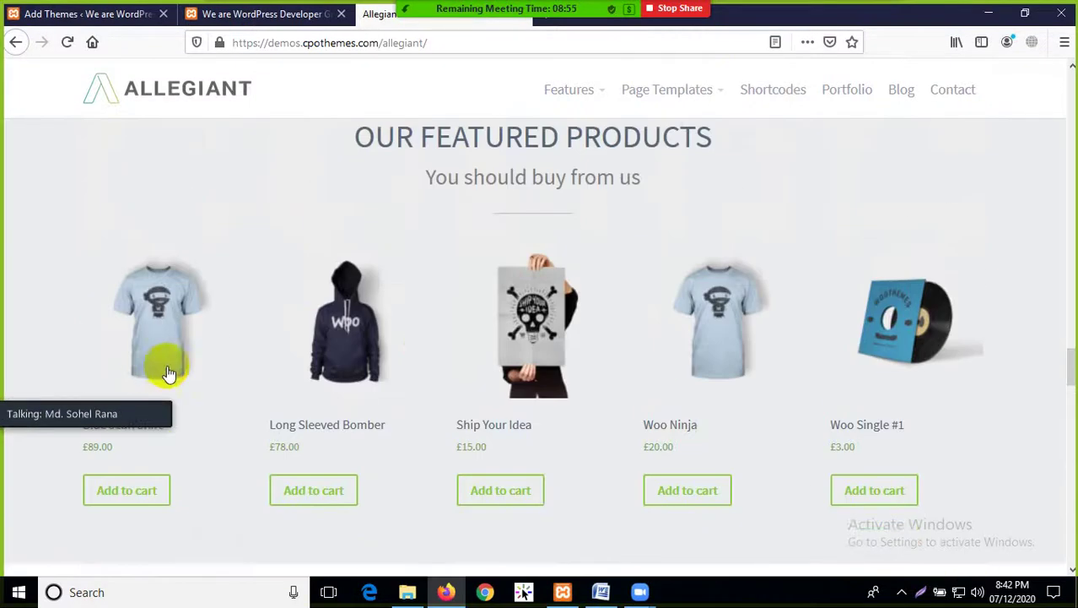
{"action": "scroll", "coordinate": [580, 308], "scroll_direction": "up", "scroll_amount": 15}
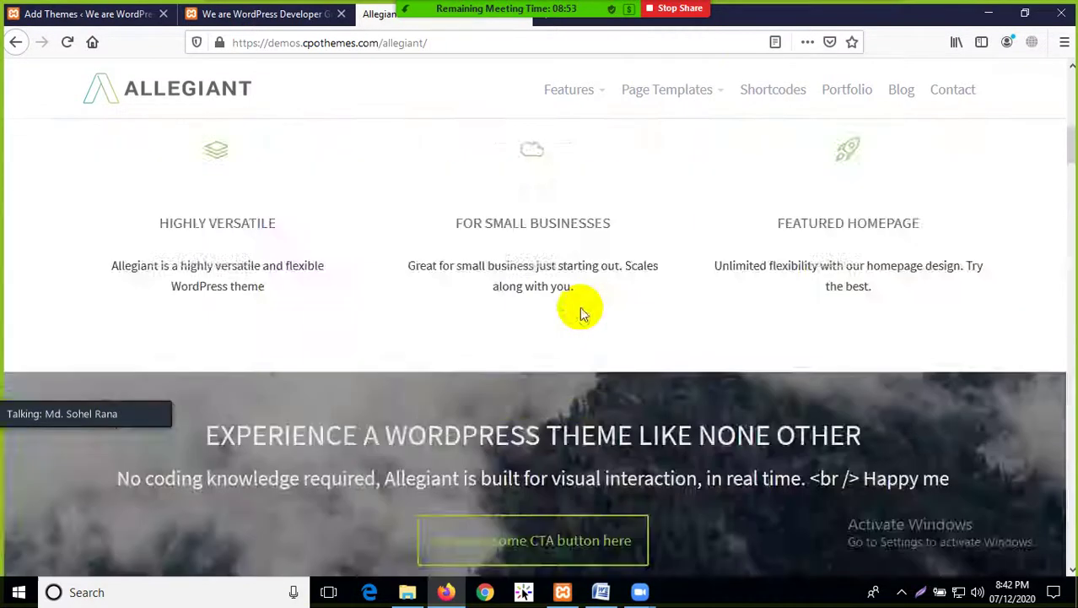
{"action": "scroll", "coordinate": [580, 313], "scroll_direction": "up", "scroll_amount": 8}
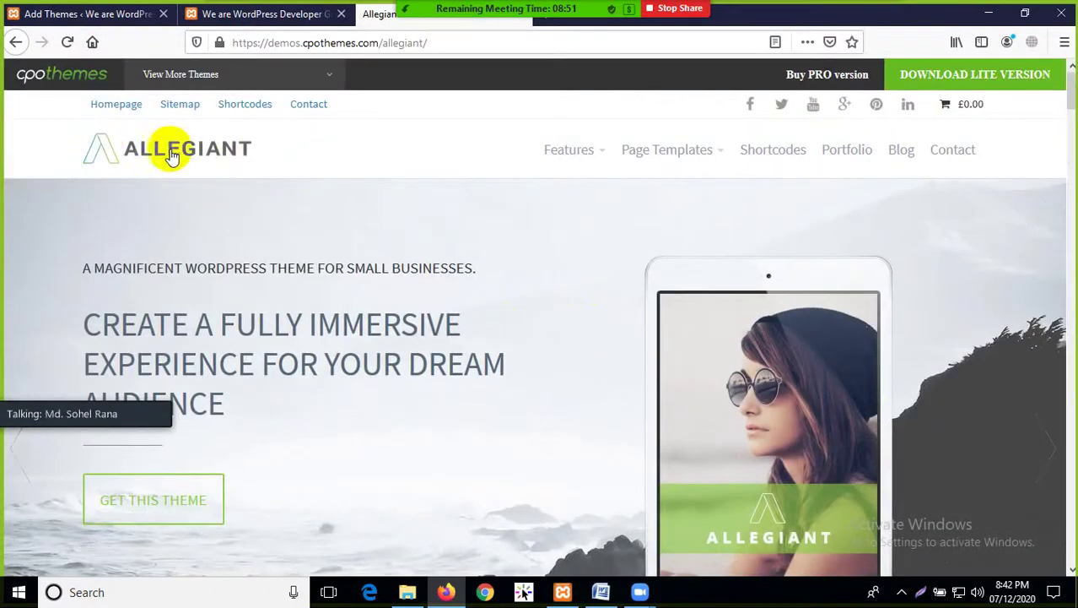
{"action": "mouse_move", "coordinate": [570, 154]}
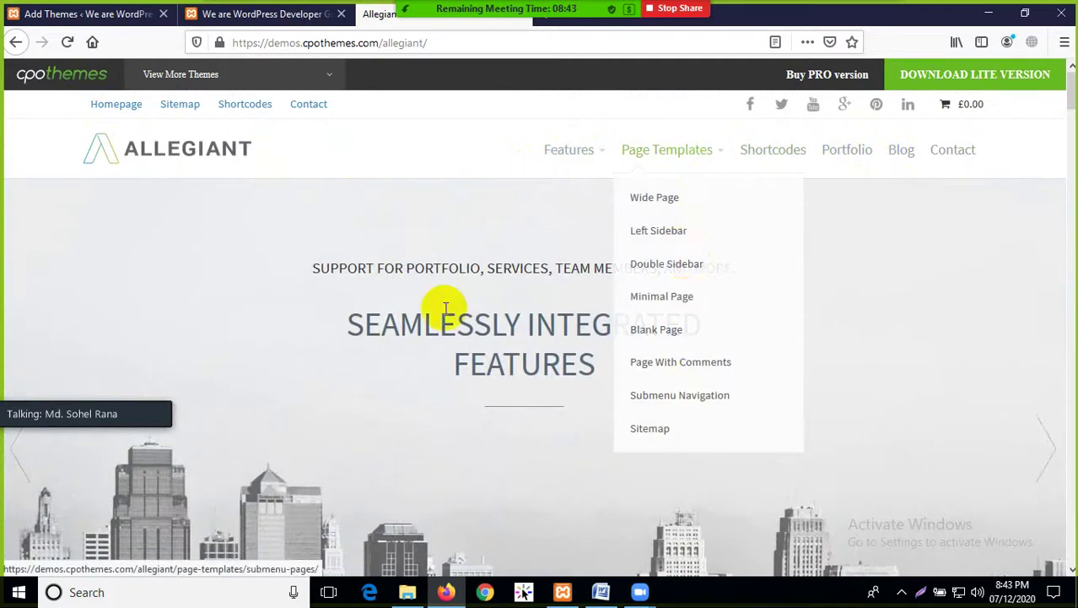
{"action": "scroll", "coordinate": [405, 291], "scroll_direction": "down", "scroll_amount": 3}
{"action": "scroll", "coordinate": [400, 290], "scroll_direction": "down", "scroll_amount": 1}
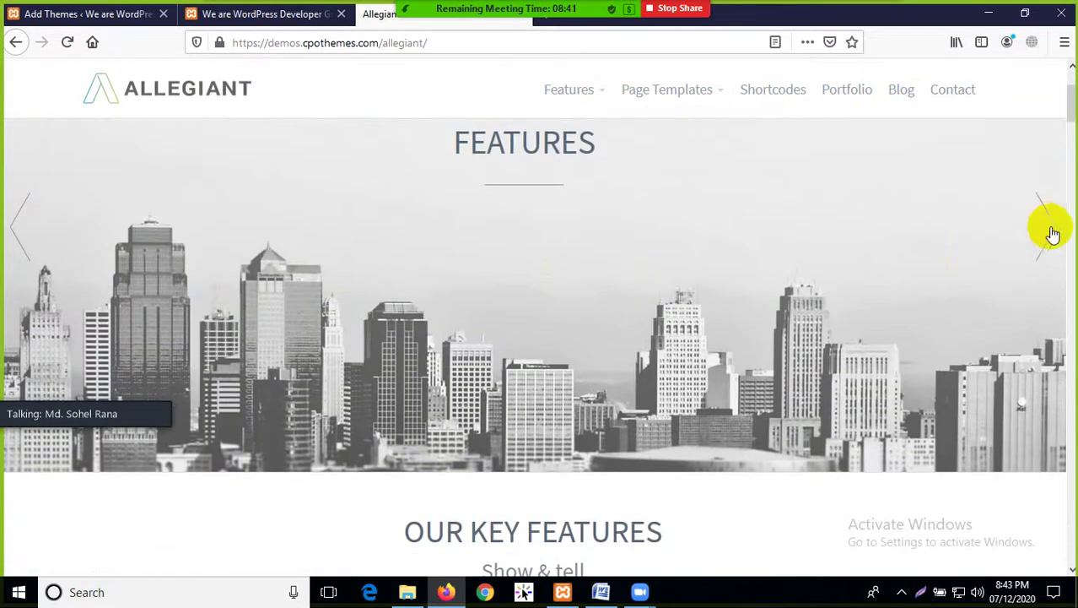
Advance the hero slider three slides, then scroll down through the sections and portfolio
{"action": "left_click", "coordinate": [1052, 234]}
{"action": "left_click", "coordinate": [1052, 234]}
{"action": "left_click", "coordinate": [1052, 234]}
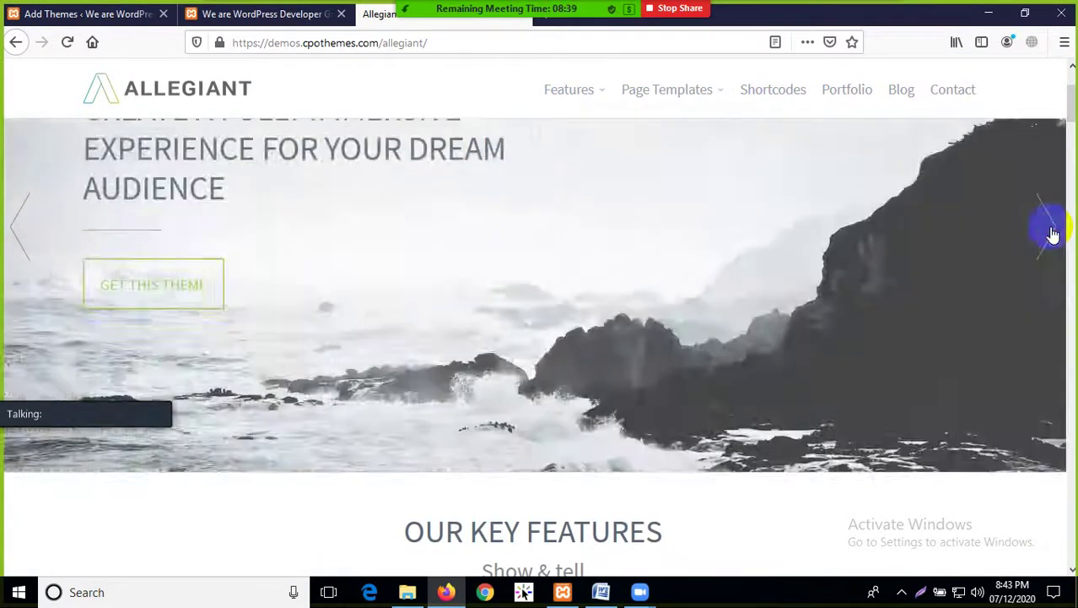
{"action": "scroll", "coordinate": [585, 294], "scroll_direction": "down", "scroll_amount": 3}
{"action": "scroll", "coordinate": [485, 313], "scroll_direction": "down", "scroll_amount": 3}
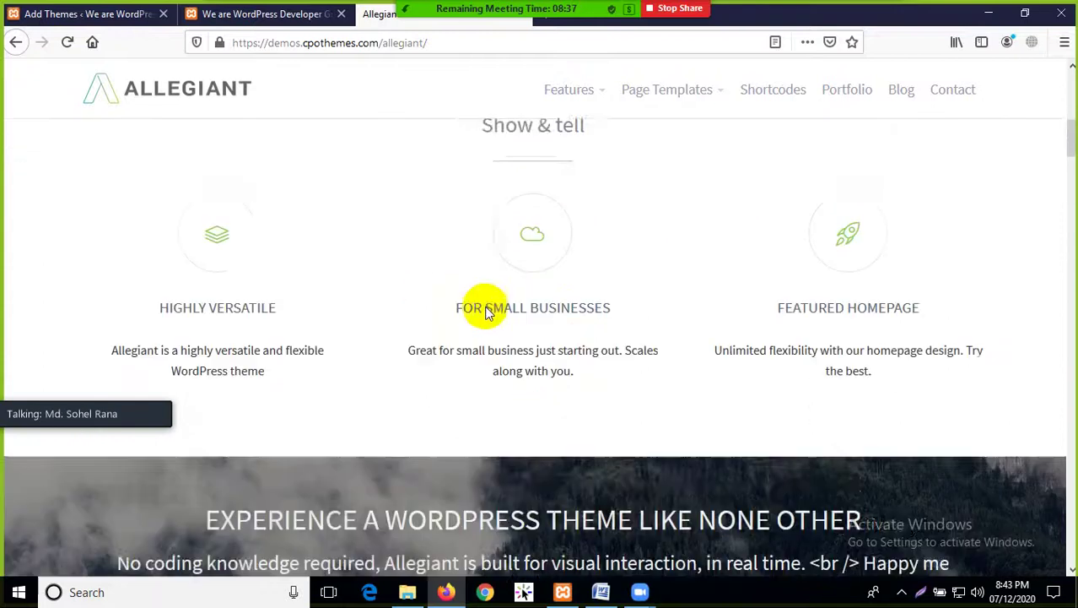
{"action": "scroll", "coordinate": [861, 227], "scroll_direction": "down", "scroll_amount": 3}
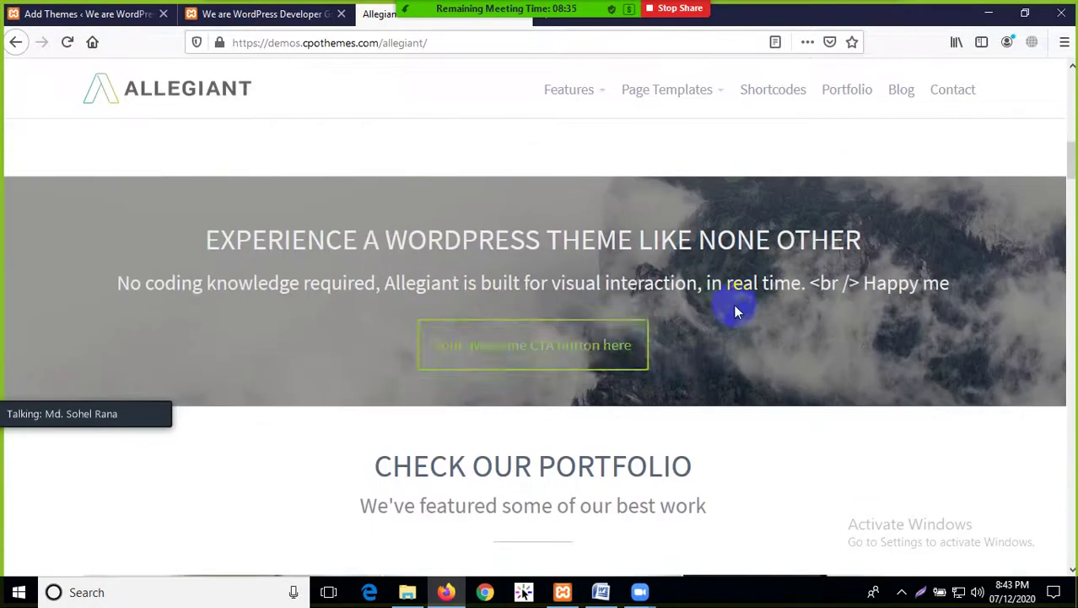
{"action": "scroll", "coordinate": [507, 337], "scroll_direction": "down", "scroll_amount": 3}
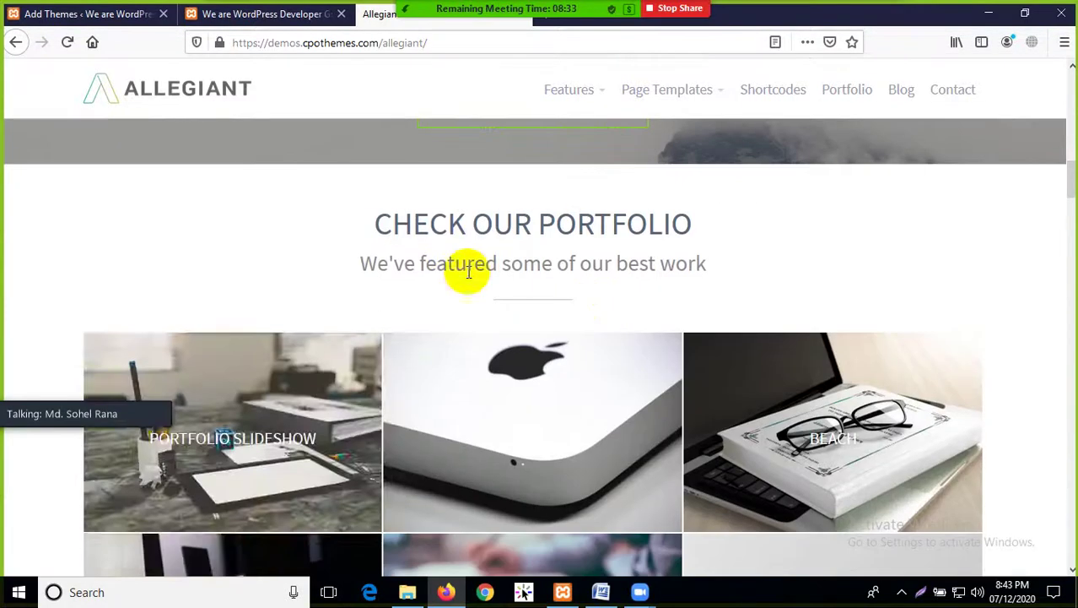
{"action": "scroll", "coordinate": [658, 405], "scroll_direction": "down", "scroll_amount": 3}
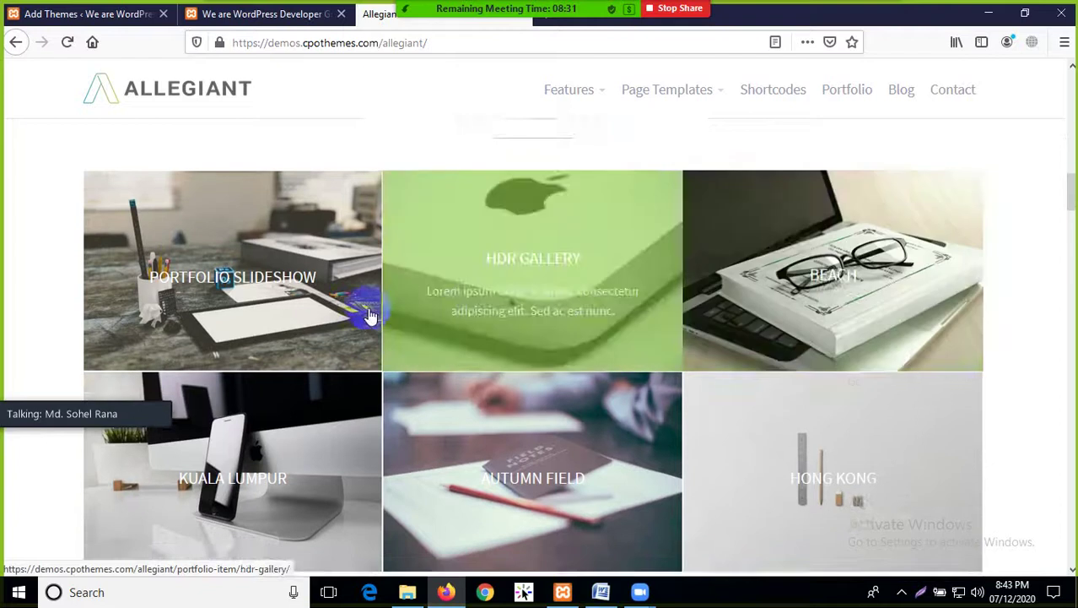
{"action": "scroll", "coordinate": [455, 287], "scroll_direction": "up", "scroll_amount": 3}
{"action": "scroll", "coordinate": [524, 422], "scroll_direction": "down", "scroll_amount": 4}
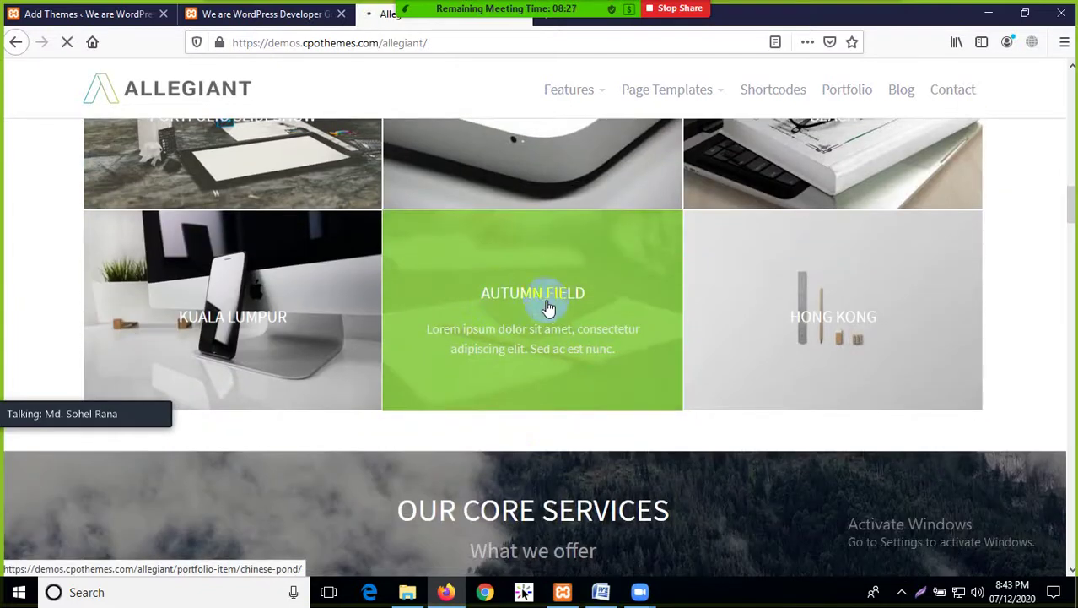
Go back from the portfolio item to the demo home page and scroll through its sections
{"action": "scroll", "coordinate": [512, 322], "scroll_direction": "down", "scroll_amount": 3}
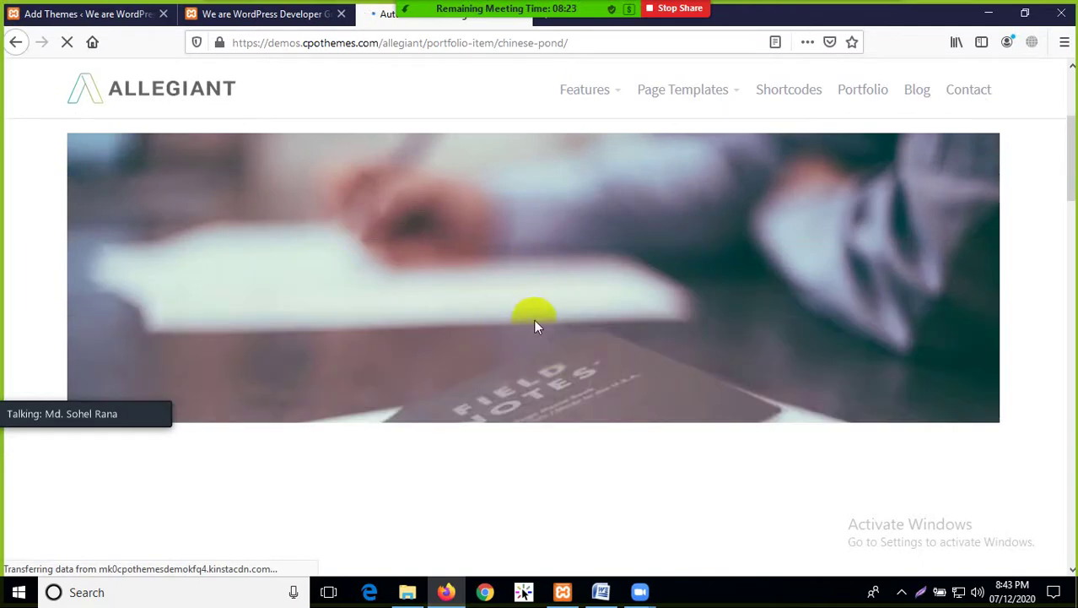
{"action": "left_click", "coordinate": [17, 43]}
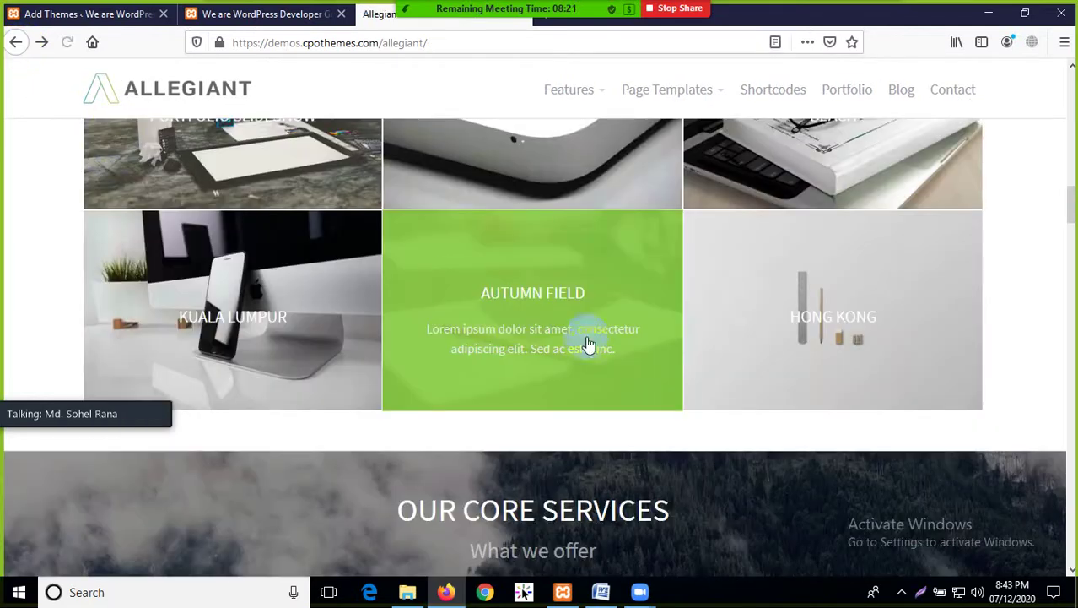
{"action": "scroll", "coordinate": [590, 344], "scroll_direction": "down", "scroll_amount": 2}
{"action": "scroll", "coordinate": [507, 304], "scroll_direction": "down", "scroll_amount": 2}
{"action": "scroll", "coordinate": [667, 304], "scroll_direction": "down", "scroll_amount": 1}
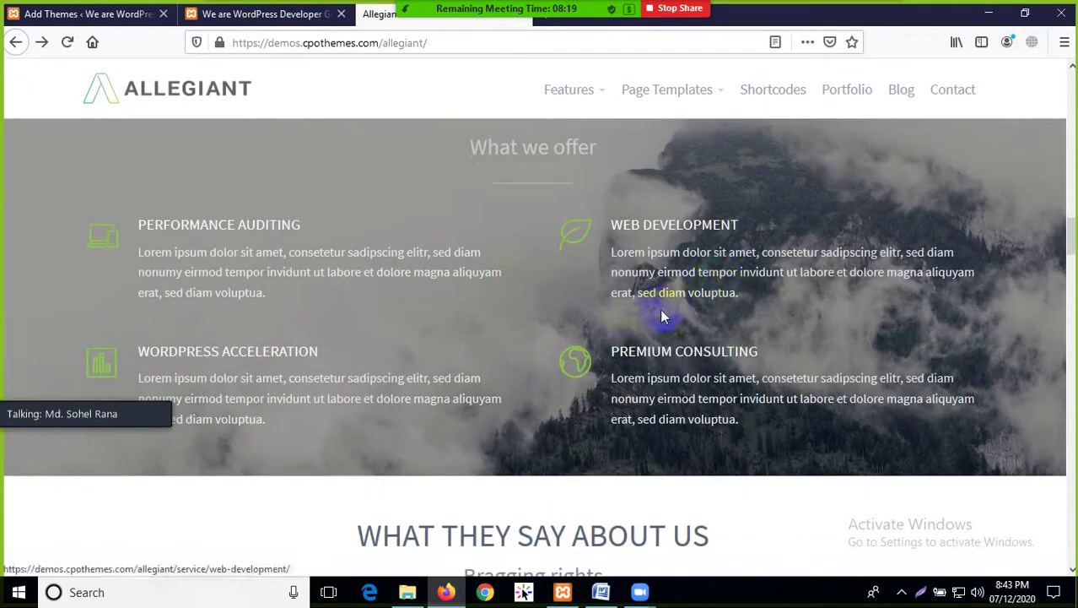
{"action": "scroll", "coordinate": [354, 406], "scroll_direction": "down", "scroll_amount": 5}
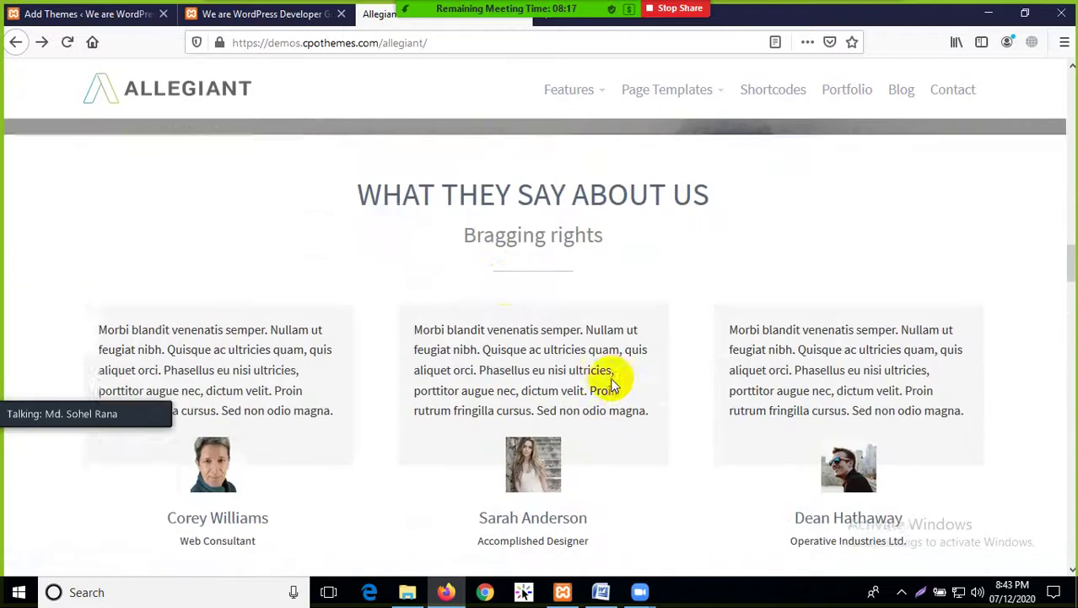
{"action": "scroll", "coordinate": [380, 278], "scroll_direction": "up", "scroll_amount": 1}
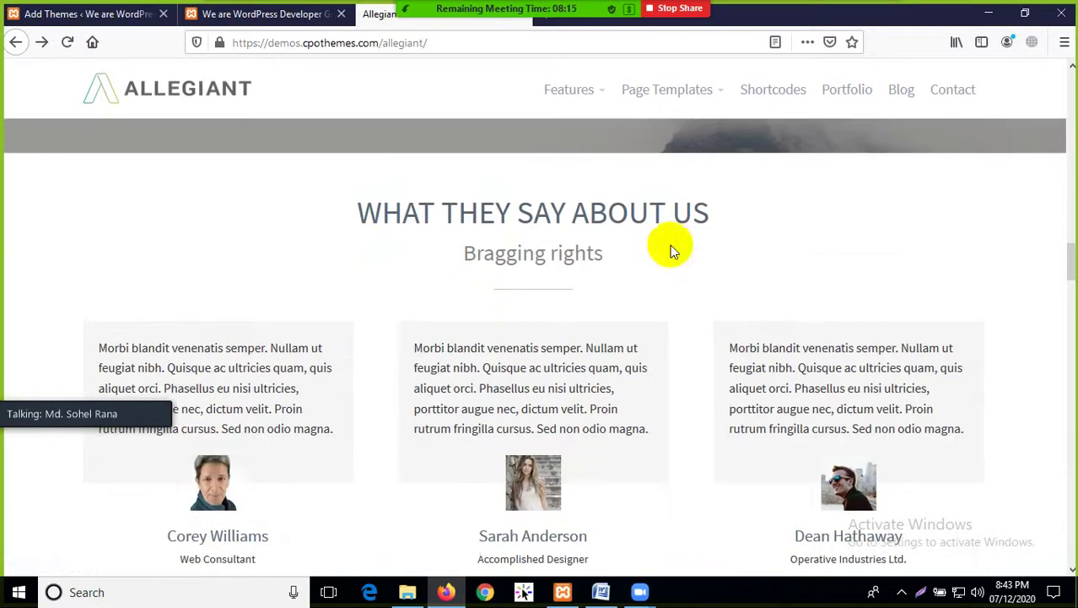
{"action": "scroll", "coordinate": [507, 288], "scroll_direction": "down", "scroll_amount": 5}
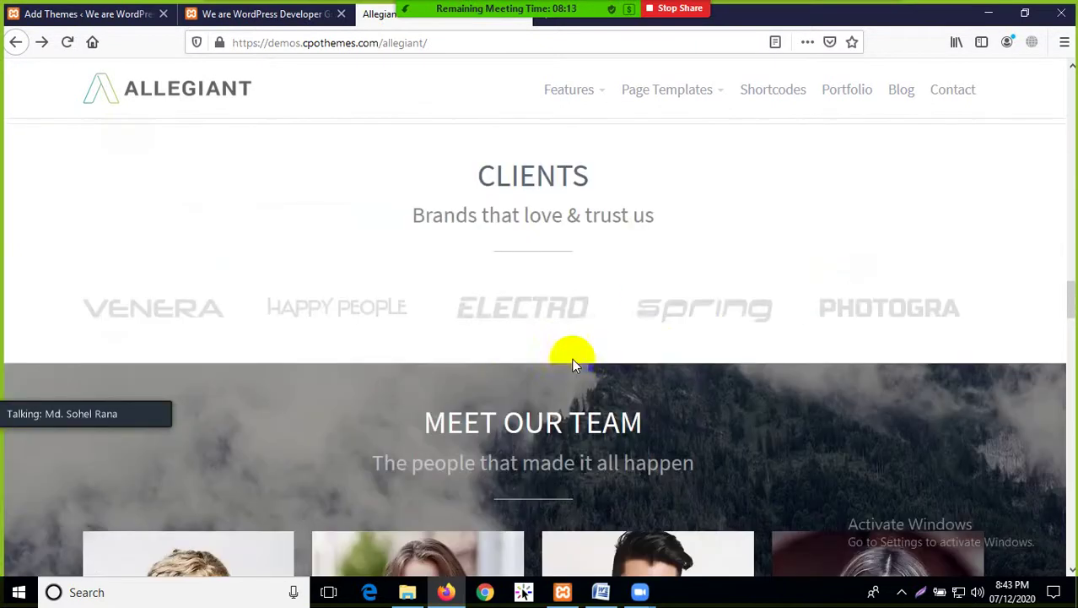
{"action": "scroll", "coordinate": [423, 352], "scroll_direction": "down", "scroll_amount": 3}
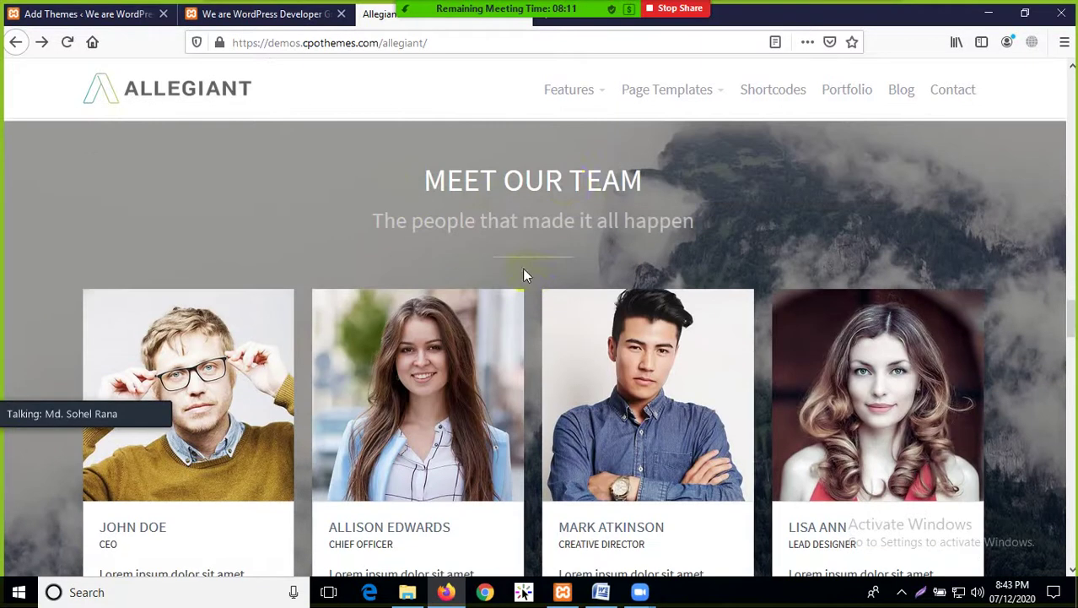
{"action": "scroll", "coordinate": [544, 305], "scroll_direction": "down", "scroll_amount": 2}
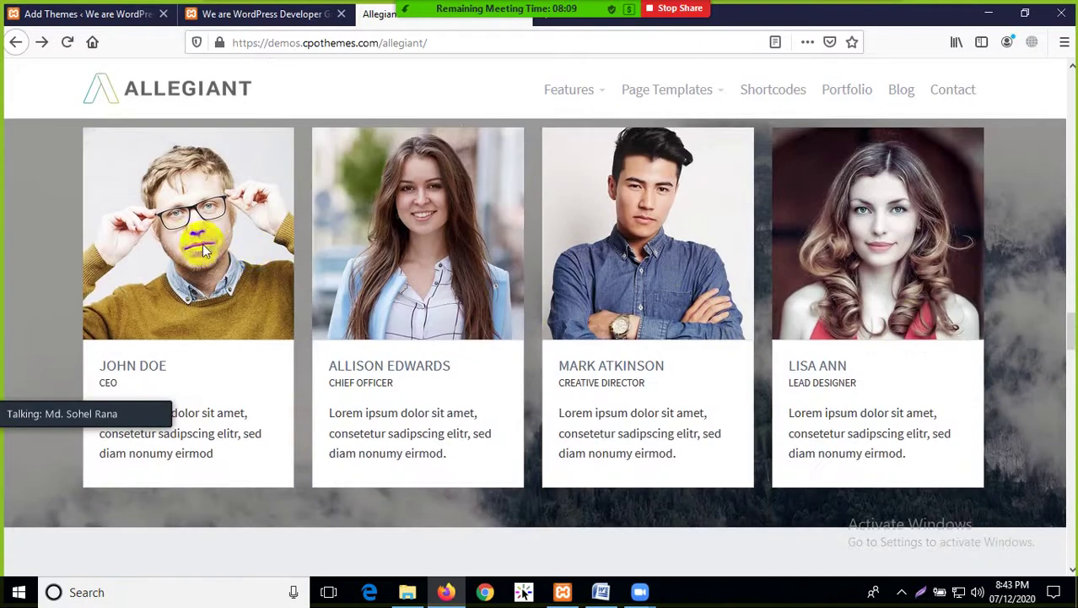
{"action": "scroll", "coordinate": [203, 249], "scroll_direction": "down", "scroll_amount": 2}
{"action": "scroll", "coordinate": [448, 302], "scroll_direction": "down", "scroll_amount": 2}
{"action": "scroll", "coordinate": [457, 265], "scroll_direction": "down", "scroll_amount": 2}
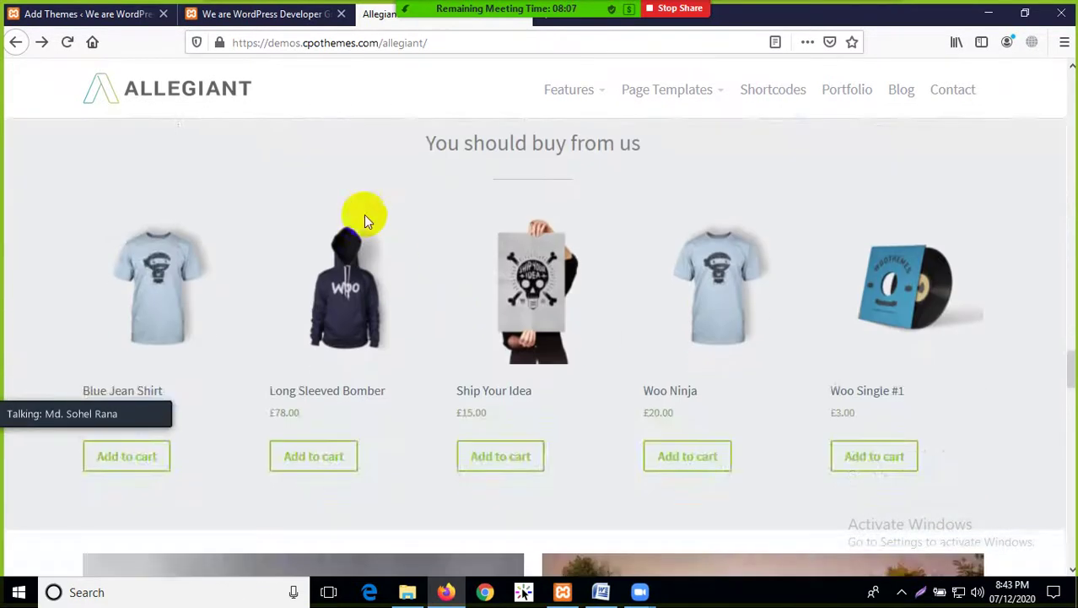
{"action": "scroll", "coordinate": [373, 212], "scroll_direction": "up", "scroll_amount": 2}
Look over the featured products and lower demo sections, then return to the Add Themes page
{"action": "left_click_drag", "start_coordinate": [378, 258], "coordinate": [722, 245]}
{"action": "left_click", "coordinate": [741, 329]}
{"action": "scroll", "coordinate": [525, 301], "scroll_direction": "down", "scroll_amount": 3}
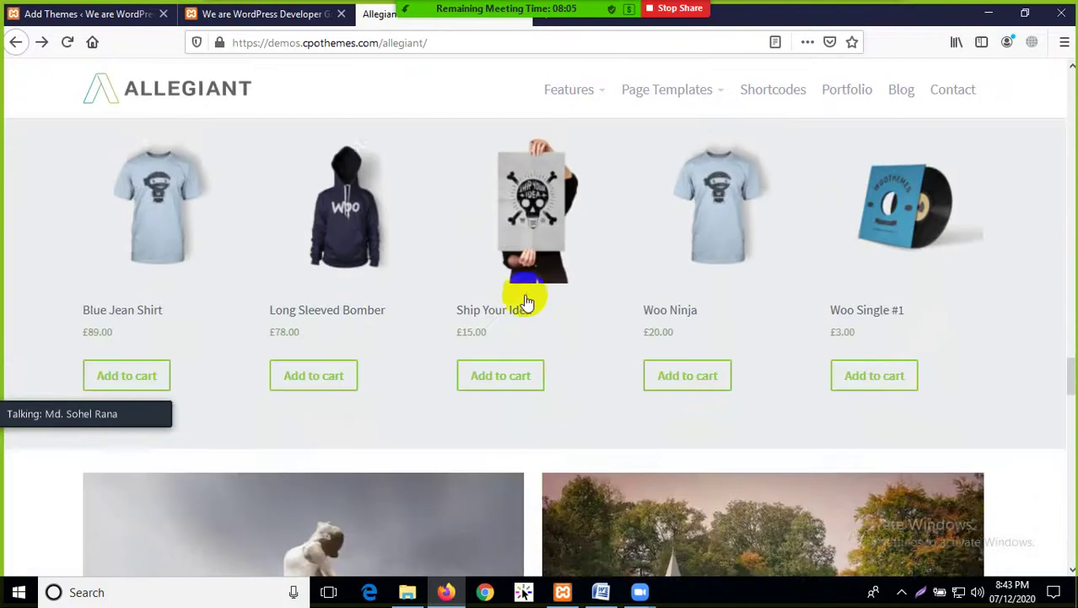
{"action": "scroll", "coordinate": [524, 302], "scroll_direction": "down", "scroll_amount": 13}
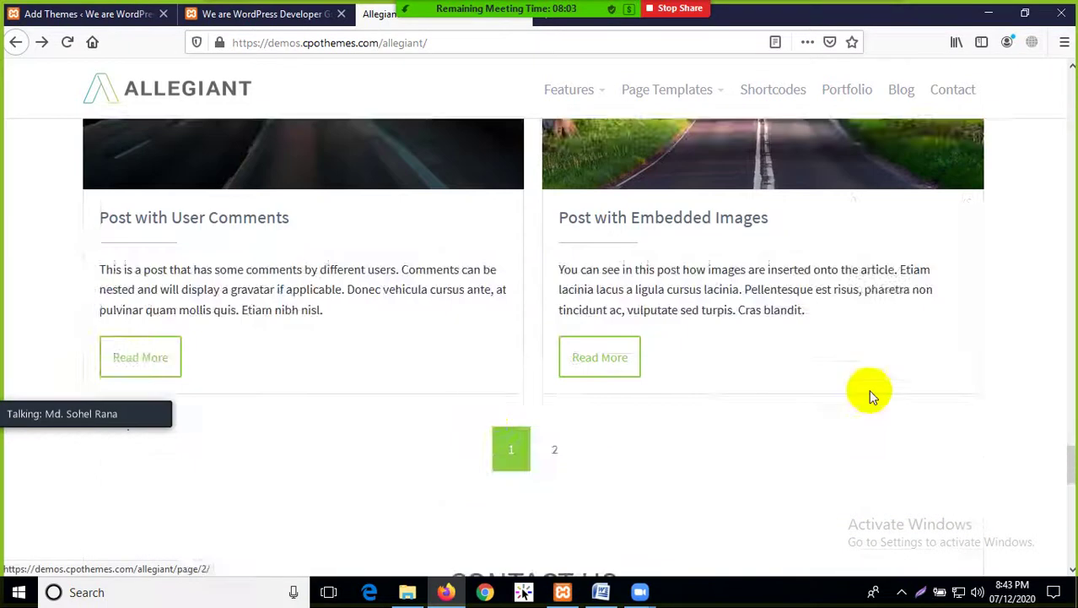
{"action": "scroll", "coordinate": [542, 378], "scroll_direction": "down", "scroll_amount": 5}
{"action": "scroll", "coordinate": [638, 373], "scroll_direction": "down", "scroll_amount": 2}
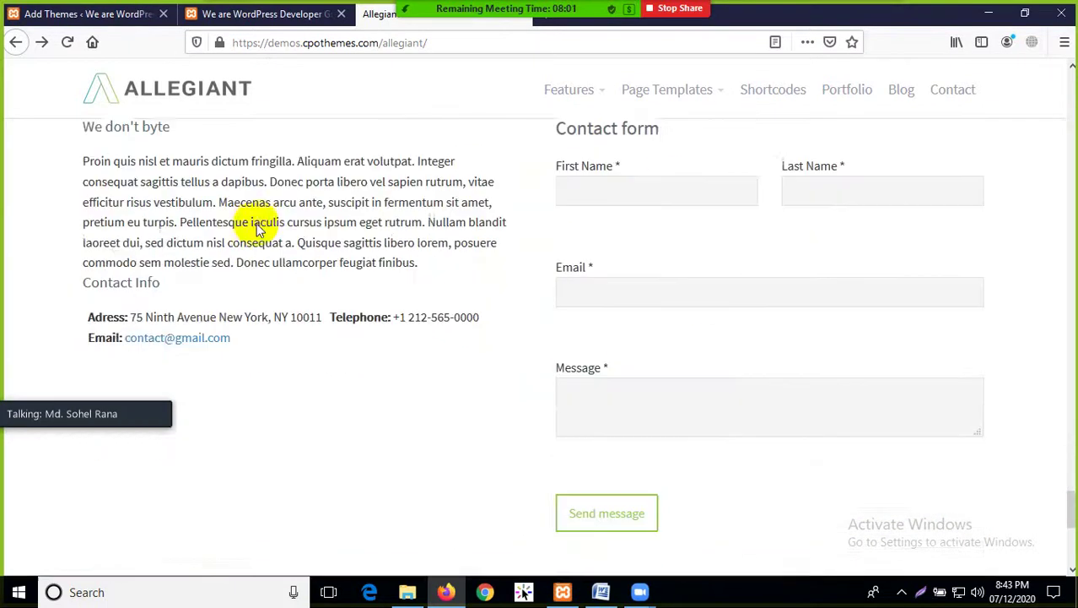
{"action": "scroll", "coordinate": [295, 337], "scroll_direction": "down", "scroll_amount": 4}
{"action": "scroll", "coordinate": [621, 373], "scroll_direction": "up", "scroll_amount": 15}
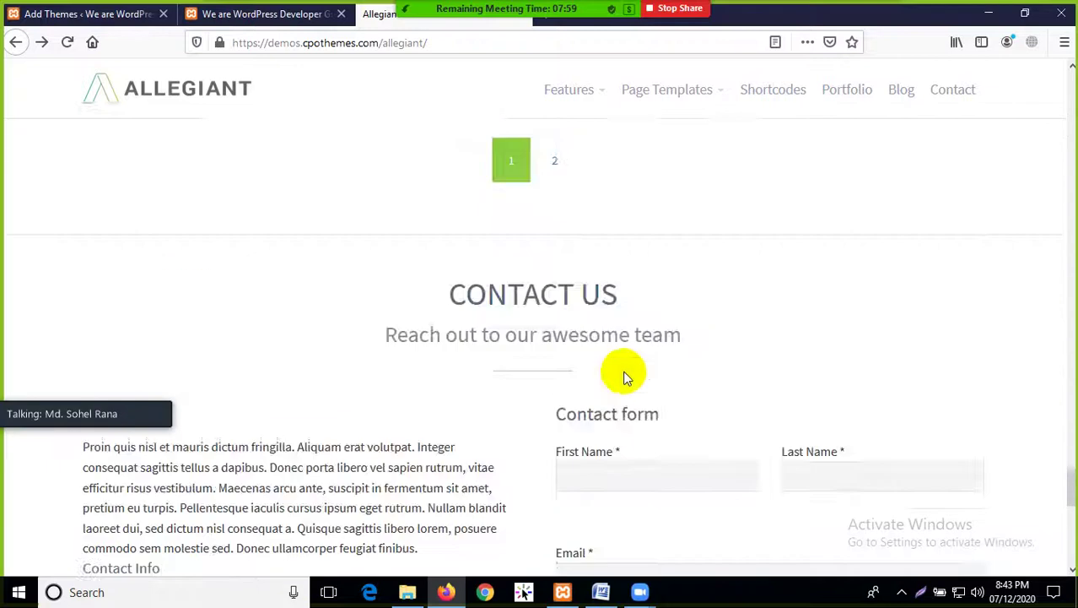
{"action": "scroll", "coordinate": [621, 379], "scroll_direction": "up", "scroll_amount": 15}
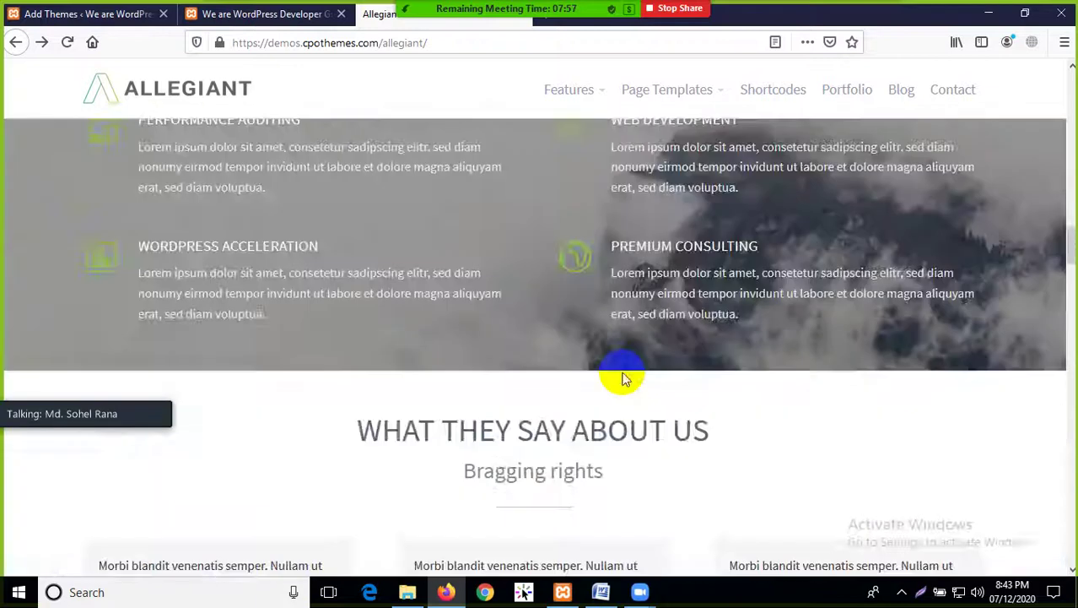
{"action": "scroll", "coordinate": [619, 379], "scroll_direction": "up", "scroll_amount": 10}
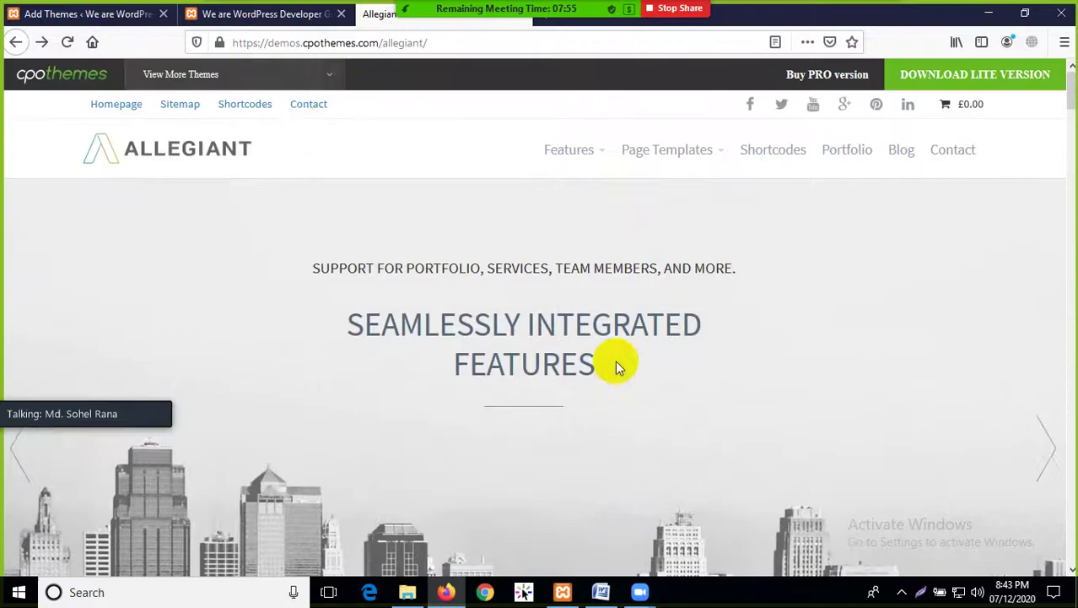
{"action": "scroll", "coordinate": [556, 243], "scroll_direction": "down", "scroll_amount": 6}
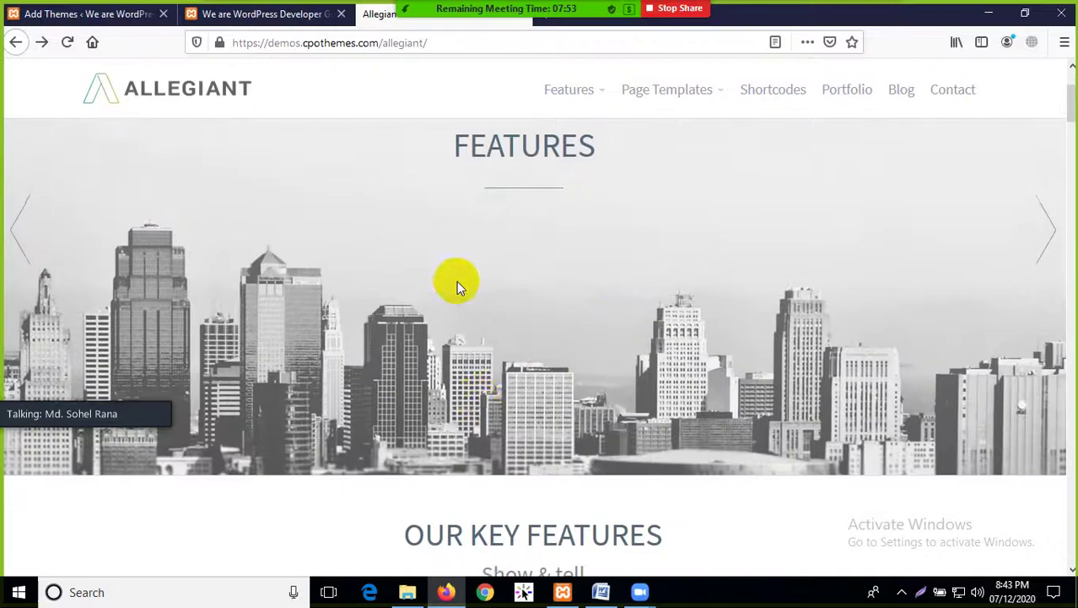
{"action": "scroll", "coordinate": [433, 414], "scroll_direction": "down", "scroll_amount": 8}
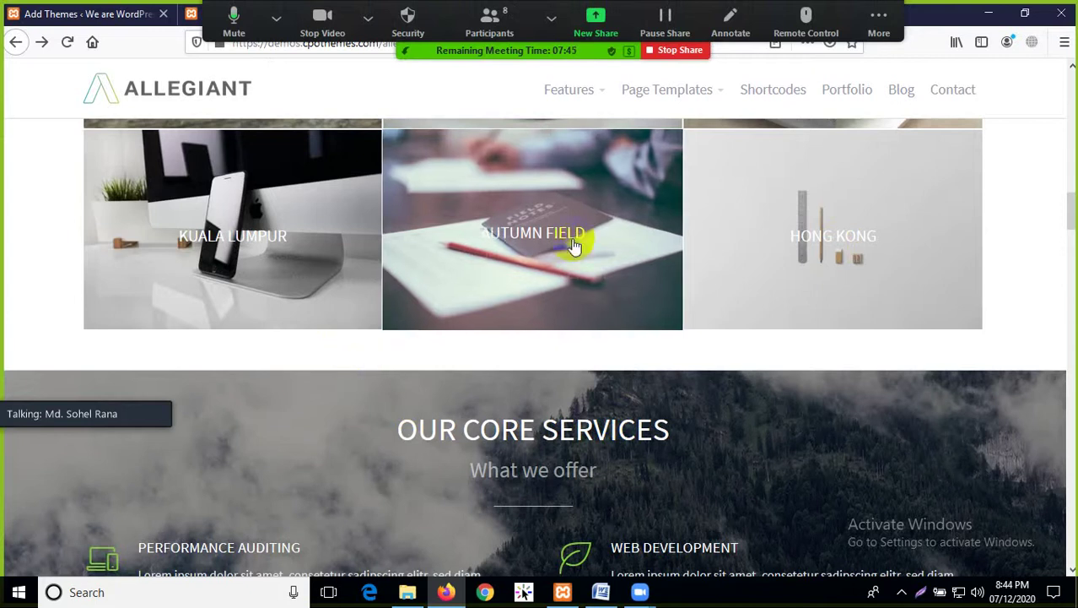
{"action": "scroll", "coordinate": [274, 308], "scroll_direction": "up", "scroll_amount": 3}
{"action": "left_click", "coordinate": [82, 14]}
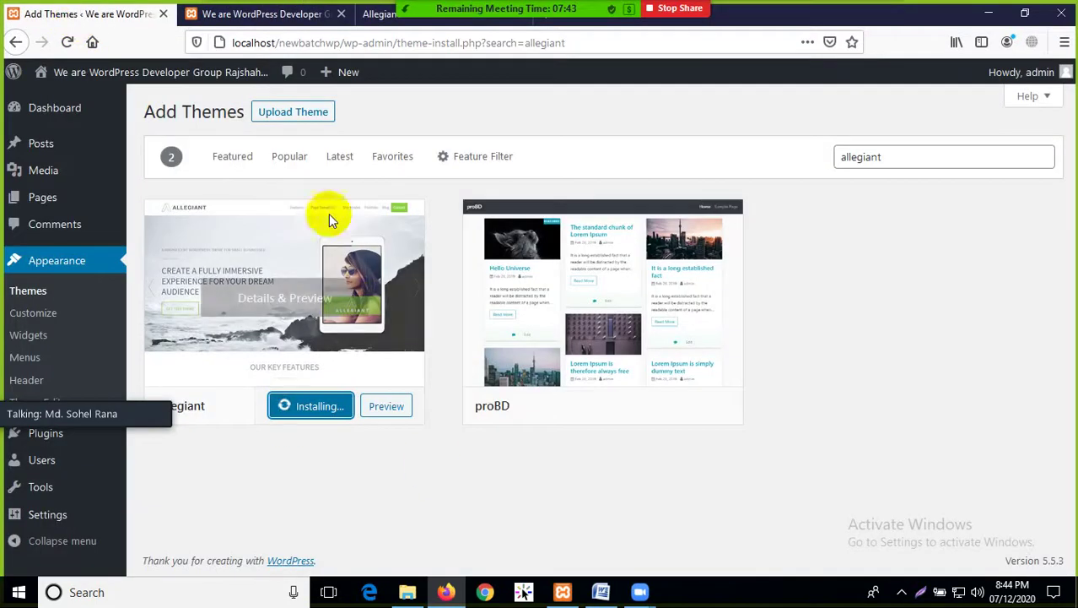
{"action": "left_click", "coordinate": [469, 457]}
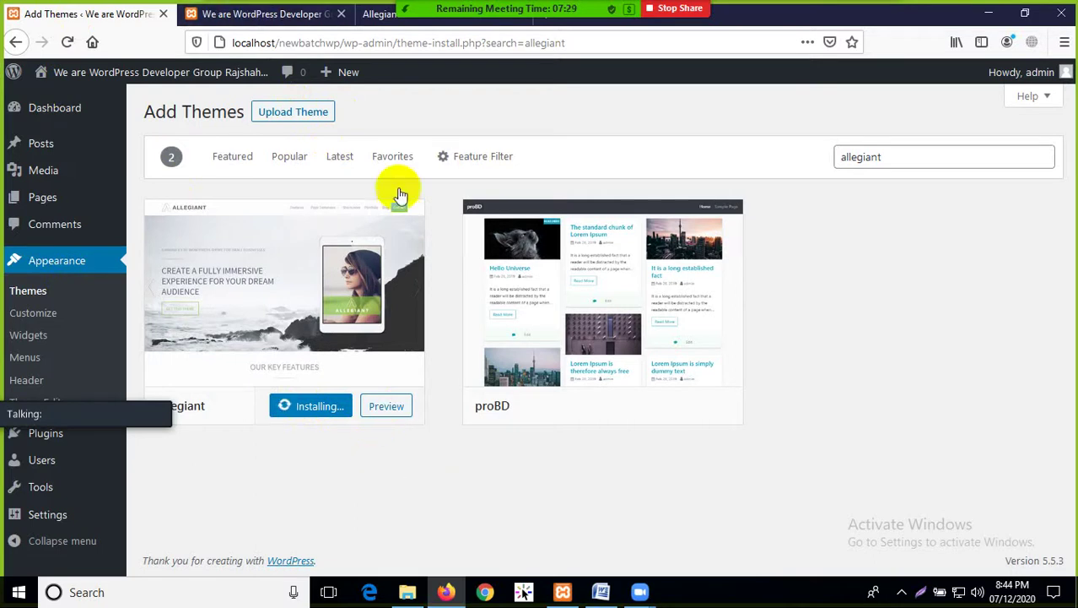
{"action": "mouse_move", "coordinate": [599, 397]}
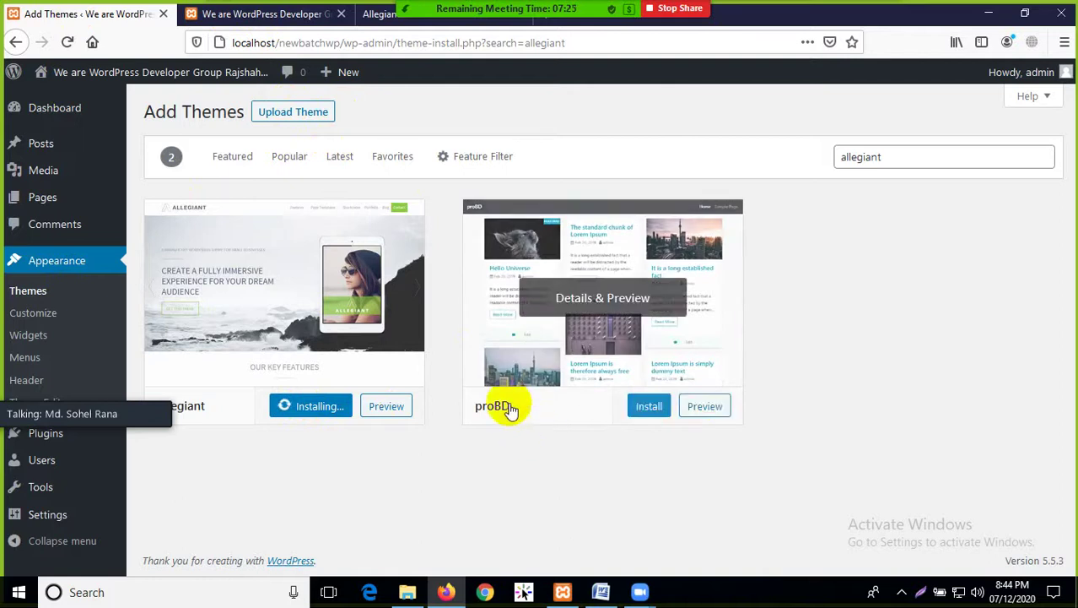
Bring up the Allegiant demo page and scroll back to its hero slider and Our Key Features
{"action": "left_click", "coordinate": [378, 15]}
{"action": "scroll", "coordinate": [710, 387], "scroll_direction": "down", "scroll_amount": 3}
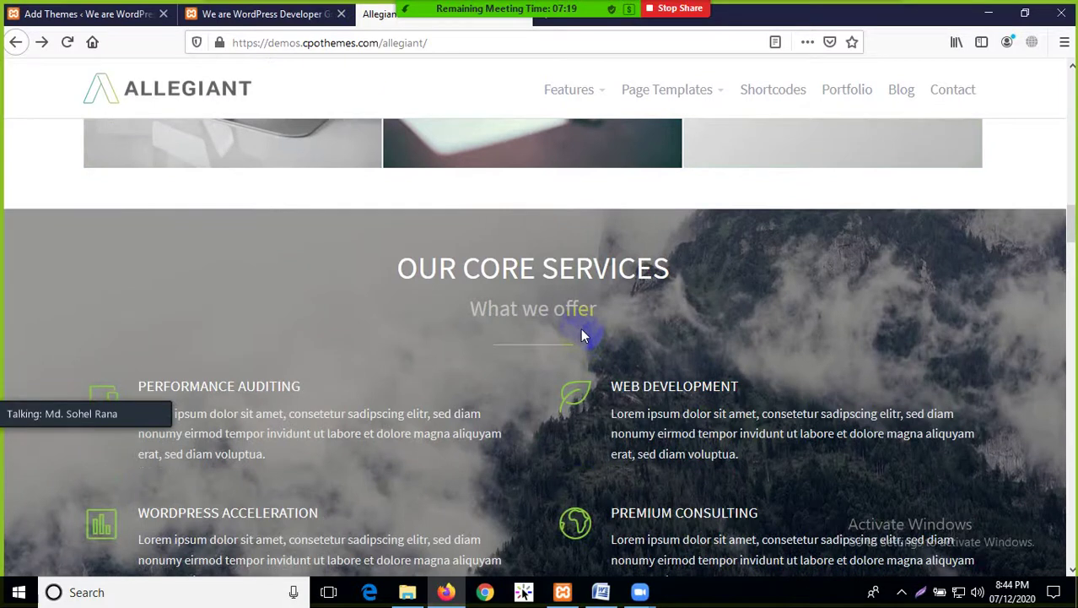
{"action": "scroll", "coordinate": [580, 328], "scroll_direction": "up", "scroll_amount": 10}
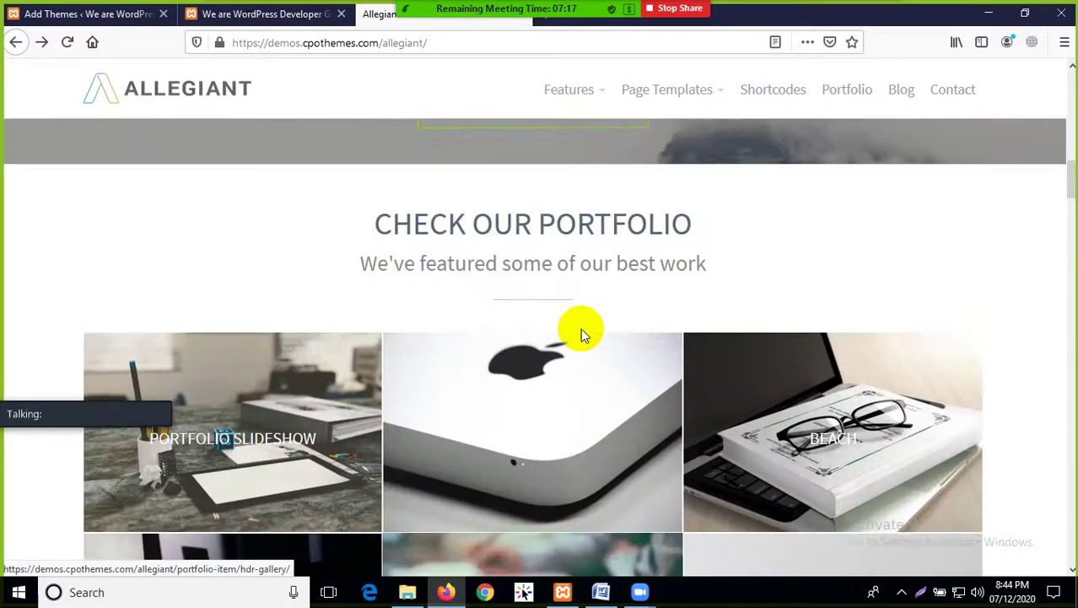
{"action": "scroll", "coordinate": [580, 327], "scroll_direction": "up", "scroll_amount": 5}
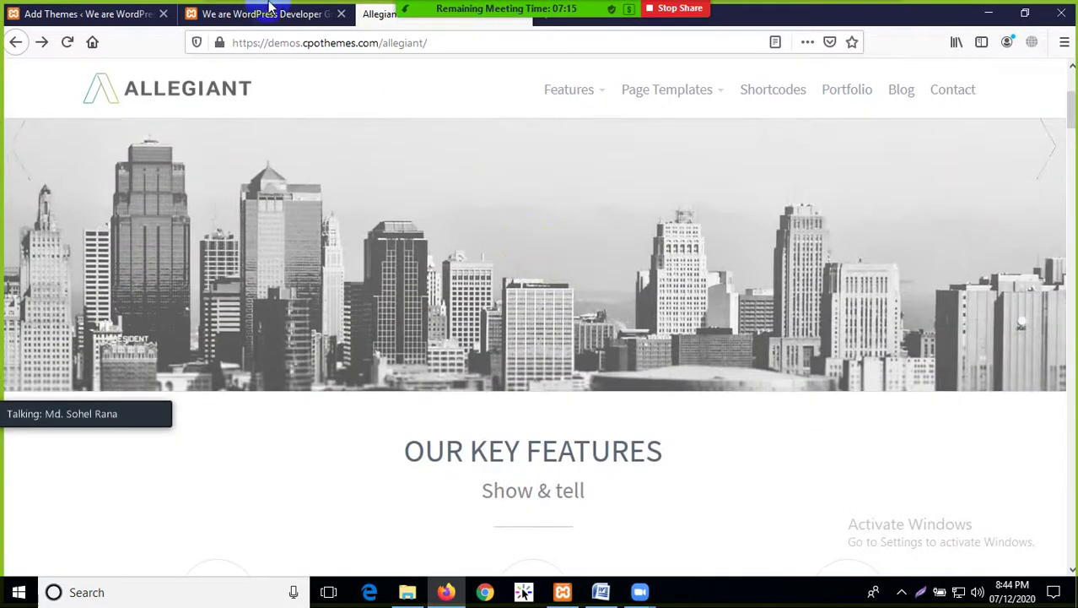
Return to the Add Themes page, move the speaker indicator aside, and watch Allegiant installing
{"action": "left_click", "coordinate": [281, 12]}
{"action": "left_click", "coordinate": [143, 13]}
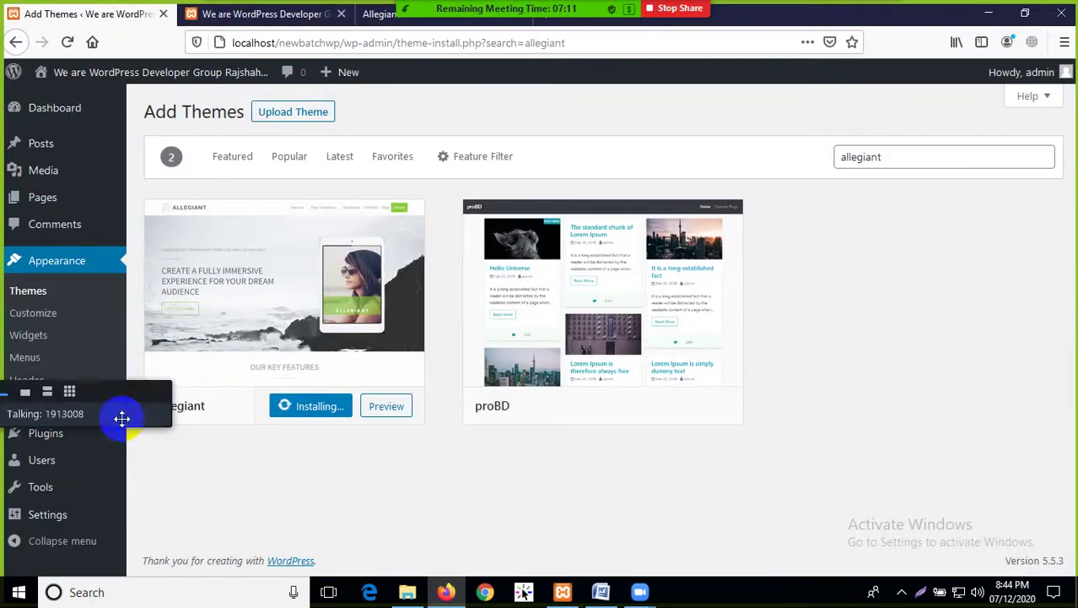
{"action": "left_click_drag", "start_coordinate": [121, 416], "coordinate": [966, 251]}
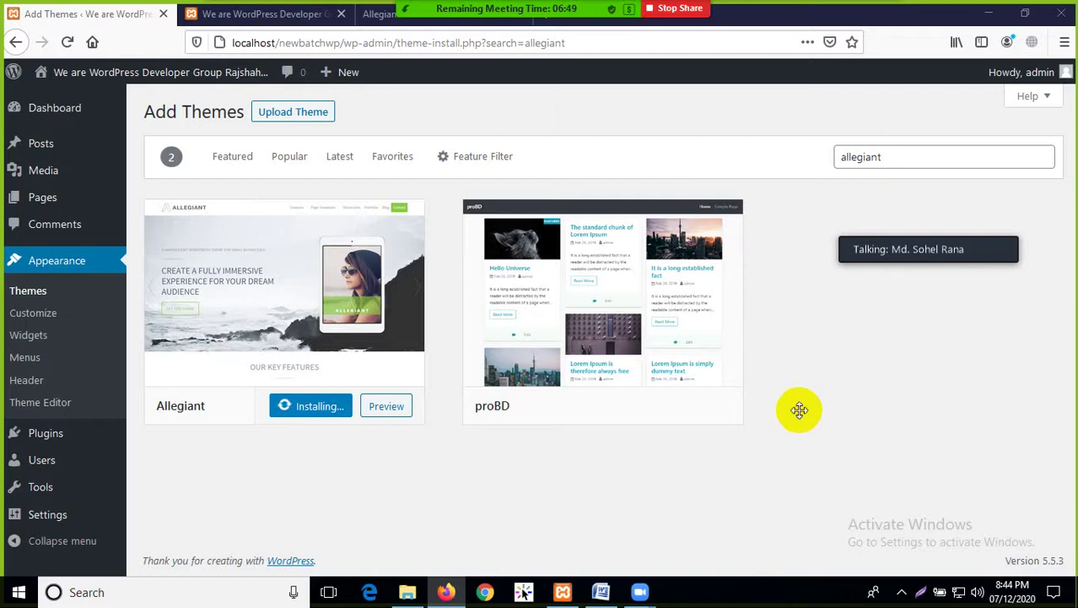
{"action": "mouse_move", "coordinate": [39, 103]}
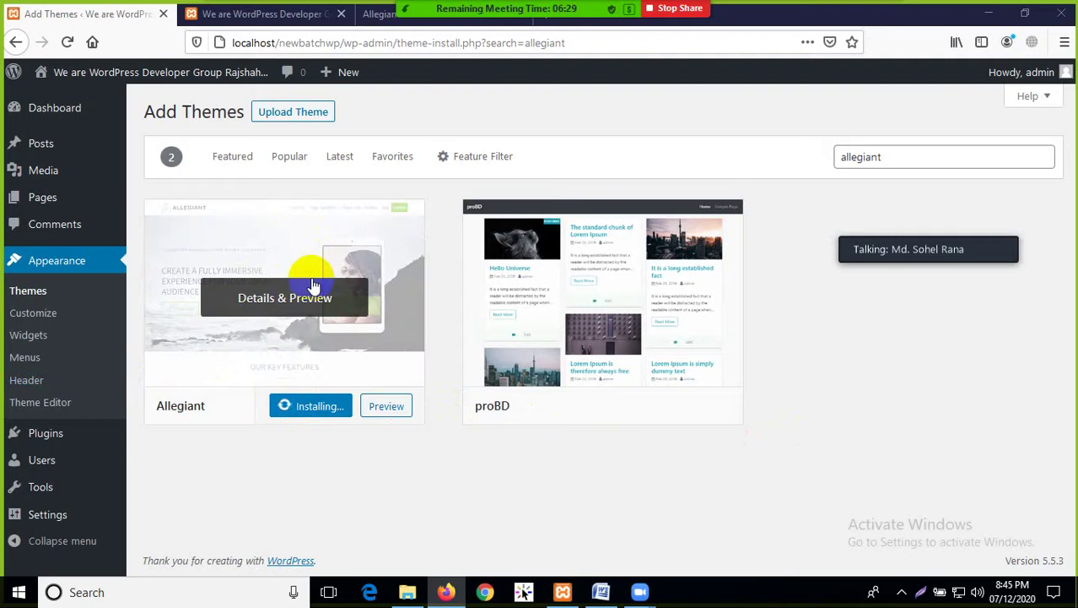
Open the Zoom meeting chat from More, park it at the right side, and dismiss the Installation failed notice
{"action": "left_click", "coordinate": [880, 21]}
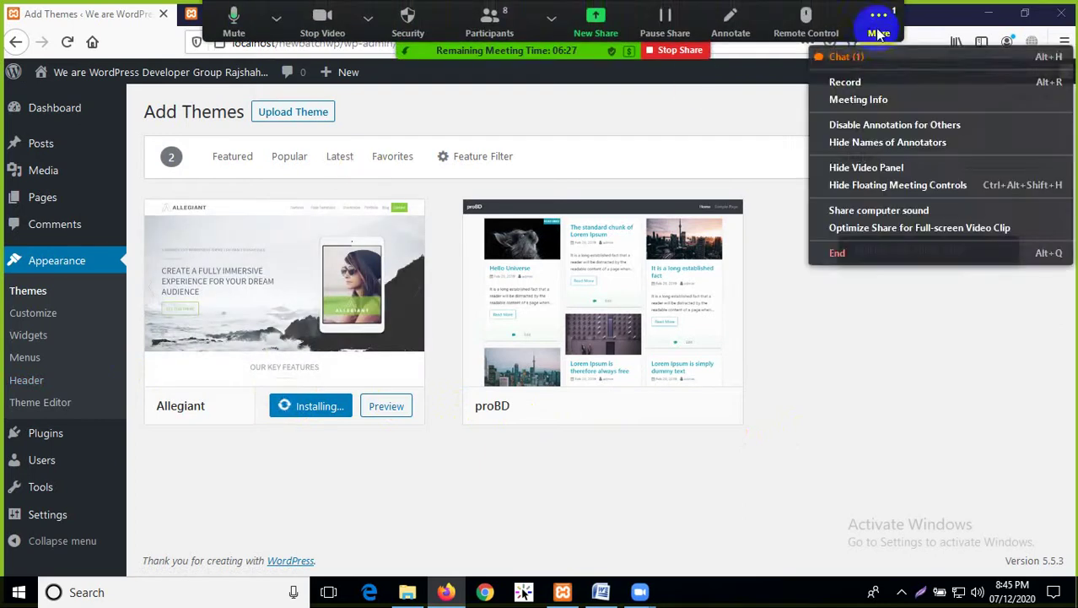
{"action": "left_click", "coordinate": [878, 61]}
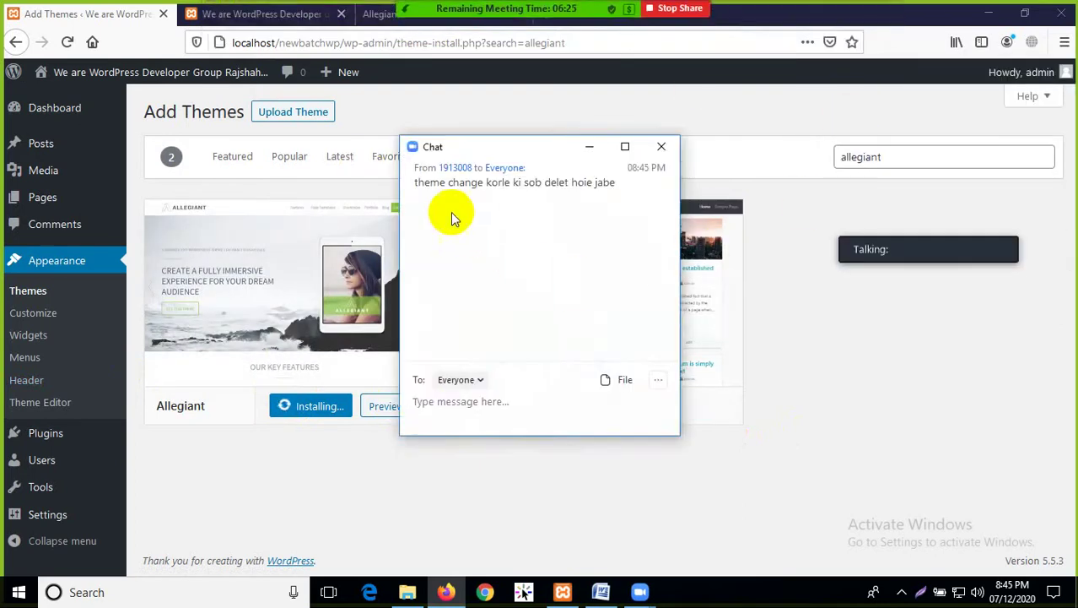
{"action": "left_click", "coordinate": [662, 147]}
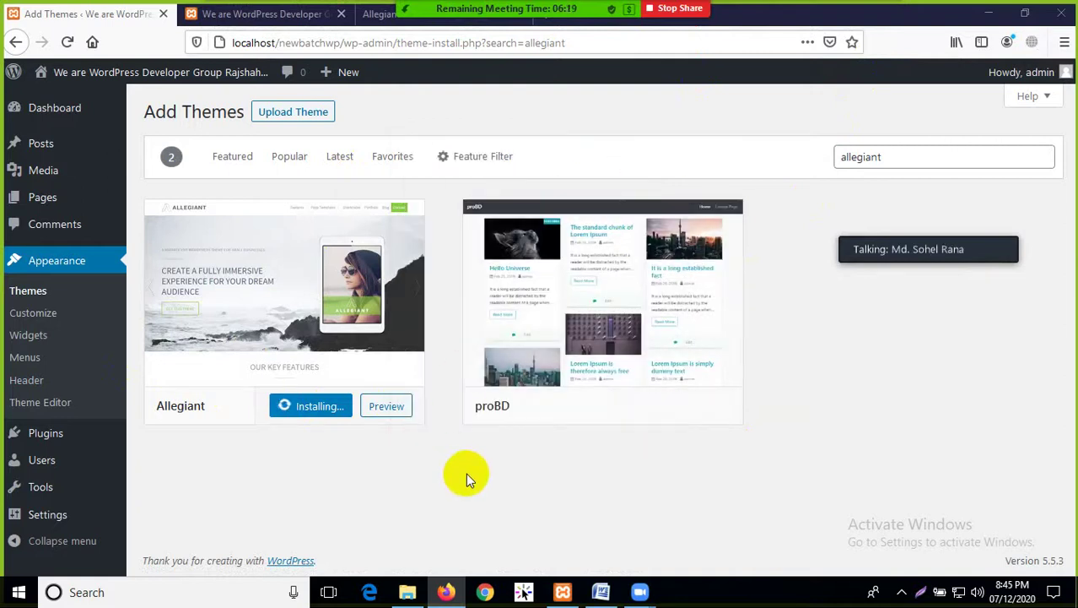
{"action": "mouse_move", "coordinate": [631, 296]}
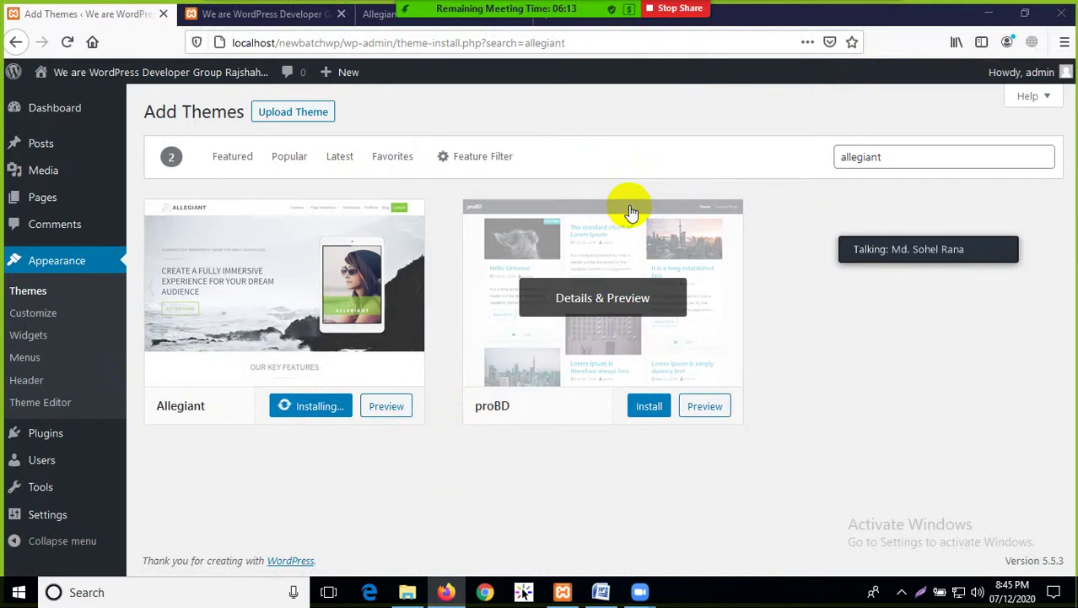
{"action": "left_click", "coordinate": [876, 25]}
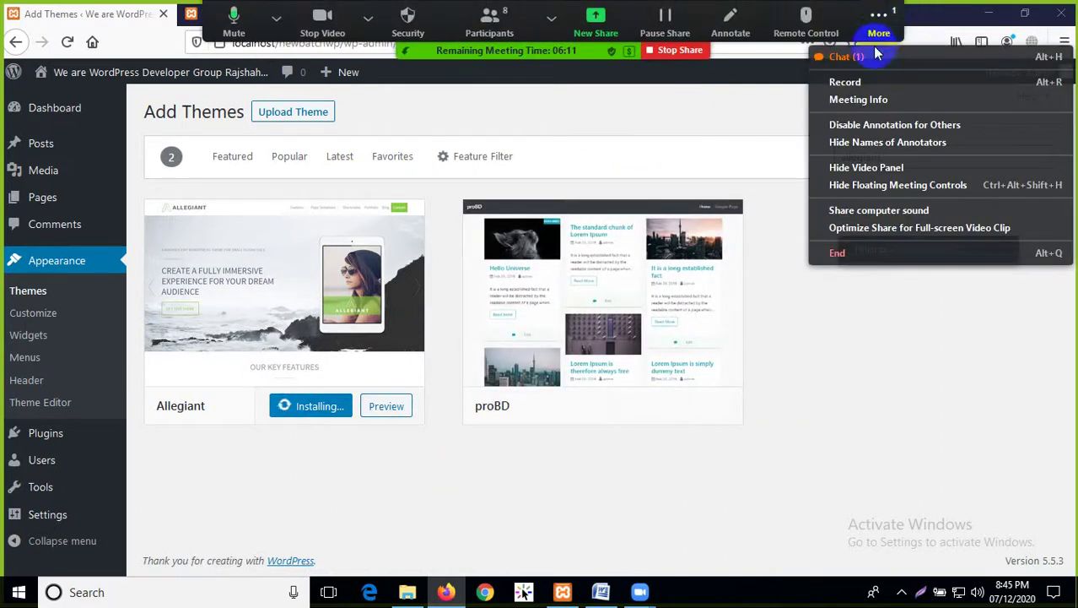
{"action": "left_click", "coordinate": [876, 57]}
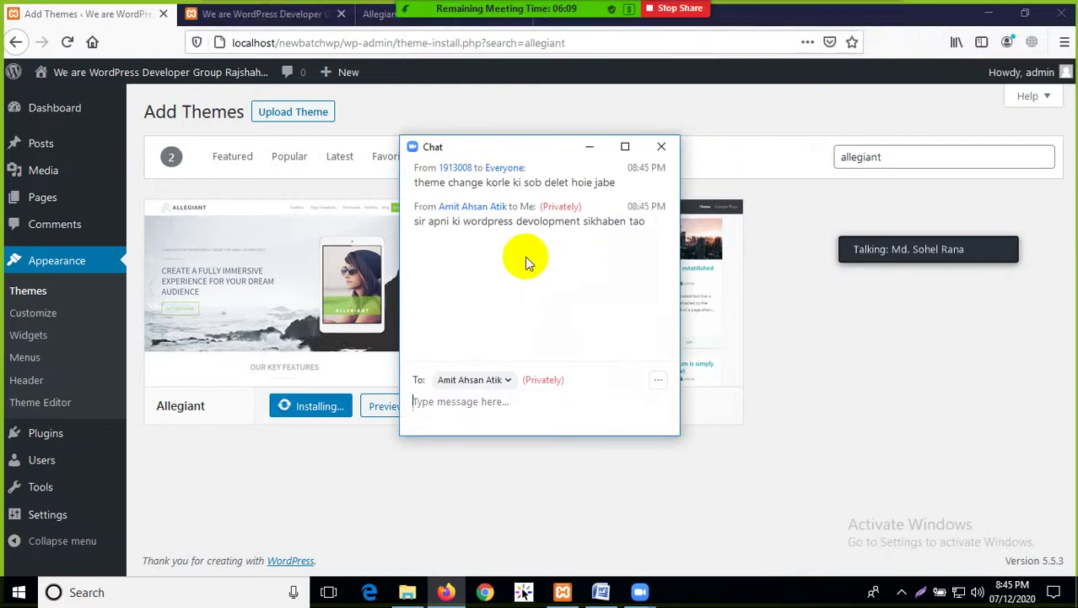
{"action": "left_click_drag", "start_coordinate": [504, 149], "coordinate": [877, 159]}
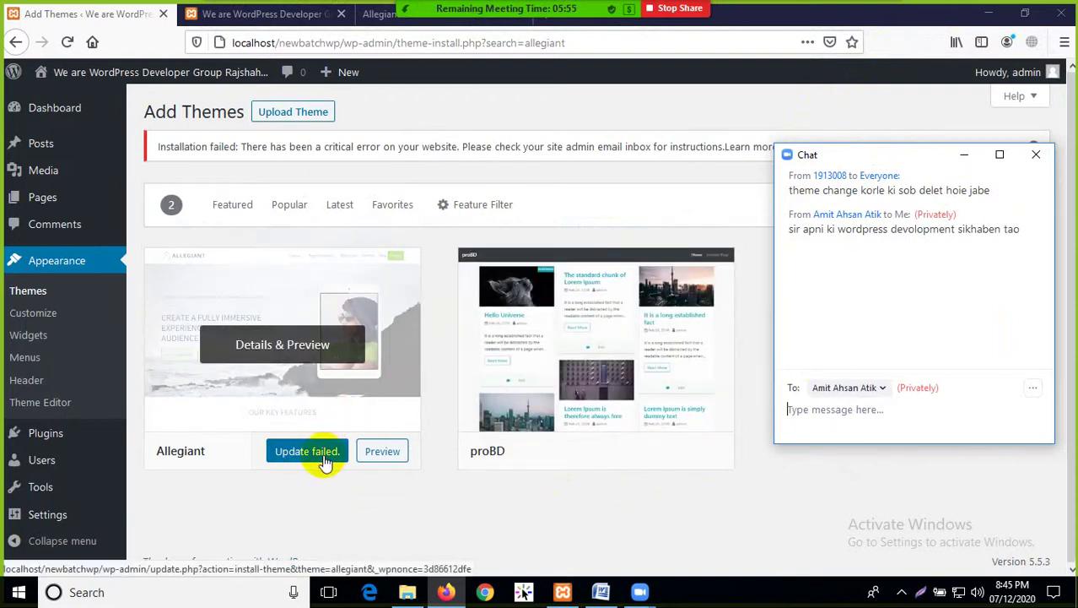
{"action": "left_click_drag", "start_coordinate": [886, 156], "coordinate": [894, 192]}
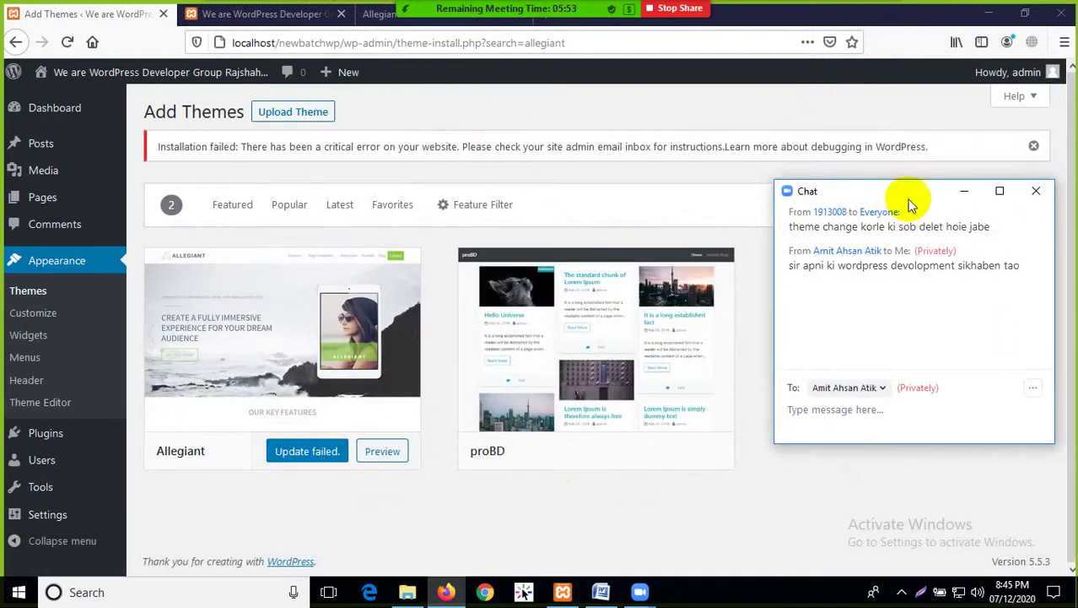
{"action": "left_click", "coordinate": [1034, 146]}
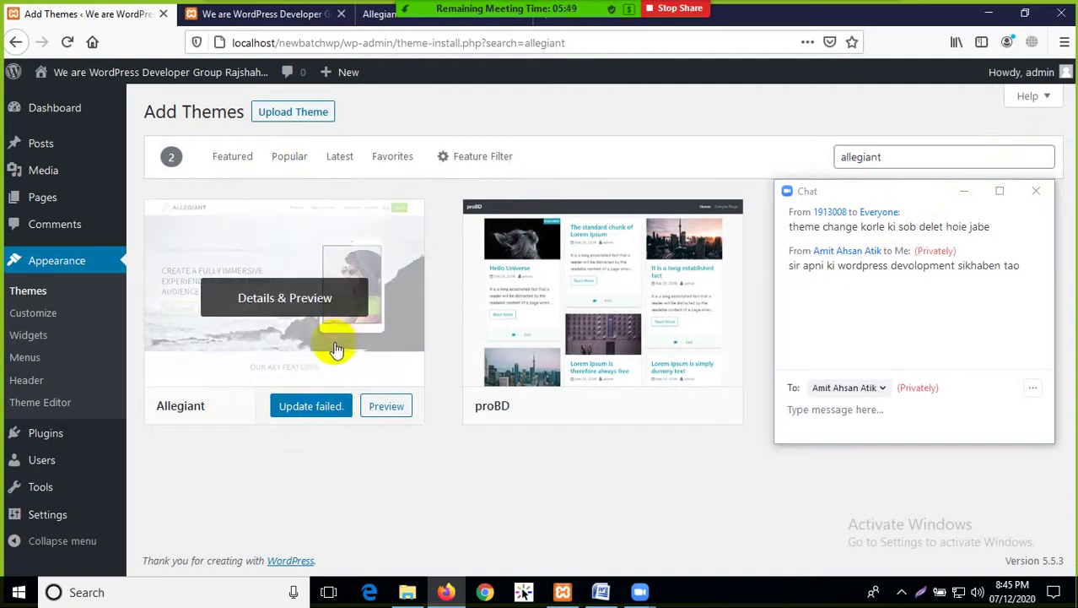
Upload allegiant.1.2.4.zip through Upload Theme and install it
{"action": "left_click", "coordinate": [300, 113]}
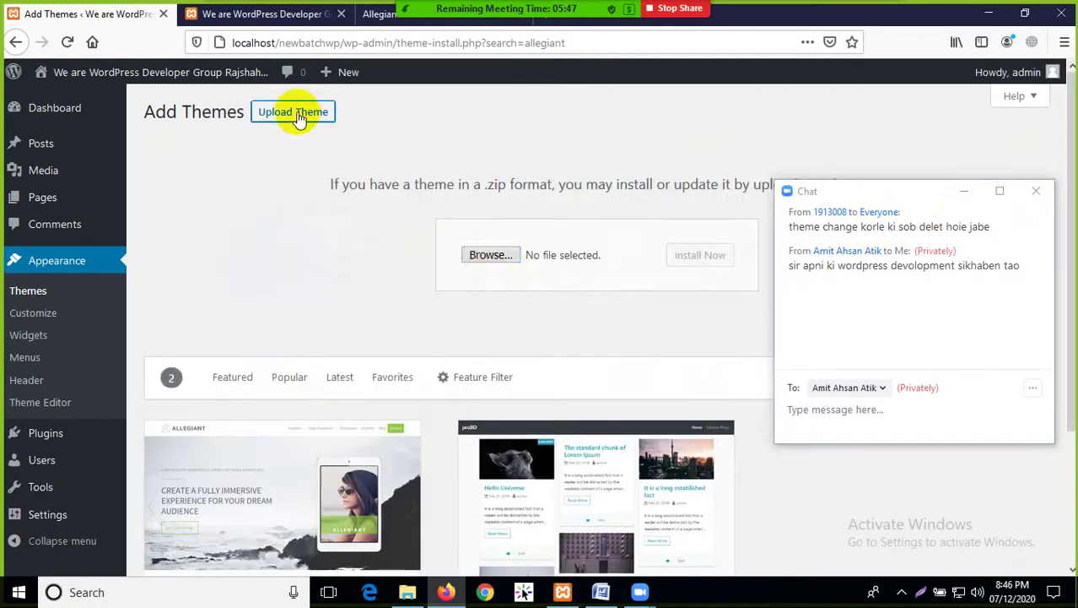
{"action": "left_click", "coordinate": [475, 262]}
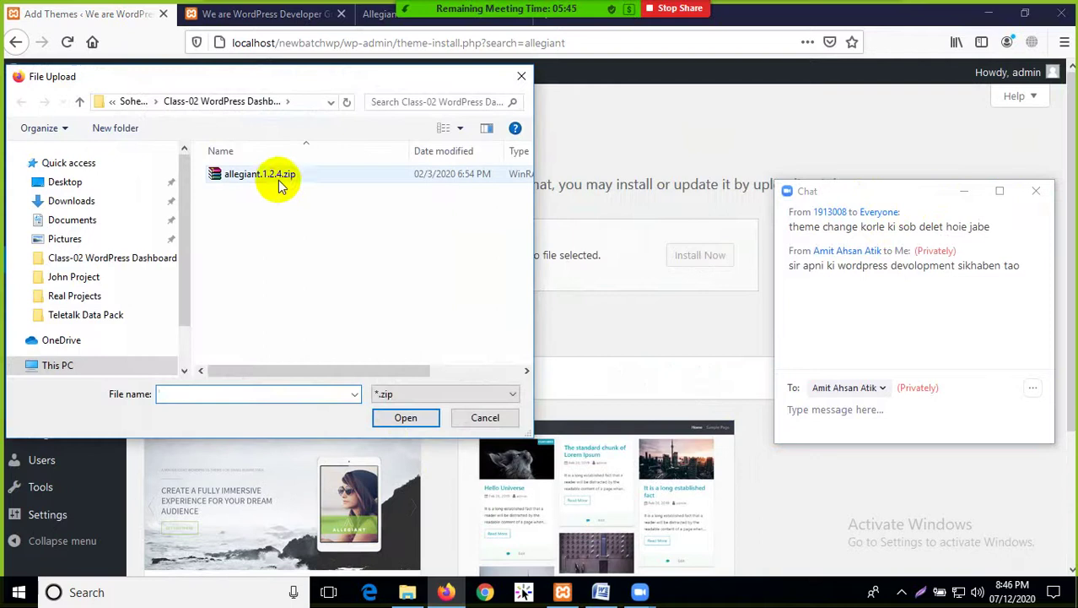
{"action": "left_click", "coordinate": [268, 175]}
{"action": "left_click", "coordinate": [402, 416]}
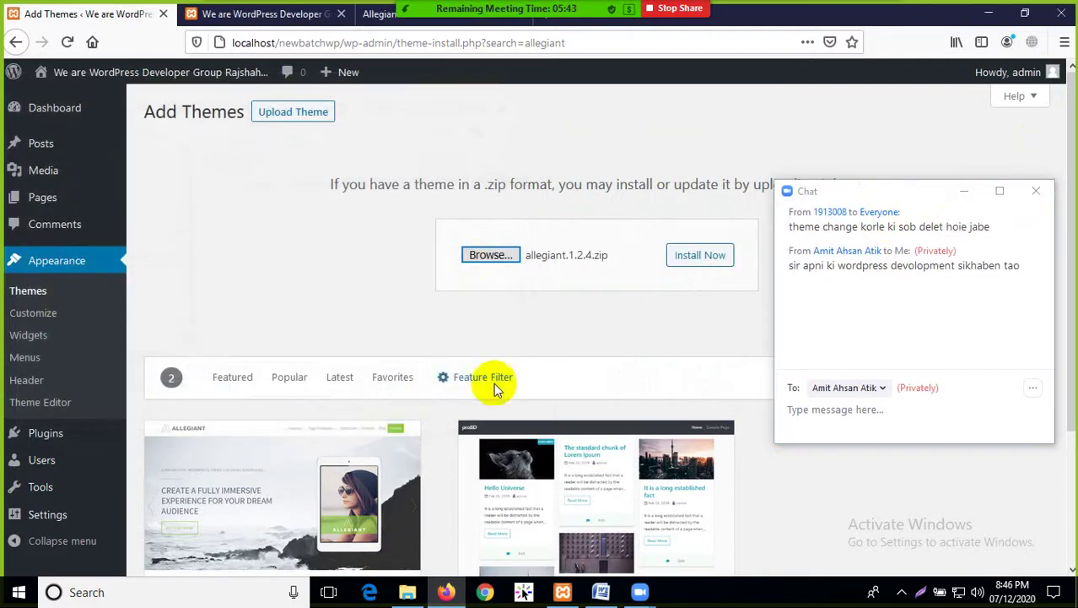
{"action": "left_click", "coordinate": [692, 258]}
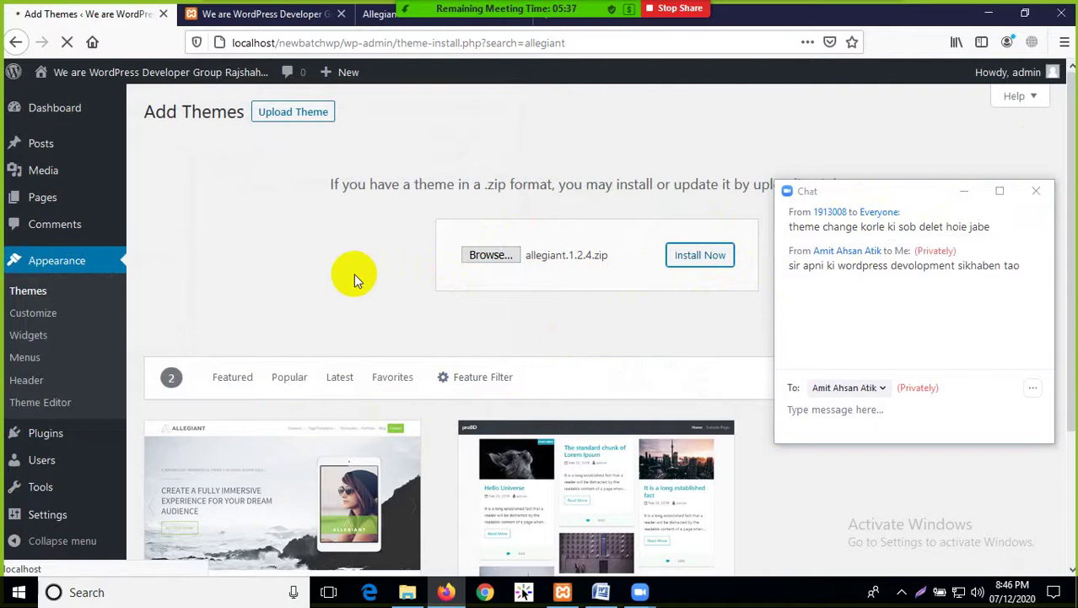
{"action": "scroll", "coordinate": [355, 279], "scroll_direction": "down", "scroll_amount": 3}
{"action": "scroll", "coordinate": [336, 464], "scroll_direction": "up", "scroll_amount": 3}
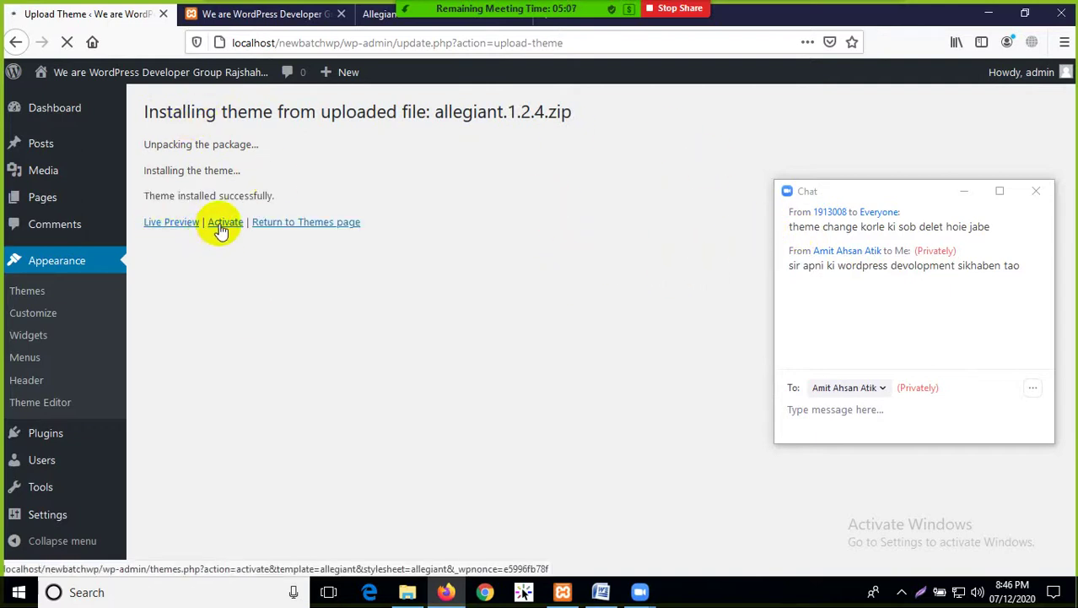
Activate the newly installed Allegiant theme after the success message
{"action": "mouse_move", "coordinate": [146, 192]}
{"action": "left_mouse_down"}
{"action": "mouse_move", "coordinate": [325, 193]}
{"action": "mouse_move", "coordinate": [133, 198]}
{"action": "left_mouse_up"}
{"action": "left_click", "coordinate": [327, 193]}
{"action": "left_click", "coordinate": [325, 204]}
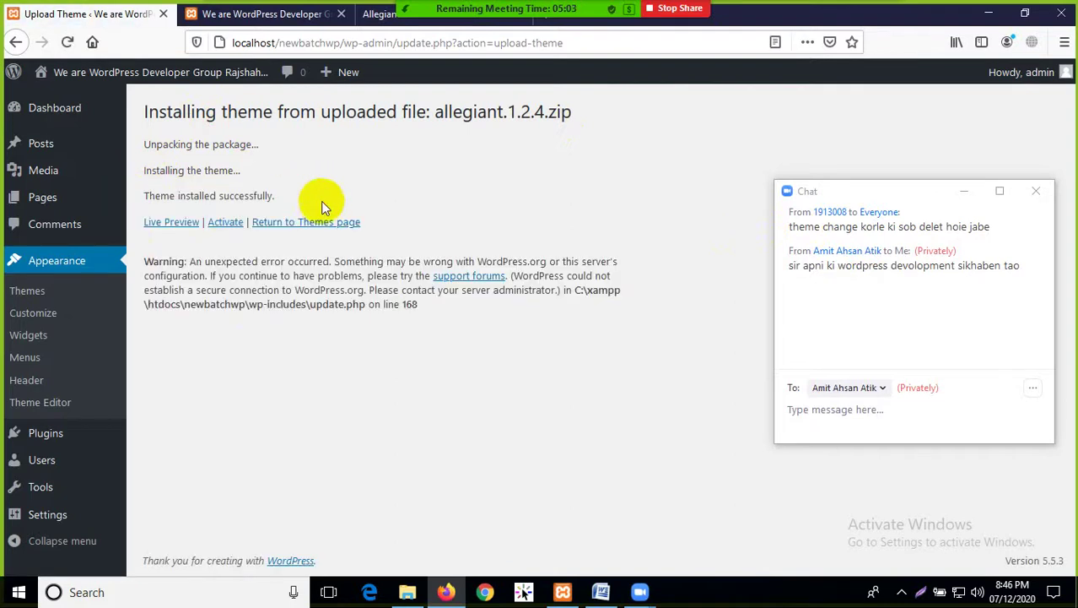
{"action": "left_click", "coordinate": [226, 222]}
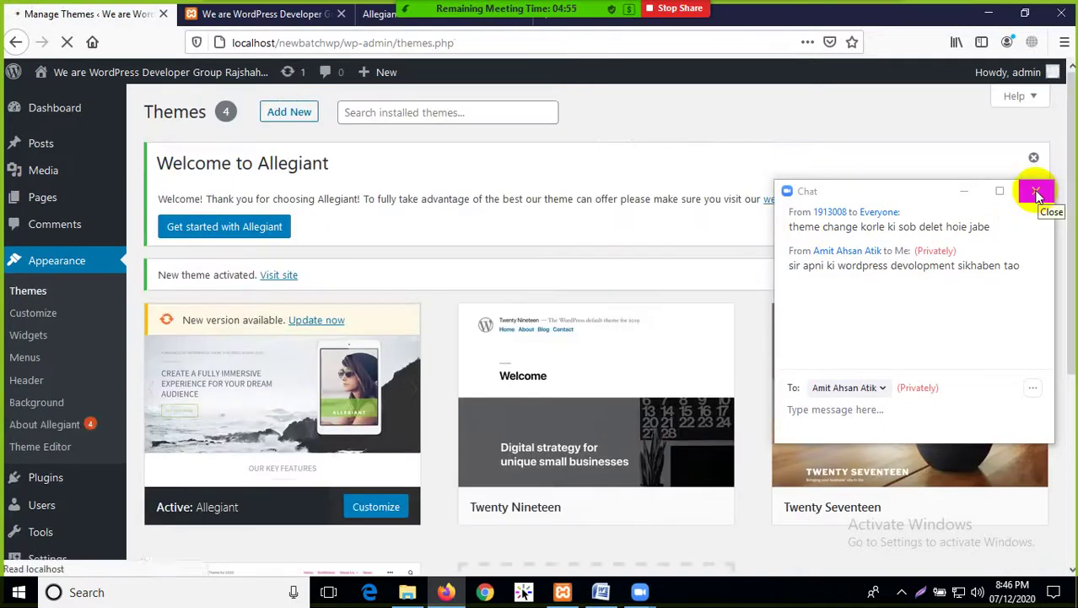
Close the meeting chat and reload the site's front page to show the Allegiant theme
{"action": "left_click", "coordinate": [1037, 193]}
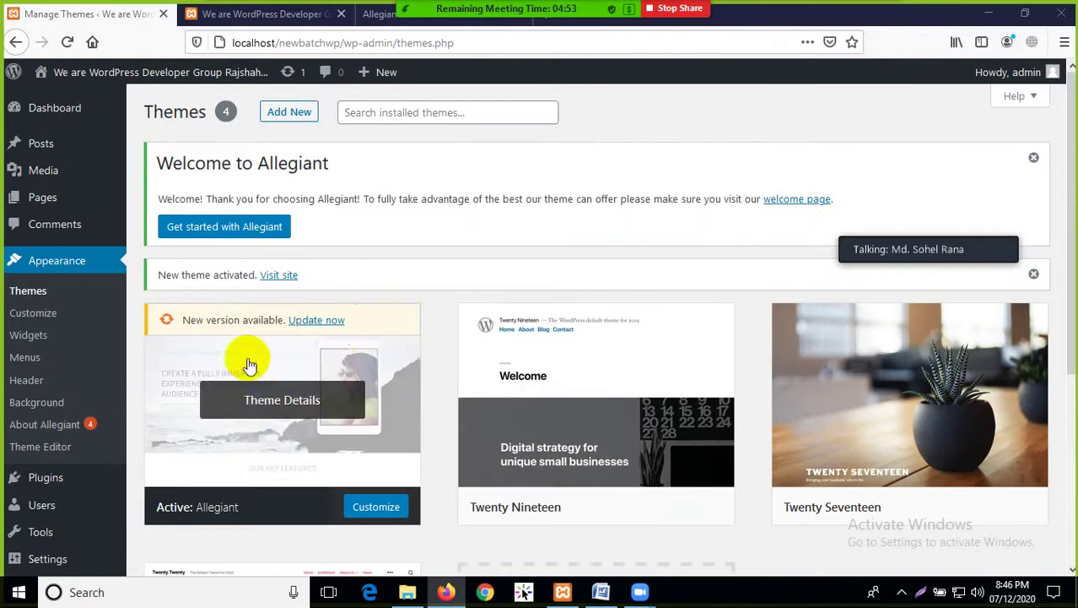
{"action": "scroll", "coordinate": [245, 361], "scroll_direction": "down", "scroll_amount": 2}
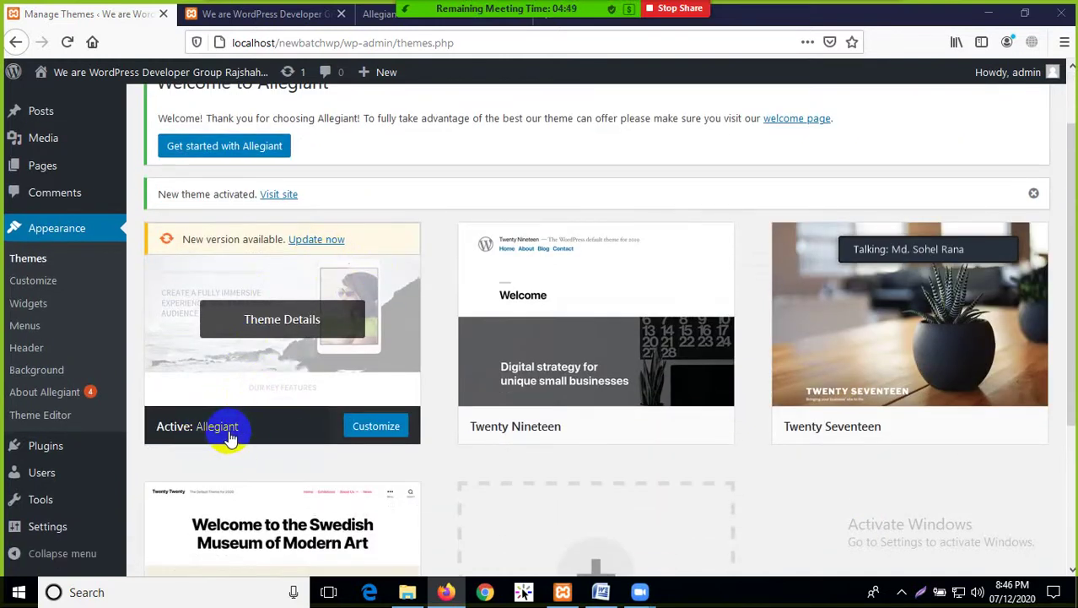
{"action": "scroll", "coordinate": [297, 318], "scroll_direction": "up", "scroll_amount": 2}
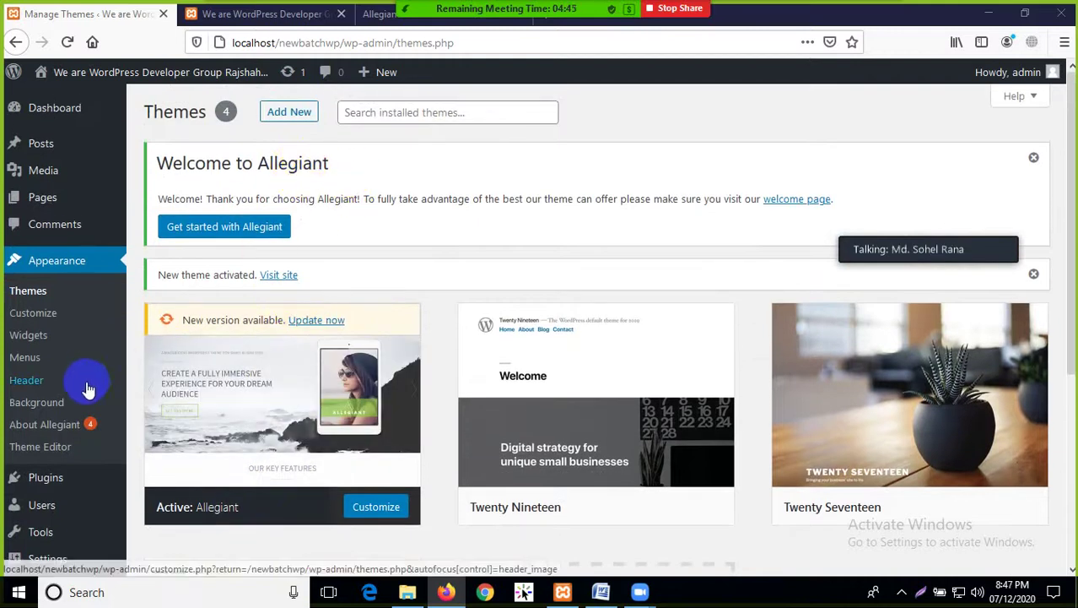
{"action": "scroll", "coordinate": [133, 373], "scroll_direction": "down", "scroll_amount": 2}
{"action": "scroll", "coordinate": [257, 301], "scroll_direction": "up", "scroll_amount": 2}
{"action": "left_click", "coordinate": [325, 15]}
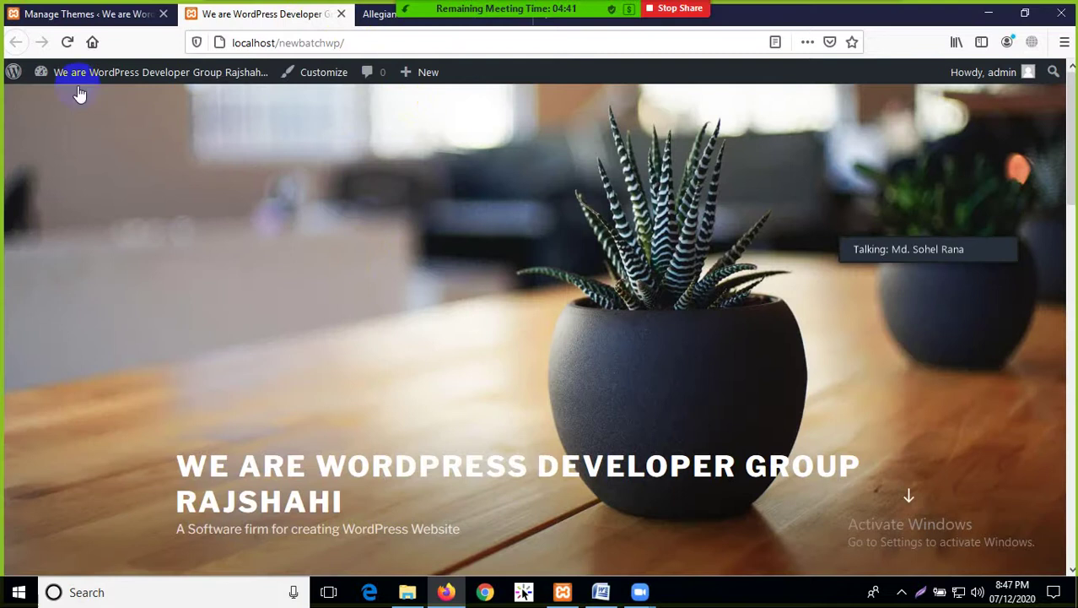
{"action": "left_click", "coordinate": [67, 42]}
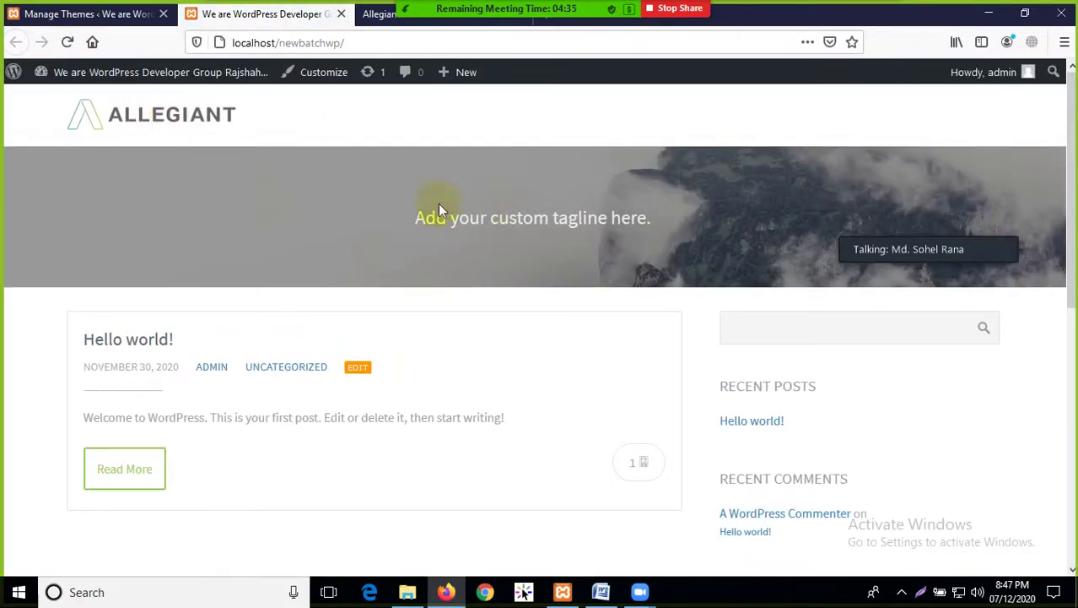
Look over the new front page and its placeholder tagline, then bring up the Allegiant demo
{"action": "left_click_drag", "start_coordinate": [402, 216], "coordinate": [760, 205]}
{"action": "left_click", "coordinate": [740, 218]}
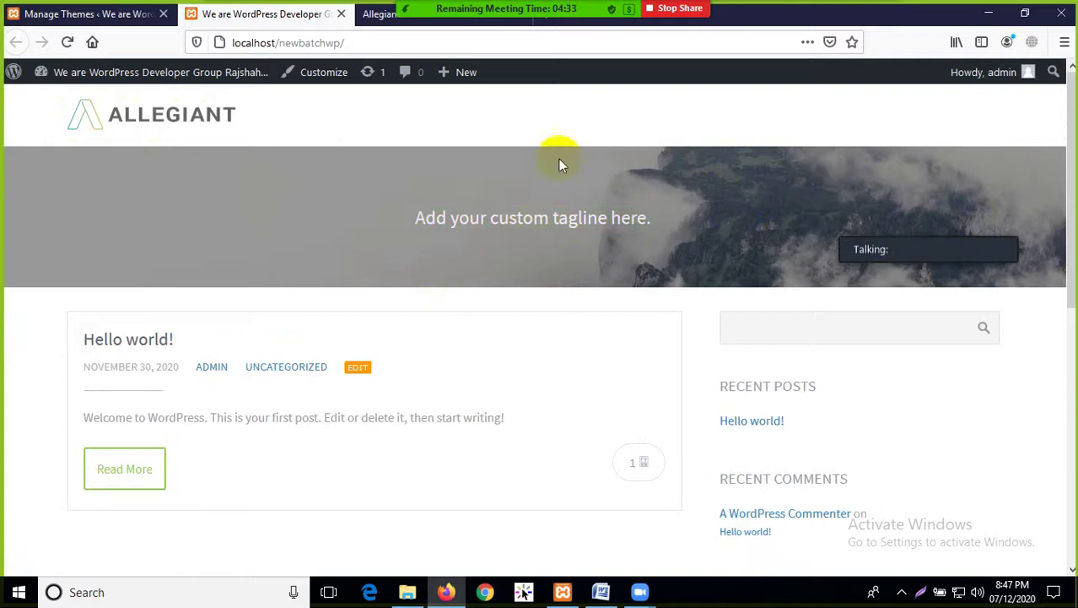
{"action": "scroll", "coordinate": [337, 316], "scroll_direction": "down", "scroll_amount": 3}
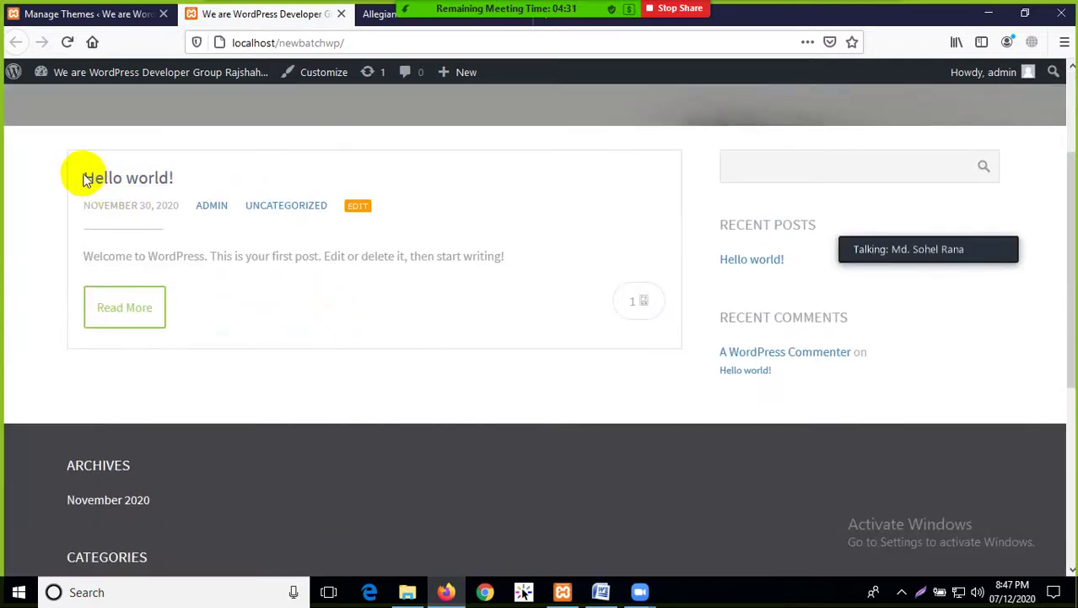
{"action": "scroll", "coordinate": [635, 406], "scroll_direction": "down", "scroll_amount": 7}
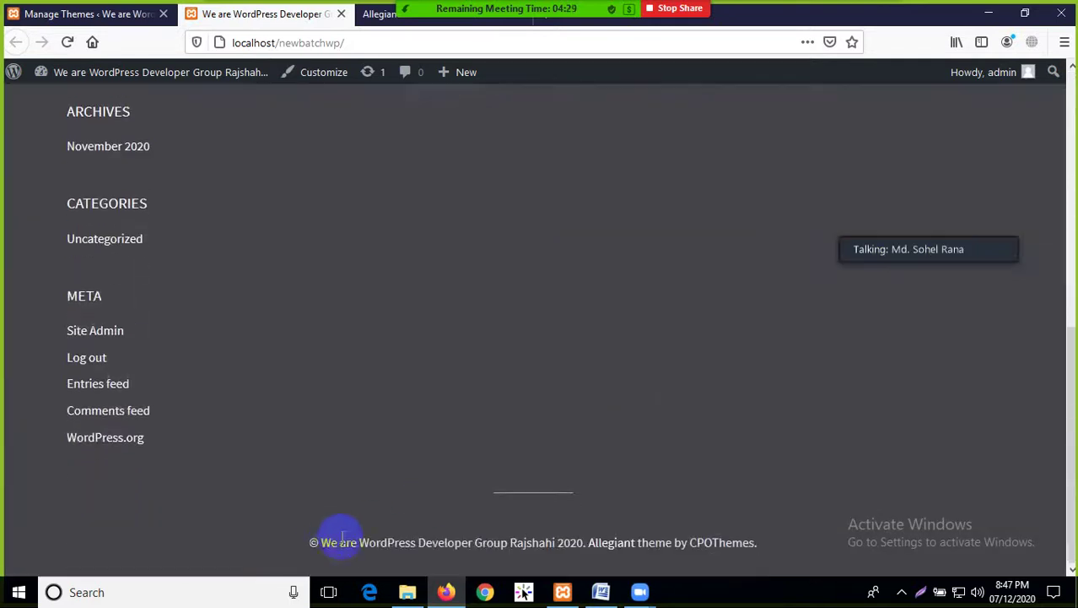
{"action": "scroll", "coordinate": [361, 500], "scroll_direction": "up", "scroll_amount": 10}
{"action": "left_click", "coordinate": [378, 14]}
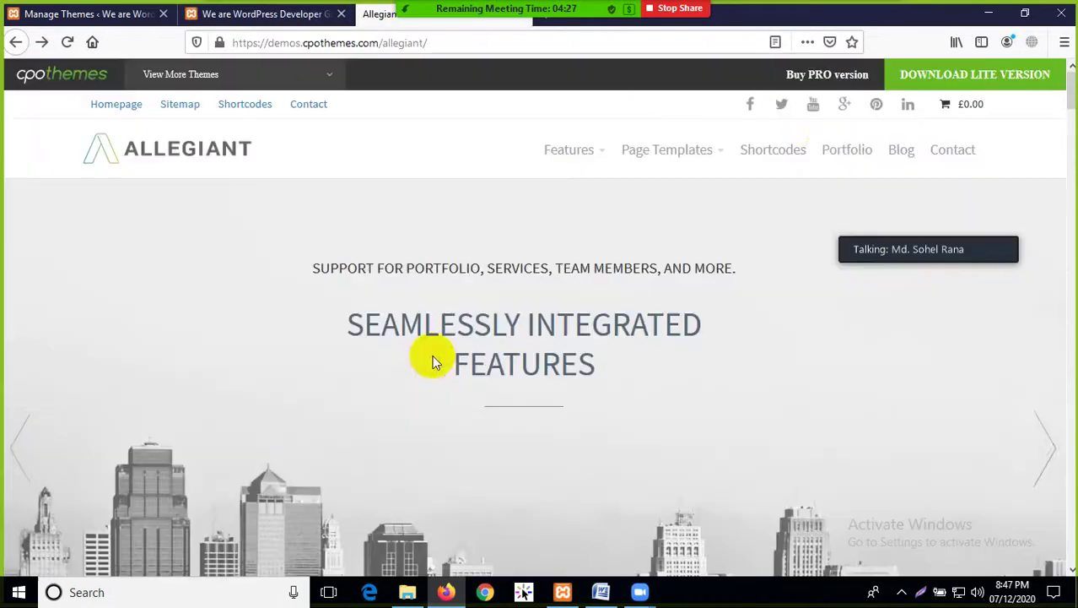
Scroll through the Allegiant demo sections, then go back to the Manage Themes page
{"action": "scroll", "coordinate": [852, 415], "scroll_direction": "down", "scroll_amount": 10}
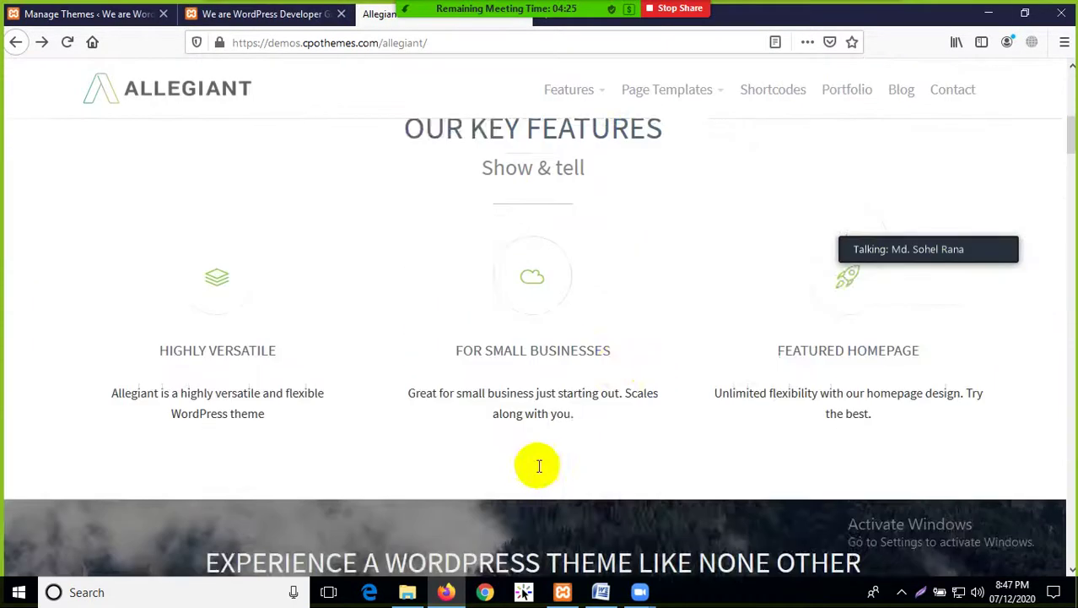
{"action": "scroll", "coordinate": [616, 341], "scroll_direction": "down", "scroll_amount": 15}
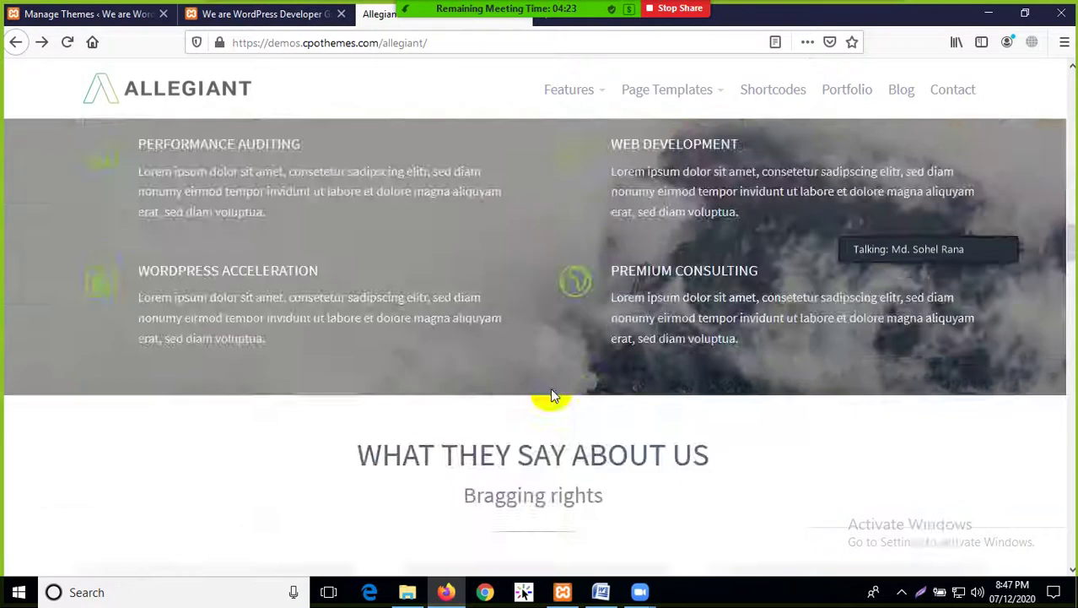
{"action": "scroll", "coordinate": [443, 389], "scroll_direction": "down", "scroll_amount": 4}
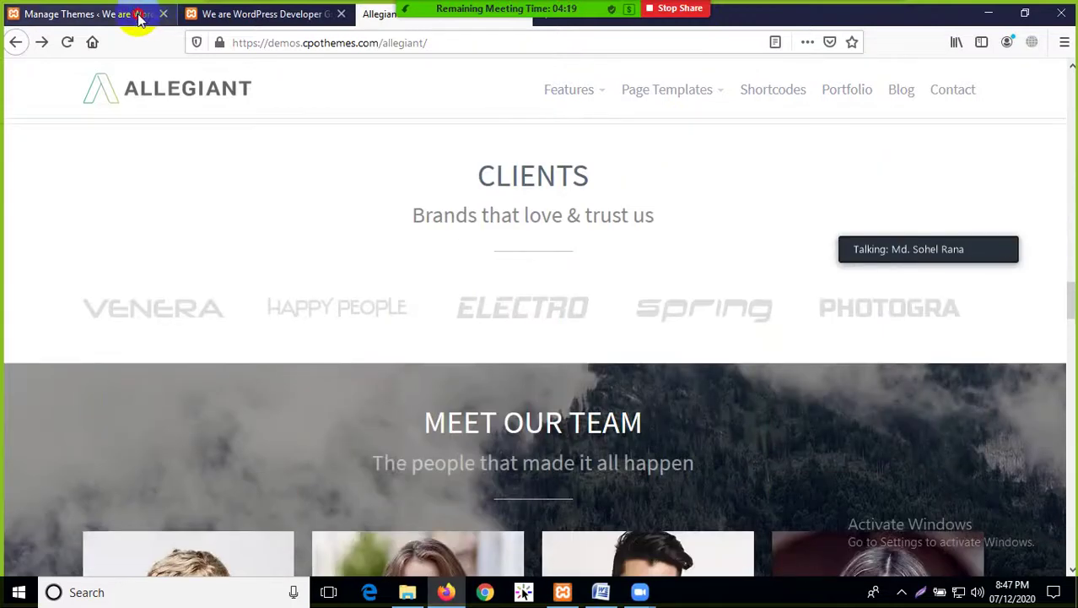
{"action": "left_click", "coordinate": [136, 15]}
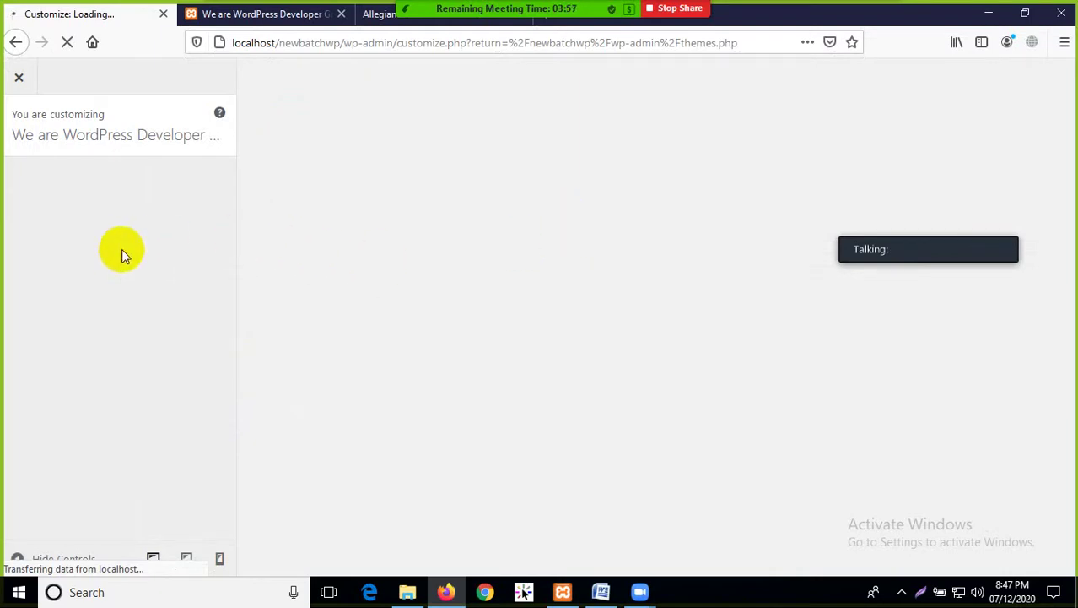
Dismiss the Zoom participants menu and browse the Allegiant demo while the Customizer loads
{"action": "left_click", "coordinate": [551, 17]}
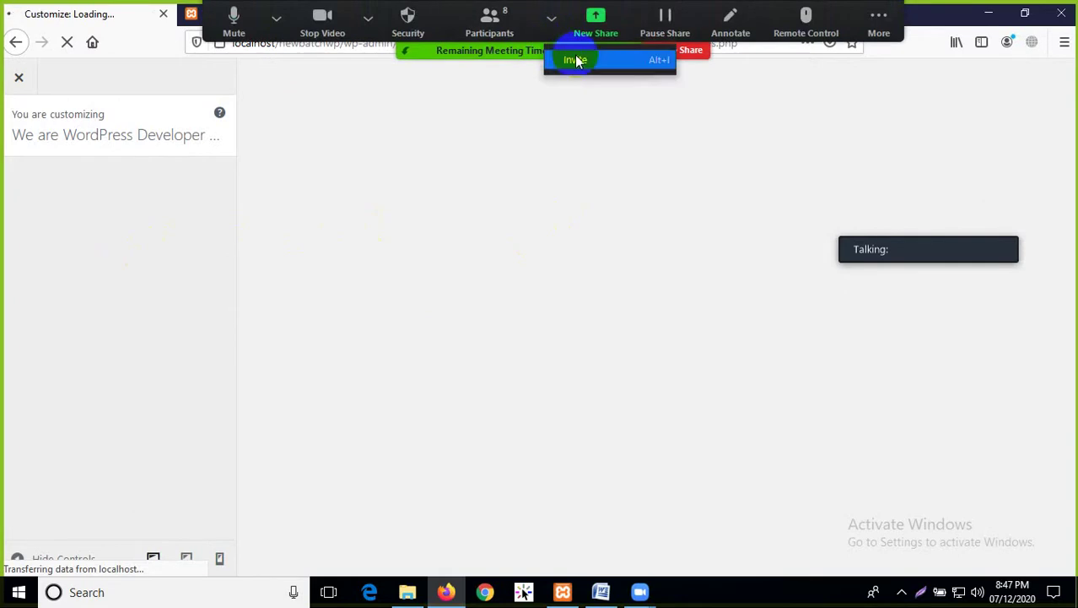
{"action": "left_click", "coordinate": [576, 61]}
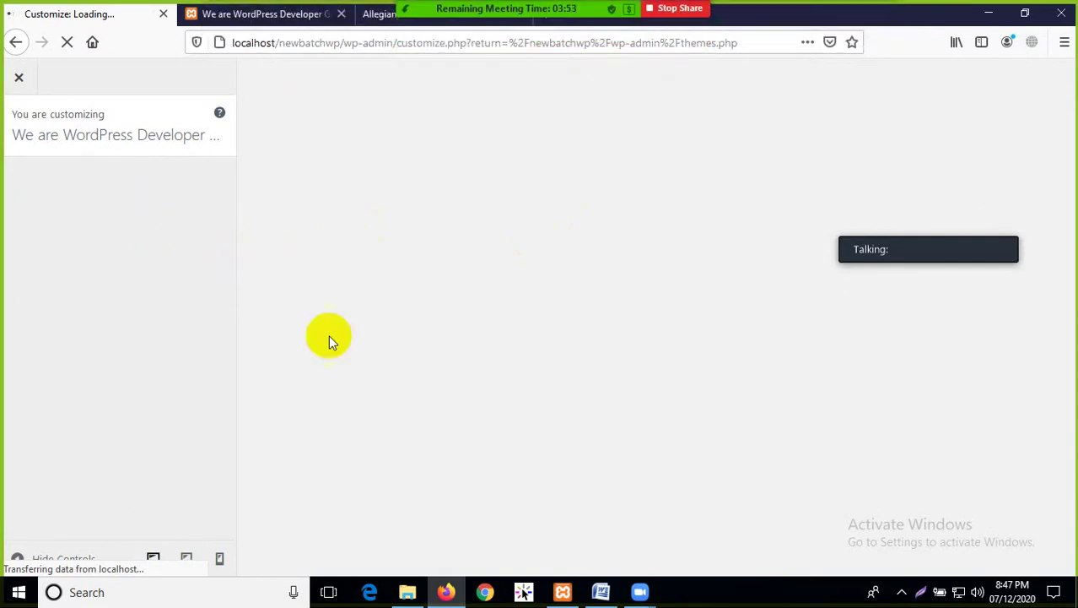
{"action": "left_click", "coordinate": [377, 23]}
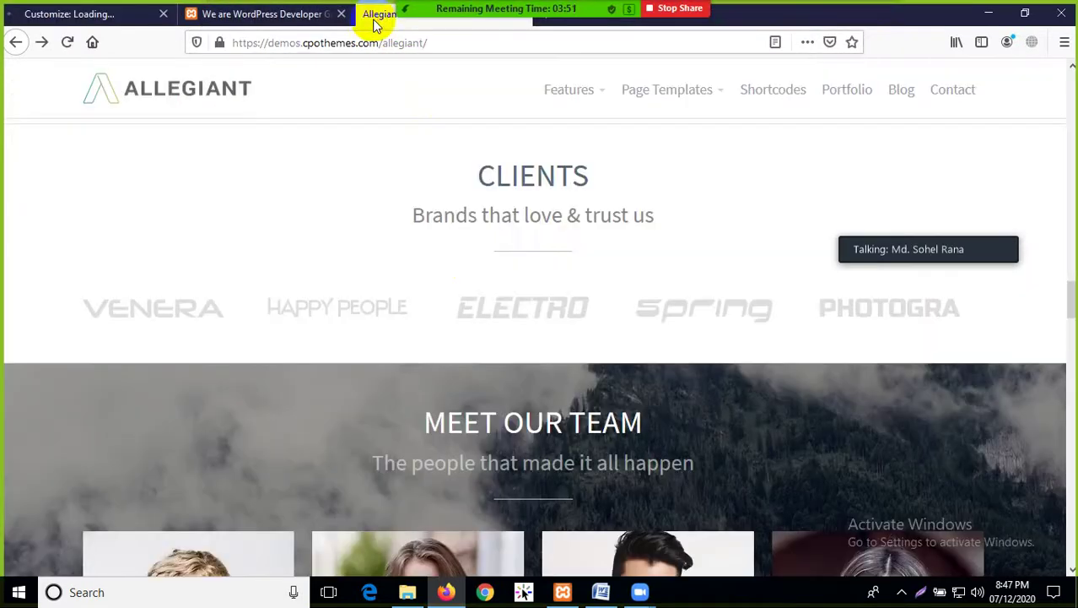
{"action": "scroll", "coordinate": [457, 222], "scroll_direction": "up", "scroll_amount": 15}
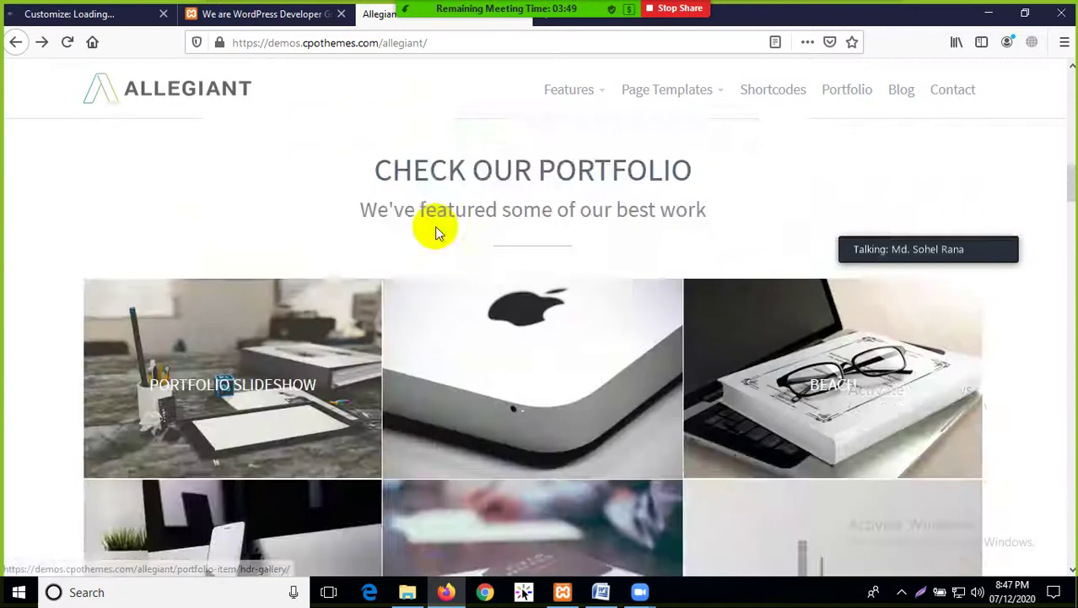
{"action": "scroll", "coordinate": [435, 226], "scroll_direction": "up", "scroll_amount": 10}
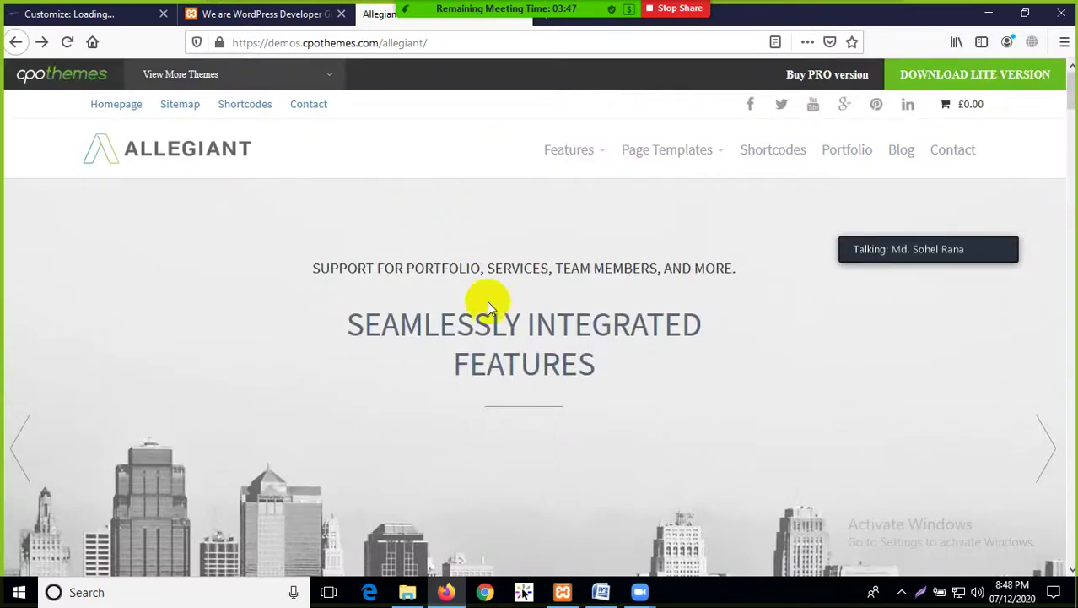
{"action": "scroll", "coordinate": [402, 410], "scroll_direction": "down", "scroll_amount": 3}
{"action": "scroll", "coordinate": [541, 350], "scroll_direction": "down", "scroll_amount": 10}
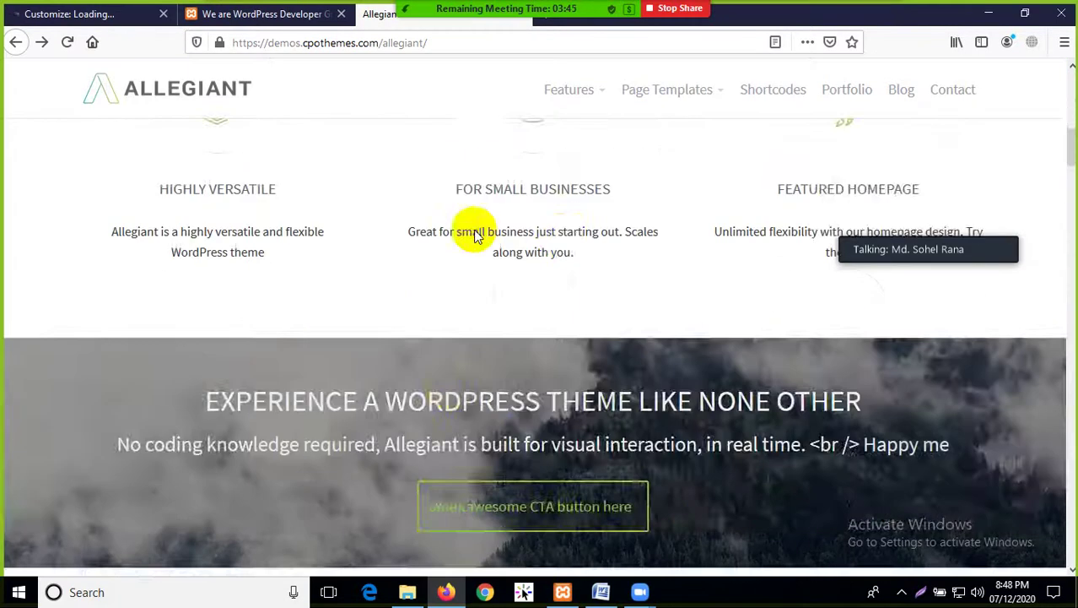
{"action": "scroll", "coordinate": [751, 426], "scroll_direction": "down", "scroll_amount": 7}
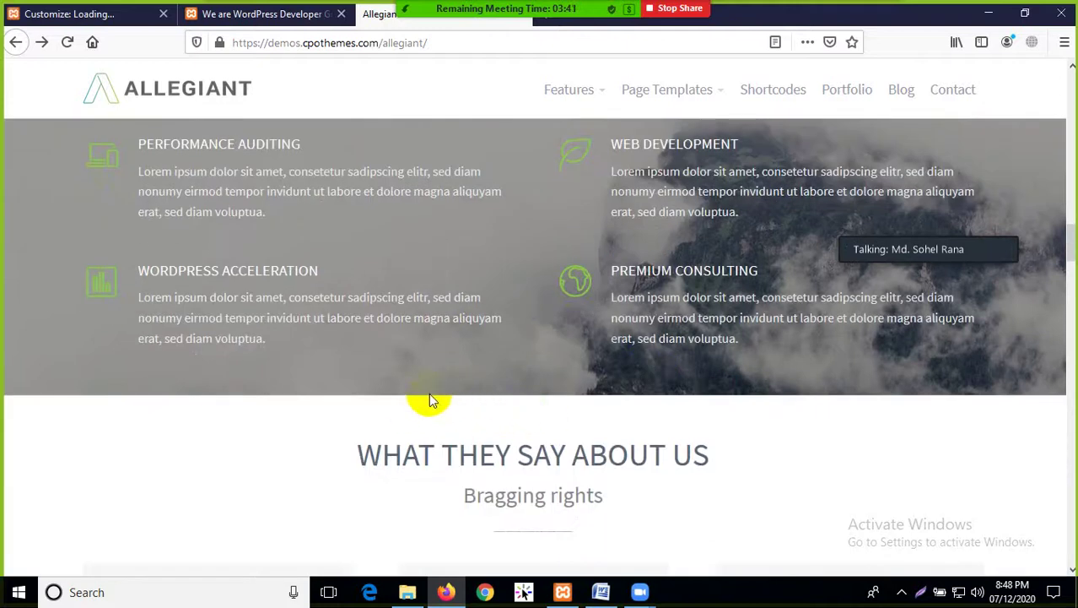
Return to the Customizer and follow Import Demo Content to the Allegiant welcome page
{"action": "left_click", "coordinate": [94, 16]}
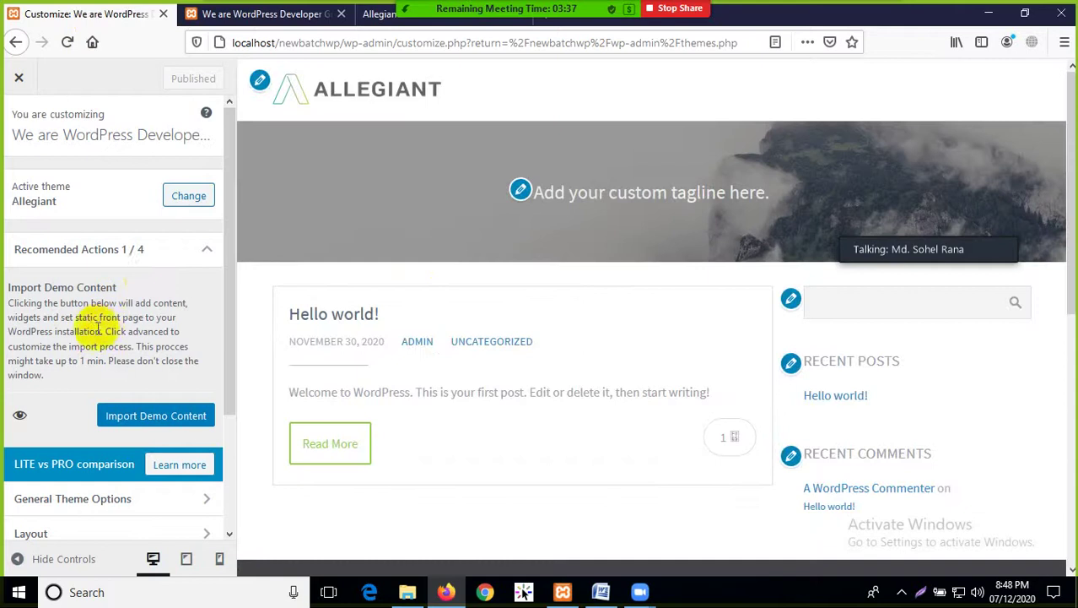
{"action": "scroll", "coordinate": [139, 358], "scroll_direction": "down", "scroll_amount": 3}
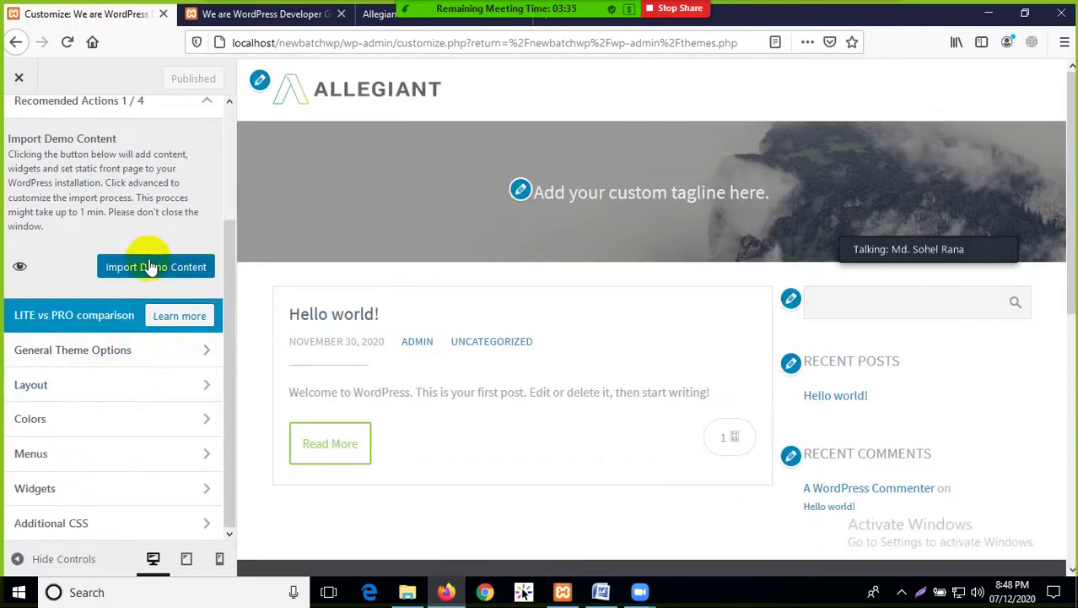
{"action": "scroll", "coordinate": [140, 267], "scroll_direction": "up", "scroll_amount": 2}
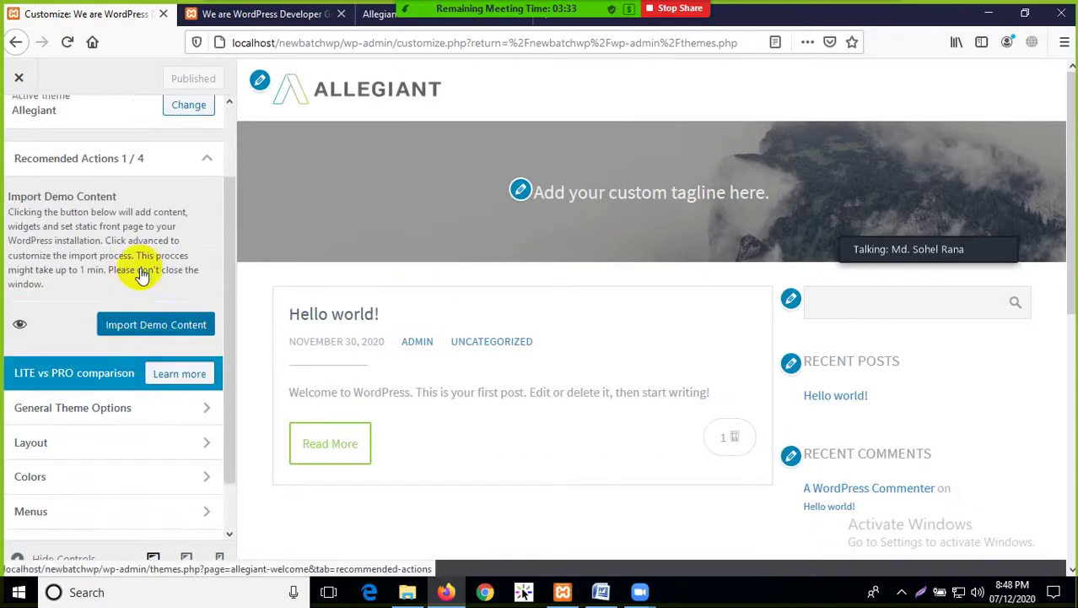
{"action": "scroll", "coordinate": [143, 309], "scroll_direction": "down", "scroll_amount": 1}
{"action": "left_click", "coordinate": [150, 336]}
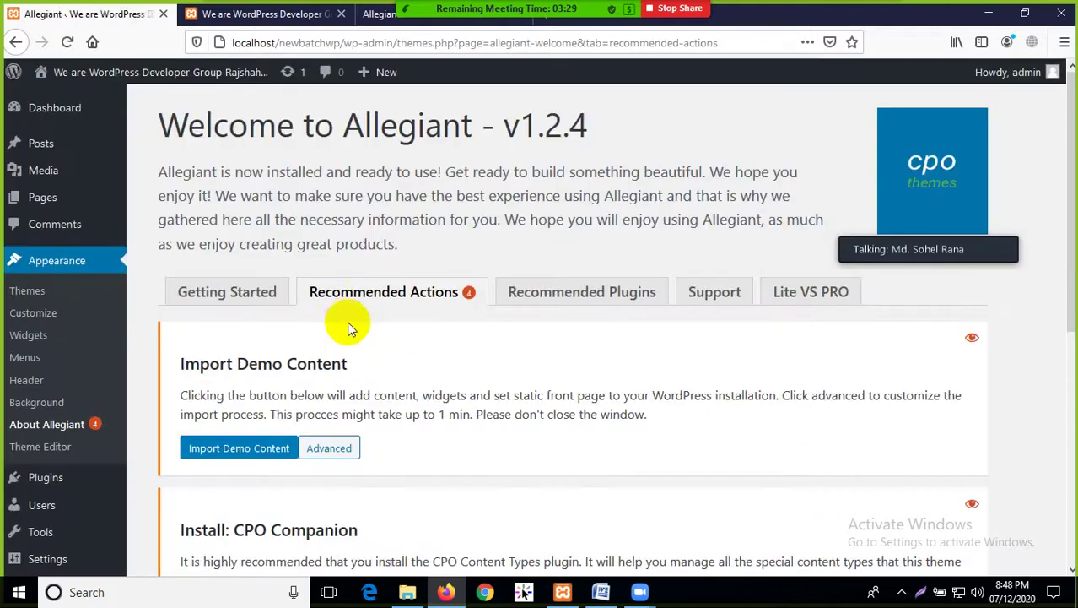
Launch the Allegiant demo content import from Recommended Actions, starting the CPO Companion install
{"action": "scroll", "coordinate": [482, 368], "scroll_direction": "down", "scroll_amount": 3}
{"action": "scroll", "coordinate": [482, 361], "scroll_direction": "up", "scroll_amount": 3}
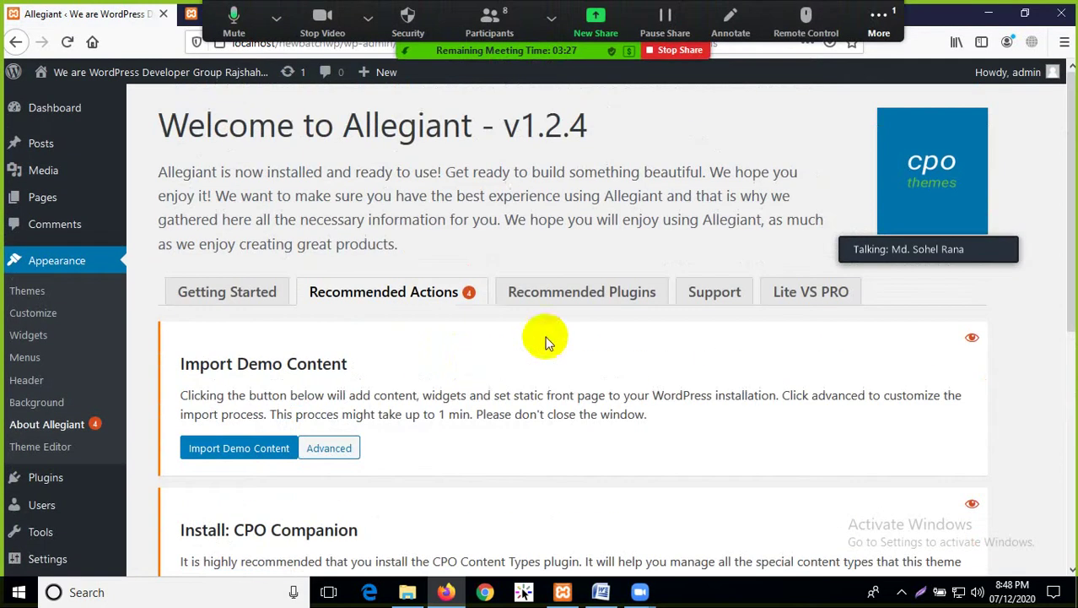
{"action": "scroll", "coordinate": [465, 372], "scroll_direction": "down", "scroll_amount": 1}
{"action": "scroll", "coordinate": [465, 372], "scroll_direction": "down", "scroll_amount": 1}
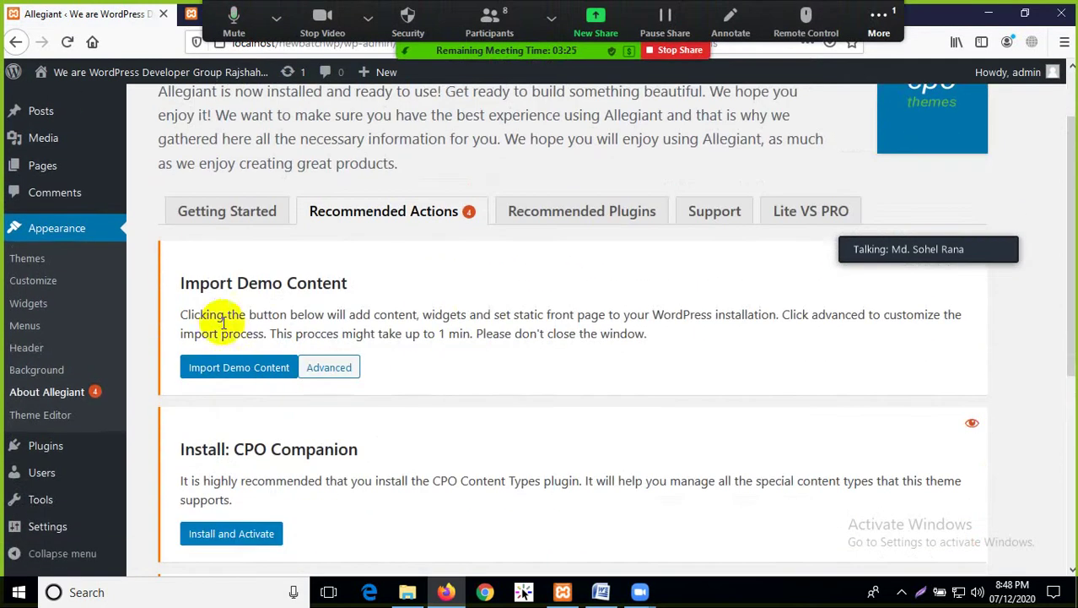
{"action": "left_click", "coordinate": [240, 367]}
{"action": "scroll", "coordinate": [417, 417], "scroll_direction": "down", "scroll_amount": 3}
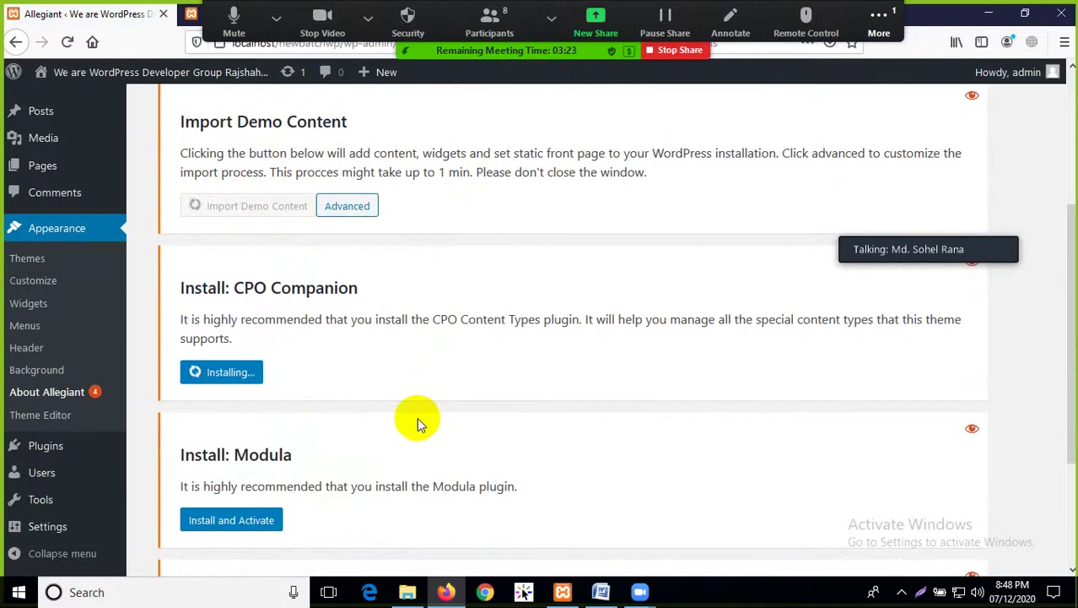
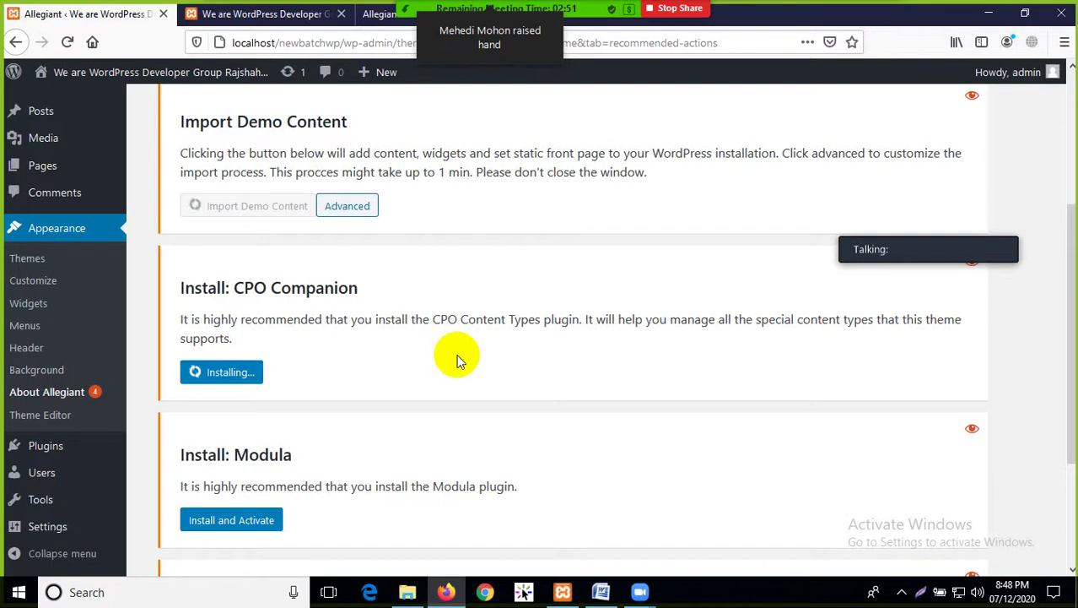
Review the About Allegiant recommended actions, then switch to the Allegiant demo site tab
{"action": "scroll", "coordinate": [421, 385], "scroll_direction": "down", "scroll_amount": 3}
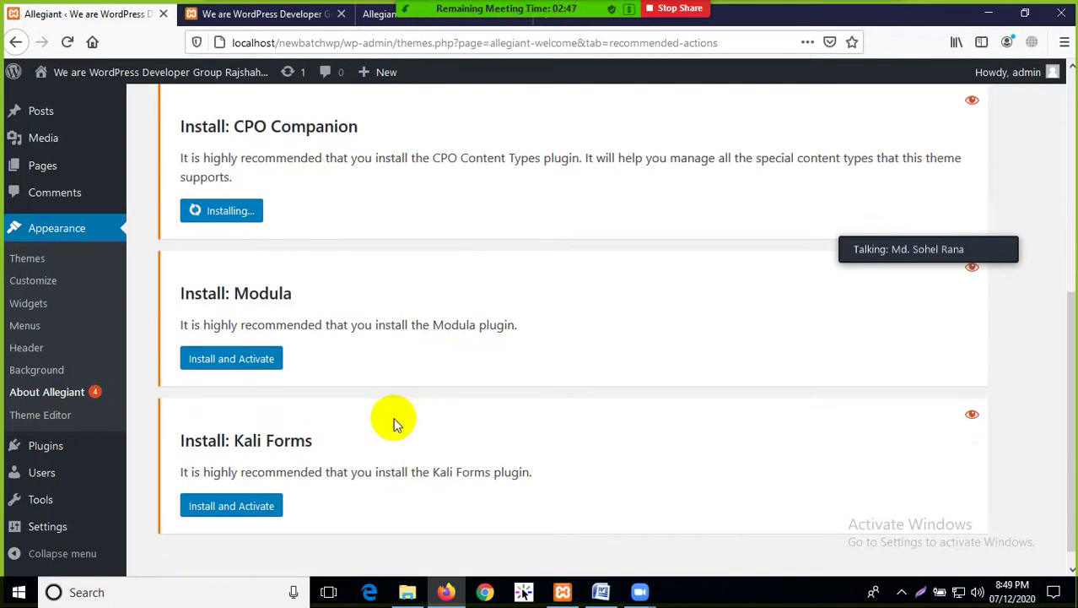
{"action": "scroll", "coordinate": [394, 417], "scroll_direction": "up", "scroll_amount": 3}
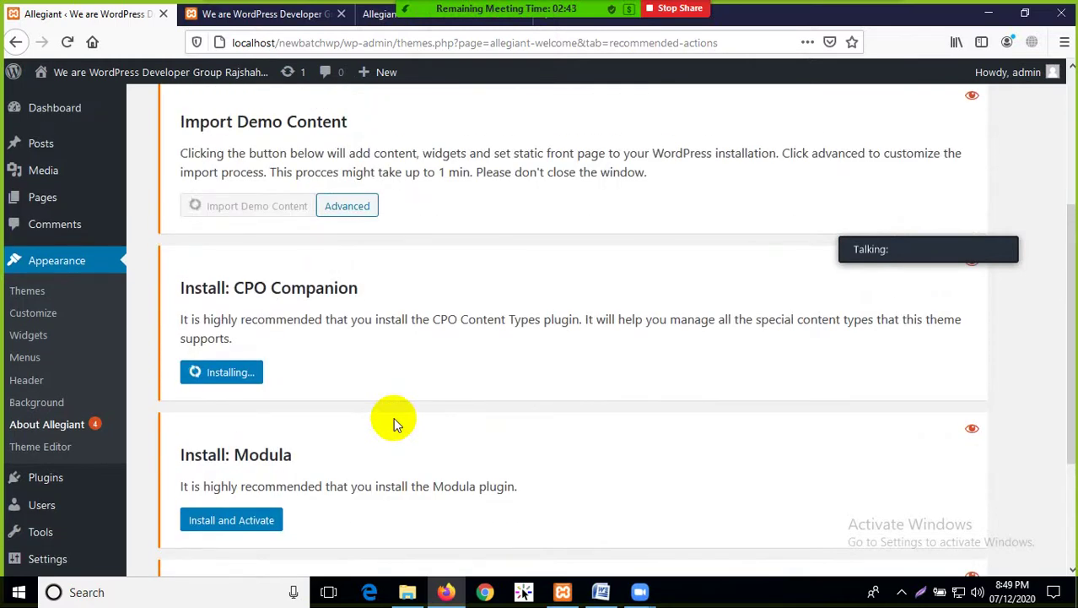
{"action": "left_click", "coordinate": [376, 14]}
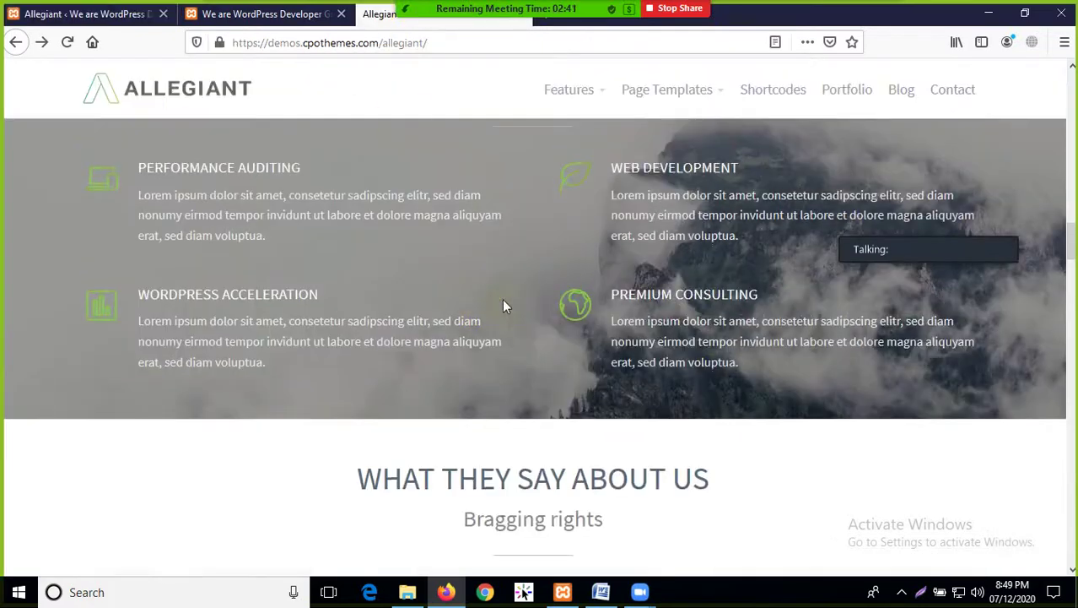
Browse the demo's Contact page and its contact form fields
{"action": "scroll", "coordinate": [504, 306], "scroll_direction": "up", "scroll_amount": 15}
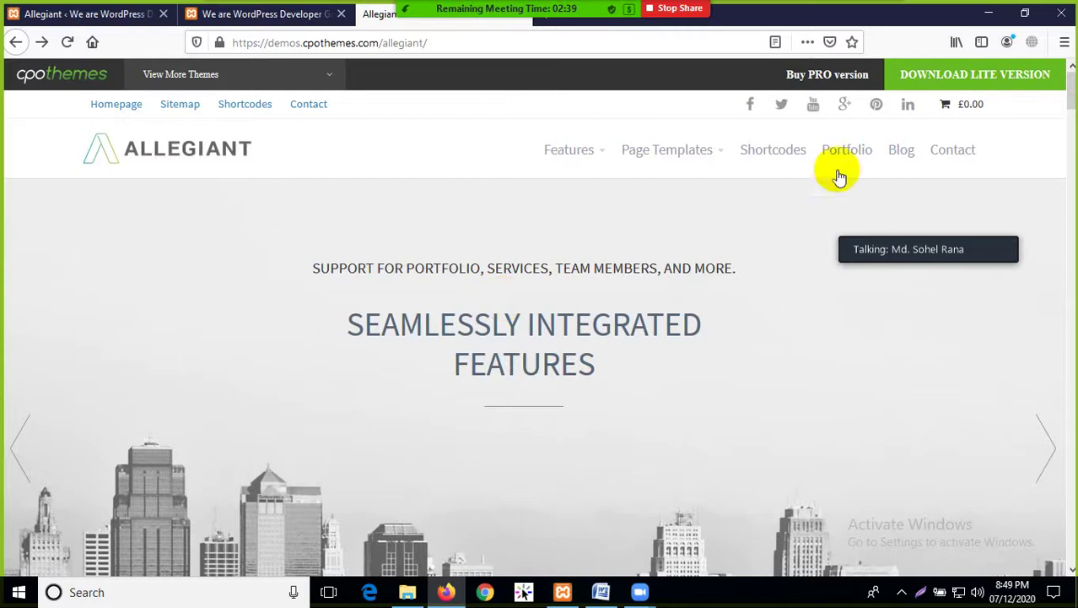
{"action": "left_click", "coordinate": [953, 152]}
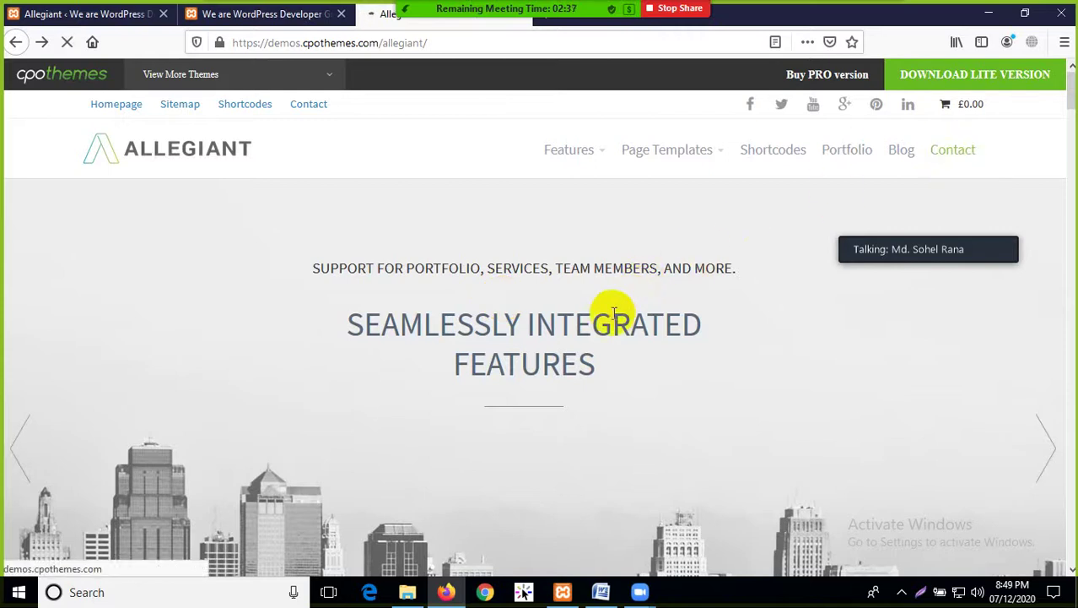
{"action": "scroll", "coordinate": [582, 341], "scroll_direction": "down", "scroll_amount": 3}
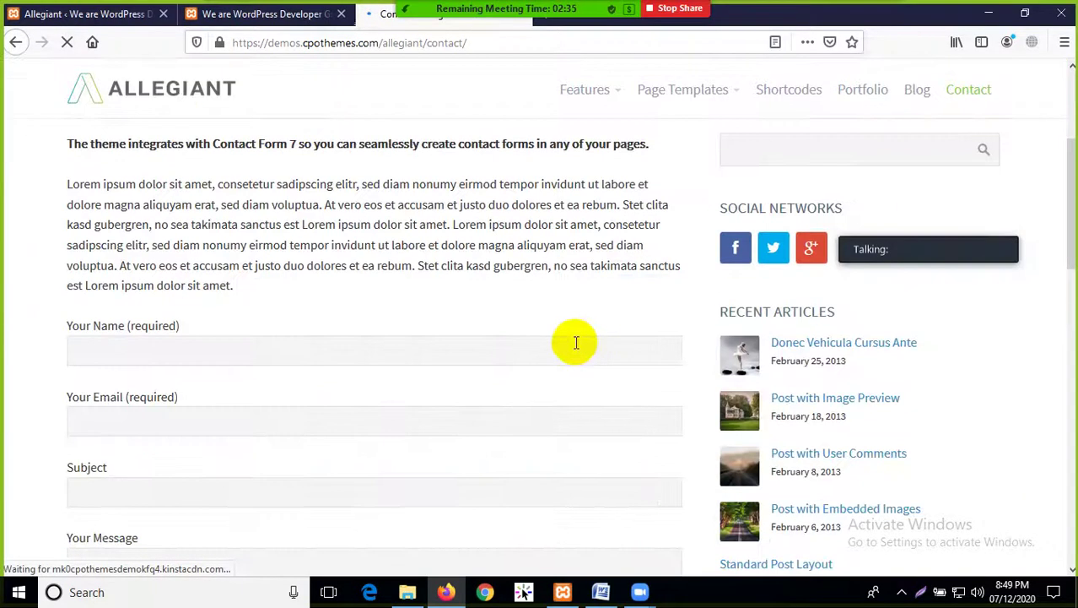
{"action": "scroll", "coordinate": [506, 320], "scroll_direction": "up", "scroll_amount": 3}
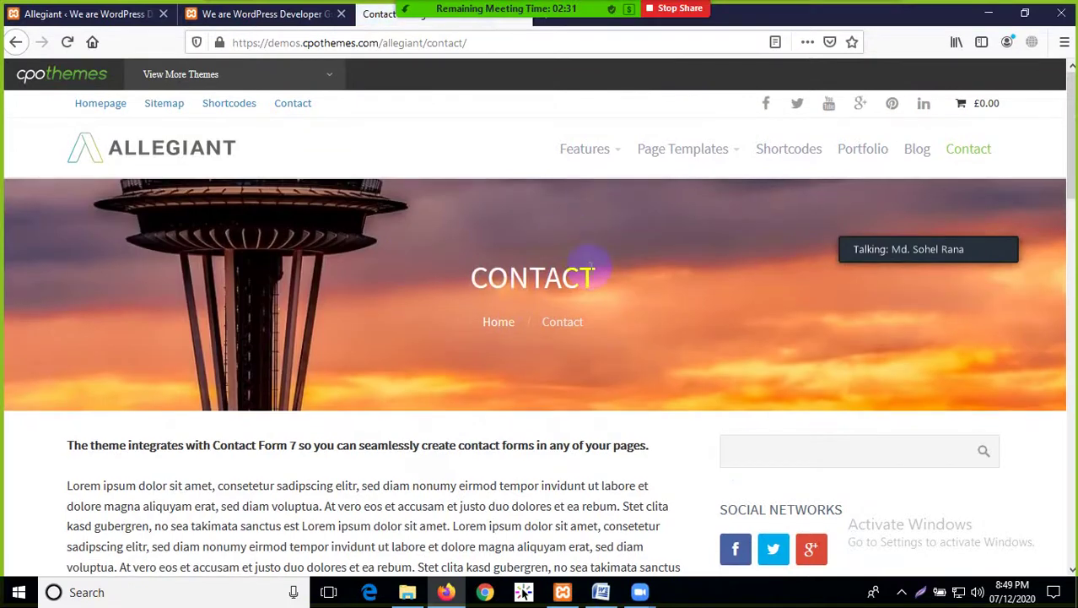
{"action": "scroll", "coordinate": [498, 299], "scroll_direction": "down", "scroll_amount": 3}
{"action": "left_click", "coordinate": [211, 359]}
{"action": "scroll", "coordinate": [211, 359], "scroll_direction": "down", "scroll_amount": 3}
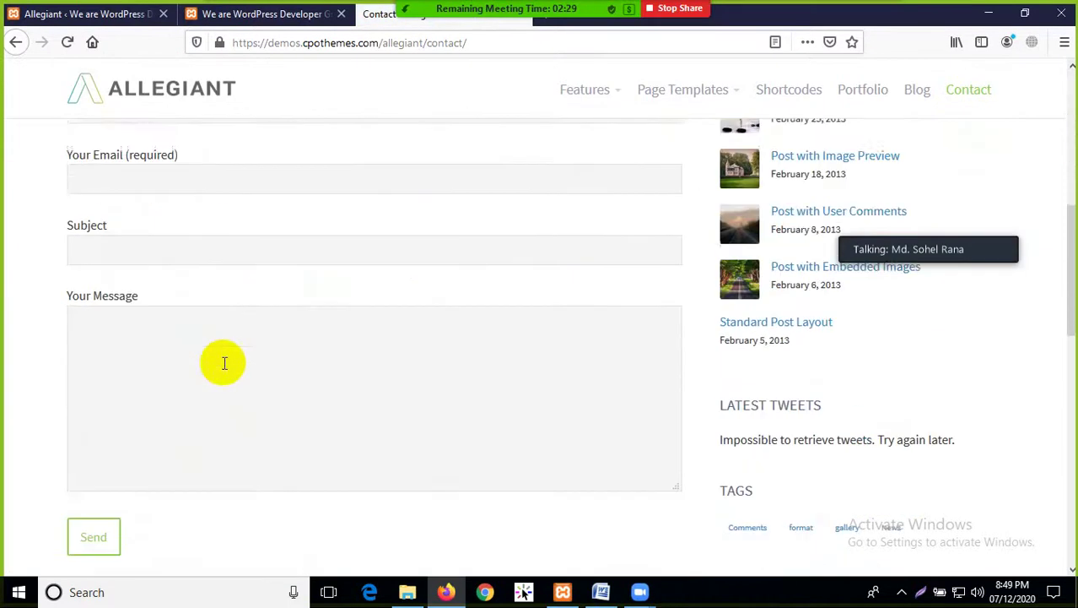
{"action": "scroll", "coordinate": [217, 281], "scroll_direction": "down", "scroll_amount": 2}
{"action": "scroll", "coordinate": [282, 416], "scroll_direction": "down", "scroll_amount": 3}
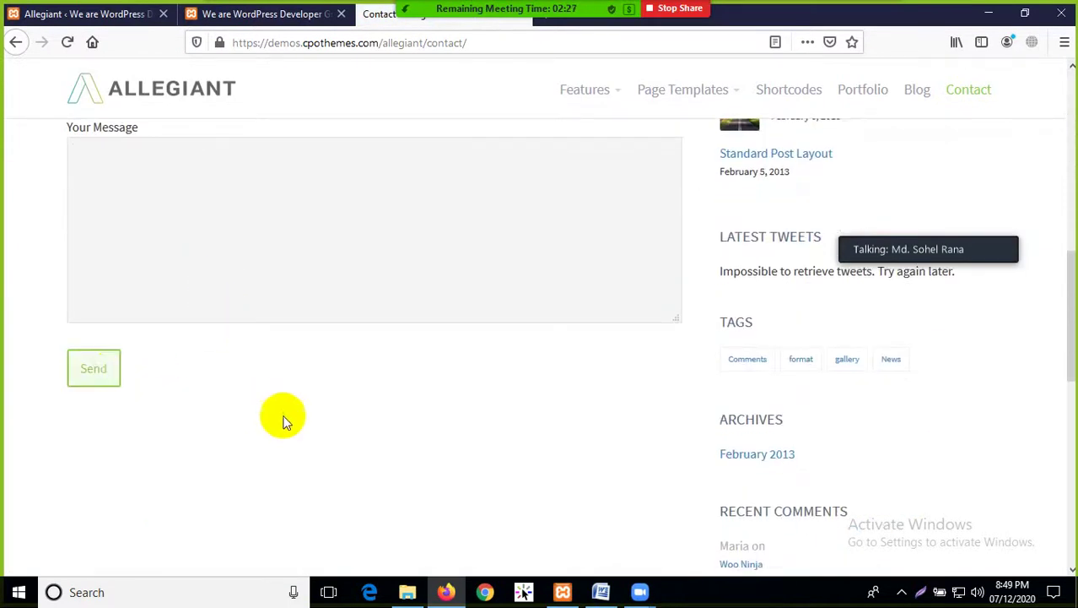
{"action": "scroll", "coordinate": [795, 495], "scroll_direction": "up", "scroll_amount": 5}
{"action": "scroll", "coordinate": [832, 377], "scroll_direction": "up", "scroll_amount": 3}
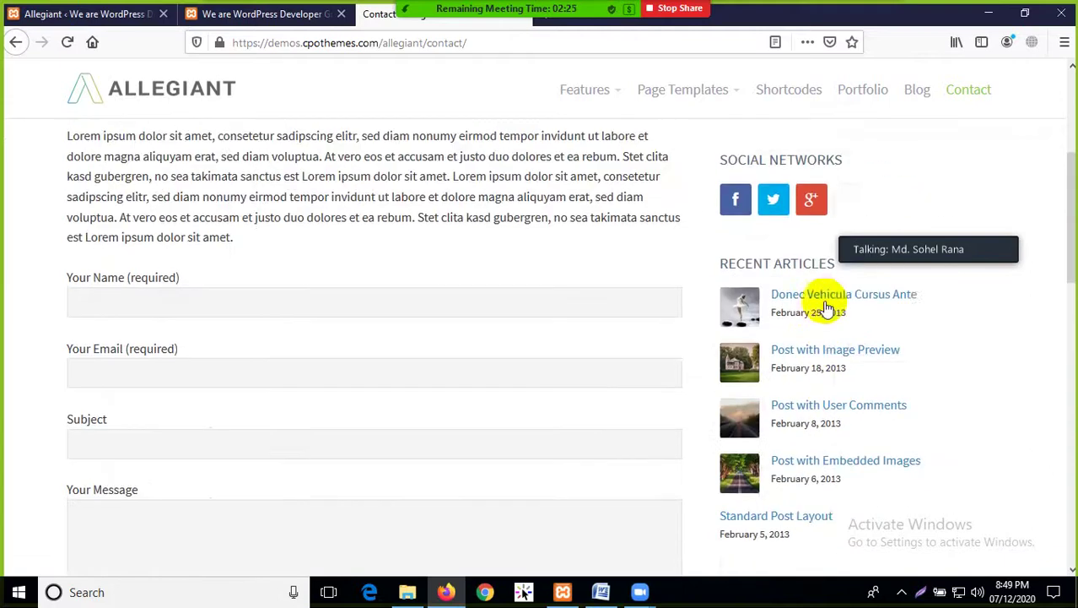
{"action": "scroll", "coordinate": [801, 365], "scroll_direction": "down", "scroll_amount": 5}
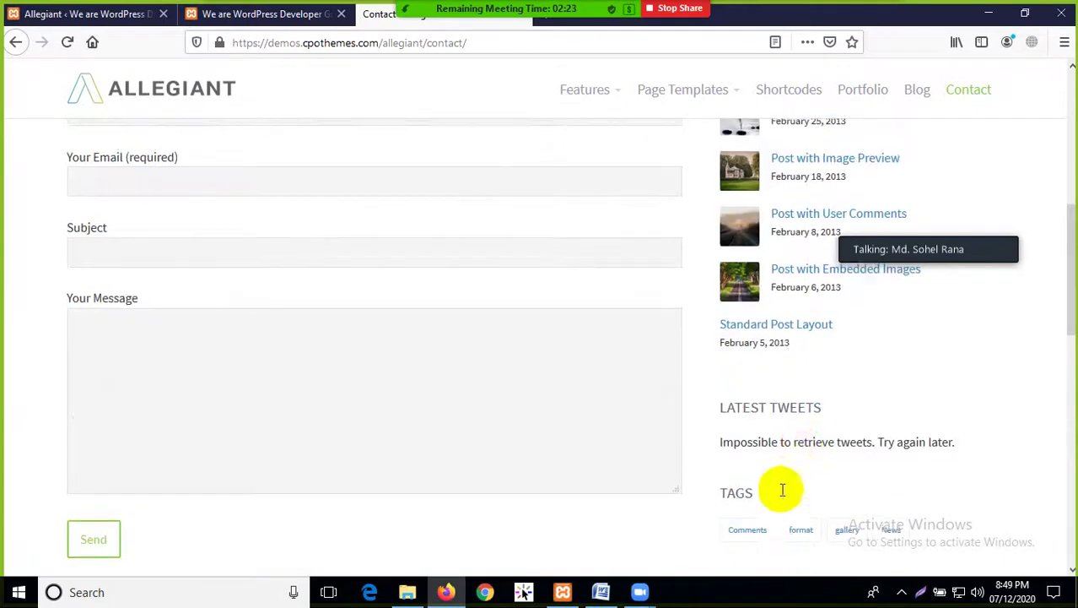
{"action": "scroll", "coordinate": [781, 324], "scroll_direction": "up", "scroll_amount": 8}
Scroll through the posts on the demo's Blog page
{"action": "left_click", "coordinate": [916, 152]}
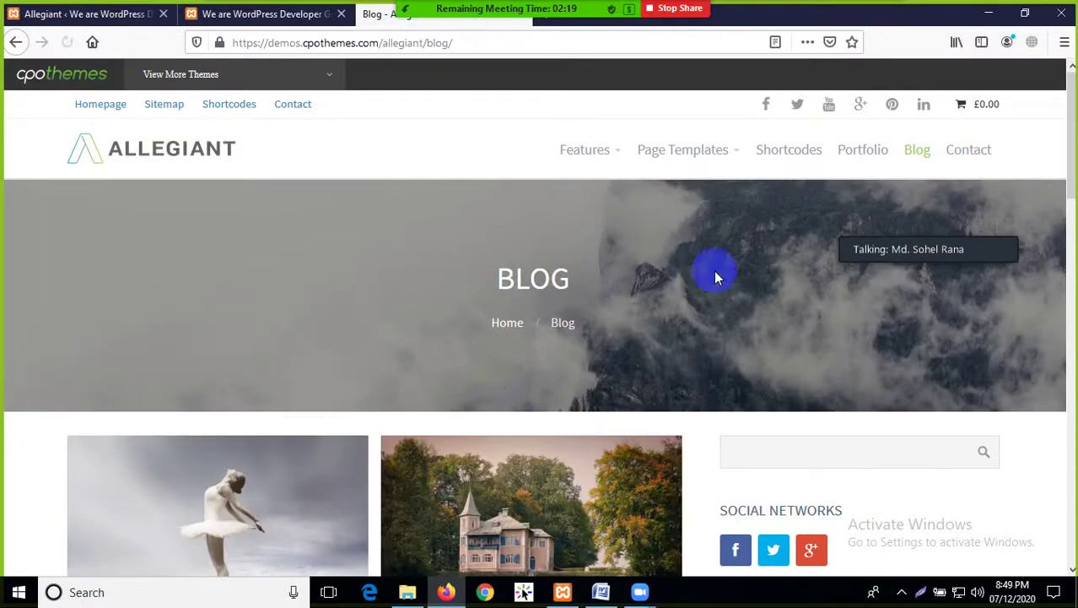
{"action": "scroll", "coordinate": [715, 267], "scroll_direction": "down", "scroll_amount": 3}
{"action": "scroll", "coordinate": [272, 300], "scroll_direction": "up", "scroll_amount": 3}
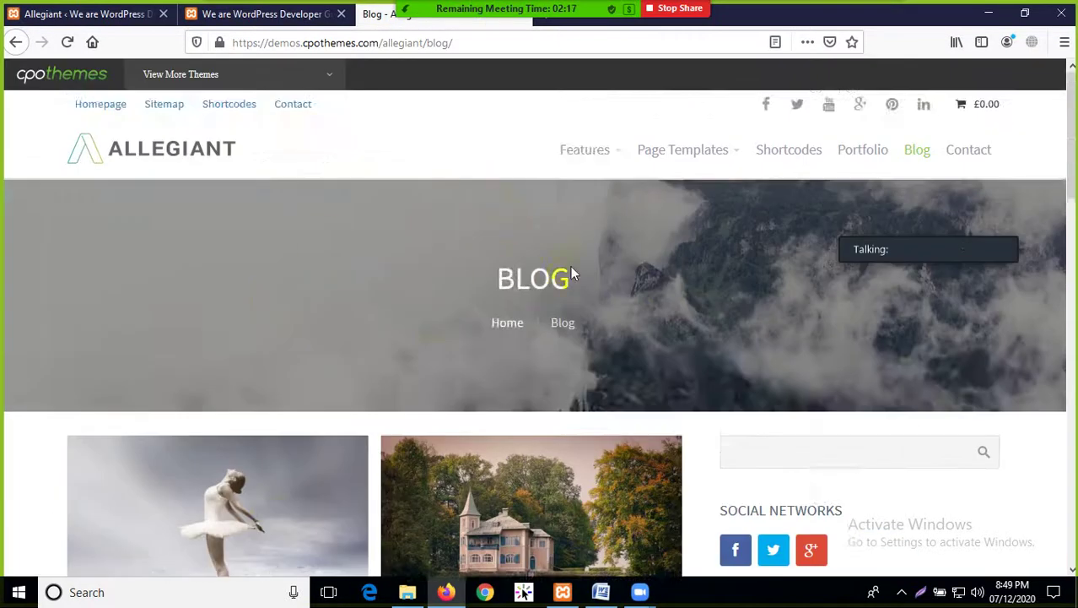
{"action": "scroll", "coordinate": [304, 374], "scroll_direction": "down", "scroll_amount": 4}
{"action": "scroll", "coordinate": [410, 338], "scroll_direction": "down", "scroll_amount": 1}
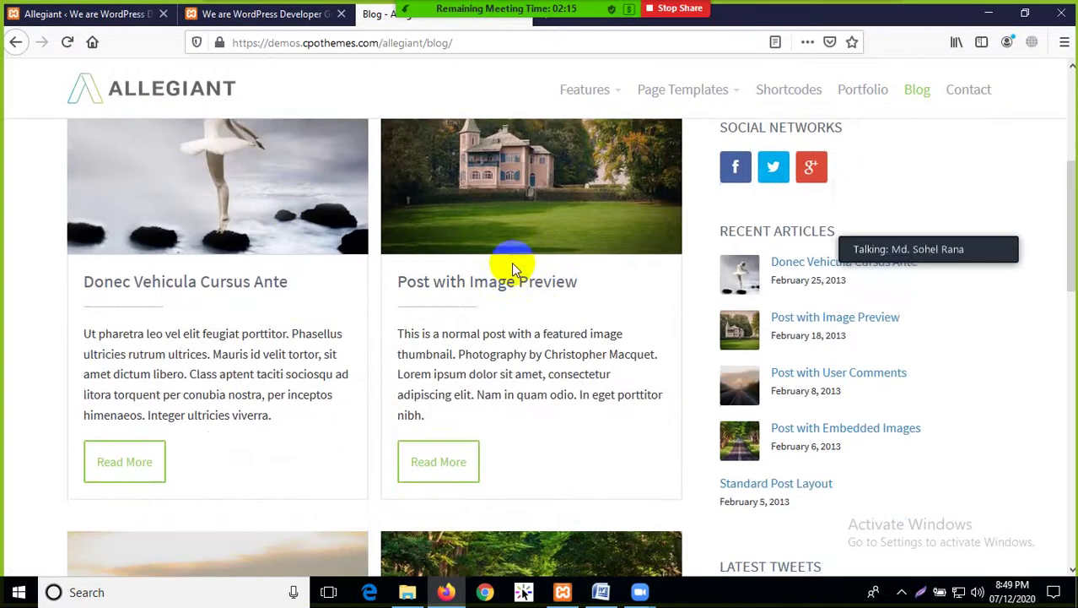
{"action": "scroll", "coordinate": [262, 321], "scroll_direction": "down", "scroll_amount": 2}
{"action": "scroll", "coordinate": [409, 337], "scroll_direction": "down", "scroll_amount": 7}
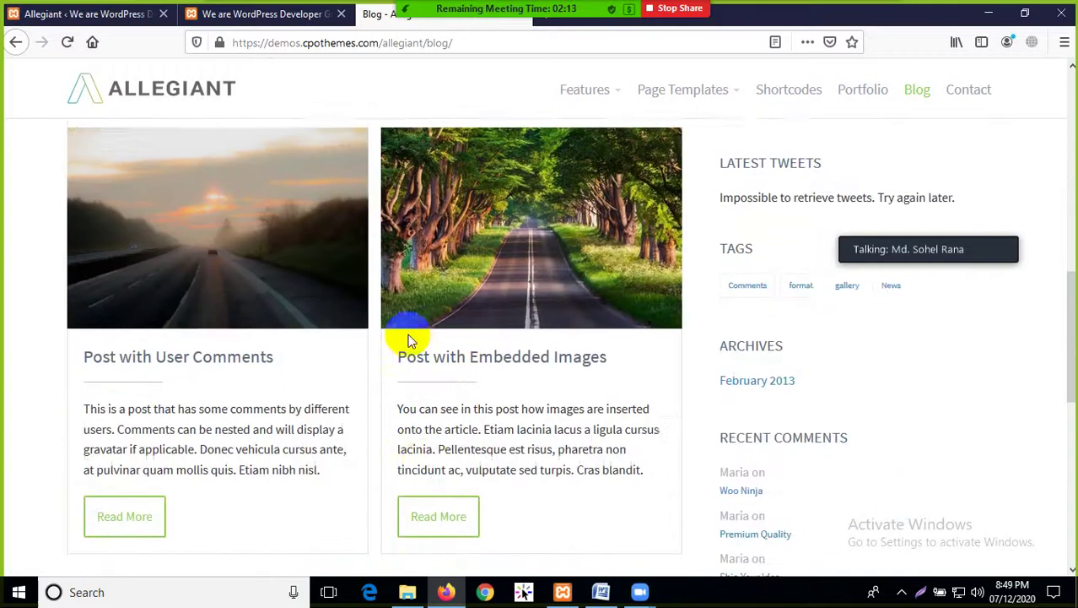
{"action": "scroll", "coordinate": [641, 263], "scroll_direction": "up", "scroll_amount": 10}
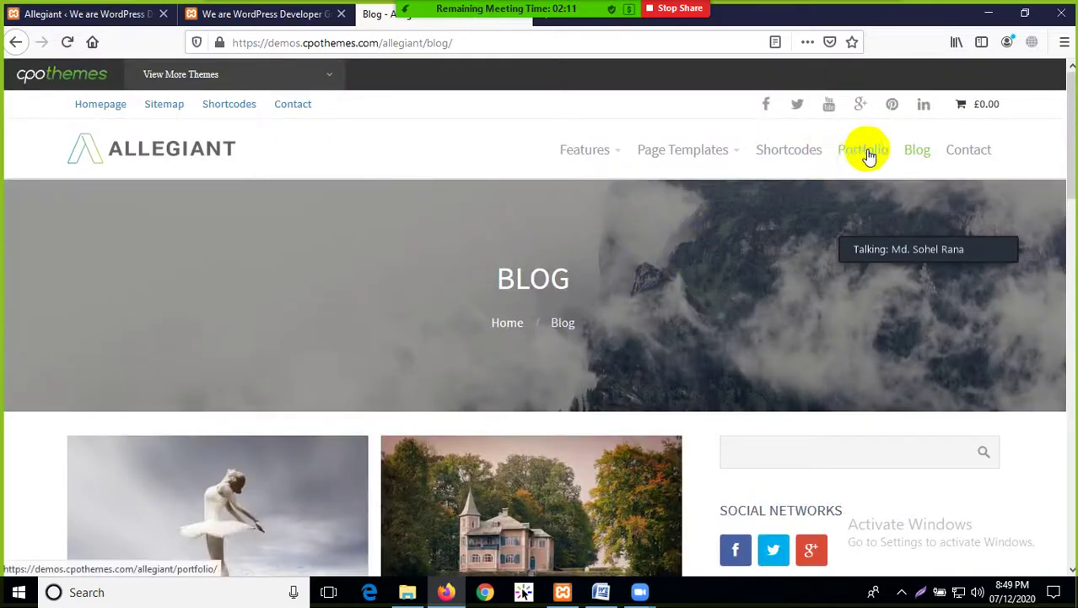
Open the demo's Portfolio page and filter it to the PEOPLE category
{"action": "left_click", "coordinate": [863, 152]}
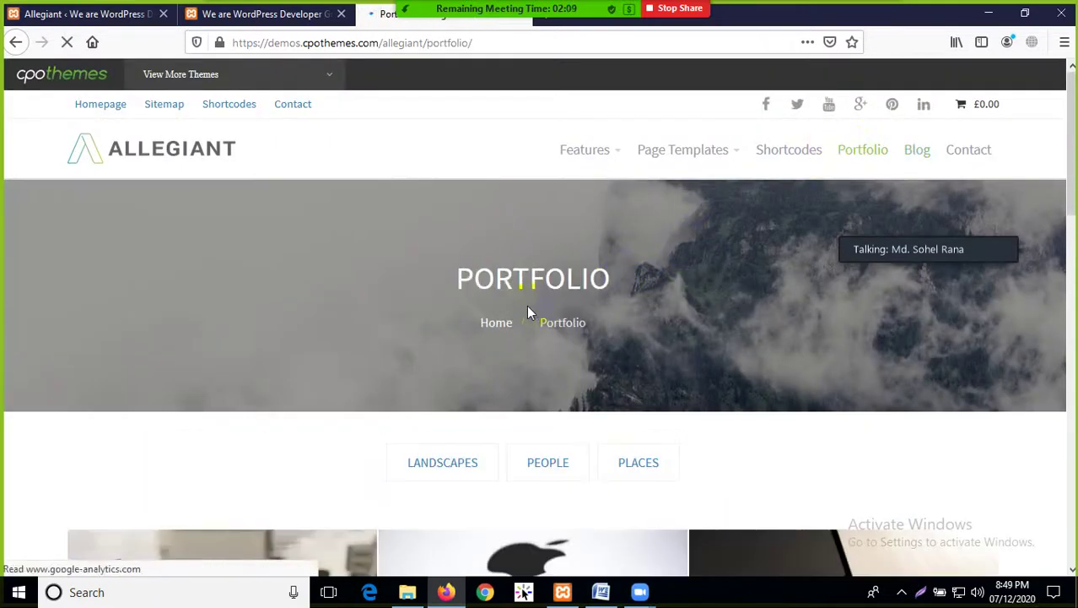
{"action": "scroll", "coordinate": [540, 270], "scroll_direction": "down", "scroll_amount": 3}
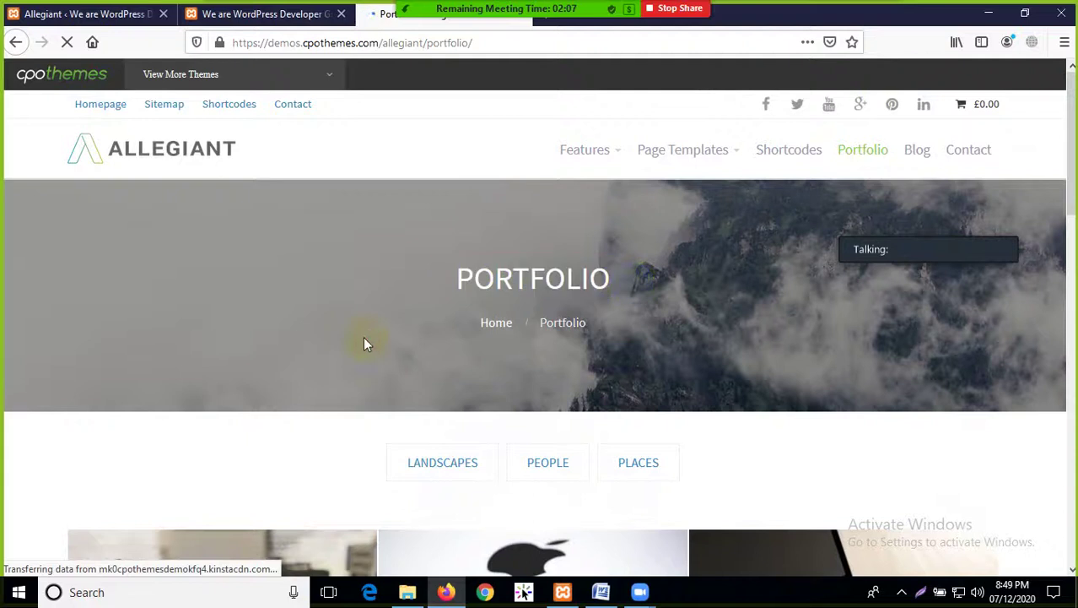
{"action": "scroll", "coordinate": [405, 371], "scroll_direction": "down", "scroll_amount": 3}
{"action": "left_click", "coordinate": [549, 241]}
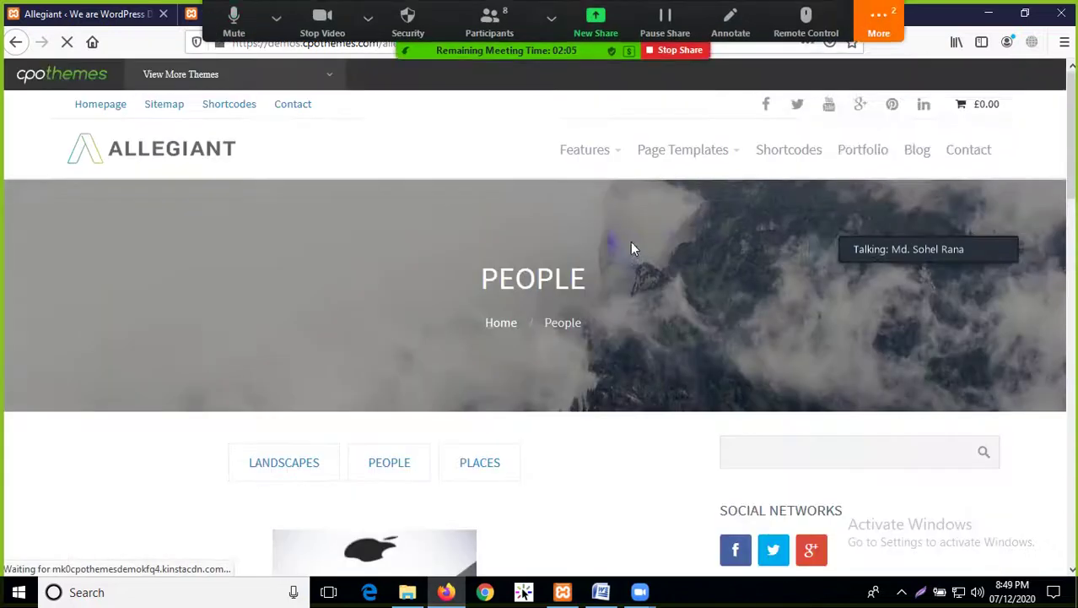
{"action": "left_click", "coordinate": [880, 19]}
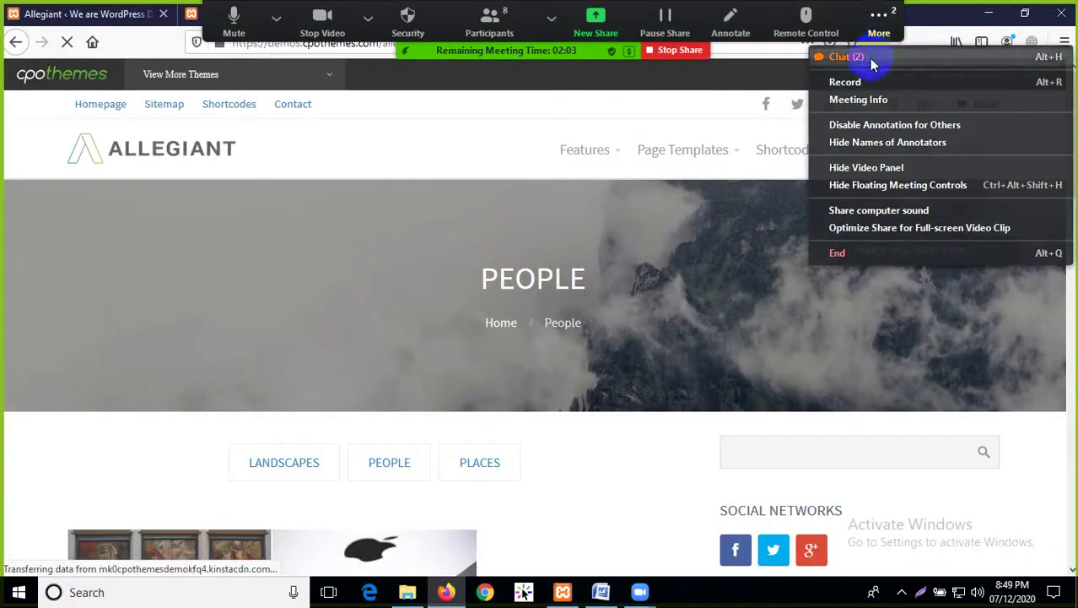
Read the Zoom meeting chat, then close it
{"action": "left_click", "coordinate": [837, 52]}
{"action": "left_click", "coordinate": [667, 278]}
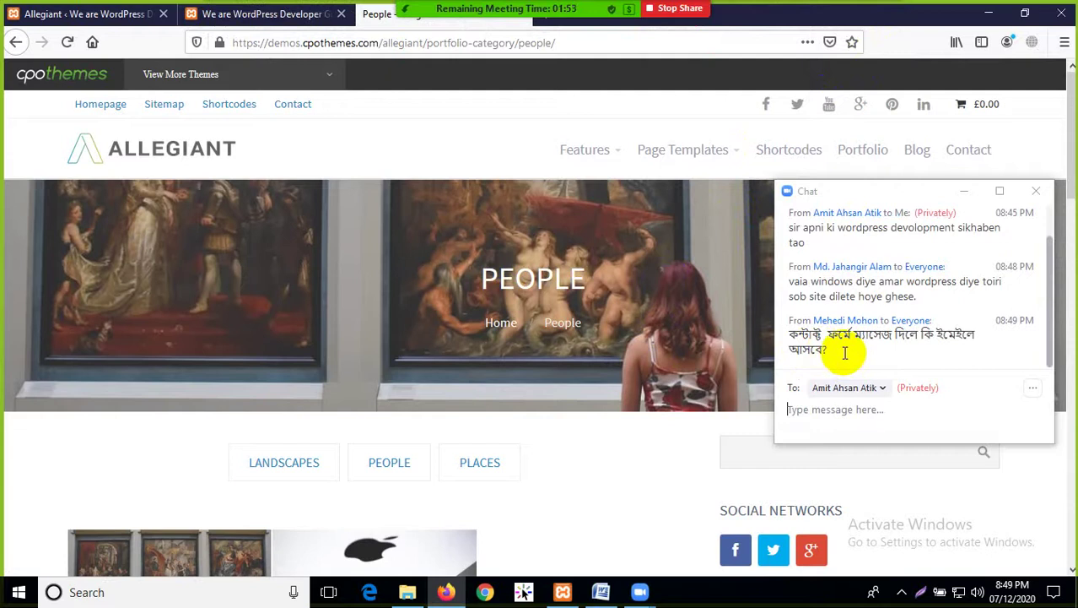
{"action": "left_click", "coordinate": [1036, 190]}
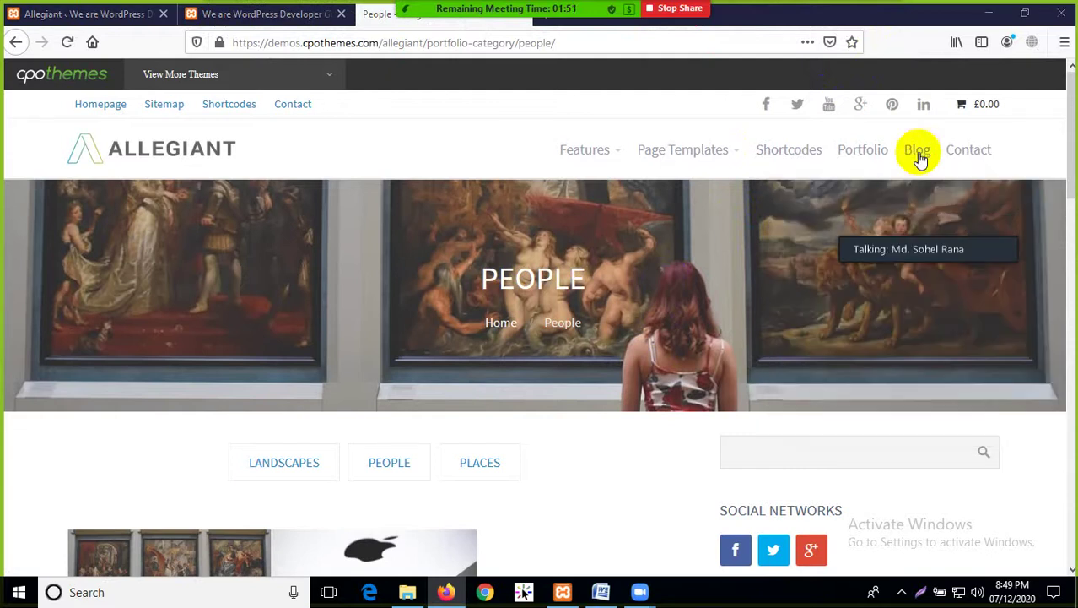
Revisit the demo's Contact page and try the Your Message, Your Name and Your Email fields
{"action": "left_click", "coordinate": [962, 151]}
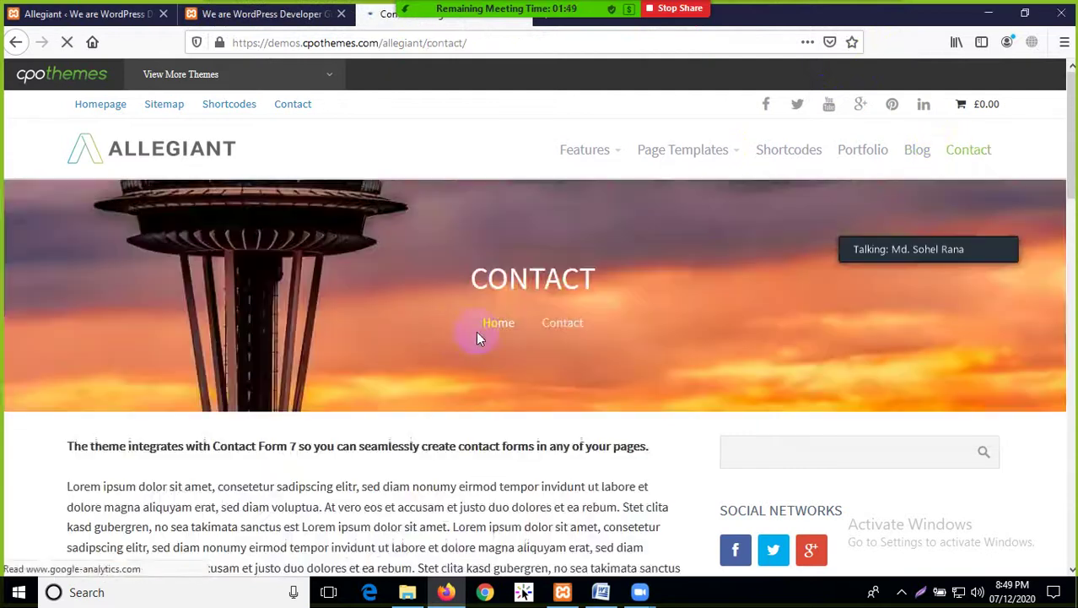
{"action": "scroll", "coordinate": [404, 356], "scroll_direction": "down", "scroll_amount": 6}
{"action": "left_click", "coordinate": [248, 353]}
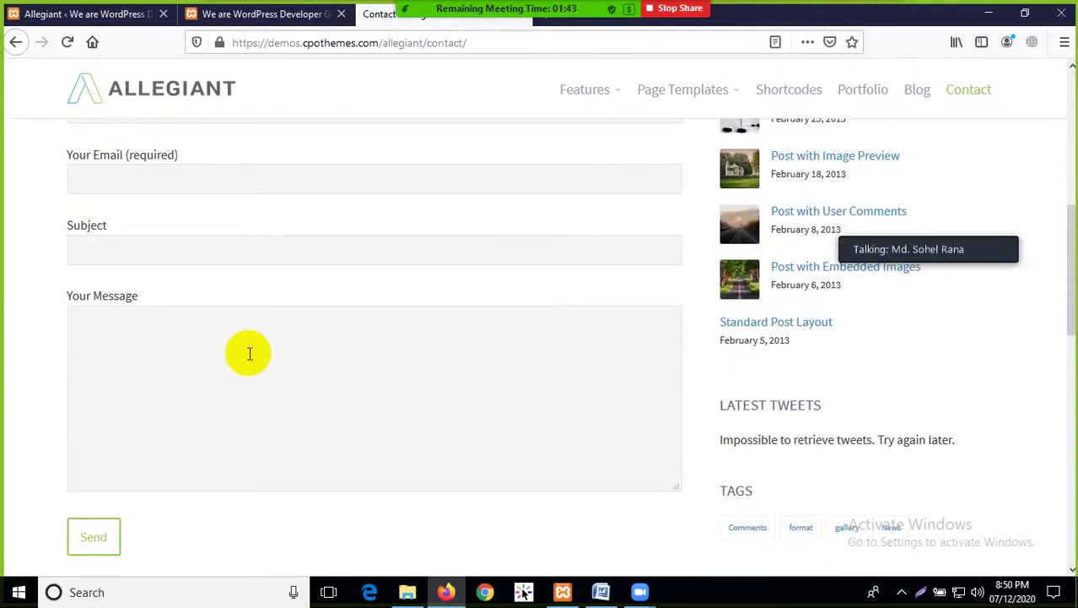
{"action": "scroll", "coordinate": [250, 353], "scroll_direction": "up", "scroll_amount": 3}
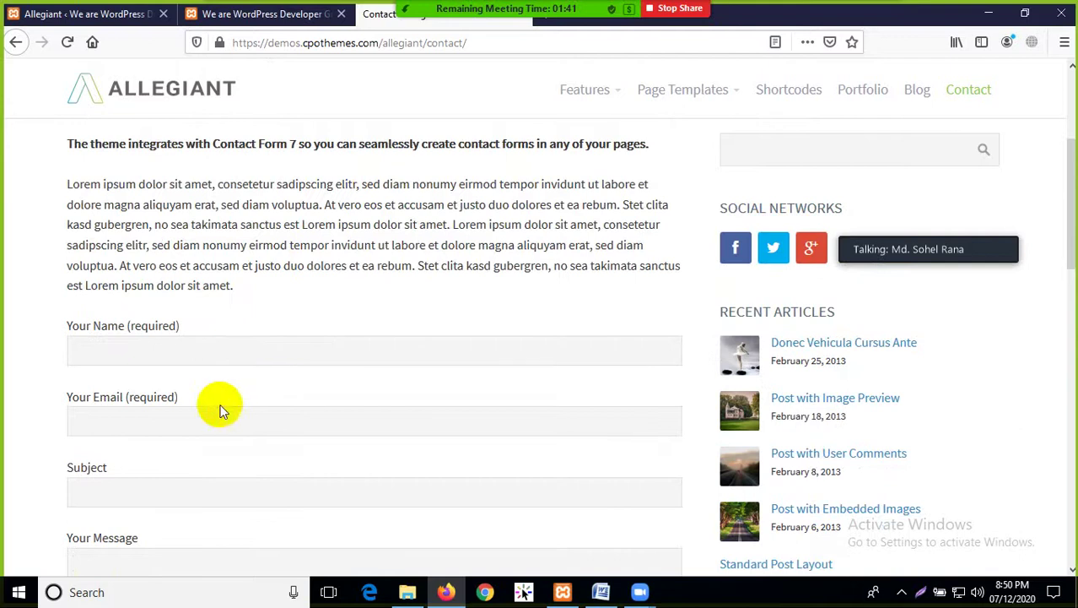
{"action": "left_click", "coordinate": [150, 354]}
{"action": "left_click", "coordinate": [144, 422]}
{"action": "scroll", "coordinate": [222, 483], "scroll_direction": "down", "scroll_amount": 3}
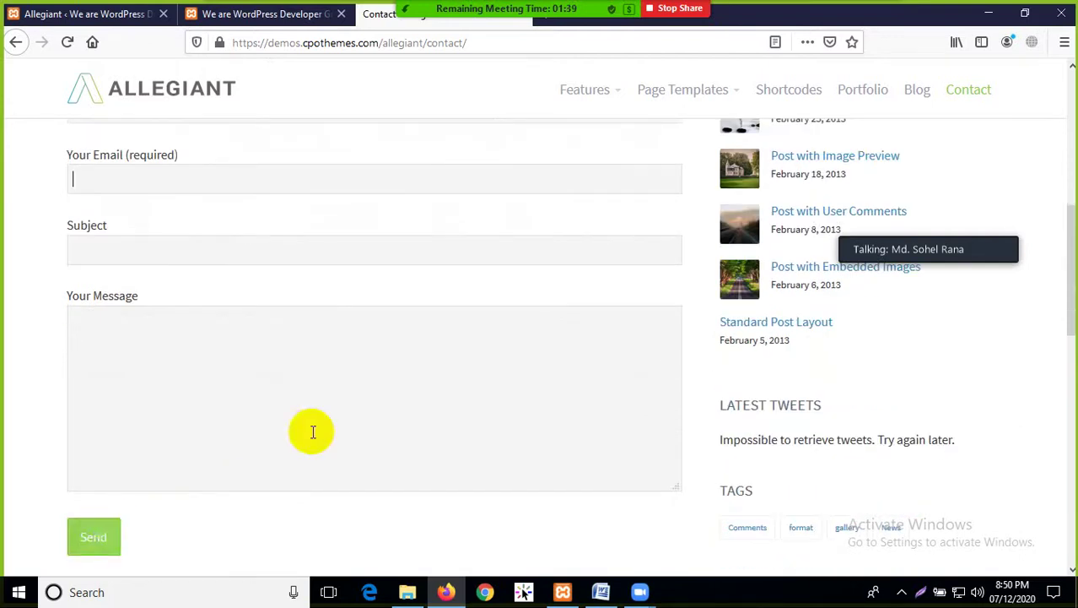
{"action": "scroll", "coordinate": [312, 432], "scroll_direction": "up", "scroll_amount": 2}
{"action": "left_click", "coordinate": [251, 187]}
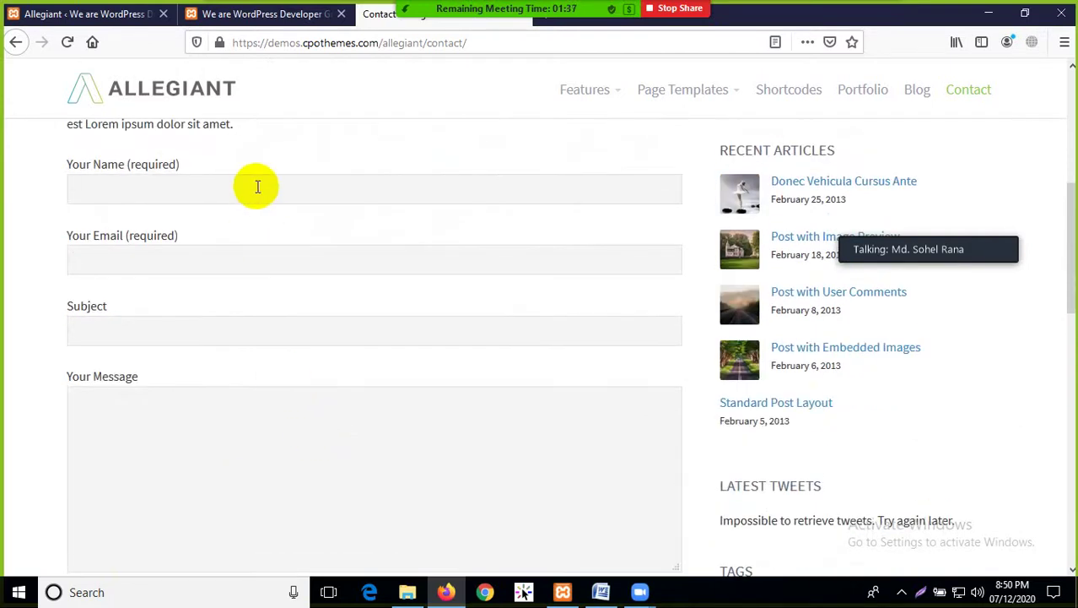
{"action": "scroll", "coordinate": [258, 187], "scroll_direction": "up", "scroll_amount": 10}
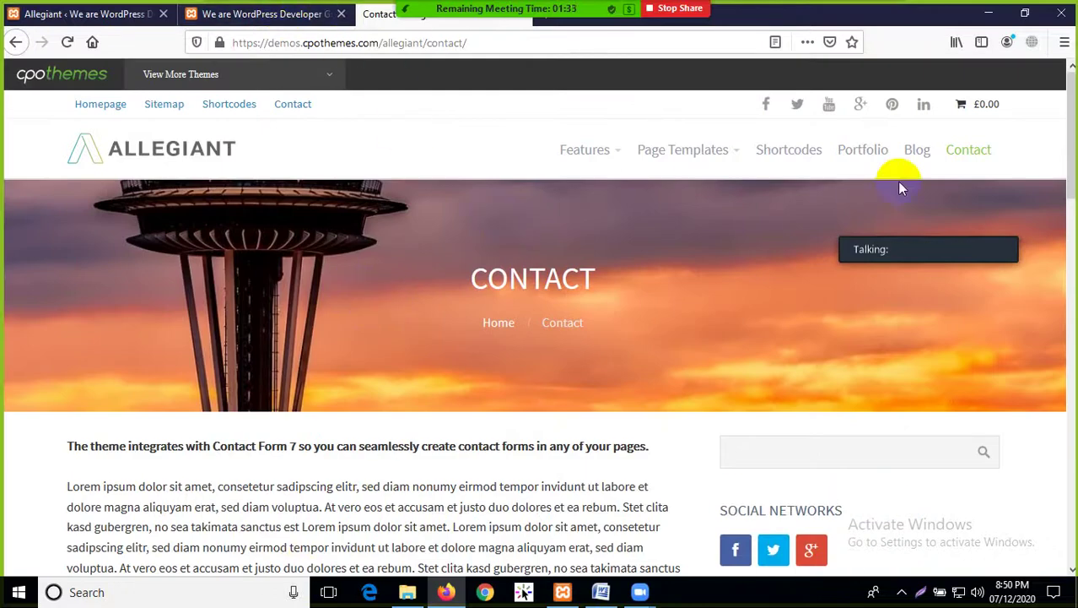
Look over the Allegiant recommended actions in the WordPress admin
{"action": "left_click", "coordinate": [312, 13]}
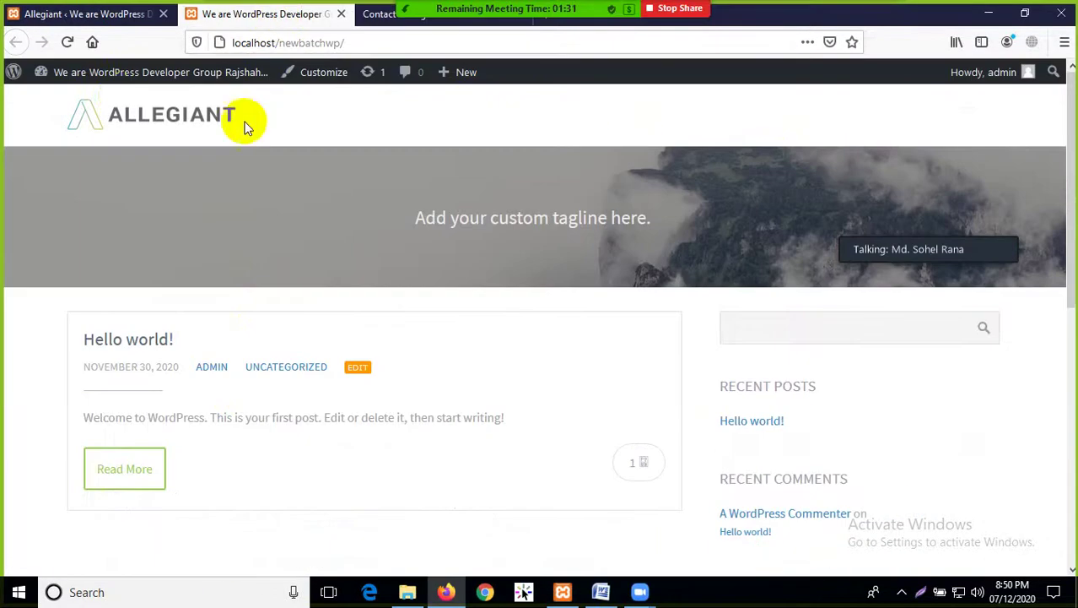
{"action": "left_click", "coordinate": [94, 14]}
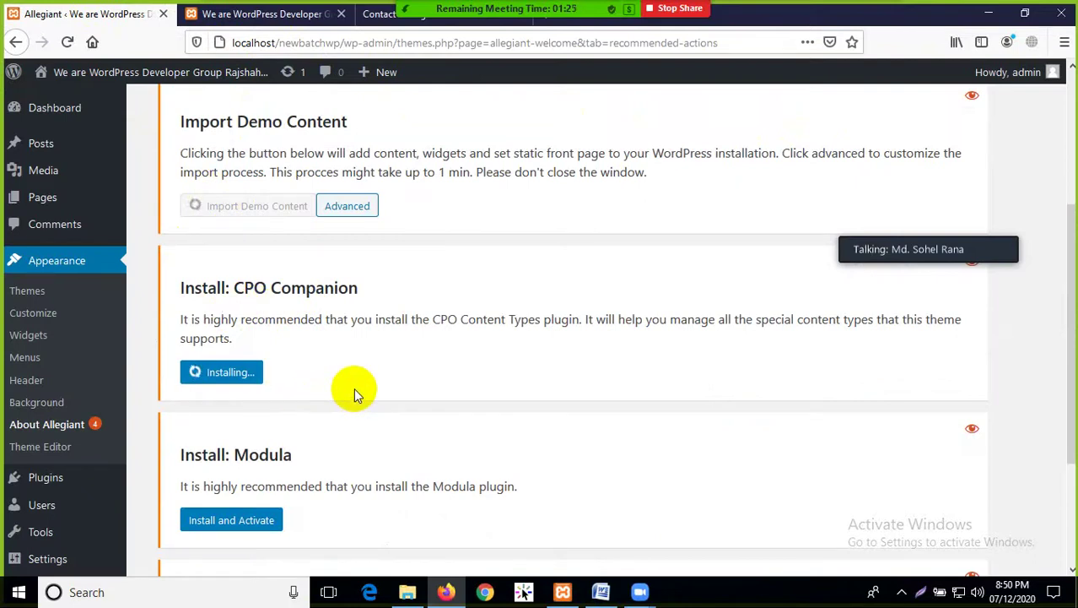
{"action": "scroll", "coordinate": [353, 387], "scroll_direction": "down", "scroll_amount": 3}
{"action": "scroll", "coordinate": [355, 391], "scroll_direction": "down", "scroll_amount": 1}
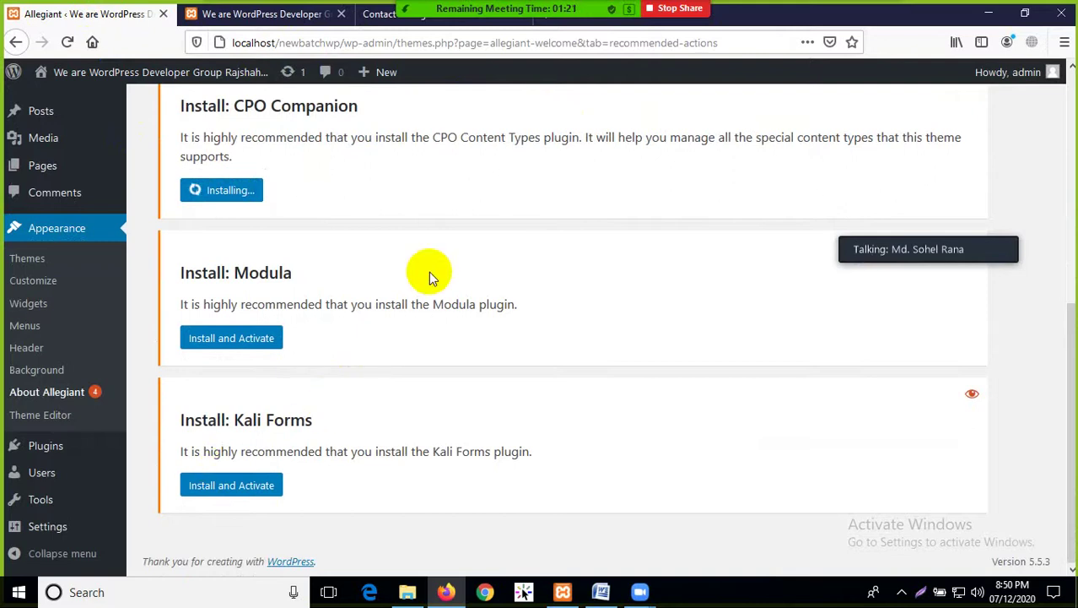
{"action": "scroll", "coordinate": [471, 329], "scroll_direction": "up", "scroll_amount": 7}
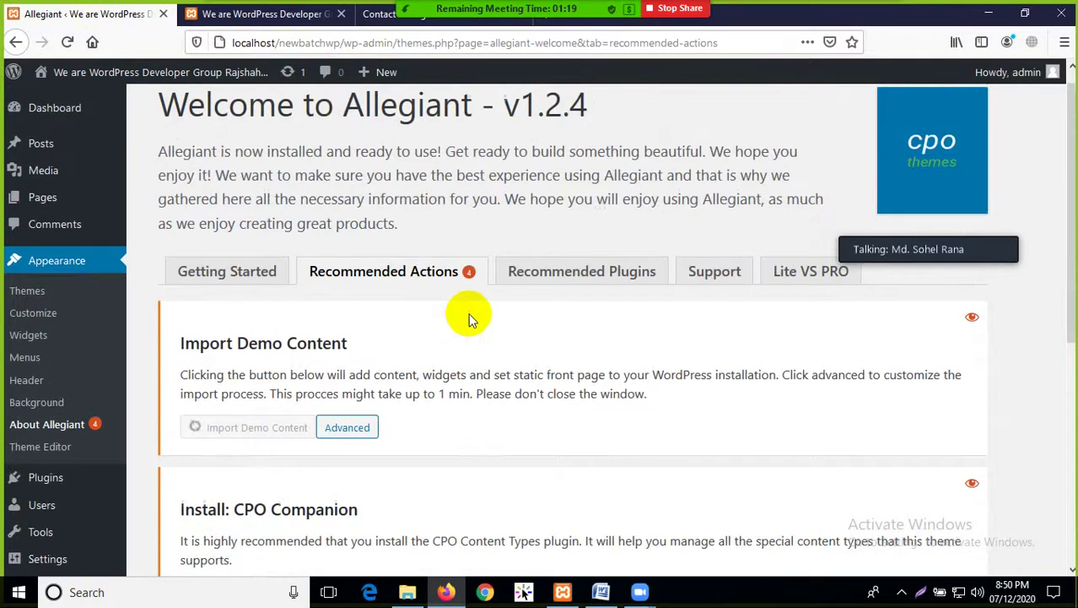
Reload the local site's front page and scroll to check its current look
{"action": "left_click", "coordinate": [262, 13]}
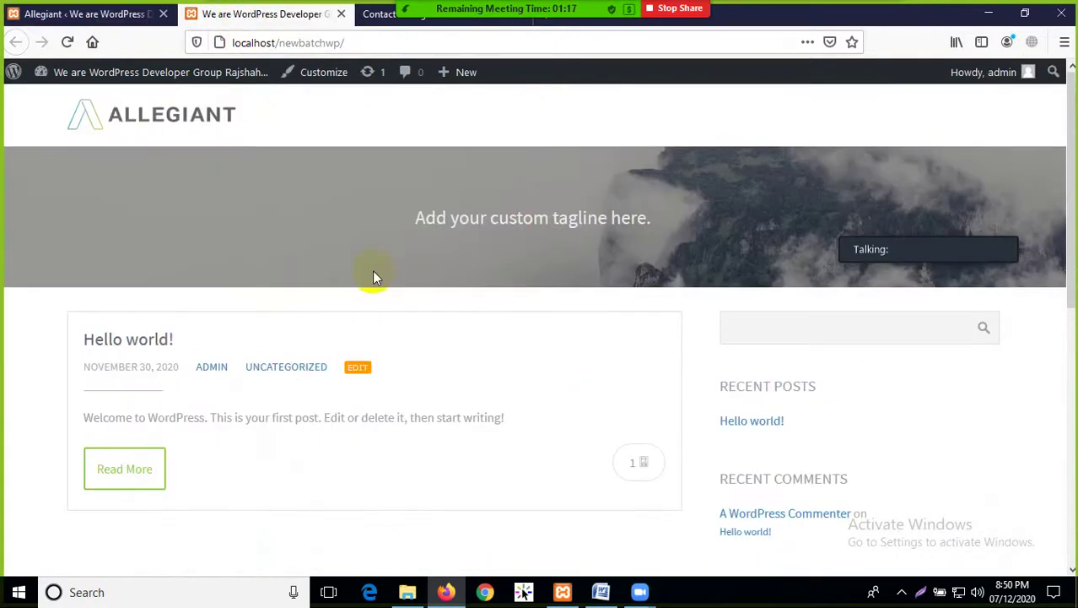
{"action": "left_click", "coordinate": [66, 41]}
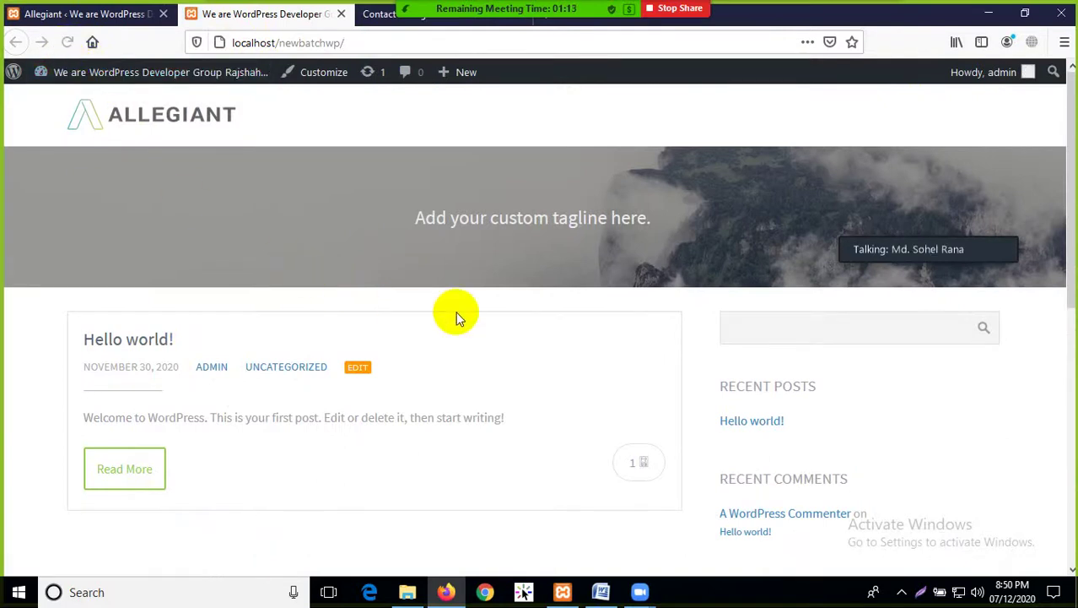
{"action": "scroll", "coordinate": [456, 337], "scroll_direction": "down", "scroll_amount": 4}
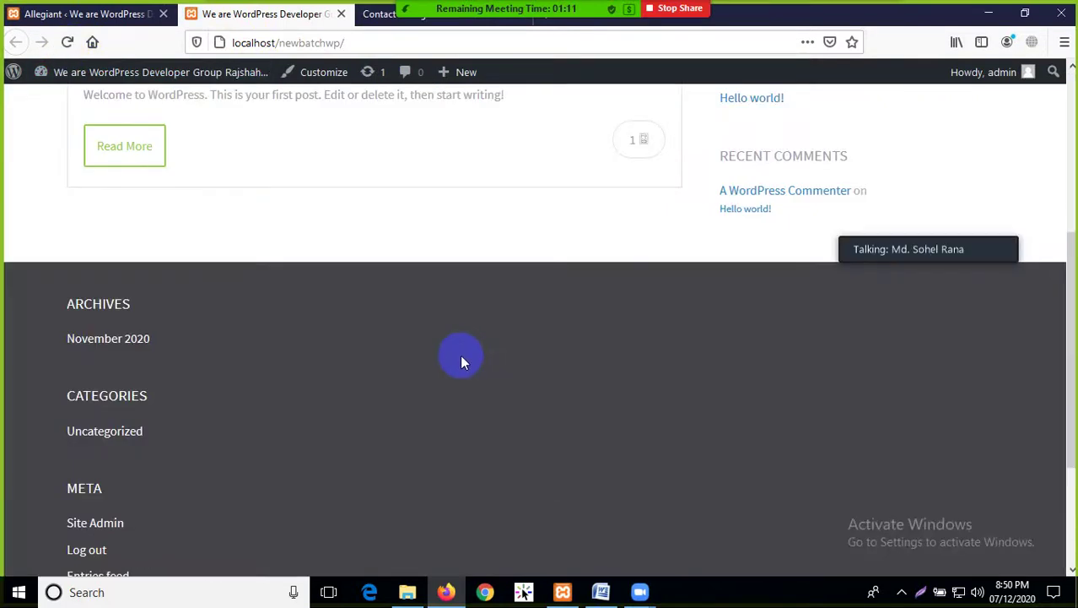
{"action": "scroll", "coordinate": [459, 354], "scroll_direction": "up", "scroll_amount": 4}
Open the demo's Page Templates > Left Sidebar page and look over its menu
{"action": "left_click", "coordinate": [388, 14]}
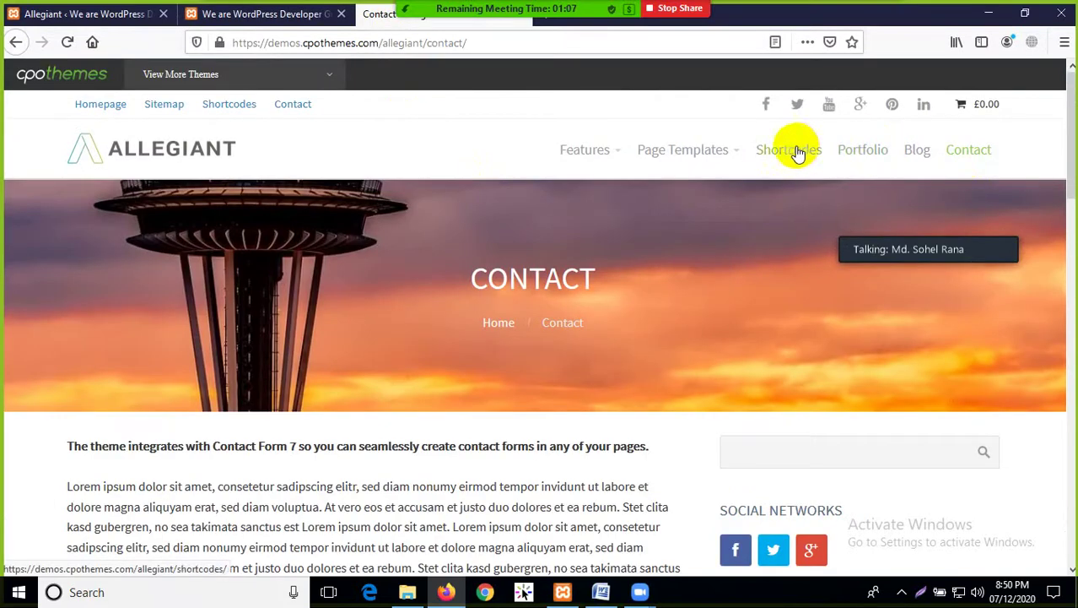
{"action": "left_click", "coordinate": [715, 153]}
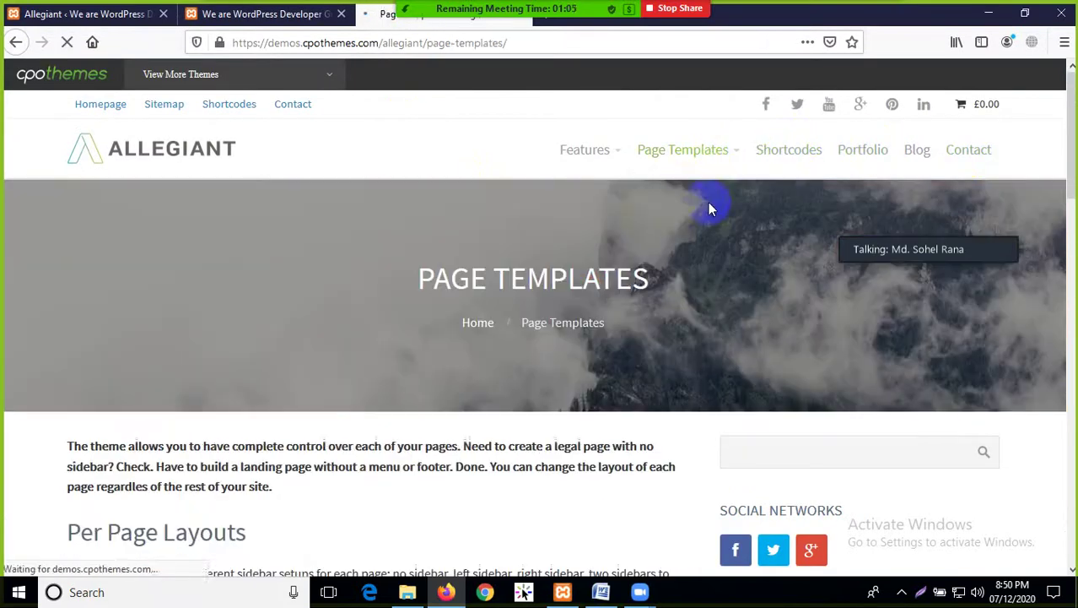
{"action": "mouse_move", "coordinate": [664, 161]}
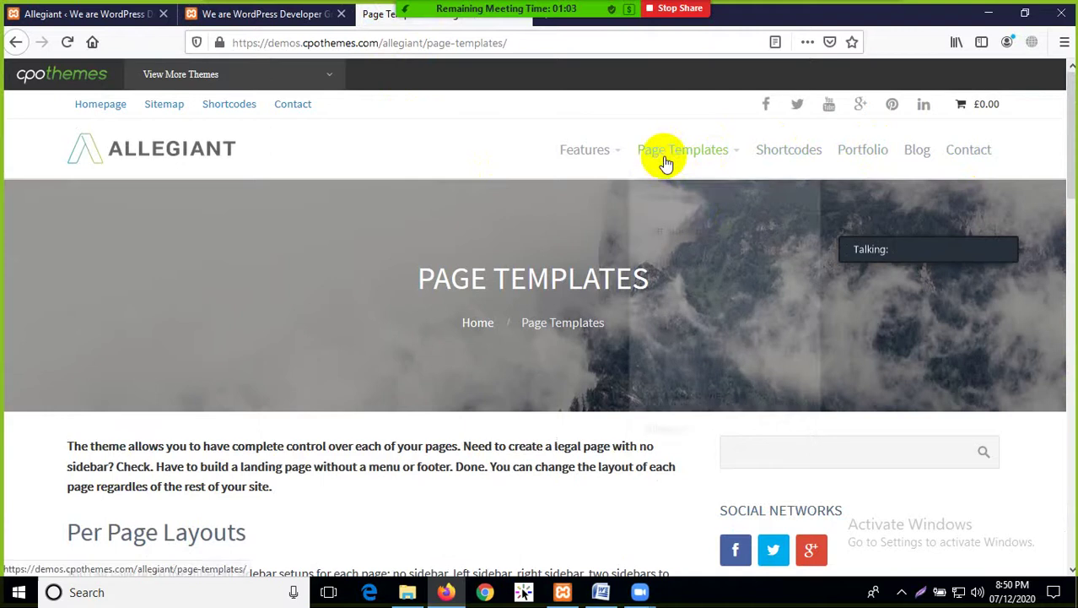
{"action": "left_click", "coordinate": [675, 233]}
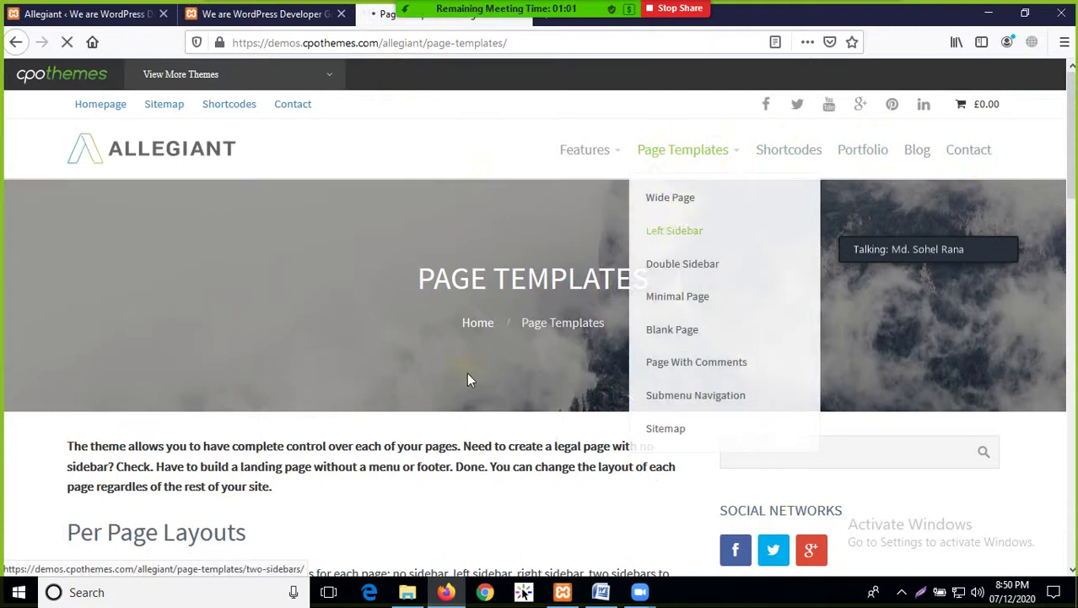
{"action": "scroll", "coordinate": [210, 350], "scroll_direction": "down", "scroll_amount": 4}
{"action": "scroll", "coordinate": [248, 368], "scroll_direction": "up", "scroll_amount": 5}
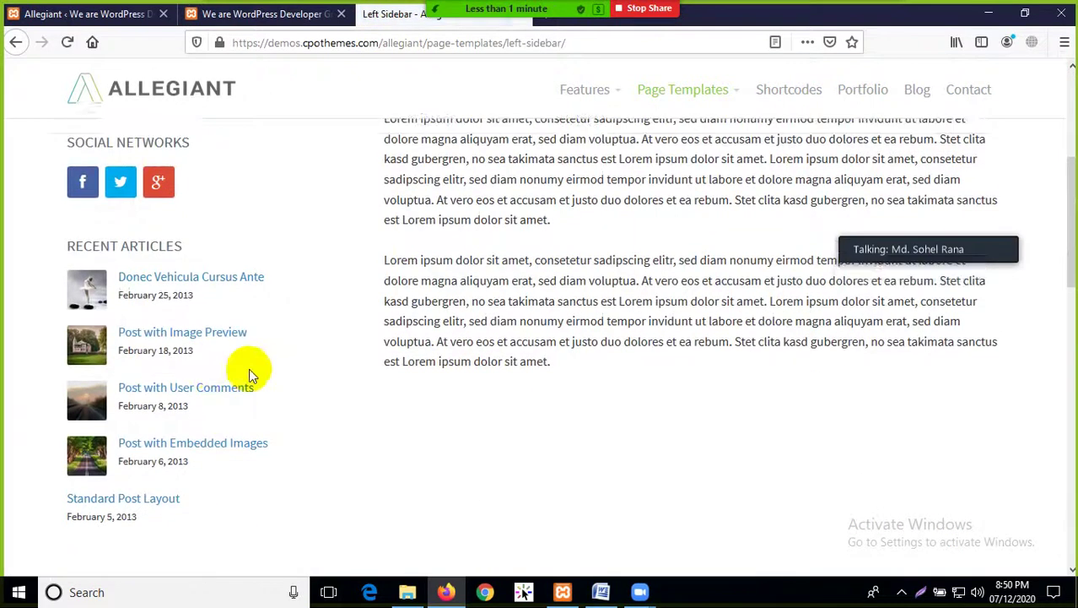
{"action": "mouse_move", "coordinate": [653, 156]}
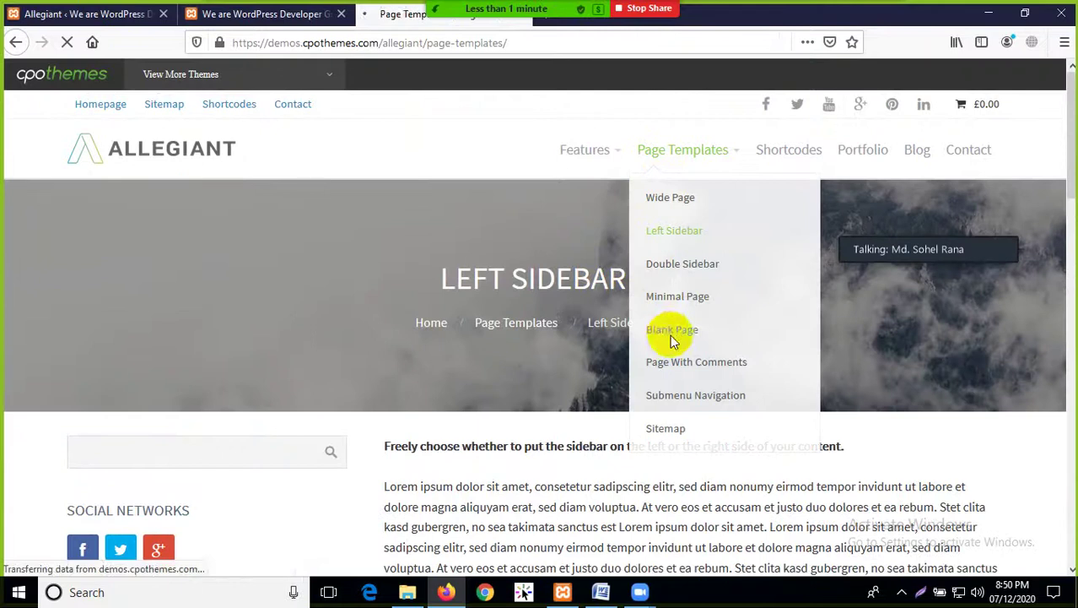
{"action": "mouse_move", "coordinate": [699, 153]}
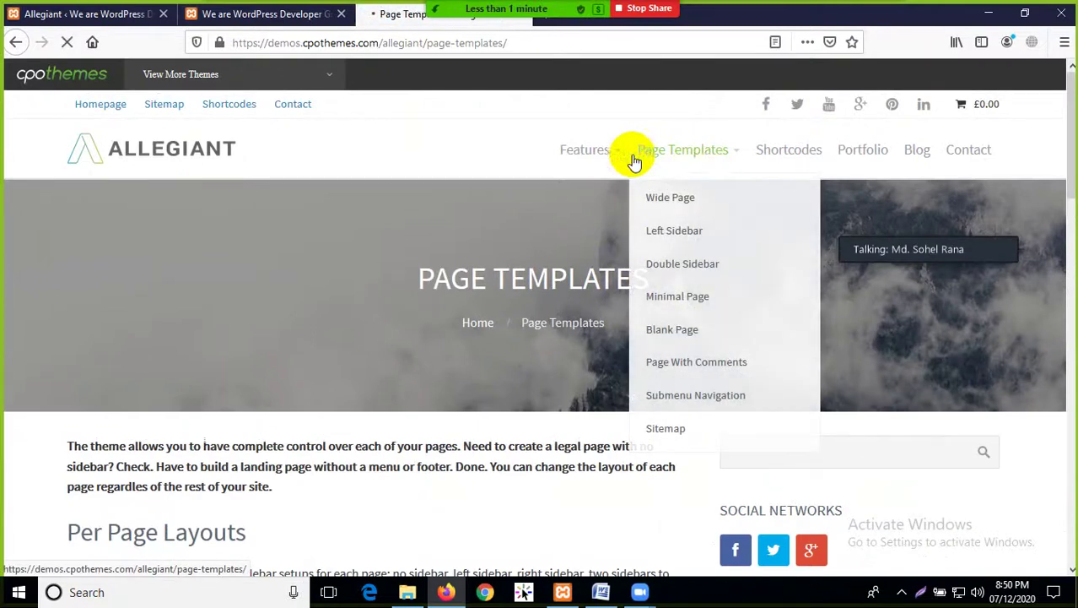
{"action": "mouse_move", "coordinate": [579, 152]}
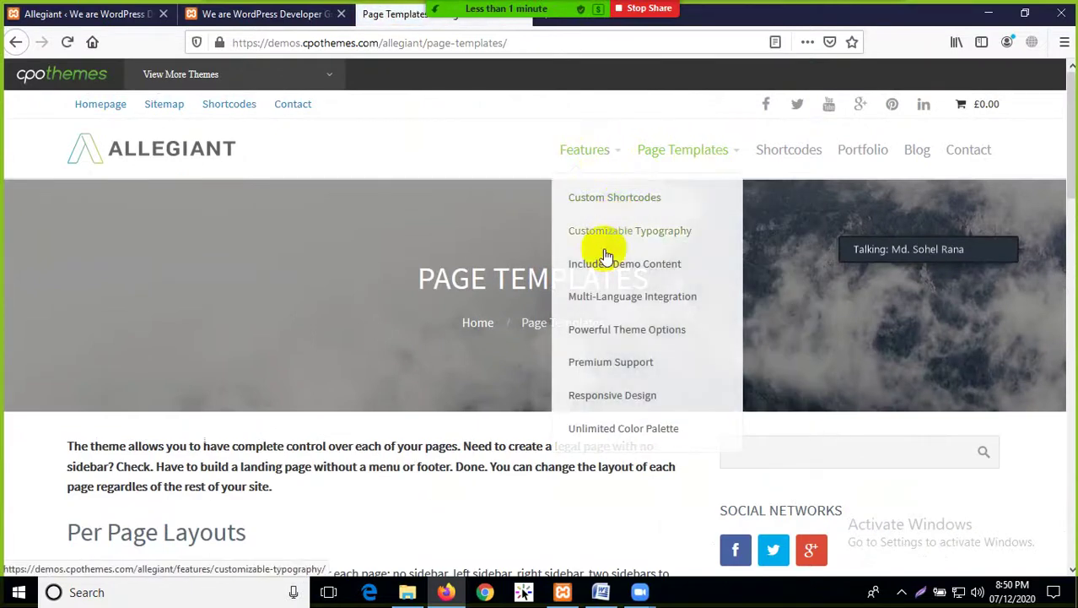
{"action": "left_click", "coordinate": [415, 318]}
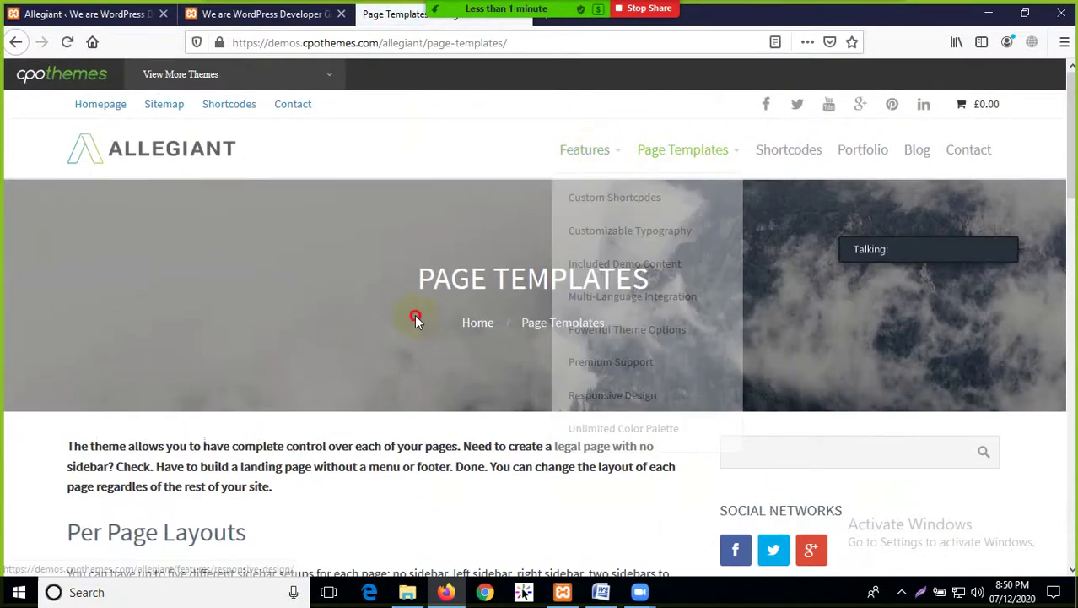
Return to the demo homepage, cycle the slider, and scroll to Our Featured Products
{"action": "left_click", "coordinate": [168, 152]}
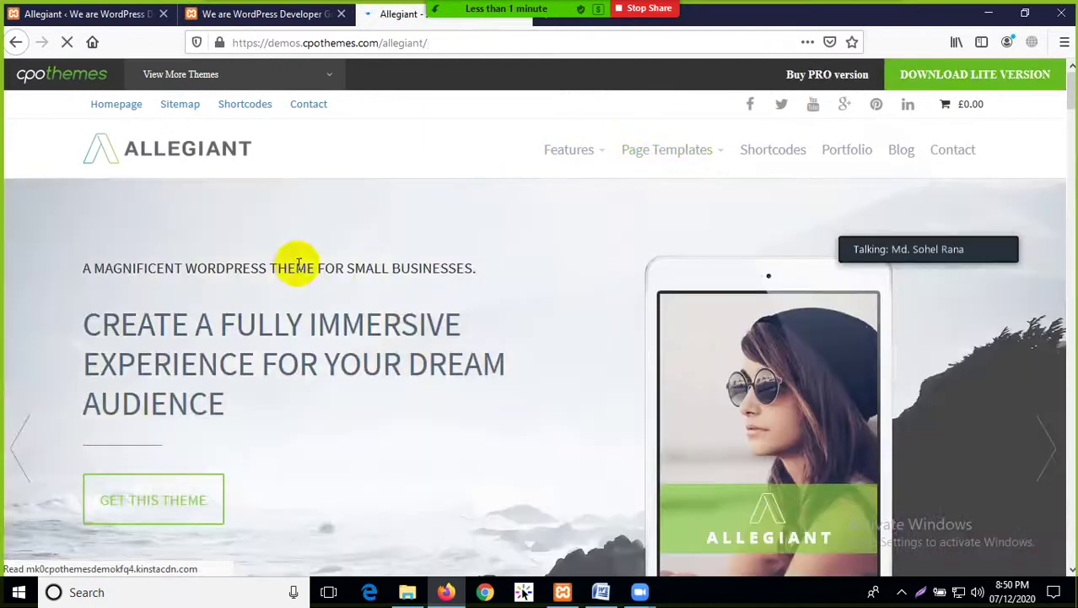
{"action": "scroll", "coordinate": [384, 289], "scroll_direction": "down", "scroll_amount": 3}
{"action": "scroll", "coordinate": [578, 312], "scroll_direction": "up", "scroll_amount": 3}
{"action": "left_click", "coordinate": [1045, 450]}
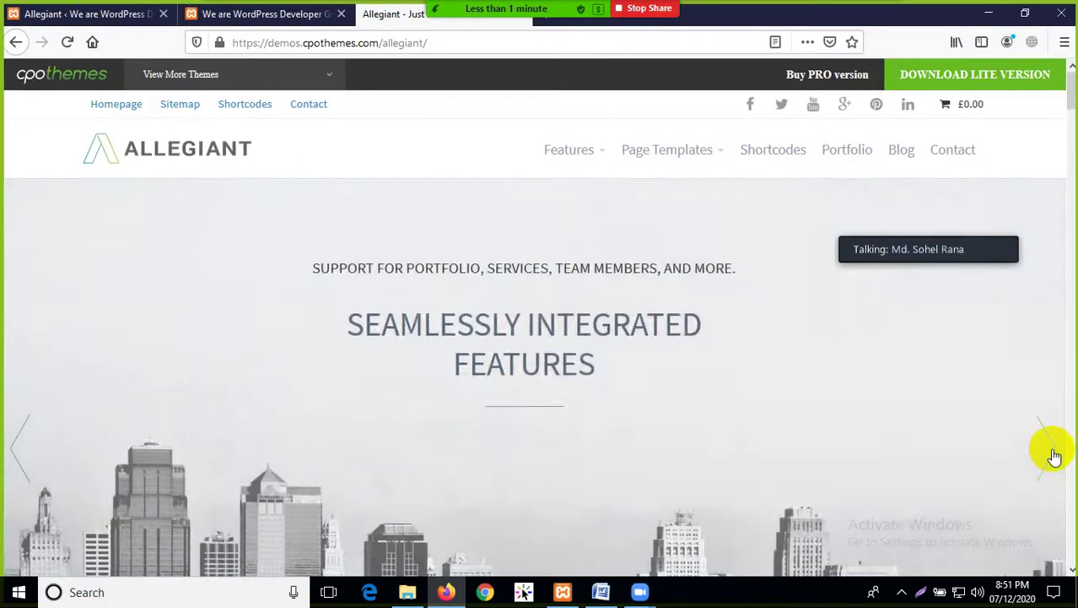
{"action": "left_click", "coordinate": [1047, 447]}
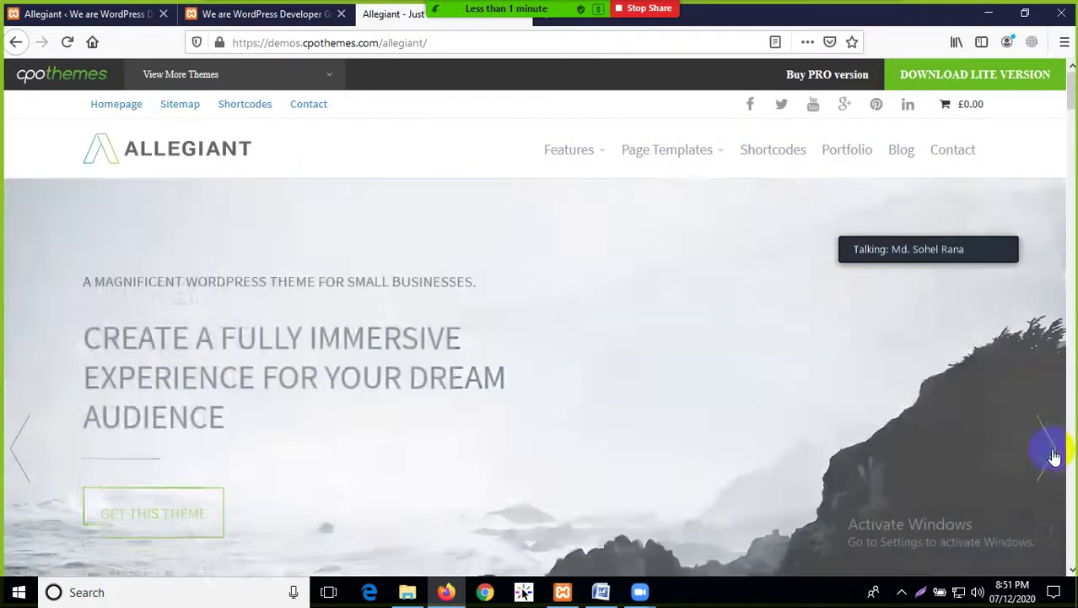
{"action": "scroll", "coordinate": [580, 325], "scroll_direction": "down", "scroll_amount": 5}
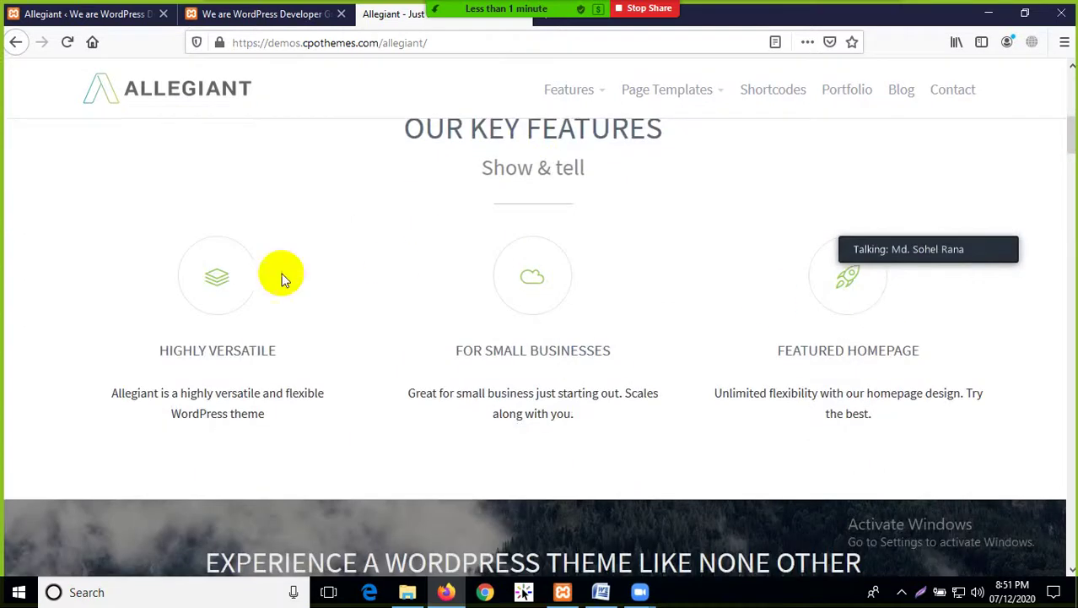
{"action": "scroll", "coordinate": [397, 337], "scroll_direction": "down", "scroll_amount": 8}
{"action": "scroll", "coordinate": [498, 327], "scroll_direction": "down", "scroll_amount": 10}
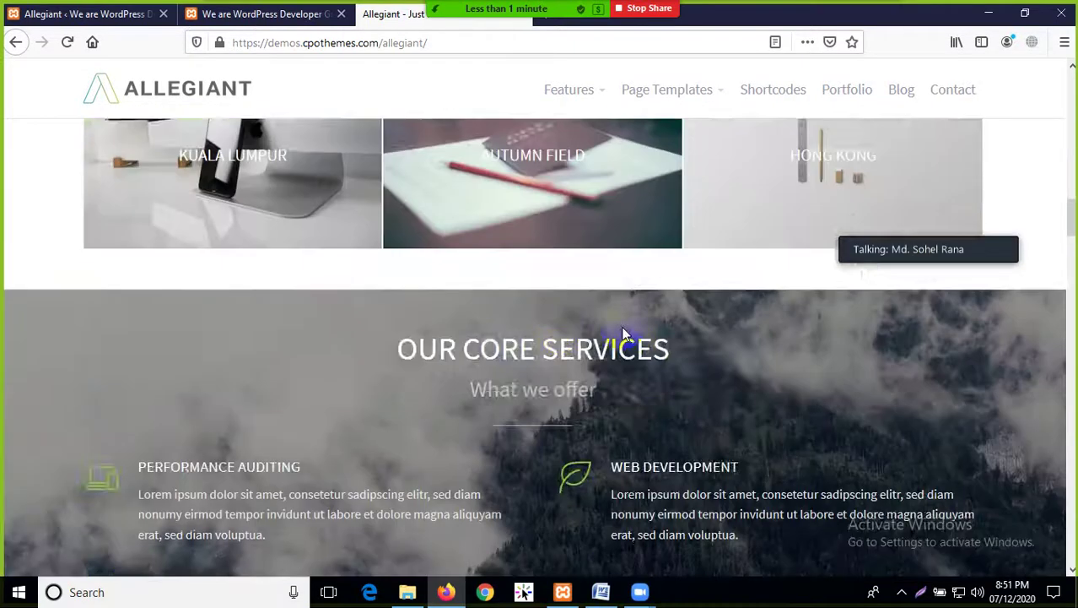
{"action": "scroll", "coordinate": [418, 319], "scroll_direction": "down", "scroll_amount": 10}
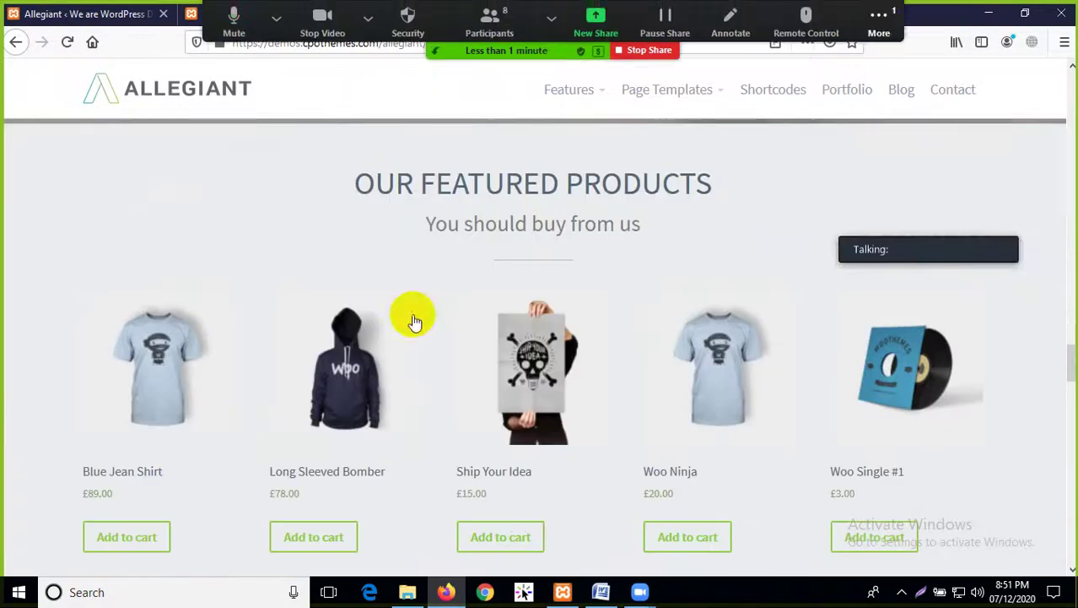
{"action": "left_click", "coordinate": [882, 42]}
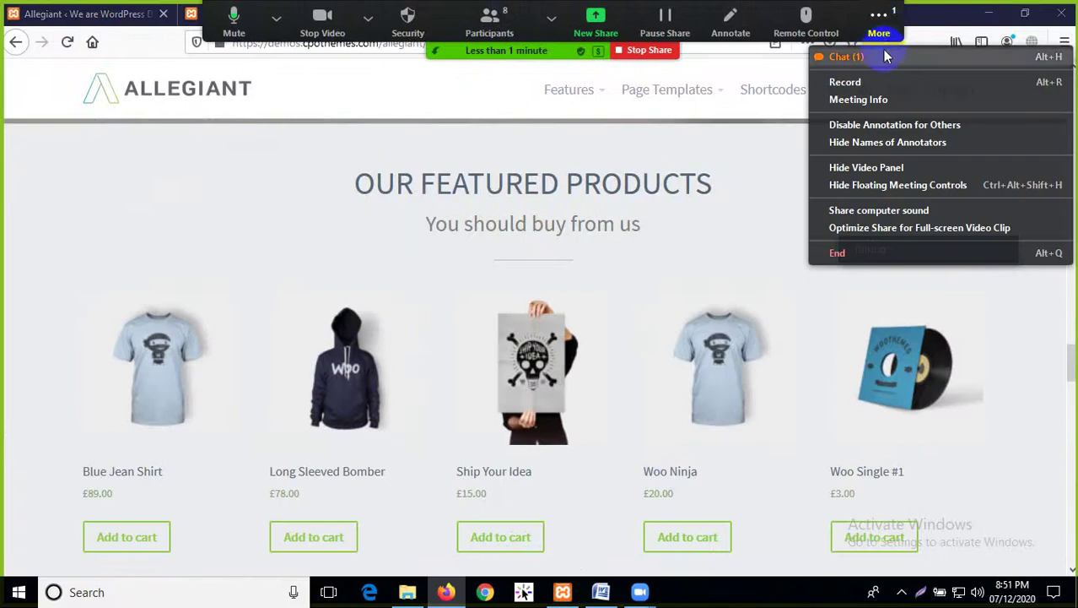
Open the meeting chat and switch back to the Allegiant welcome page in WordPress
{"action": "left_click", "coordinate": [883, 56]}
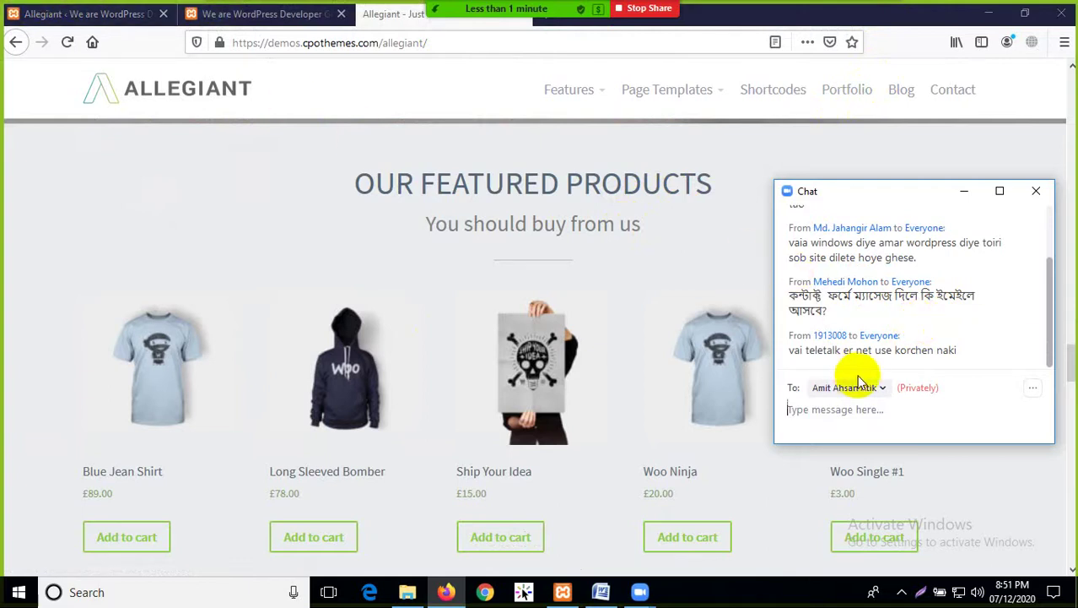
{"action": "mouse_move", "coordinate": [510, 8]}
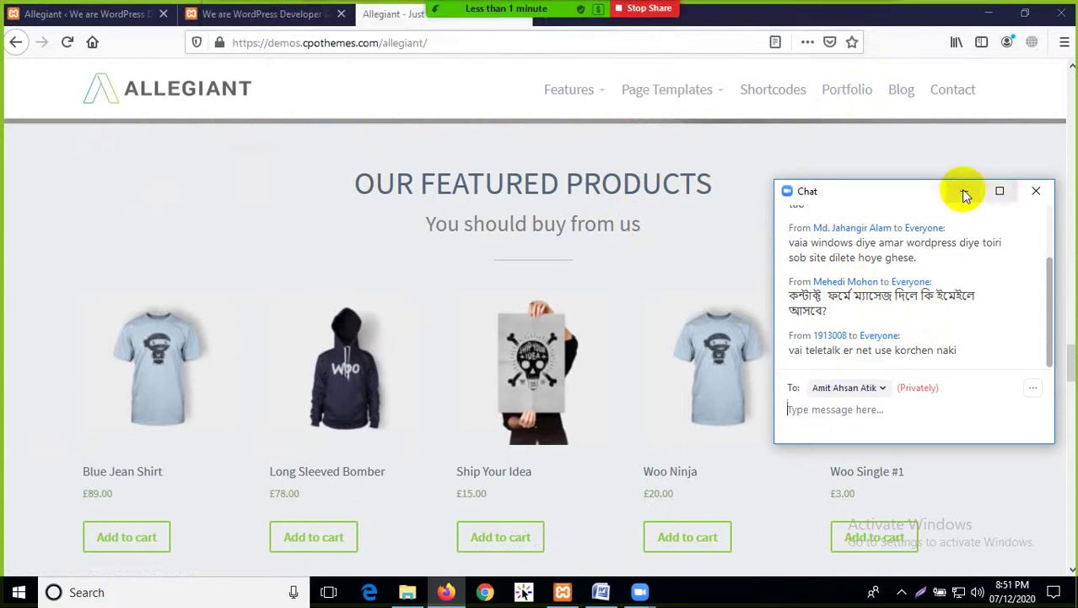
{"action": "left_click", "coordinate": [93, 13]}
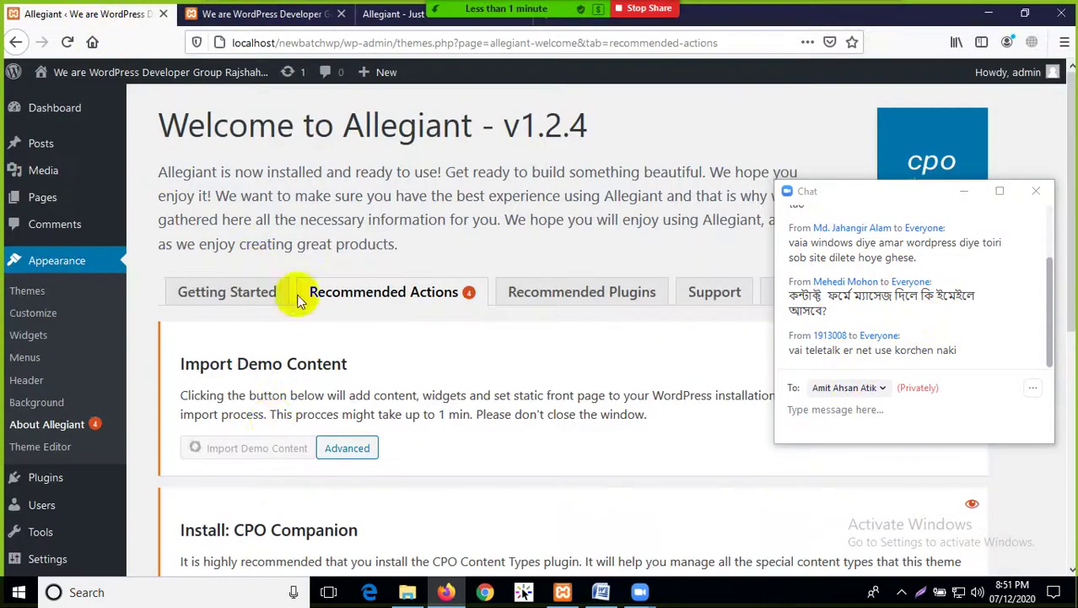
Cancel choosing a new share, stop sharing the screen, and hide the meeting chat
{"action": "mouse_move", "coordinate": [591, 10]}
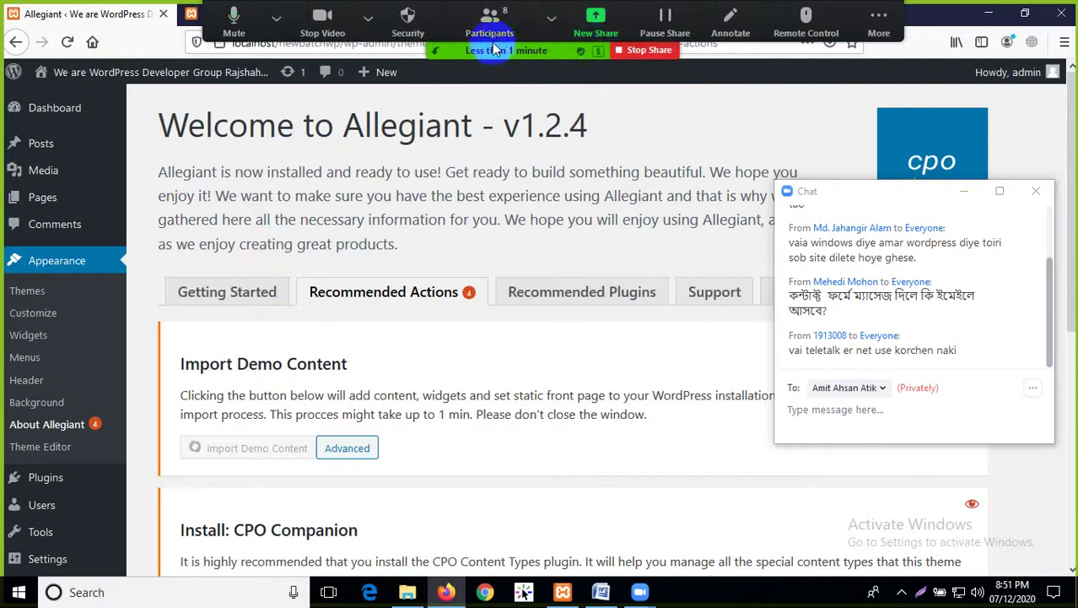
{"action": "left_click", "coordinate": [551, 18]}
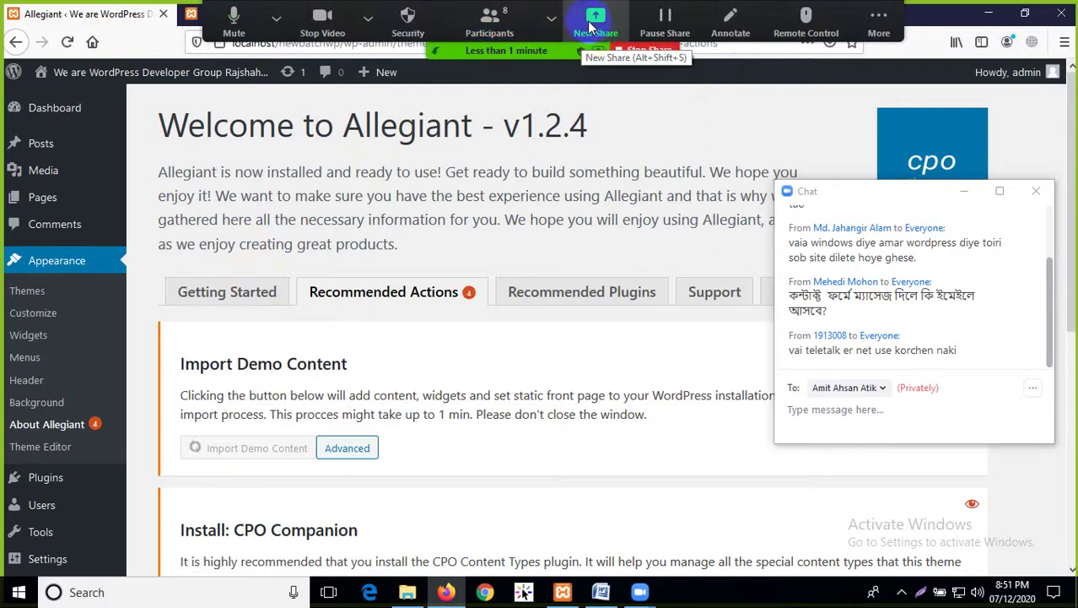
{"action": "left_click", "coordinate": [590, 27]}
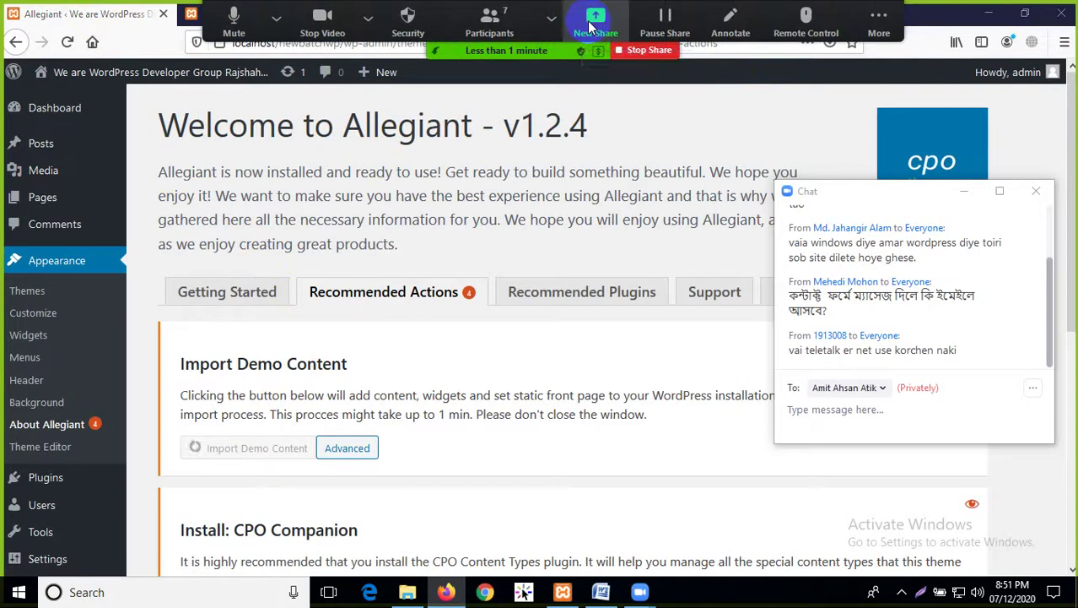
{"action": "left_click", "coordinate": [914, 61]}
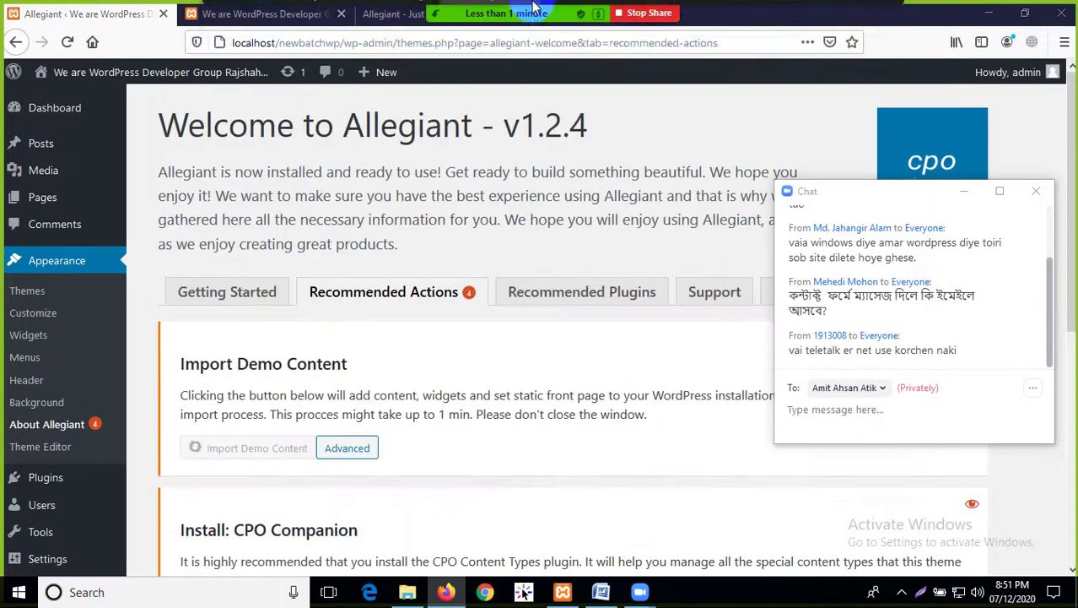
{"action": "left_click", "coordinate": [705, 40]}
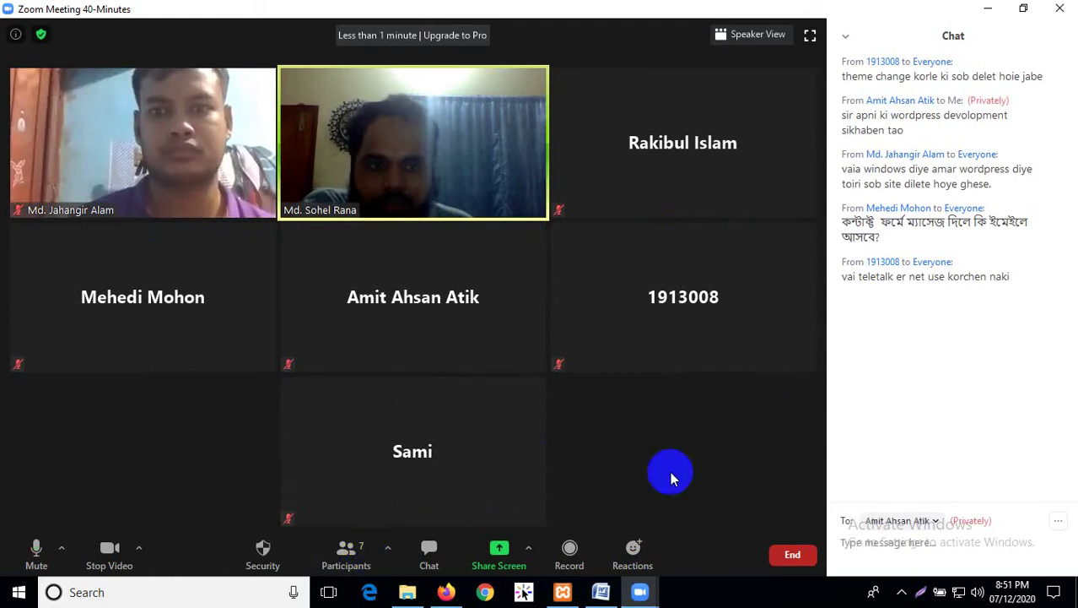
{"action": "left_click", "coordinate": [430, 555]}
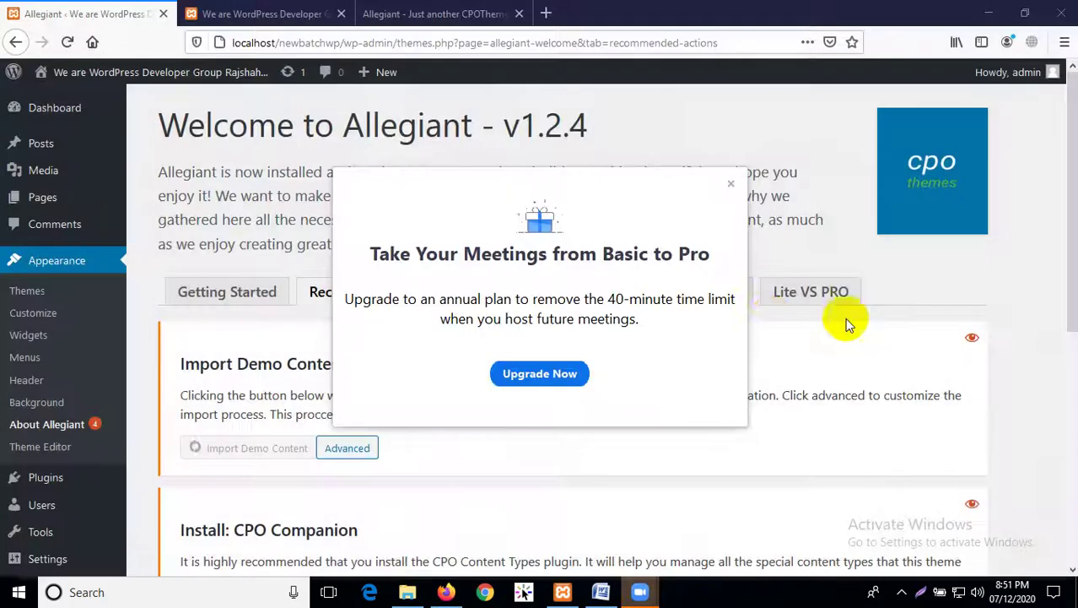
Dismiss the Zoom upgrade prompt, review the Modula and Kali Forms installs, and minimise Firefox
{"action": "left_click", "coordinate": [732, 185]}
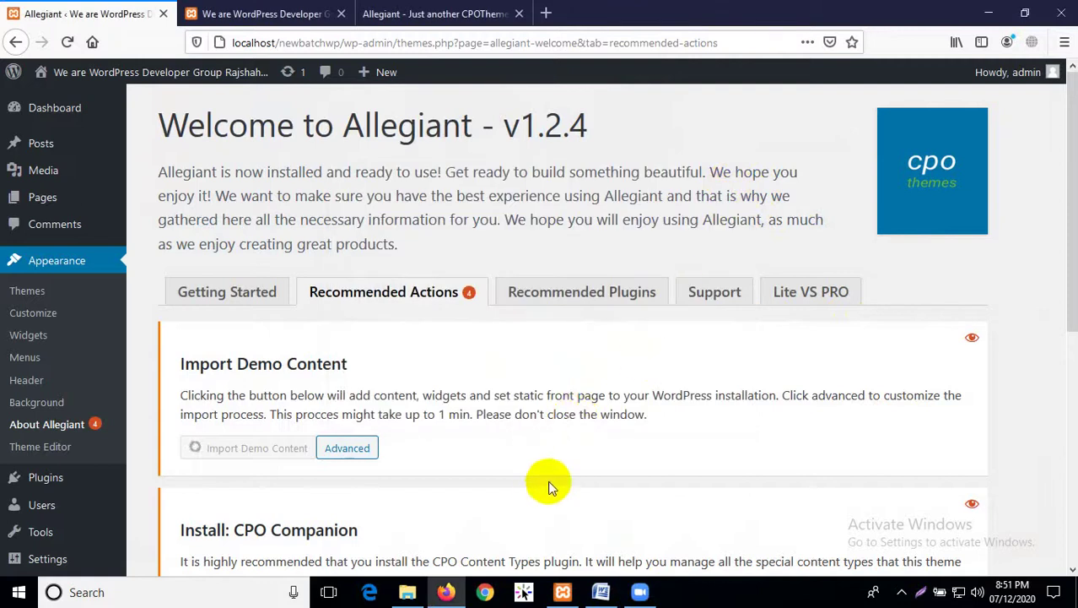
{"action": "scroll", "coordinate": [548, 487], "scroll_direction": "down", "scroll_amount": 4}
{"action": "scroll", "coordinate": [536, 477], "scroll_direction": "down", "scroll_amount": 2}
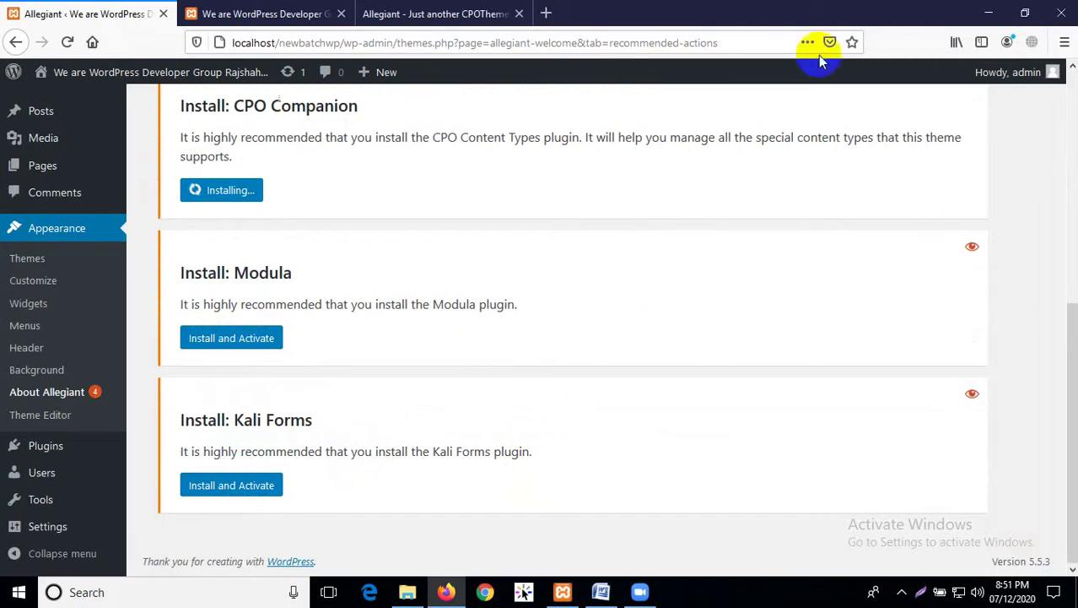
{"action": "left_click", "coordinate": [987, 10]}
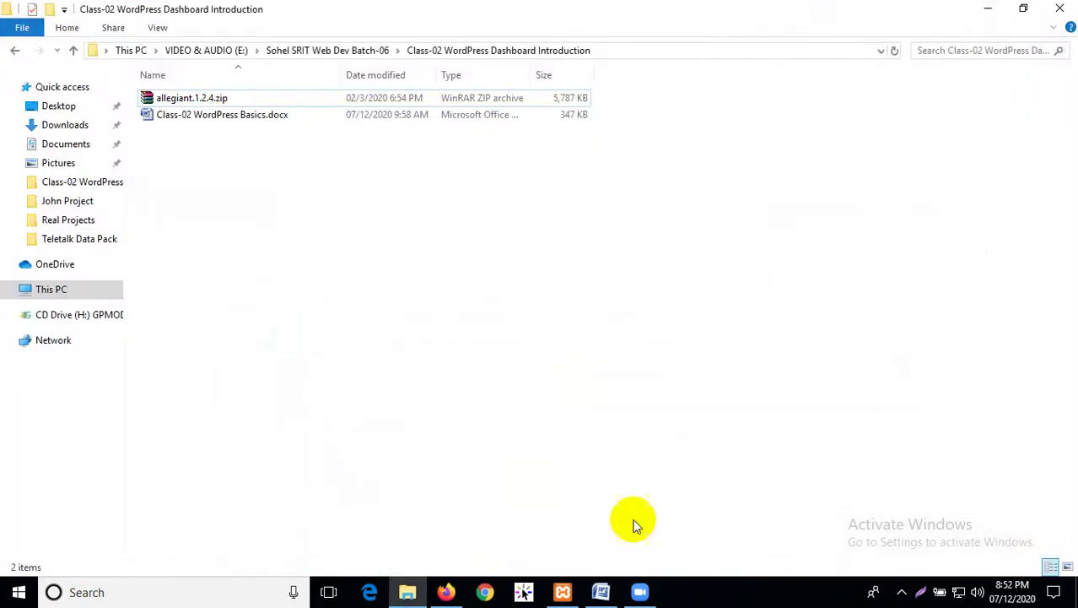
Start the personal meeting full-screen and join with computer audio
{"action": "left_click", "coordinate": [639, 591]}
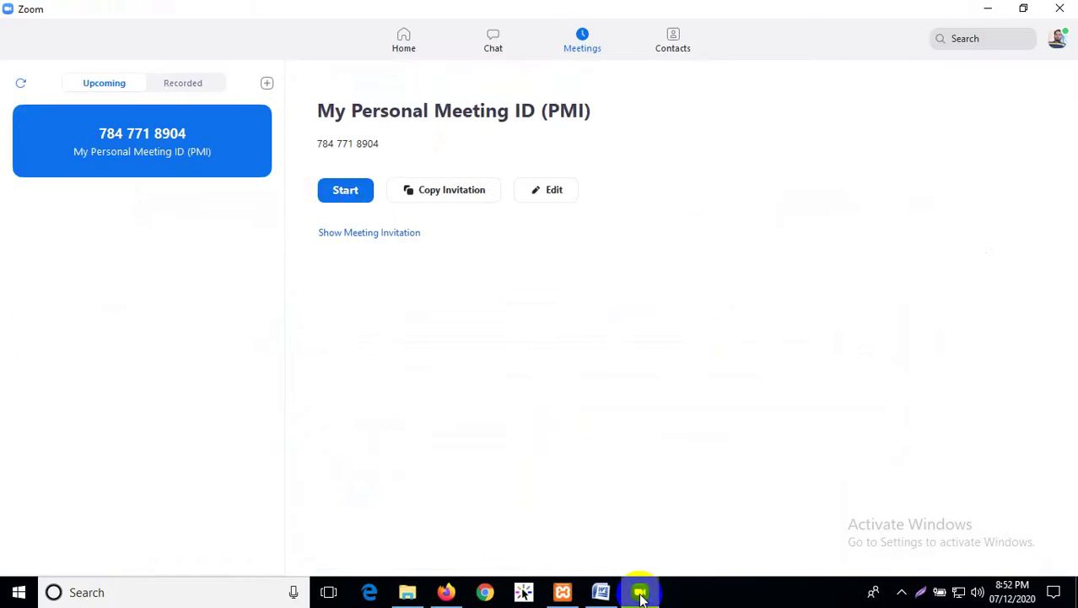
{"action": "left_click", "coordinate": [345, 193]}
{"action": "left_click", "coordinate": [383, 15]}
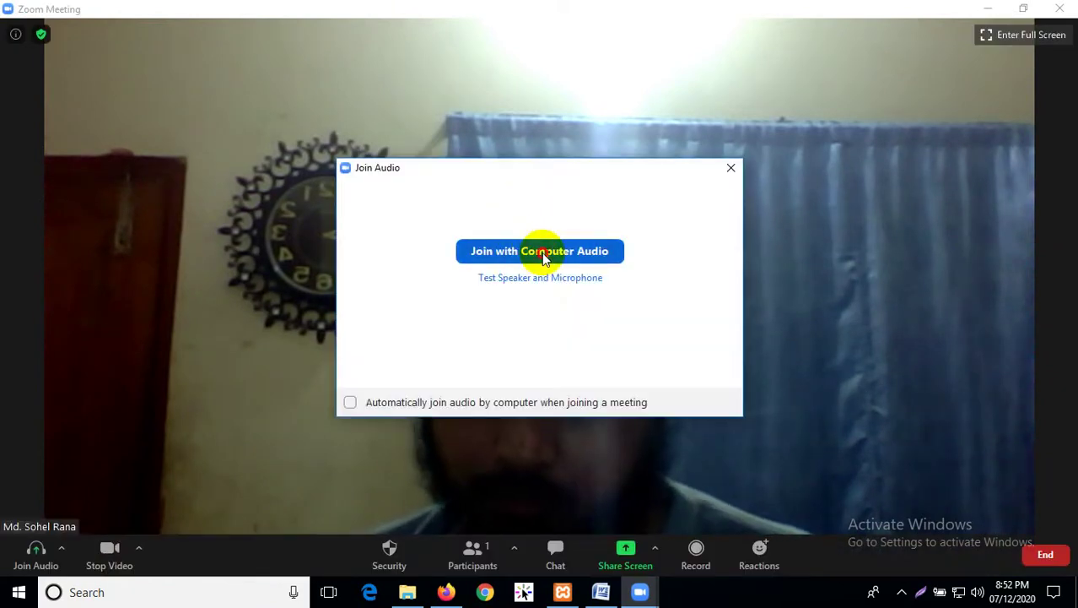
{"action": "left_click", "coordinate": [545, 254]}
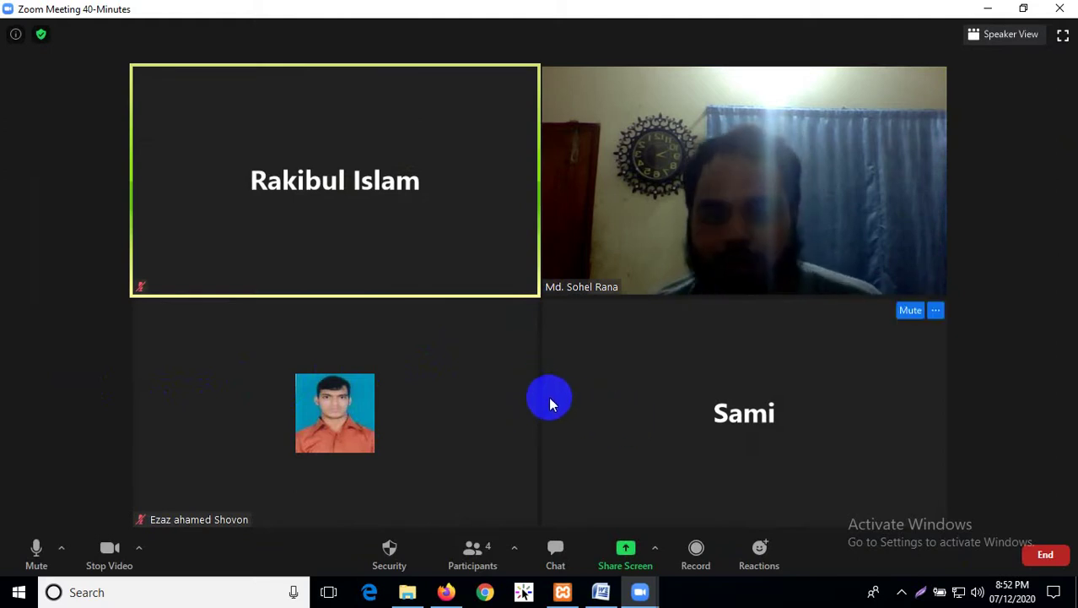
{"action": "mouse_move", "coordinate": [428, 374]}
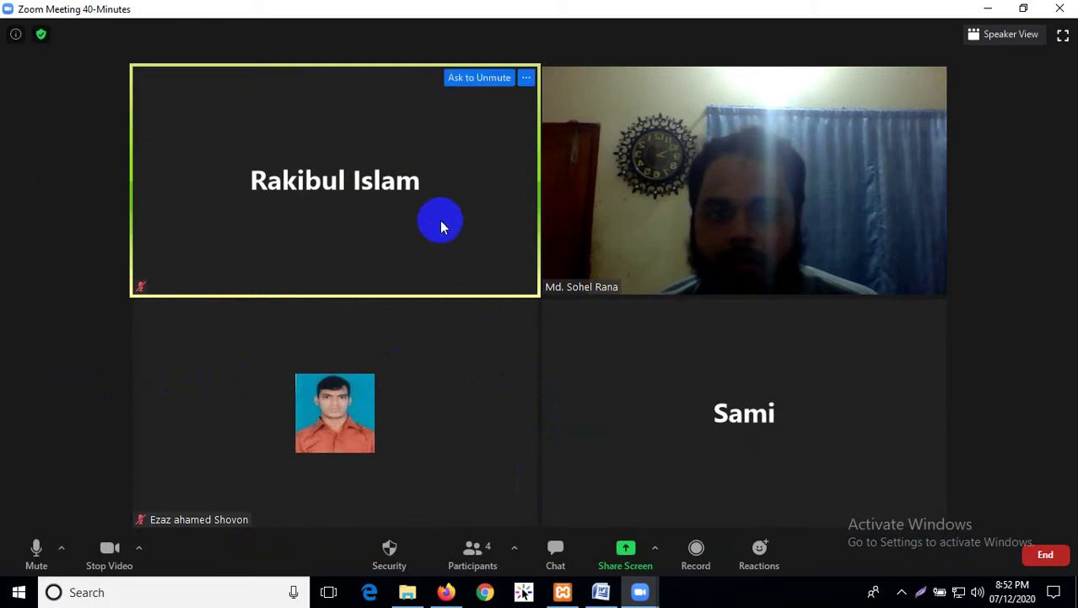
{"action": "mouse_move", "coordinate": [793, 409]}
{"action": "left_click", "coordinate": [935, 310]}
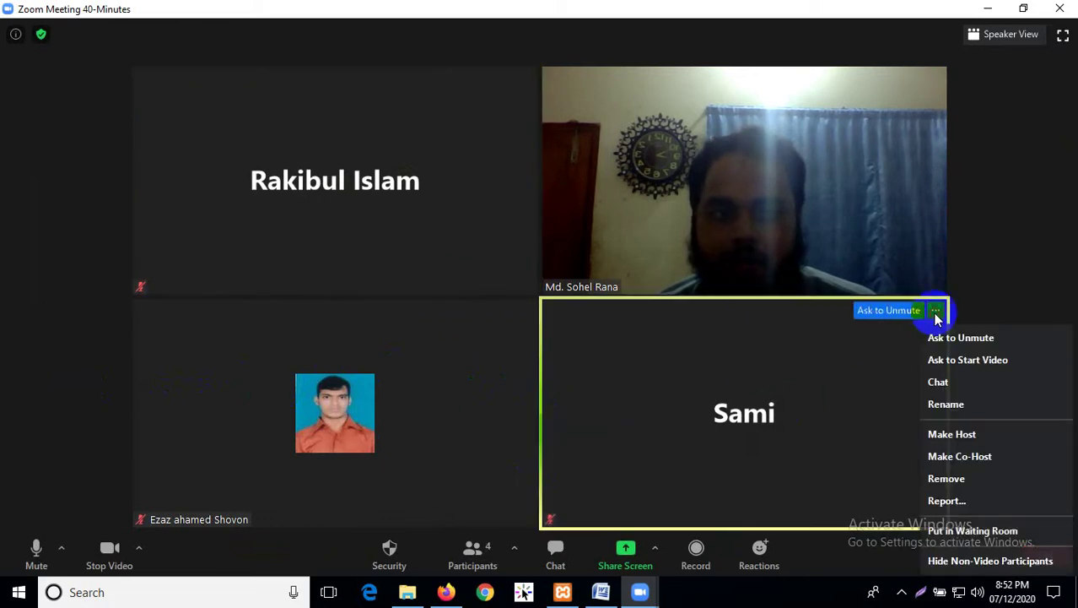
{"action": "left_click", "coordinate": [645, 356]}
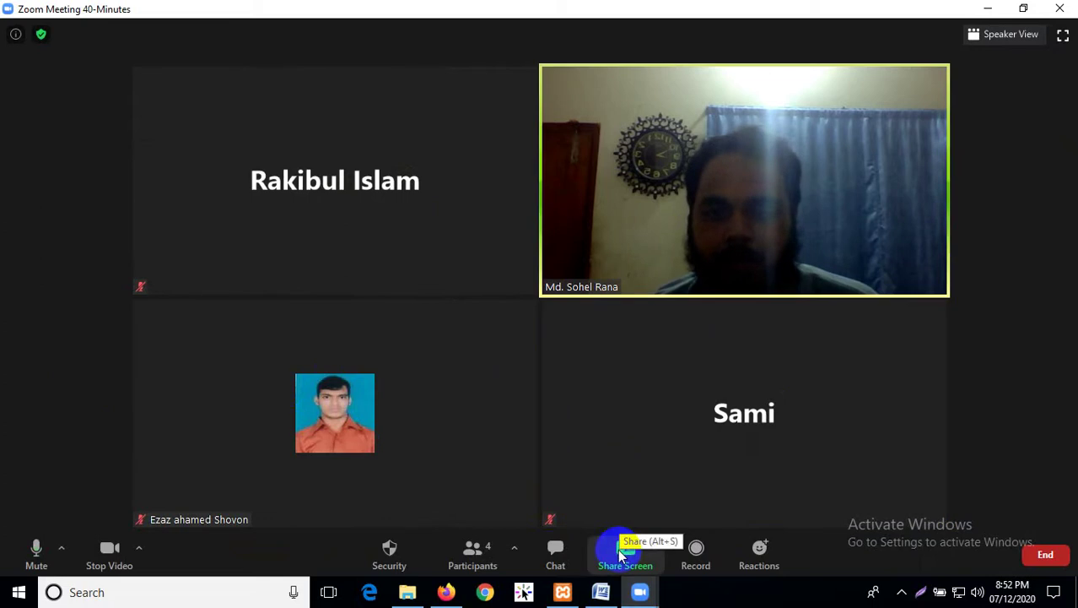
Check the plugin install on the WordPress recommended-actions page, then minimise the browser
{"action": "left_click", "coordinate": [445, 591]}
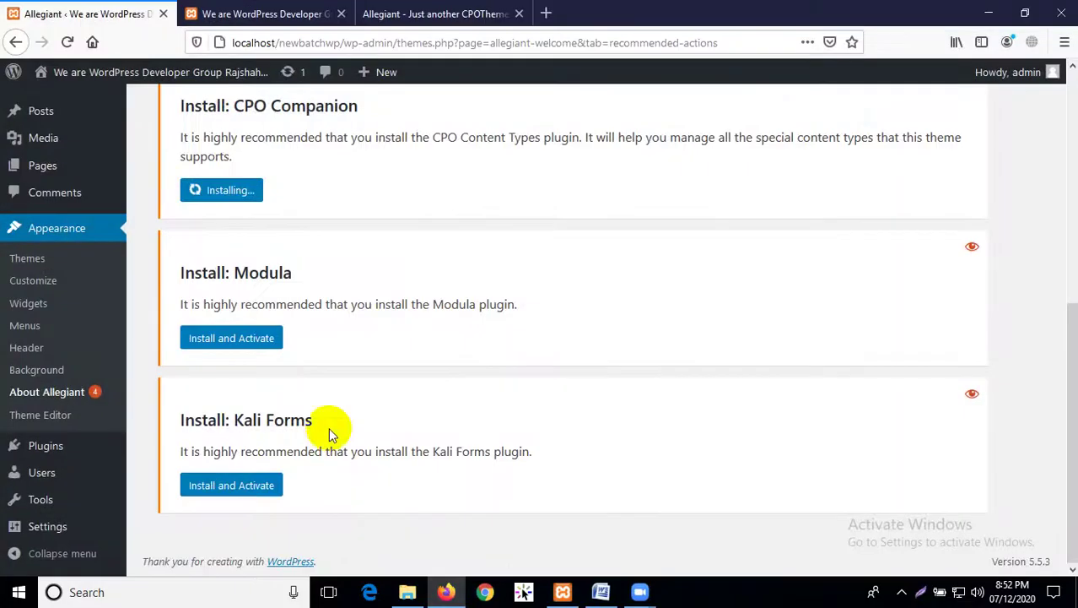
{"action": "scroll", "coordinate": [240, 210], "scroll_direction": "up", "scroll_amount": 2}
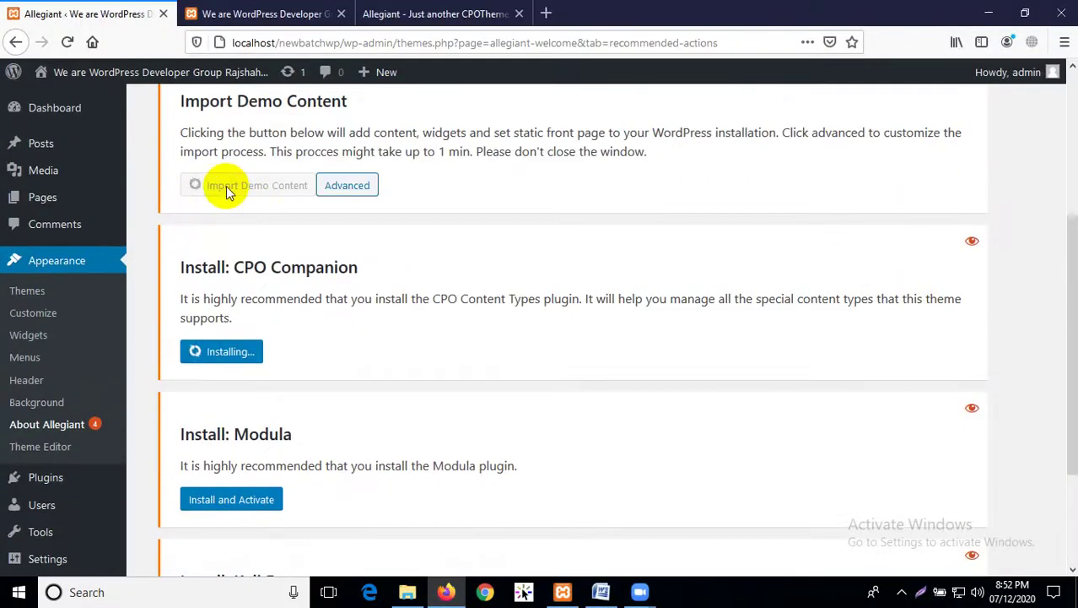
{"action": "scroll", "coordinate": [286, 253], "scroll_direction": "down", "scroll_amount": 2}
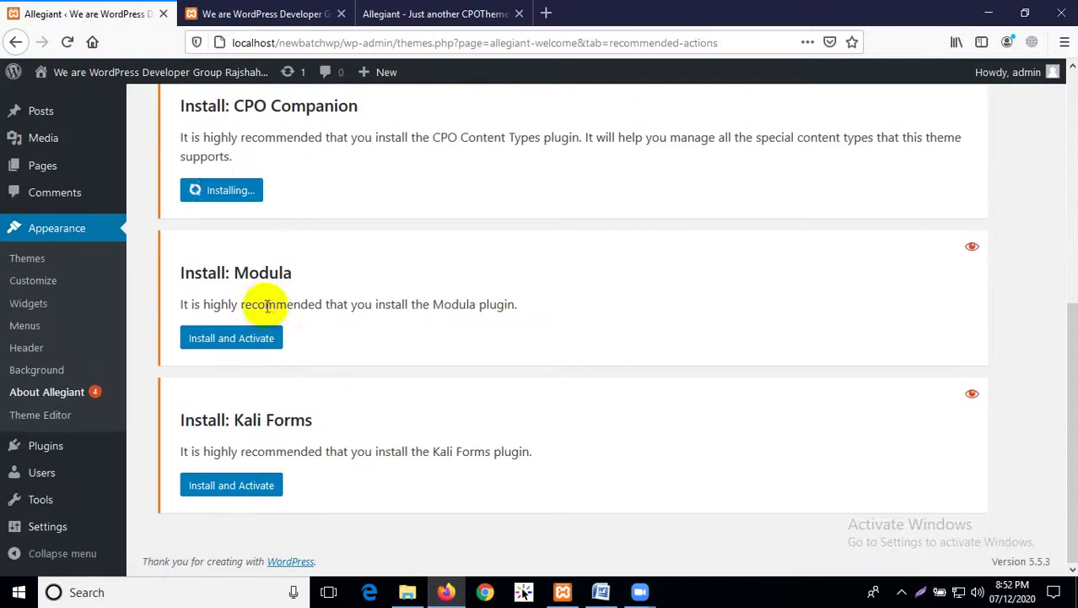
{"action": "left_click", "coordinate": [987, 14]}
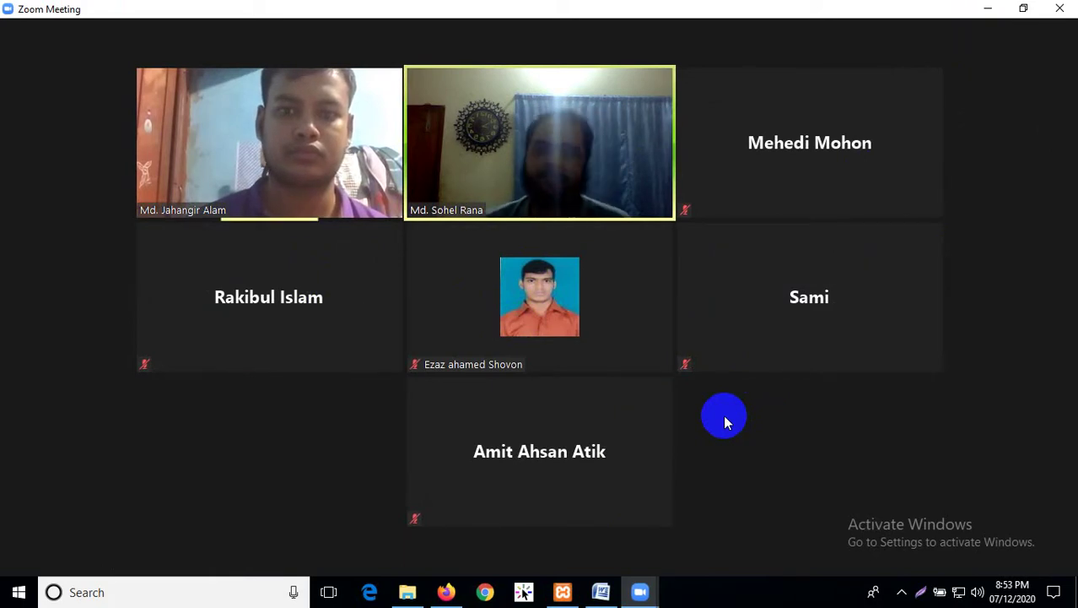
Share the entire screen in Zoom, then minimise Zoom and File Explorer to show the desktop
{"action": "mouse_move", "coordinate": [654, 337]}
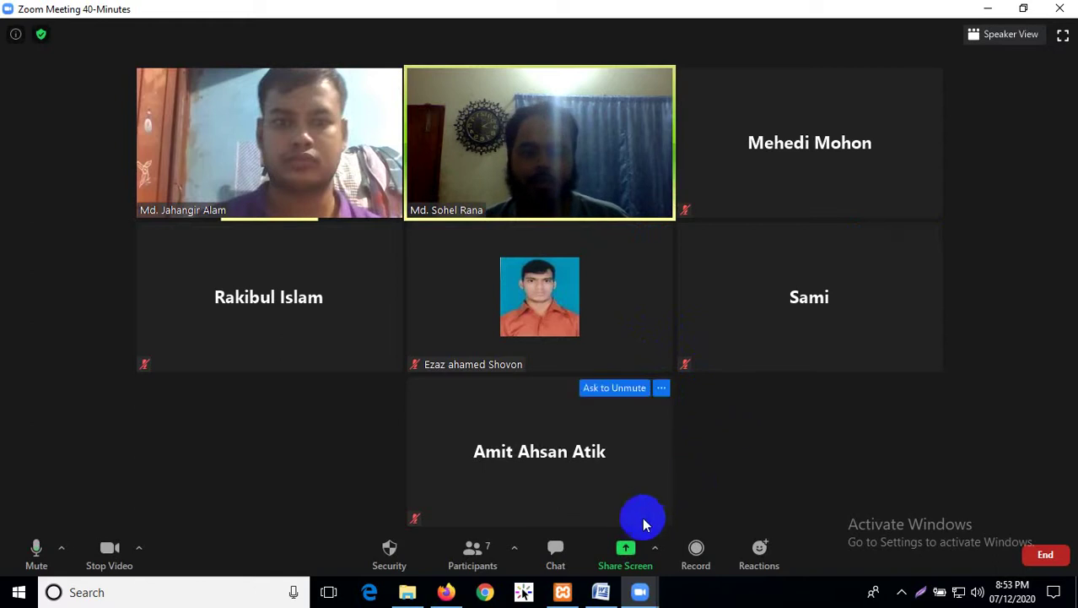
{"action": "left_click", "coordinate": [624, 558]}
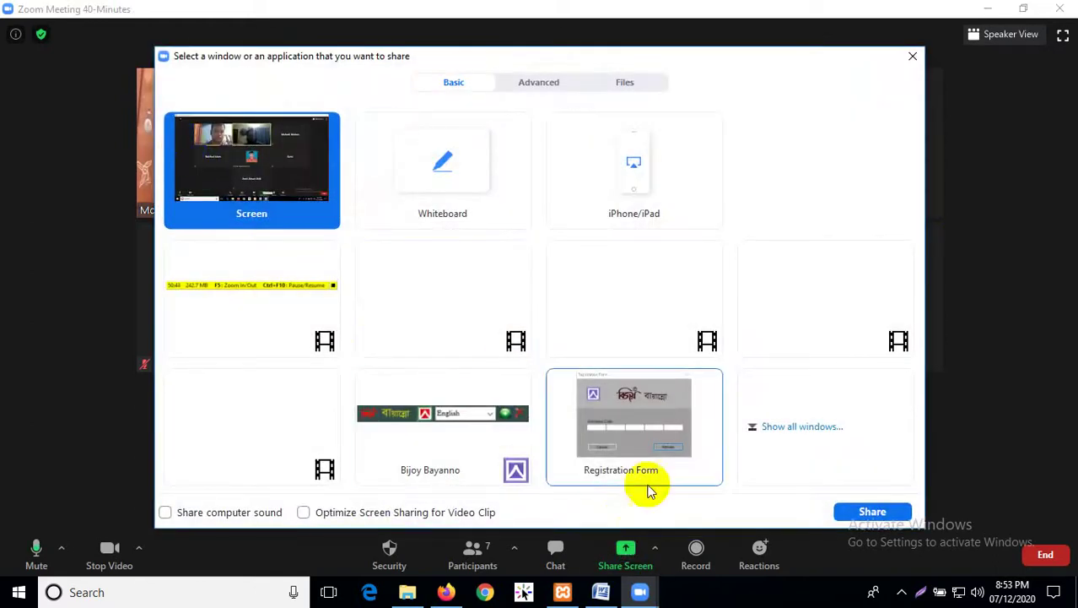
{"action": "left_click", "coordinate": [848, 512]}
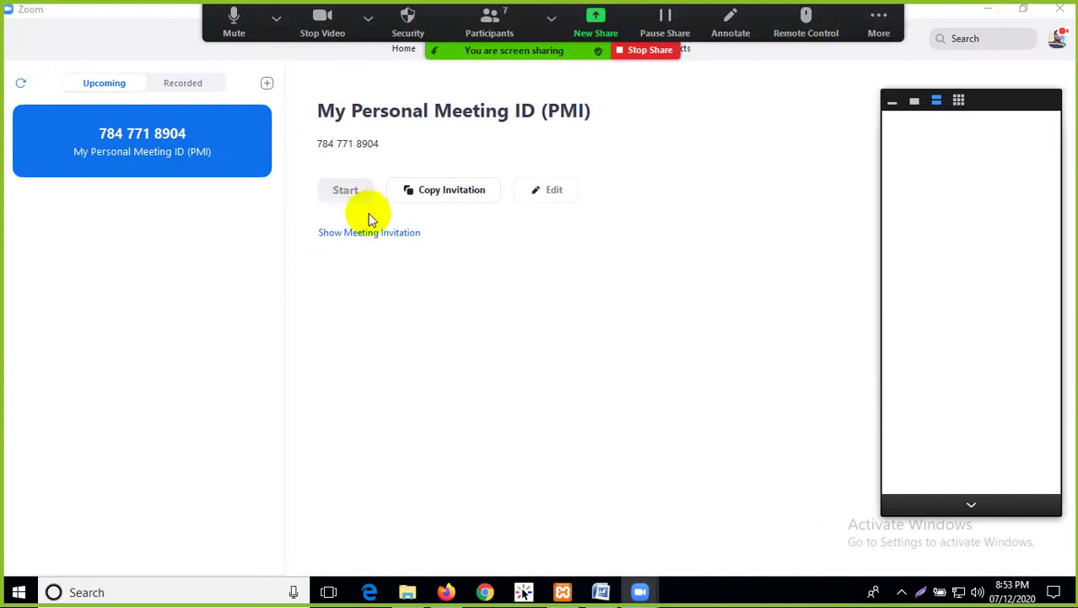
{"action": "left_click", "coordinate": [989, 11]}
{"action": "left_click", "coordinate": [989, 11]}
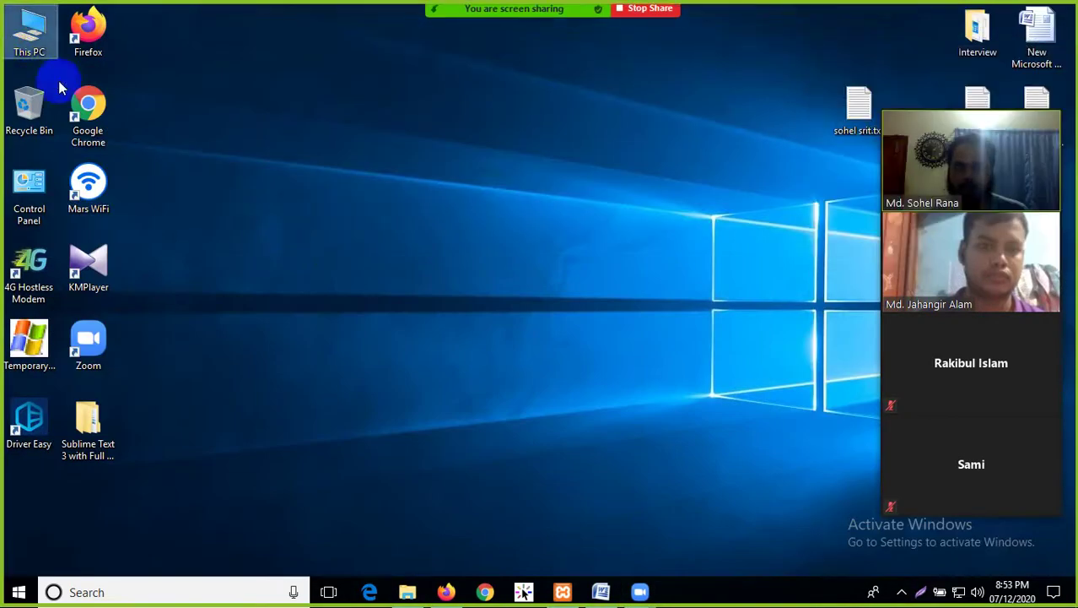
Navigate from This PC through E:, SRIT Web Design Batch-06 and Real Projects into the first student's folder
{"action": "double_click", "coordinate": [35, 27]}
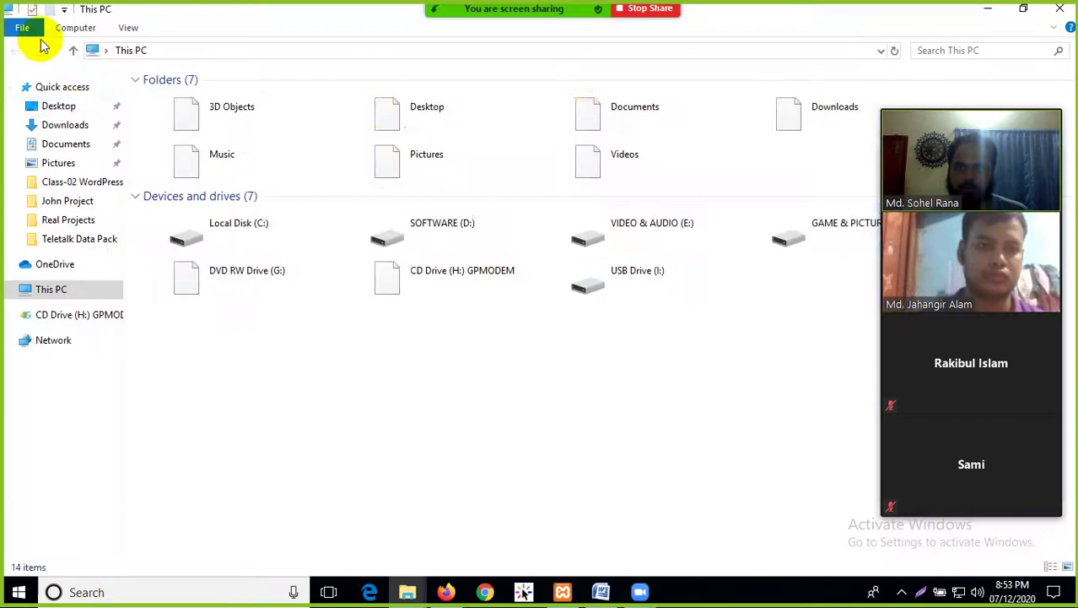
{"action": "double_click", "coordinate": [687, 235]}
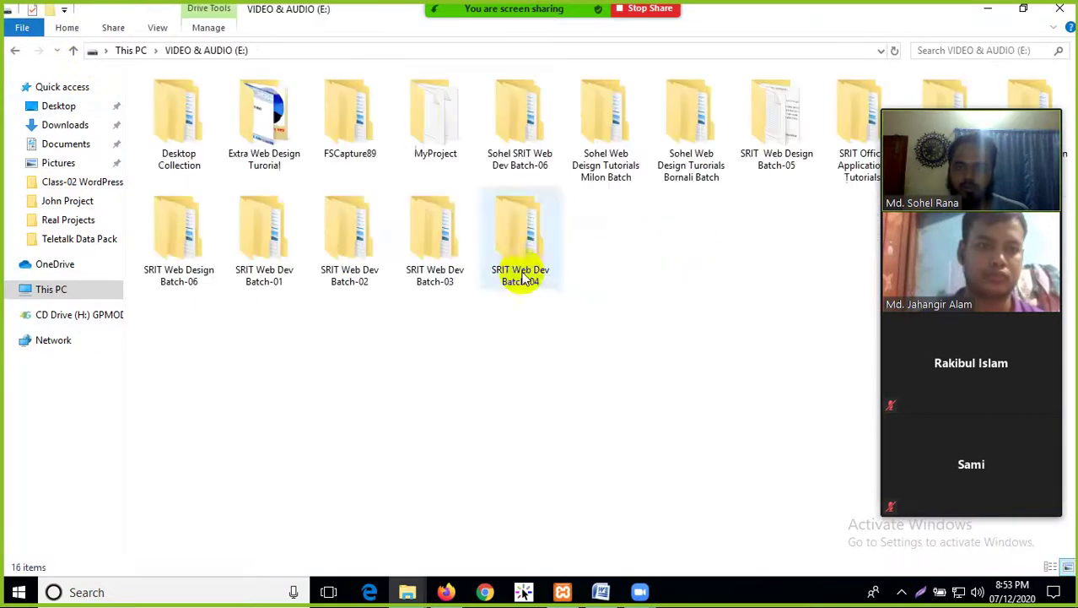
{"action": "double_click", "coordinate": [177, 239]}
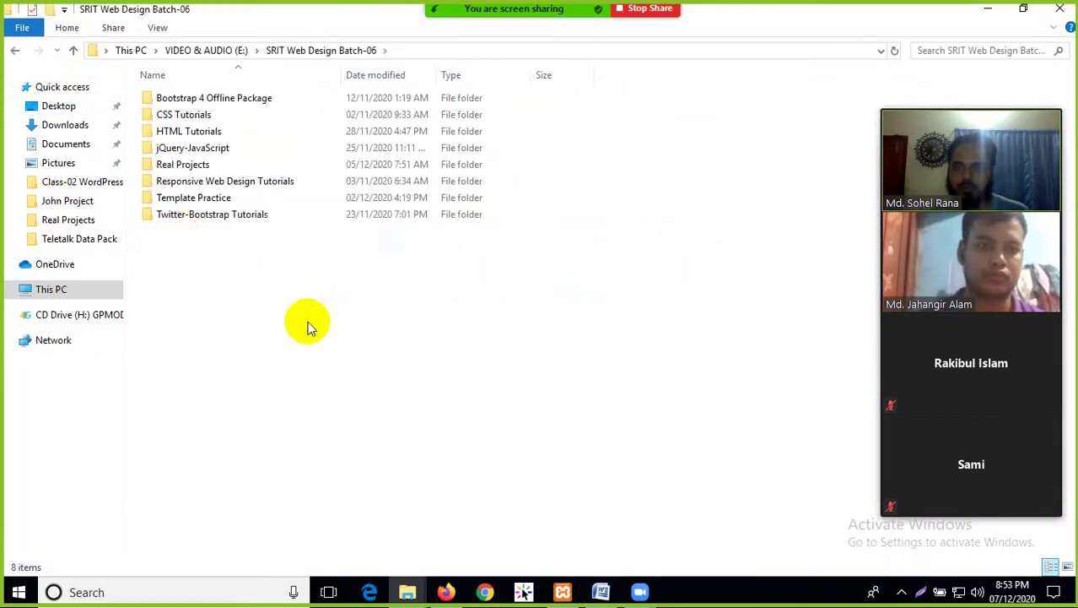
{"action": "double_click", "coordinate": [202, 165]}
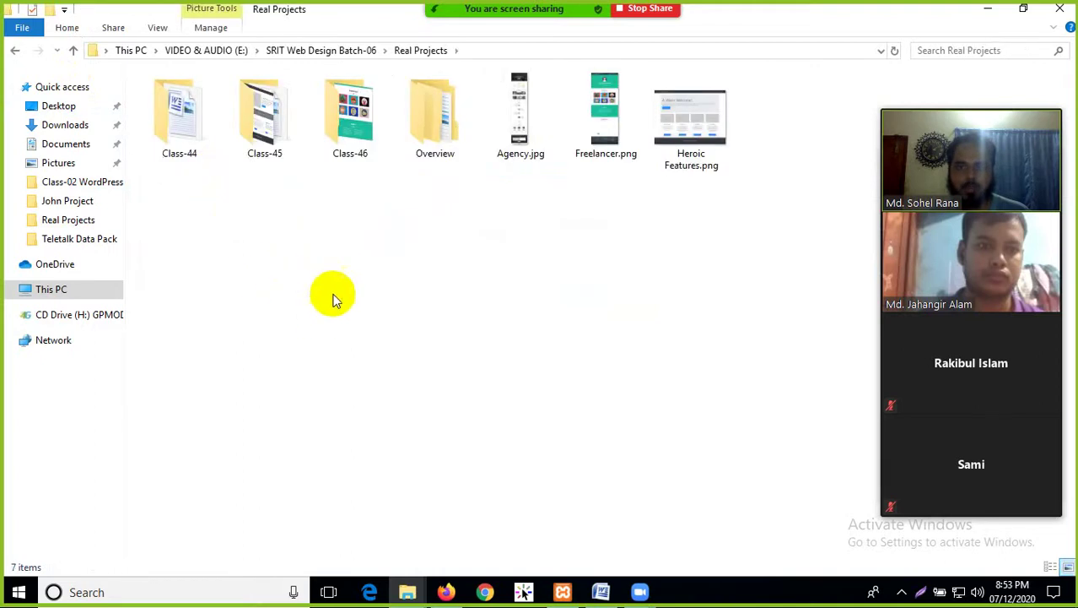
{"action": "double_click", "coordinate": [359, 131]}
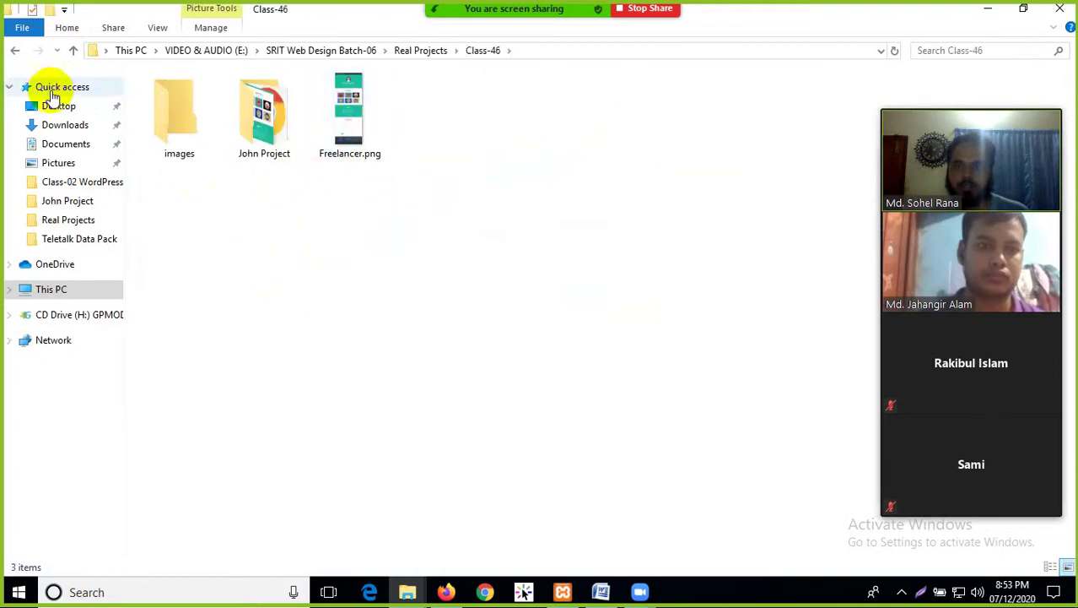
{"action": "left_click", "coordinate": [14, 50]}
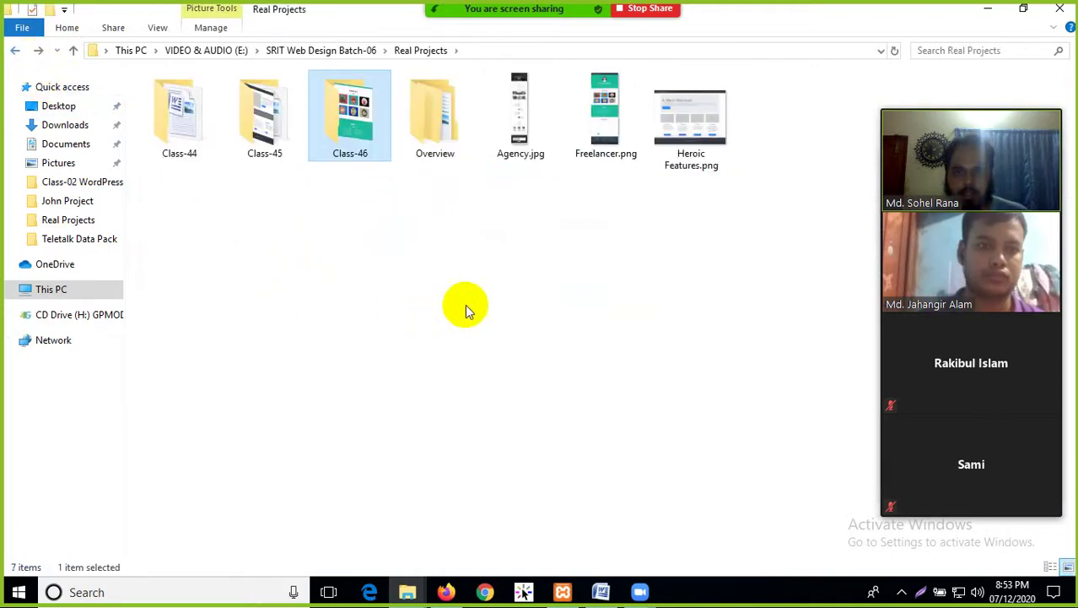
{"action": "double_click", "coordinate": [457, 140]}
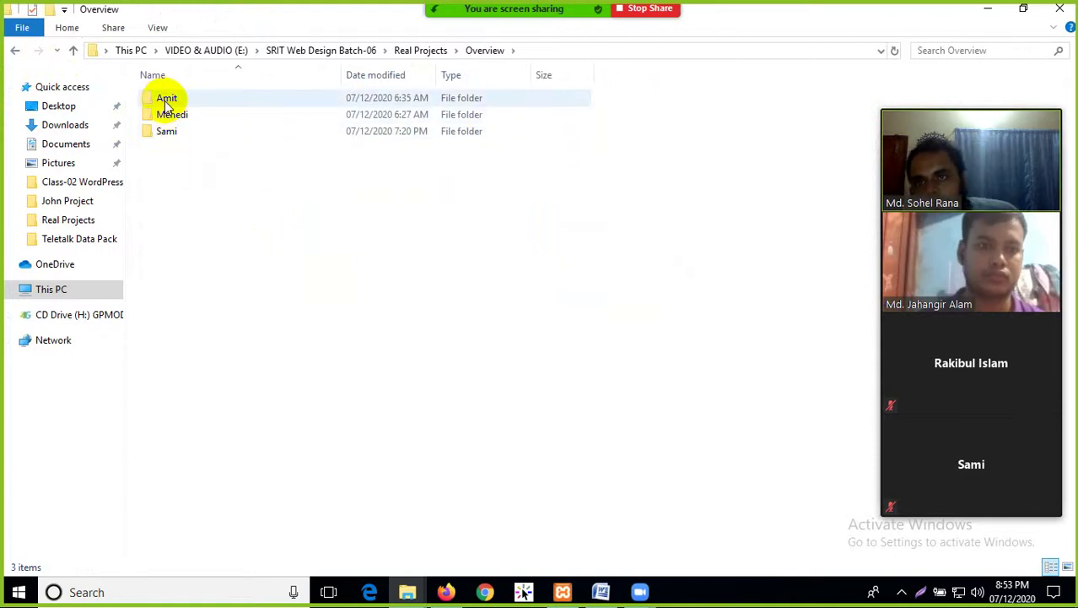
{"action": "double_click", "coordinate": [174, 96]}
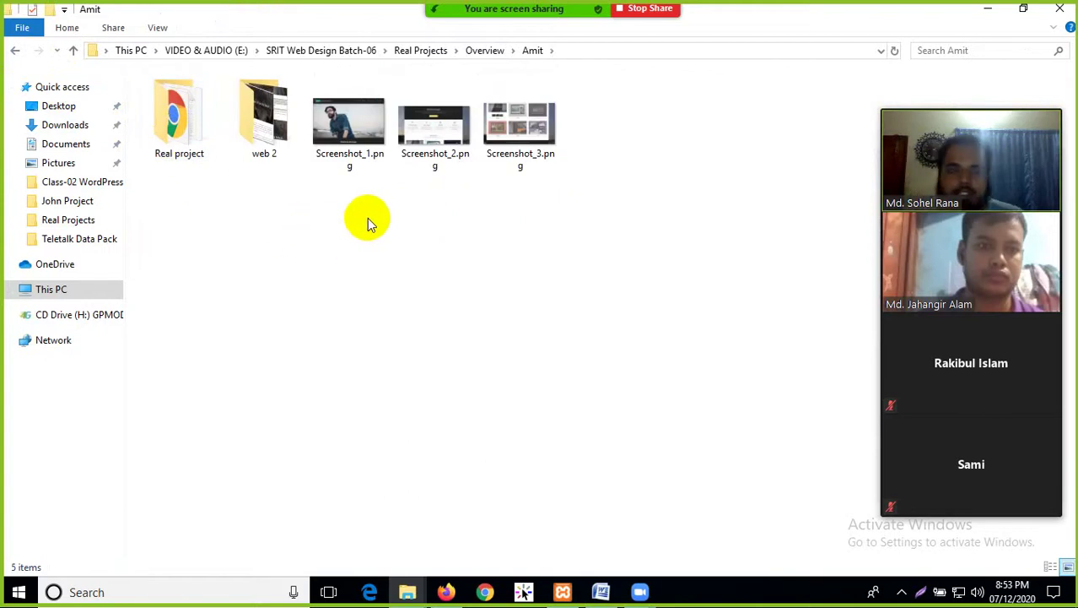
Preview Screenshot_1 to Screenshot_3, viewing Screenshot_3.png in the picture viewer
{"action": "left_click", "coordinate": [359, 140]}
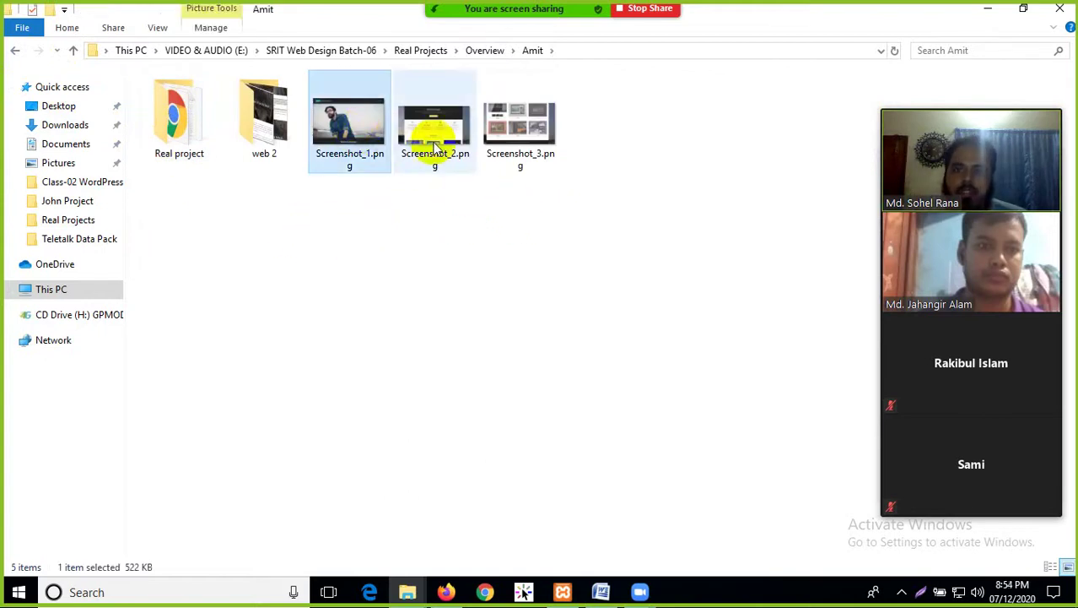
{"action": "left_click", "coordinate": [429, 142]}
{"action": "left_click", "coordinate": [525, 127]}
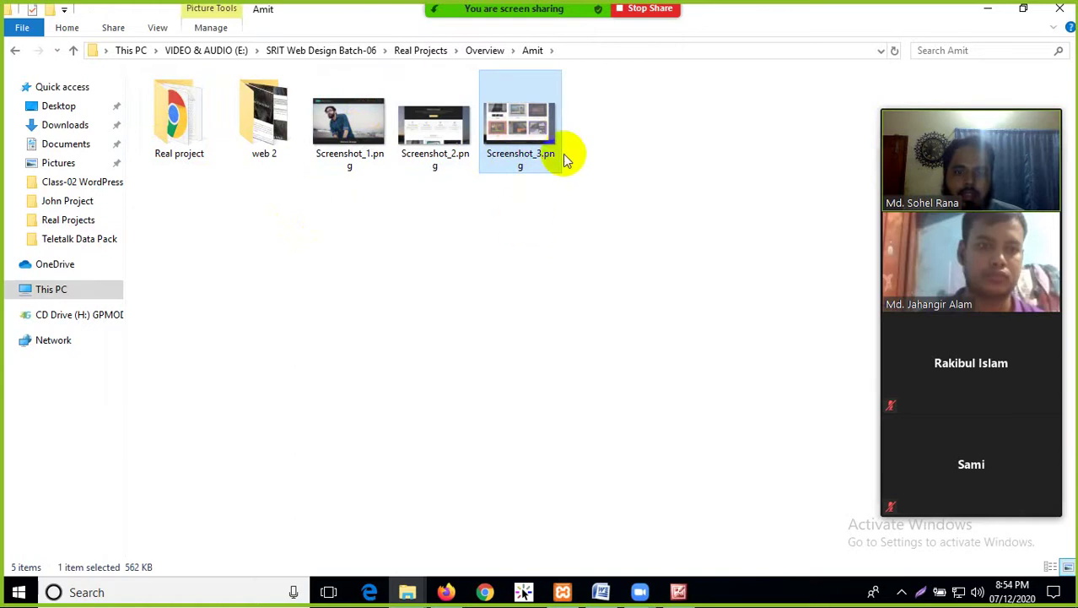
{"action": "left_click", "coordinate": [678, 591]}
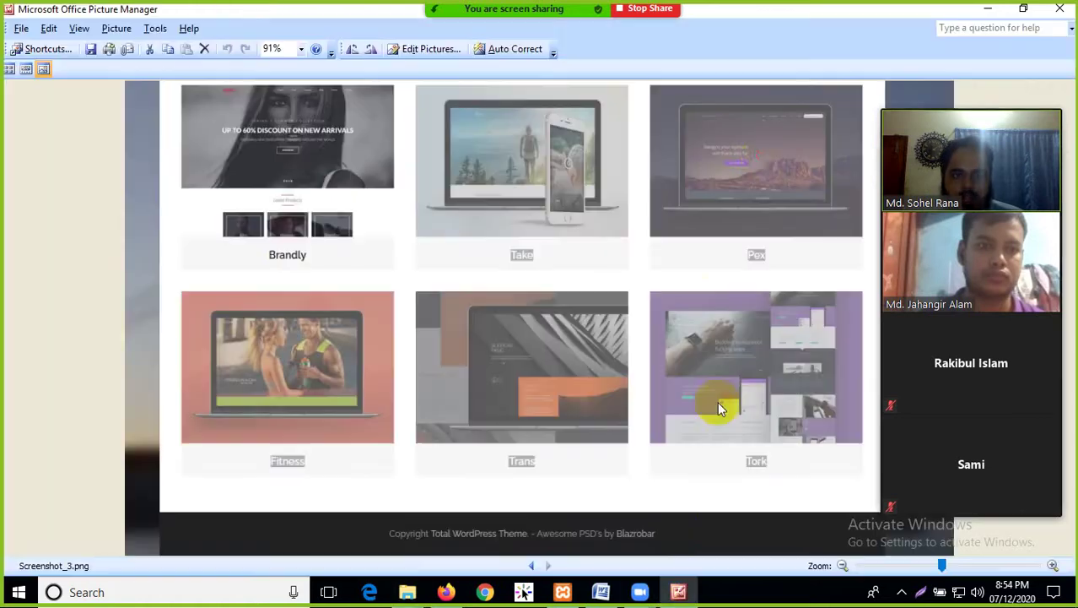
{"action": "left_click", "coordinate": [451, 281]}
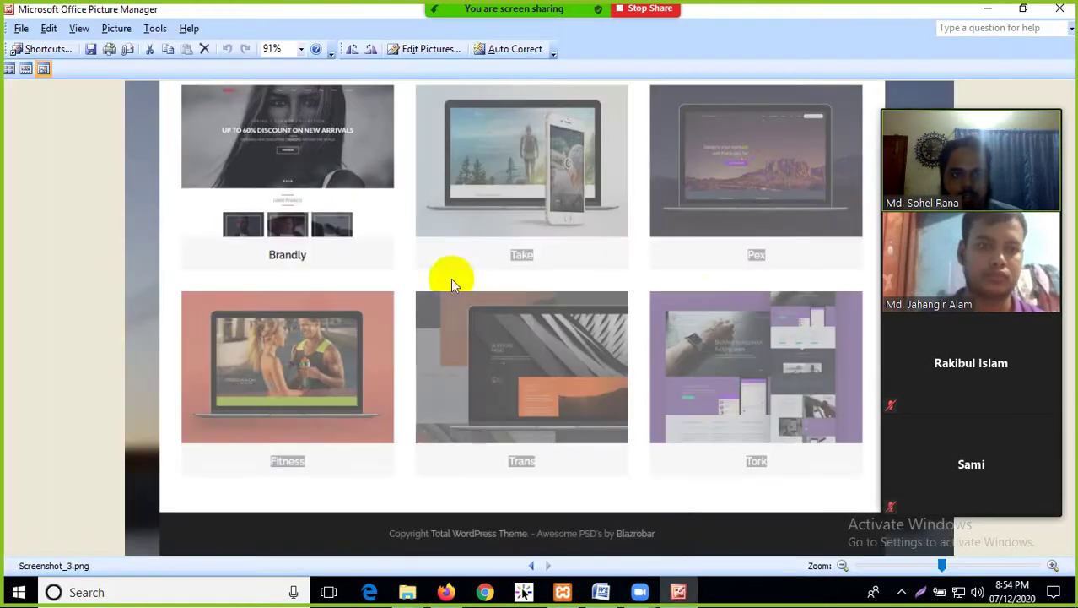
{"action": "left_click", "coordinate": [1060, 9]}
Open index.html from web 2 > web 3 > Real project in Chrome
{"action": "left_click", "coordinate": [262, 125]}
{"action": "double_click", "coordinate": [261, 125]}
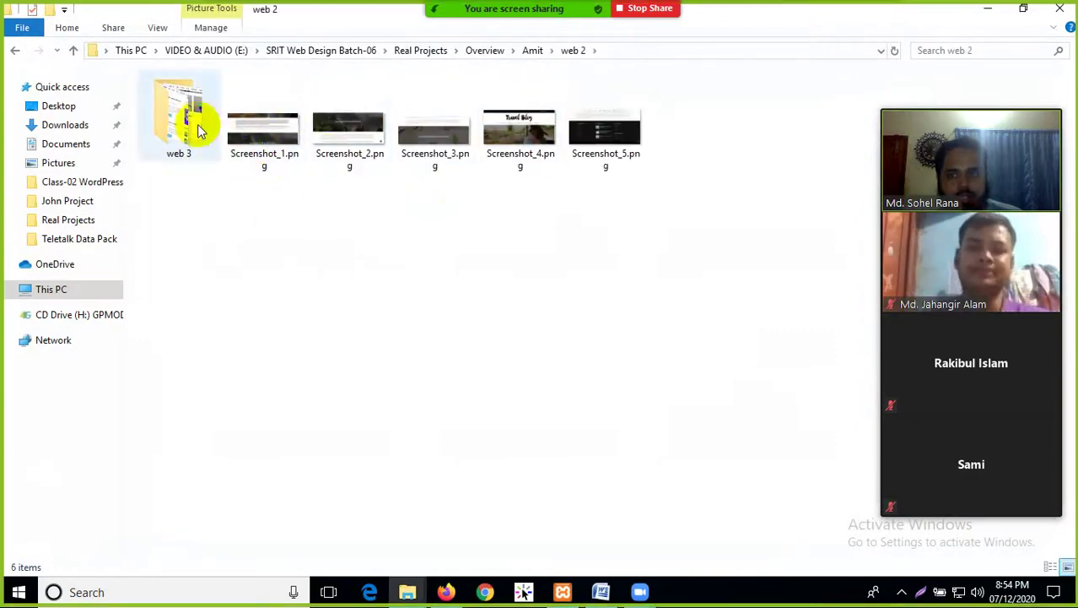
{"action": "double_click", "coordinate": [194, 122]}
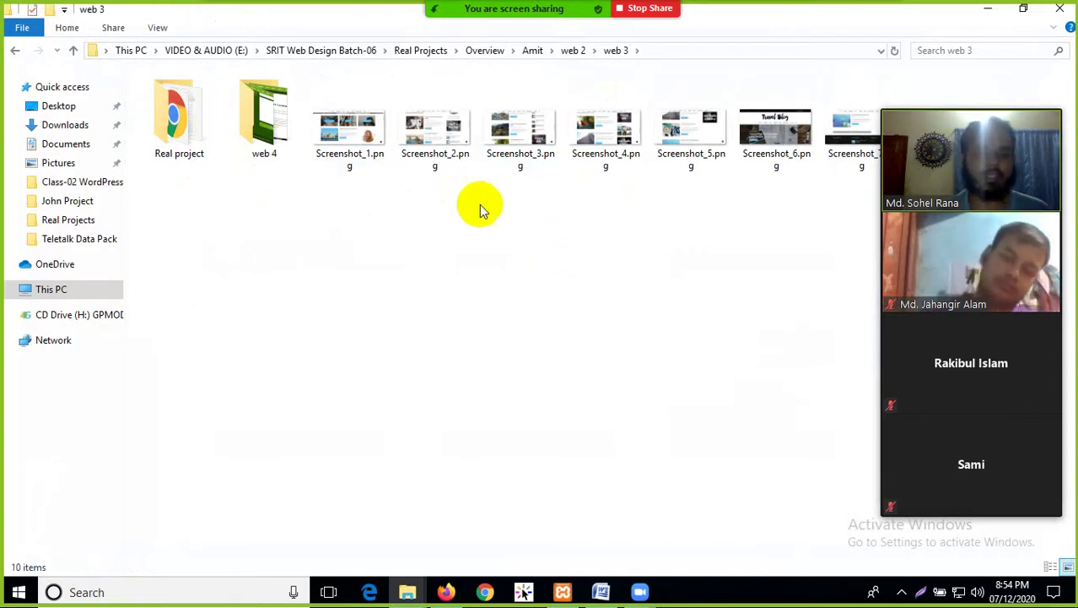
{"action": "double_click", "coordinate": [168, 130]}
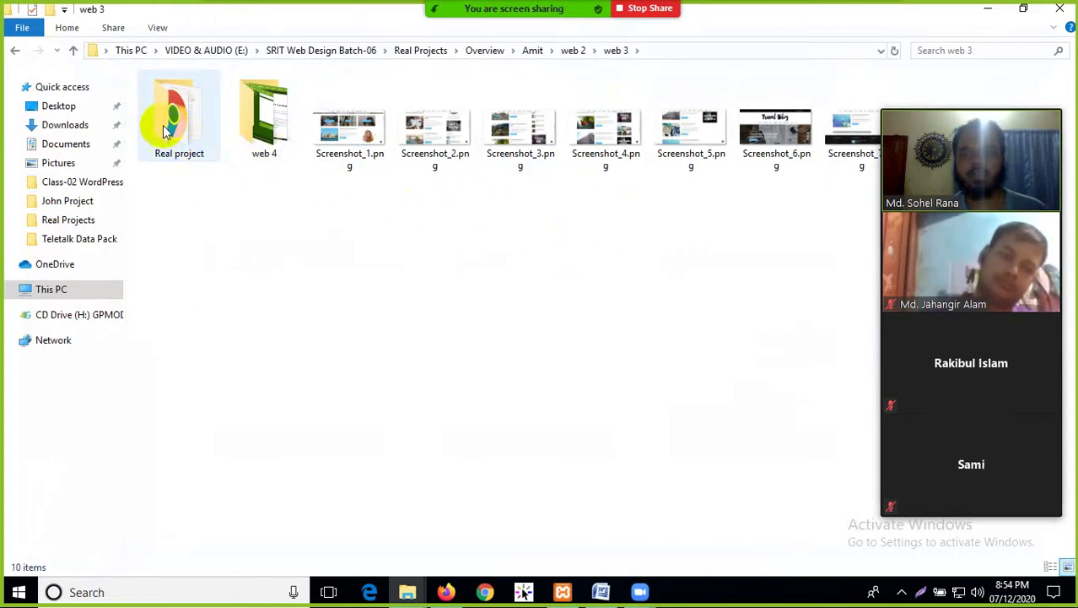
{"action": "left_click", "coordinate": [174, 167]}
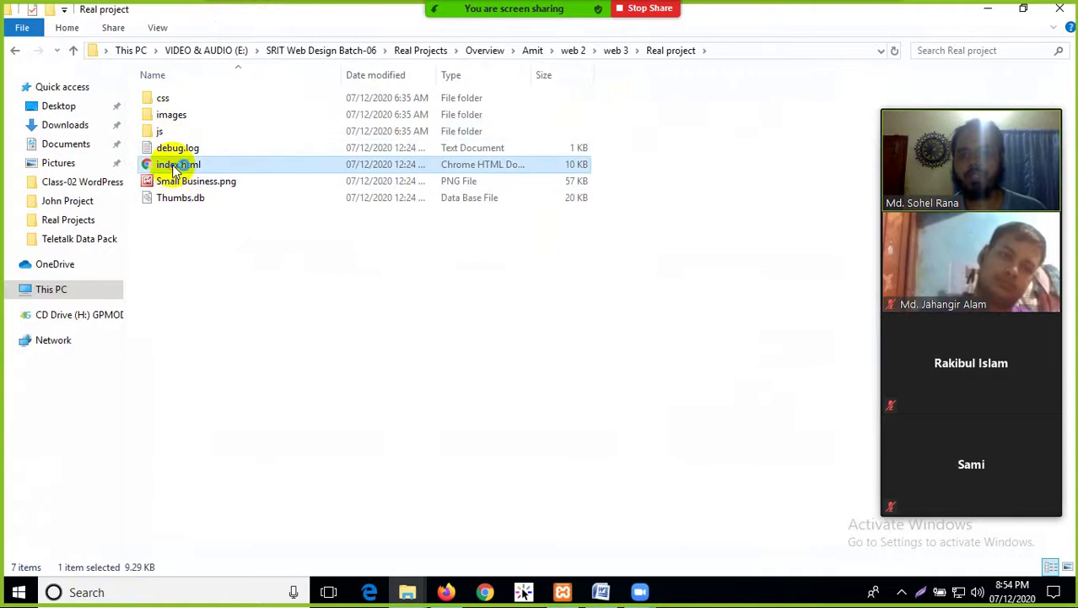
{"action": "key", "text": "Return"}
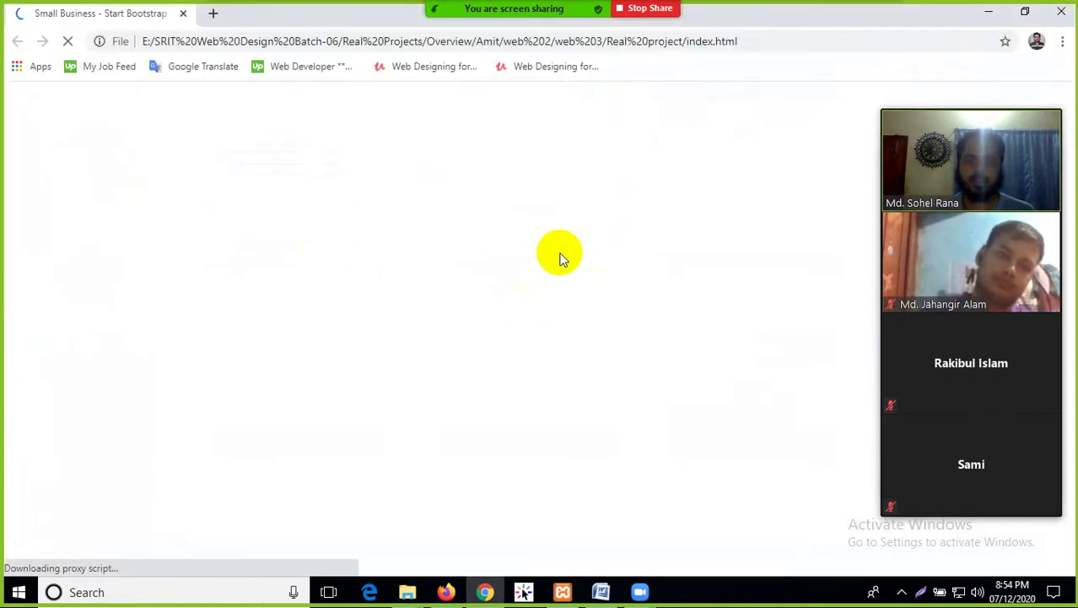
Scroll through the Freelancer Amit travel blog page in Chrome and click into it
{"action": "scroll", "coordinate": [567, 269], "scroll_direction": "down", "scroll_amount": 15}
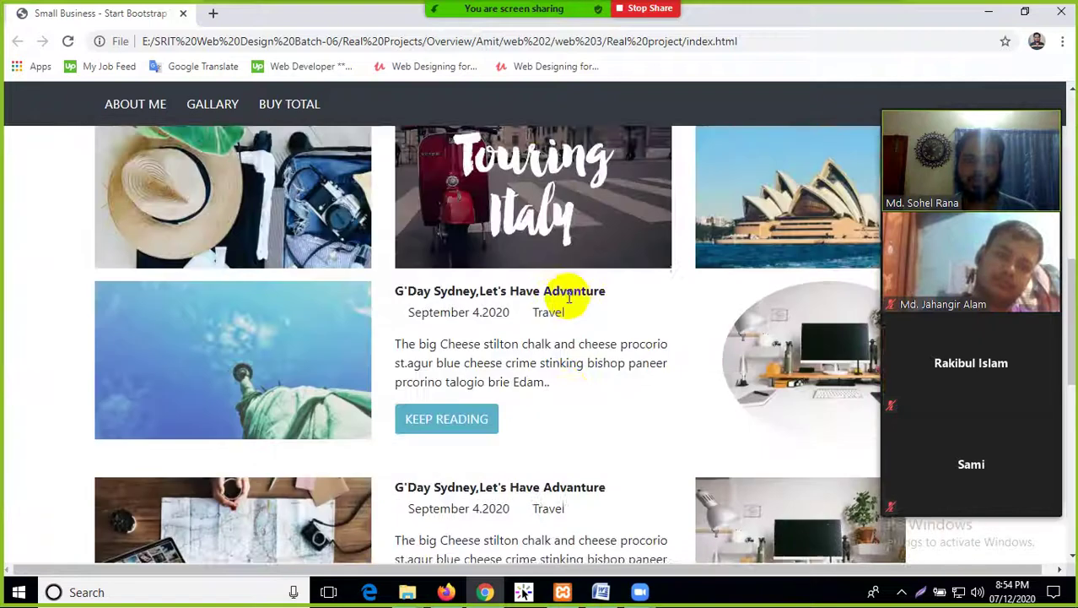
{"action": "scroll", "coordinate": [557, 456], "scroll_direction": "up", "scroll_amount": 15}
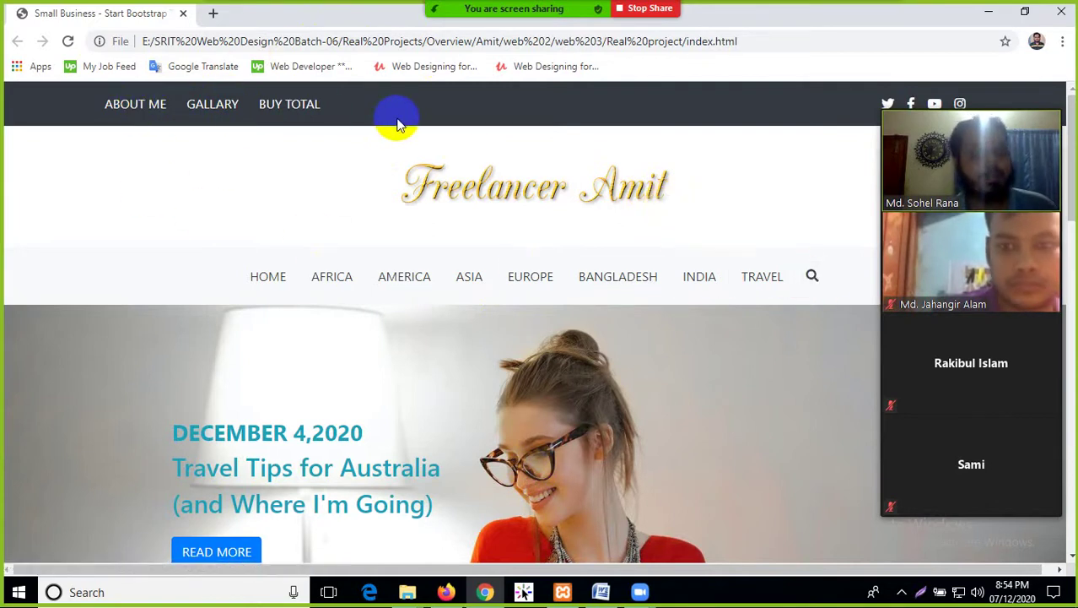
{"action": "left_click", "coordinate": [506, 147]}
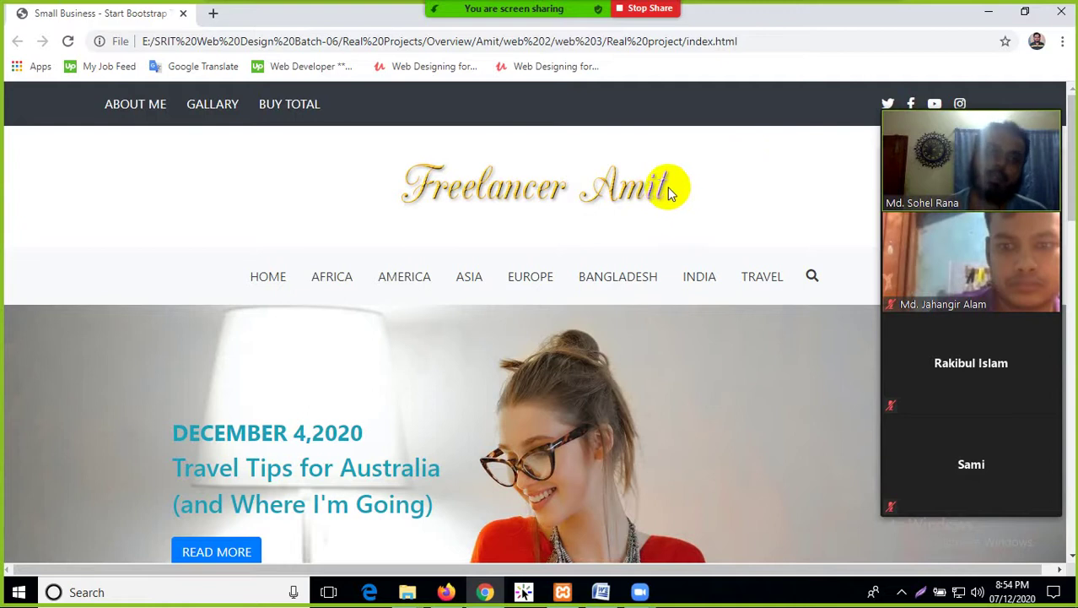
Close Chrome after a final scroll and return to the web 3 folder in Explorer
{"action": "scroll", "coordinate": [379, 187], "scroll_direction": "down", "scroll_amount": 1}
{"action": "scroll", "coordinate": [379, 187], "scroll_direction": "down", "scroll_amount": 10}
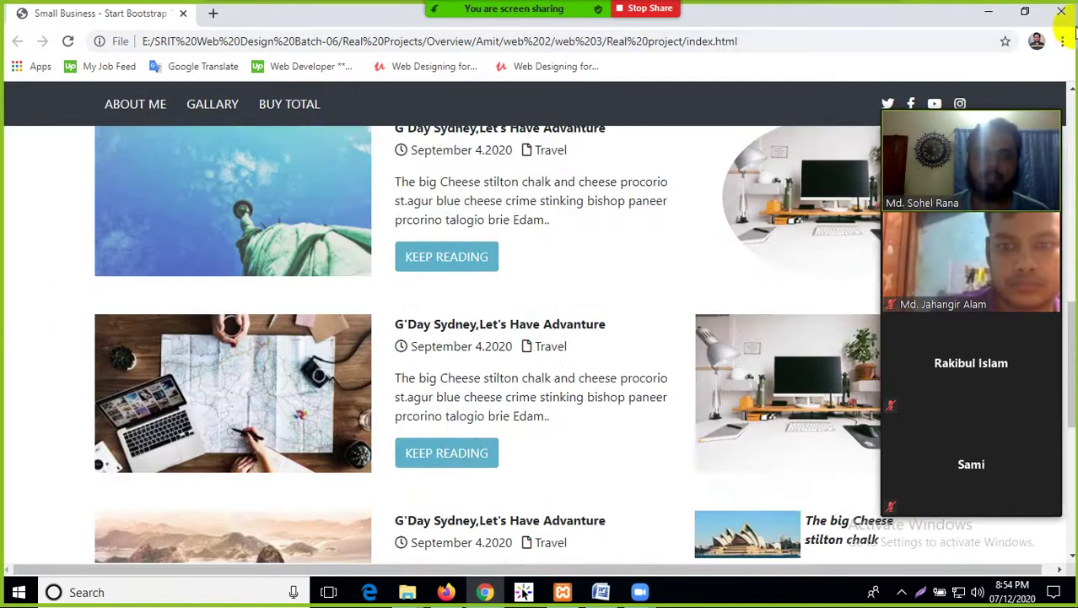
{"action": "left_click", "coordinate": [1060, 17]}
{"action": "left_click", "coordinate": [15, 51]}
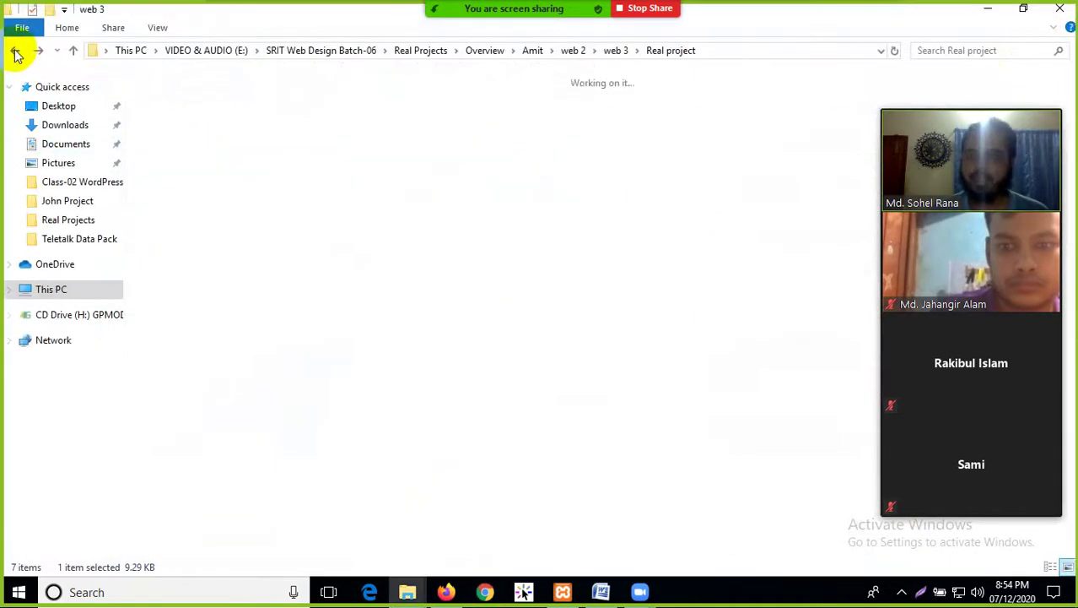
Open web 4 > Real project > index.html in the browser
{"action": "double_click", "coordinate": [265, 139]}
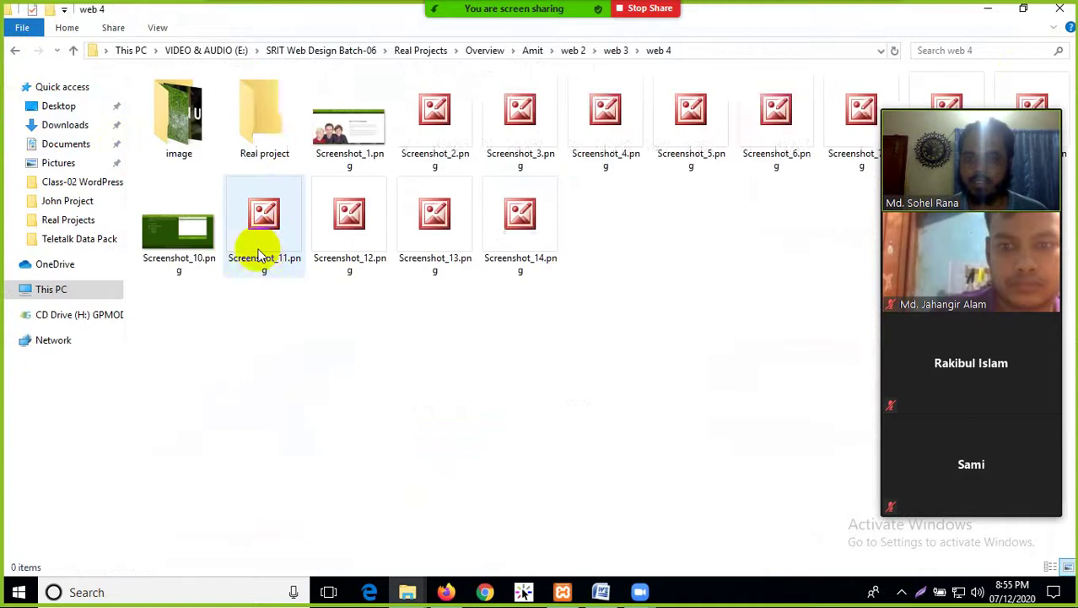
{"action": "double_click", "coordinate": [262, 114]}
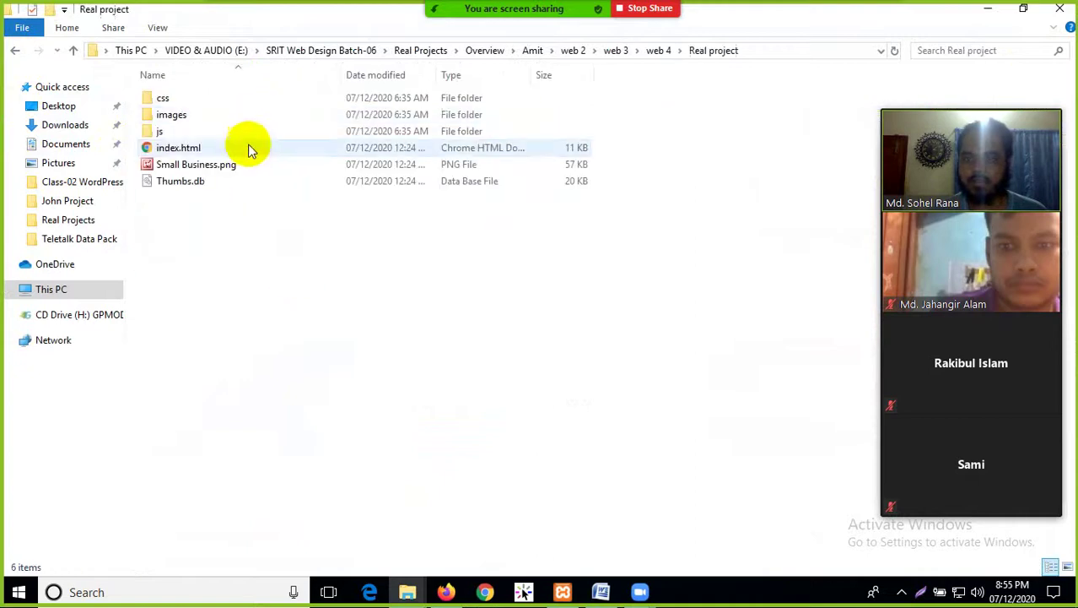
{"action": "double_click", "coordinate": [189, 148]}
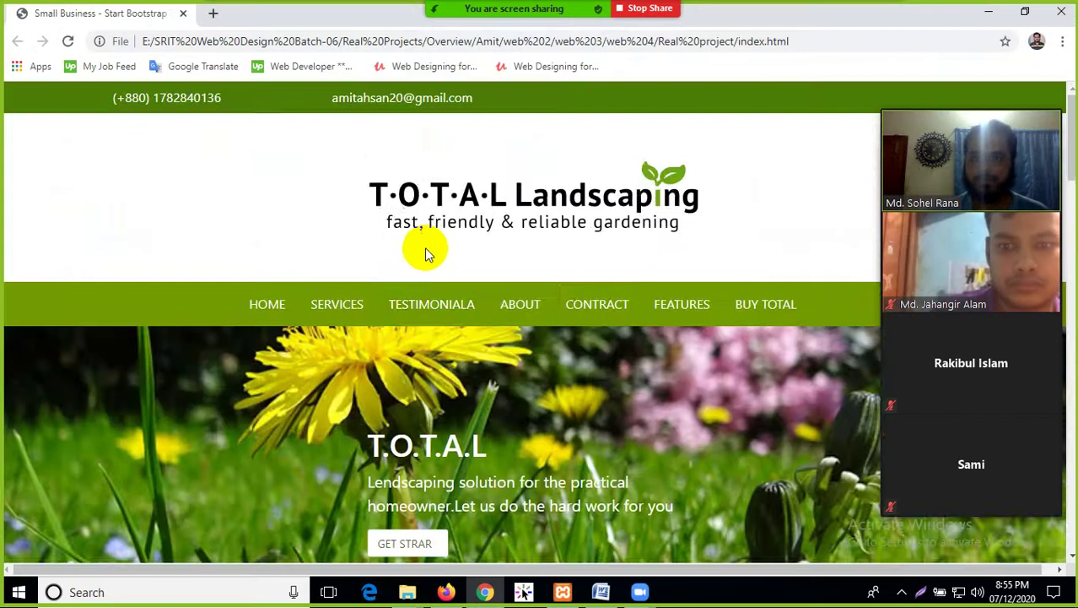
Review the T.O.T.A.L Landscaping page, briefly highlighting the Standard Rates pricing cards
{"action": "scroll", "coordinate": [424, 251], "scroll_direction": "down", "scroll_amount": 8}
{"action": "scroll", "coordinate": [424, 251], "scroll_direction": "down", "scroll_amount": 15}
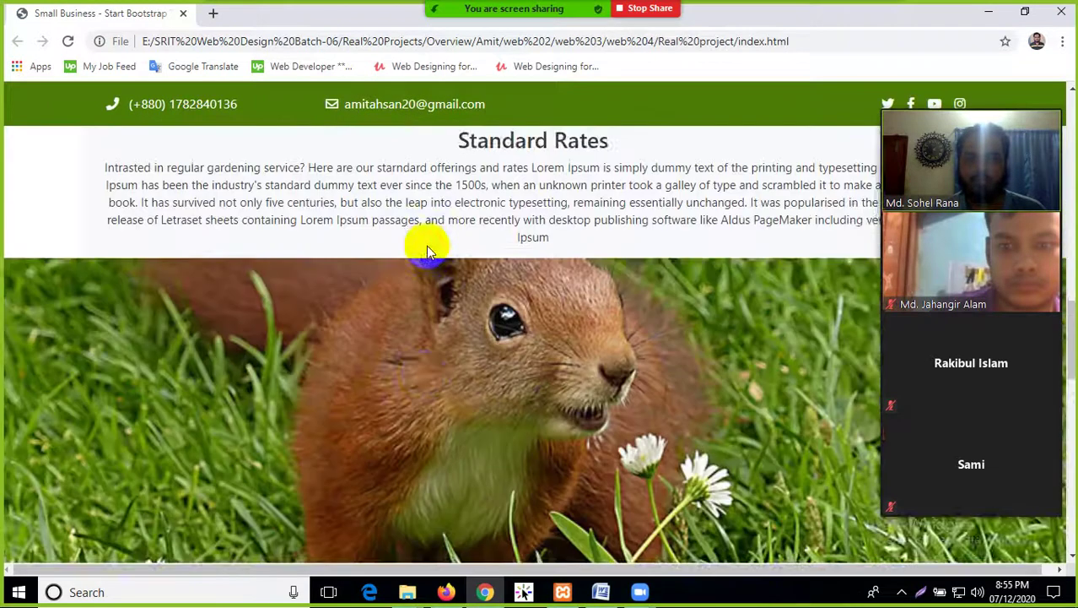
{"action": "scroll", "coordinate": [421, 255], "scroll_direction": "down", "scroll_amount": 4}
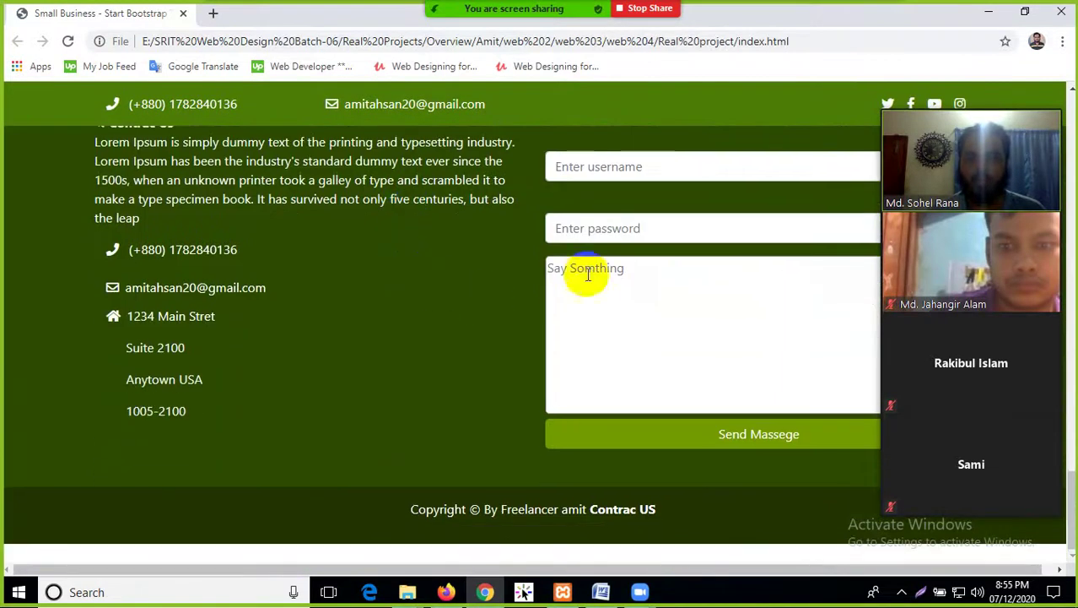
{"action": "scroll", "coordinate": [319, 366], "scroll_direction": "up", "scroll_amount": 8}
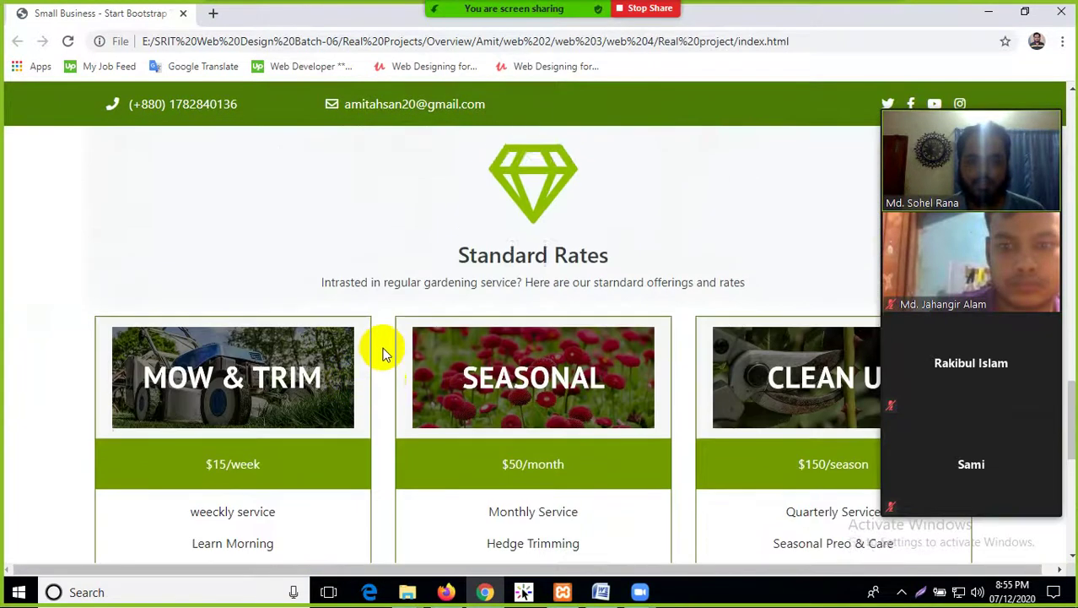
{"action": "scroll", "coordinate": [381, 352], "scroll_direction": "down", "scroll_amount": 4}
{"action": "left_click_drag", "start_coordinate": [216, 284], "coordinate": [794, 356]}
{"action": "left_click", "coordinate": [694, 331]}
{"action": "scroll", "coordinate": [465, 306], "scroll_direction": "up", "scroll_amount": 2}
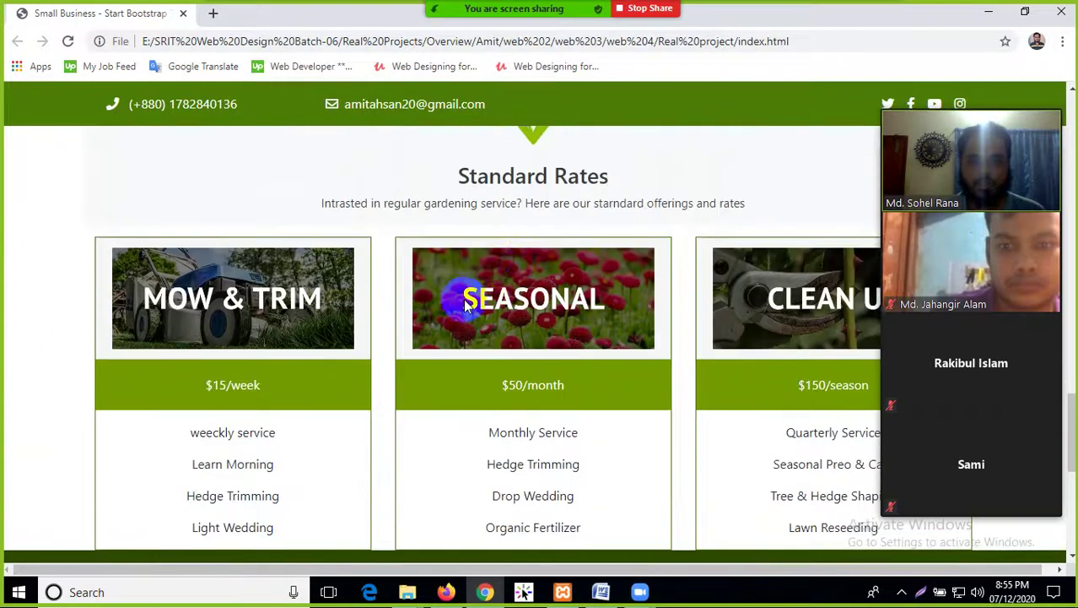
{"action": "scroll", "coordinate": [453, 236], "scroll_direction": "up", "scroll_amount": 15}
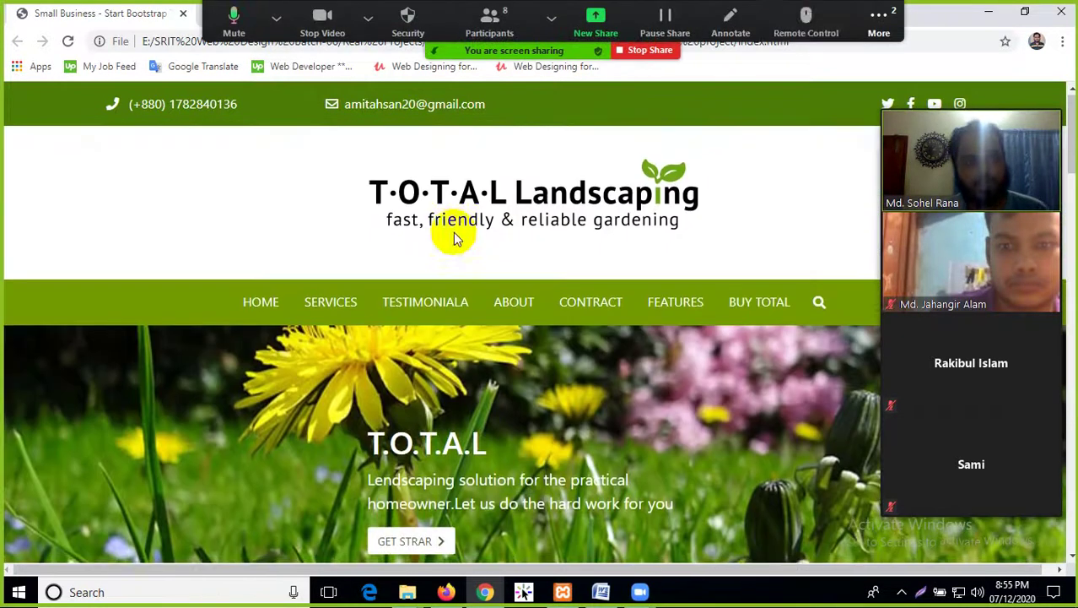
Open the Zoom meeting chat from the More options, then close it
{"action": "left_click", "coordinate": [878, 19]}
{"action": "left_click", "coordinate": [878, 53]}
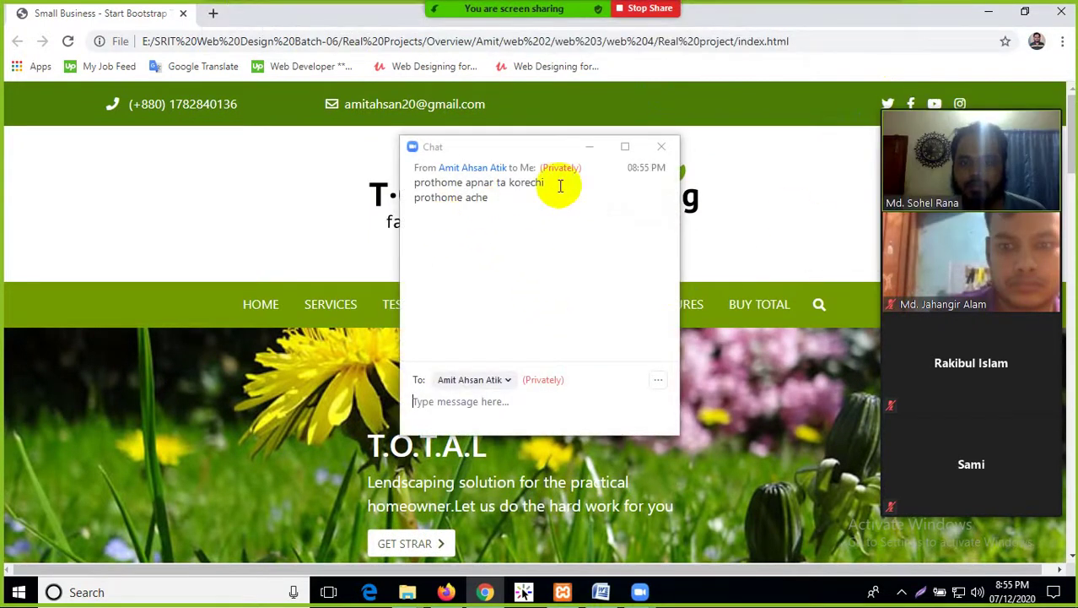
{"action": "left_click", "coordinate": [660, 149]}
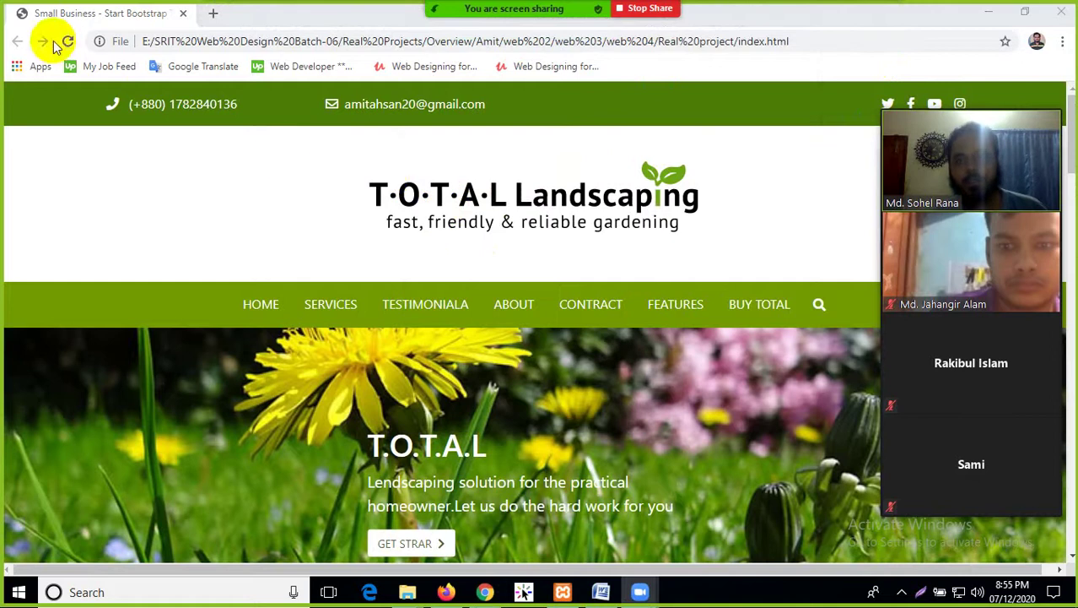
Return to Explorer and open web 3's Real project index.html in Chrome
{"action": "key", "text": "alt+Tab"}
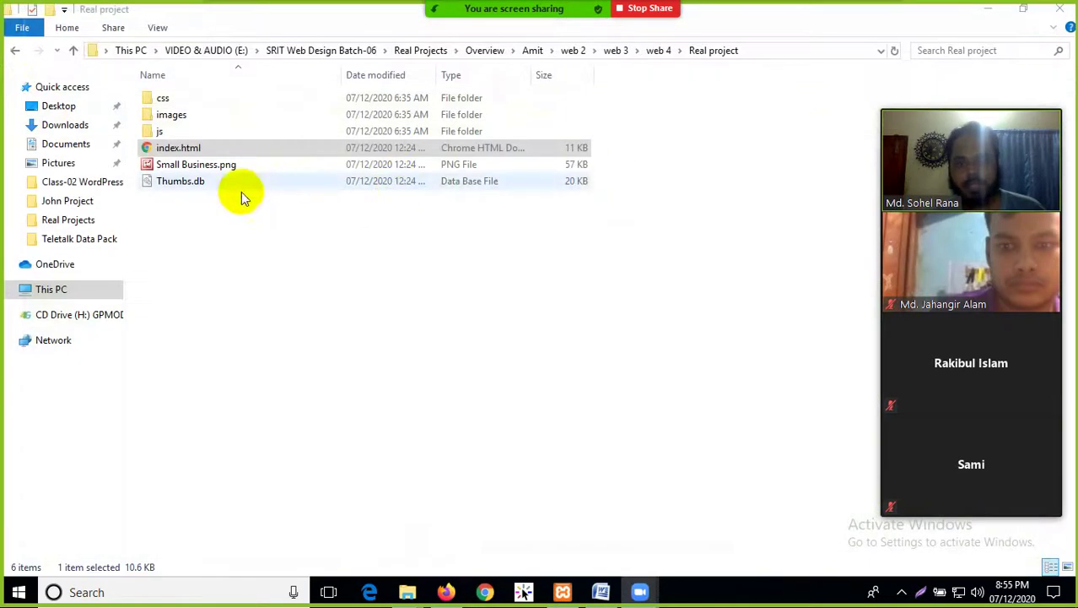
{"action": "left_click", "coordinate": [17, 53]}
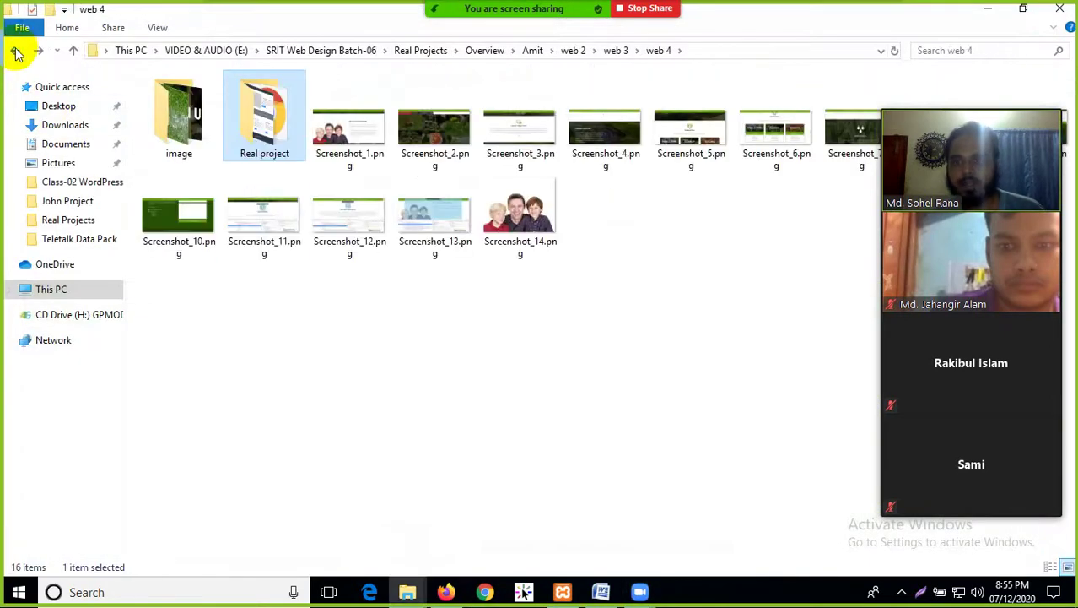
{"action": "left_click", "coordinate": [12, 56]}
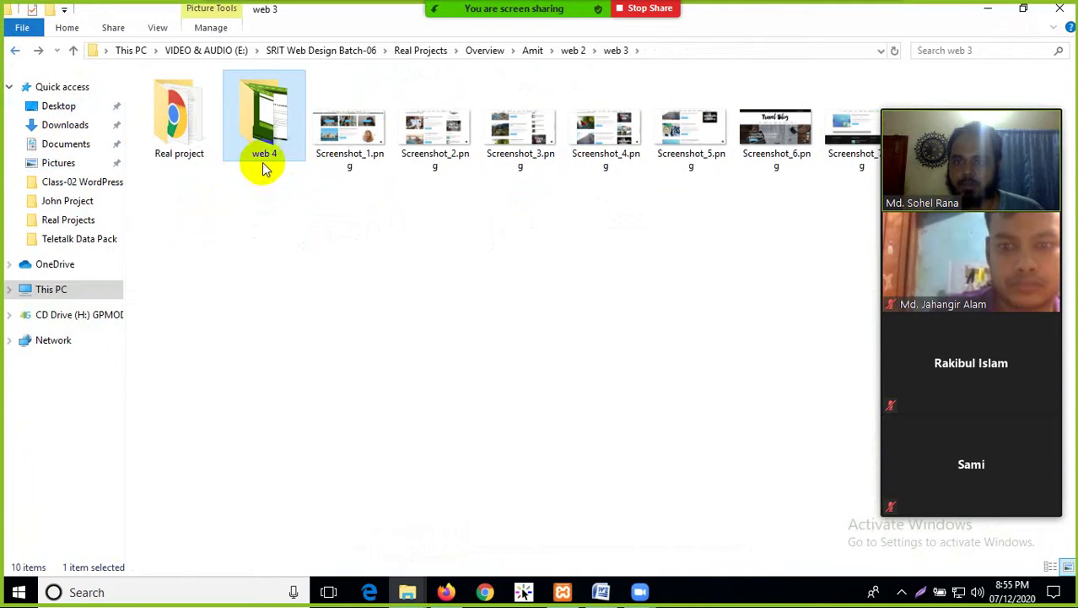
{"action": "double_click", "coordinate": [162, 142]}
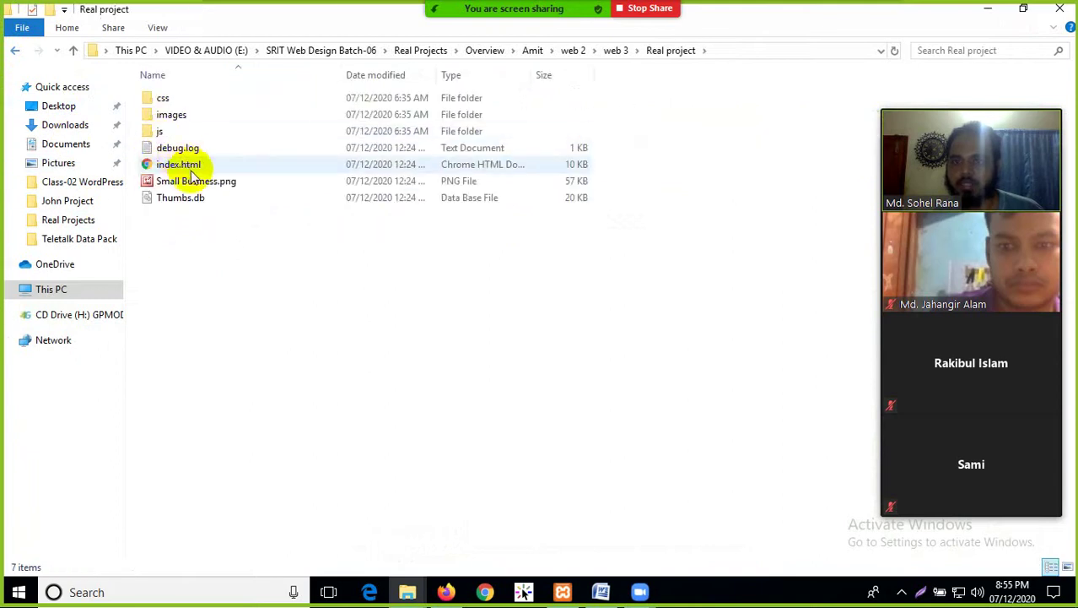
{"action": "left_click", "coordinate": [185, 164]}
{"action": "key", "text": "Return"}
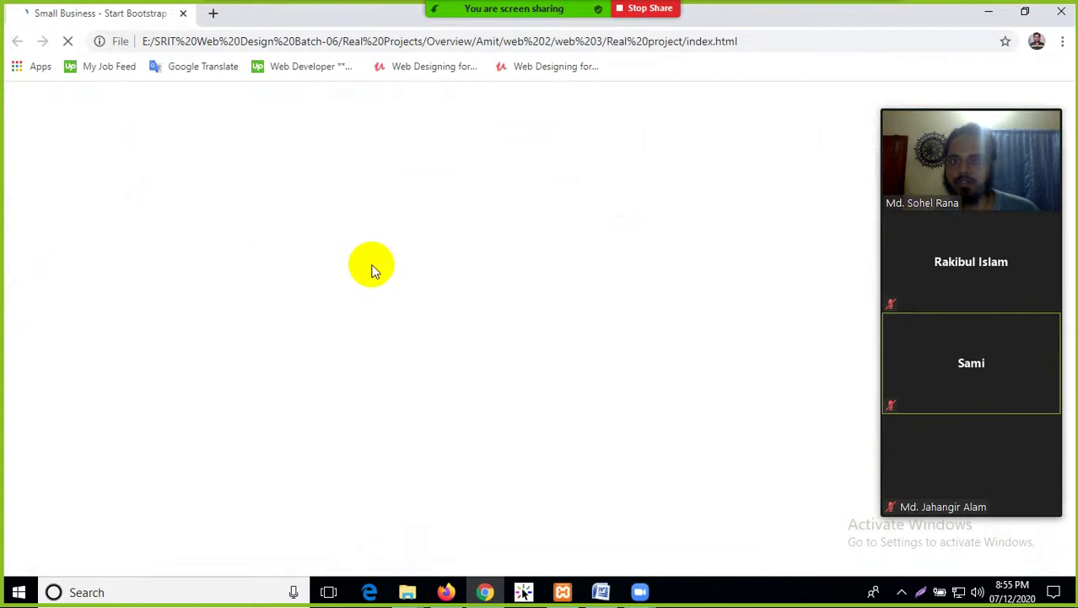
Minimise Chrome, go back up to Amit, and open its Real project index.html
{"action": "scroll", "coordinate": [371, 259], "scroll_direction": "down", "scroll_amount": 2}
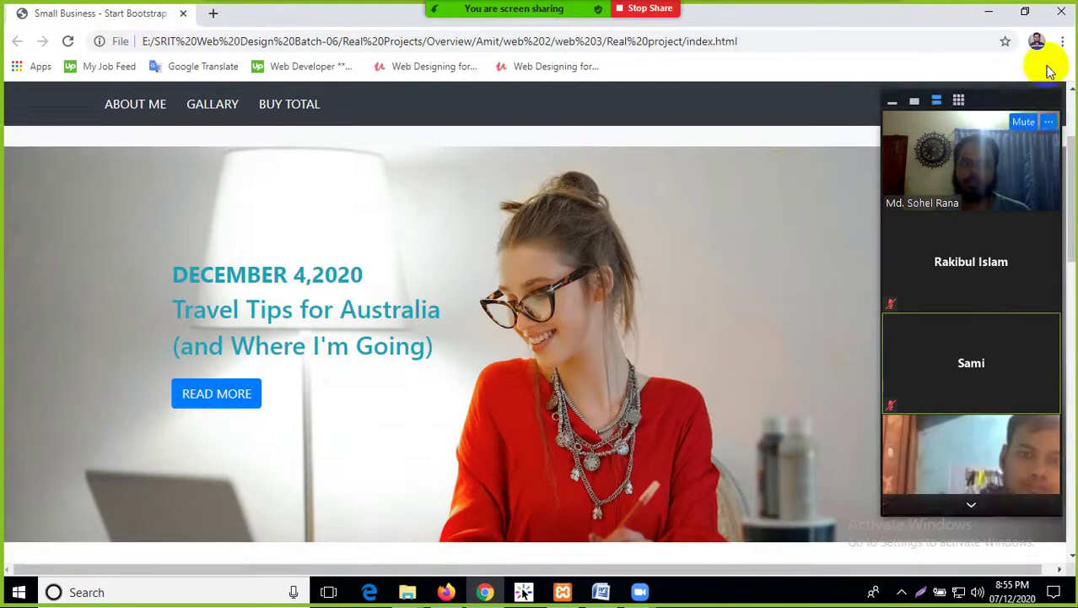
{"action": "left_click", "coordinate": [989, 11]}
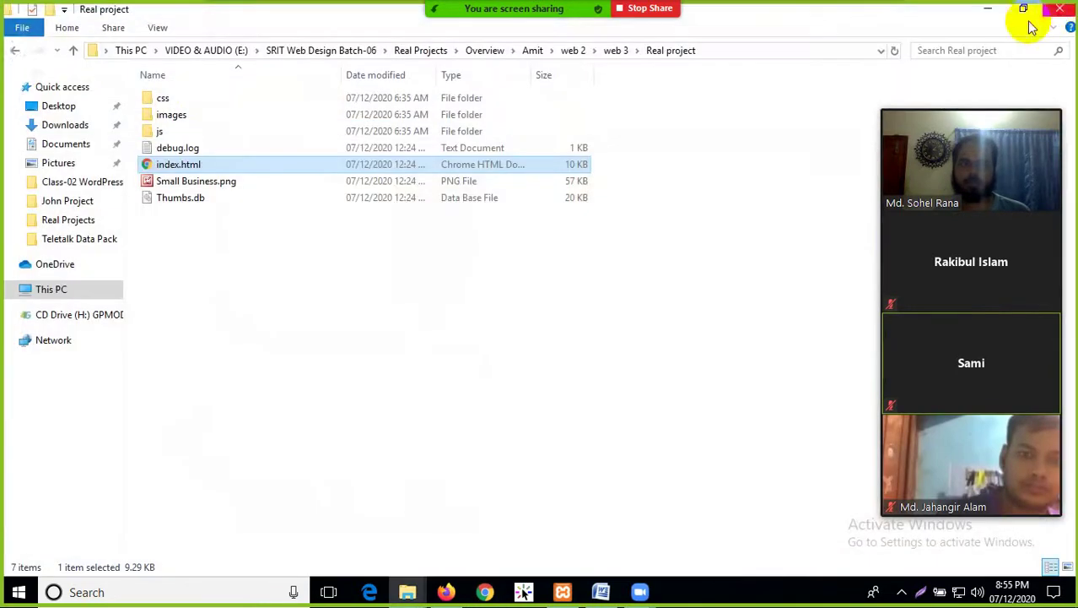
{"action": "left_click", "coordinate": [15, 53]}
{"action": "left_click", "coordinate": [15, 53]}
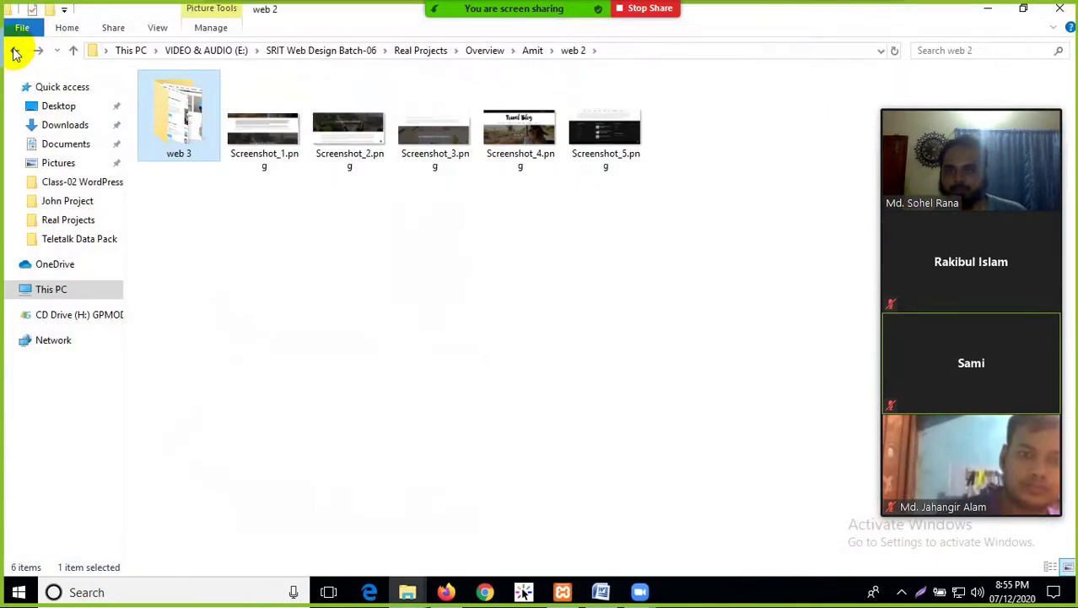
{"action": "left_click", "coordinate": [15, 52]}
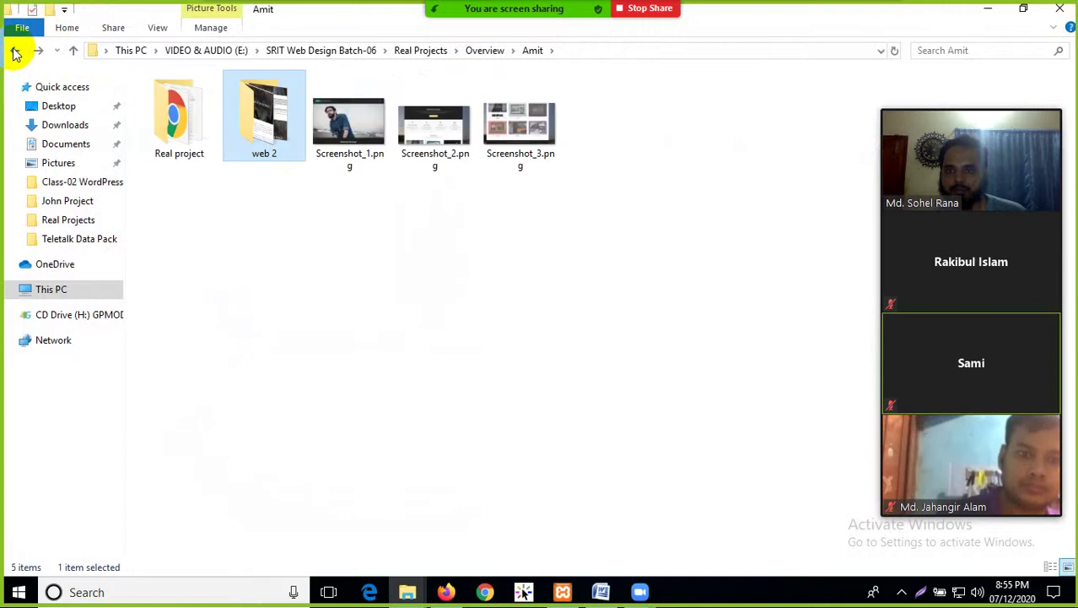
{"action": "double_click", "coordinate": [171, 151]}
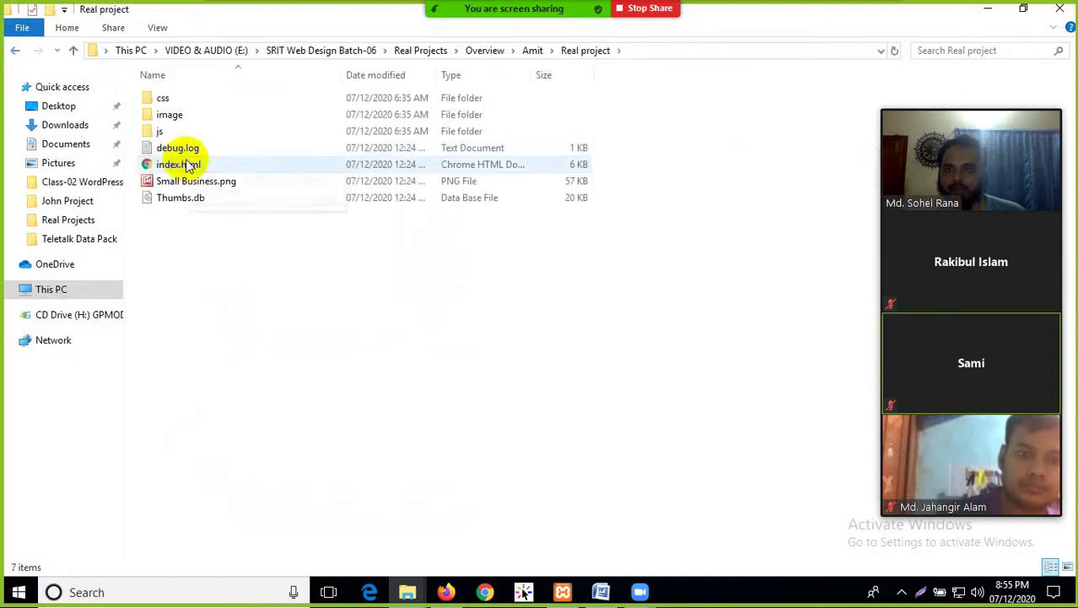
{"action": "left_click", "coordinate": [188, 167]}
{"action": "double_click", "coordinate": [187, 166]}
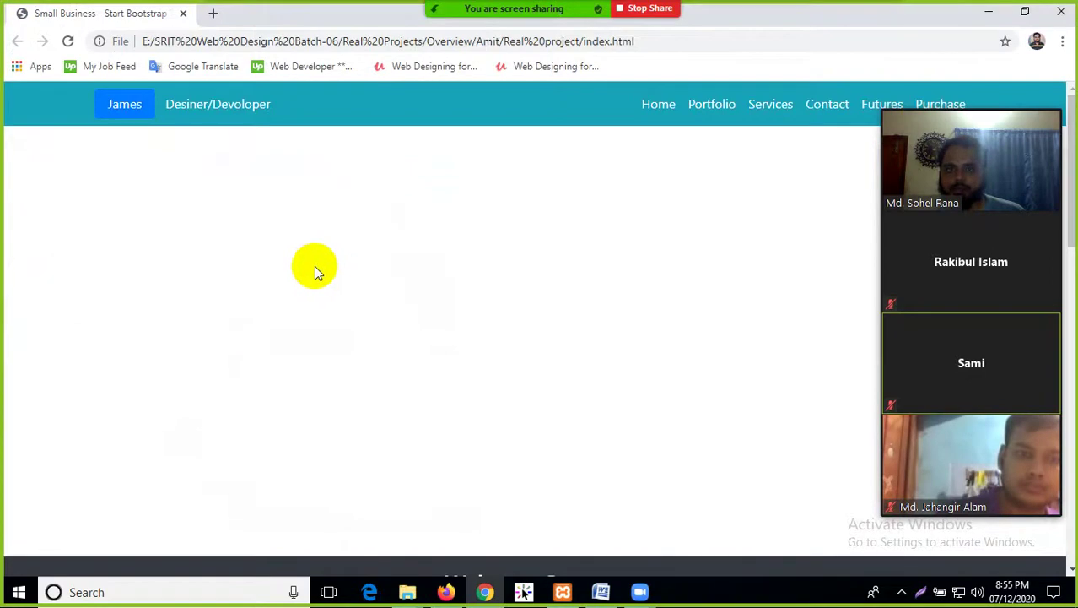
Scroll through the portfolio's Welcome Stenger and Recent Work sections, then minimise Chrome
{"action": "scroll", "coordinate": [341, 287], "scroll_direction": "down", "scroll_amount": 3}
{"action": "scroll", "coordinate": [342, 289], "scroll_direction": "up", "scroll_amount": 5}
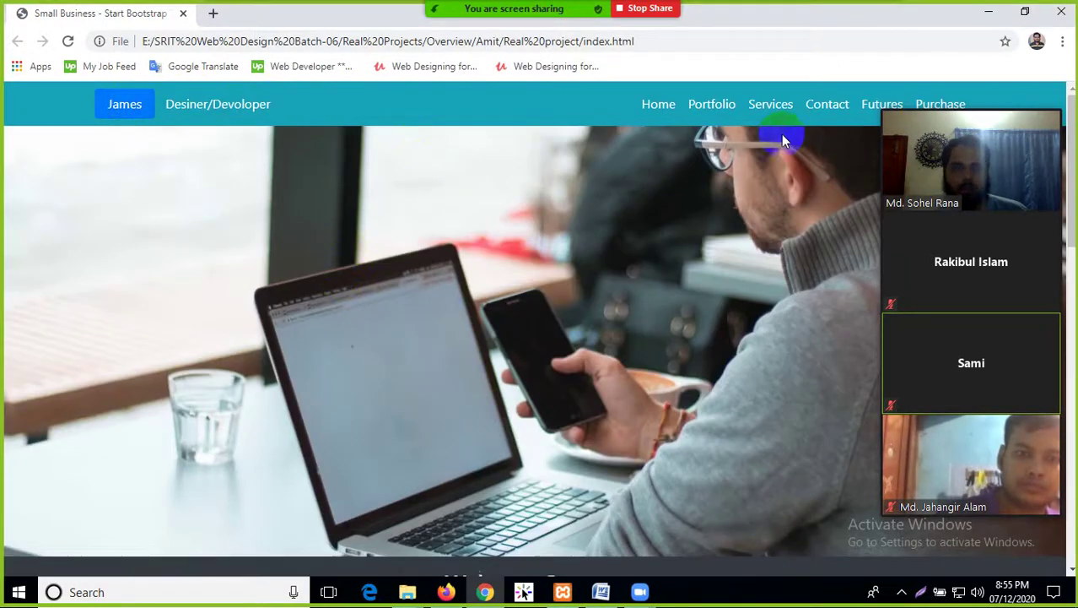
{"action": "scroll", "coordinate": [716, 159], "scroll_direction": "down", "scroll_amount": 3}
{"action": "scroll", "coordinate": [458, 236], "scroll_direction": "down", "scroll_amount": 8}
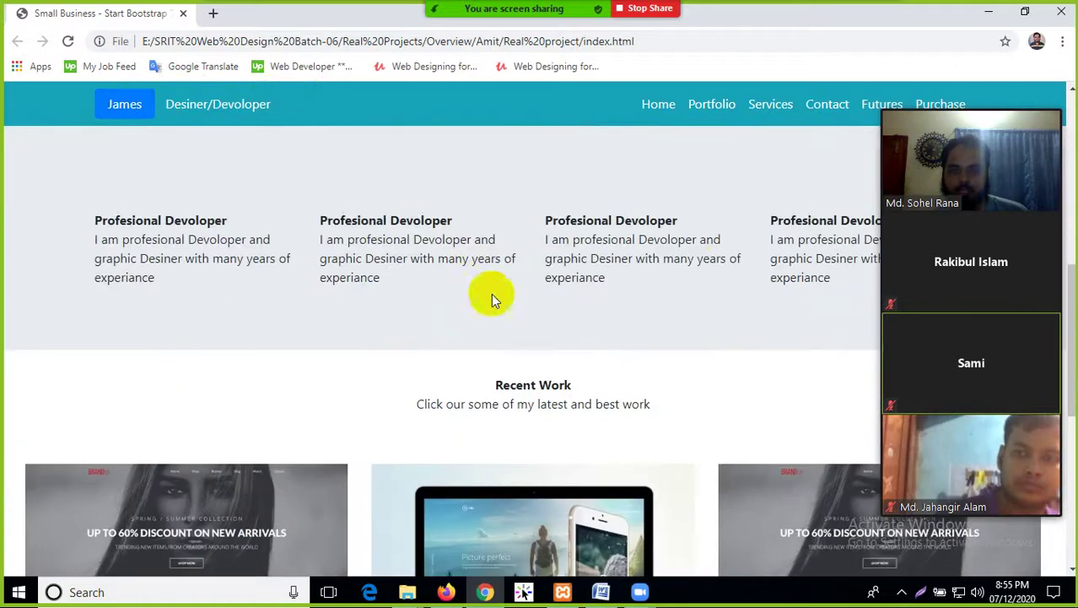
{"action": "scroll", "coordinate": [486, 316], "scroll_direction": "down", "scroll_amount": 2}
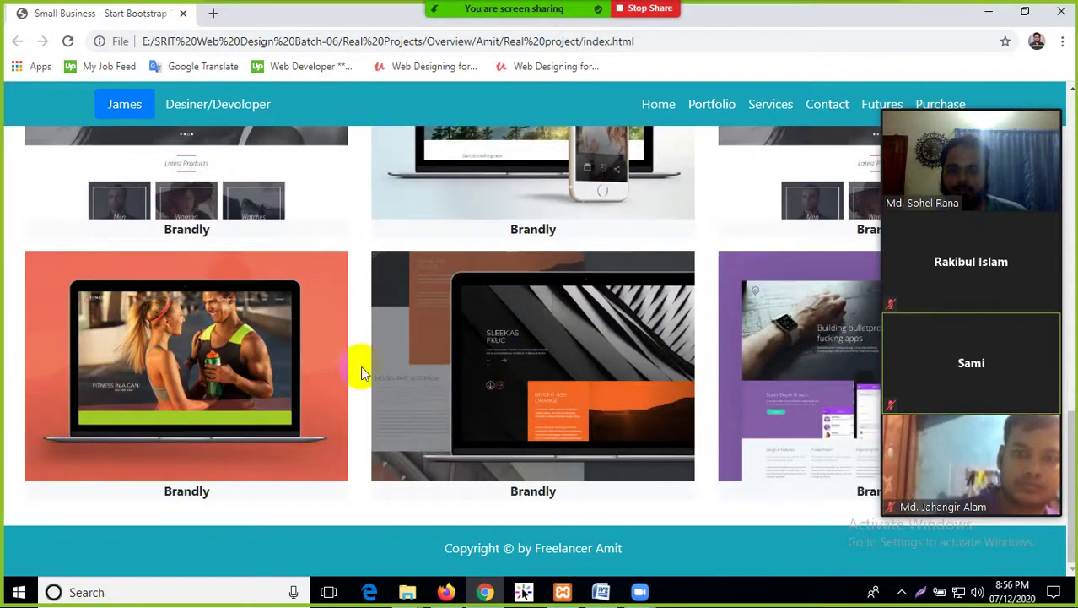
{"action": "scroll", "coordinate": [361, 365], "scroll_direction": "up", "scroll_amount": 15}
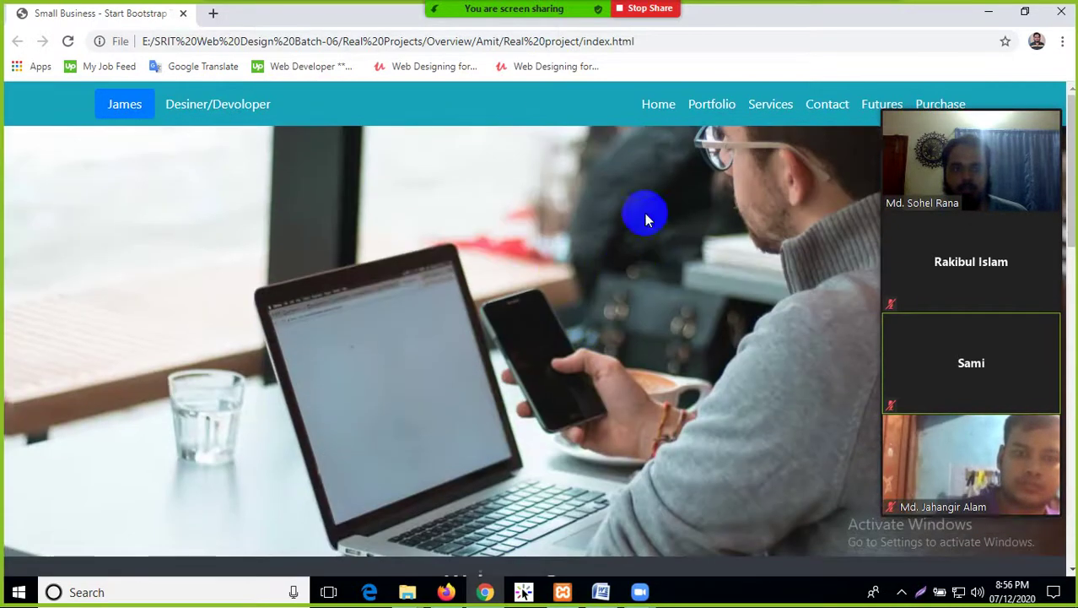
{"action": "scroll", "coordinate": [407, 256], "scroll_direction": "down", "scroll_amount": 15}
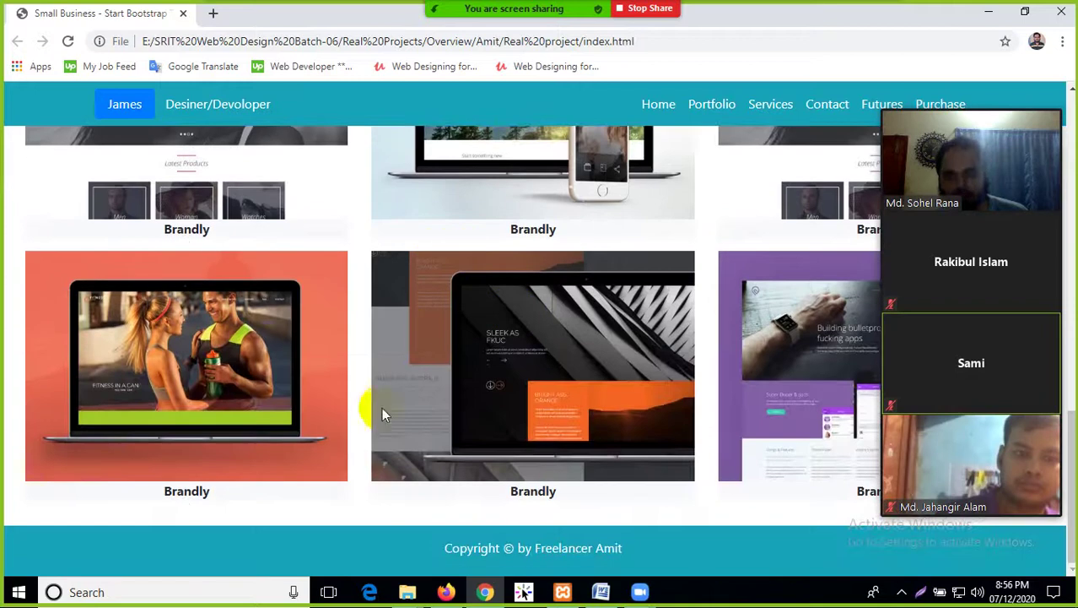
{"action": "scroll", "coordinate": [474, 475], "scroll_direction": "up", "scroll_amount": 15}
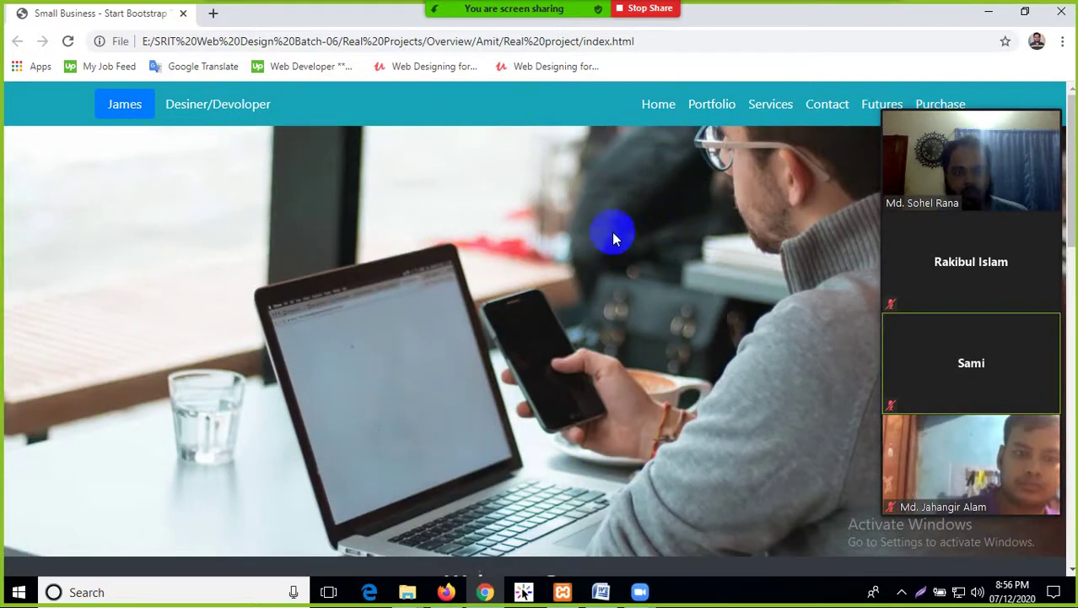
{"action": "scroll", "coordinate": [506, 350], "scroll_direction": "down", "scroll_amount": 15}
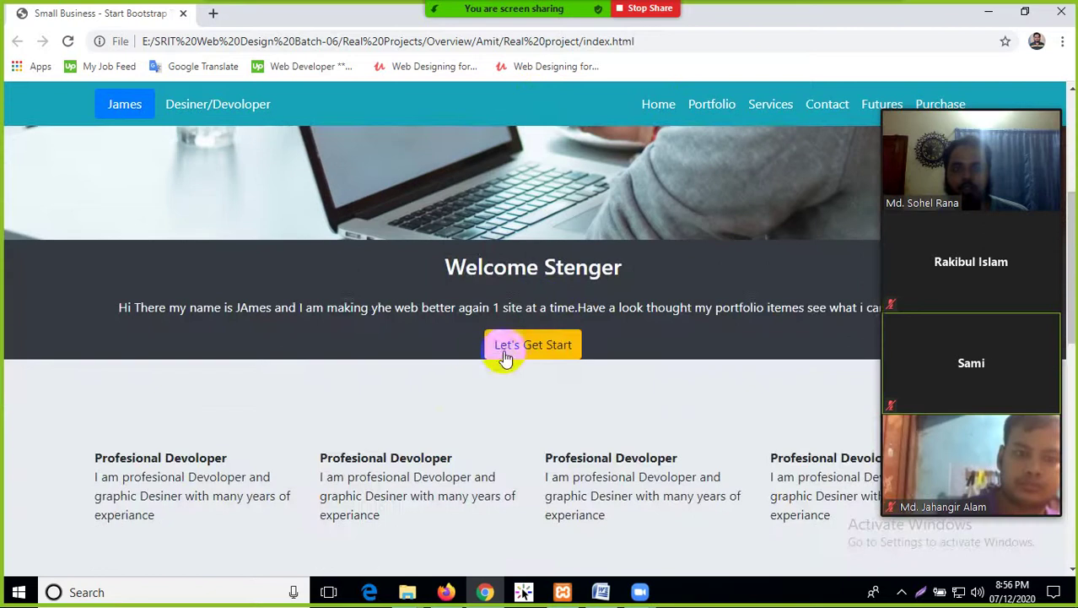
{"action": "scroll", "coordinate": [420, 446], "scroll_direction": "up", "scroll_amount": 8}
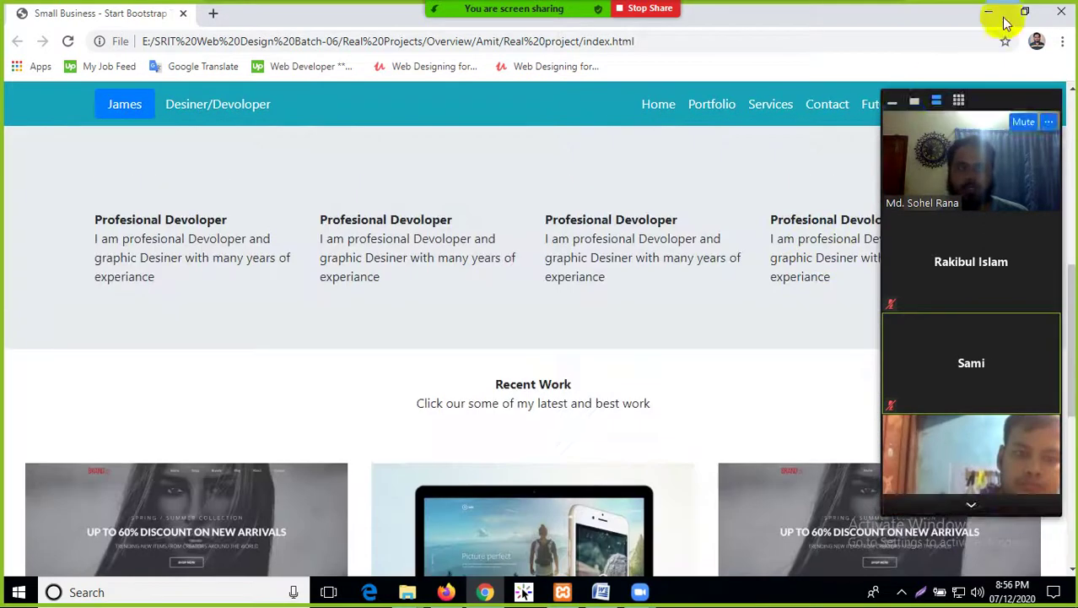
{"action": "left_click", "coordinate": [988, 12]}
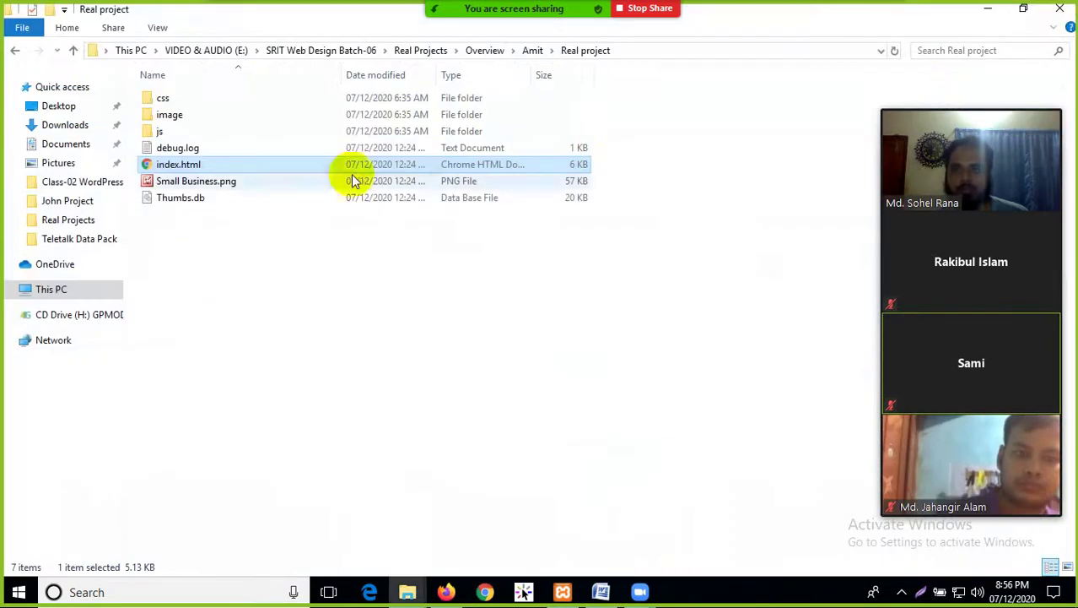
Go back to Overview and open the second student's John Project folder
{"action": "left_click", "coordinate": [15, 51]}
{"action": "left_click", "coordinate": [15, 52]}
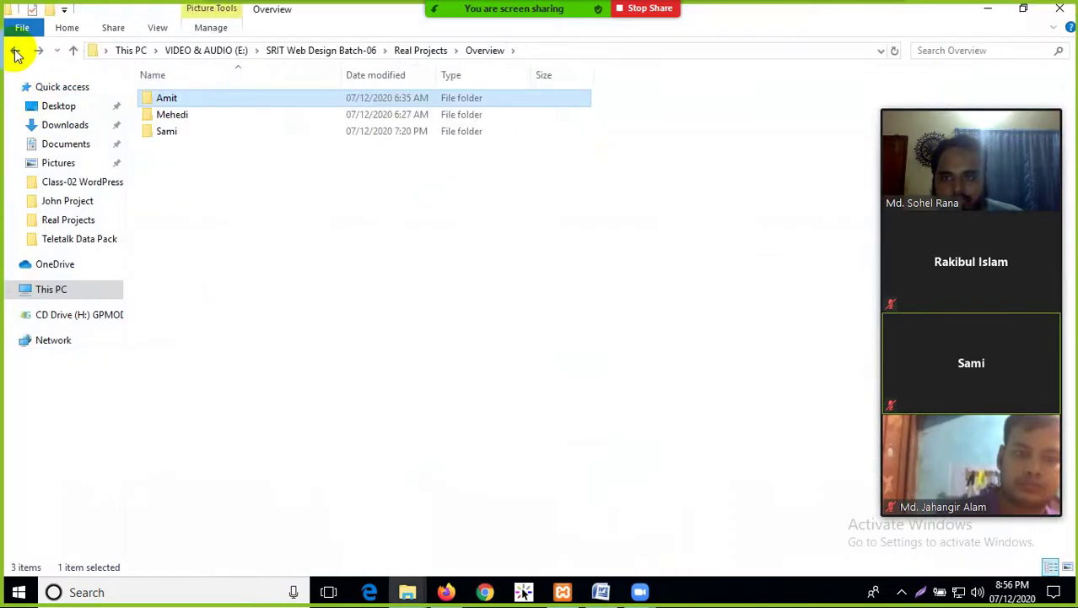
{"action": "left_click", "coordinate": [183, 119]}
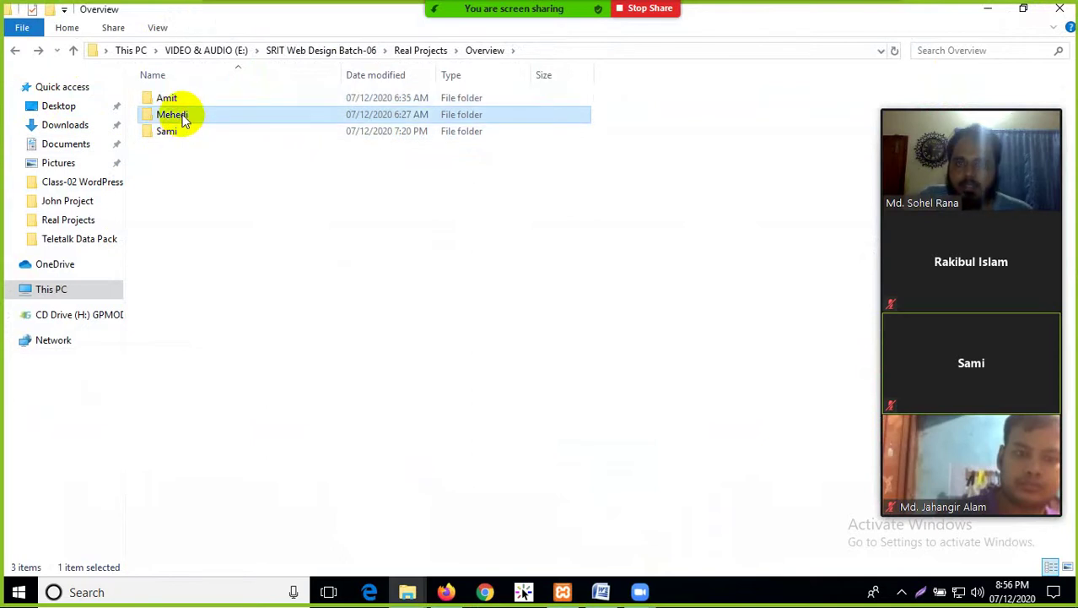
{"action": "double_click", "coordinate": [183, 120]}
{"action": "double_click", "coordinate": [199, 98]}
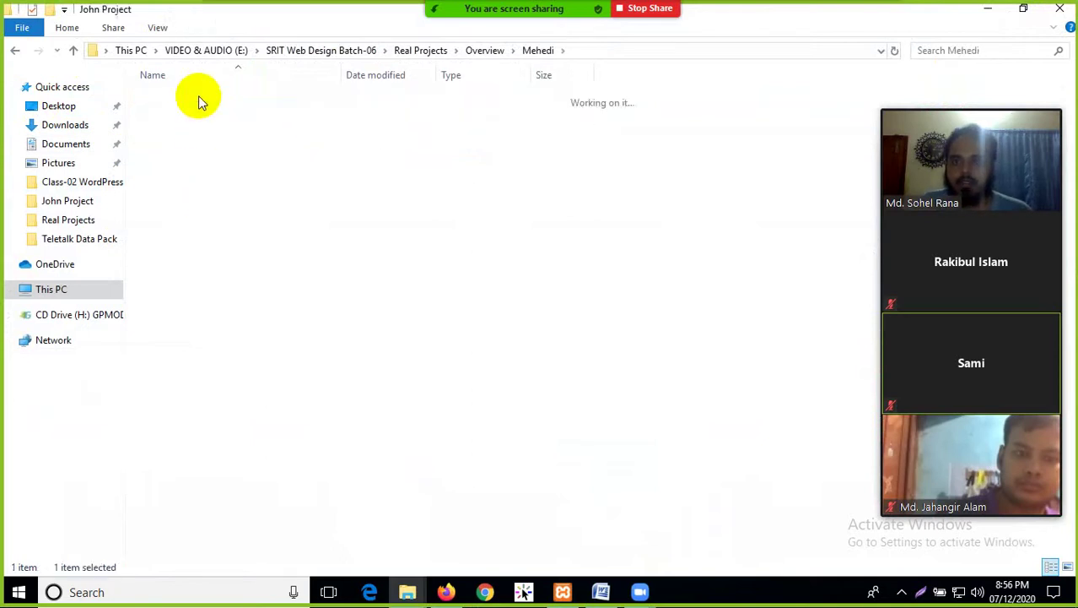
Open index.html with Firefox via the Open with menu
{"action": "right_click", "coordinate": [196, 183]}
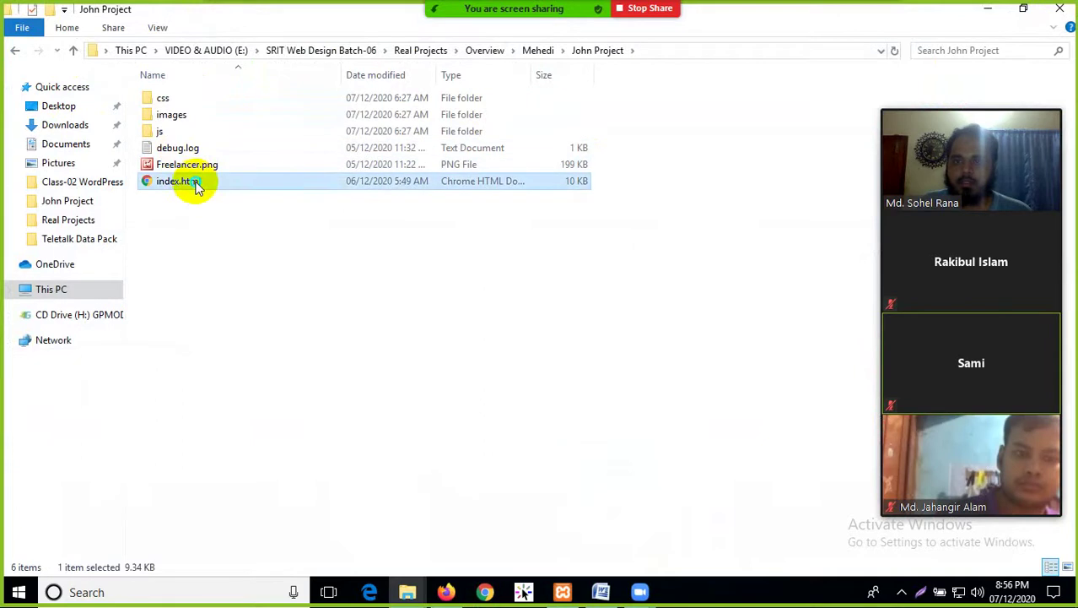
{"action": "mouse_move", "coordinate": [232, 263]}
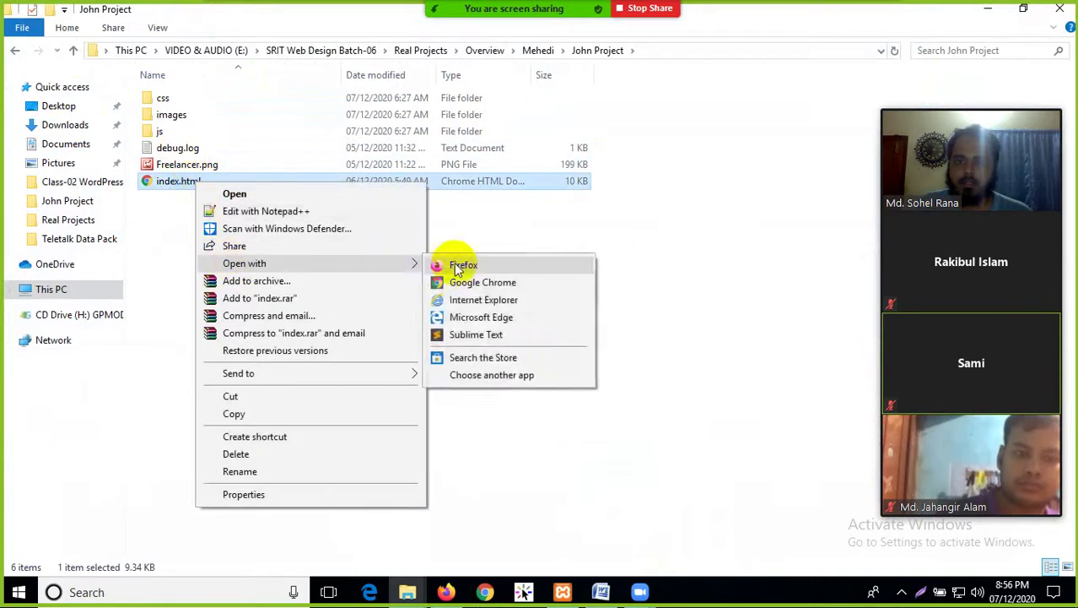
{"action": "left_click", "coordinate": [457, 267]}
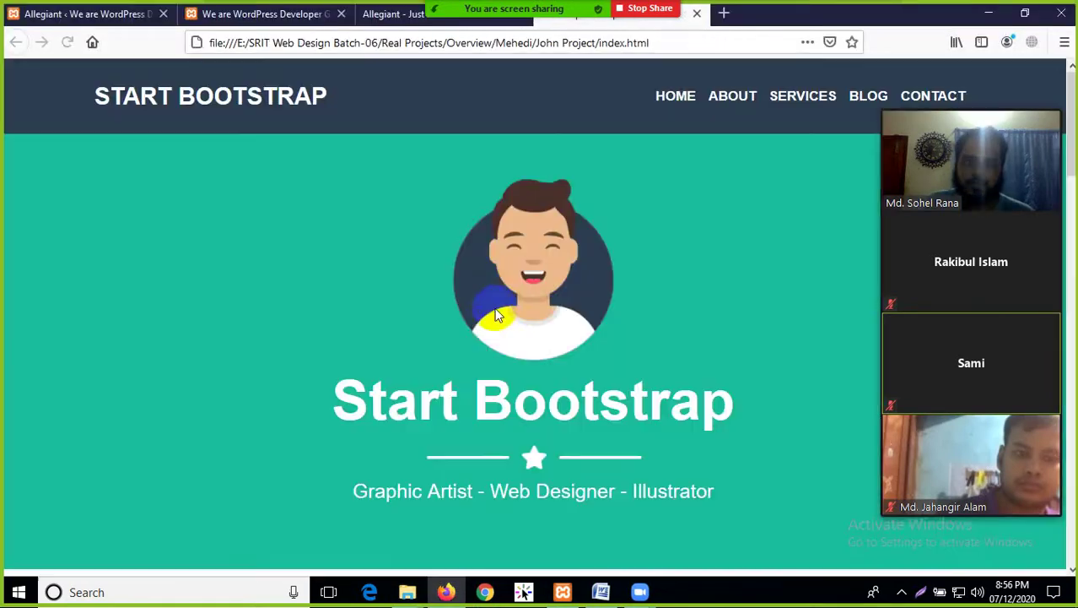
Scroll down the Start Bootstrap Graphic Artist portfolio page in Firefox
{"action": "scroll", "coordinate": [507, 185], "scroll_direction": "down", "scroll_amount": 10}
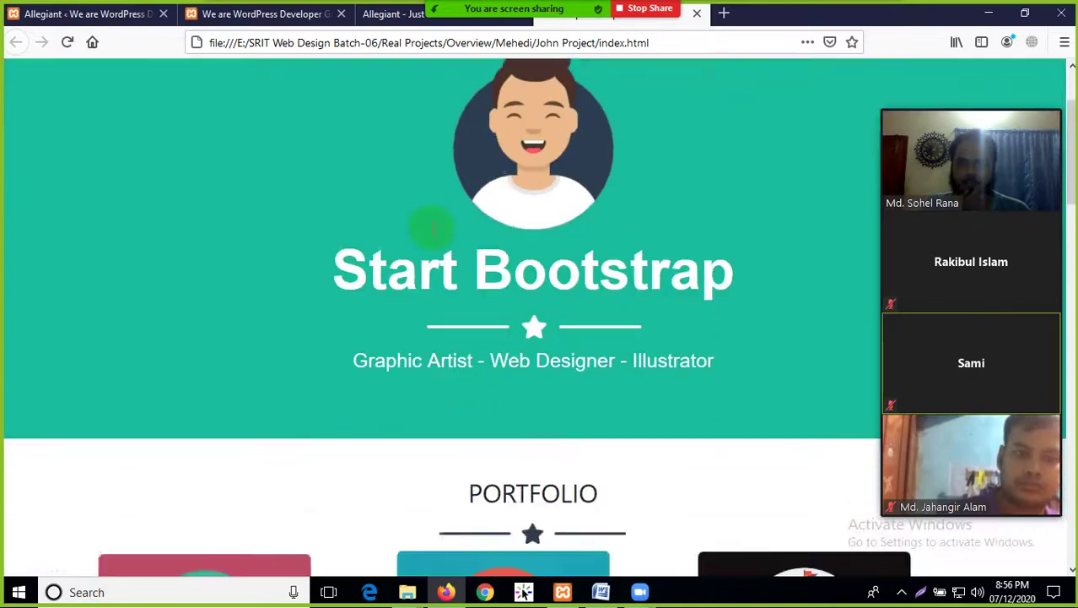
{"action": "scroll", "coordinate": [452, 295], "scroll_direction": "down", "scroll_amount": 3}
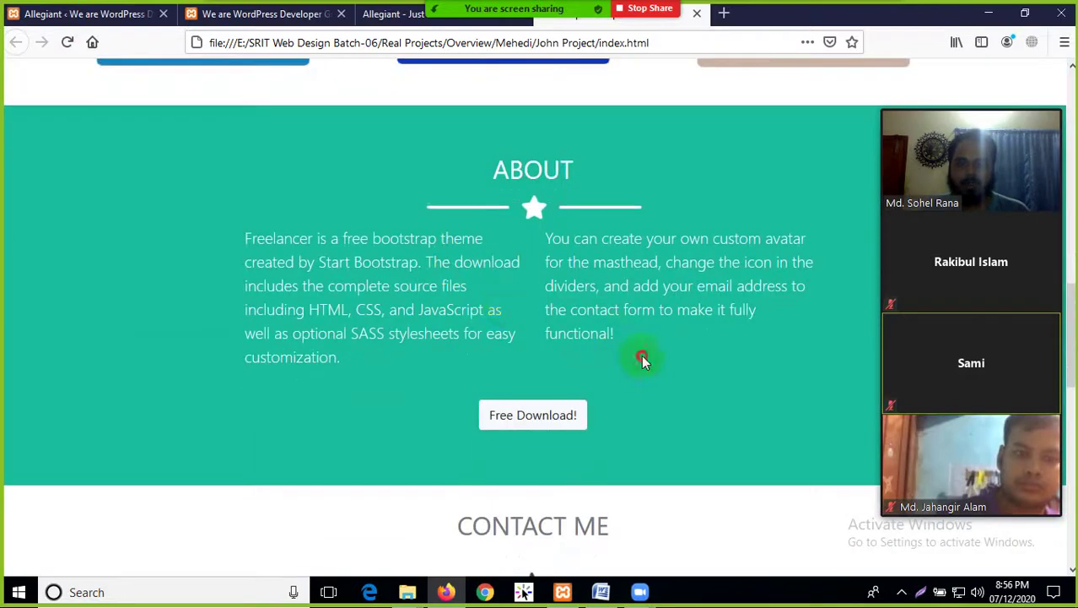
{"action": "left_click_drag", "start_coordinate": [641, 355], "coordinate": [337, 216]}
{"action": "left_click", "coordinate": [144, 148]}
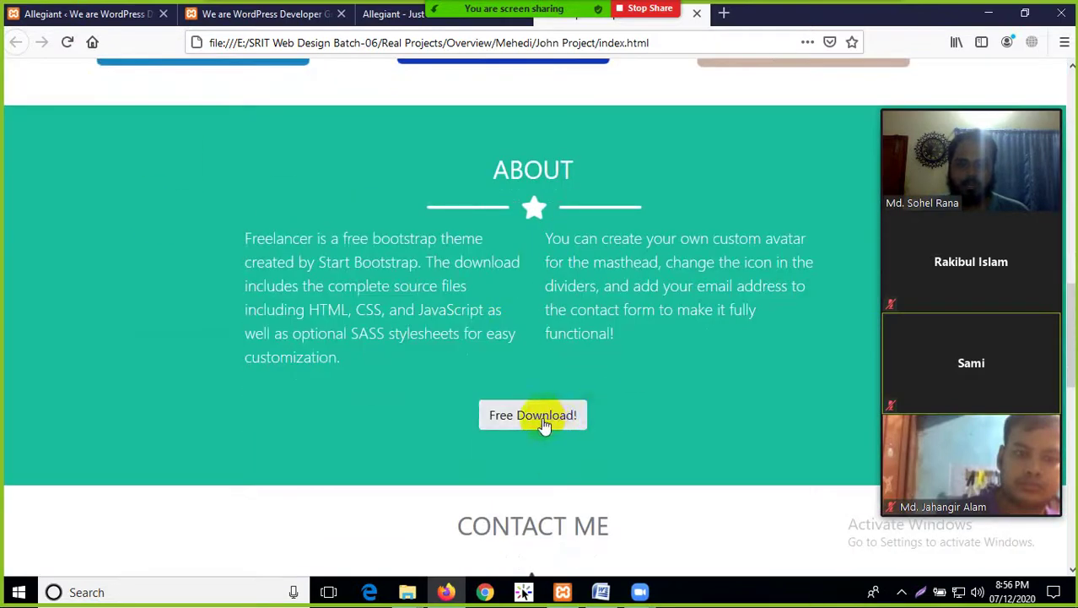
{"action": "scroll", "coordinate": [461, 451], "scroll_direction": "down", "scroll_amount": 3}
Try the contact form's Name, Email Address and Message fields, then switch to the WordPress tab
{"action": "left_click", "coordinate": [470, 434]}
{"action": "scroll", "coordinate": [354, 342], "scroll_direction": "down", "scroll_amount": 3}
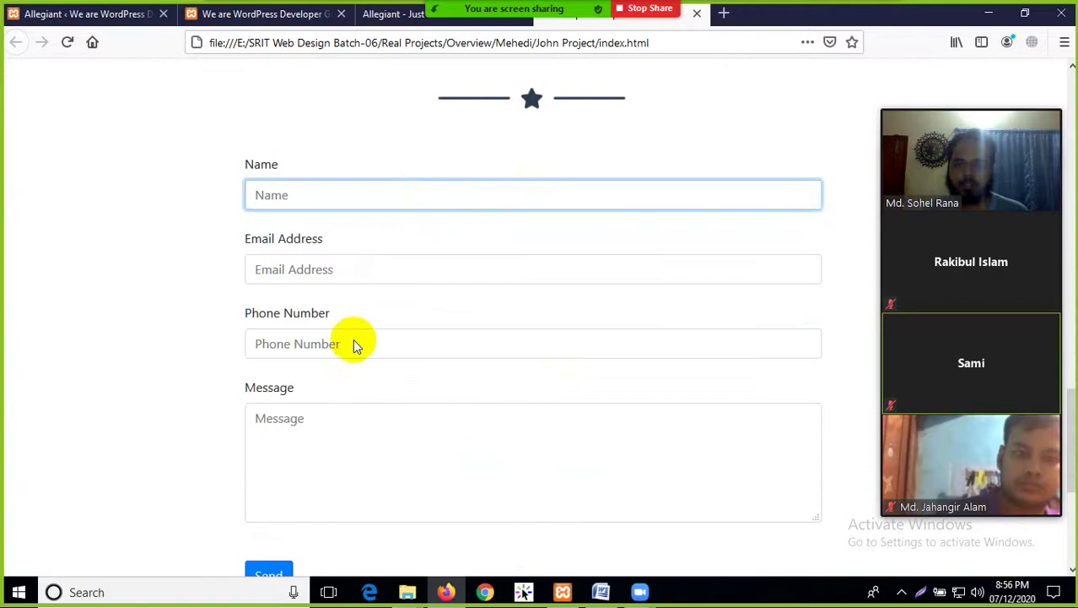
{"action": "left_click", "coordinate": [326, 268]}
{"action": "scroll", "coordinate": [355, 405], "scroll_direction": "down", "scroll_amount": 2}
{"action": "left_click", "coordinate": [330, 310]}
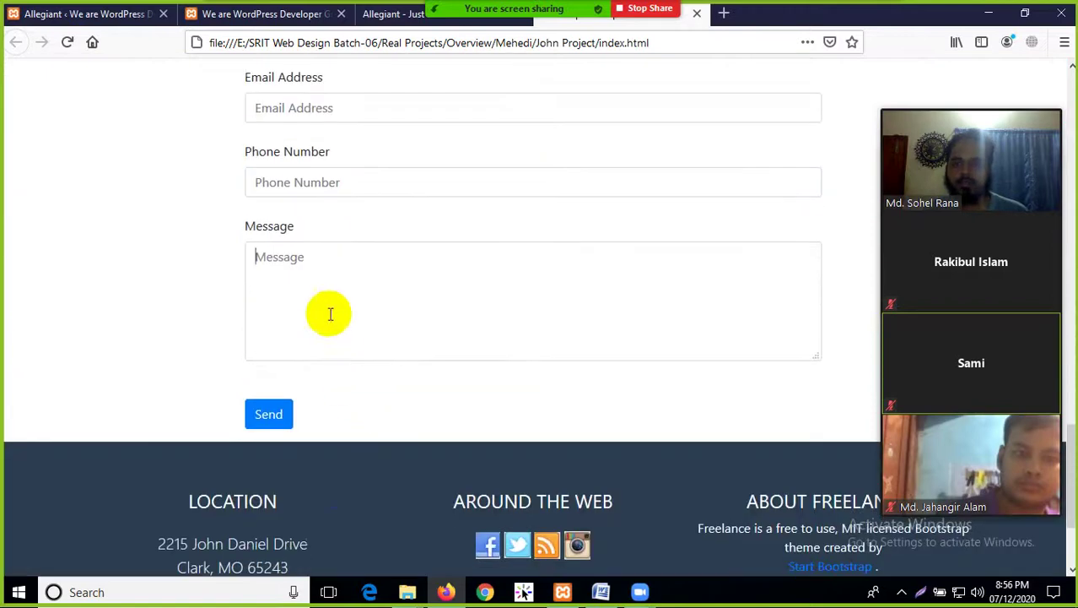
{"action": "scroll", "coordinate": [337, 489], "scroll_direction": "down", "scroll_amount": 2}
{"action": "left_click", "coordinate": [781, 403]}
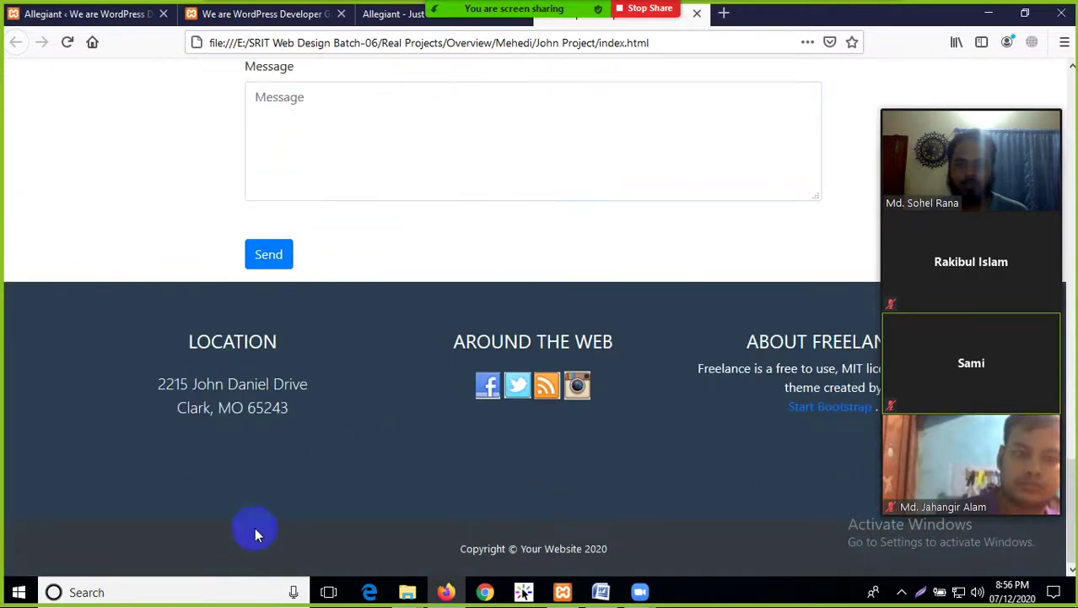
{"action": "scroll", "coordinate": [518, 487], "scroll_direction": "up", "scroll_amount": 20}
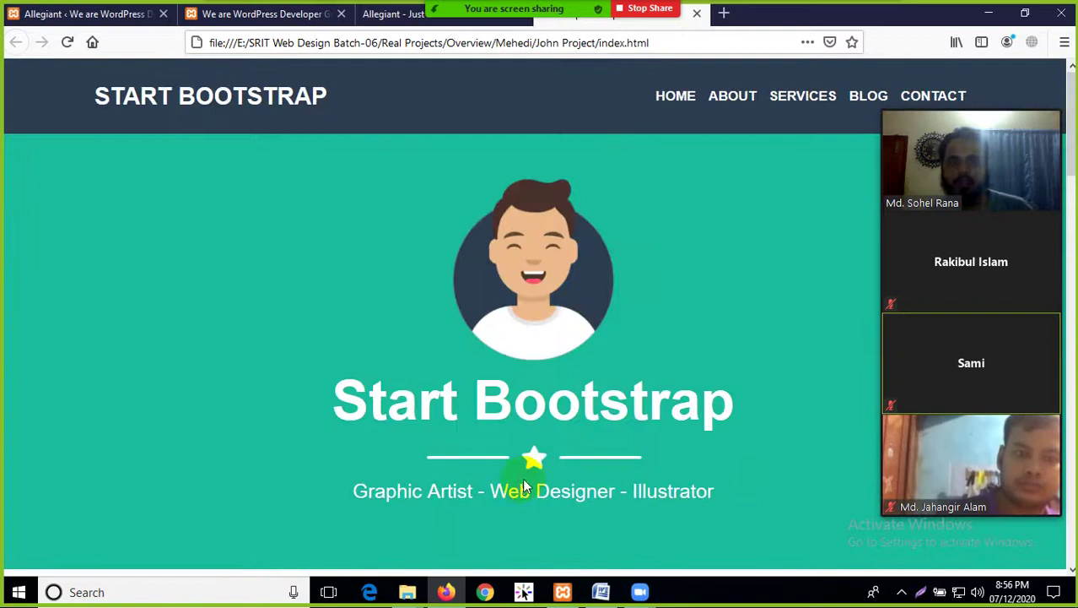
{"action": "key", "text": "ctrl+Tab"}
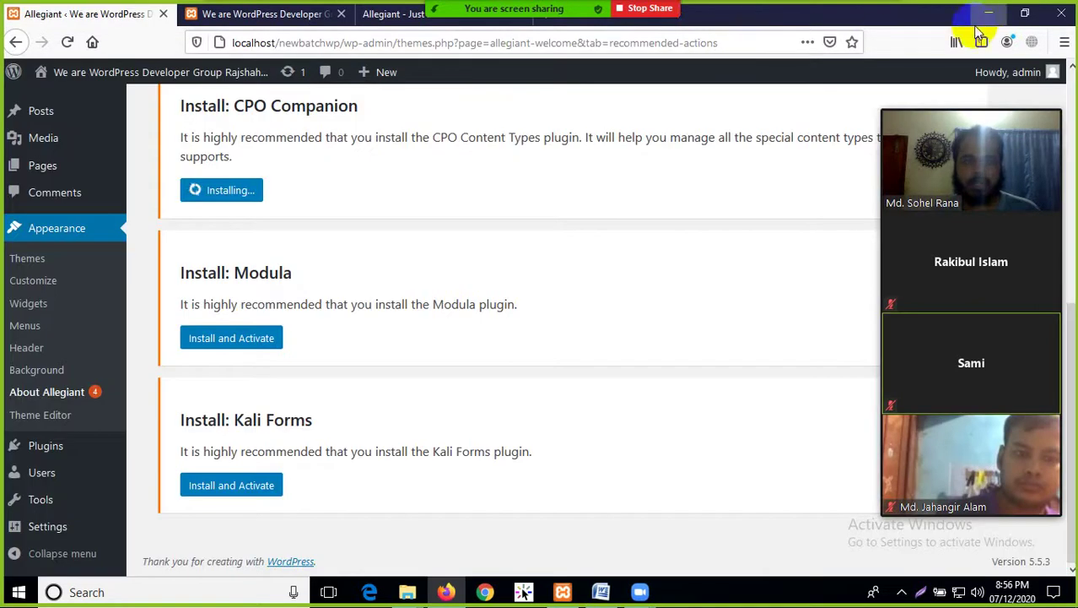
Minimise Firefox, go back to Overview, and open the third student's Project H folder
{"action": "left_click", "coordinate": [986, 16]}
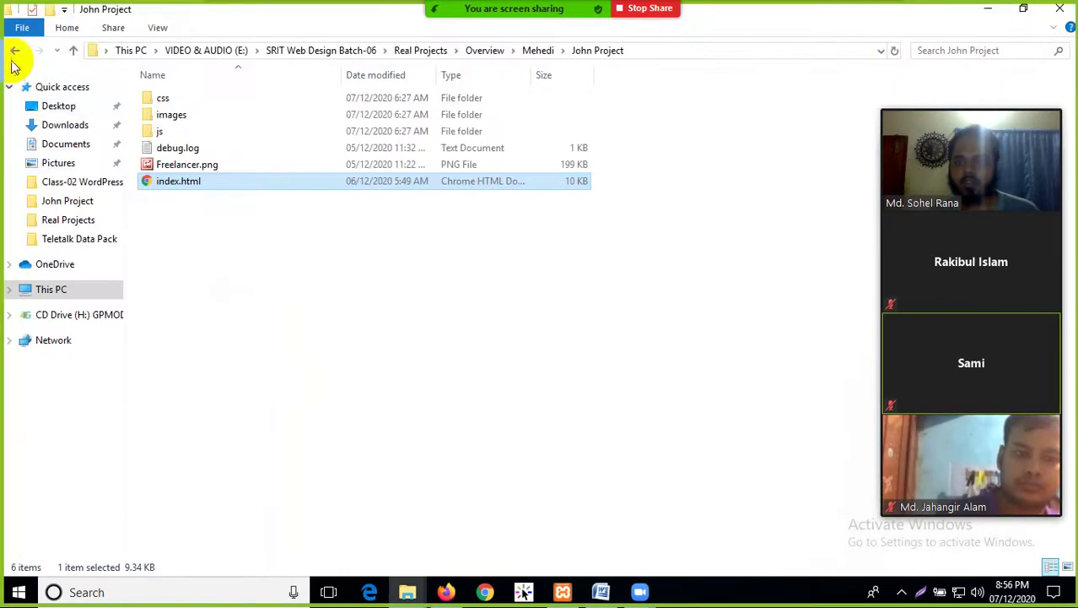
{"action": "left_click", "coordinate": [14, 51]}
{"action": "left_click", "coordinate": [15, 51]}
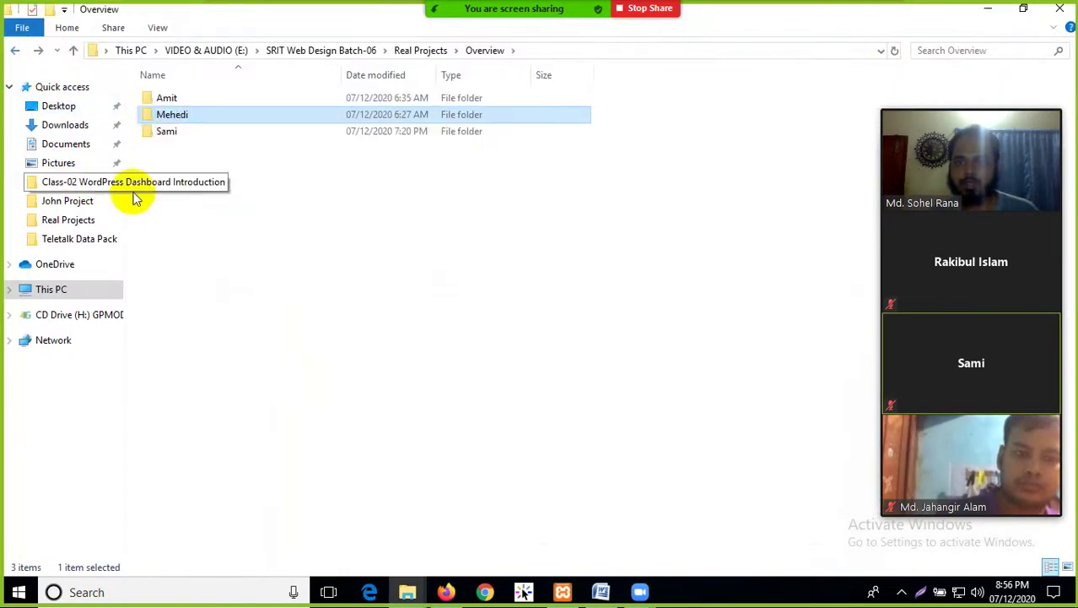
{"action": "left_click", "coordinate": [175, 138]}
{"action": "double_click", "coordinate": [175, 138]}
{"action": "left_click", "coordinate": [172, 100]}
{"action": "double_click", "coordinate": [172, 100]}
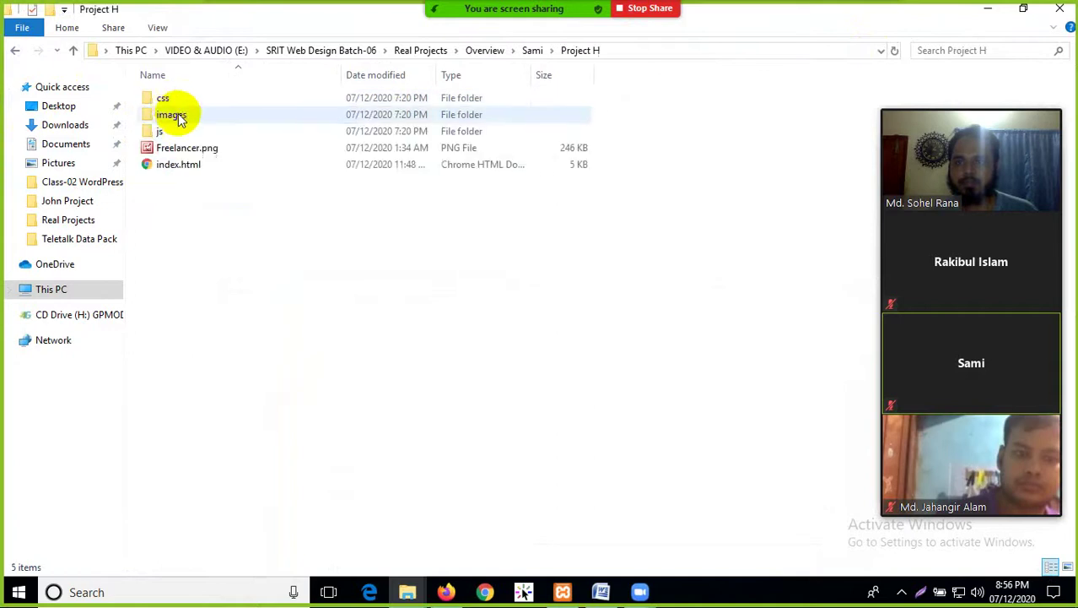
Open Project H's index.html with Firefox via the Open with menu
{"action": "right_click", "coordinate": [205, 169]}
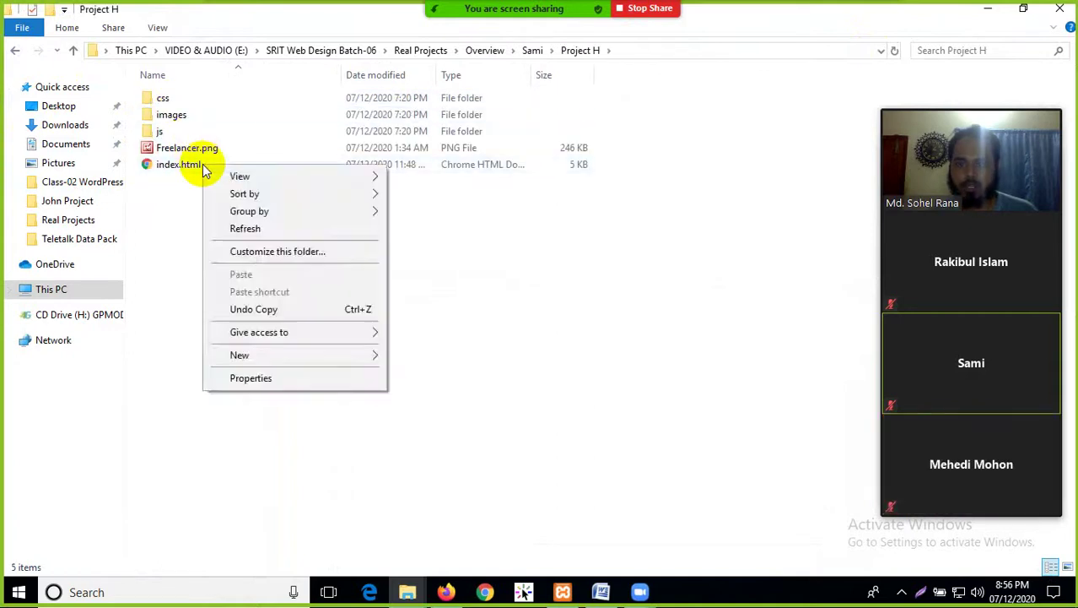
{"action": "left_click", "coordinate": [159, 164]}
{"action": "right_click", "coordinate": [160, 165]}
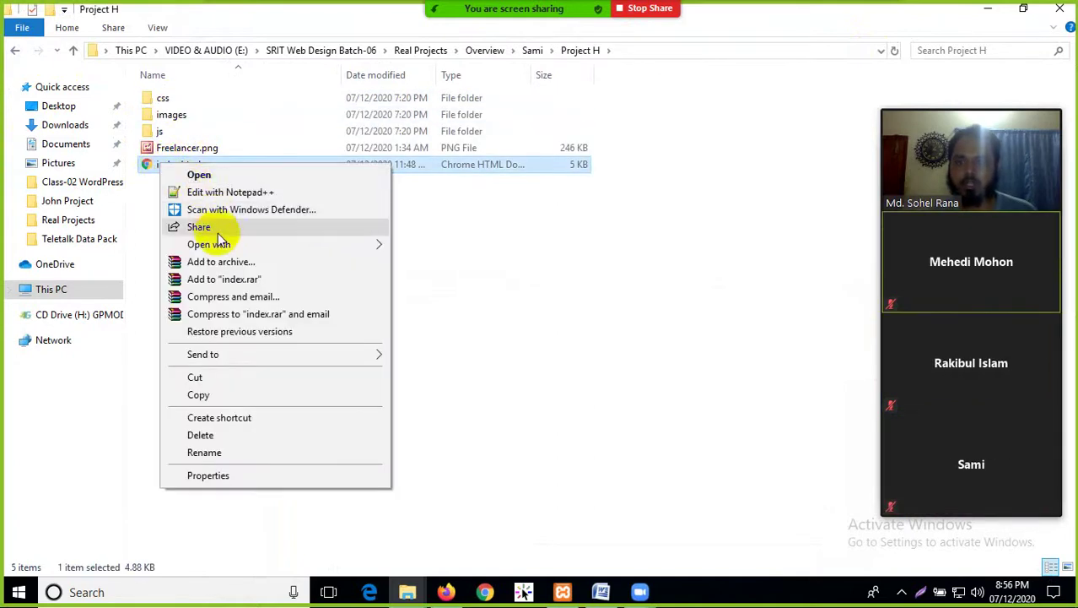
{"action": "mouse_move", "coordinate": [223, 244]}
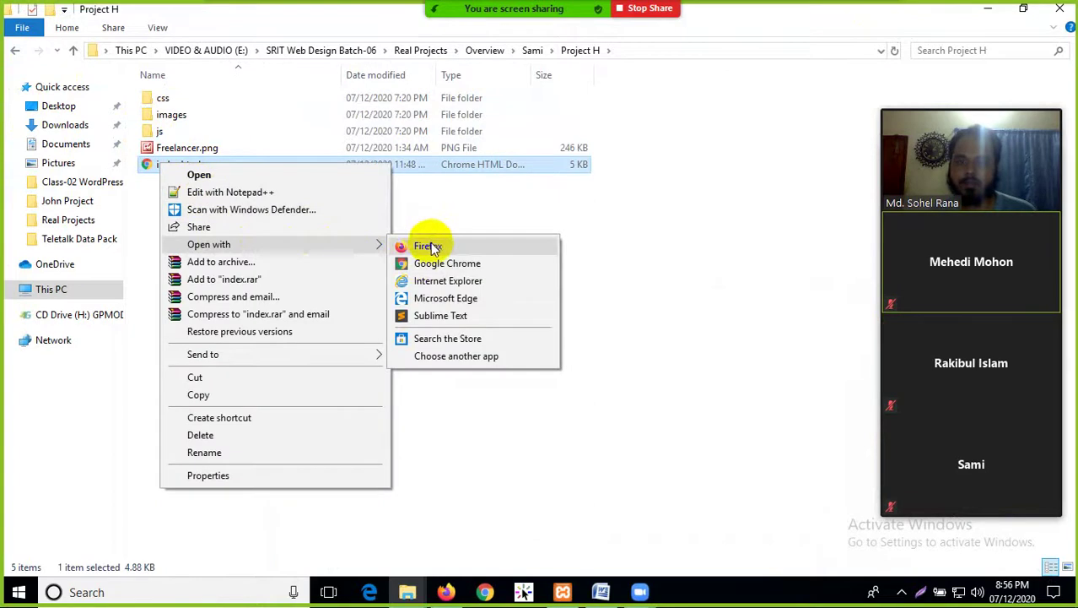
{"action": "left_click", "coordinate": [427, 246]}
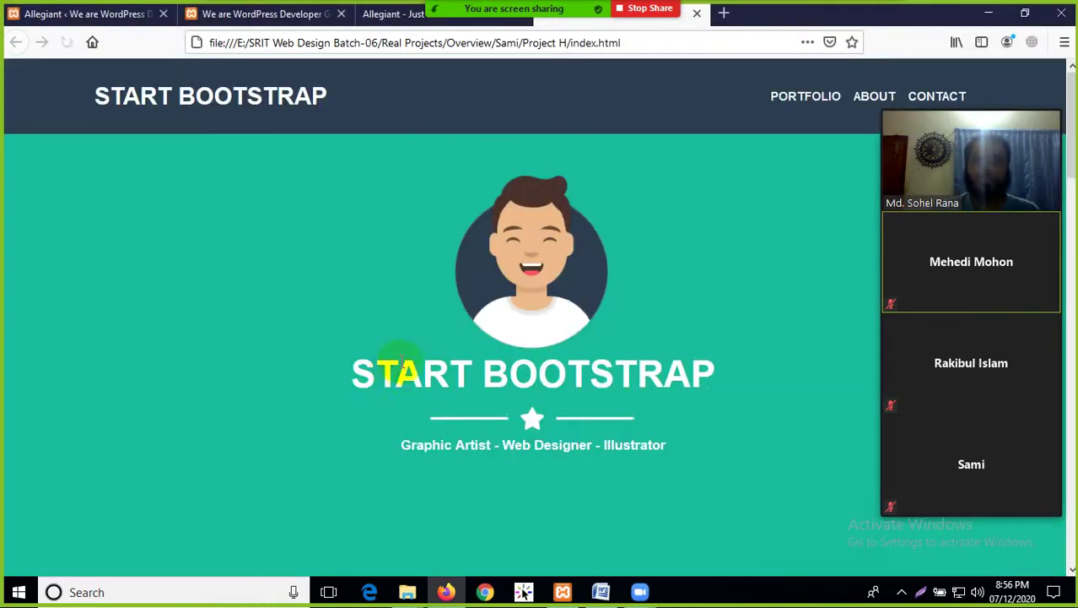
Scroll from the About section to the Contact Me form and copyright footer, highlighting text along the way
{"action": "scroll", "coordinate": [761, 141], "scroll_direction": "down", "scroll_amount": 12}
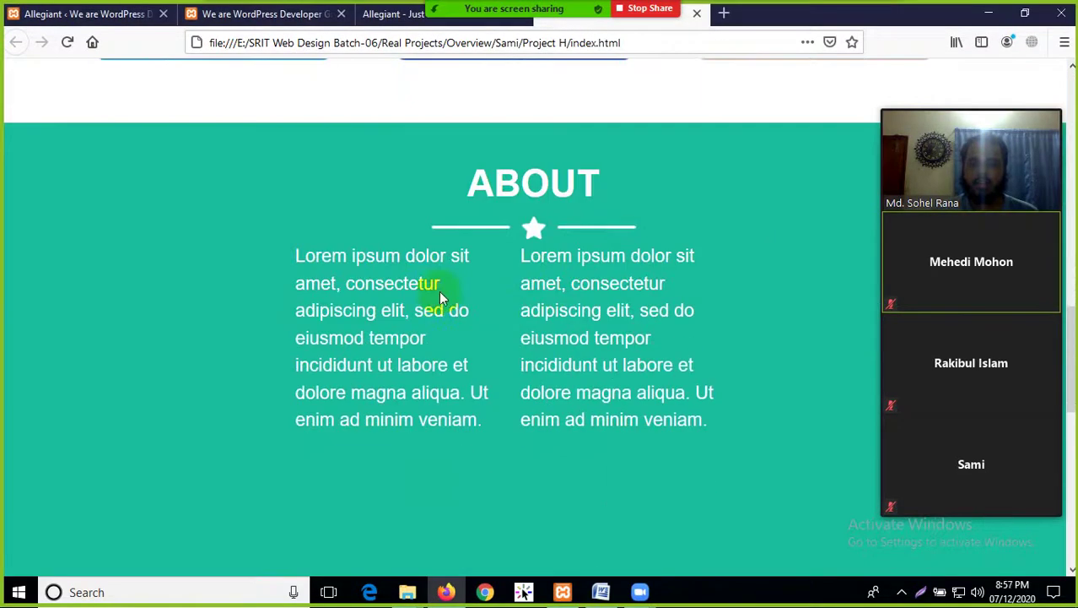
{"action": "left_click_drag", "start_coordinate": [534, 236], "coordinate": [691, 419]}
{"action": "left_click", "coordinate": [684, 311]}
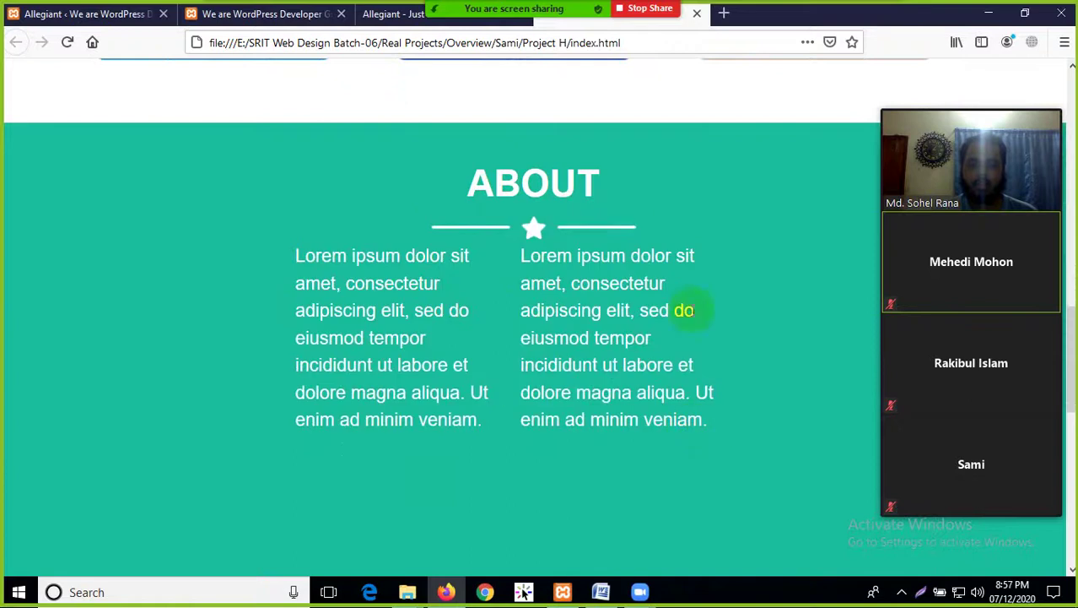
{"action": "scroll", "coordinate": [508, 374], "scroll_direction": "down", "scroll_amount": 6}
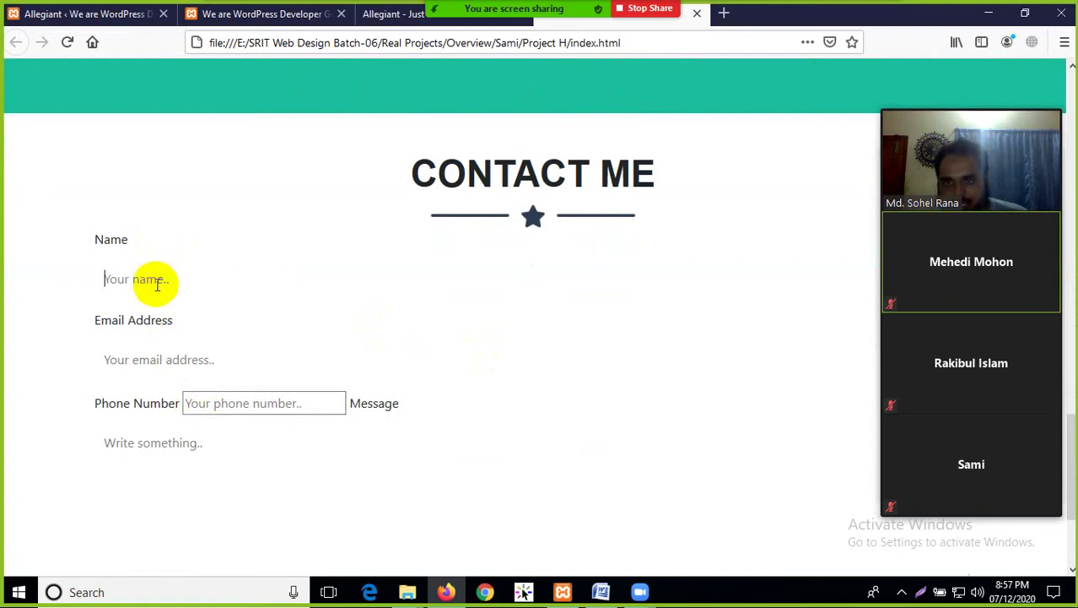
{"action": "left_click", "coordinate": [258, 399]}
{"action": "scroll", "coordinate": [241, 432], "scroll_direction": "down", "scroll_amount": 2}
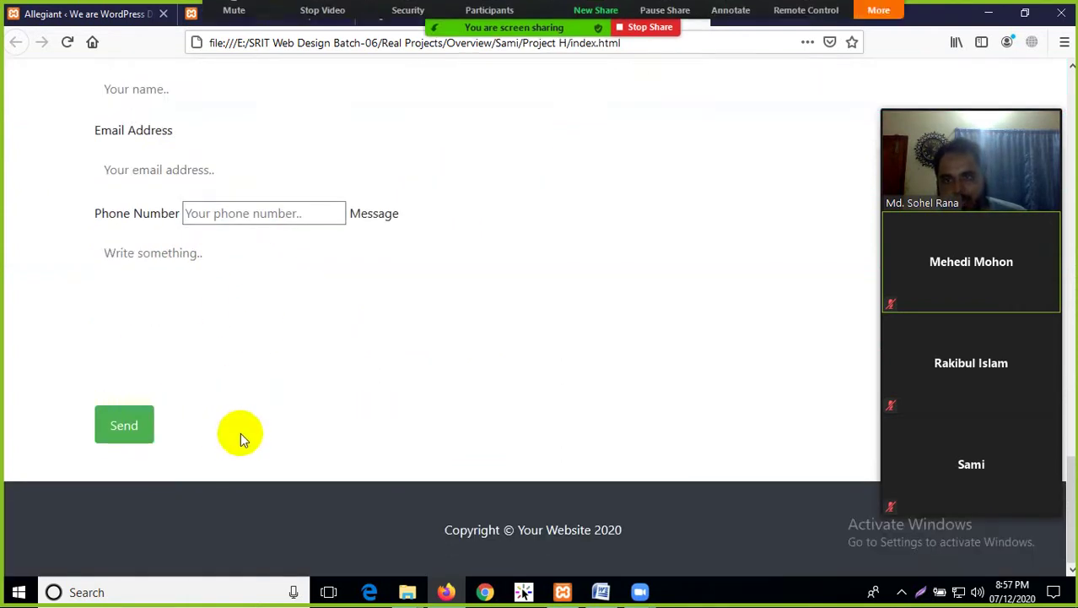
{"action": "left_click_drag", "start_coordinate": [648, 538], "coordinate": [204, 498]}
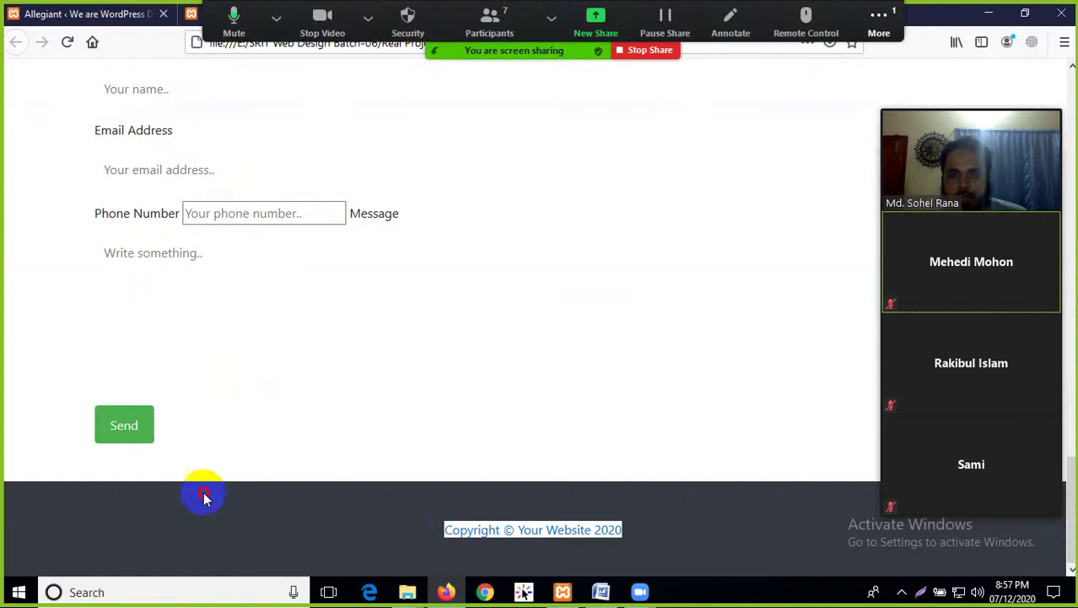
{"action": "left_click", "coordinate": [435, 320]}
Open the Zoom meeting chat from the More options, then close it
{"action": "left_click", "coordinate": [879, 17]}
{"action": "left_click", "coordinate": [869, 55]}
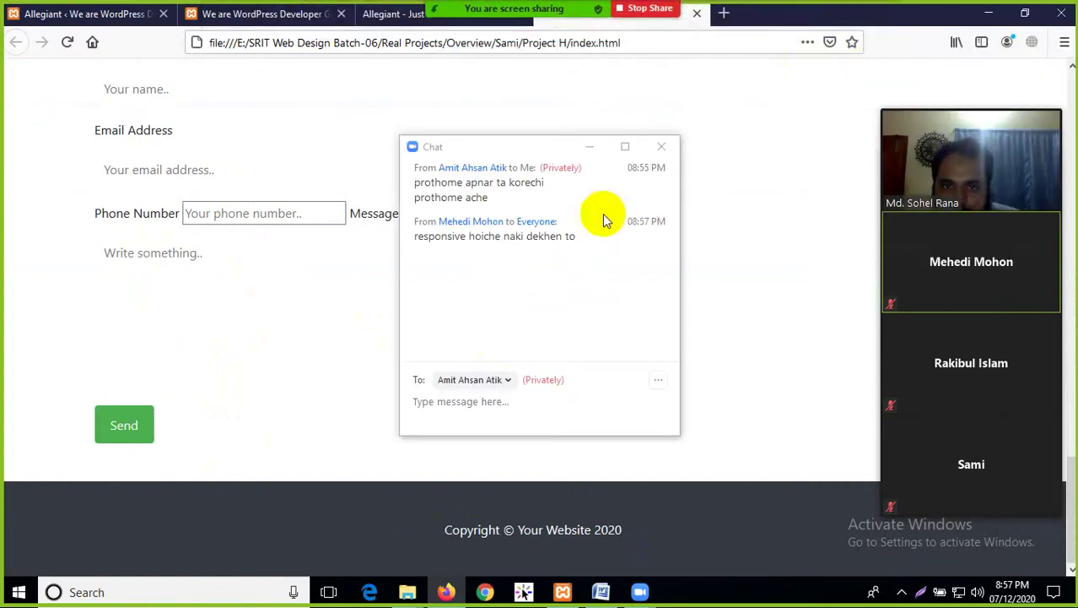
{"action": "left_click", "coordinate": [661, 147]}
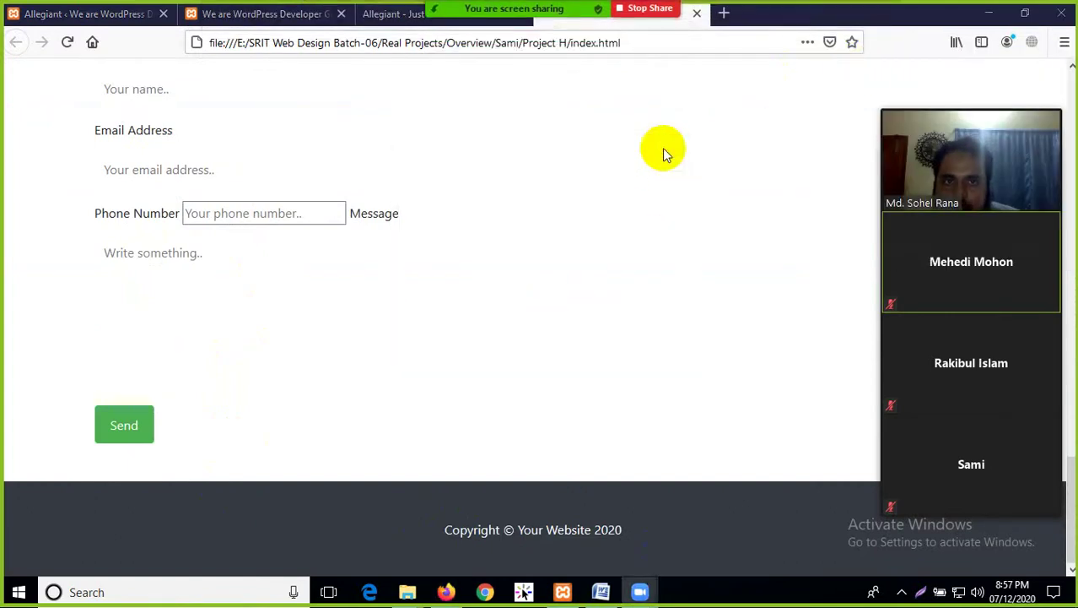
Minimise Firefox, then briefly bring up and hide the Word document
{"action": "left_click", "coordinate": [979, 22]}
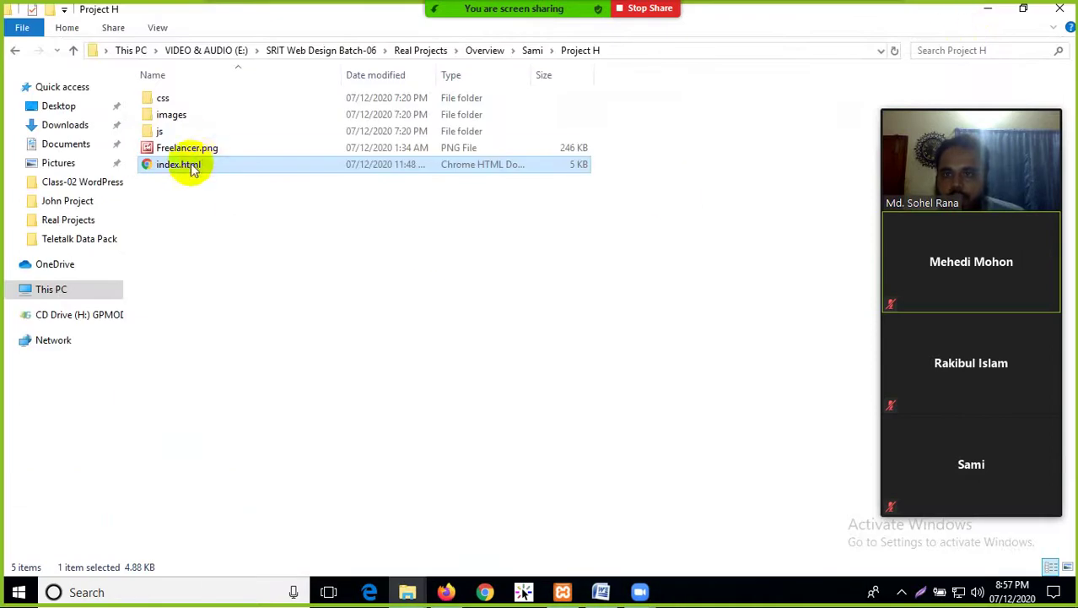
{"action": "left_click", "coordinate": [599, 590]}
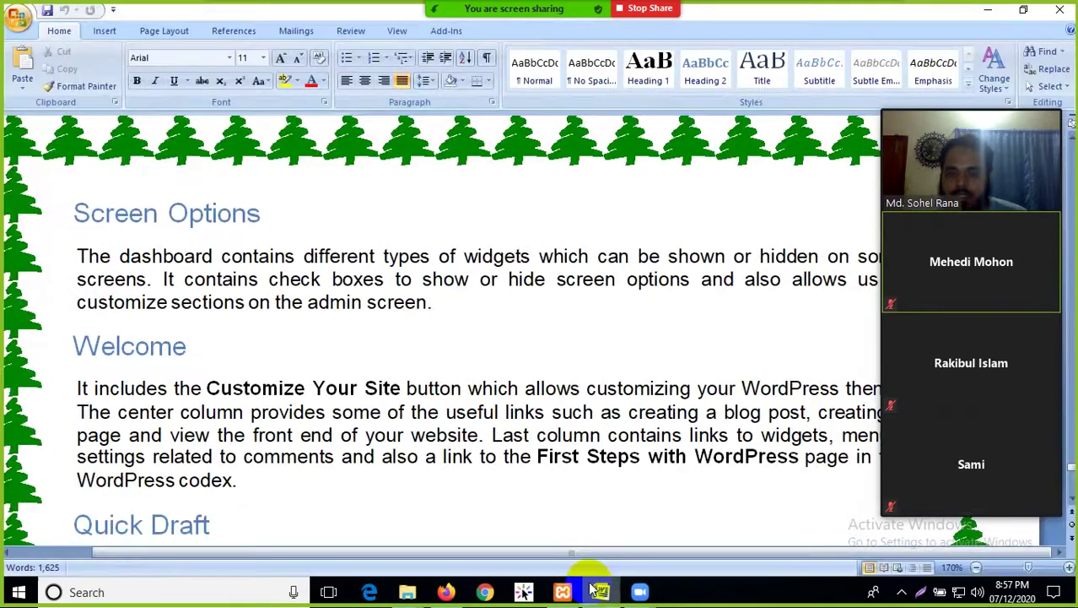
{"action": "left_click", "coordinate": [596, 591]}
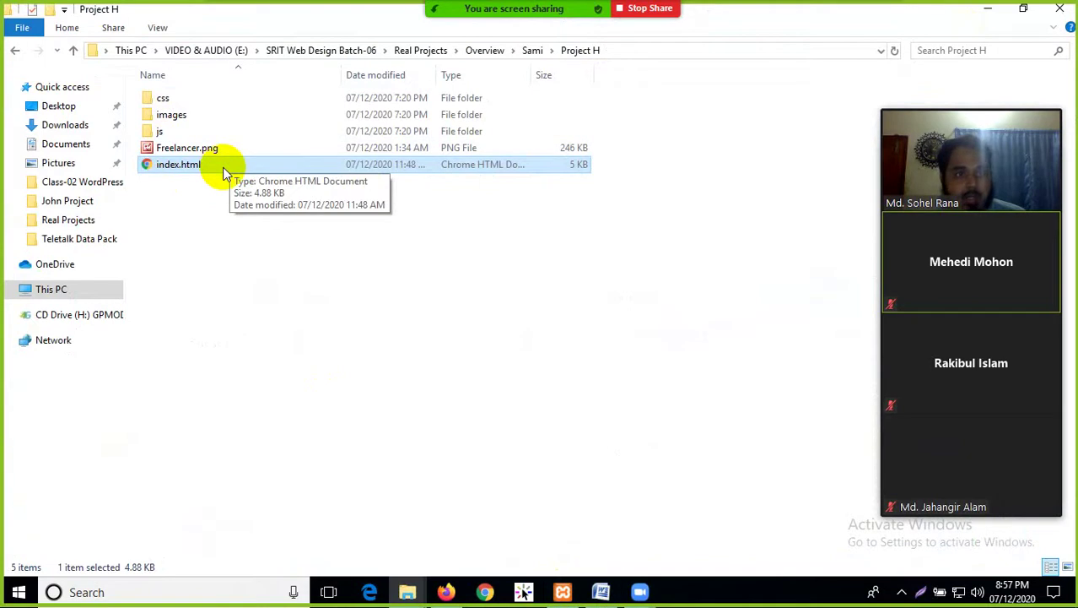
Go back to Overview, enter John Project, and open its index.html with Firefox
{"action": "left_click", "coordinate": [15, 52]}
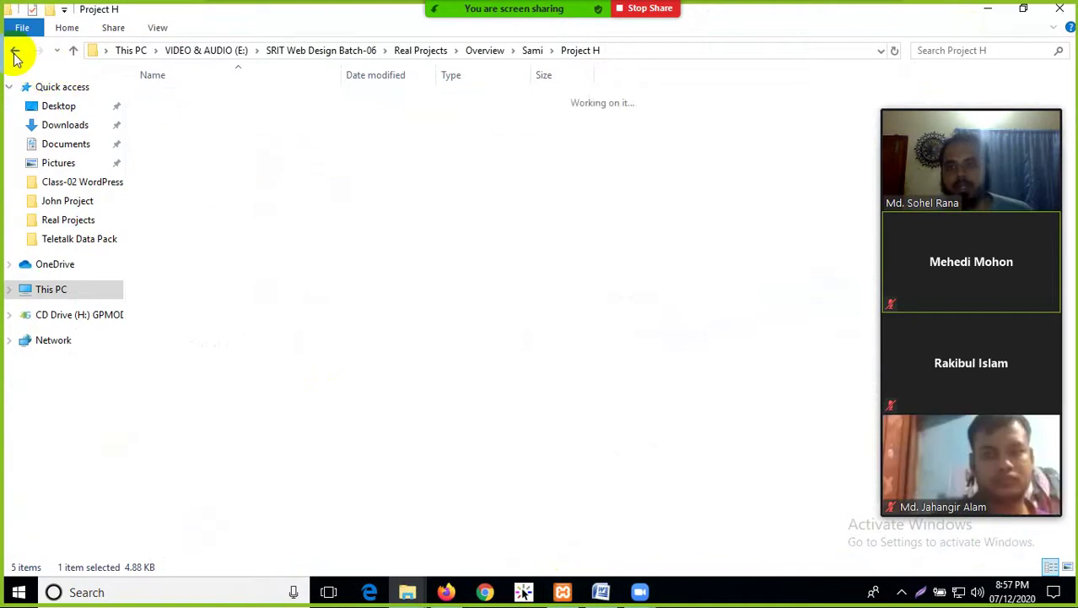
{"action": "left_click", "coordinate": [15, 52]}
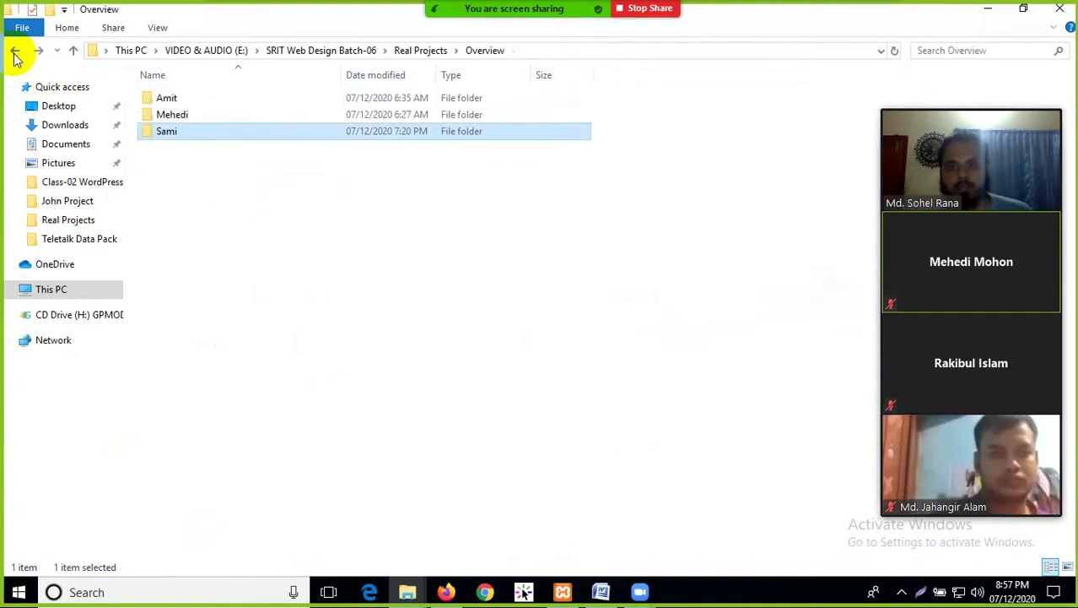
{"action": "double_click", "coordinate": [177, 114]}
{"action": "double_click", "coordinate": [175, 99]}
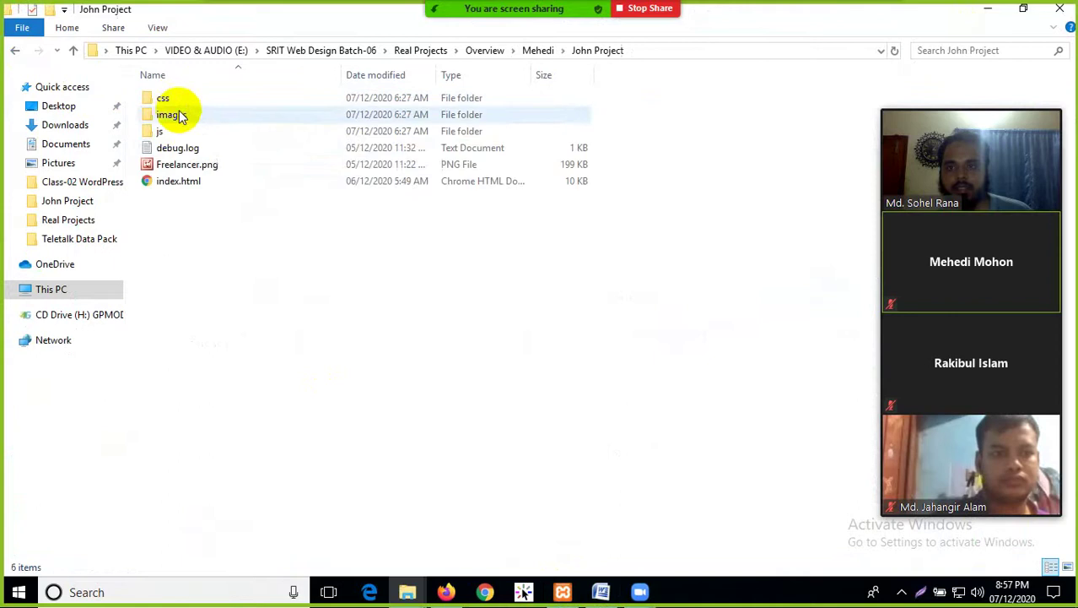
{"action": "right_click", "coordinate": [181, 187]}
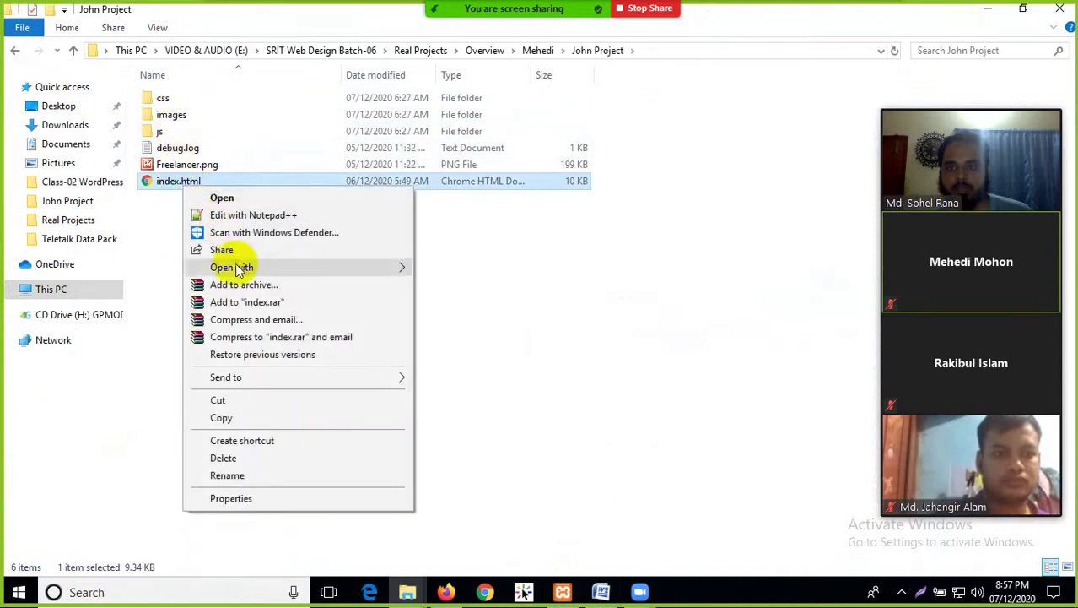
{"action": "mouse_move", "coordinate": [346, 269]}
{"action": "left_click", "coordinate": [460, 271]}
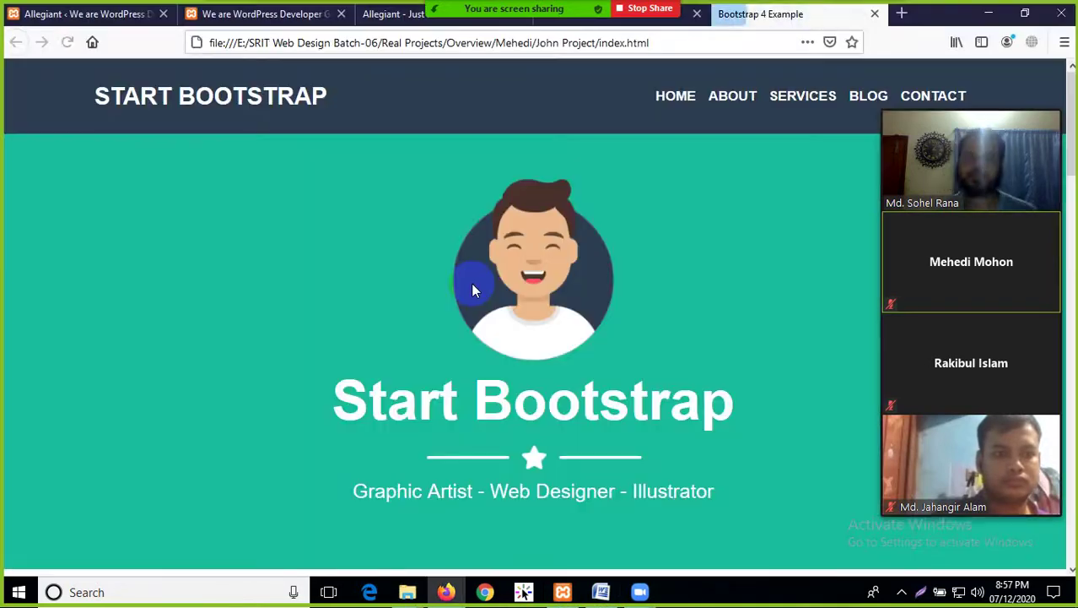
{"action": "key", "text": "ctrl+shift+m"}
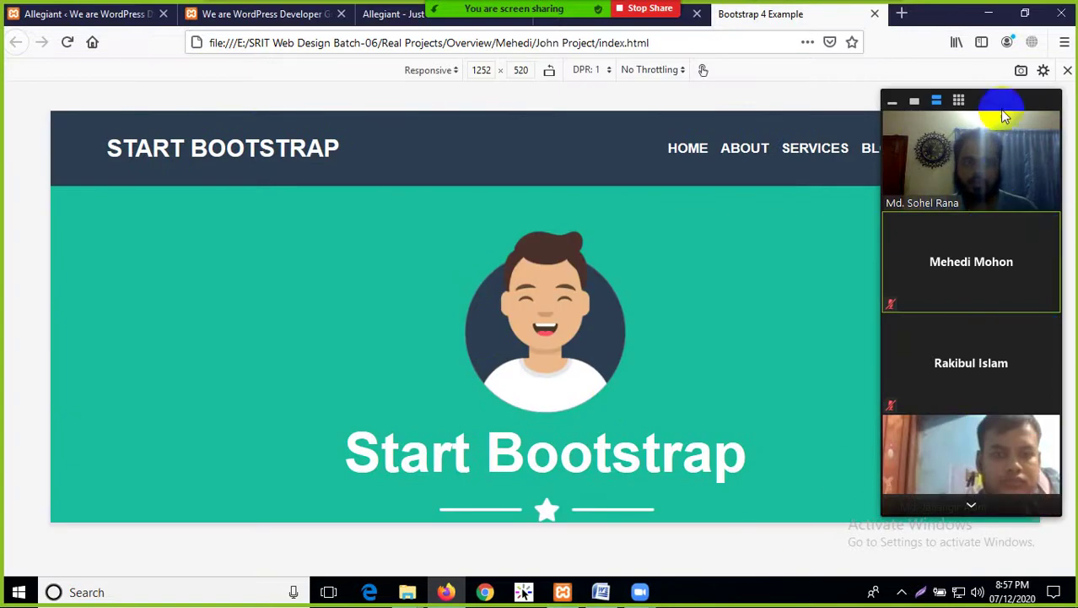
{"action": "left_click_drag", "start_coordinate": [1003, 113], "coordinate": [662, 111]}
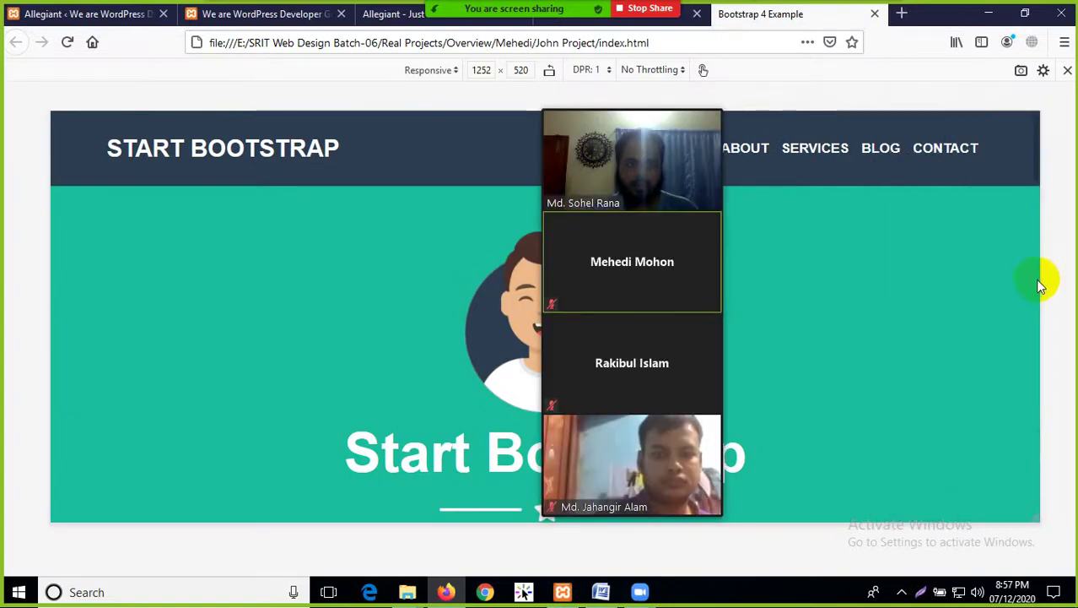
{"action": "left_click_drag", "start_coordinate": [1042, 280], "coordinate": [721, 316]}
{"action": "left_click_drag", "start_coordinate": [664, 107], "coordinate": [1052, 144]}
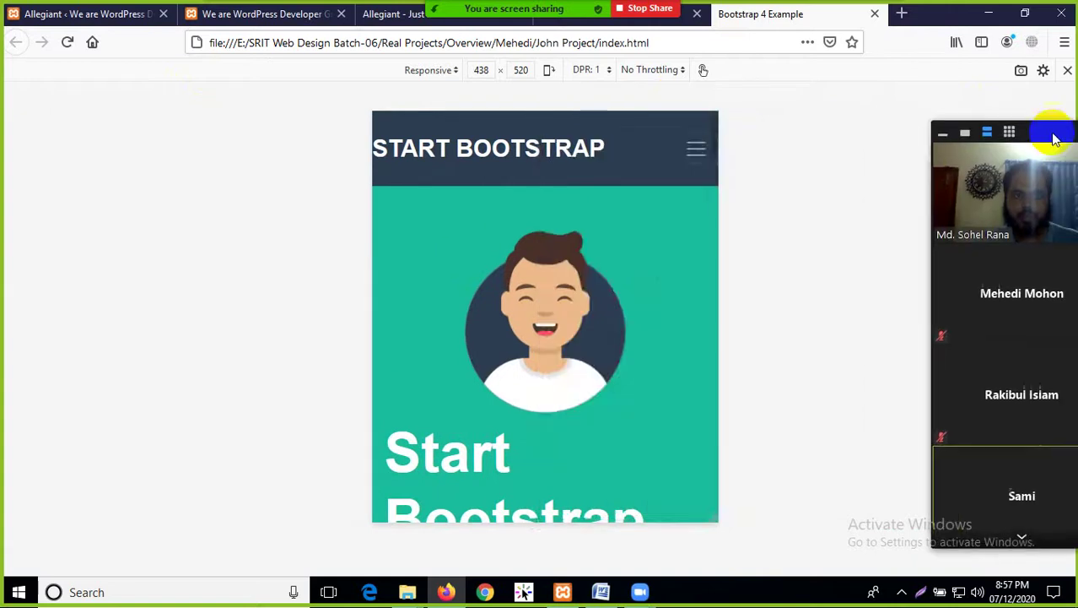
{"action": "scroll", "coordinate": [654, 239], "scroll_direction": "down", "scroll_amount": 9}
{"action": "scroll", "coordinate": [617, 336], "scroll_direction": "down", "scroll_amount": 12}
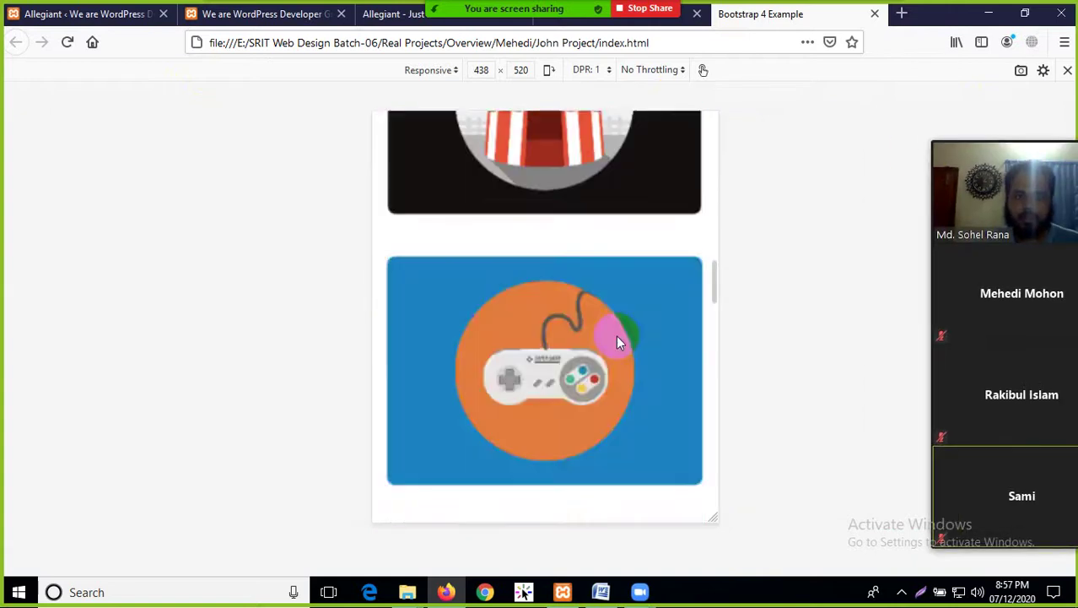
{"action": "scroll", "coordinate": [622, 343], "scroll_direction": "up", "scroll_amount": 3}
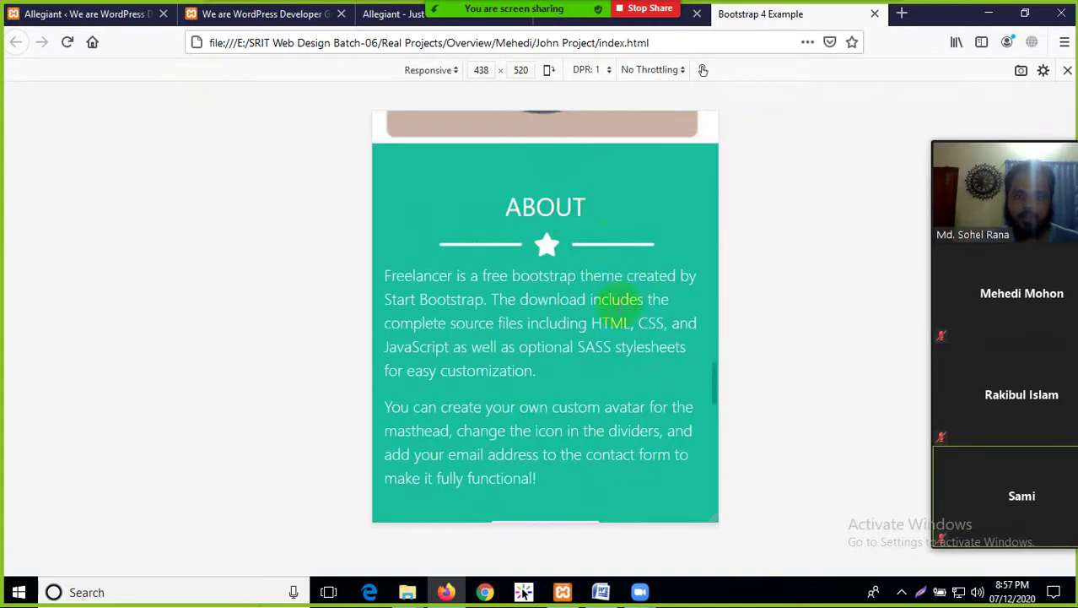
{"action": "scroll", "coordinate": [568, 216], "scroll_direction": "down", "scroll_amount": 8}
{"action": "left_click", "coordinate": [553, 286]}
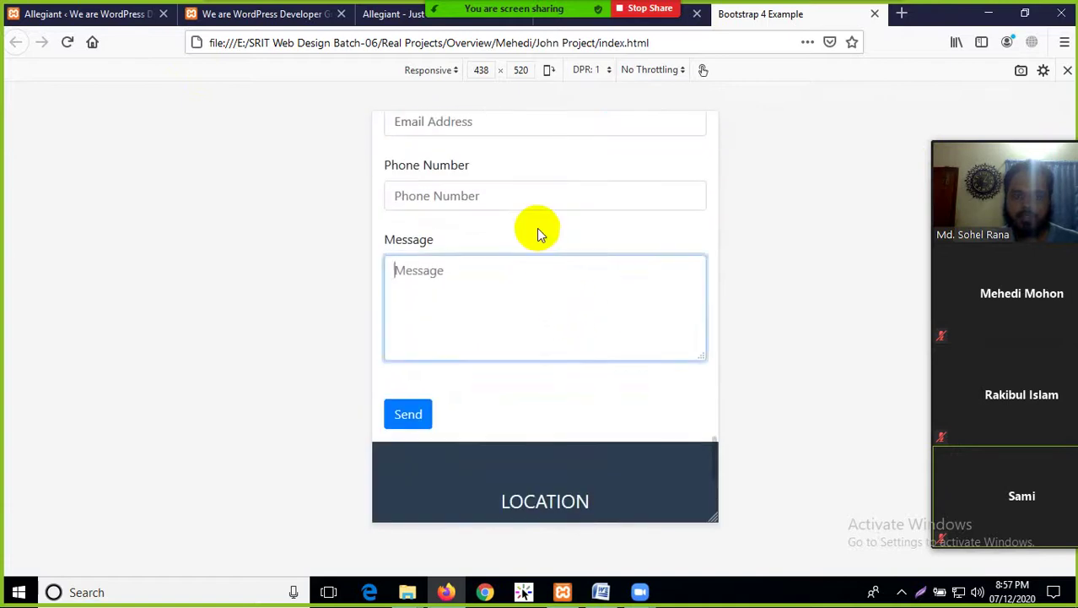
{"action": "left_click", "coordinate": [520, 169]}
{"action": "scroll", "coordinate": [510, 237], "scroll_direction": "down", "scroll_amount": 7}
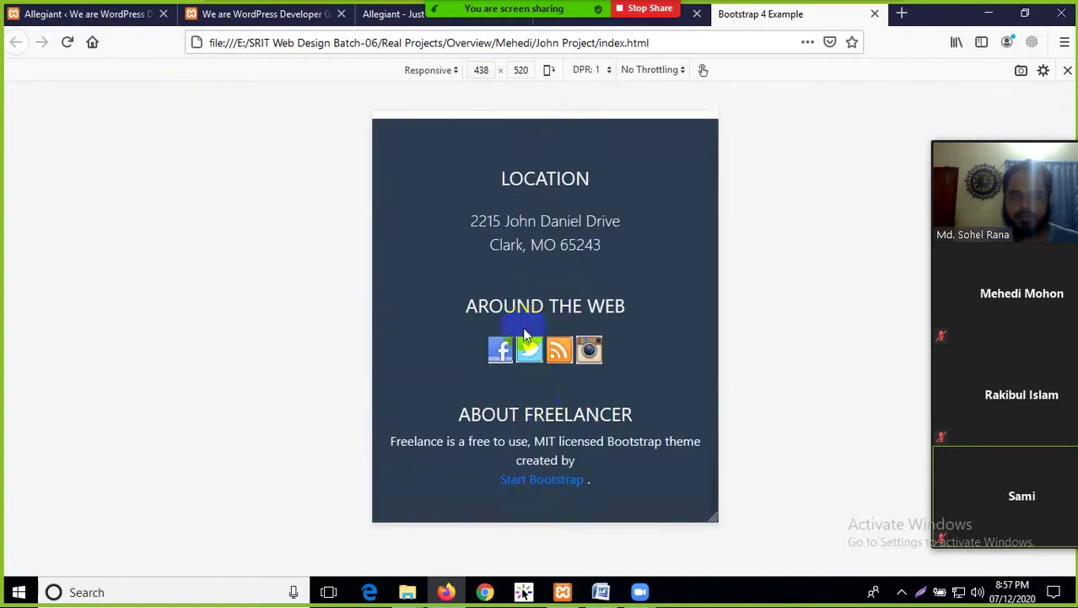
{"action": "left_click_drag", "start_coordinate": [634, 452], "coordinate": [433, 102]}
{"action": "scroll", "coordinate": [657, 351], "scroll_direction": "up", "scroll_amount": 4}
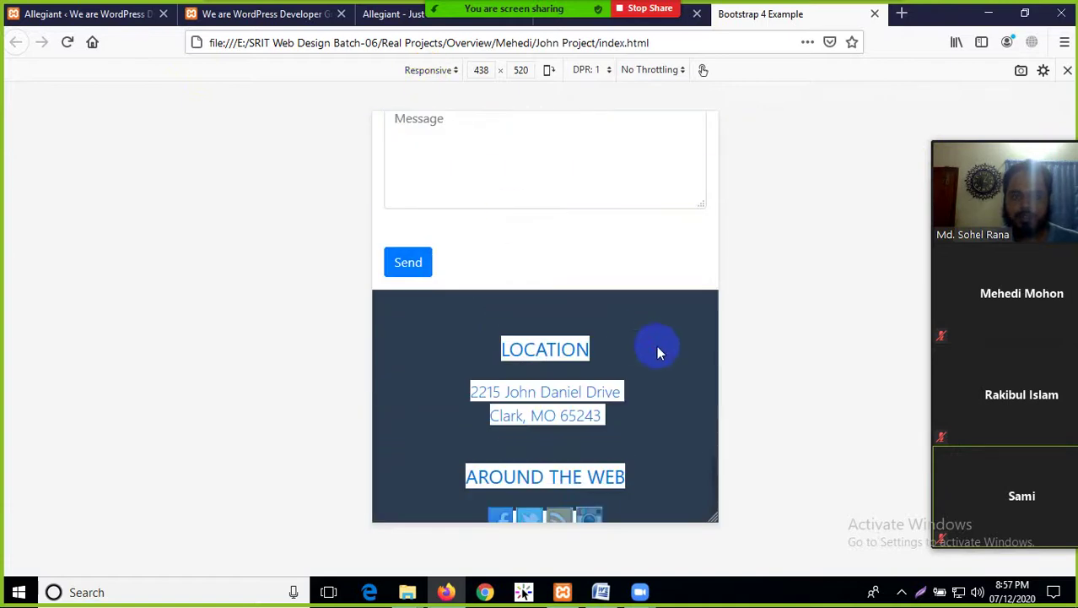
{"action": "left_click", "coordinate": [649, 343]}
{"action": "scroll", "coordinate": [679, 331], "scroll_direction": "up", "scroll_amount": 2}
{"action": "scroll", "coordinate": [679, 331], "scroll_direction": "up", "scroll_amount": 3}
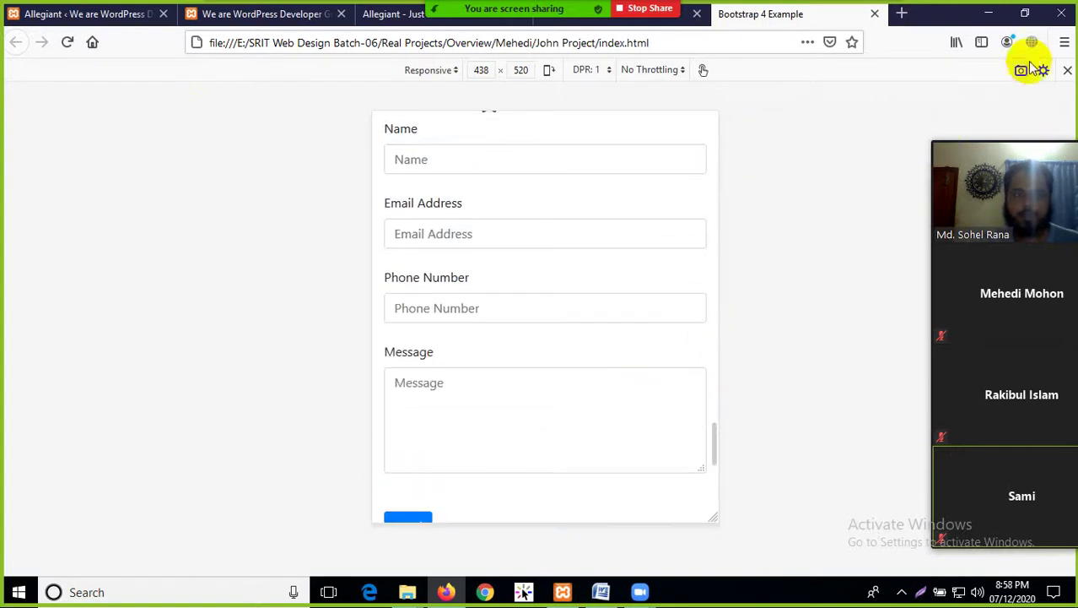
{"action": "left_click", "coordinate": [1068, 74]}
{"action": "scroll", "coordinate": [633, 210], "scroll_direction": "up", "scroll_amount": 10}
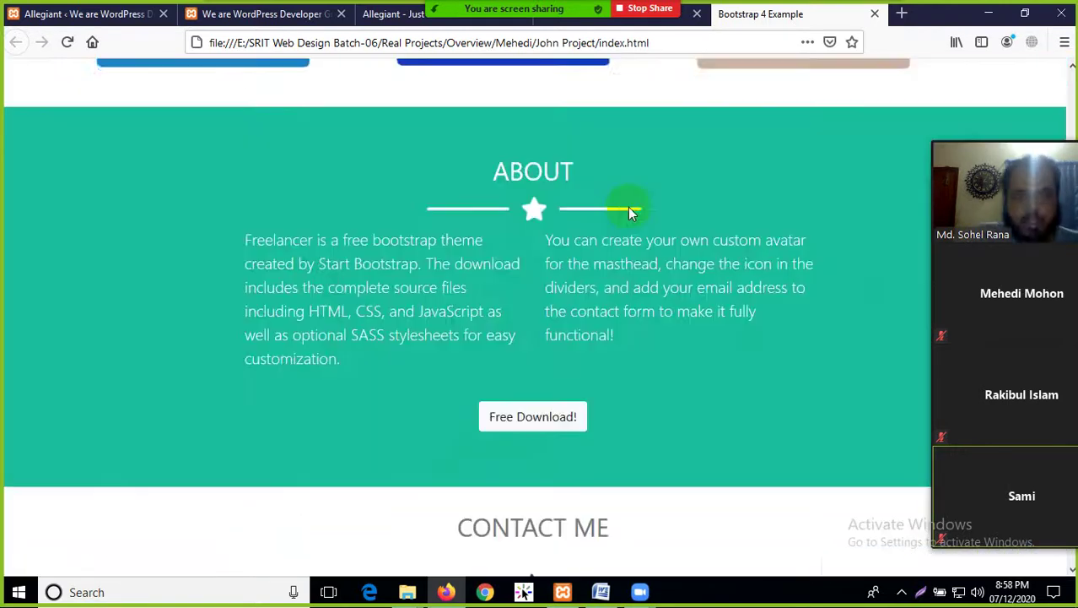
{"action": "scroll", "coordinate": [629, 135], "scroll_direction": "up", "scroll_amount": 3}
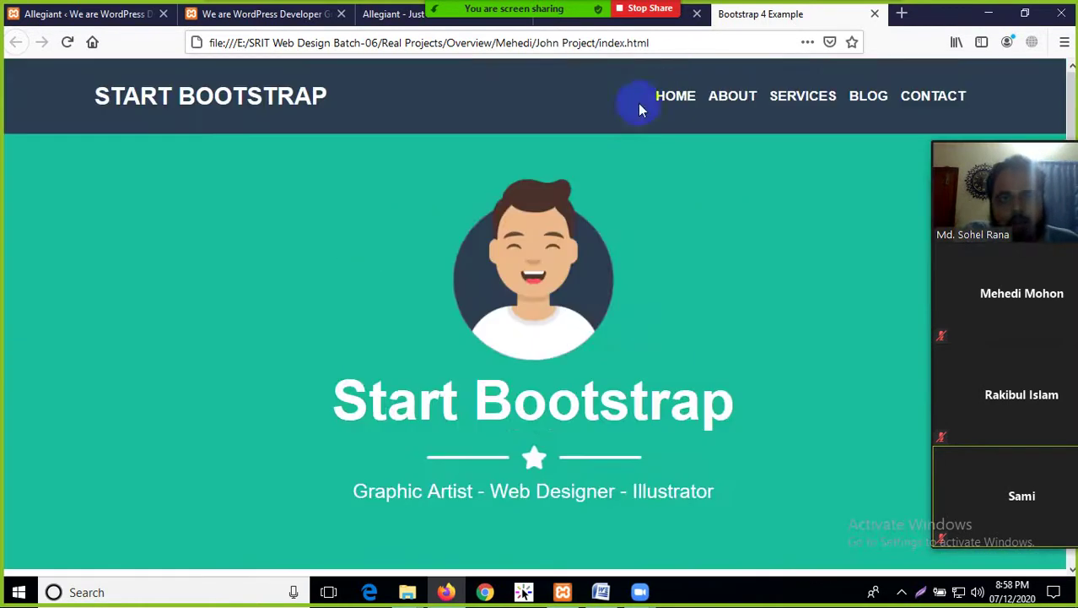
End the screen share using Stop Share on Zoom's green sharing bar
{"action": "left_click", "coordinate": [649, 9]}
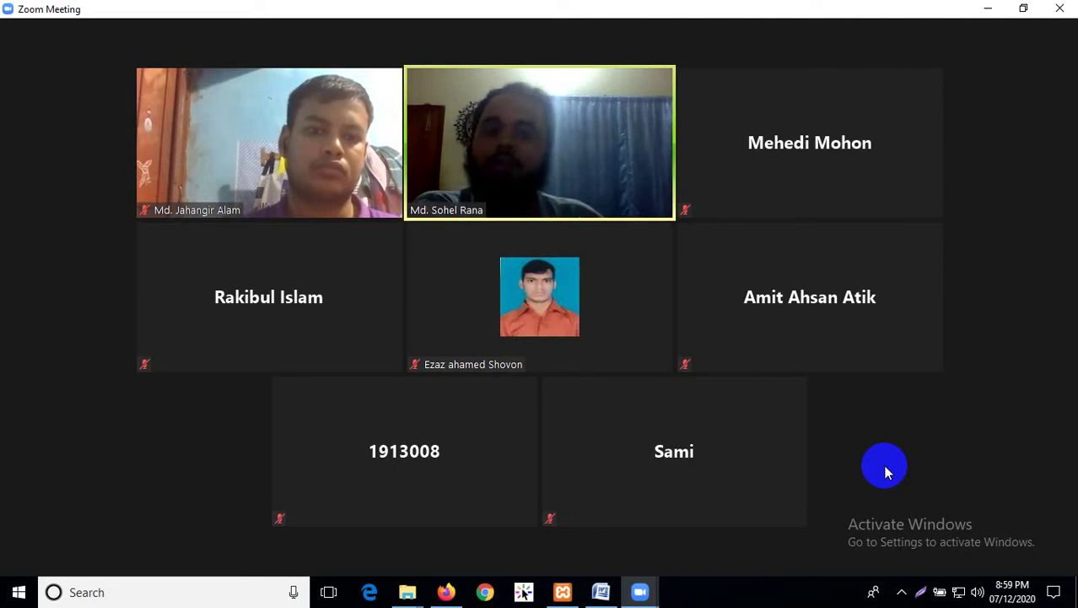
Minimize the meeting, close the Bootstrap 4 Example and Demo tabs, and minimize Firefox
{"action": "mouse_move", "coordinate": [705, 7]}
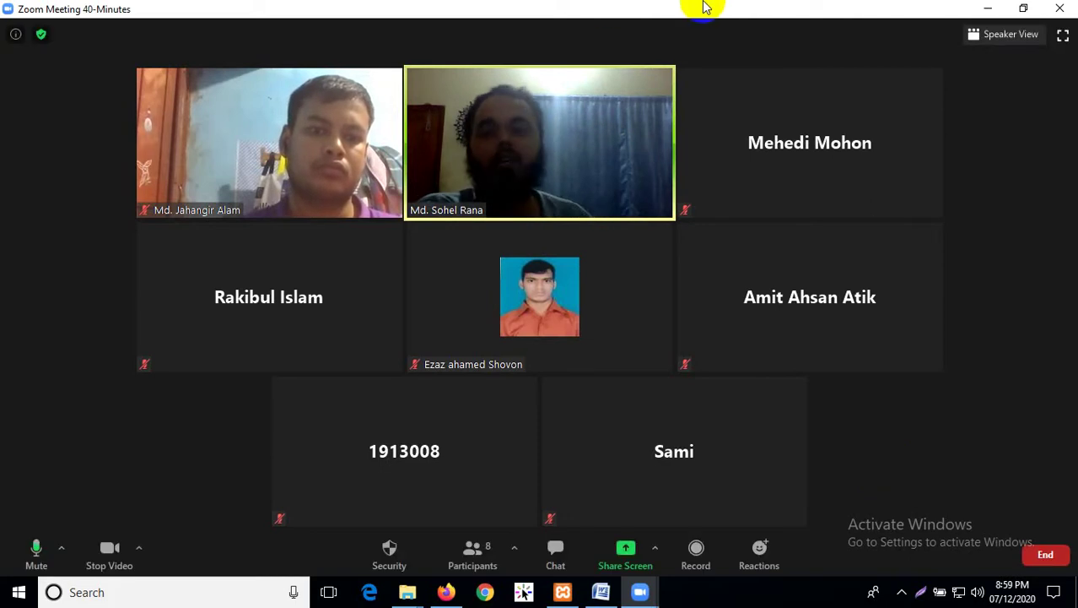
{"action": "left_click", "coordinate": [989, 8]}
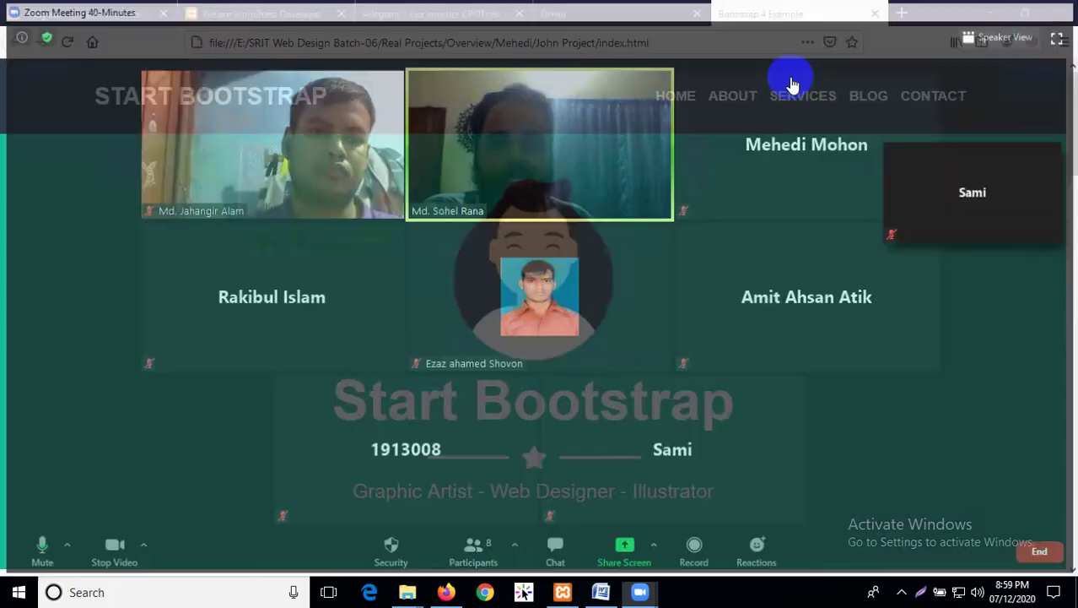
{"action": "left_click", "coordinate": [875, 16]}
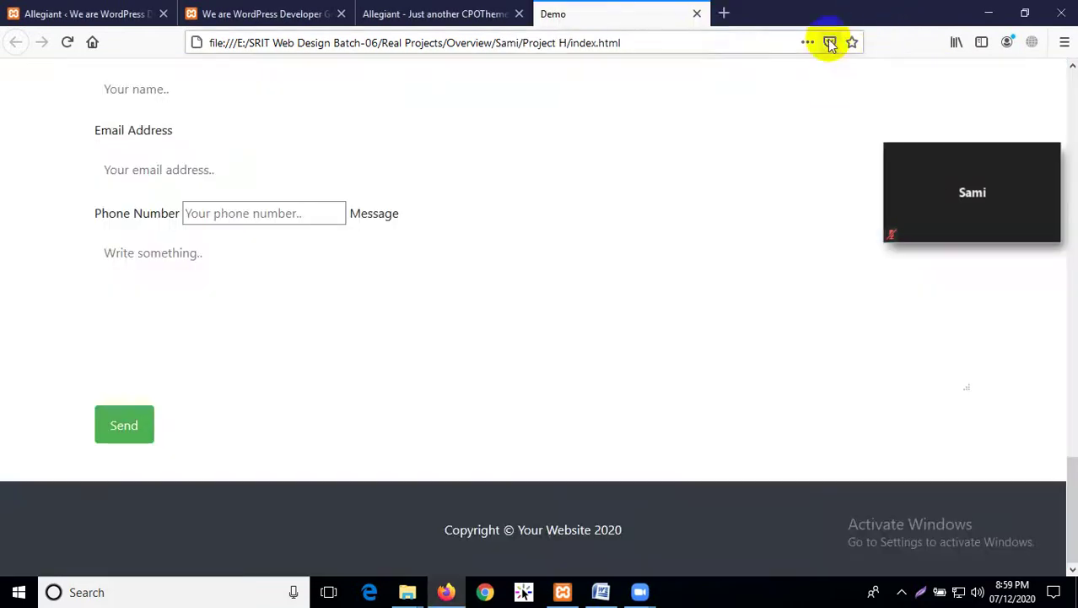
{"action": "left_click", "coordinate": [699, 15]}
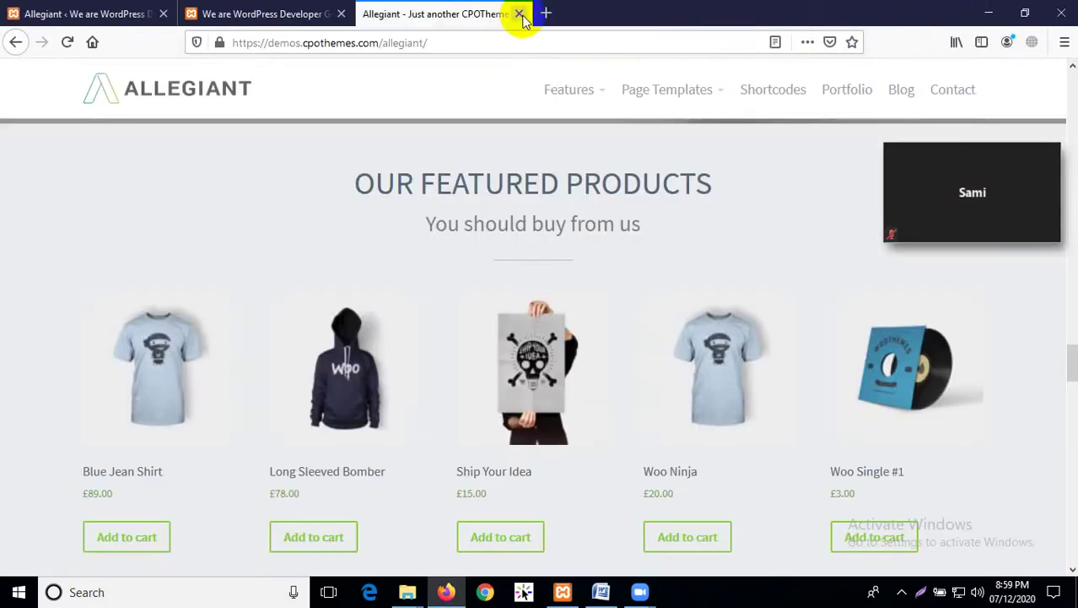
{"action": "left_click", "coordinate": [987, 13]}
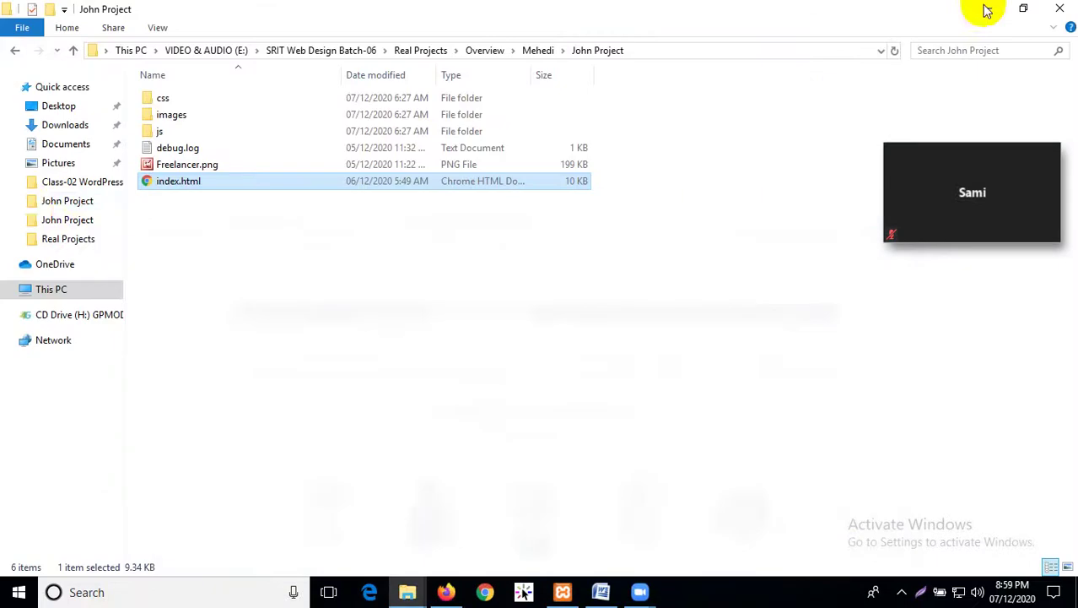
Go back to the Real Projects folder and open Agency.jpg enlarged in Picture Manager
{"action": "left_click", "coordinate": [15, 51]}
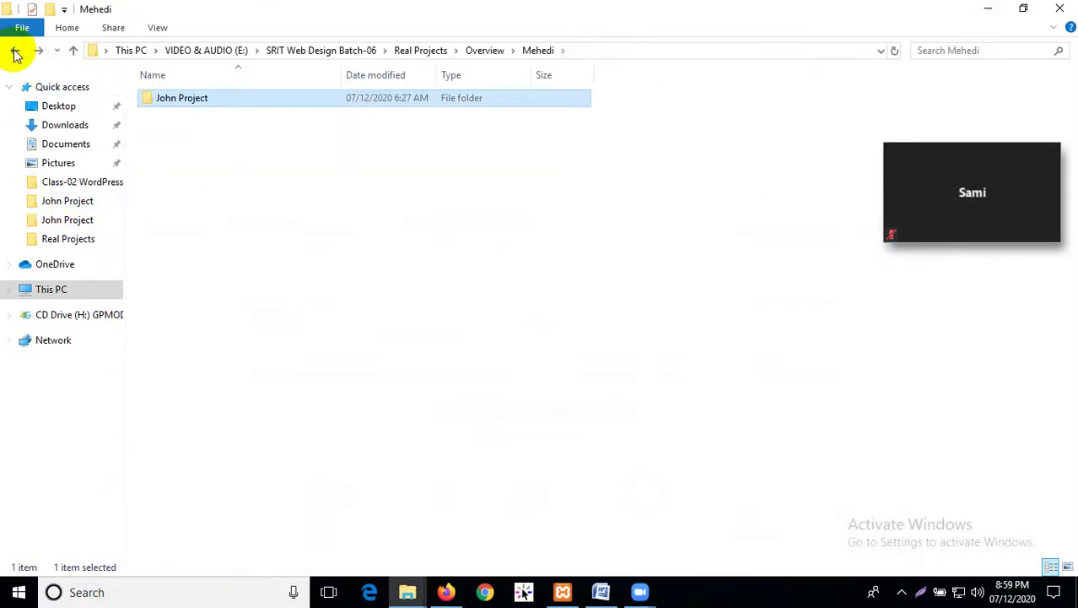
{"action": "left_click", "coordinate": [15, 52]}
{"action": "left_click", "coordinate": [15, 52]}
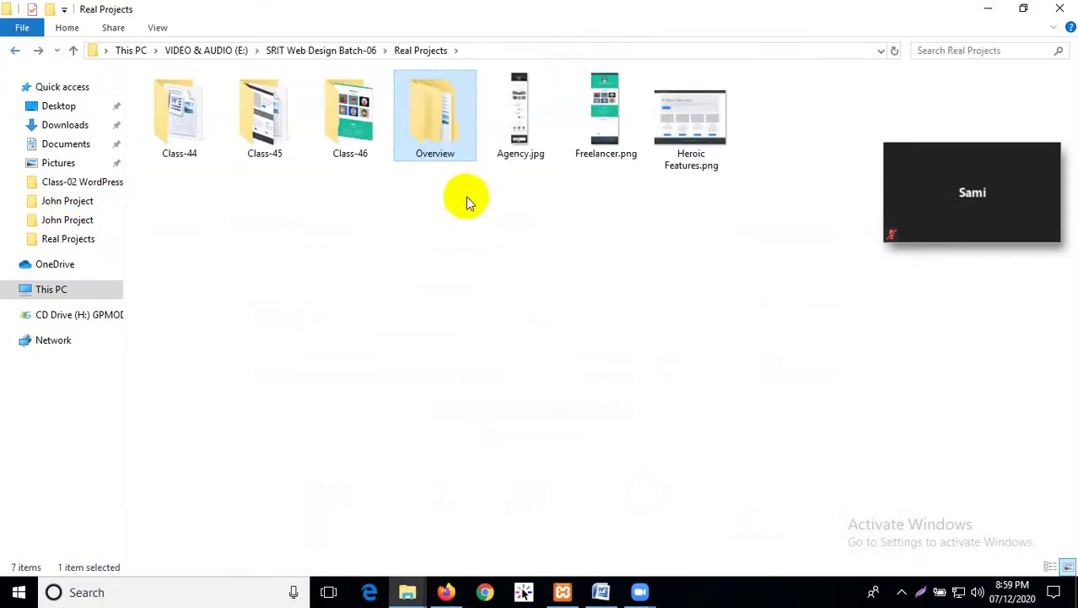
{"action": "double_click", "coordinate": [523, 135]}
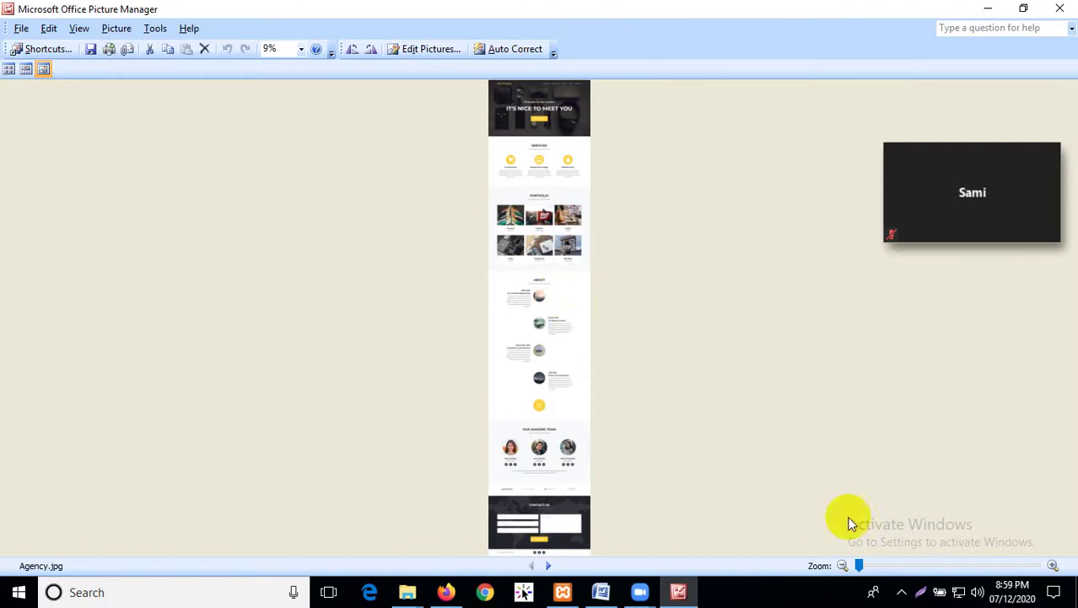
{"action": "left_click_drag", "start_coordinate": [861, 566], "coordinate": [941, 564]}
Restore the meeting window and start sharing the screen
{"action": "scroll", "coordinate": [770, 422], "scroll_direction": "up", "scroll_amount": 10}
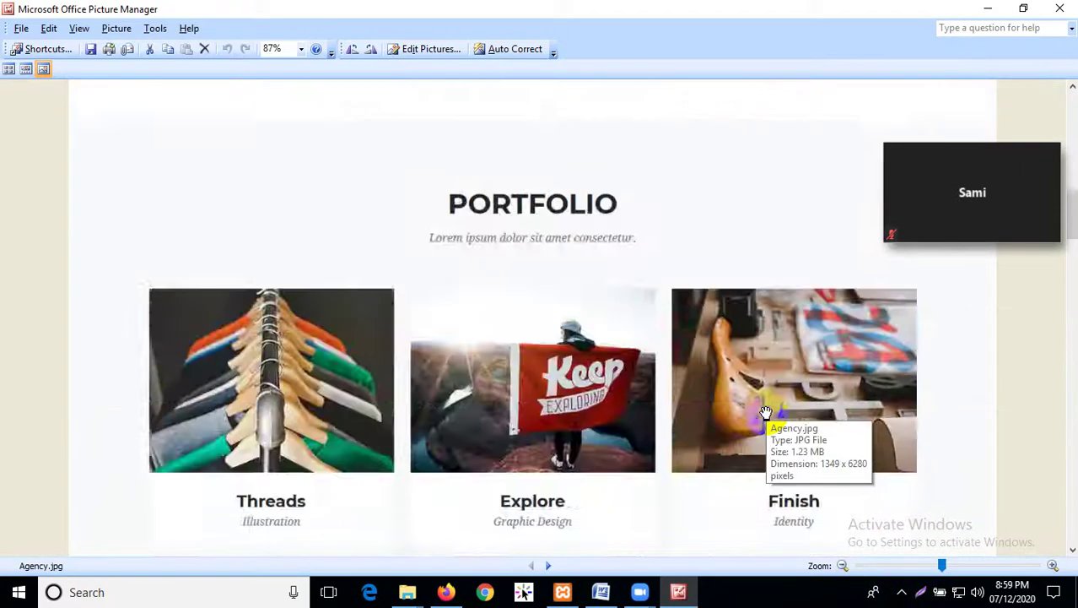
{"action": "left_click", "coordinate": [1041, 226]}
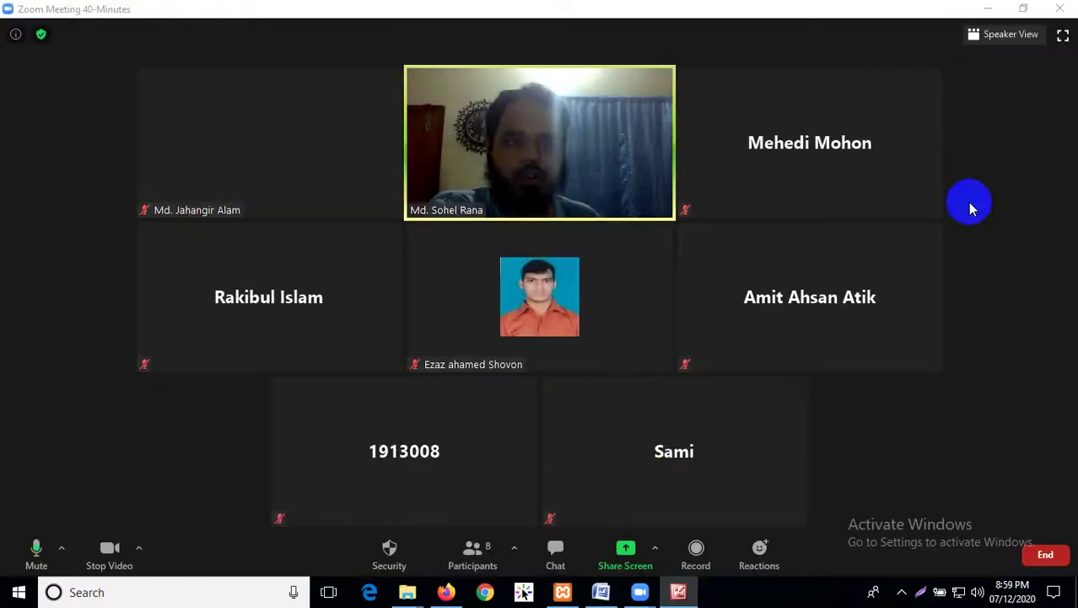
{"action": "left_click", "coordinate": [622, 554]}
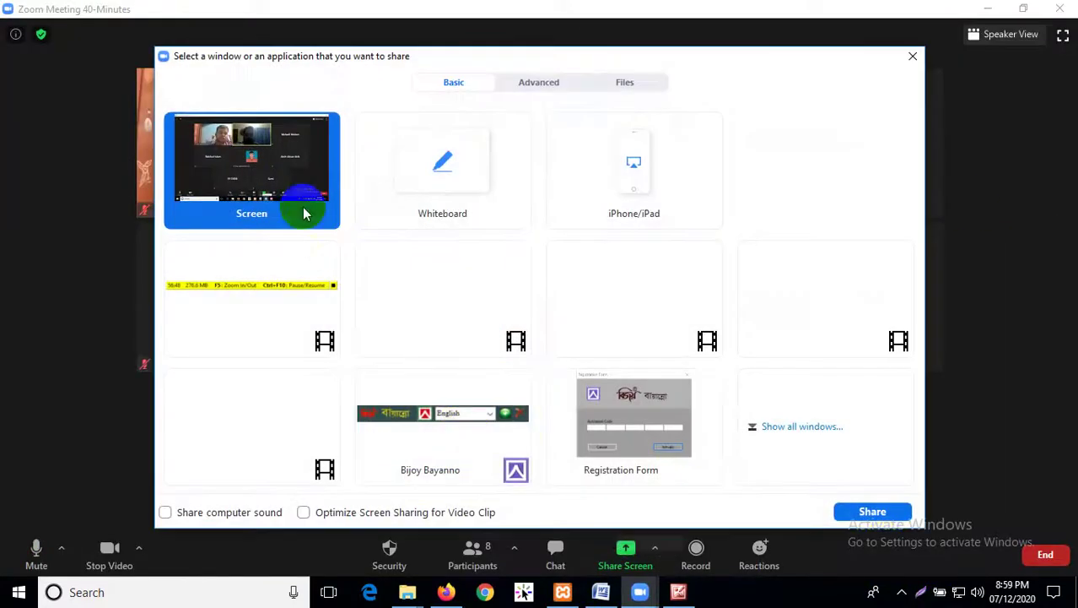
{"action": "left_click", "coordinate": [874, 511]}
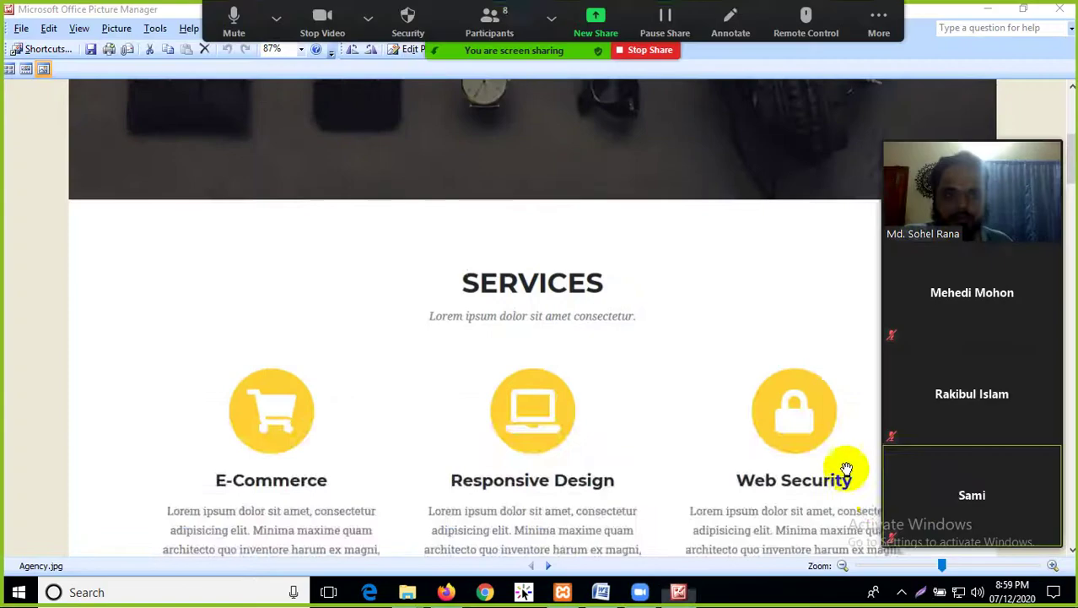
{"action": "scroll", "coordinate": [841, 439], "scroll_direction": "up", "scroll_amount": 10}
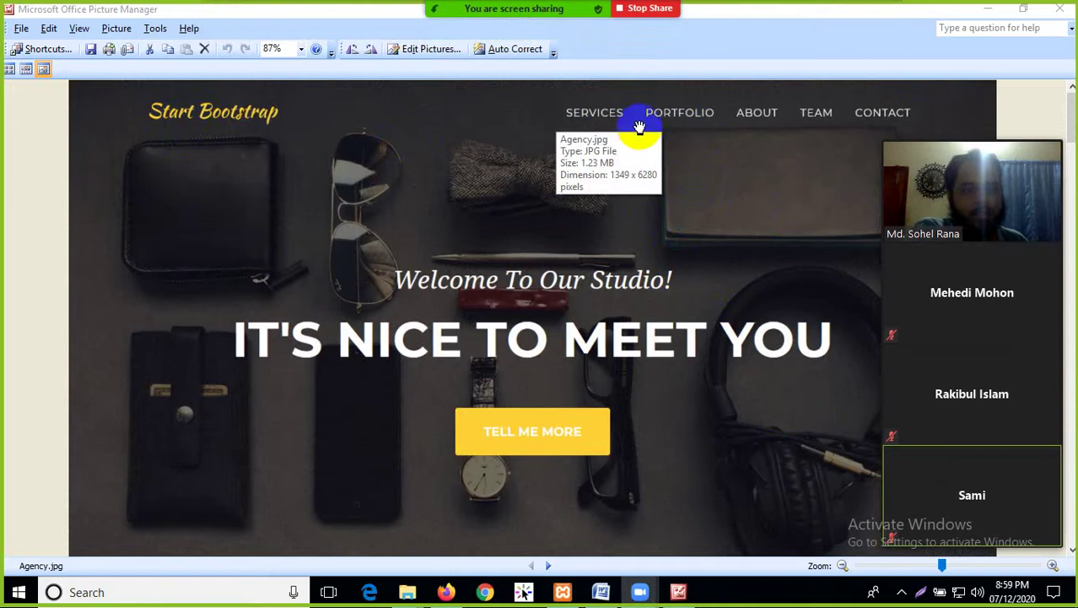
{"action": "scroll", "coordinate": [578, 316], "scroll_direction": "down", "scroll_amount": 1}
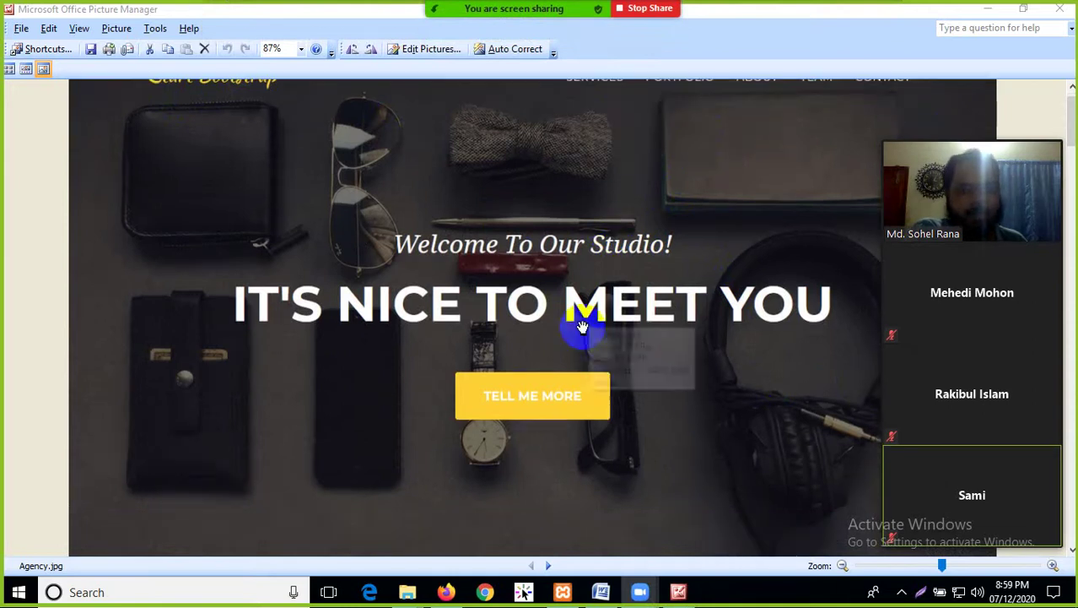
{"action": "scroll", "coordinate": [361, 228], "scroll_direction": "down", "scroll_amount": 2}
{"action": "scroll", "coordinate": [187, 313], "scroll_direction": "up", "scroll_amount": 2}
{"action": "scroll", "coordinate": [77, 229], "scroll_direction": "up", "scroll_amount": 1}
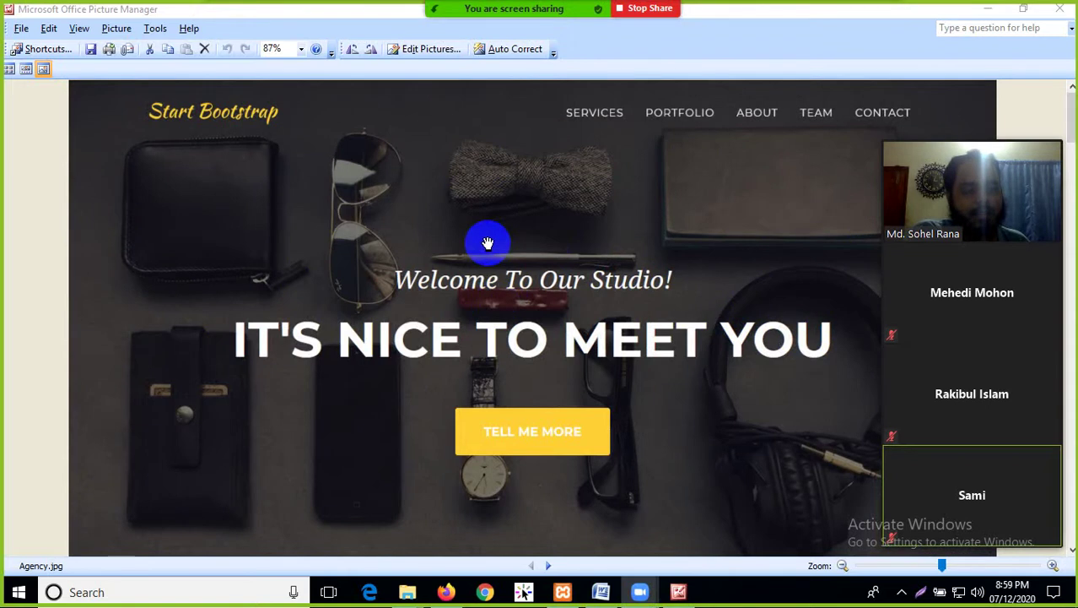
{"action": "scroll", "coordinate": [548, 304], "scroll_direction": "down", "scroll_amount": 3}
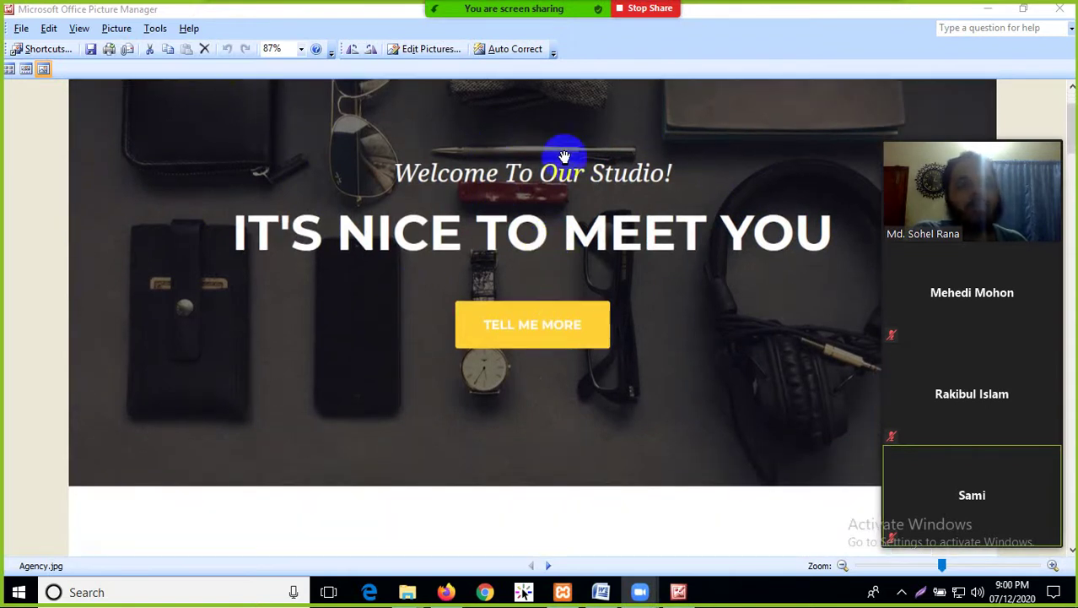
{"action": "scroll", "coordinate": [572, 318], "scroll_direction": "down", "scroll_amount": 10}
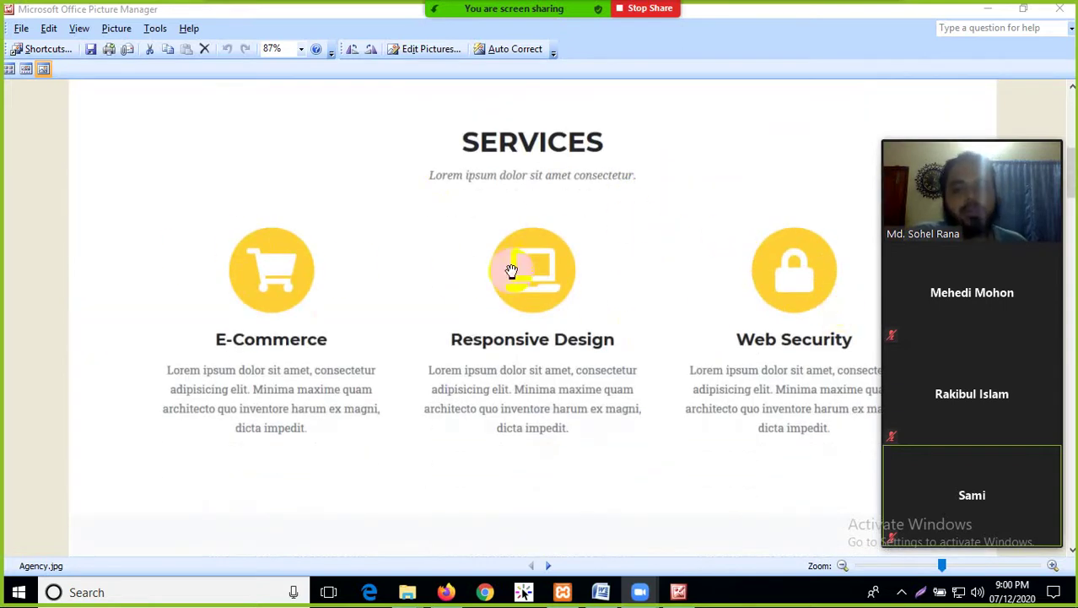
{"action": "scroll", "coordinate": [506, 260], "scroll_direction": "down", "scroll_amount": 5}
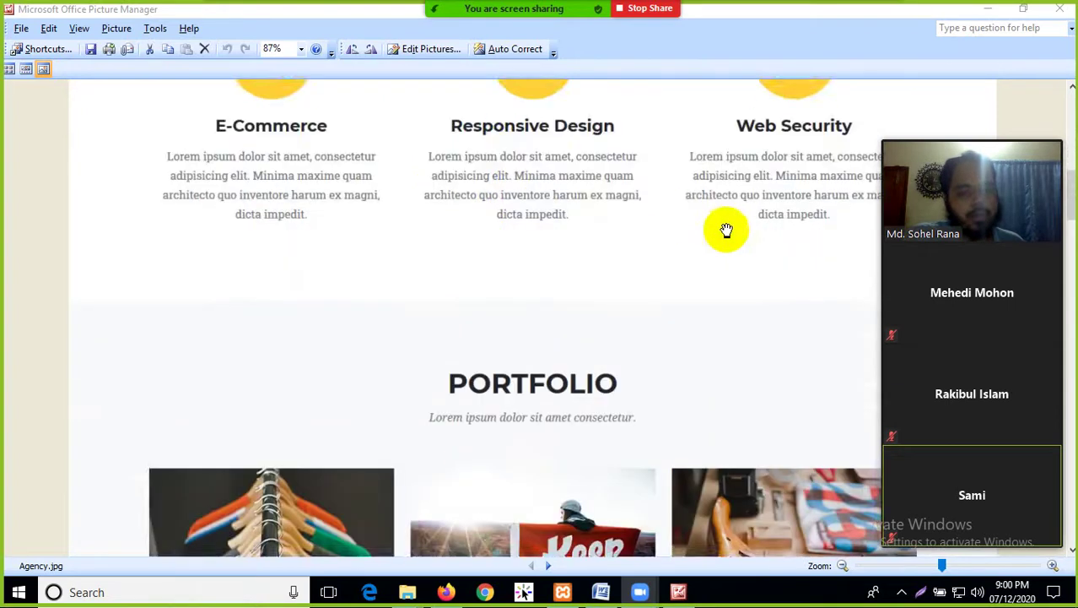
{"action": "scroll", "coordinate": [613, 228], "scroll_direction": "down", "scroll_amount": 2}
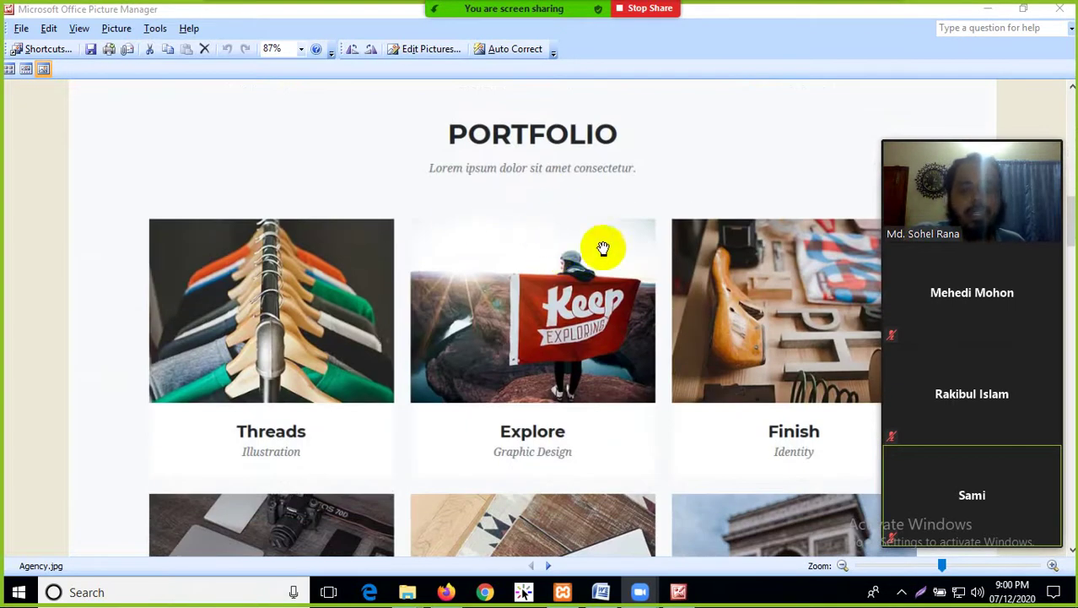
{"action": "scroll", "coordinate": [601, 240], "scroll_direction": "up", "scroll_amount": 4}
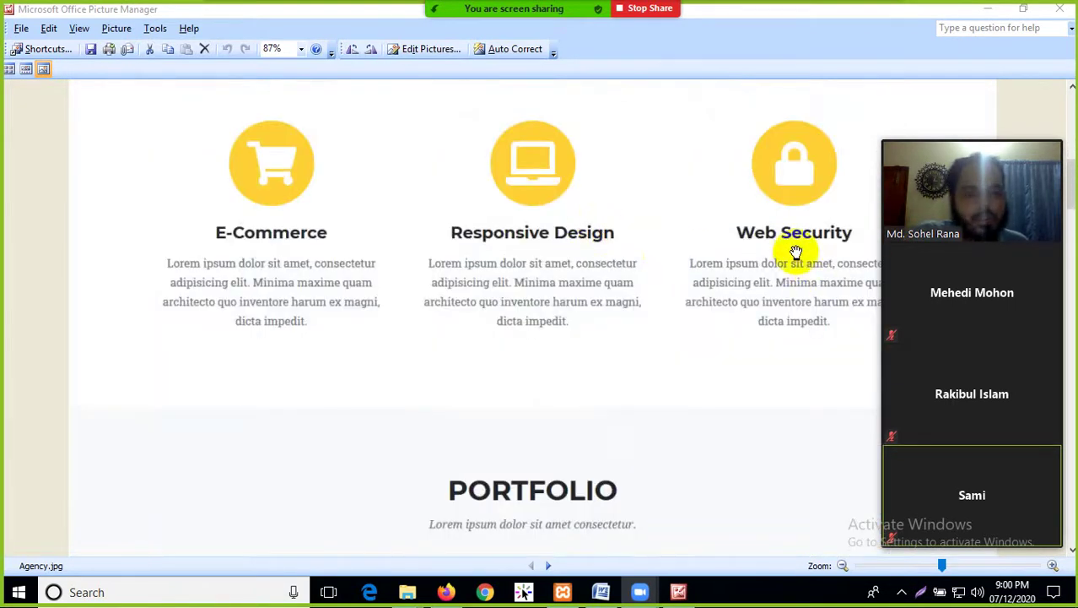
{"action": "scroll", "coordinate": [731, 245], "scroll_direction": "up", "scroll_amount": 2}
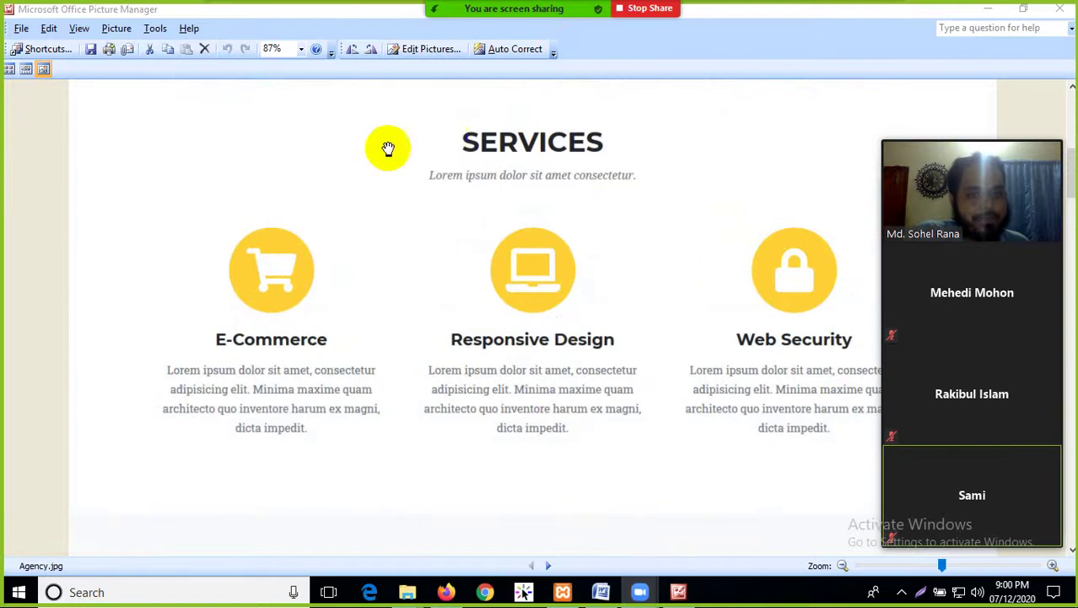
{"action": "scroll", "coordinate": [545, 332], "scroll_direction": "down", "scroll_amount": 6}
{"action": "scroll", "coordinate": [554, 329], "scroll_direction": "down", "scroll_amount": 3}
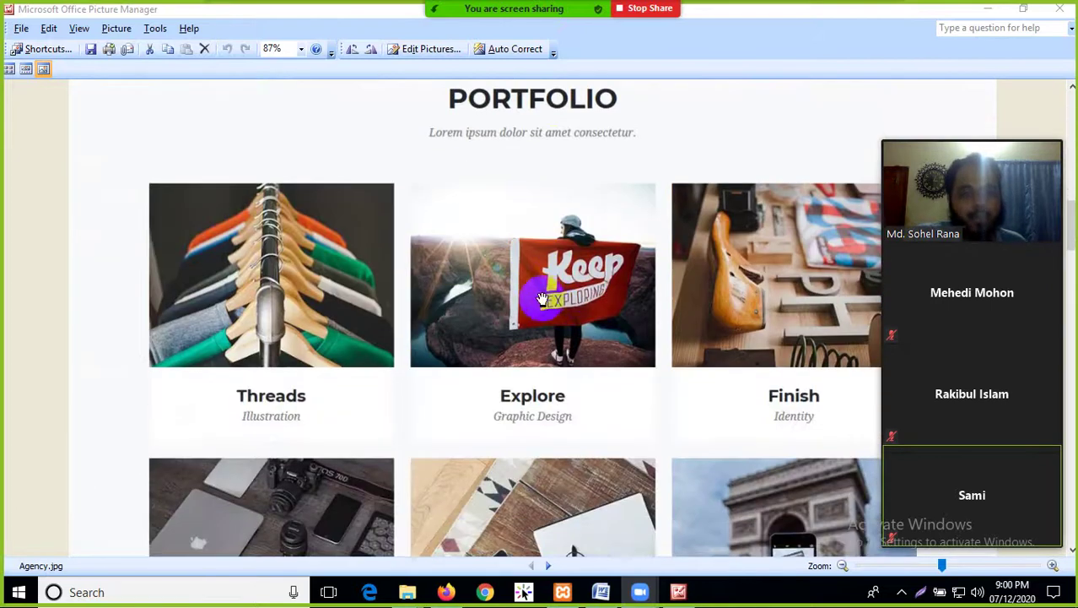
{"action": "scroll", "coordinate": [638, 321], "scroll_direction": "down", "scroll_amount": 5}
{"action": "scroll", "coordinate": [595, 378], "scroll_direction": "up", "scroll_amount": 4}
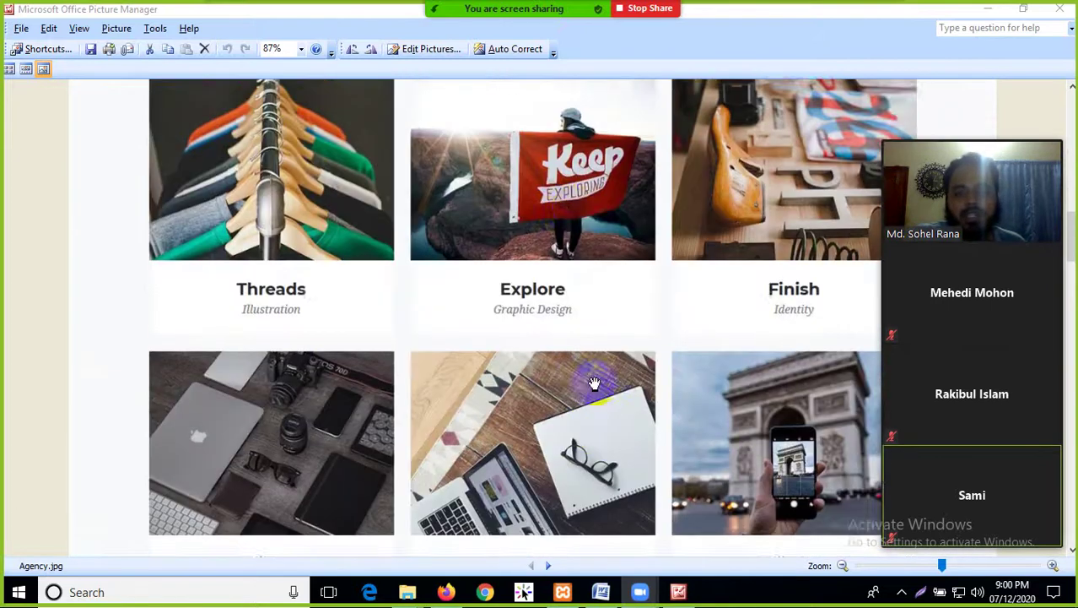
{"action": "scroll", "coordinate": [577, 223], "scroll_direction": "up", "scroll_amount": 2}
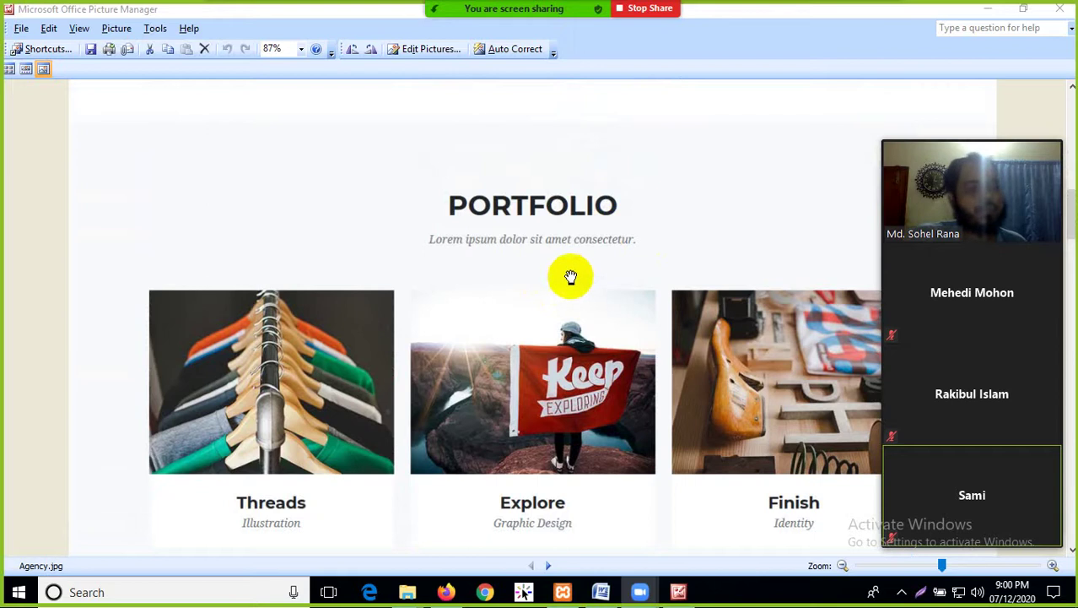
{"action": "scroll", "coordinate": [534, 329], "scroll_direction": "down", "scroll_amount": 6}
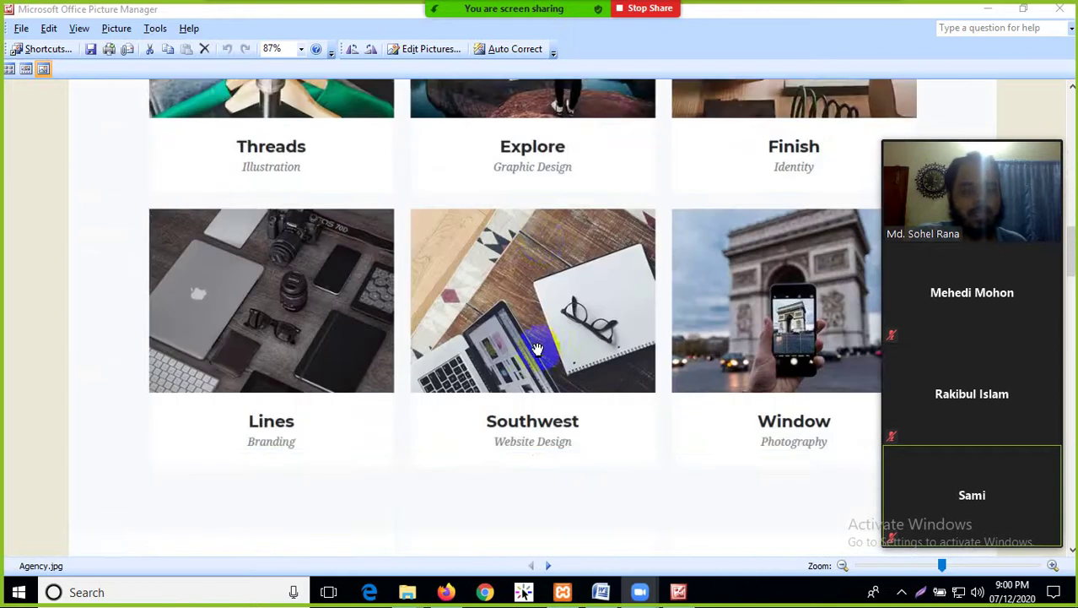
{"action": "scroll", "coordinate": [537, 348], "scroll_direction": "down", "scroll_amount": 10}
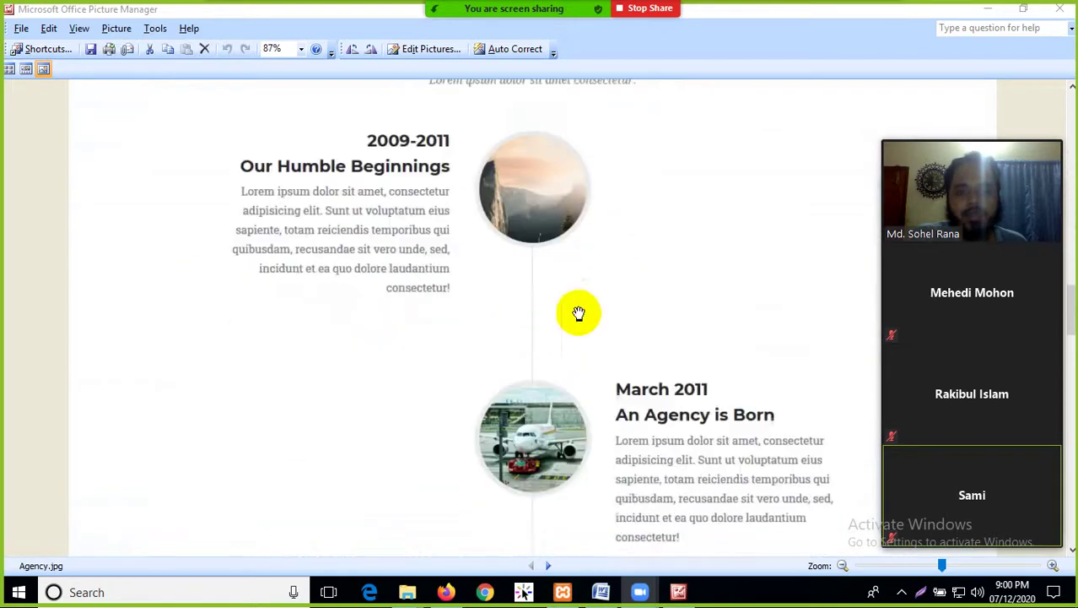
{"action": "scroll", "coordinate": [581, 186], "scroll_direction": "down", "scroll_amount": 1}
{"action": "scroll", "coordinate": [414, 212], "scroll_direction": "up", "scroll_amount": 2}
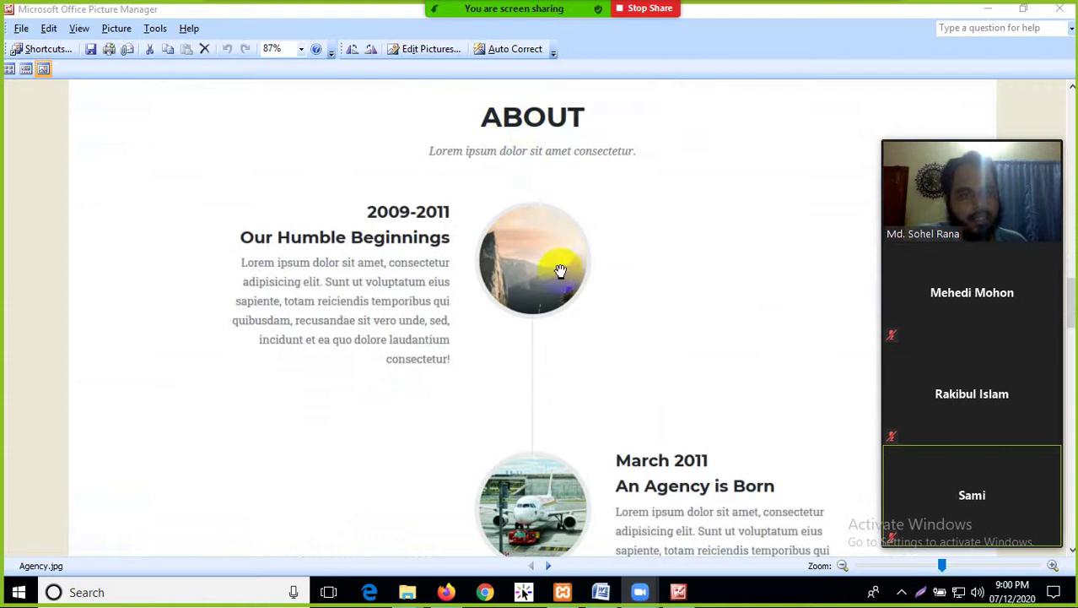
{"action": "scroll", "coordinate": [550, 222], "scroll_direction": "down", "scroll_amount": 1}
{"action": "scroll", "coordinate": [566, 228], "scroll_direction": "up", "scroll_amount": 3}
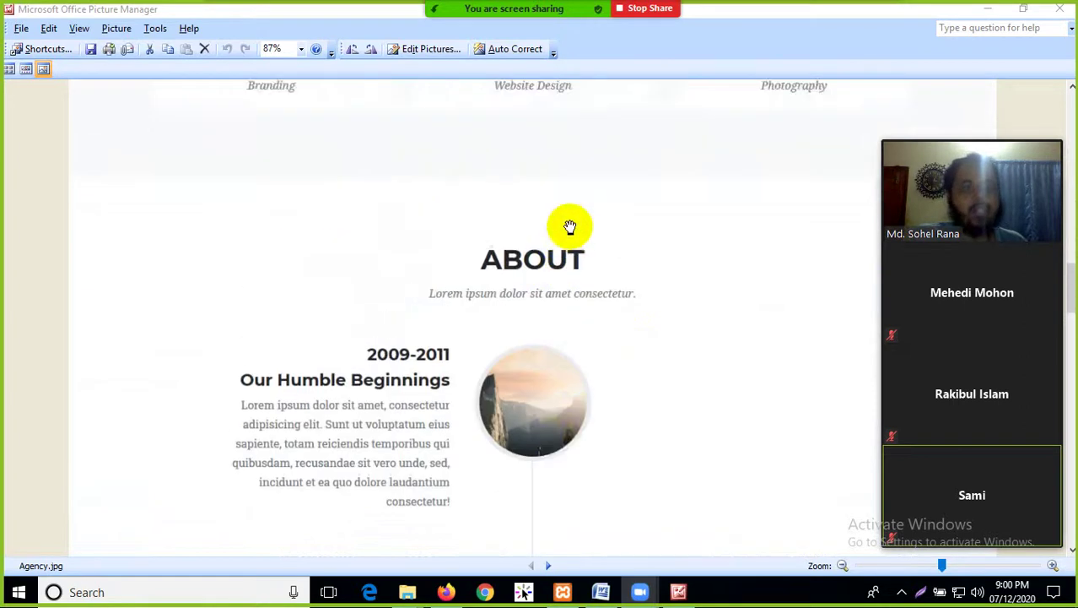
{"action": "scroll", "coordinate": [571, 224], "scroll_direction": "up", "scroll_amount": 3}
{"action": "scroll", "coordinate": [571, 229], "scroll_direction": "down", "scroll_amount": 5}
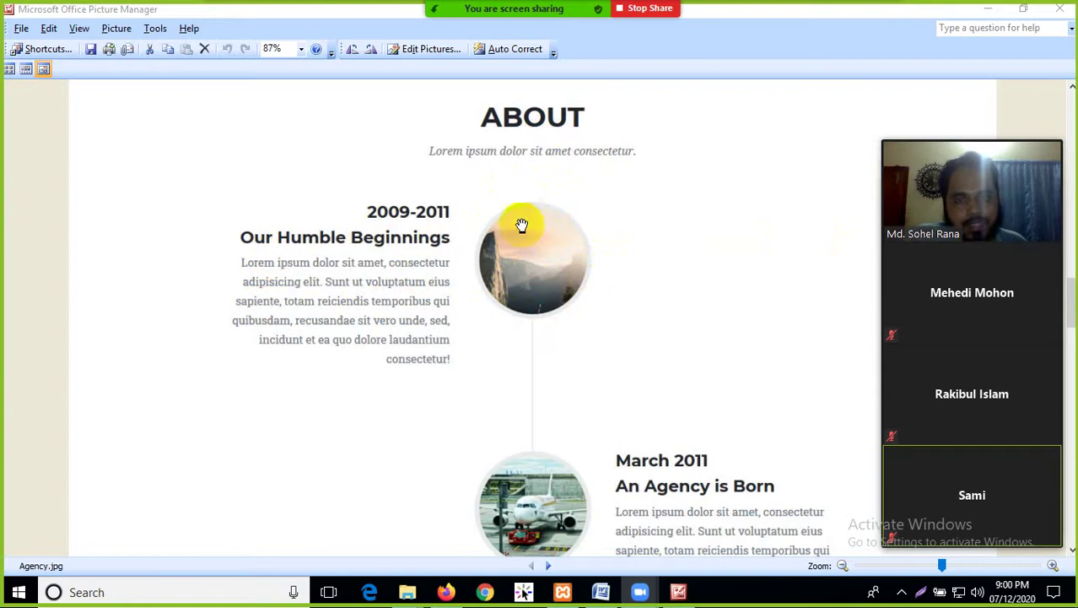
{"action": "scroll", "coordinate": [794, 325], "scroll_direction": "down", "scroll_amount": 10}
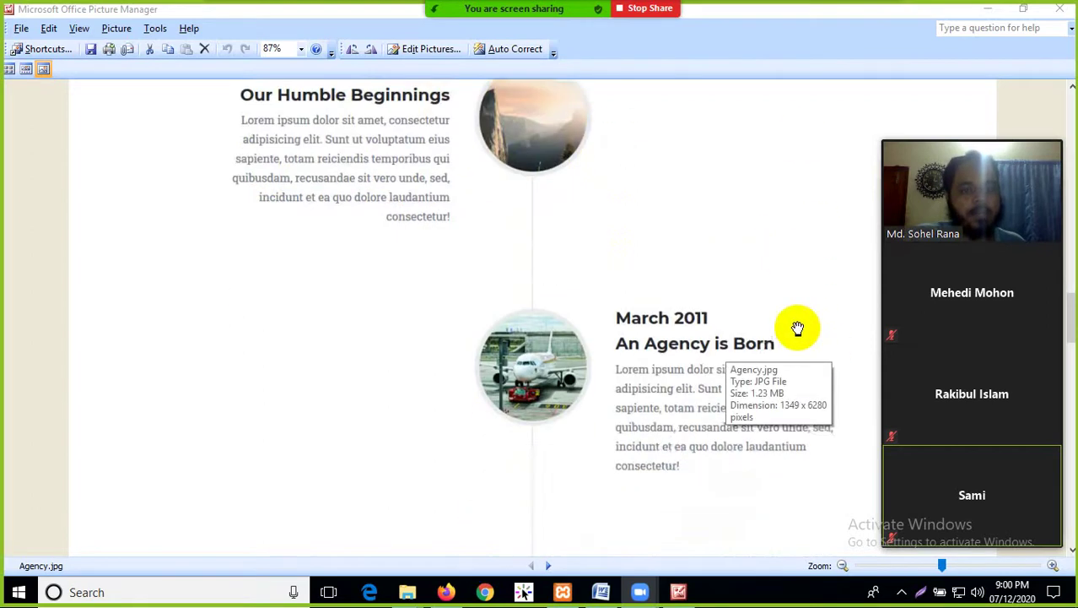
{"action": "scroll", "coordinate": [459, 355], "scroll_direction": "down", "scroll_amount": 10}
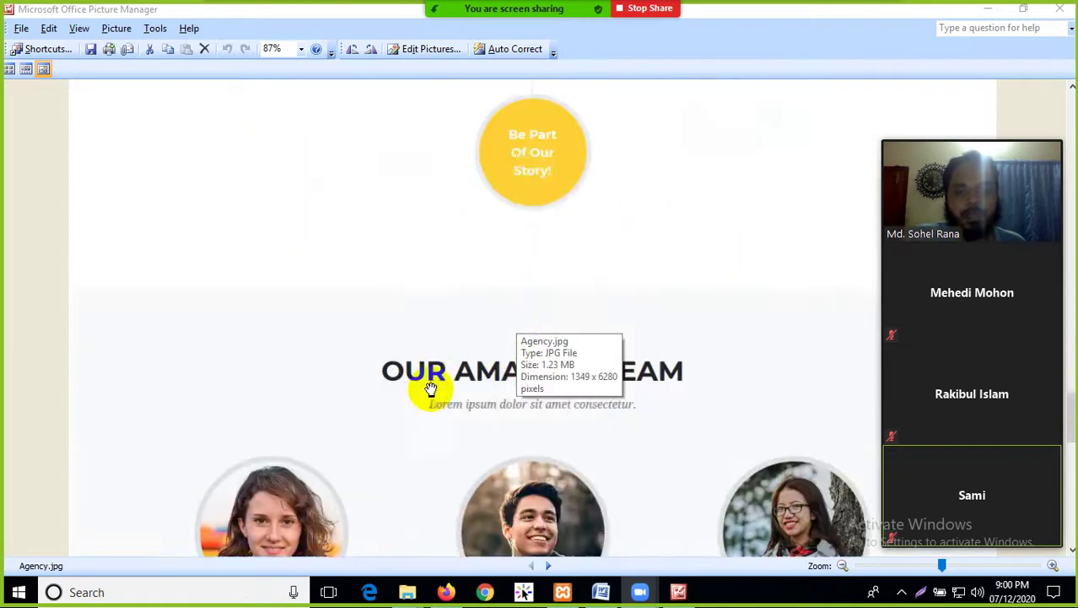
{"action": "scroll", "coordinate": [491, 247], "scroll_direction": "down", "scroll_amount": 1}
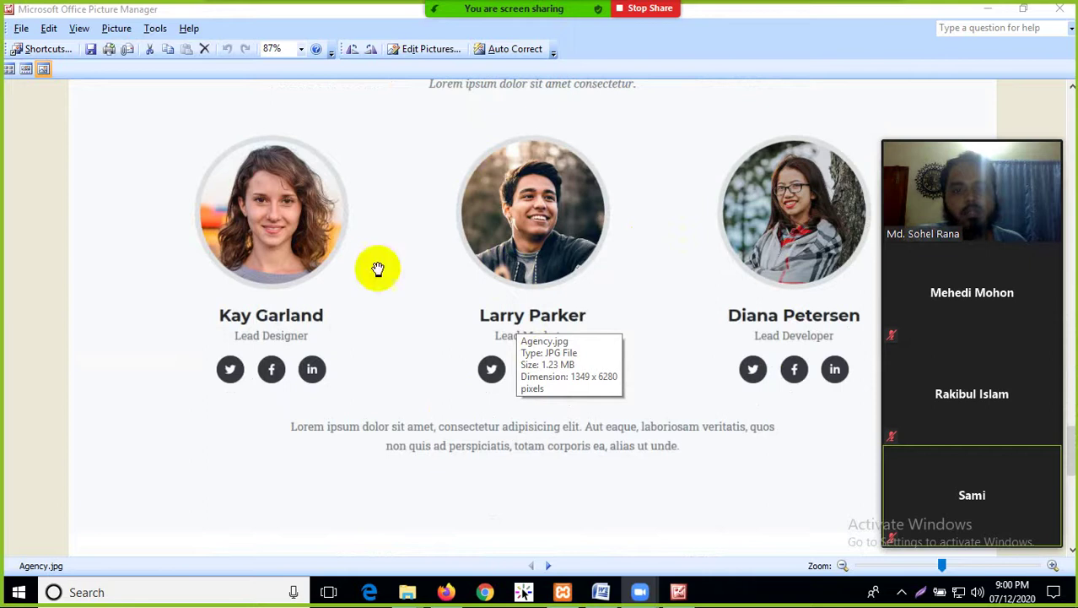
{"action": "scroll", "coordinate": [621, 302], "scroll_direction": "down", "scroll_amount": 2}
{"action": "scroll", "coordinate": [591, 278], "scroll_direction": "up", "scroll_amount": 2}
{"action": "scroll", "coordinate": [534, 302], "scroll_direction": "down", "scroll_amount": 5}
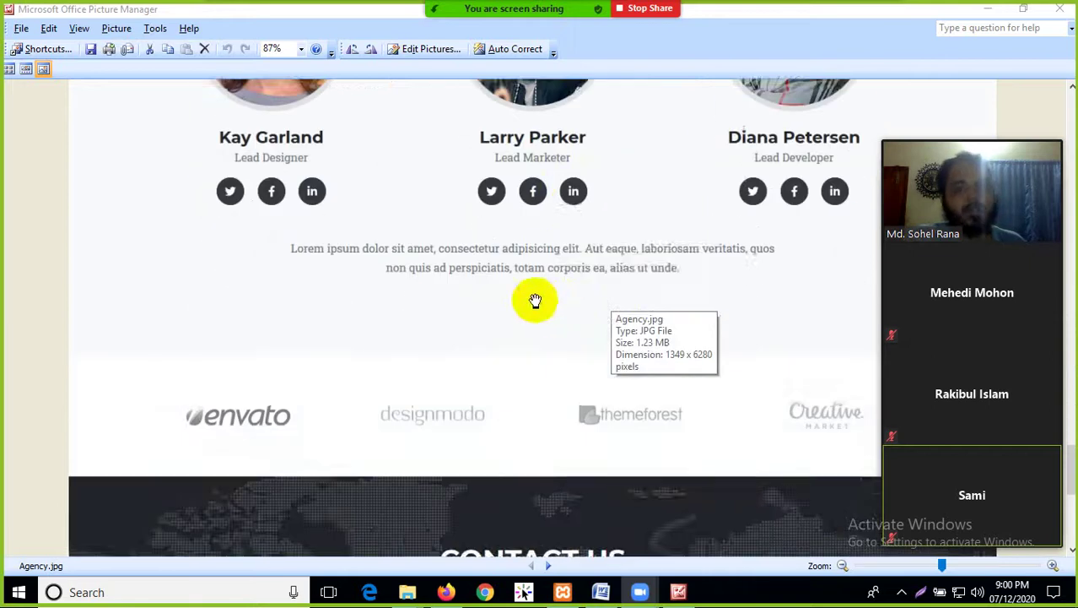
{"action": "scroll", "coordinate": [507, 283], "scroll_direction": "up", "scroll_amount": 1}
{"action": "scroll", "coordinate": [507, 283], "scroll_direction": "down", "scroll_amount": 3}
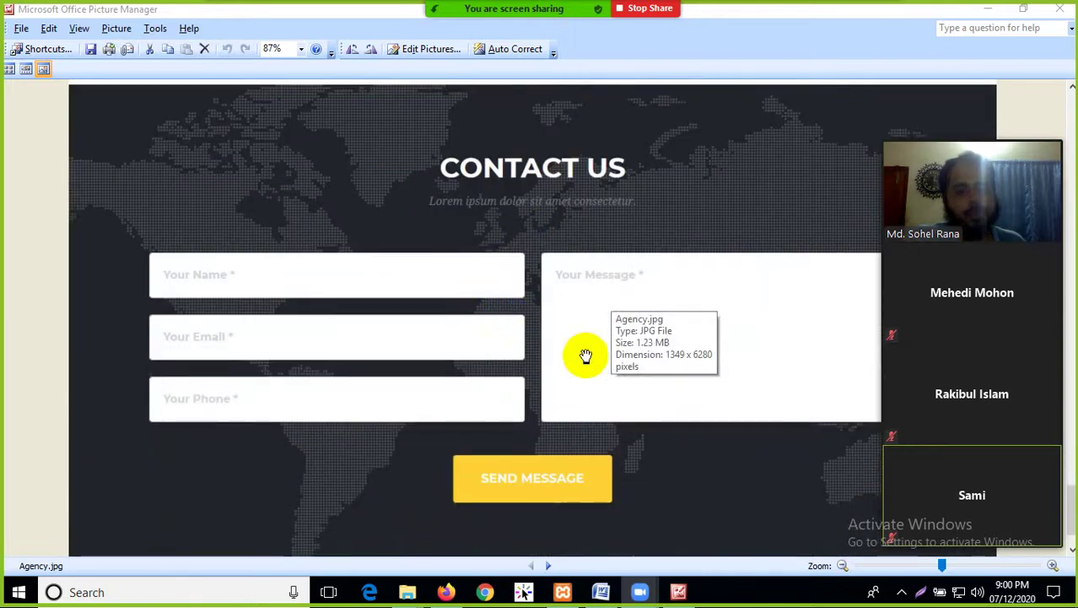
{"action": "scroll", "coordinate": [595, 312], "scroll_direction": "down", "scroll_amount": 1}
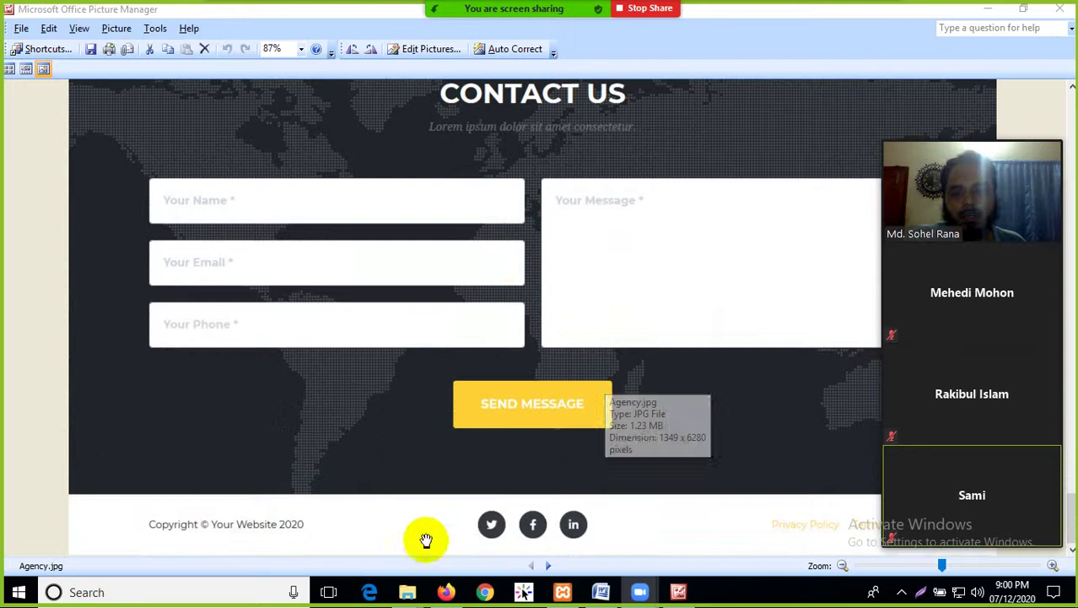
{"action": "scroll", "coordinate": [553, 392], "scroll_direction": "up", "scroll_amount": 5}
{"action": "scroll", "coordinate": [556, 394], "scroll_direction": "up", "scroll_amount": 15}
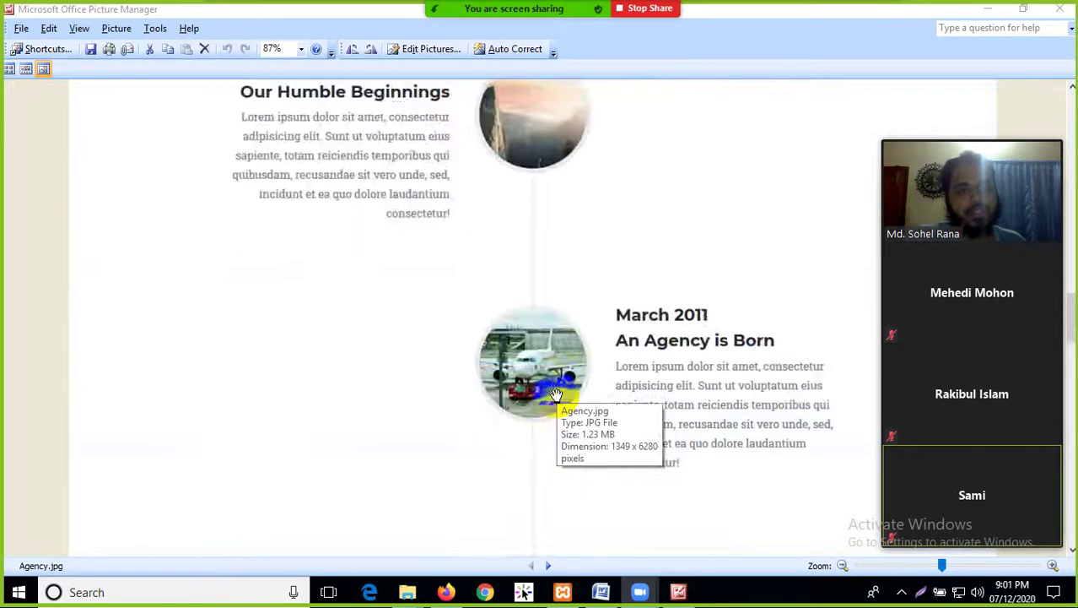
{"action": "scroll", "coordinate": [555, 394], "scroll_direction": "up", "scroll_amount": 5}
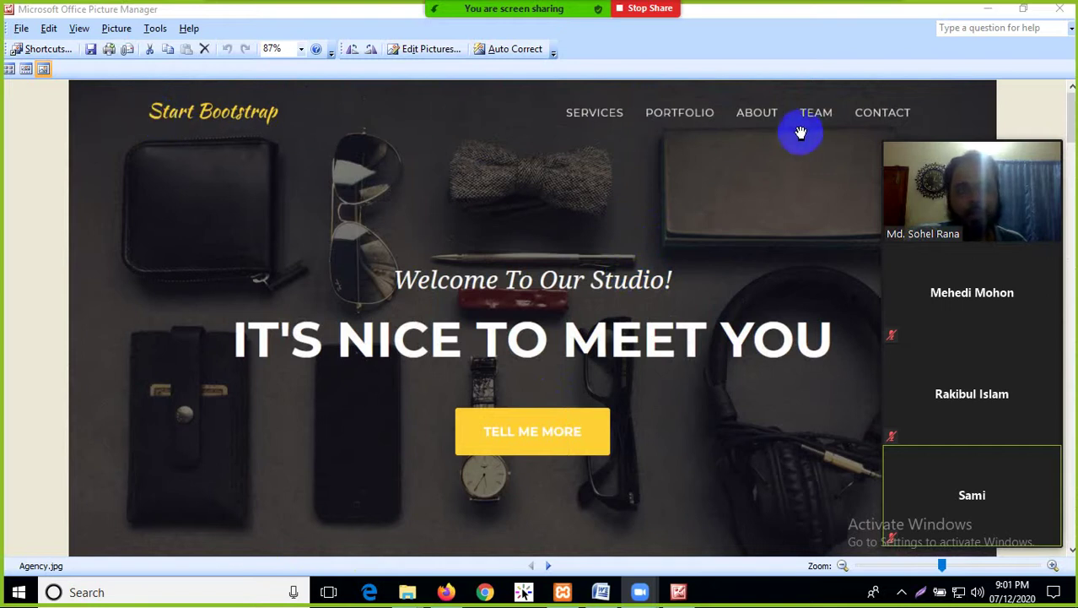
{"action": "scroll", "coordinate": [595, 326], "scroll_direction": "down", "scroll_amount": 3}
{"action": "scroll", "coordinate": [495, 477], "scroll_direction": "up", "scroll_amount": 3}
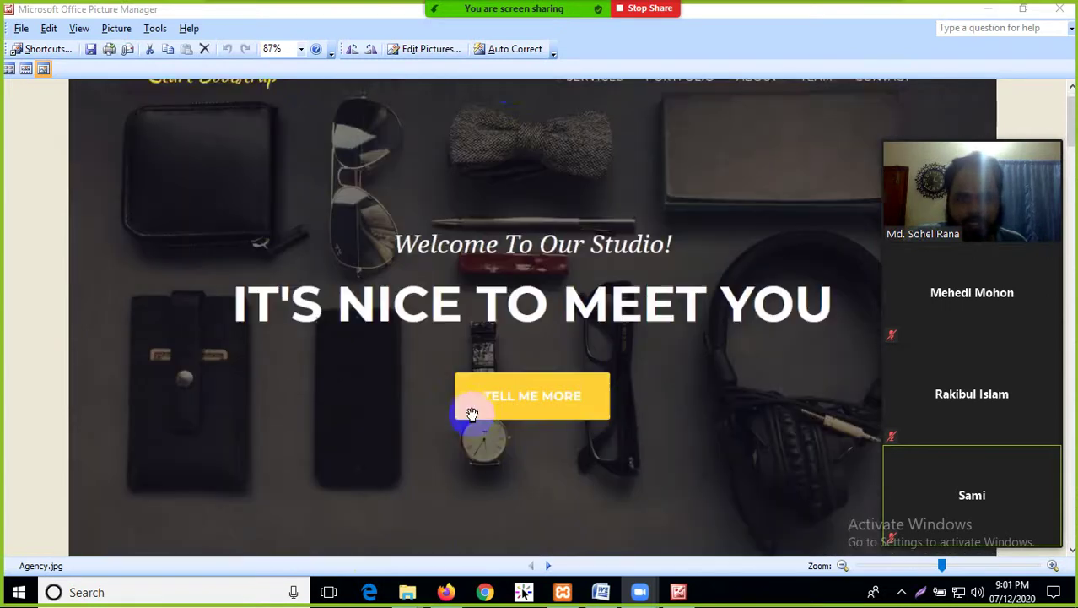
{"action": "scroll", "coordinate": [506, 278], "scroll_direction": "down", "scroll_amount": 4}
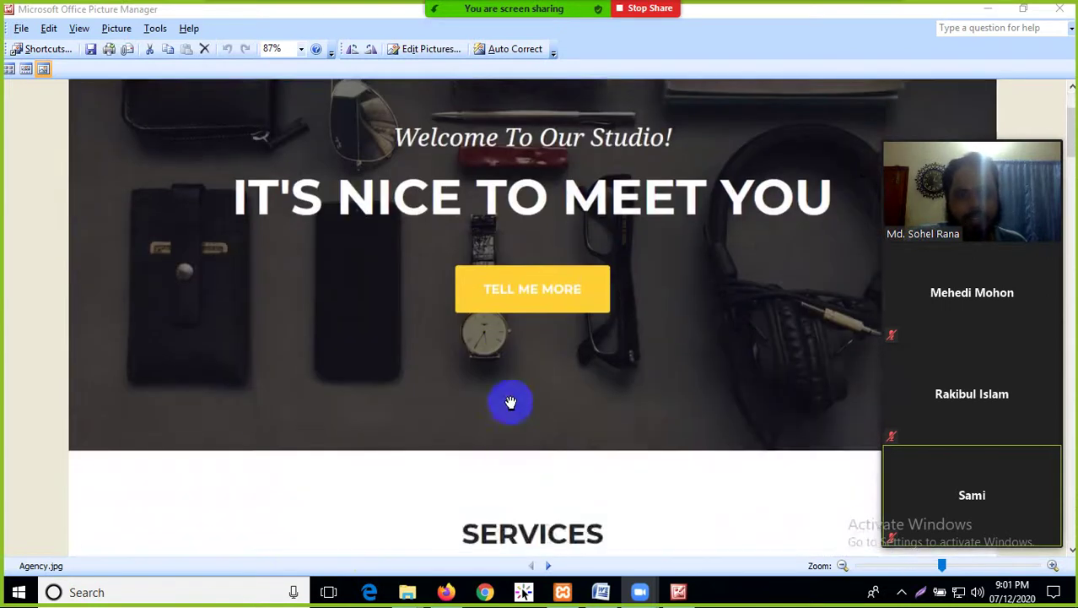
{"action": "scroll", "coordinate": [591, 337], "scroll_direction": "up", "scroll_amount": 4}
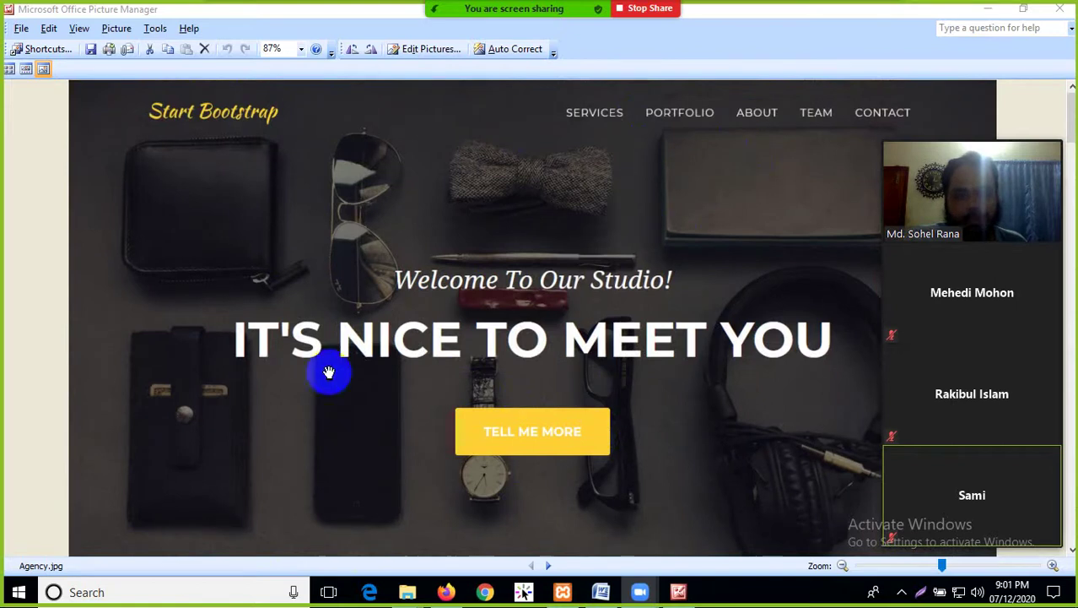
{"action": "scroll", "coordinate": [592, 234], "scroll_direction": "down", "scroll_amount": 15}
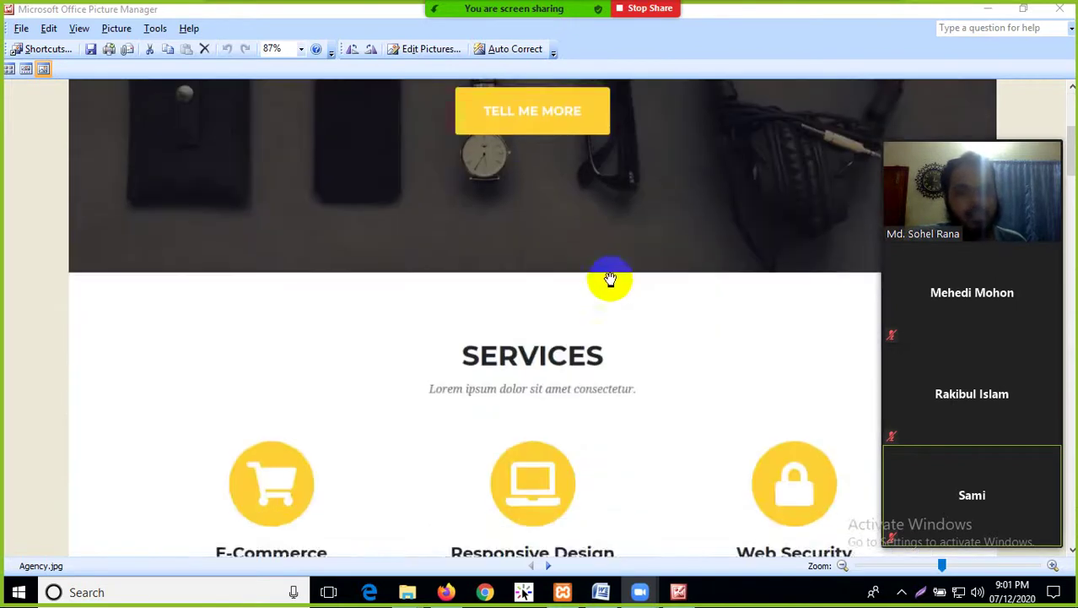
{"action": "scroll", "coordinate": [544, 313], "scroll_direction": "down", "scroll_amount": 15}
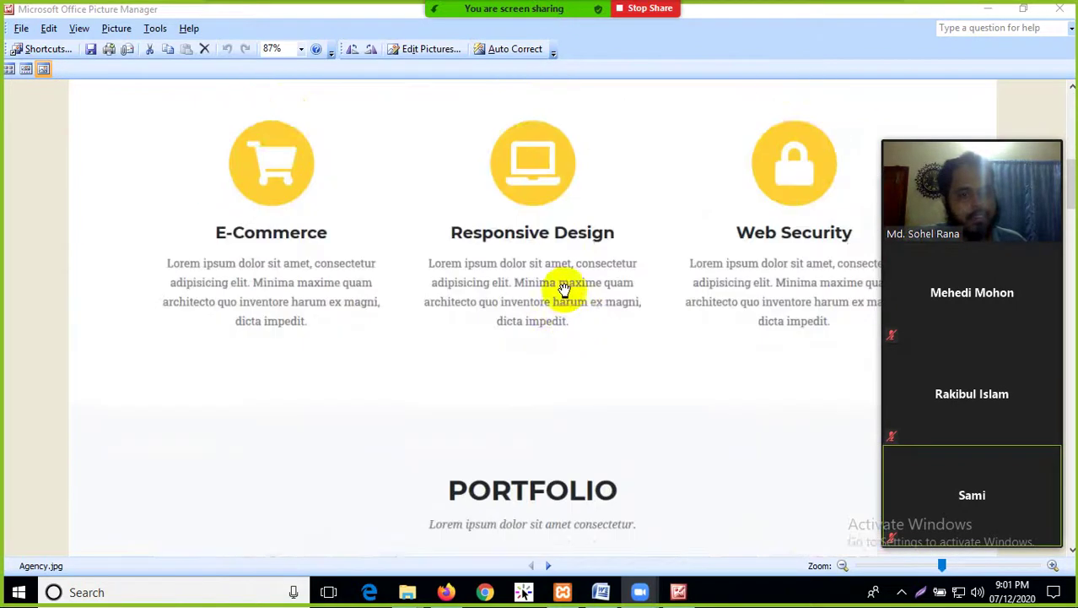
{"action": "scroll", "coordinate": [582, 377], "scroll_direction": "down", "scroll_amount": 12}
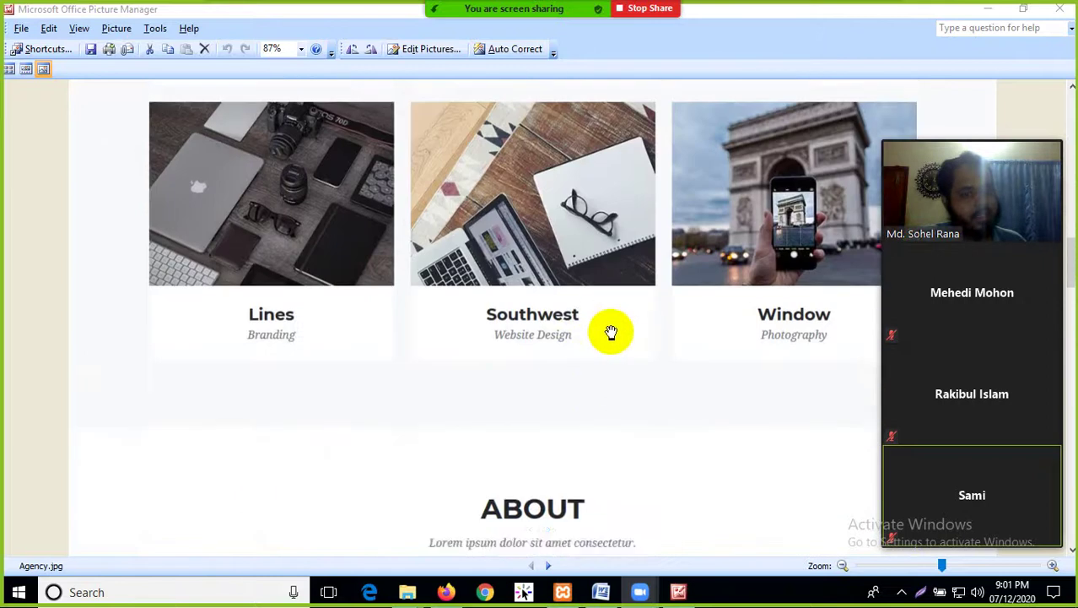
{"action": "scroll", "coordinate": [638, 337], "scroll_direction": "down", "scroll_amount": 14}
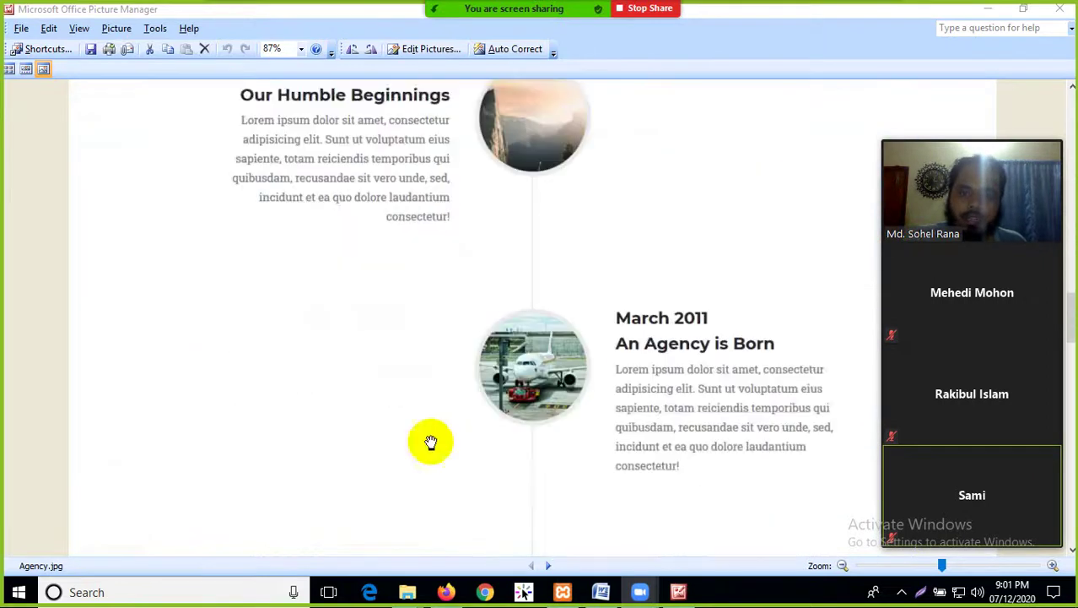
{"action": "scroll", "coordinate": [614, 447], "scroll_direction": "down", "scroll_amount": 20}
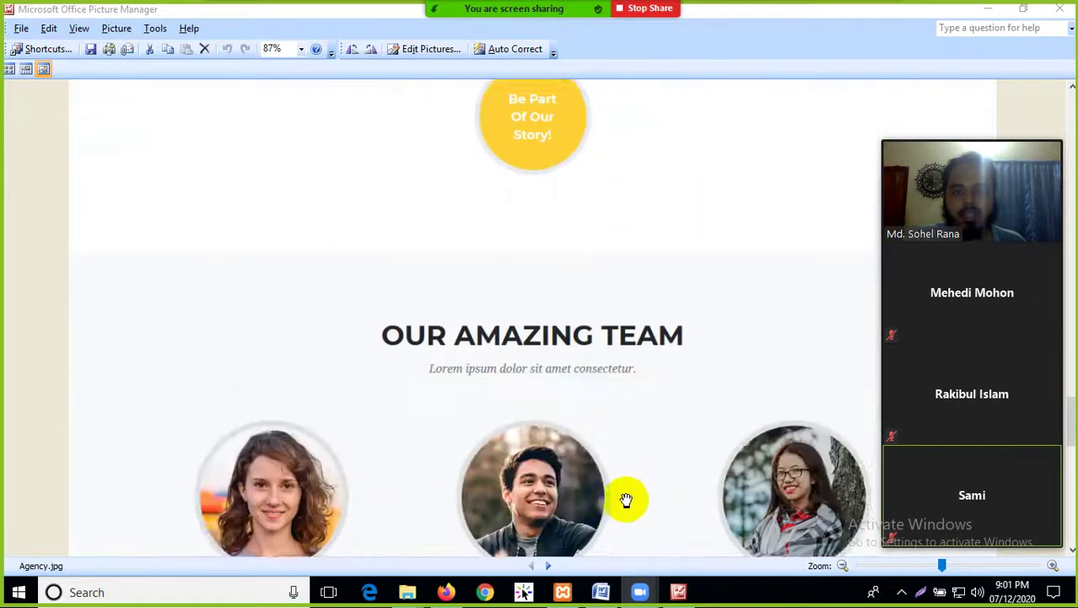
{"action": "scroll", "coordinate": [573, 511], "scroll_direction": "down", "scroll_amount": 1}
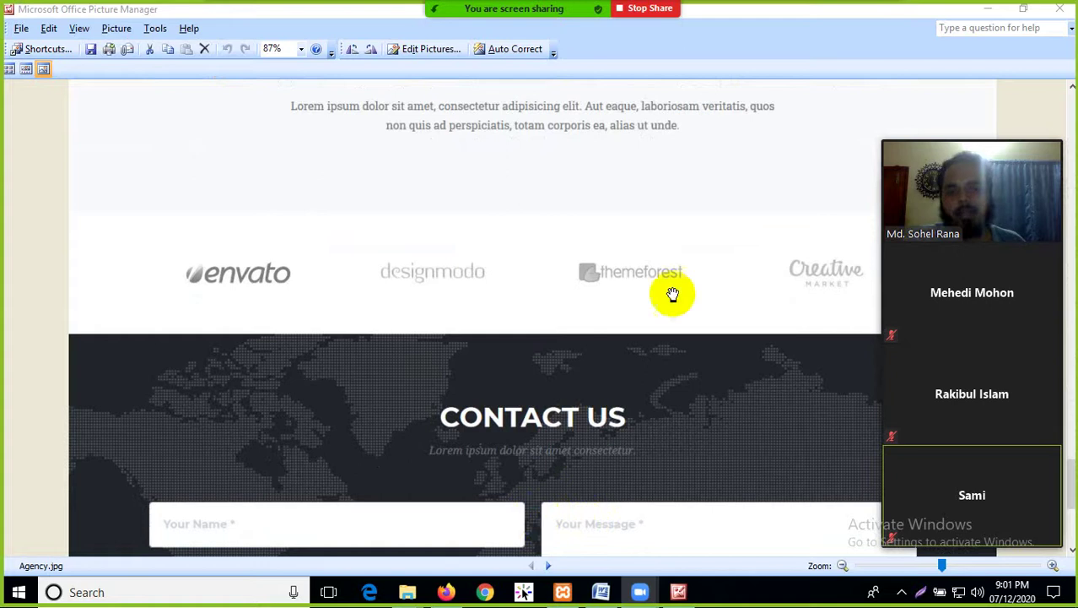
{"action": "scroll", "coordinate": [667, 354], "scroll_direction": "down", "scroll_amount": 4}
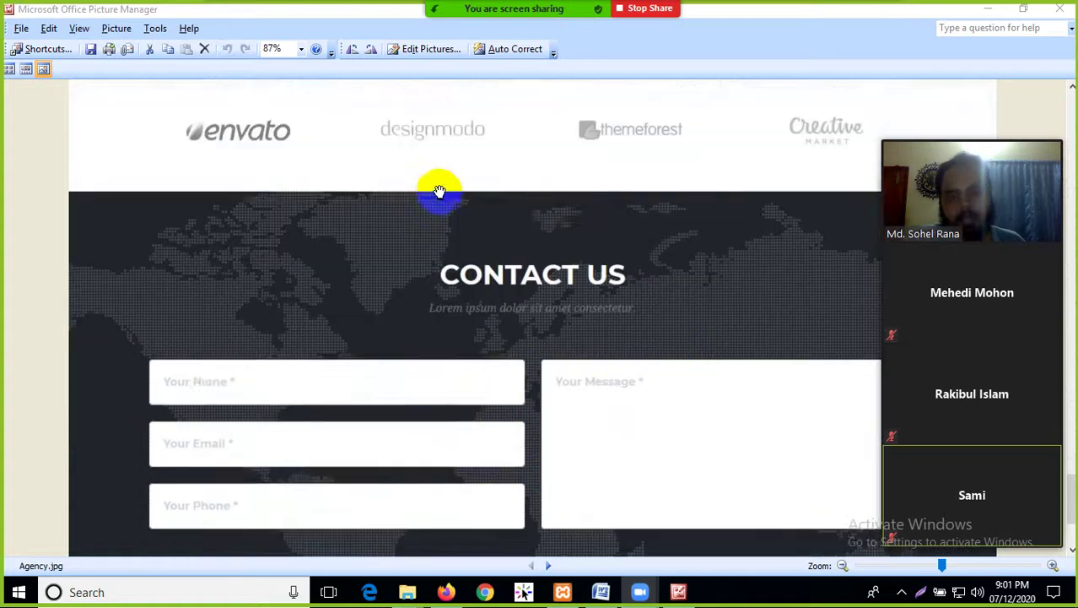
{"action": "scroll", "coordinate": [517, 470], "scroll_direction": "down", "scroll_amount": 5}
{"action": "scroll", "coordinate": [763, 217], "scroll_direction": "up", "scroll_amount": 15}
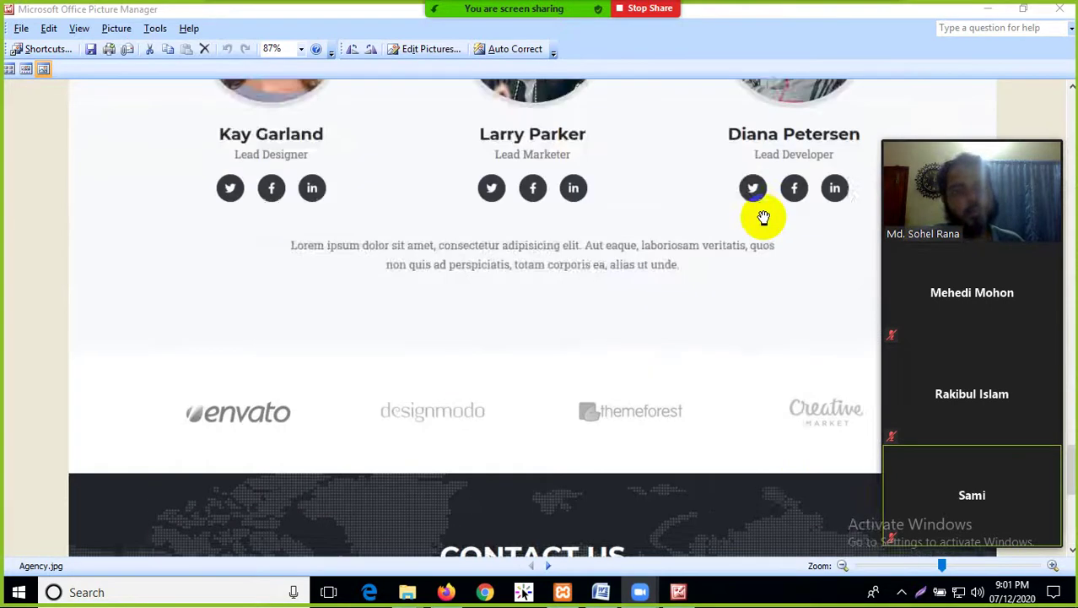
{"action": "scroll", "coordinate": [758, 218], "scroll_direction": "up", "scroll_amount": 12}
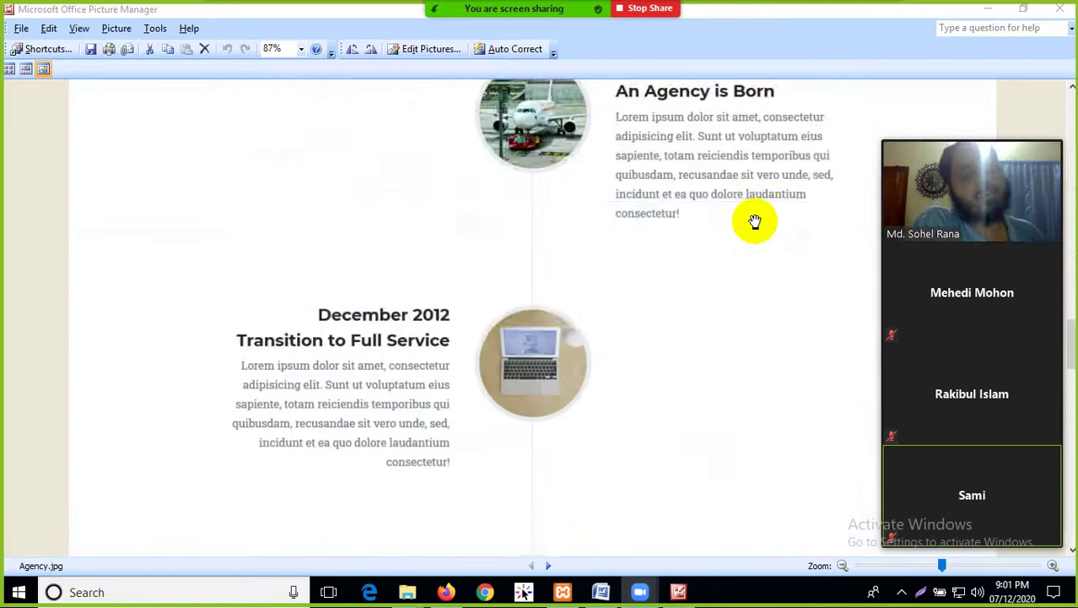
{"action": "scroll", "coordinate": [756, 222], "scroll_direction": "up", "scroll_amount": 15}
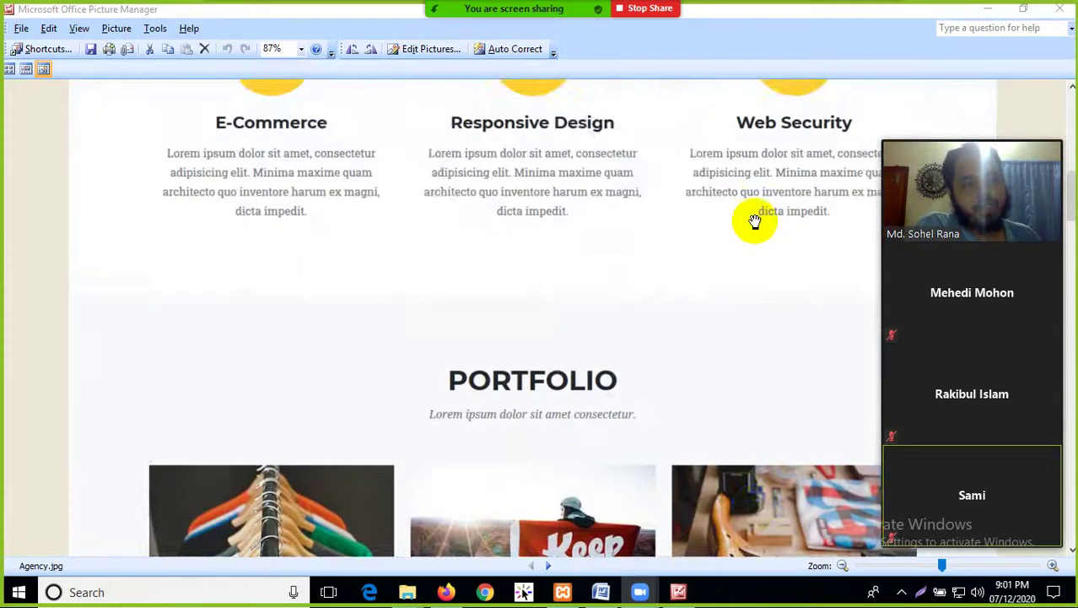
{"action": "scroll", "coordinate": [756, 222], "scroll_direction": "up", "scroll_amount": 1}
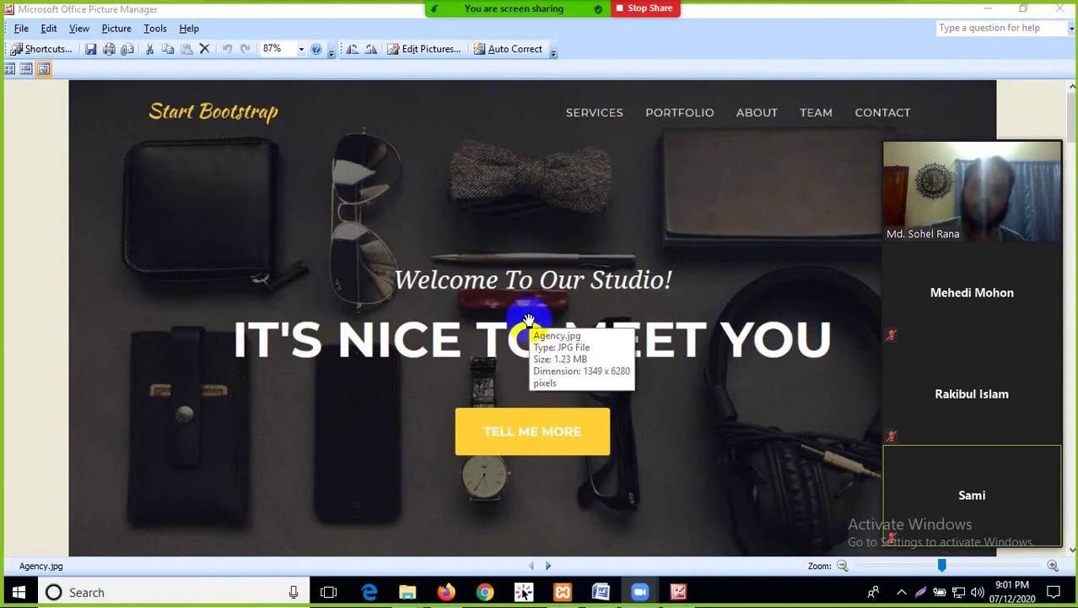
Close the picture viewer, bring Firefox back, and look over the WordPress admin tab
{"action": "left_click", "coordinate": [1060, 9]}
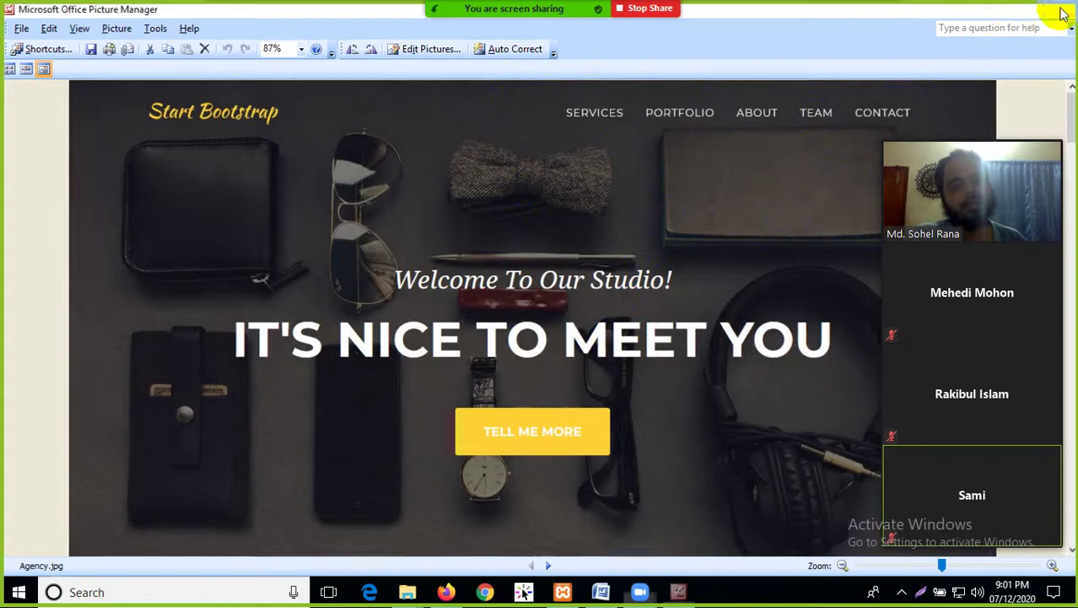
{"action": "key", "text": "super+d"}
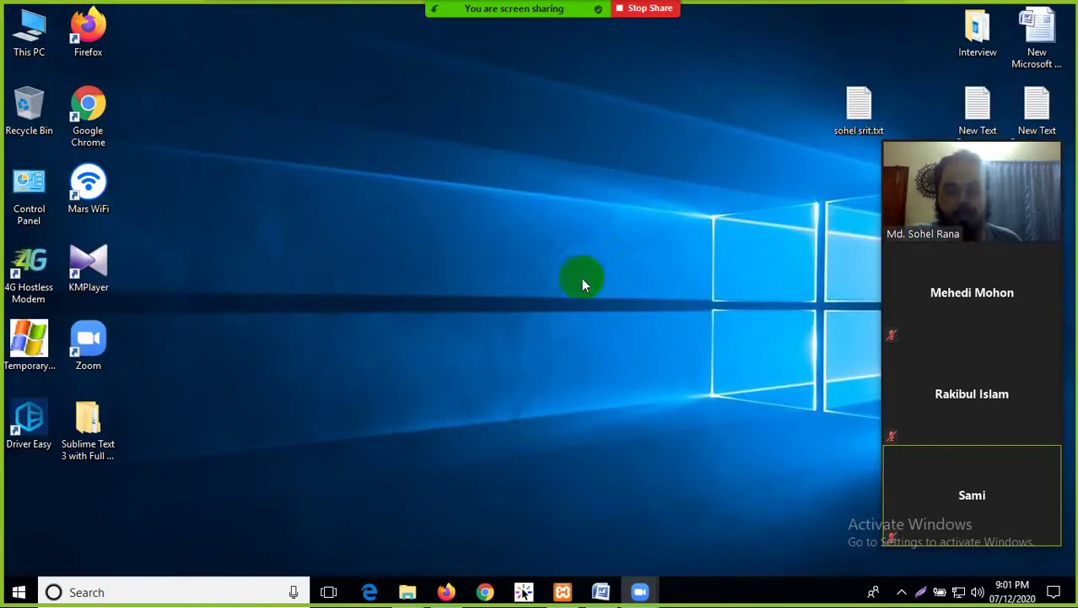
{"action": "left_click", "coordinate": [446, 593]}
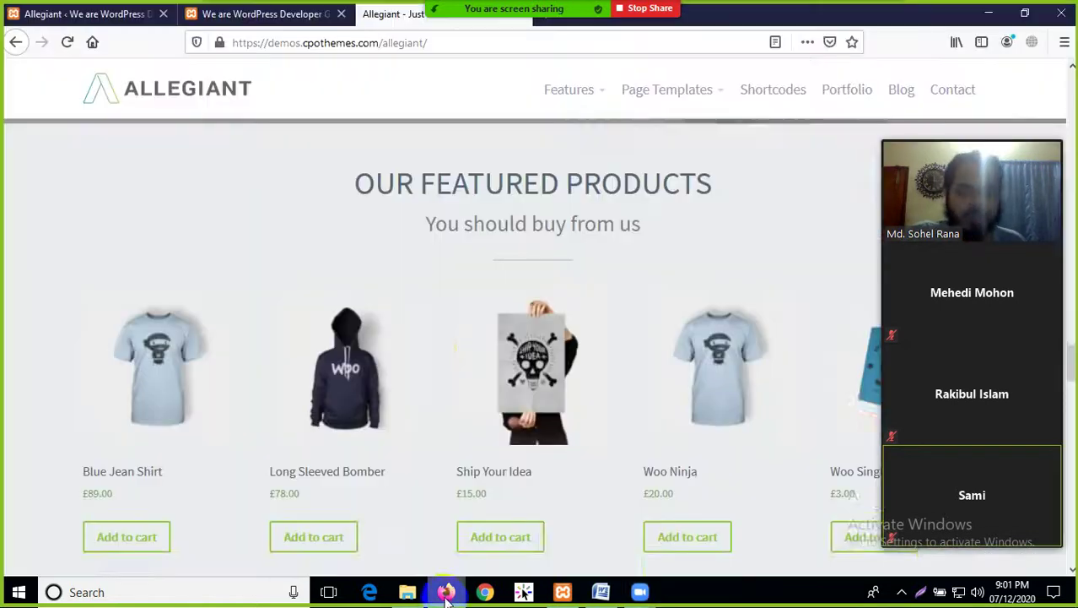
{"action": "scroll", "coordinate": [452, 392], "scroll_direction": "up", "scroll_amount": 4}
{"action": "left_click", "coordinate": [110, 15]}
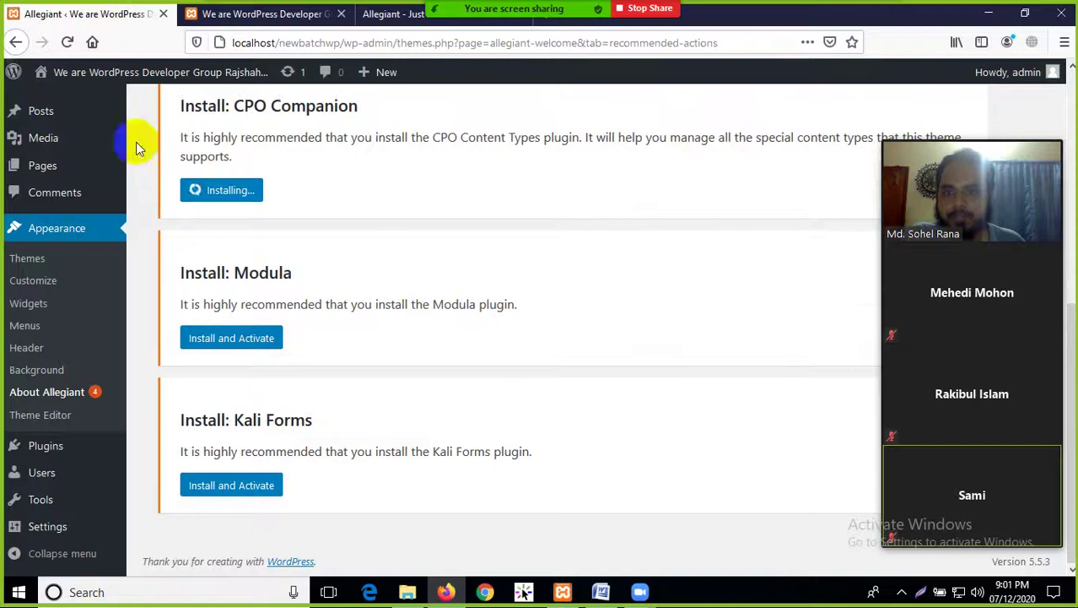
{"action": "scroll", "coordinate": [418, 266], "scroll_direction": "up", "scroll_amount": 3}
{"action": "scroll", "coordinate": [409, 270], "scroll_direction": "up", "scroll_amount": 2}
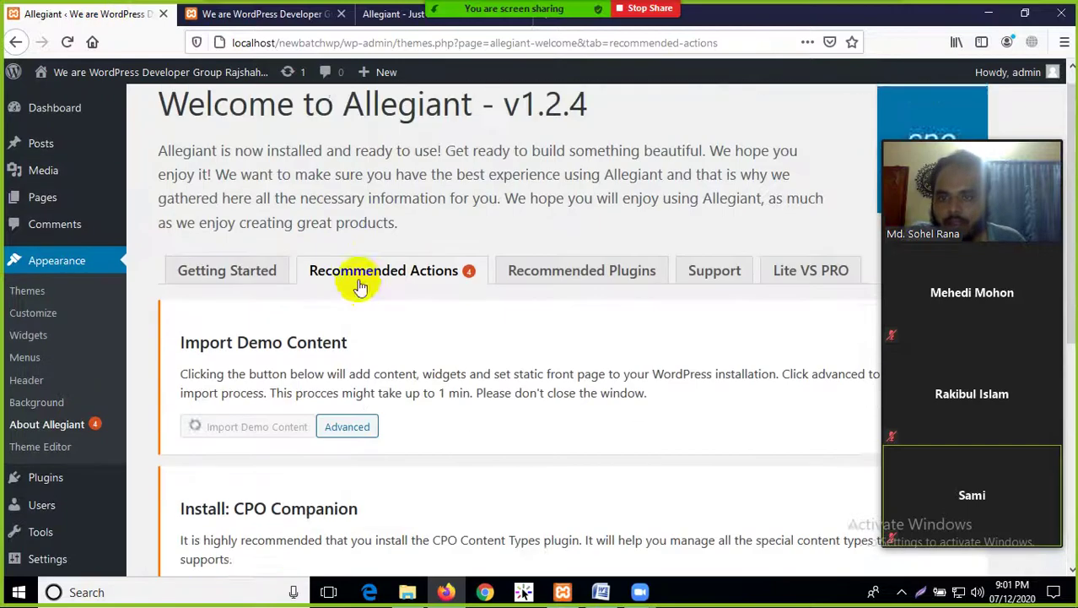
{"action": "scroll", "coordinate": [289, 221], "scroll_direction": "down", "scroll_amount": 1}
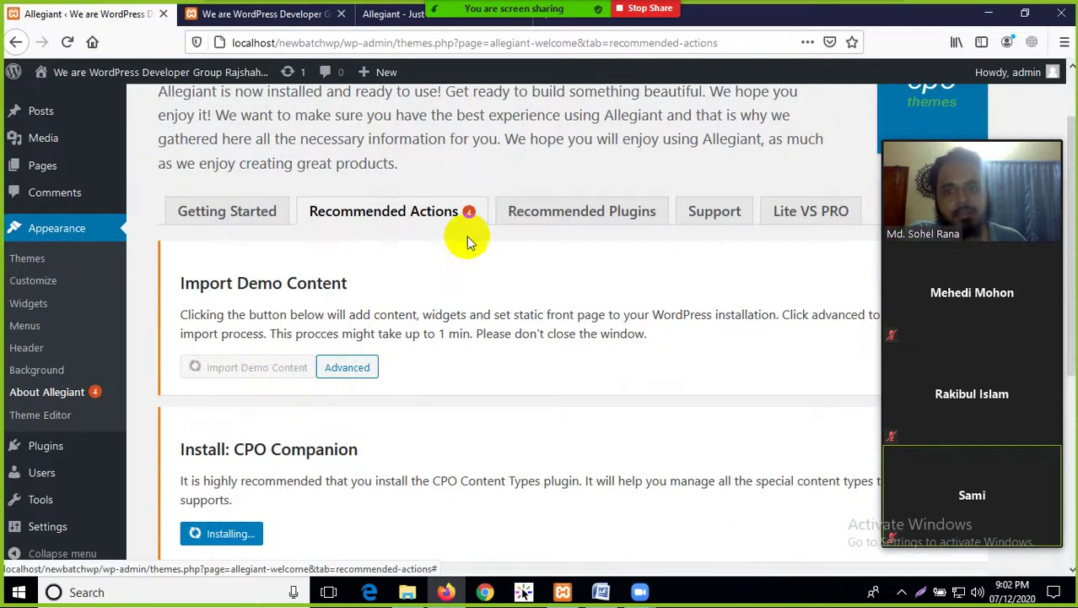
{"action": "scroll", "coordinate": [253, 429], "scroll_direction": "down", "scroll_amount": 4}
{"action": "scroll", "coordinate": [337, 338], "scroll_direction": "up", "scroll_amount": 3}
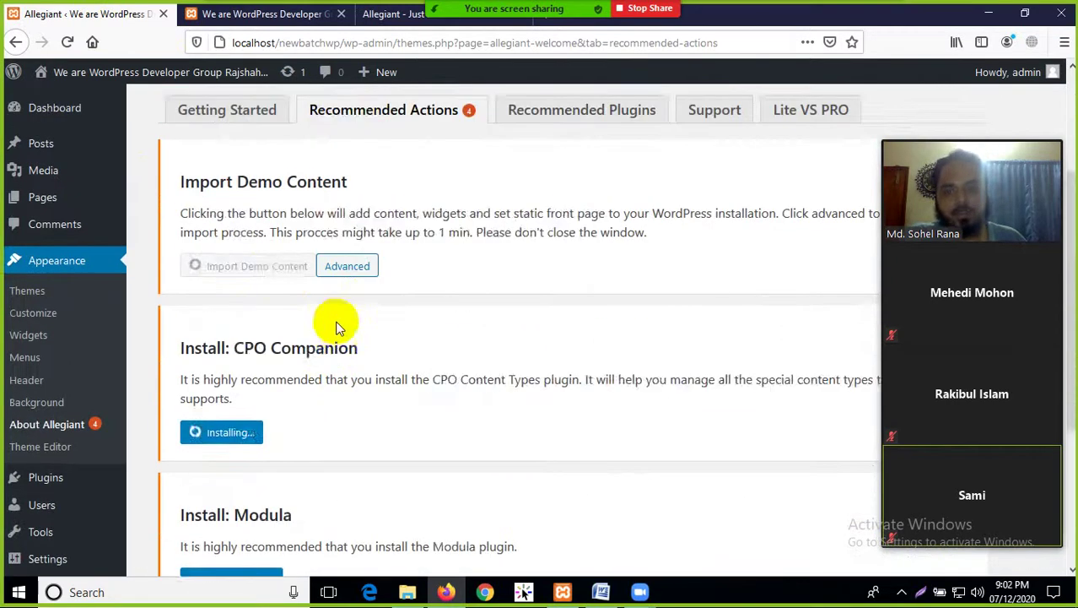
{"action": "scroll", "coordinate": [341, 318], "scroll_direction": "up", "scroll_amount": 2}
{"action": "scroll", "coordinate": [236, 435], "scroll_direction": "down", "scroll_amount": 5}
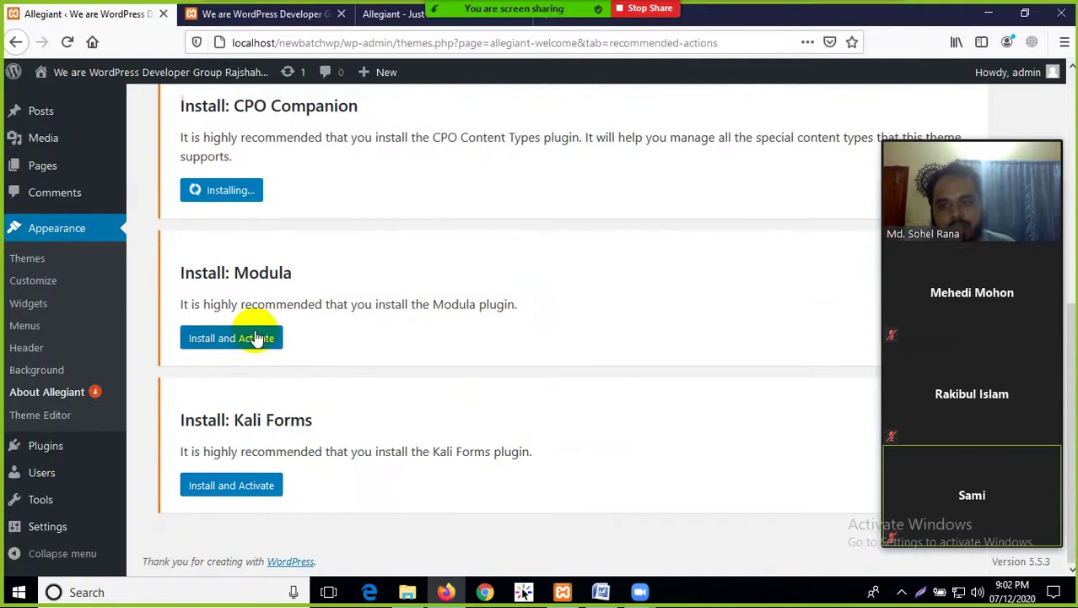
{"action": "scroll", "coordinate": [313, 306], "scroll_direction": "up", "scroll_amount": 5}
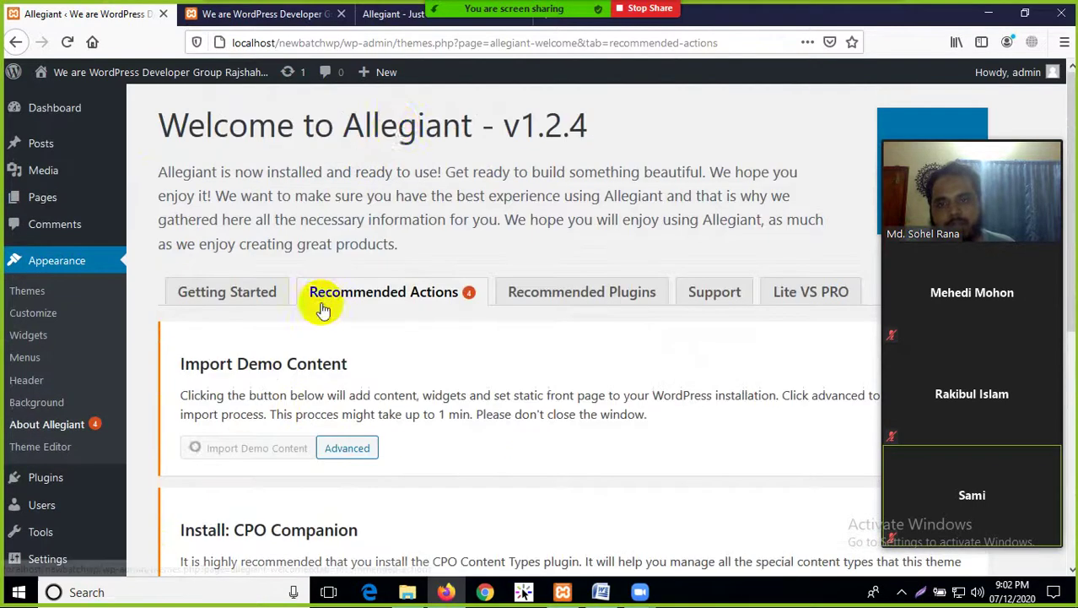
Scroll the Allegiant demo homepage down to its footer, then return to the Allegiant welcome tab
{"action": "left_click", "coordinate": [386, 15]}
{"action": "scroll", "coordinate": [498, 253], "scroll_direction": "up", "scroll_amount": 3}
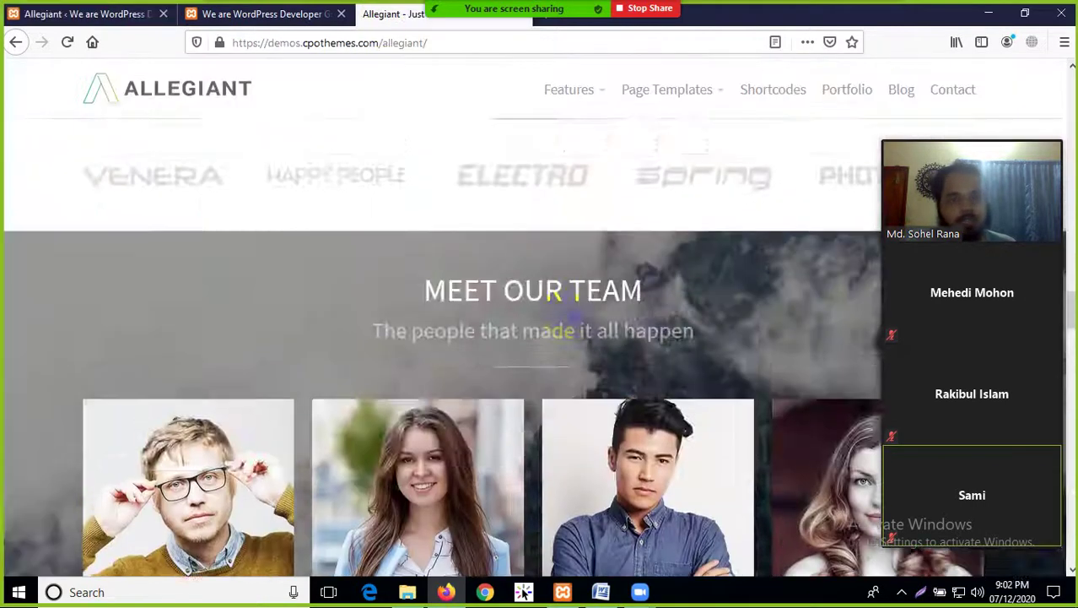
{"action": "scroll", "coordinate": [561, 317], "scroll_direction": "up", "scroll_amount": 10}
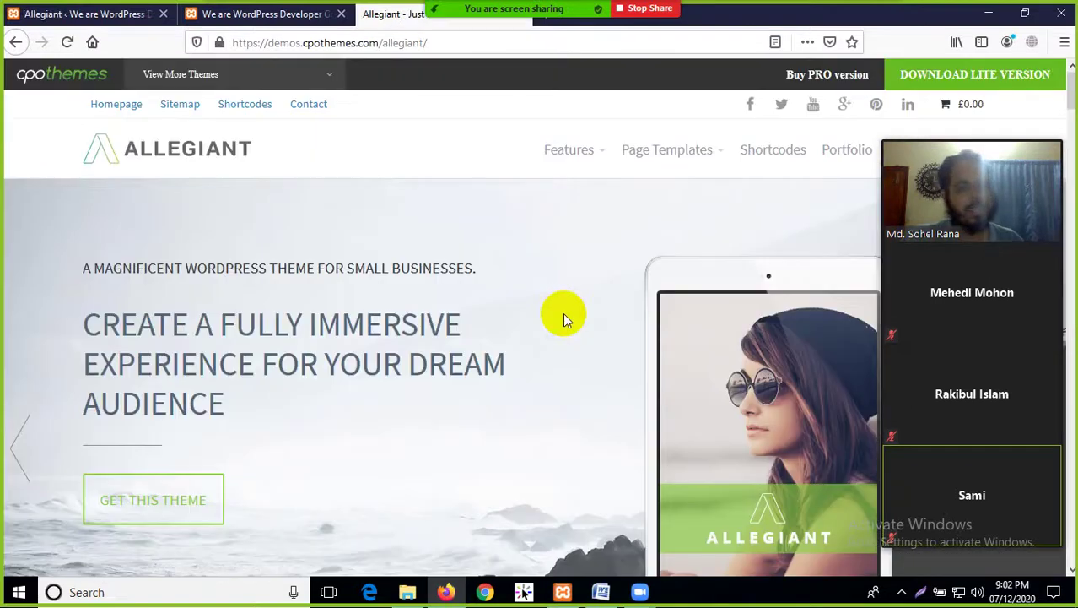
{"action": "scroll", "coordinate": [448, 349], "scroll_direction": "down", "scroll_amount": 3}
{"action": "scroll", "coordinate": [442, 342], "scroll_direction": "up", "scroll_amount": 3}
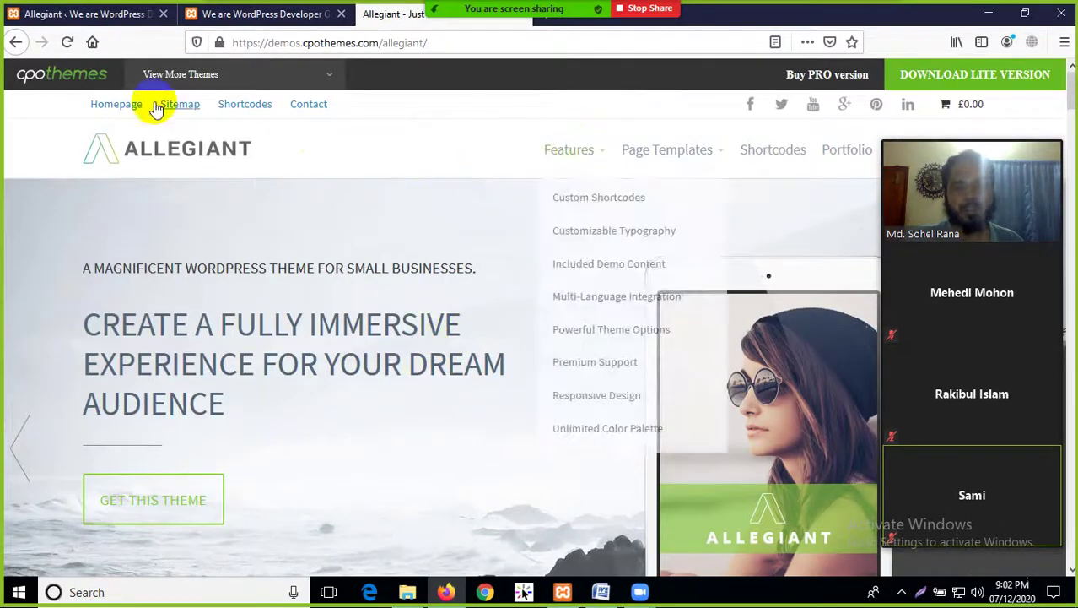
{"action": "scroll", "coordinate": [648, 260], "scroll_direction": "down", "scroll_amount": 5}
{"action": "scroll", "coordinate": [648, 260], "scroll_direction": "down", "scroll_amount": 8}
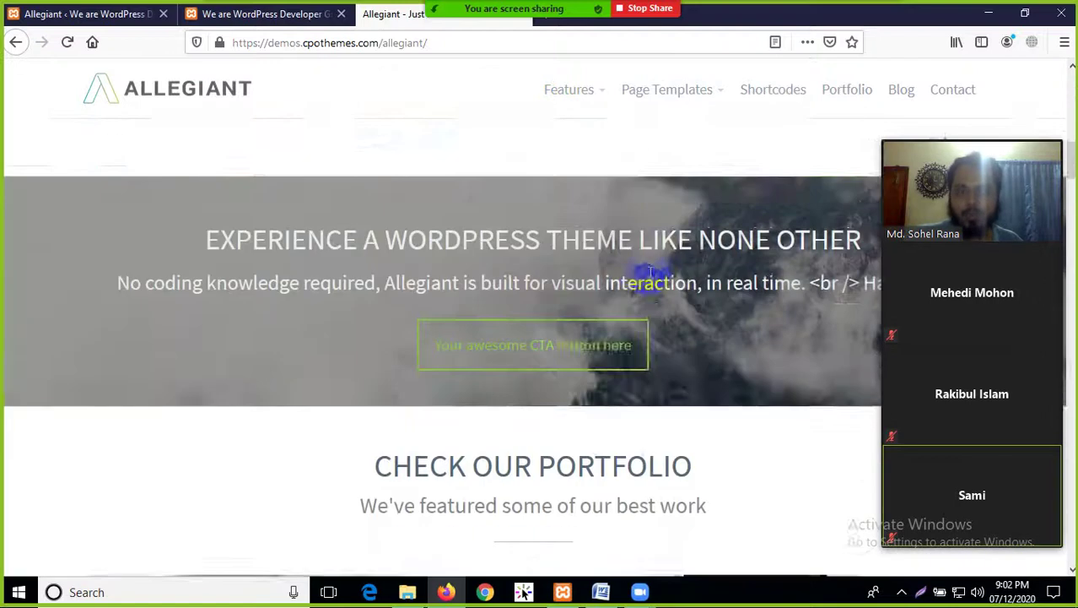
{"action": "scroll", "coordinate": [613, 308], "scroll_direction": "down", "scroll_amount": 8}
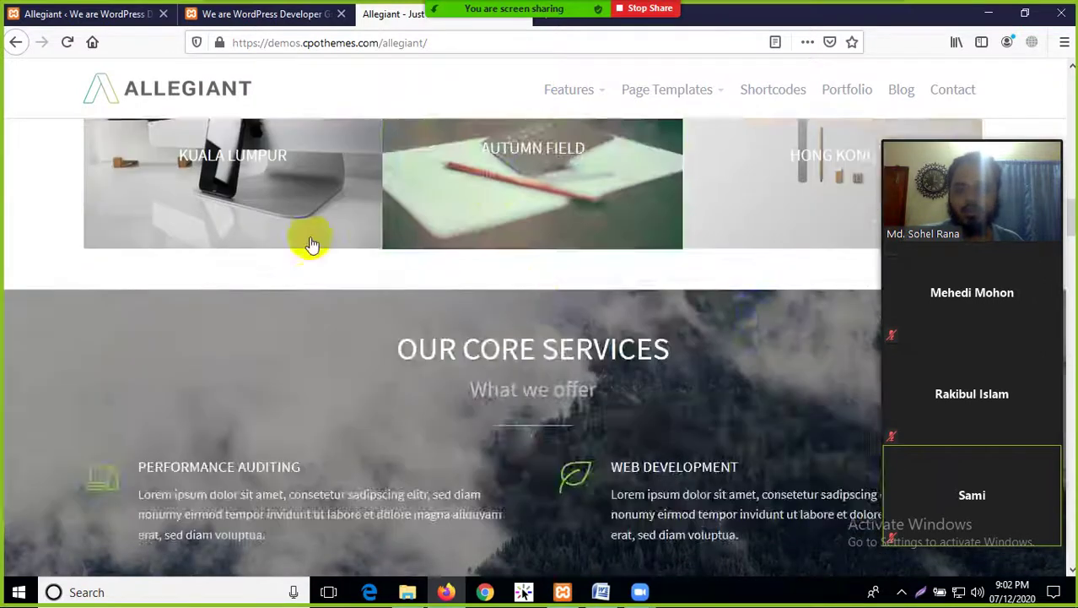
{"action": "scroll", "coordinate": [551, 257], "scroll_direction": "down", "scroll_amount": 4}
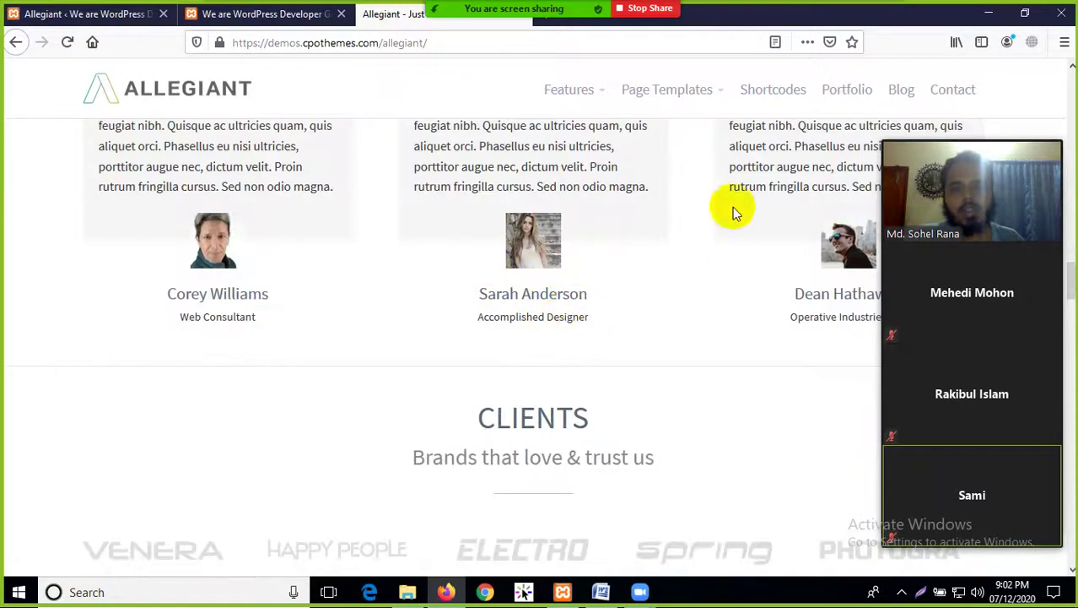
{"action": "scroll", "coordinate": [506, 287], "scroll_direction": "down", "scroll_amount": 10}
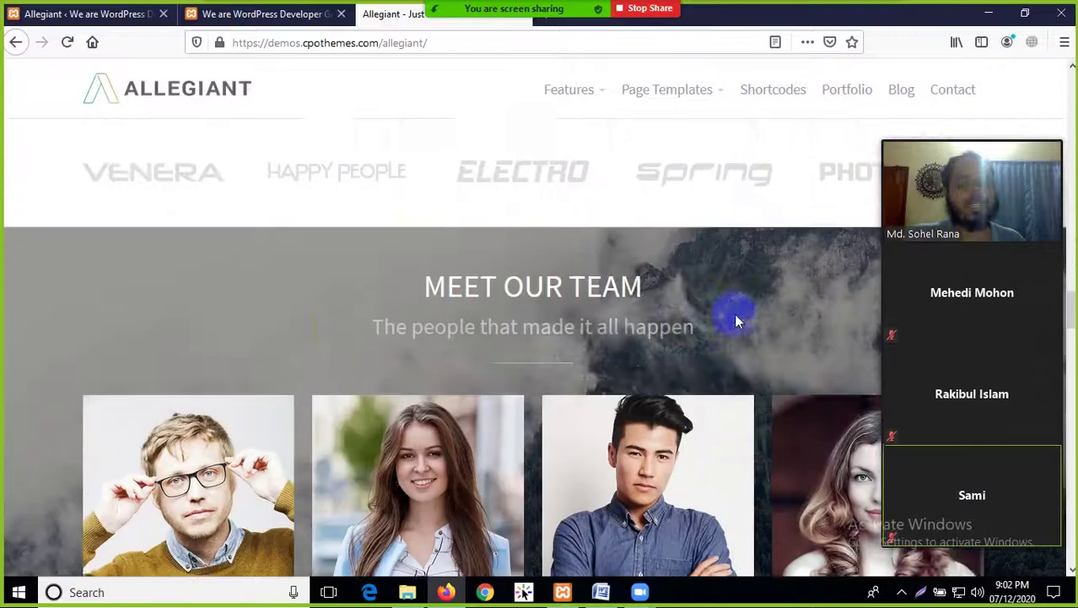
{"action": "scroll", "coordinate": [585, 382], "scroll_direction": "down", "scroll_amount": 15}
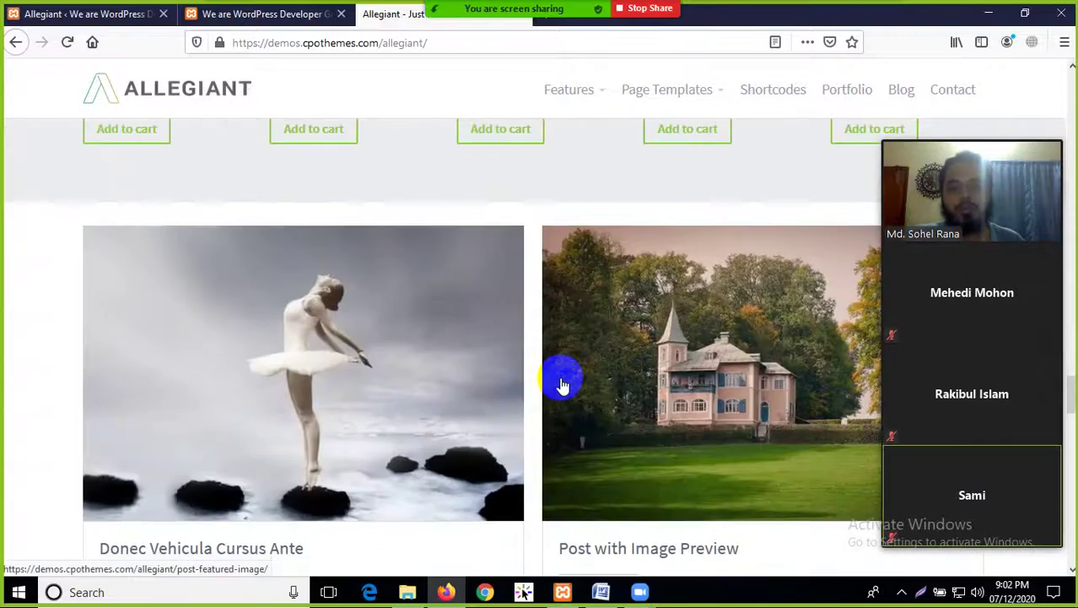
{"action": "scroll", "coordinate": [521, 483], "scroll_direction": "down", "scroll_amount": 5}
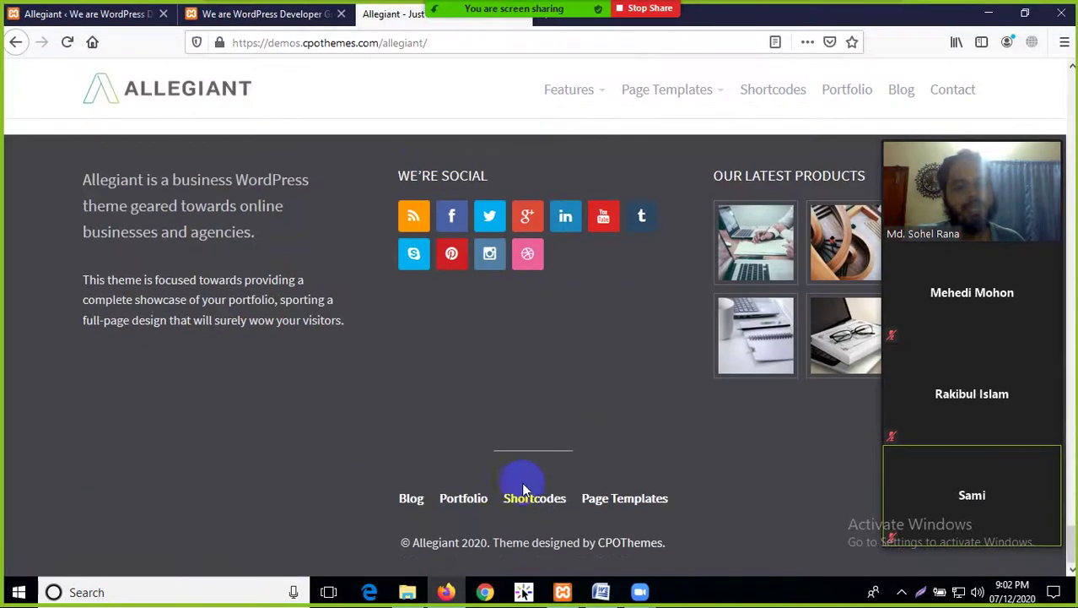
{"action": "left_click", "coordinate": [80, 15]}
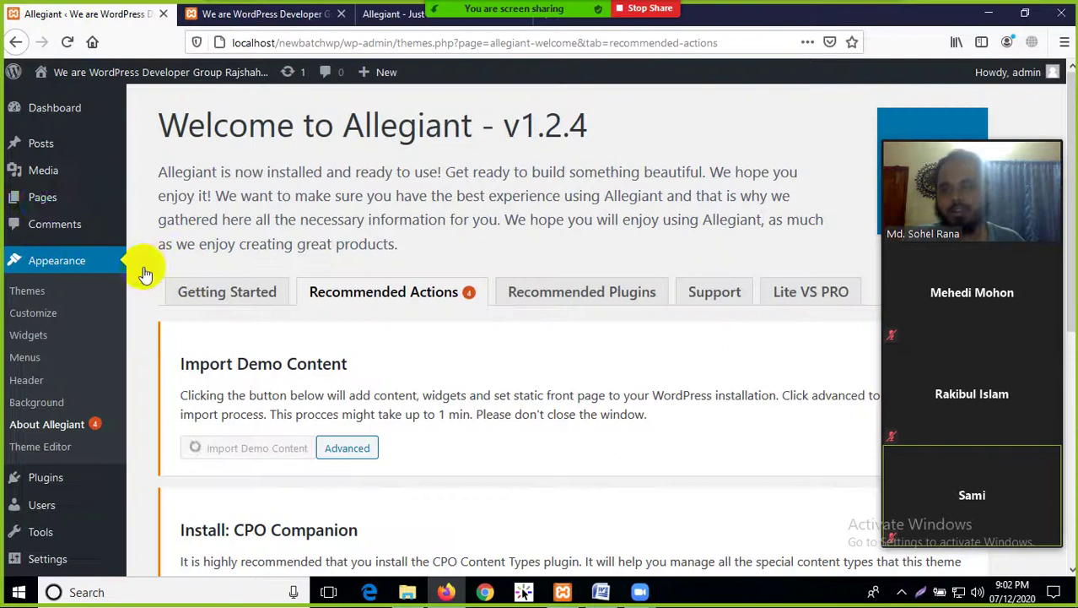
Reload the local site's front page in the second tab and scroll through it
{"action": "mouse_move", "coordinate": [55, 81]}
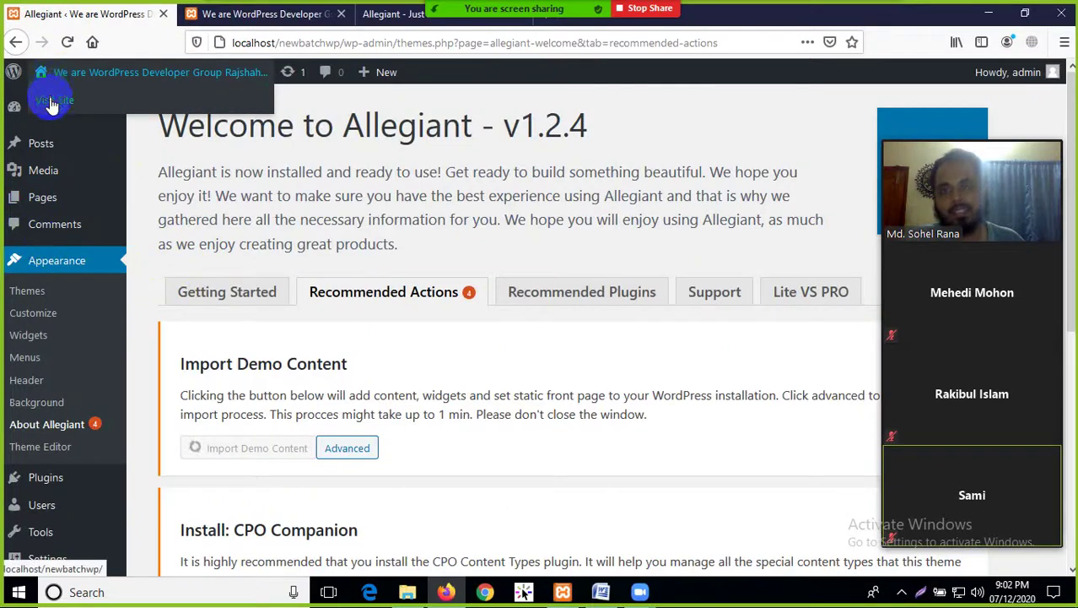
{"action": "left_click", "coordinate": [206, 17]}
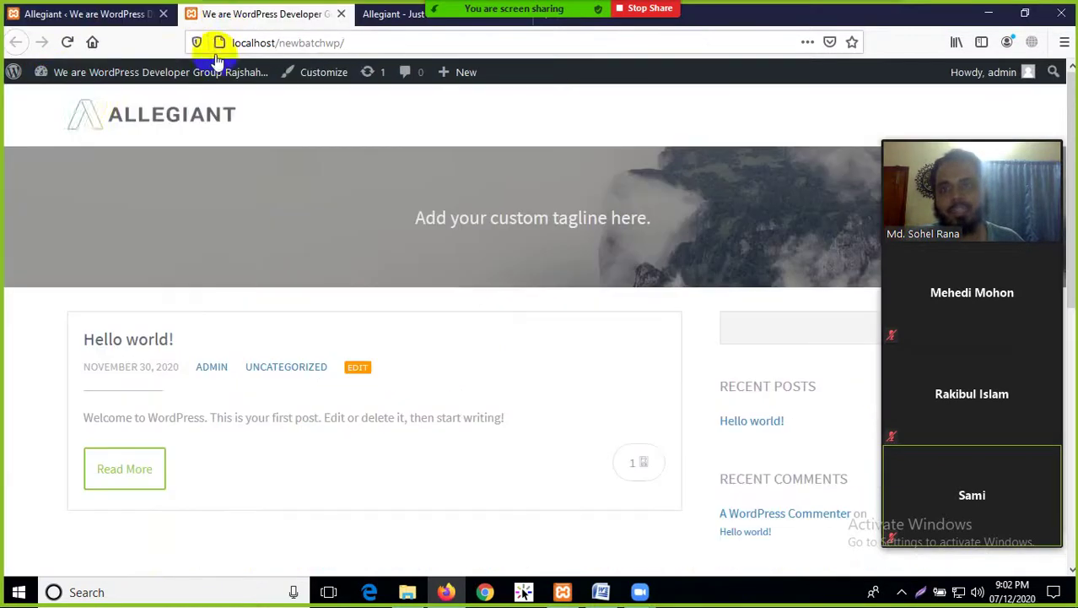
{"action": "left_click", "coordinate": [68, 43]}
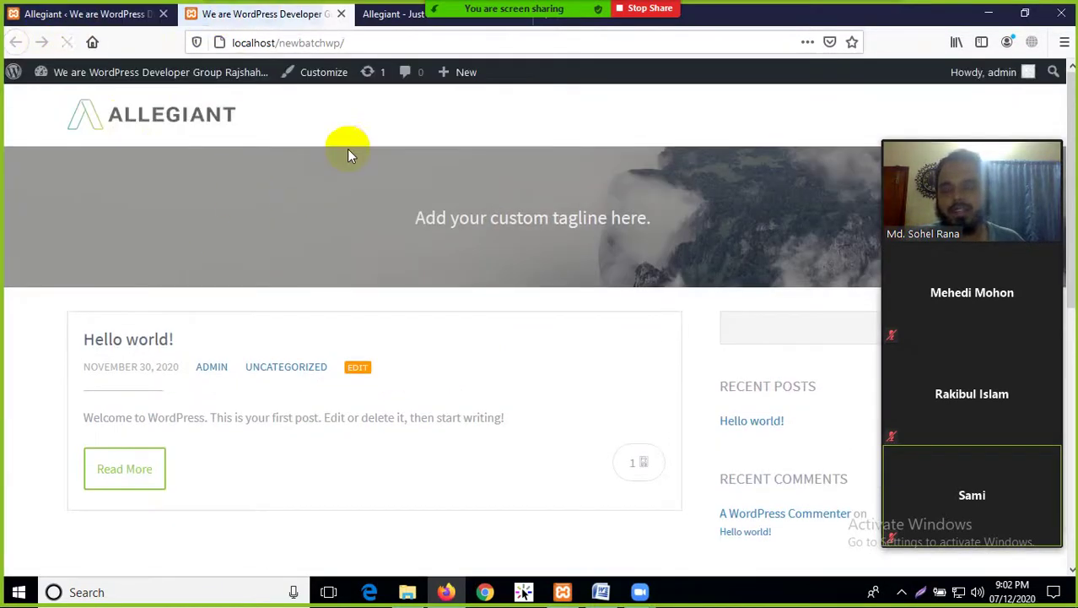
{"action": "scroll", "coordinate": [404, 365], "scroll_direction": "down", "scroll_amount": 10}
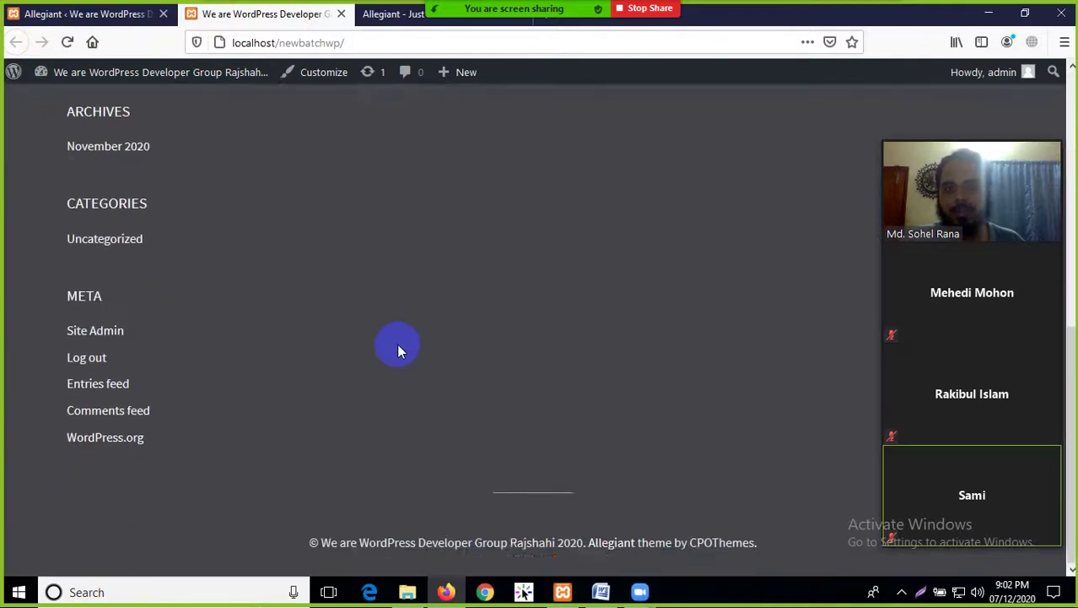
{"action": "scroll", "coordinate": [397, 343], "scroll_direction": "up", "scroll_amount": 10}
Compare with the demo tab, return to the Allegiant welcome page, then bring up the course files folder
{"action": "left_click", "coordinate": [392, 14]}
{"action": "scroll", "coordinate": [491, 240], "scroll_direction": "up", "scroll_amount": 15}
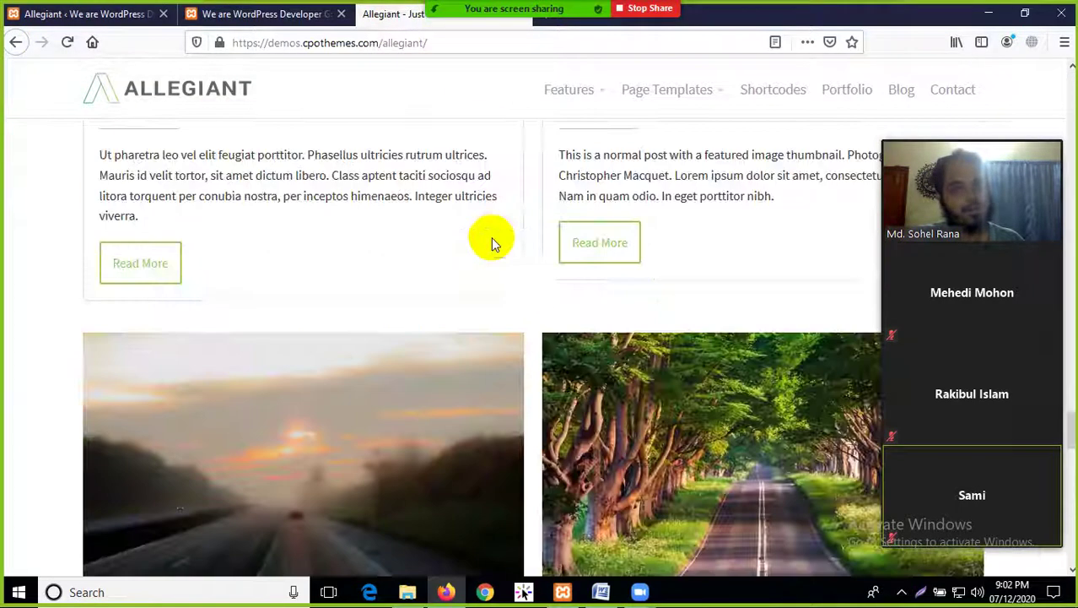
{"action": "scroll", "coordinate": [494, 244], "scroll_direction": "up", "scroll_amount": 6}
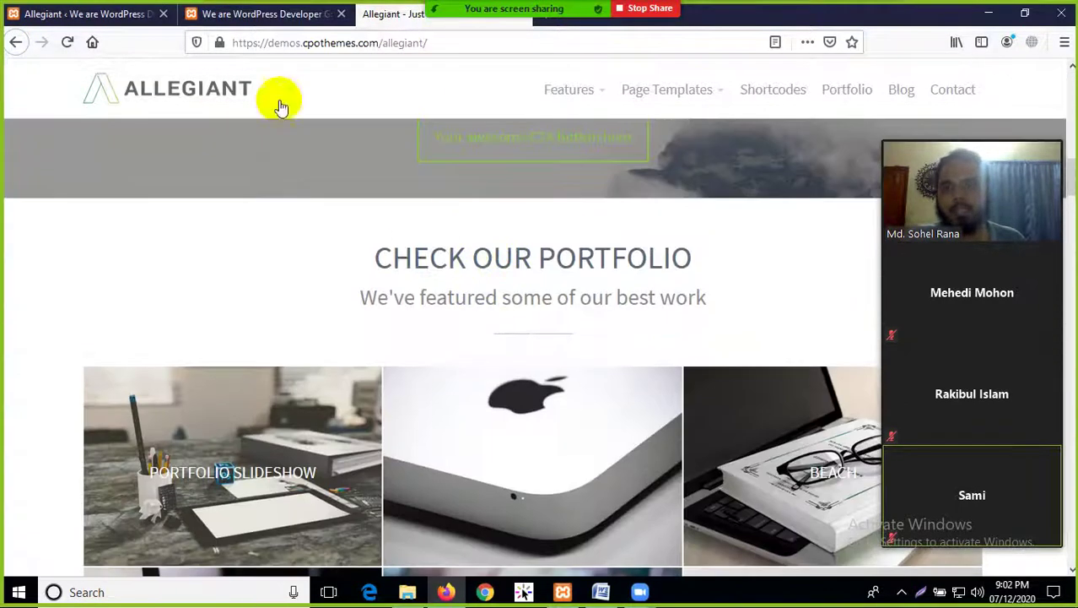
{"action": "left_click", "coordinate": [95, 15]}
{"action": "scroll", "coordinate": [225, 384], "scroll_direction": "down", "scroll_amount": 2}
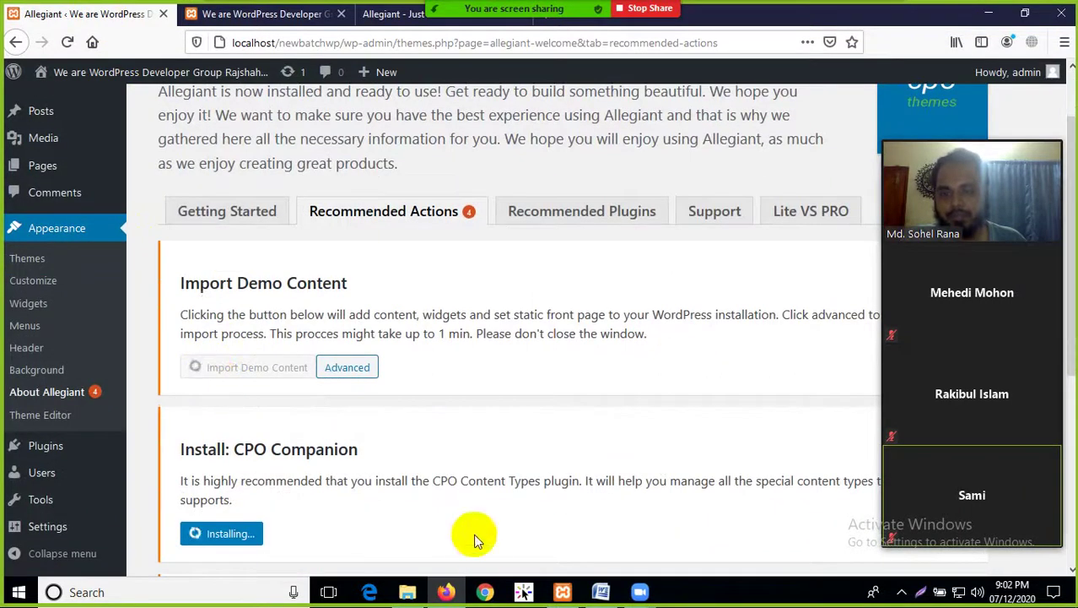
{"action": "left_click", "coordinate": [402, 593]}
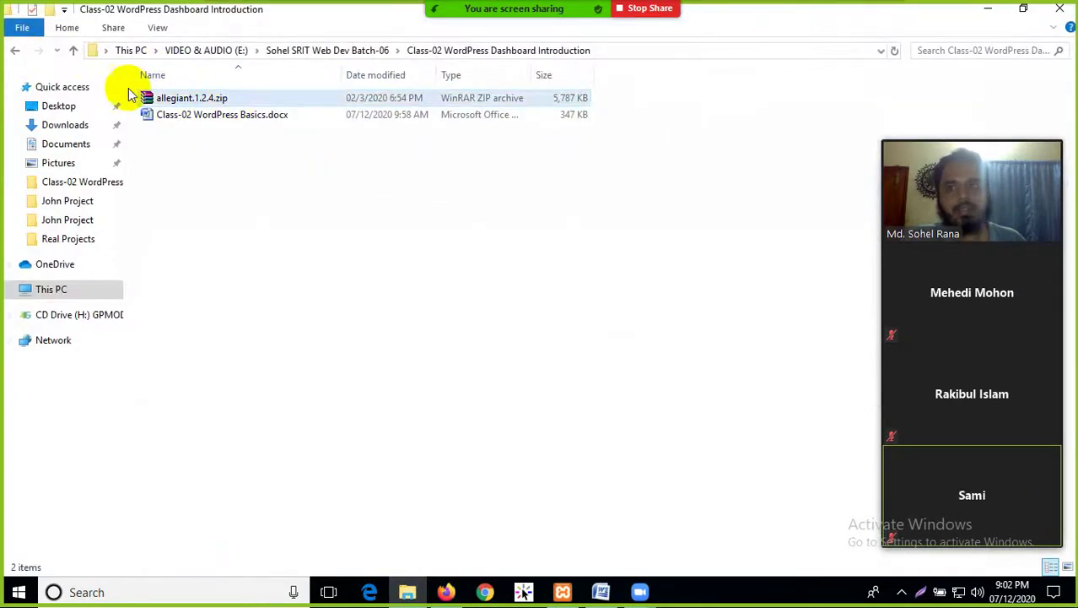
Back in Firefox, try Appearance > Themes but choose Stay on Page so CPO Companion keeps installing
{"action": "left_click", "coordinate": [445, 592]}
{"action": "scroll", "coordinate": [364, 327], "scroll_direction": "up", "scroll_amount": 2}
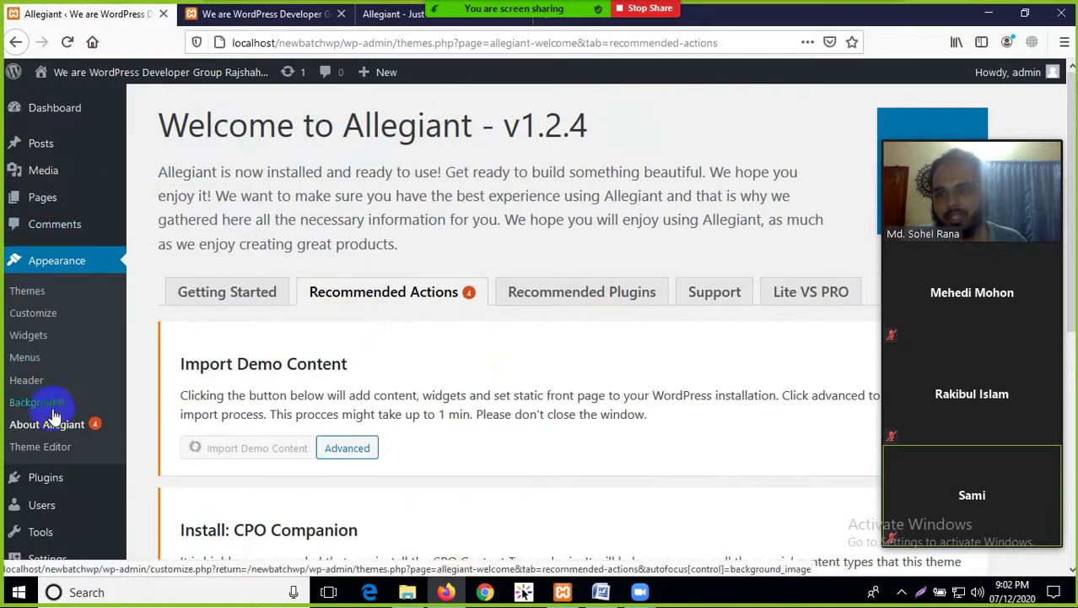
{"action": "left_click", "coordinate": [32, 267]}
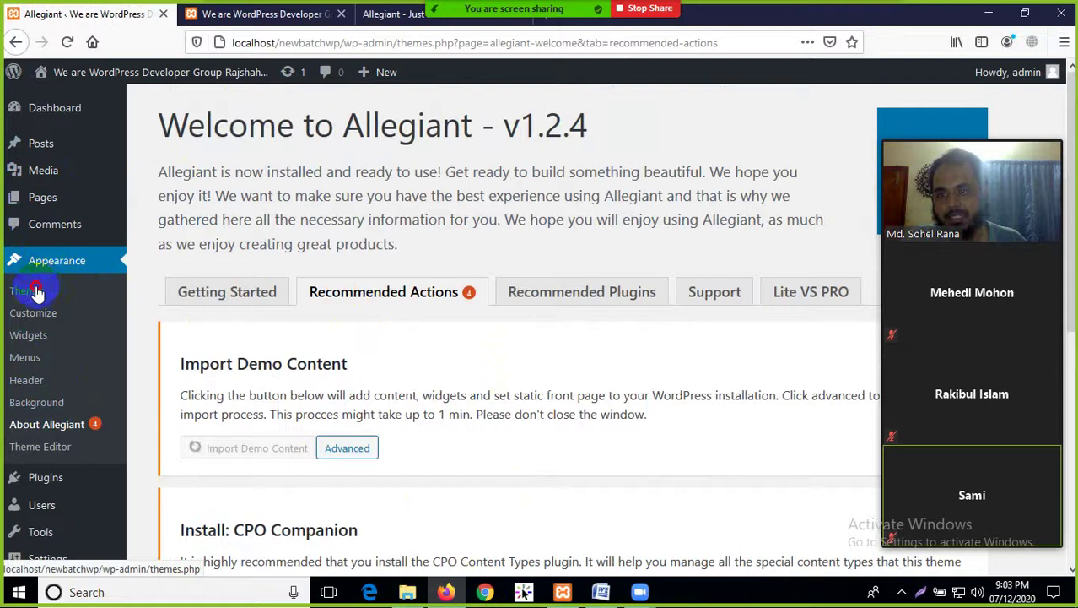
{"action": "left_click", "coordinate": [36, 291]}
{"action": "left_click", "coordinate": [700, 286]}
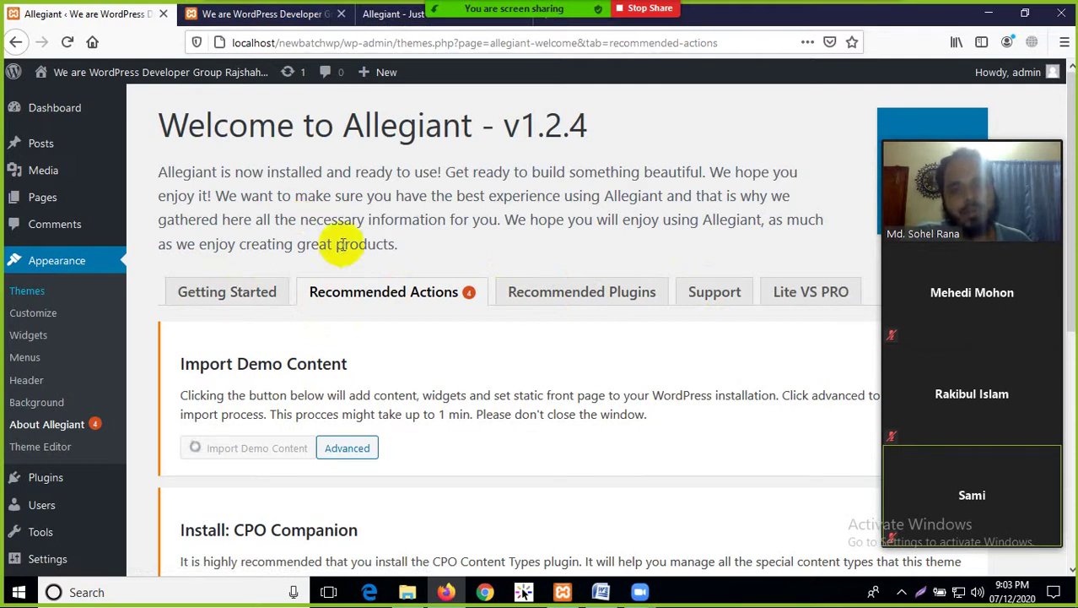
Glance at the Allegiant demo homepage, then return to the Recommended Actions page
{"action": "scroll", "coordinate": [91, 329], "scroll_direction": "down", "scroll_amount": 2}
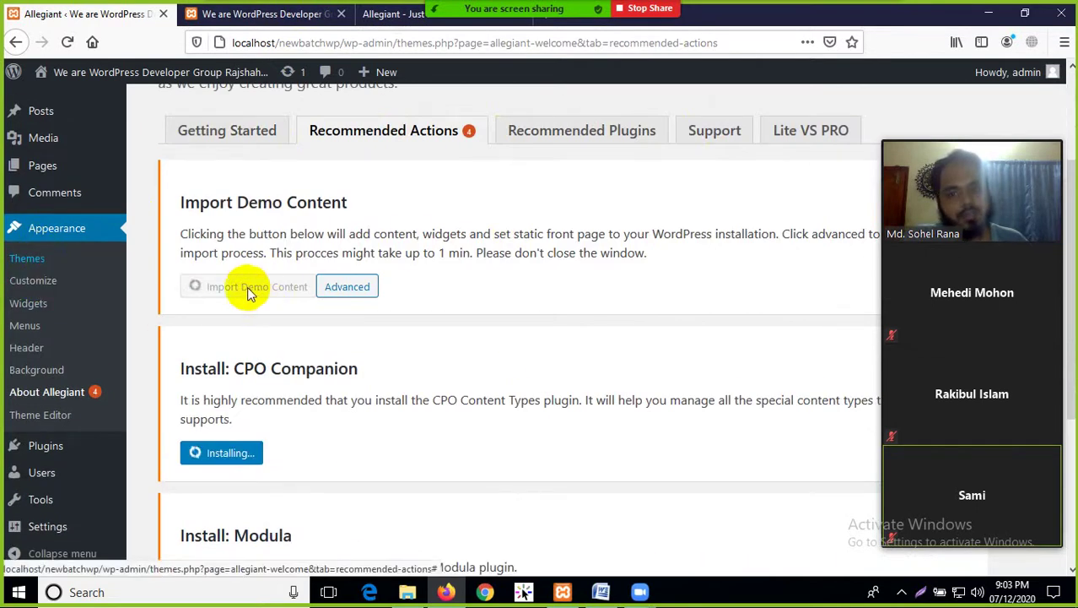
{"action": "left_click", "coordinate": [393, 14]}
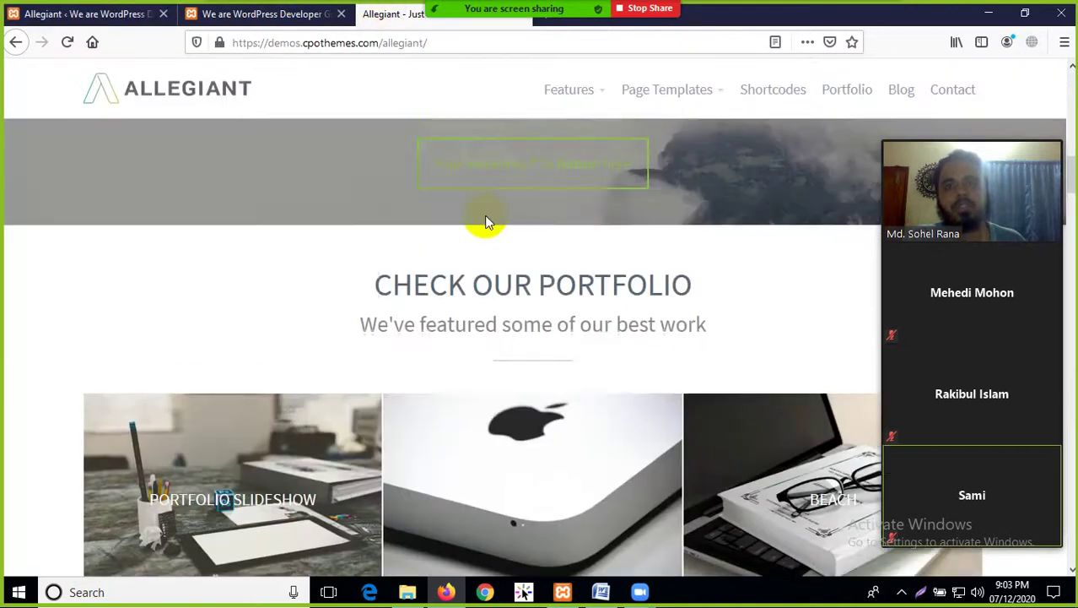
{"action": "scroll", "coordinate": [486, 222], "scroll_direction": "up", "scroll_amount": 10}
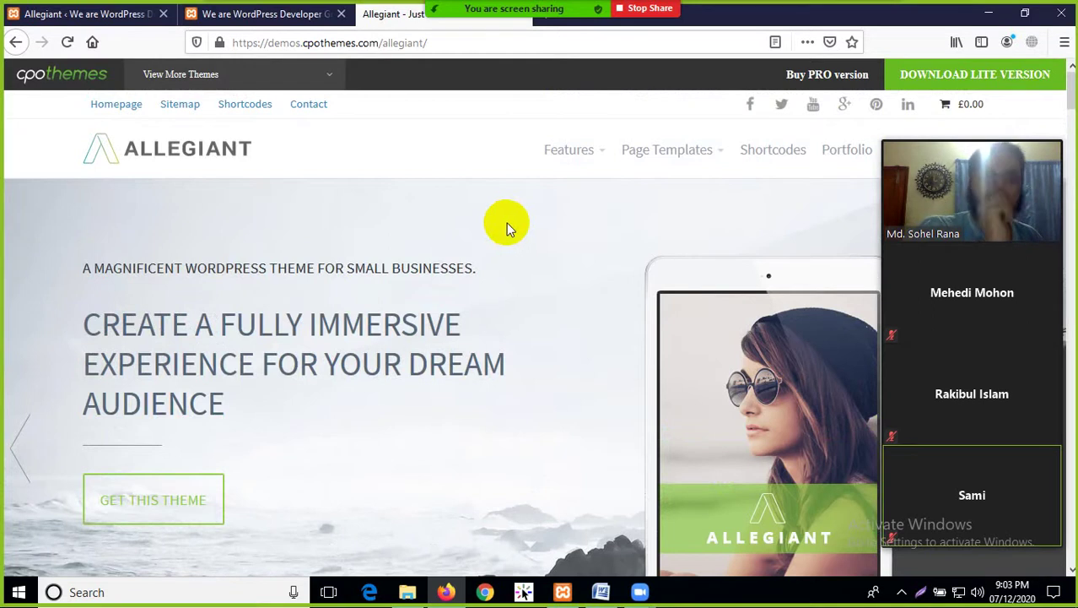
{"action": "left_click", "coordinate": [90, 14]}
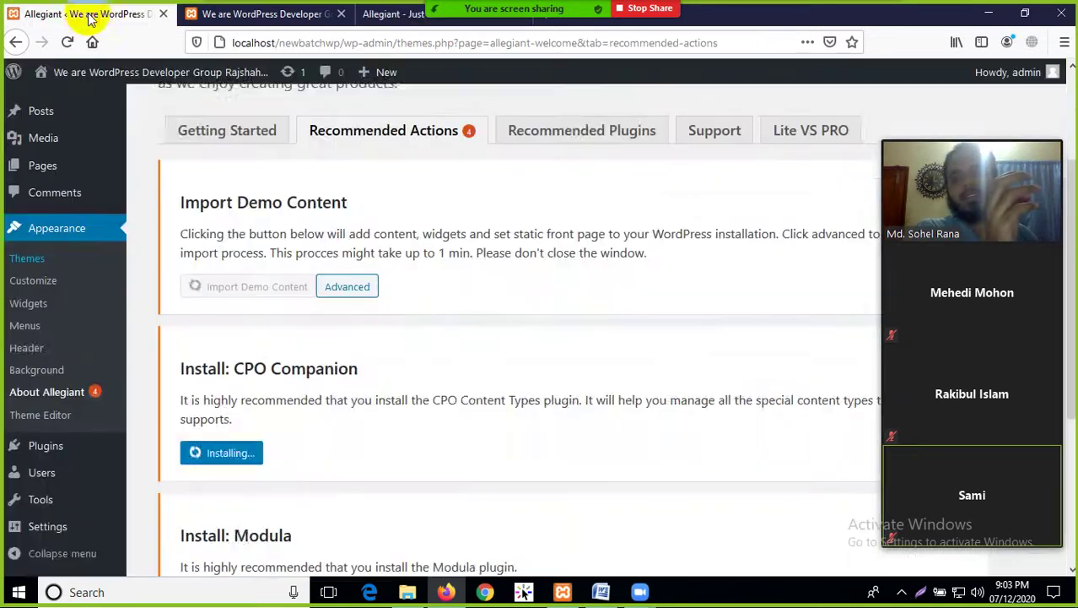